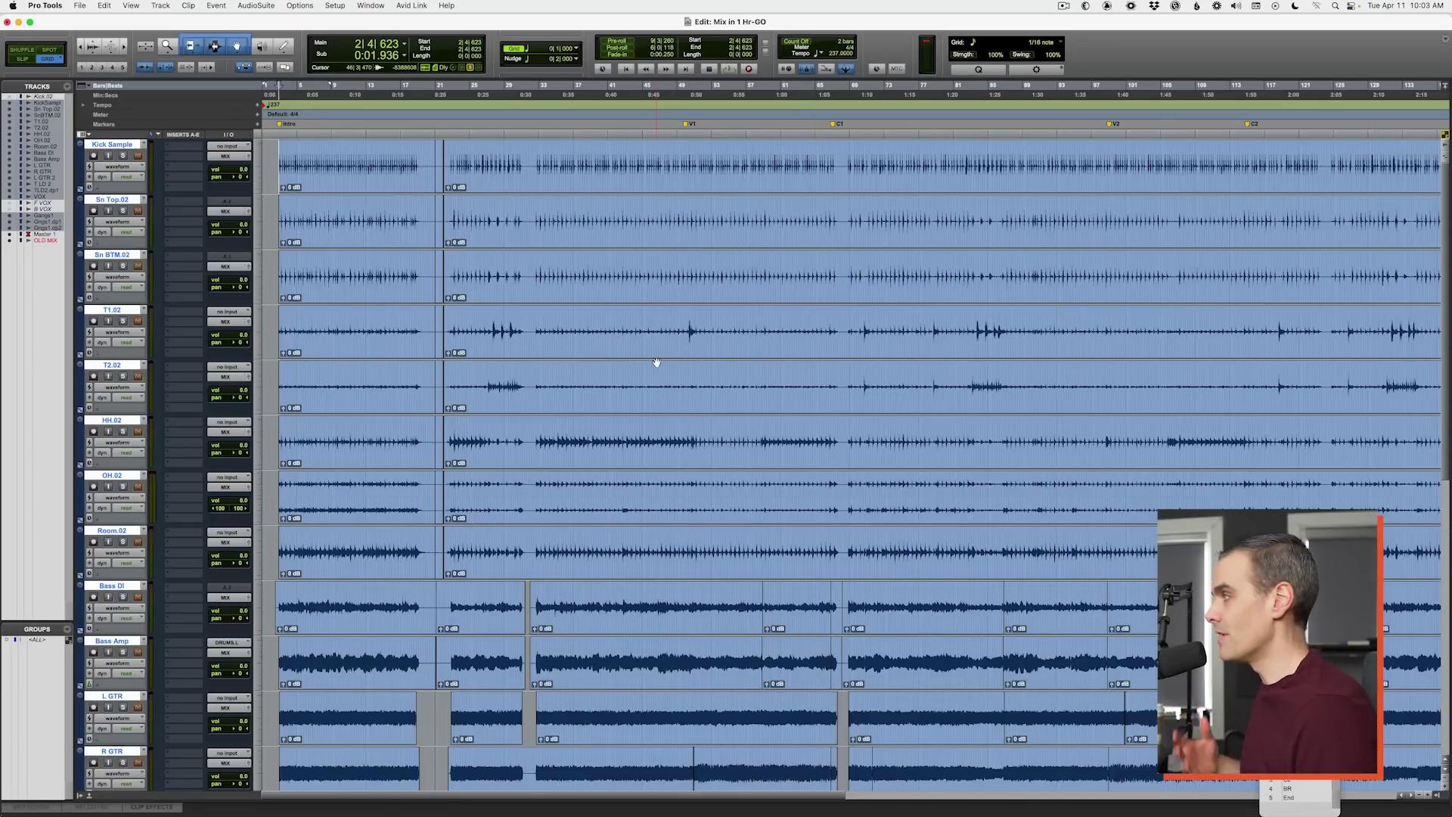
Step: Audition the soloed OLD MIX from the intro, the two breaks and the V1 marker after viewing the mixer
key(super+equal)
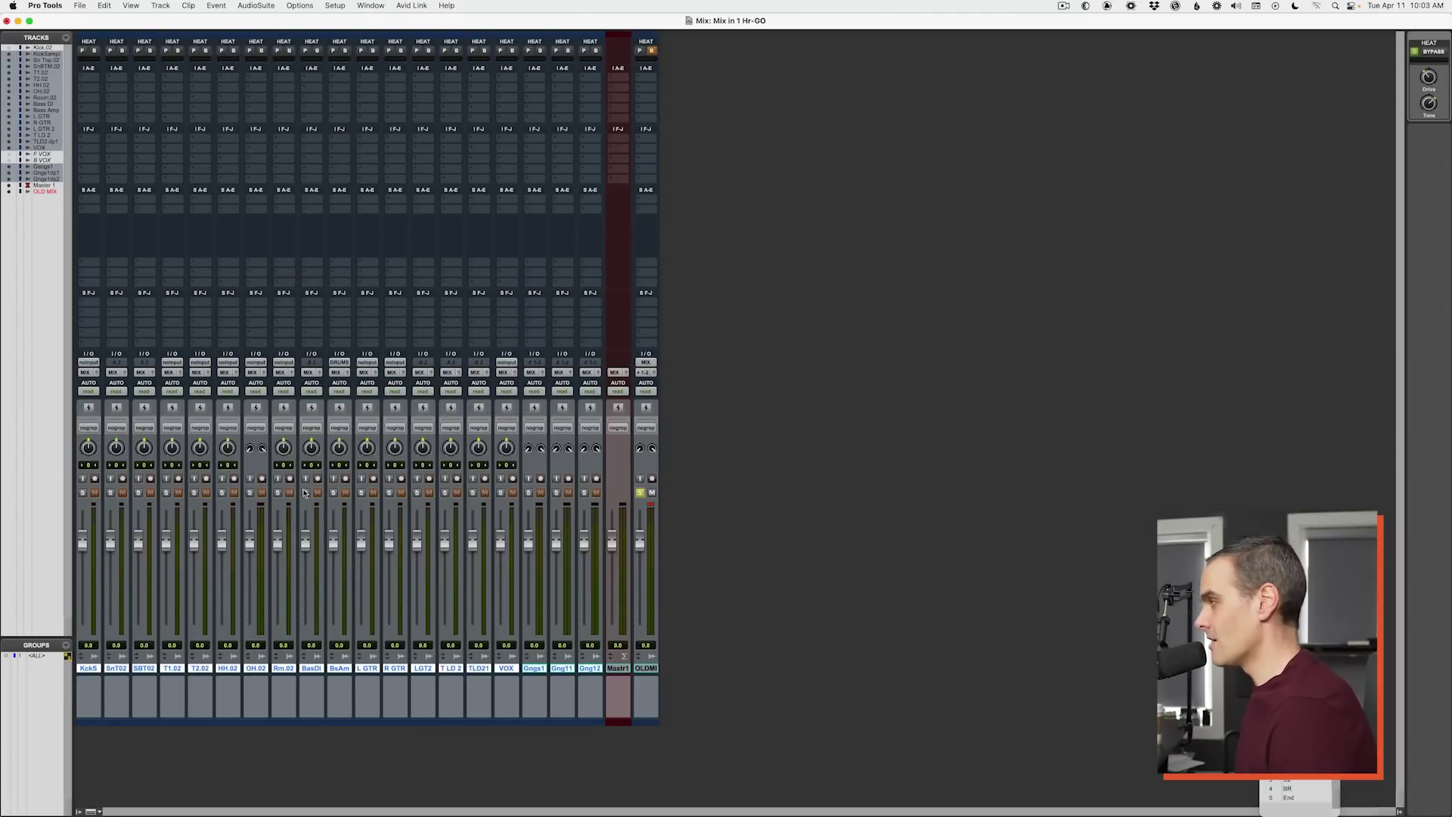
key(super+equal)
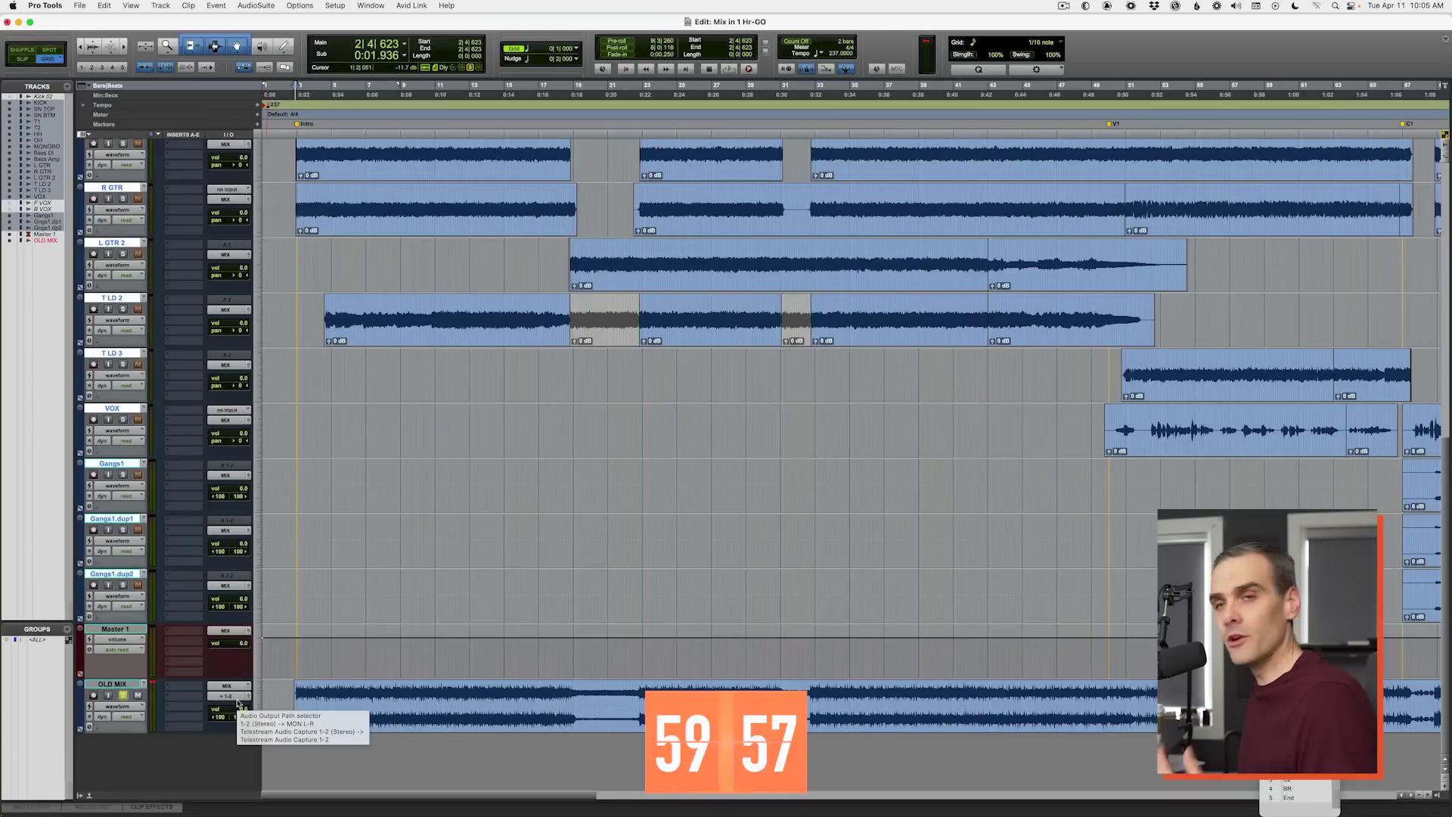
key(space)
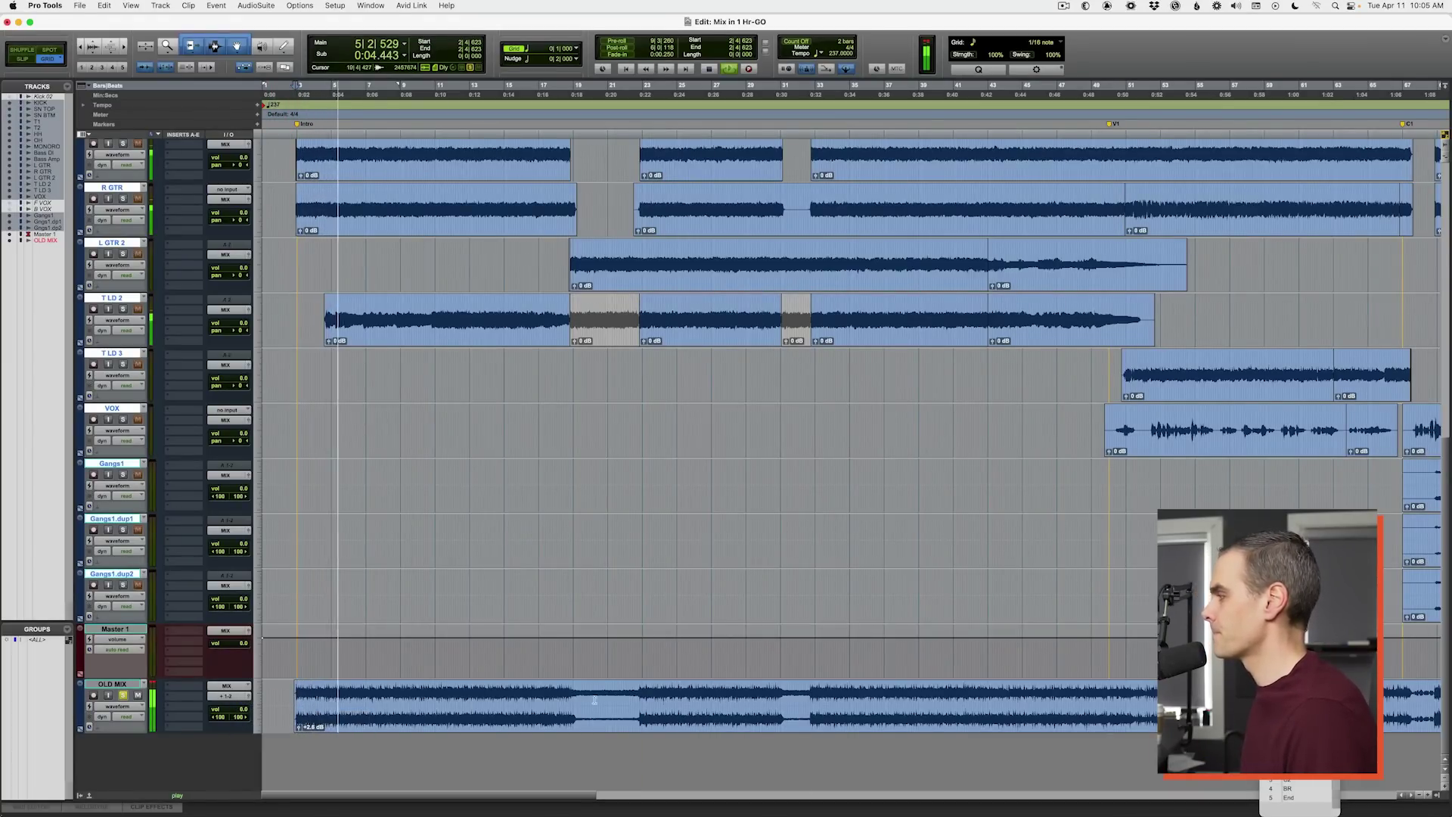
click(639, 693)
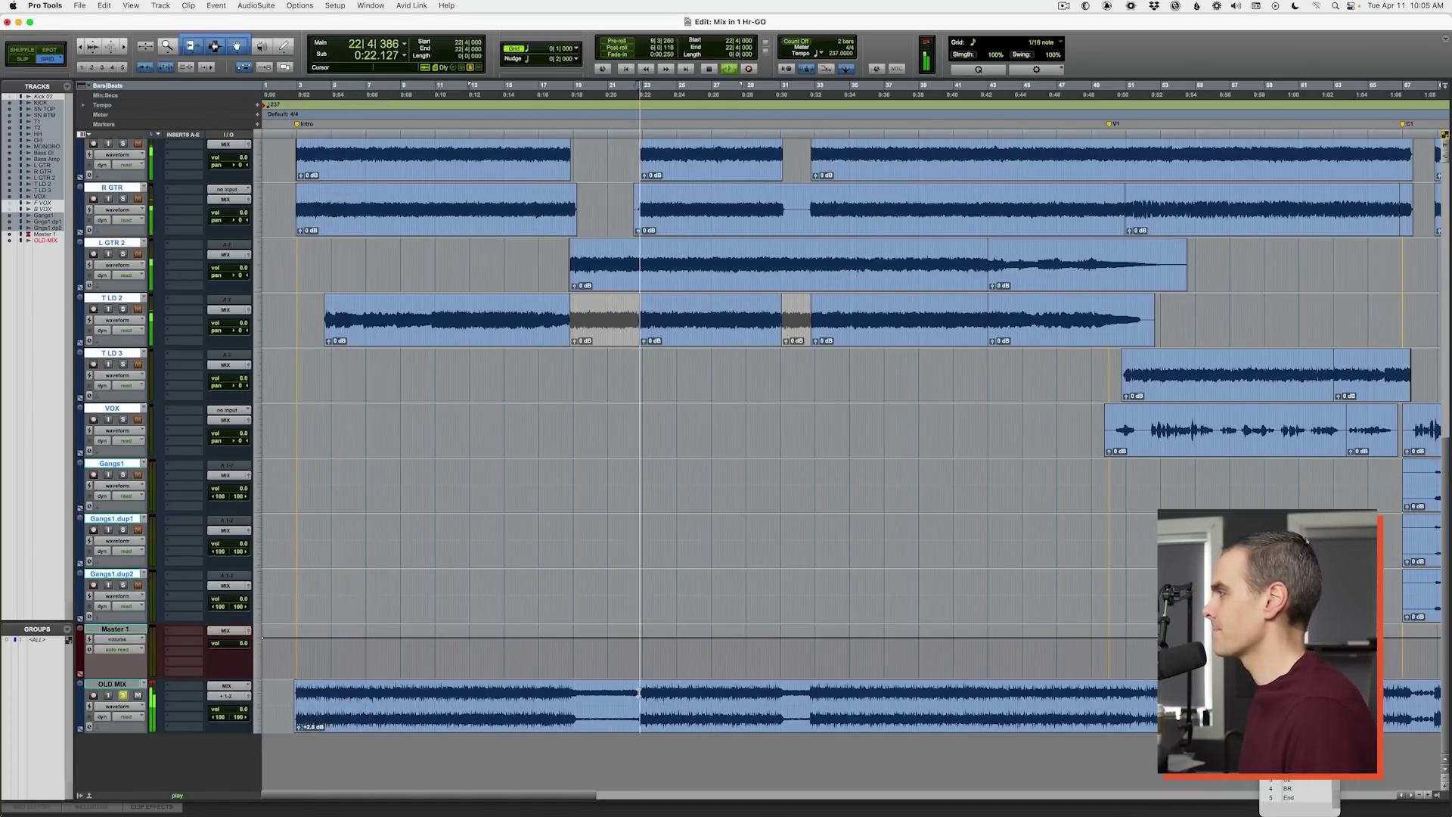
click(810, 695)
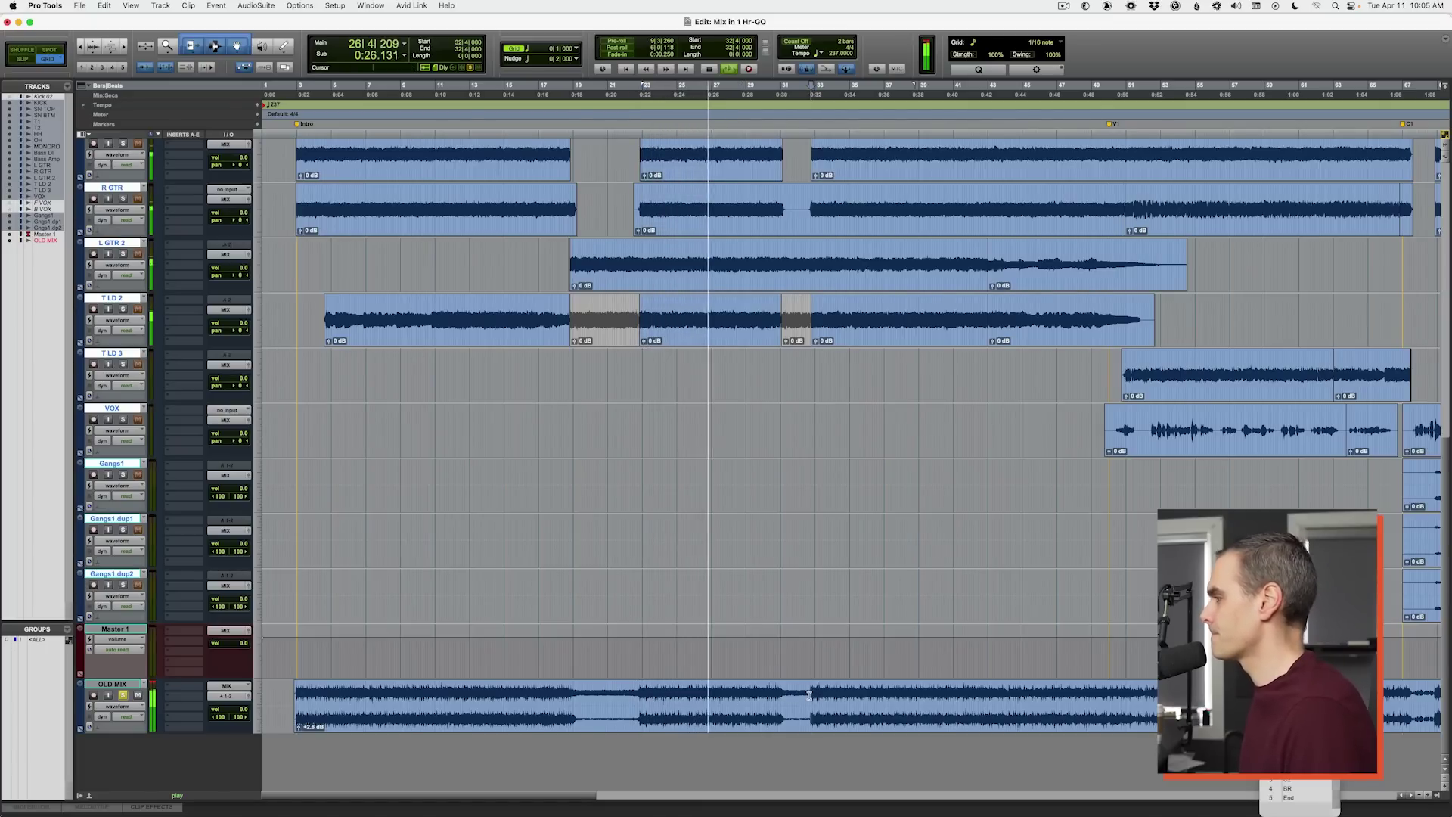
click(1108, 690)
scroll(1108, 690, right, 10)
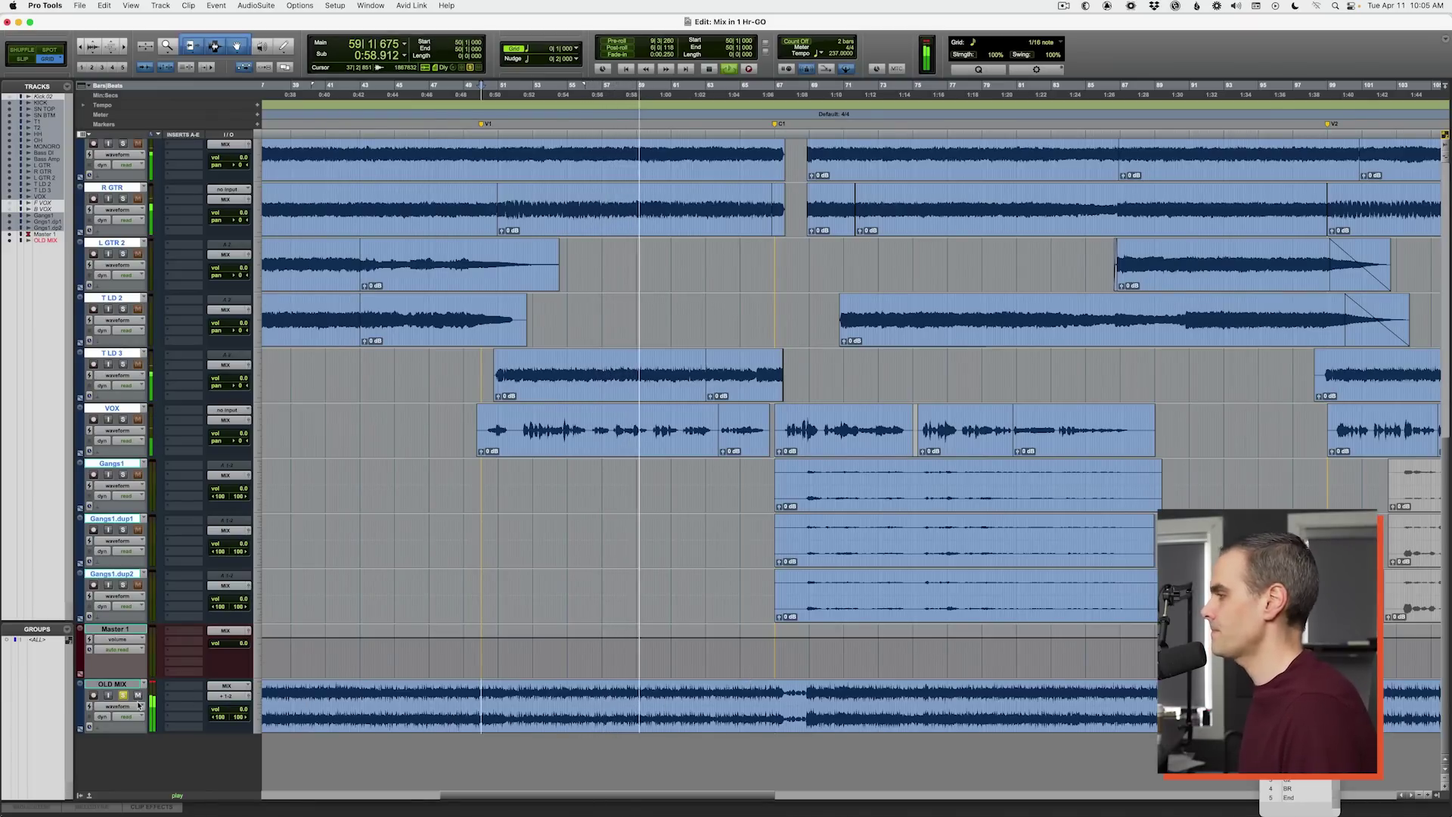
Step: Take OLD MIX out of solo and listen to the raw multitrack from V1 and again in the intro
key(space)
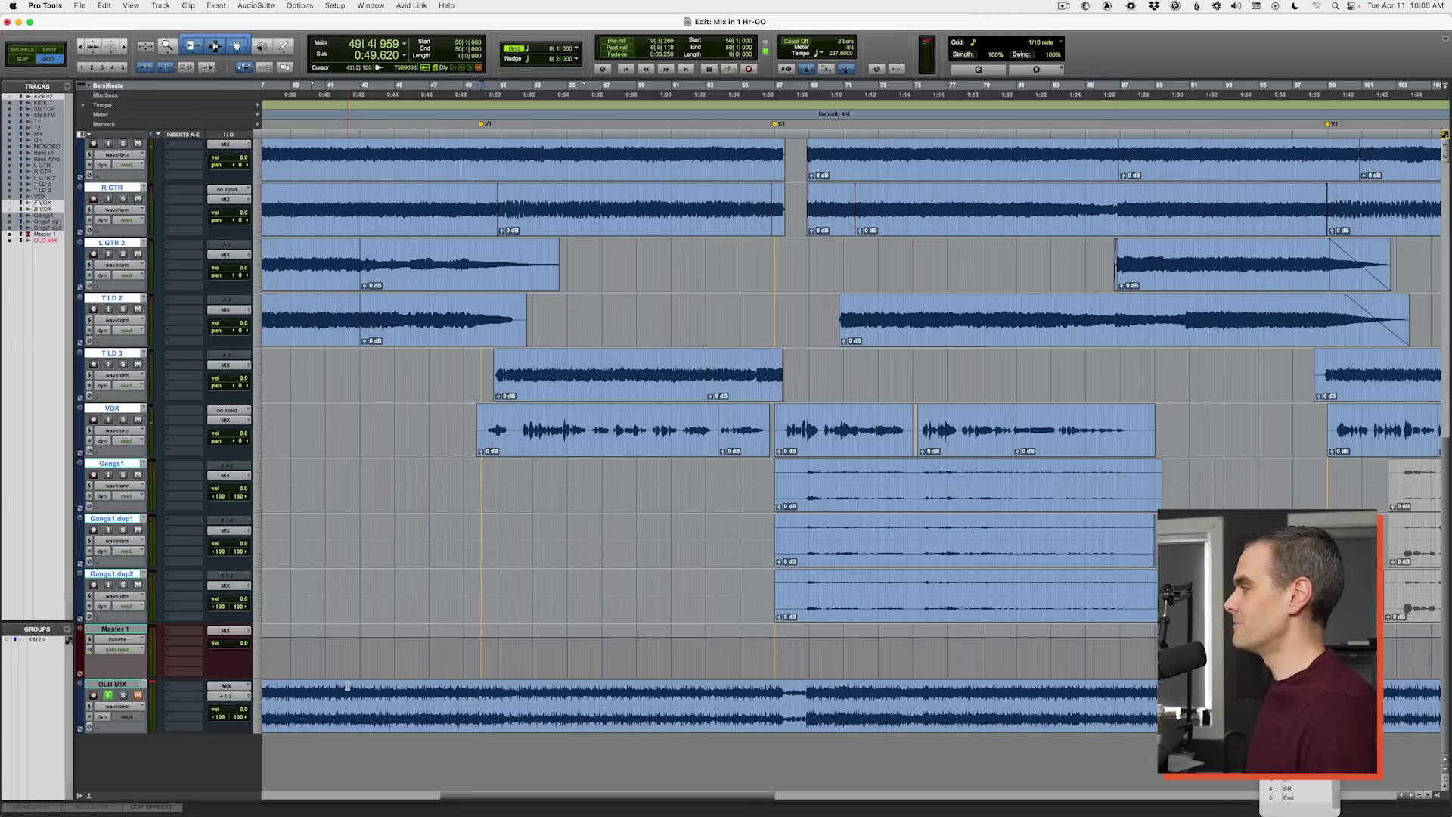
key(space)
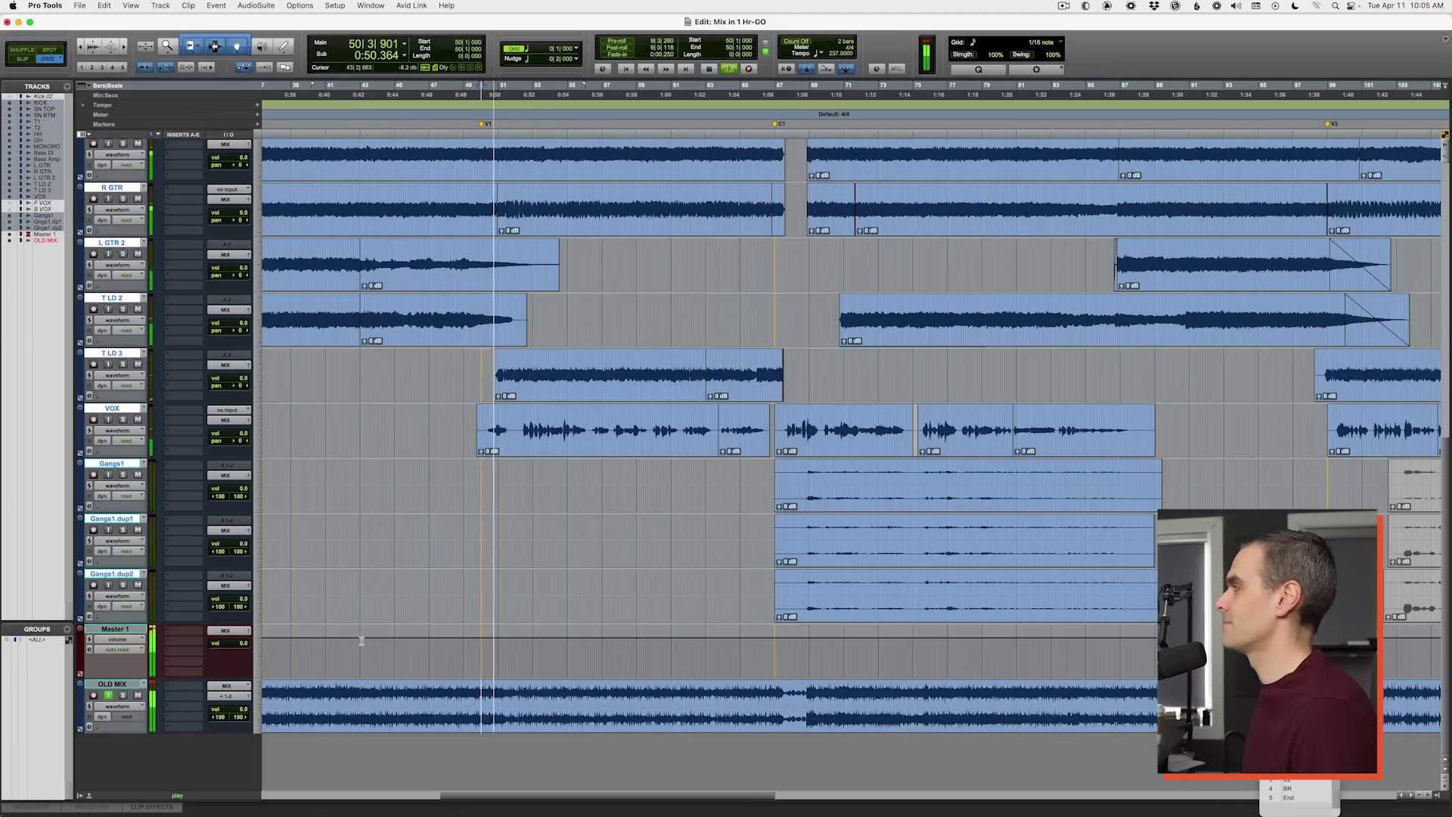
key(super+bracketleft)
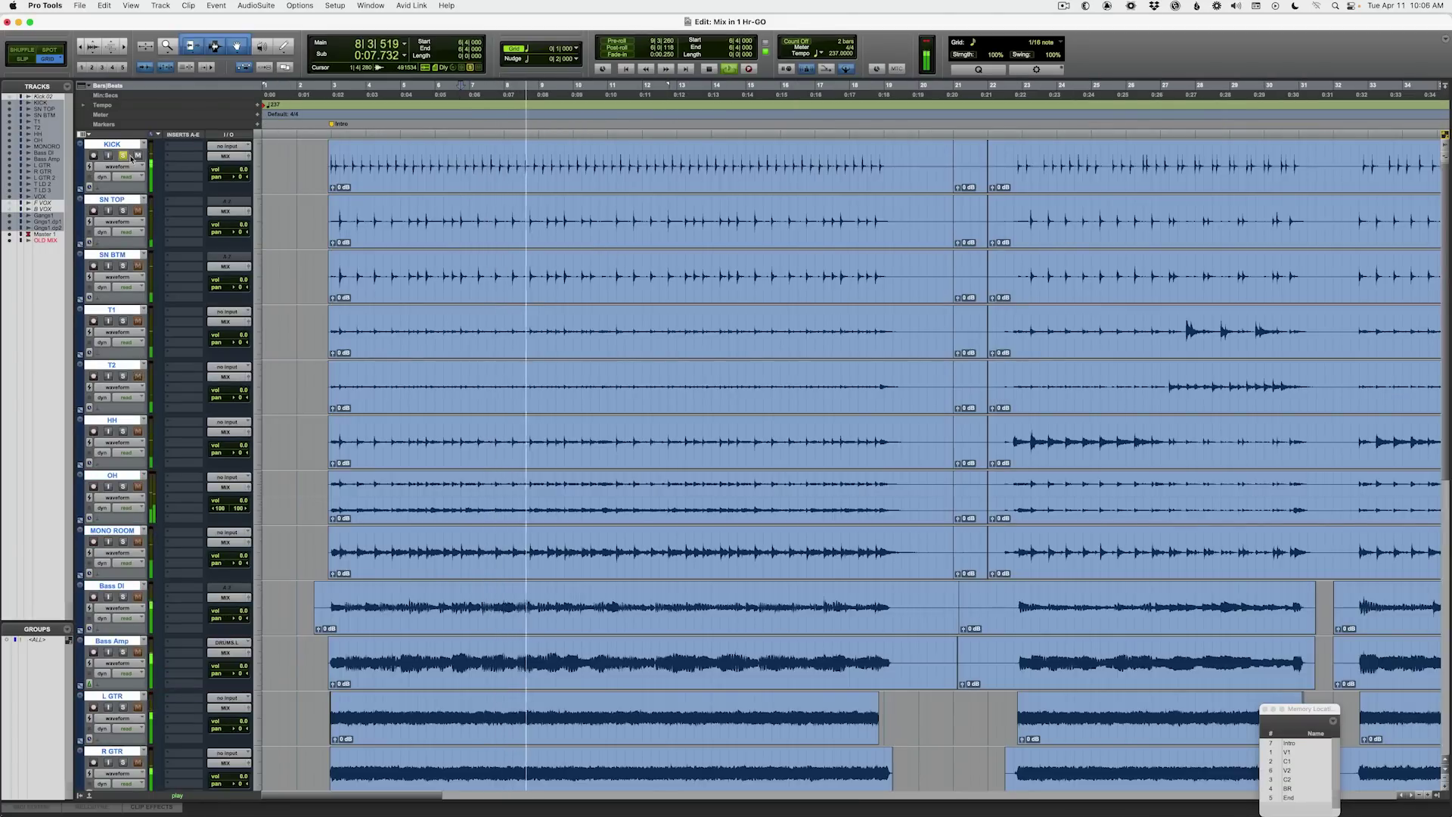
key(space)
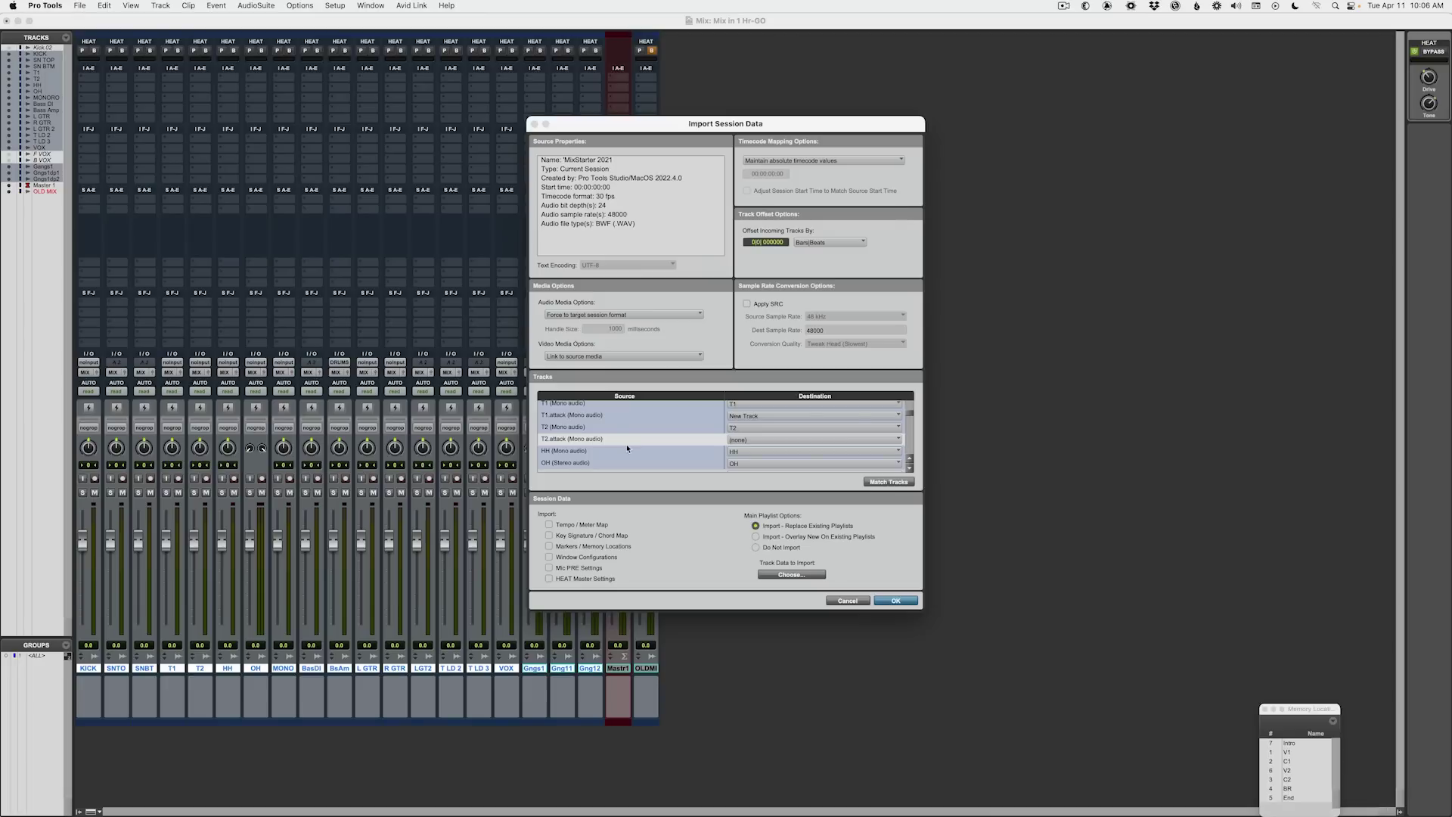
Step: Check the source-to-destination track matches and import the session data from MixStarter 2021
scroll(632, 446, down, 2)
scroll(612, 429, down, 5)
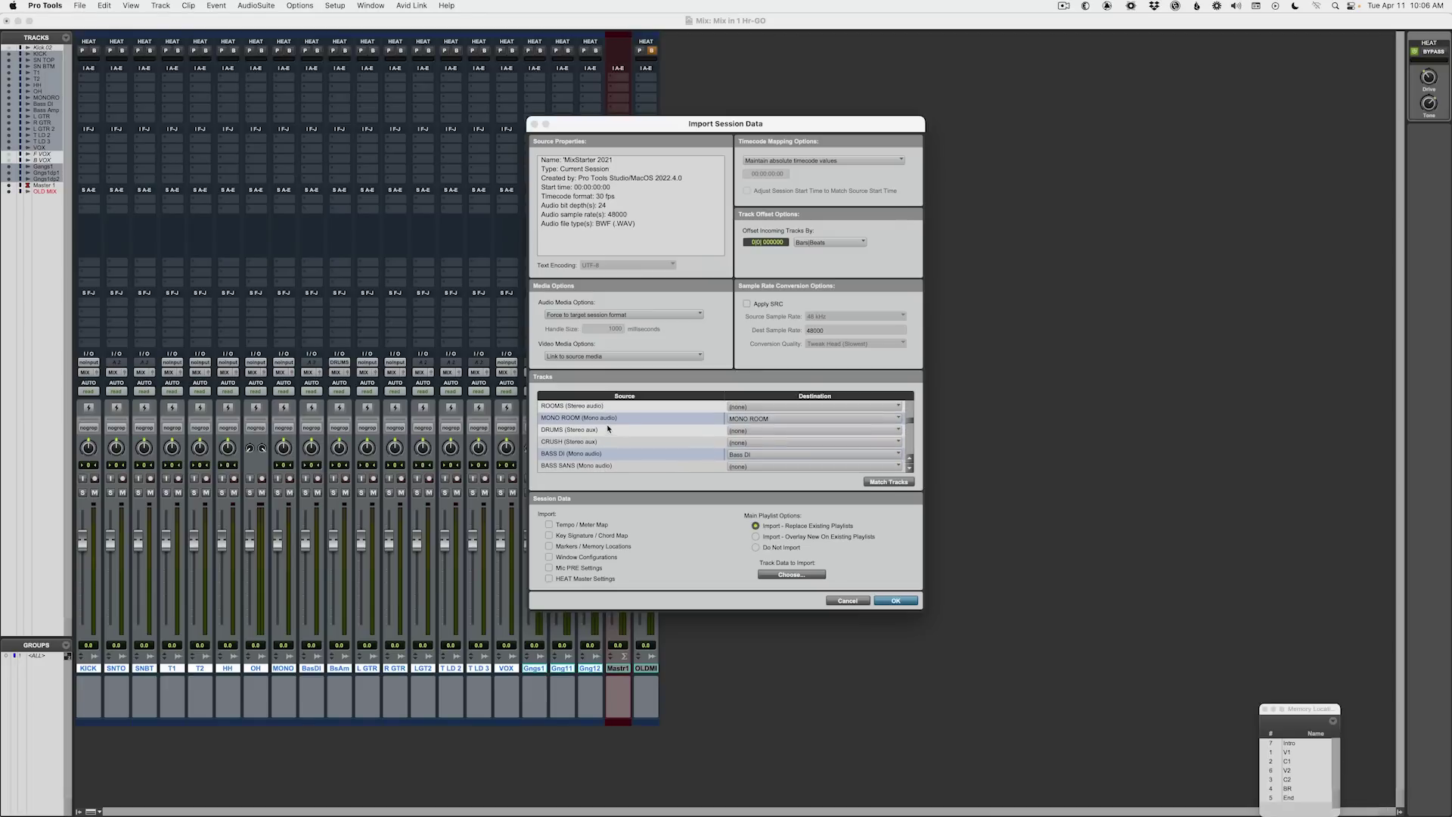
scroll(681, 446, down, 8)
click(894, 599)
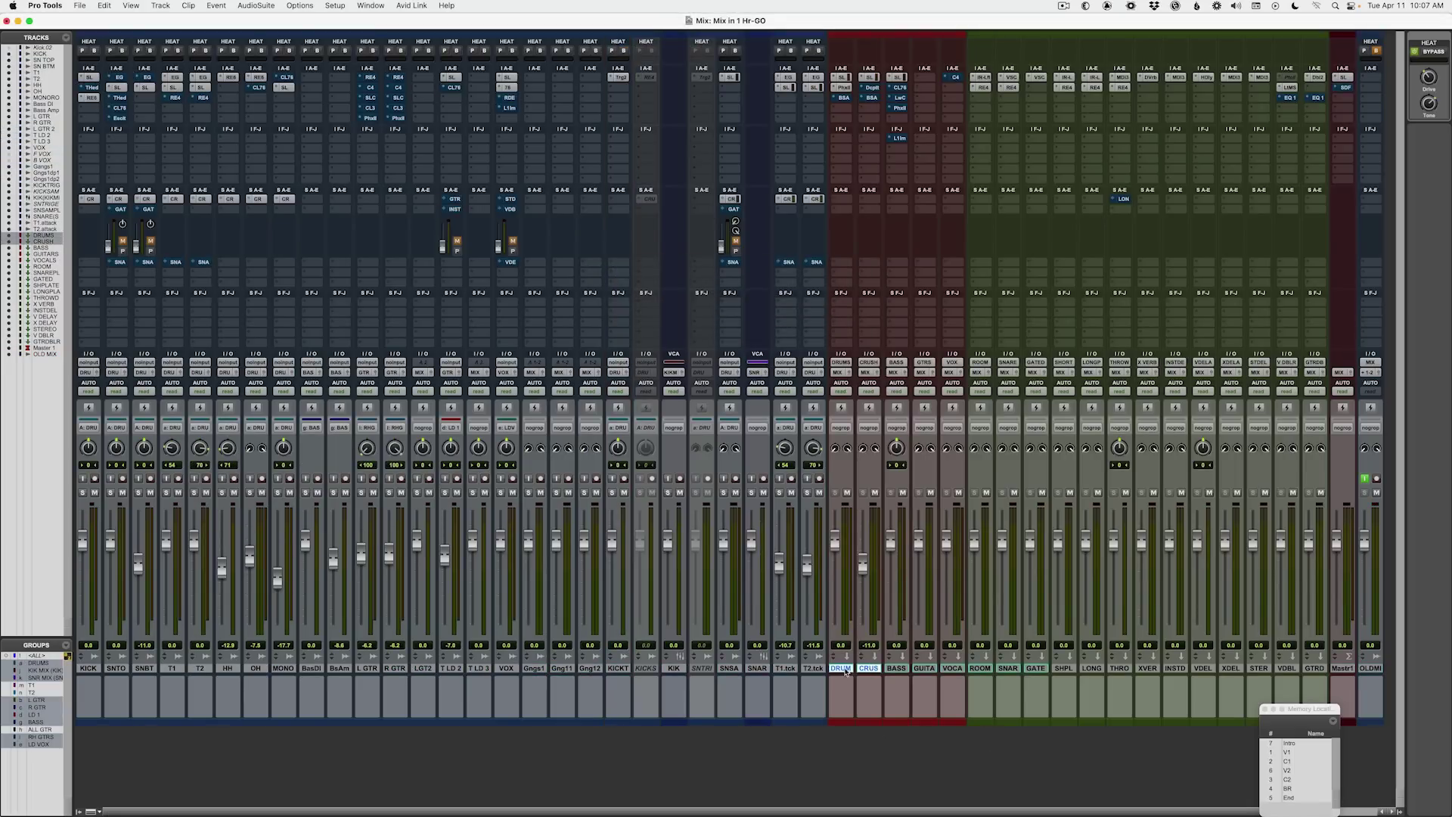
Step: Move the DRUMS and CRUSH tracks directly after MONO ROOM, and the BASS bus directly after Bass Amp
drag(829, 667, 289, 689)
click(891, 669)
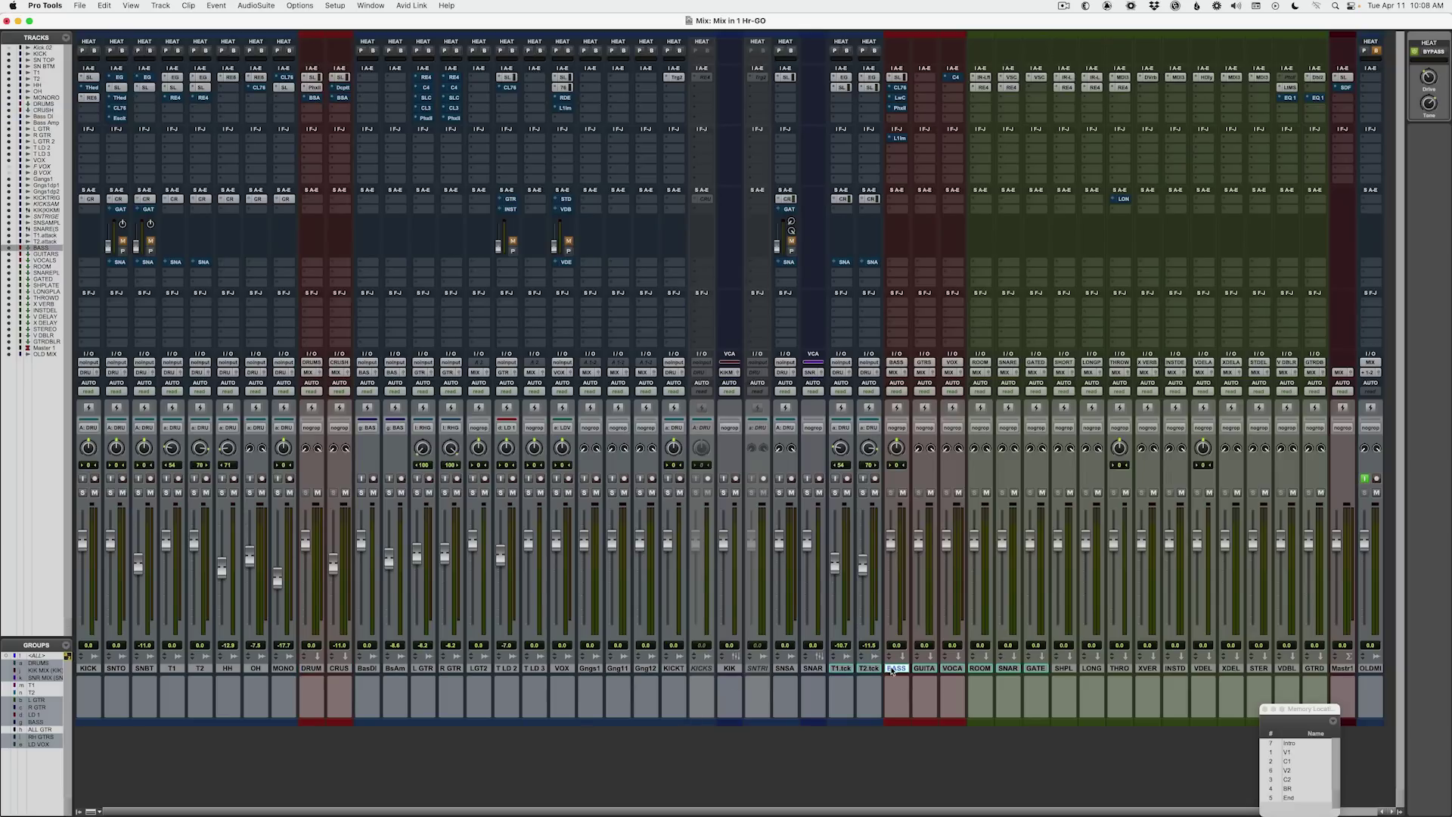
drag(896, 670, 415, 686)
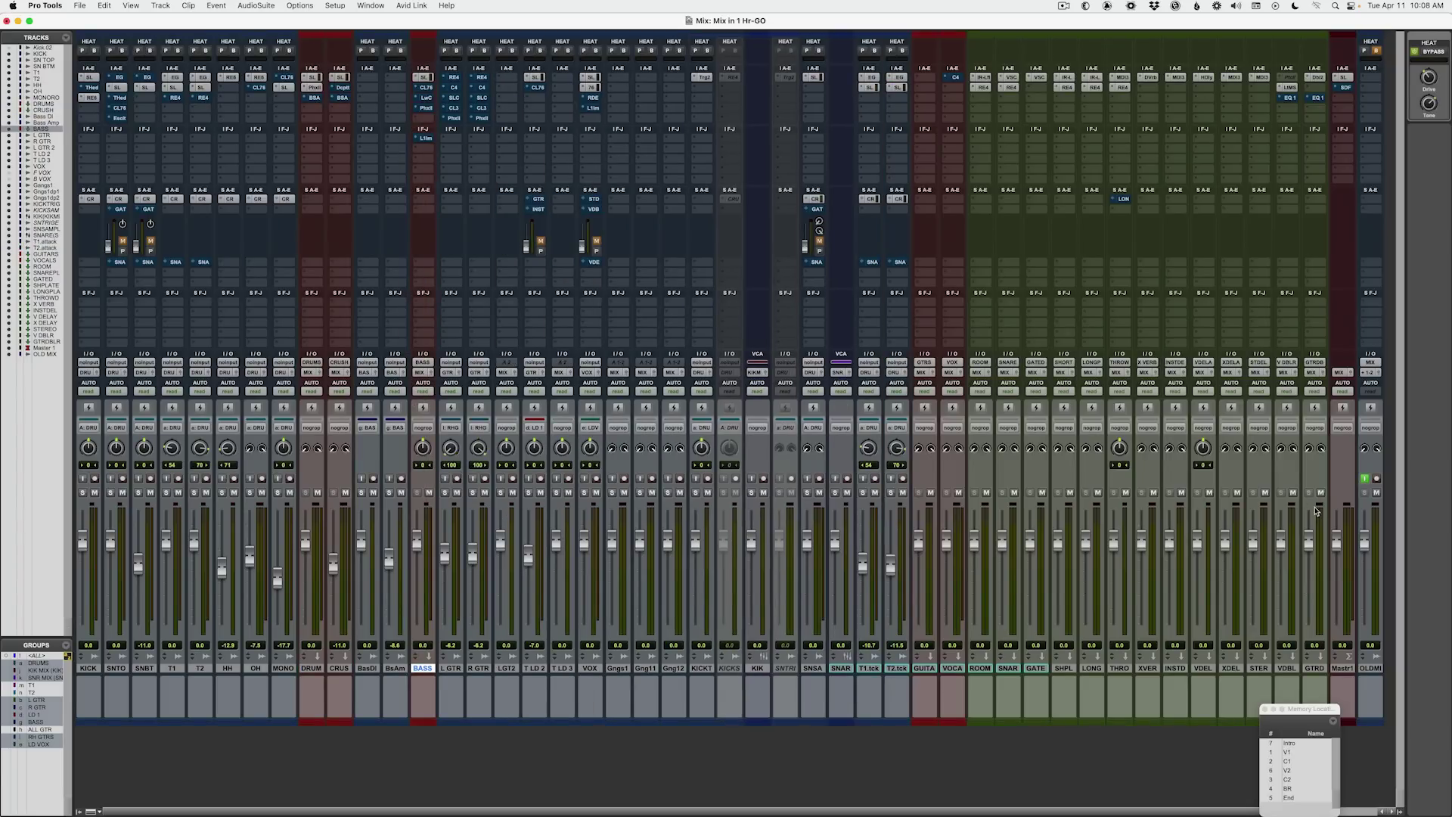
key(space)
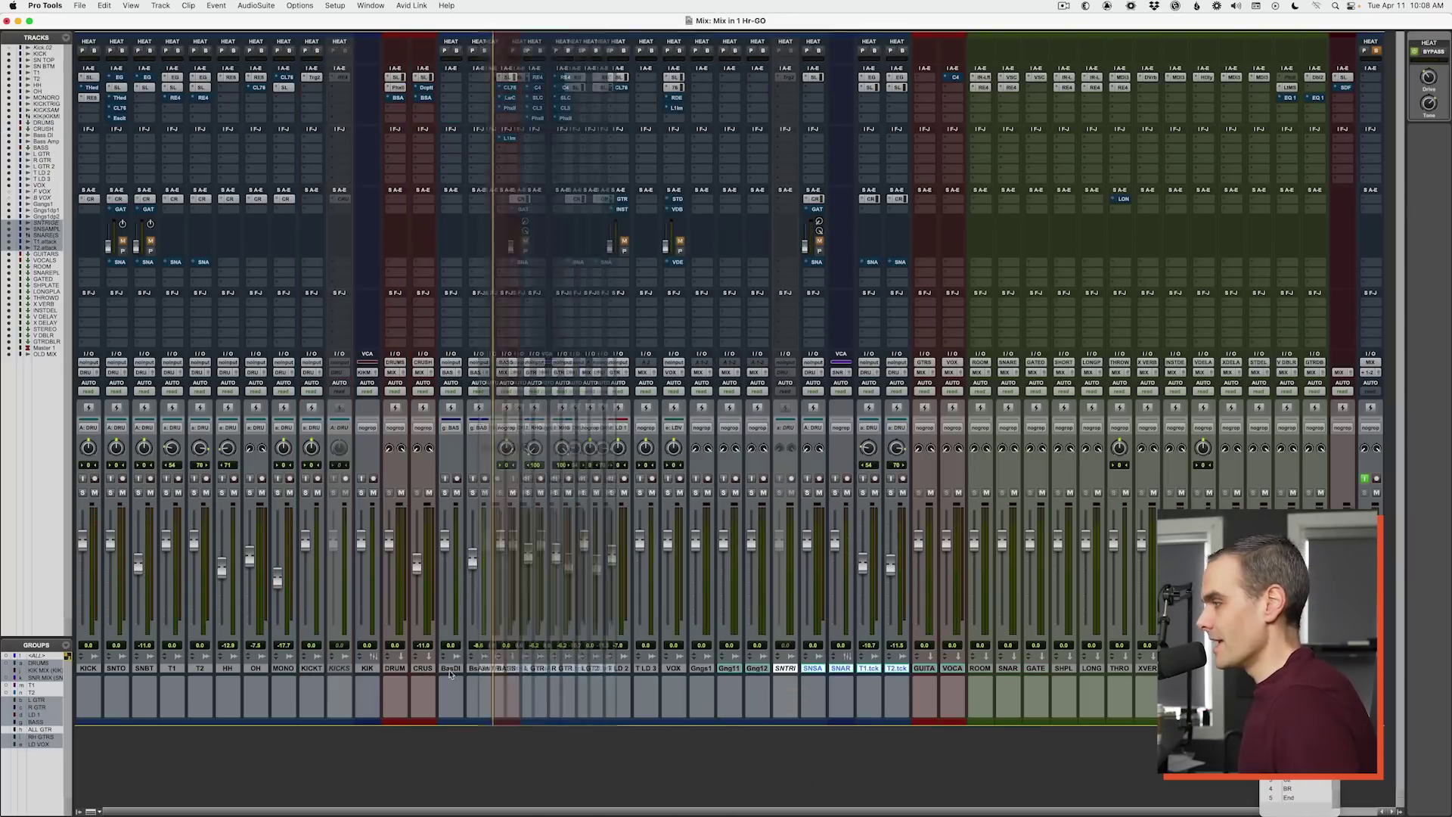
Step: Move the snare trigger, snare sample, SNARE and tom attack tracks after SN BTM, and the GUITARS bus after T LD 3
drag(485, 681, 173, 716)
click(922, 669)
drag(932, 670, 809, 671)
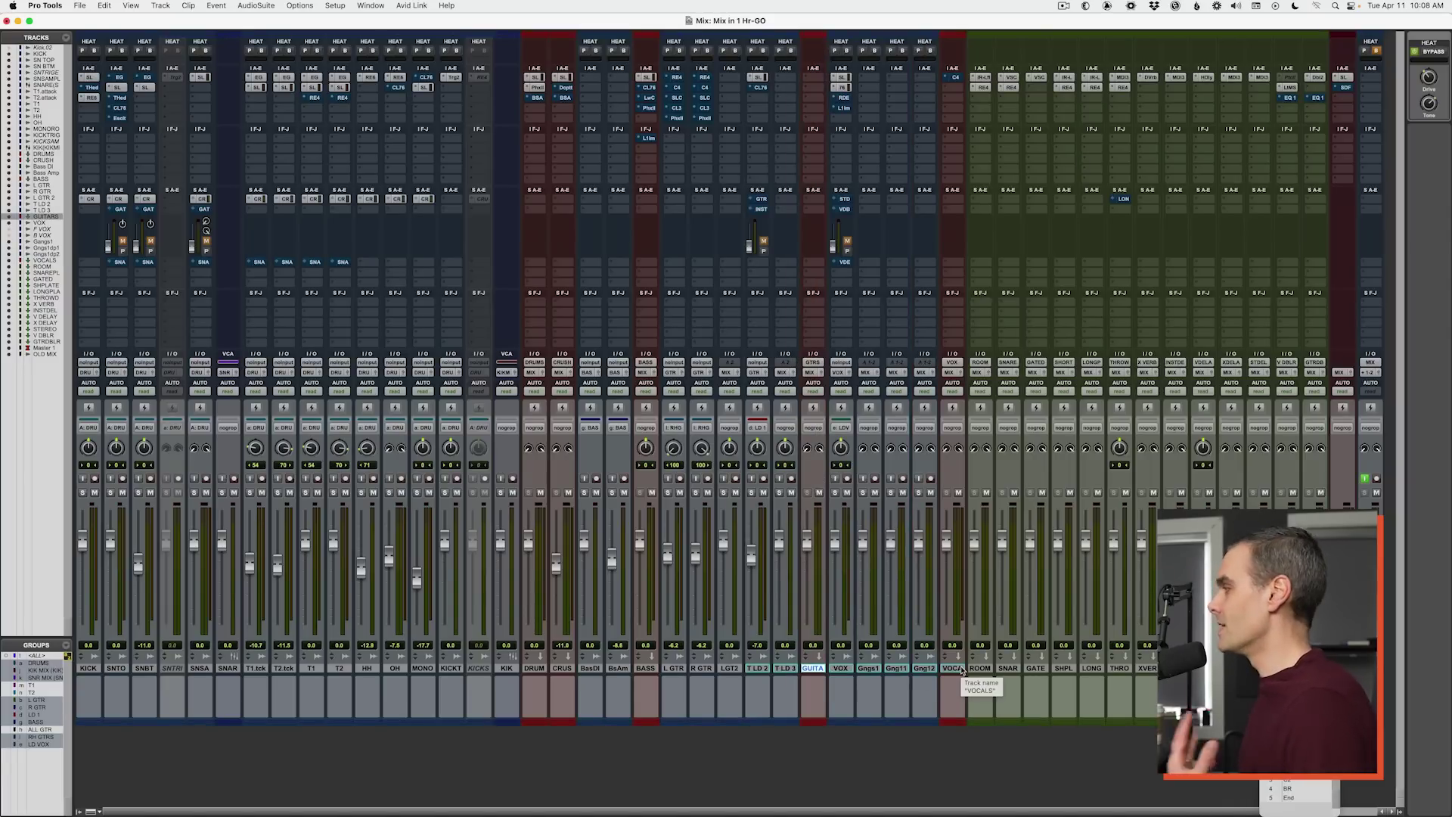
click(962, 671)
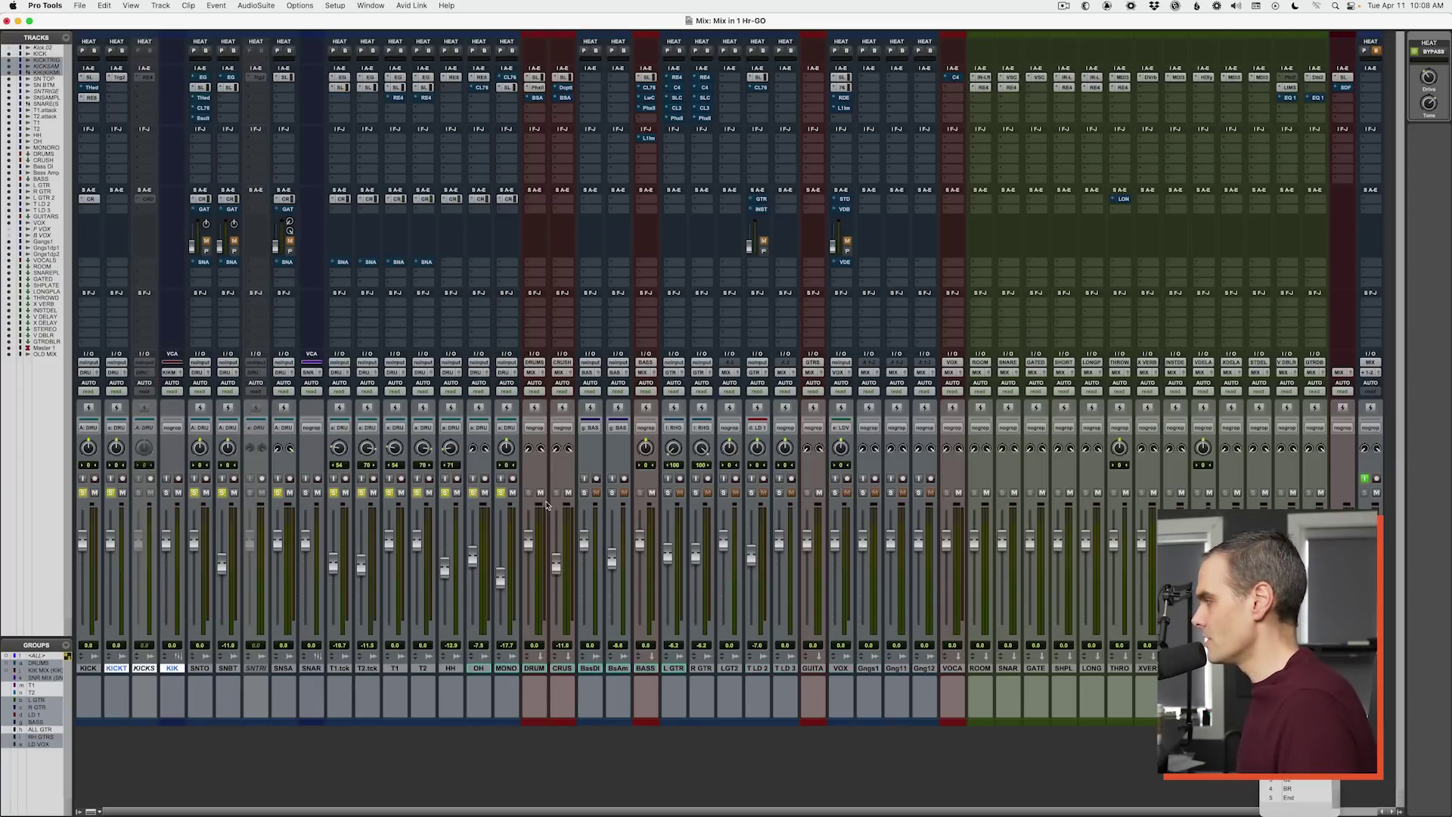
Step: Mute the CRUSH bus, and on KICK's SSLChannel boost the HF and HMF gains and cut the LMF gain
click(568, 493)
key(super+equal)
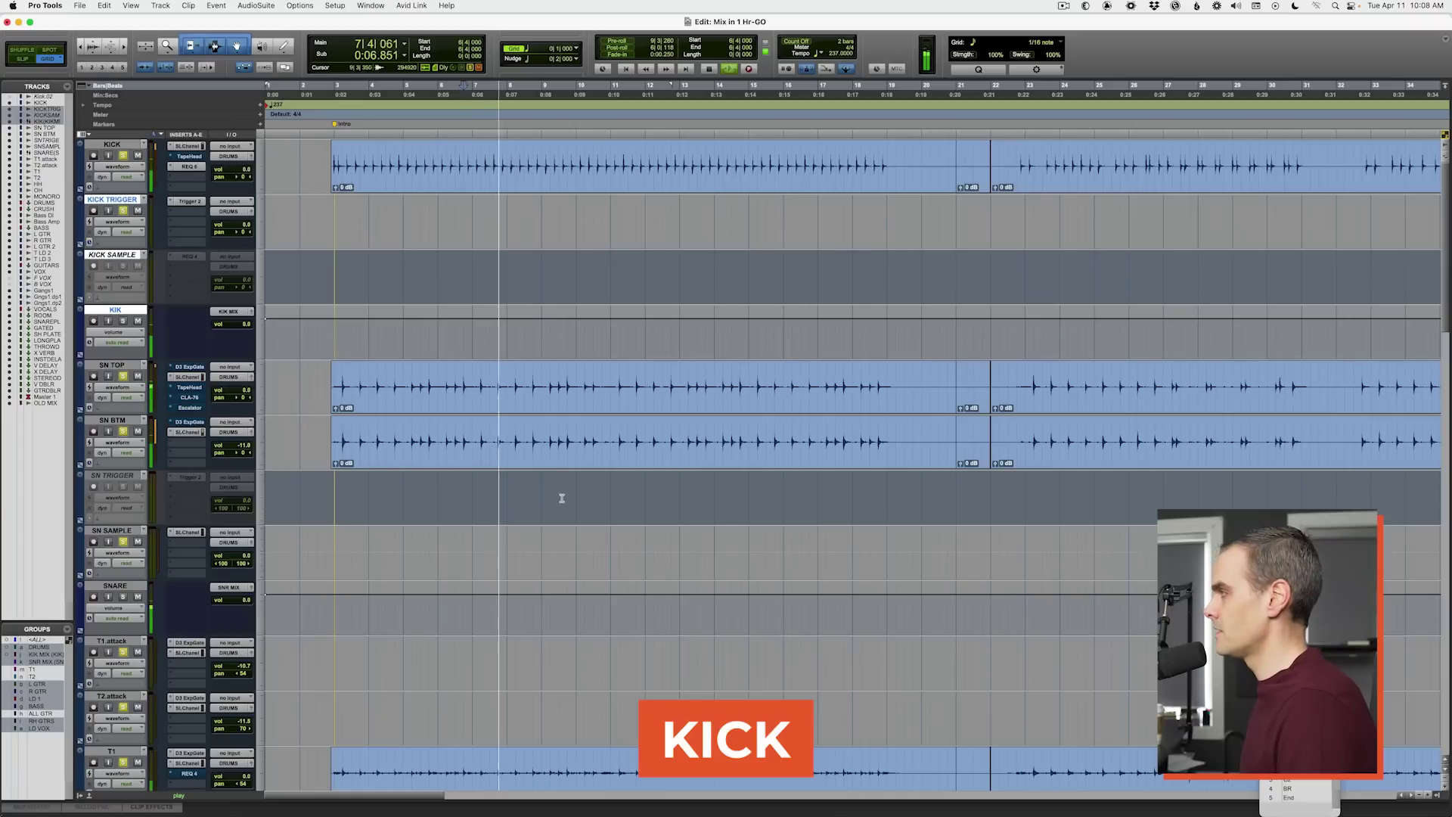
click(188, 146)
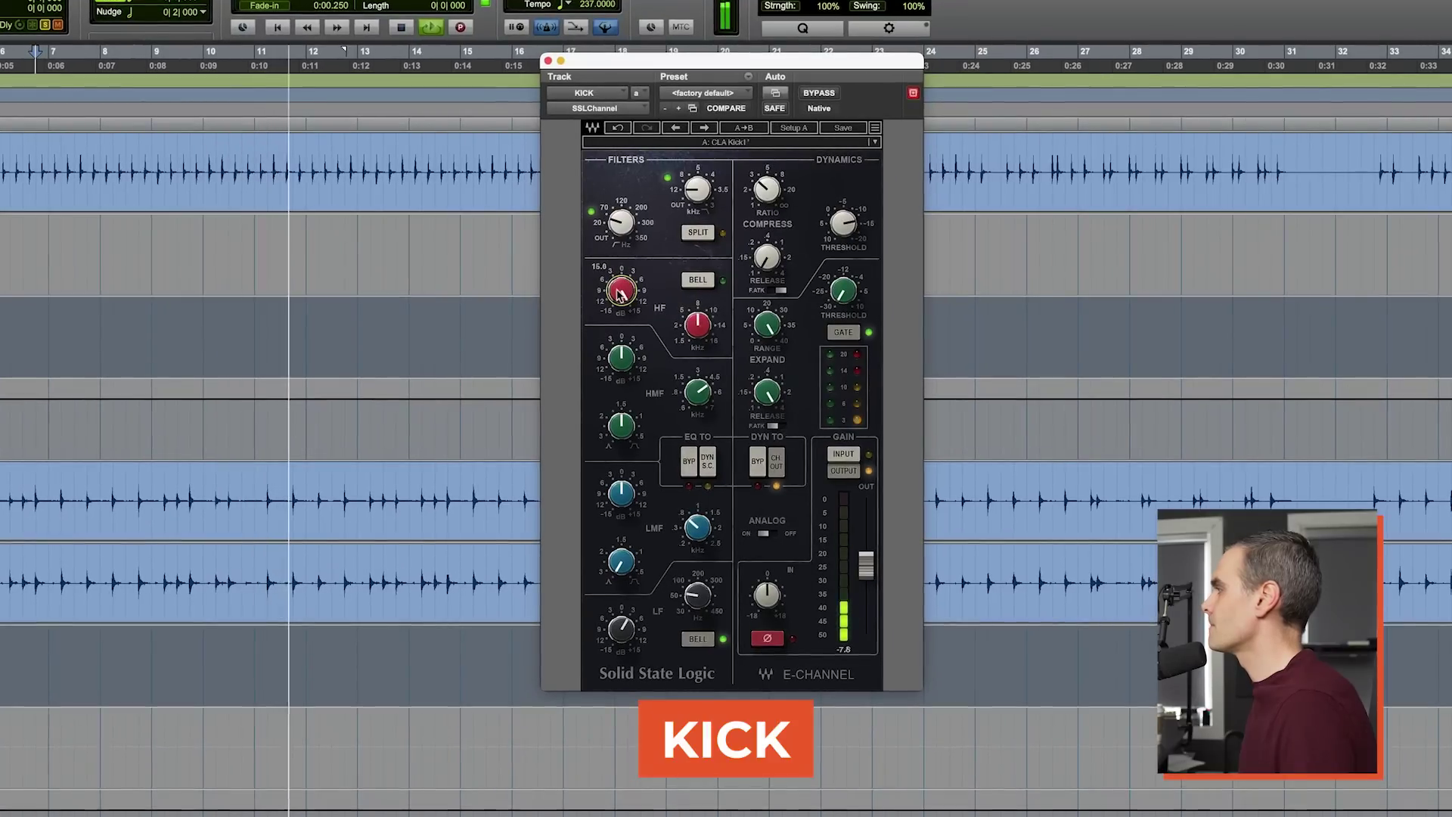
drag(697, 277, 711, 277)
drag(621, 493, 670, 537)
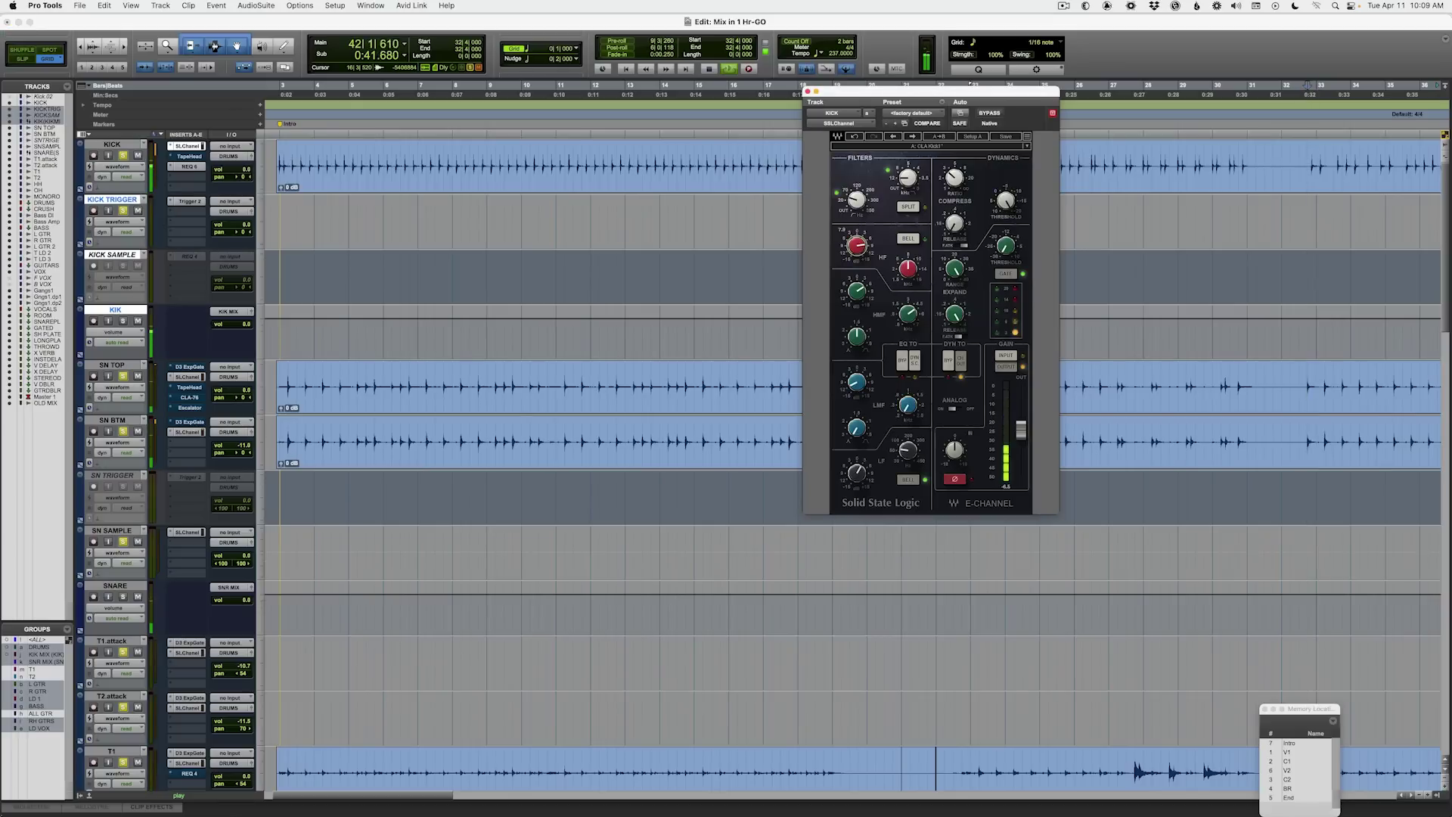
Step: Review KICK's REQ 6, SSLChannel and TapeHead inserts during playback
click(189, 167)
drag(1004, 284, 1006, 287)
click(187, 146)
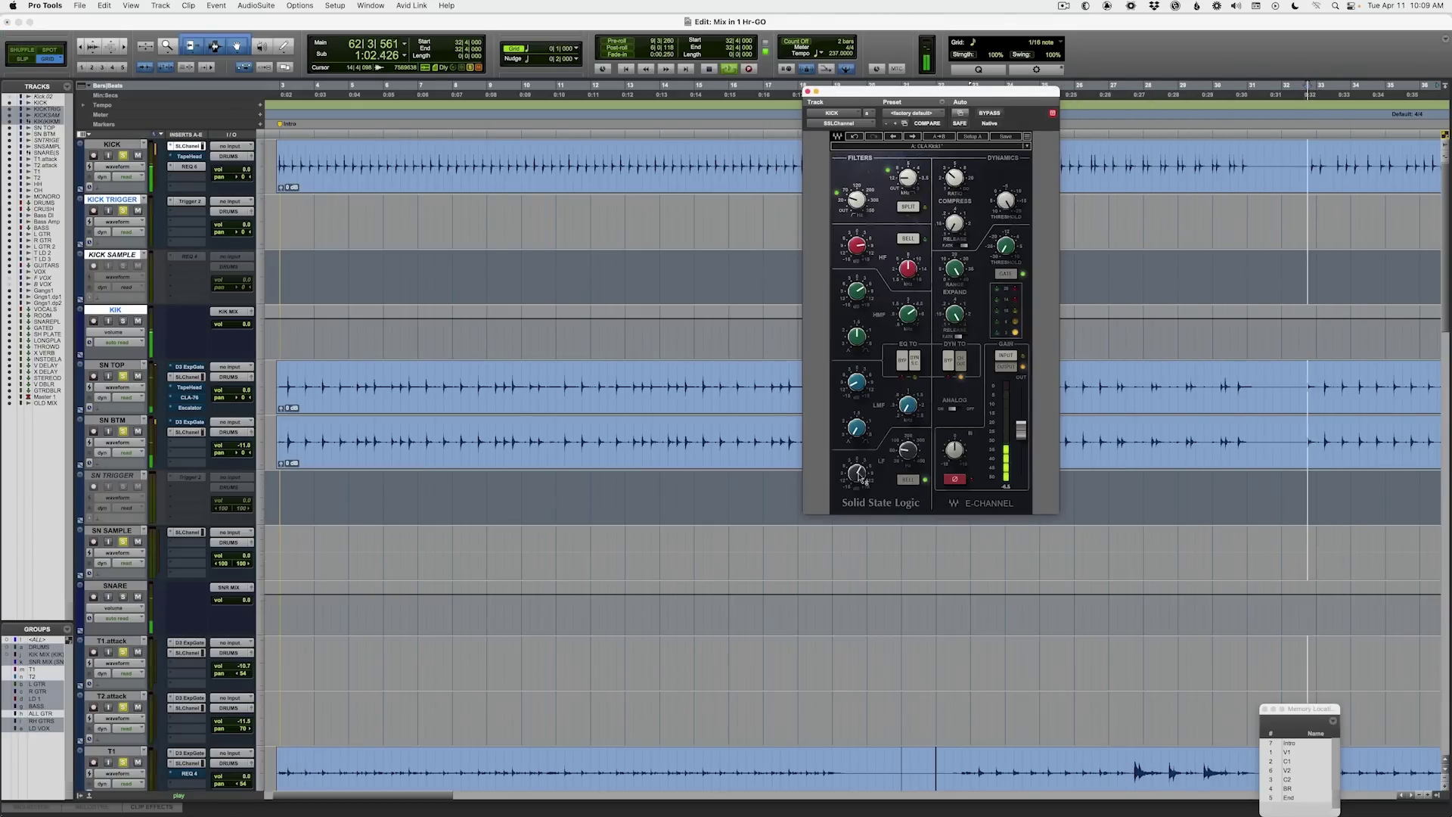
click(185, 159)
click(391, 245)
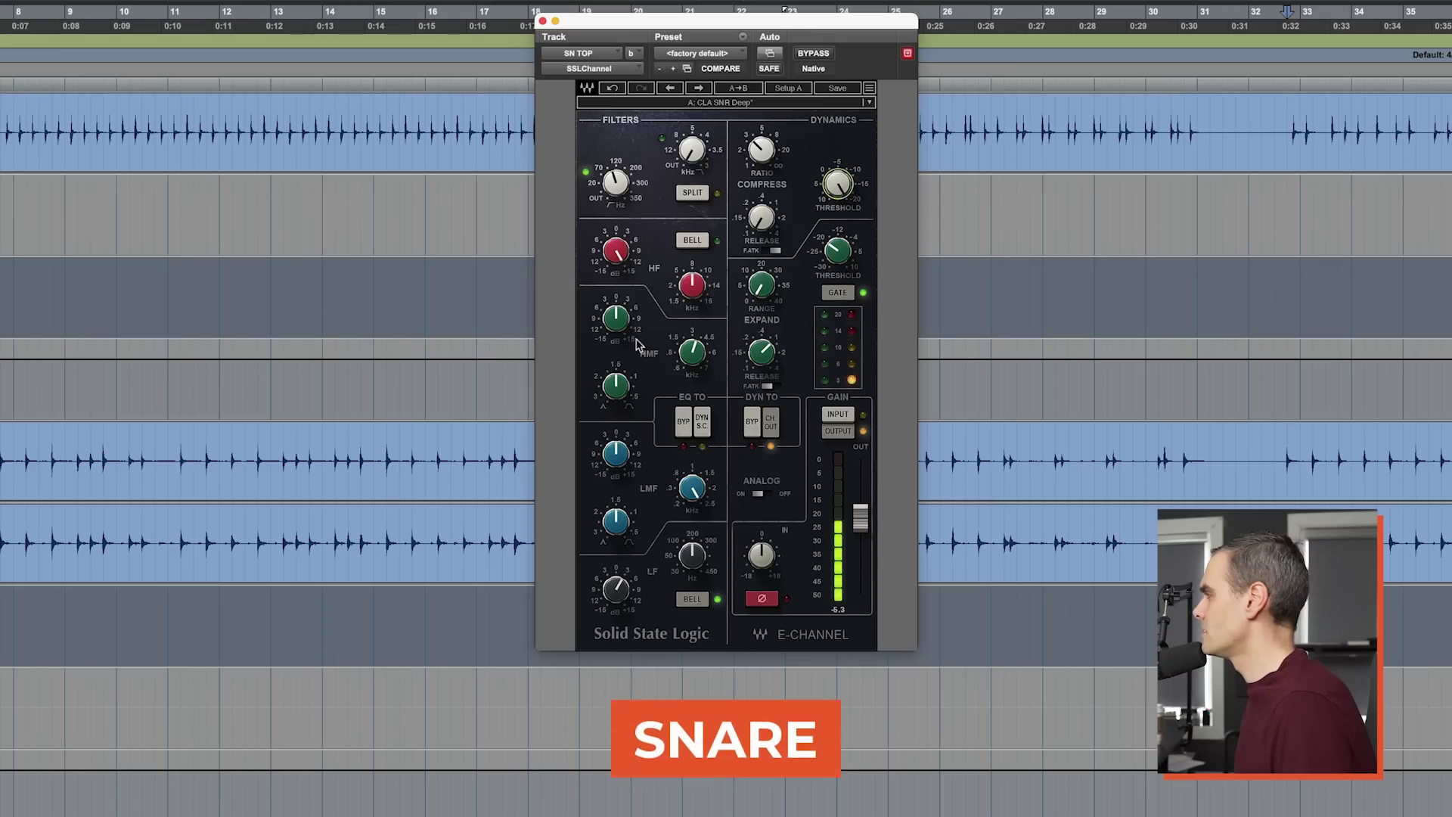
Step: On SN TOP's SSLChannel, adjust the HF gain and boost the HMF, LMF and LF gains
drag(626, 257, 627, 226)
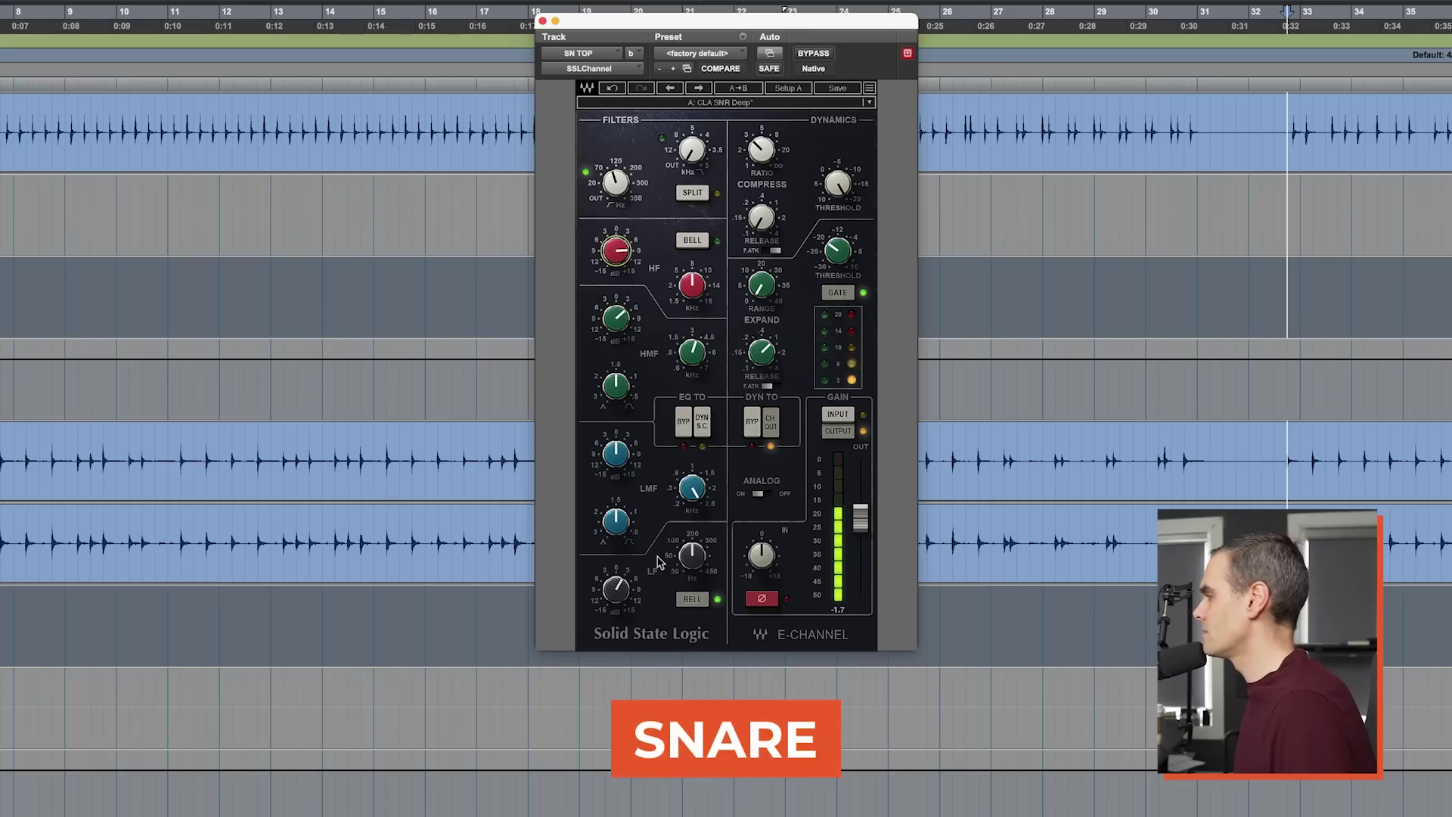
mouse_move(617, 589)
mouse_down()
mouse_move(616, 560)
mouse_move(617, 614)
mouse_up()
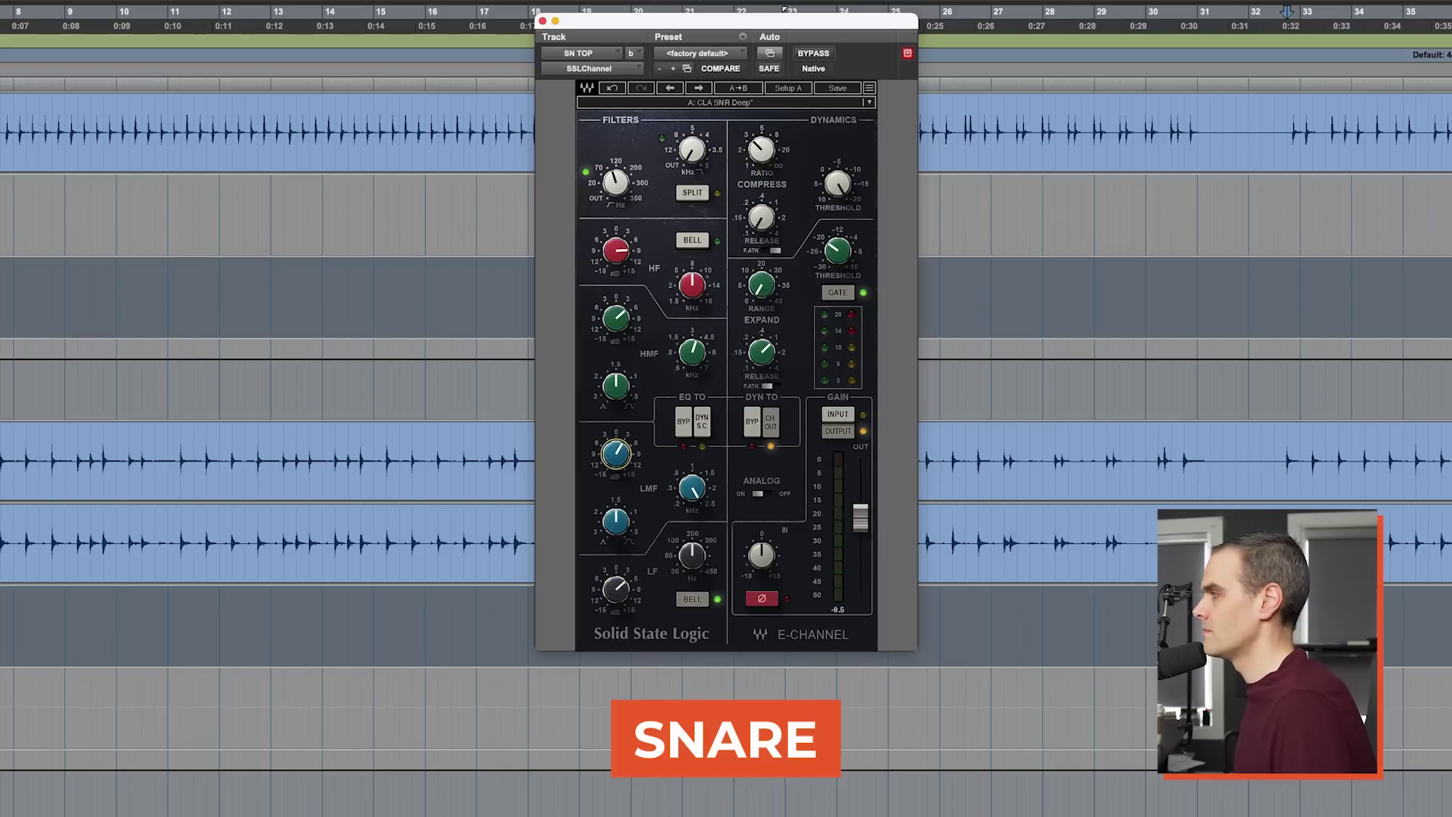
click(784, 9)
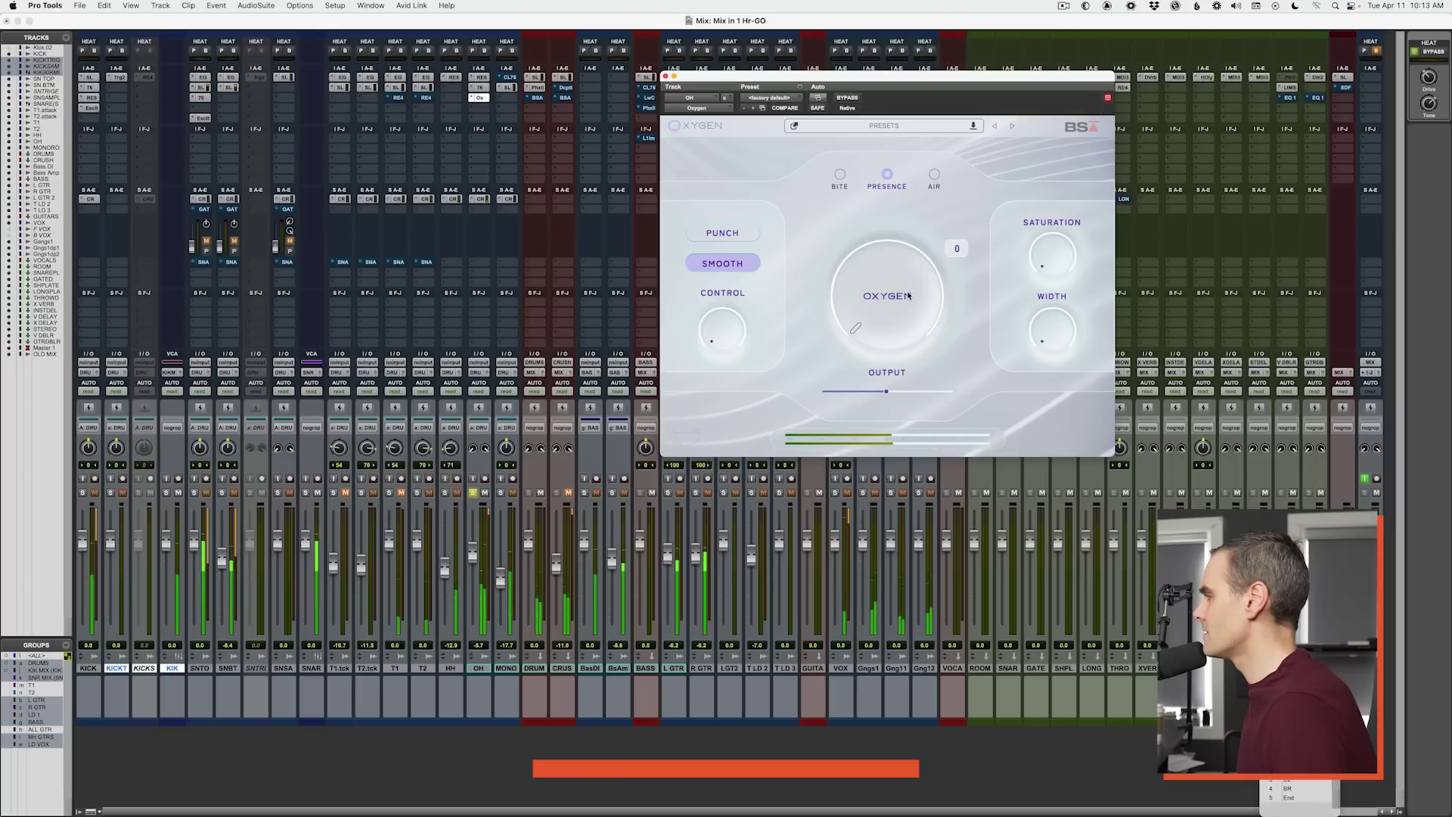
Step: Solo the drum tracks, set the Oxygen amount on OH to 27 and raise its Control amount
click(333, 493)
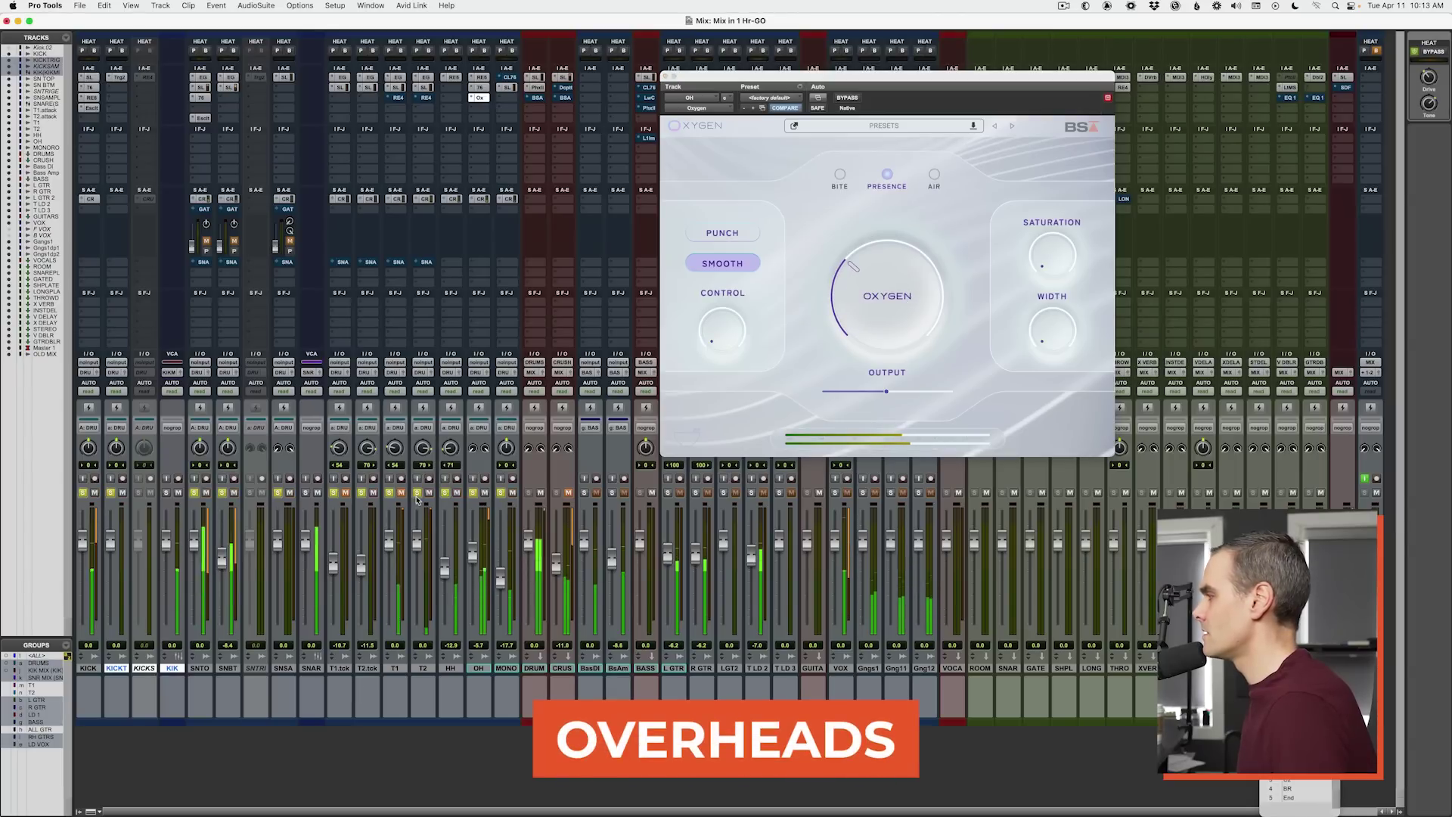
drag(844, 298, 888, 278)
drag(723, 333, 743, 283)
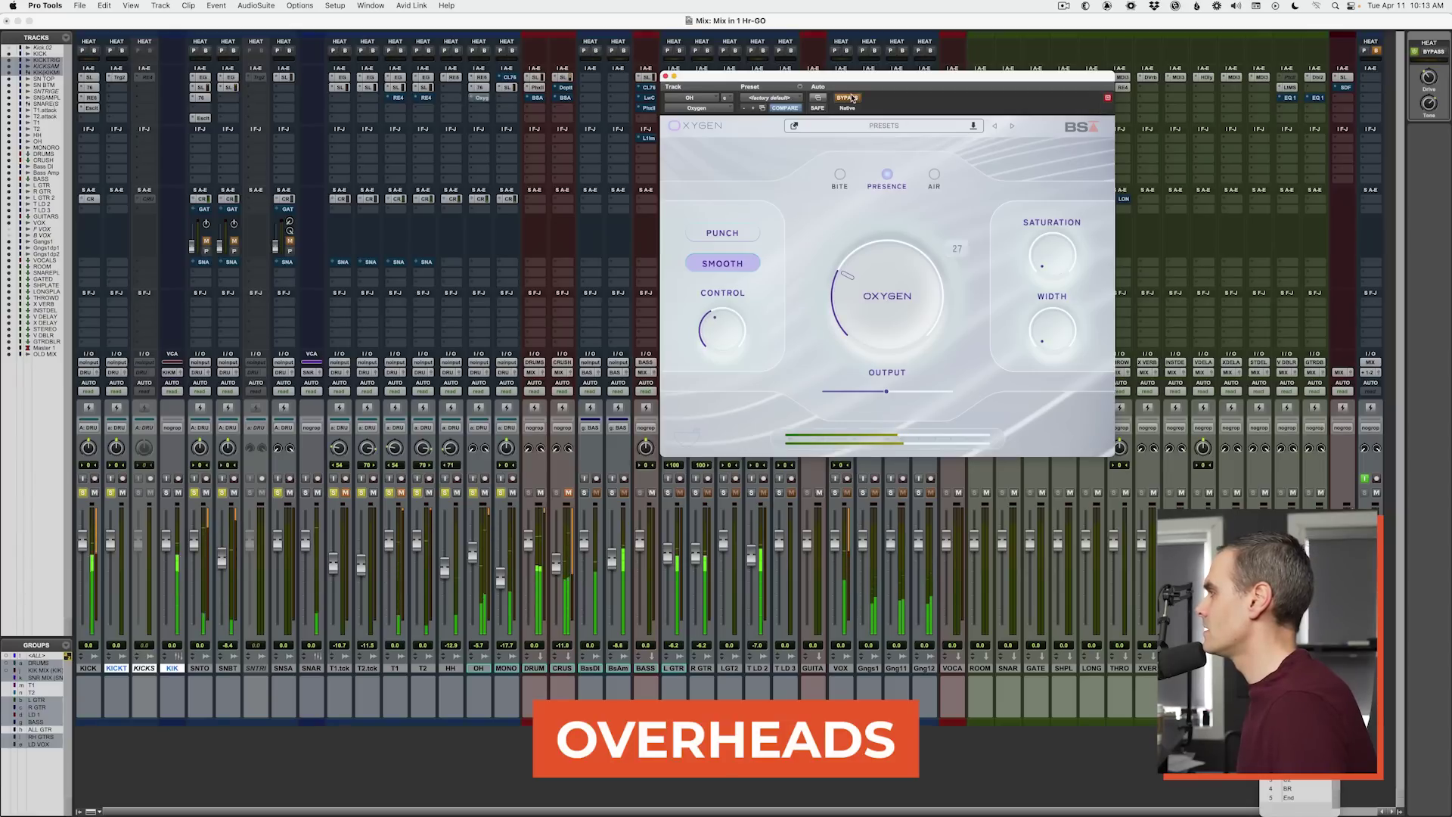
Step: Lower the Oxygen amount on OH to 16, compare it with the plug-in bypassed and close the plug-in
drag(878, 267, 878, 278)
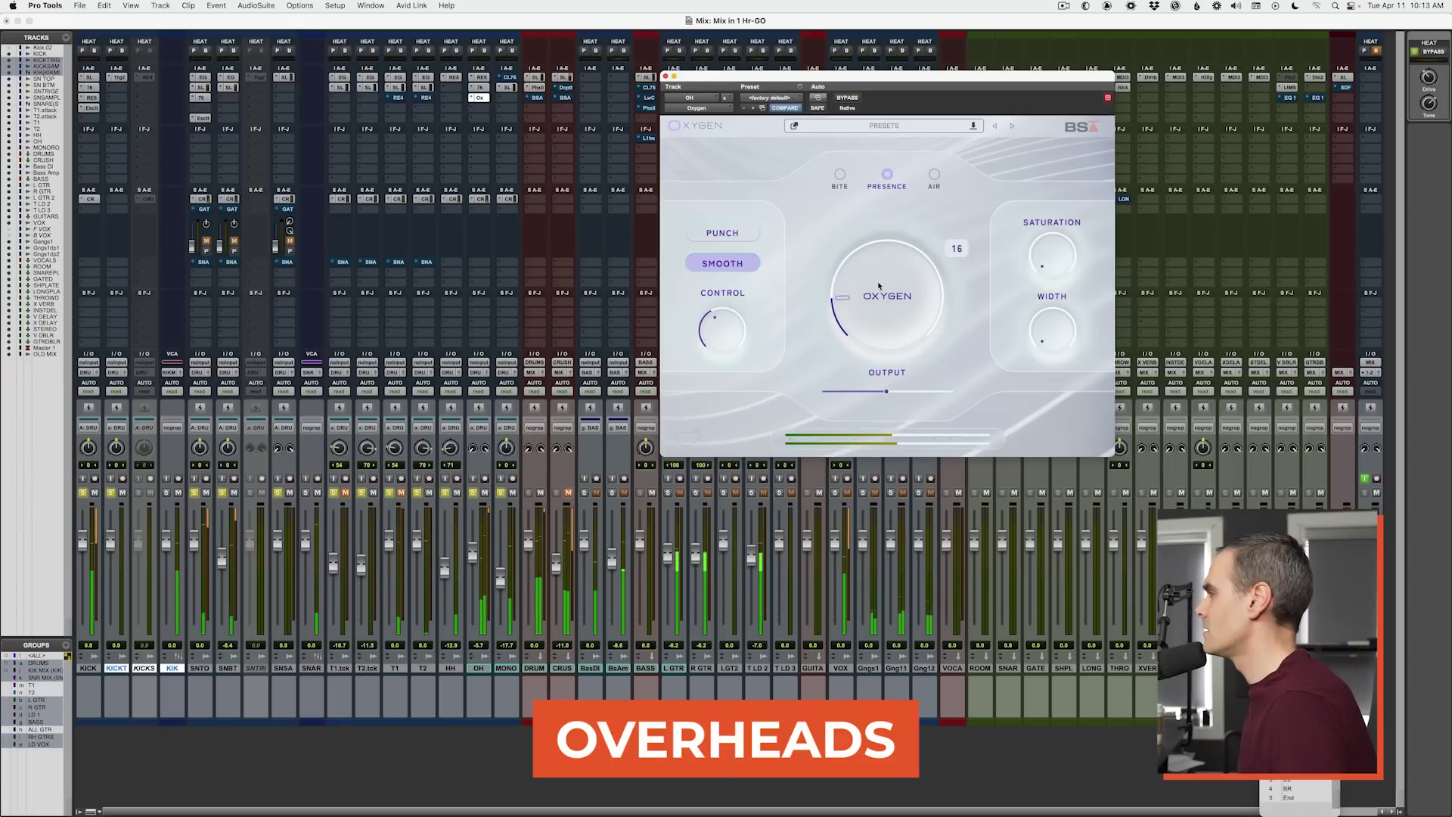
click(845, 98)
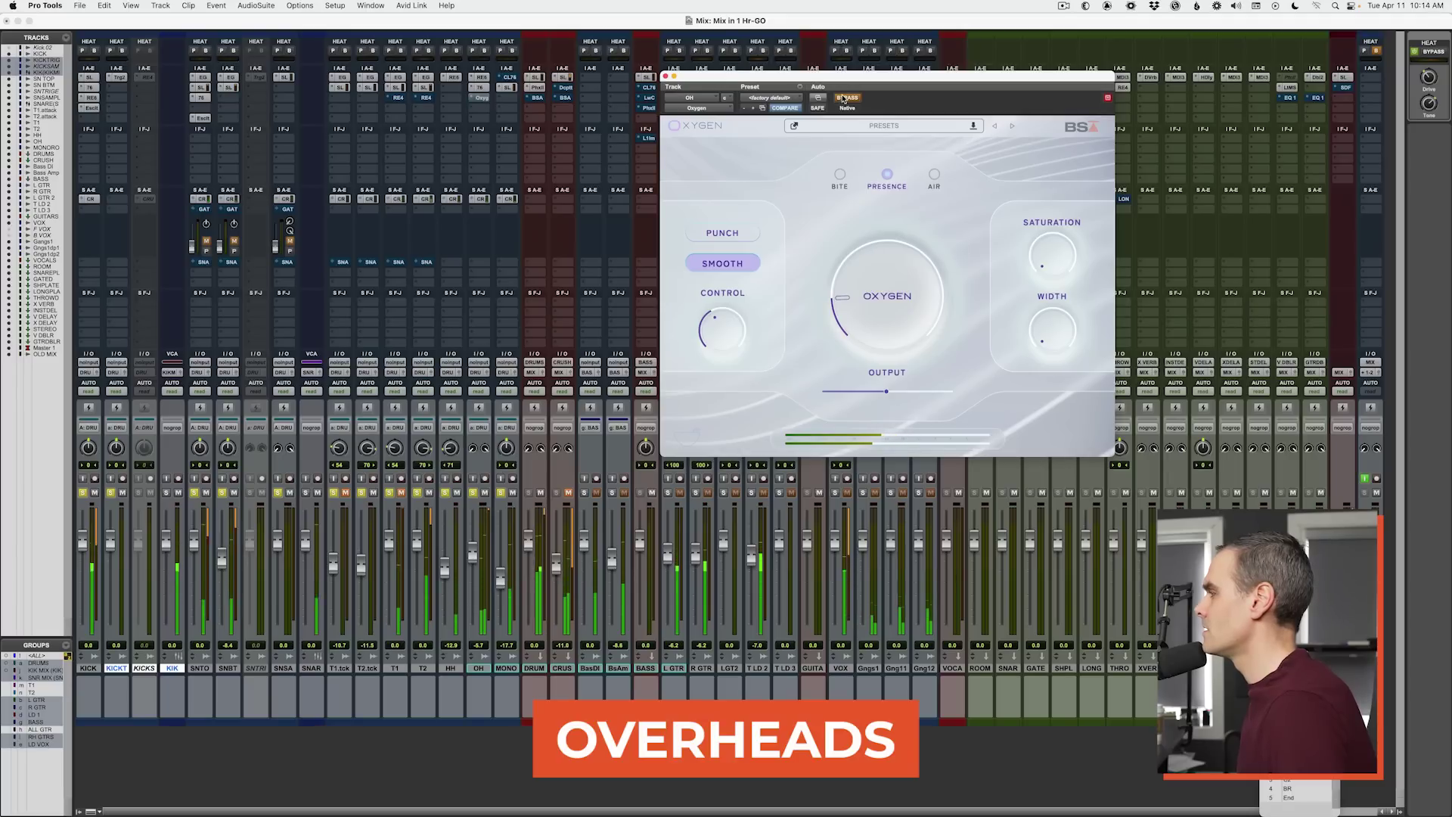
click(666, 77)
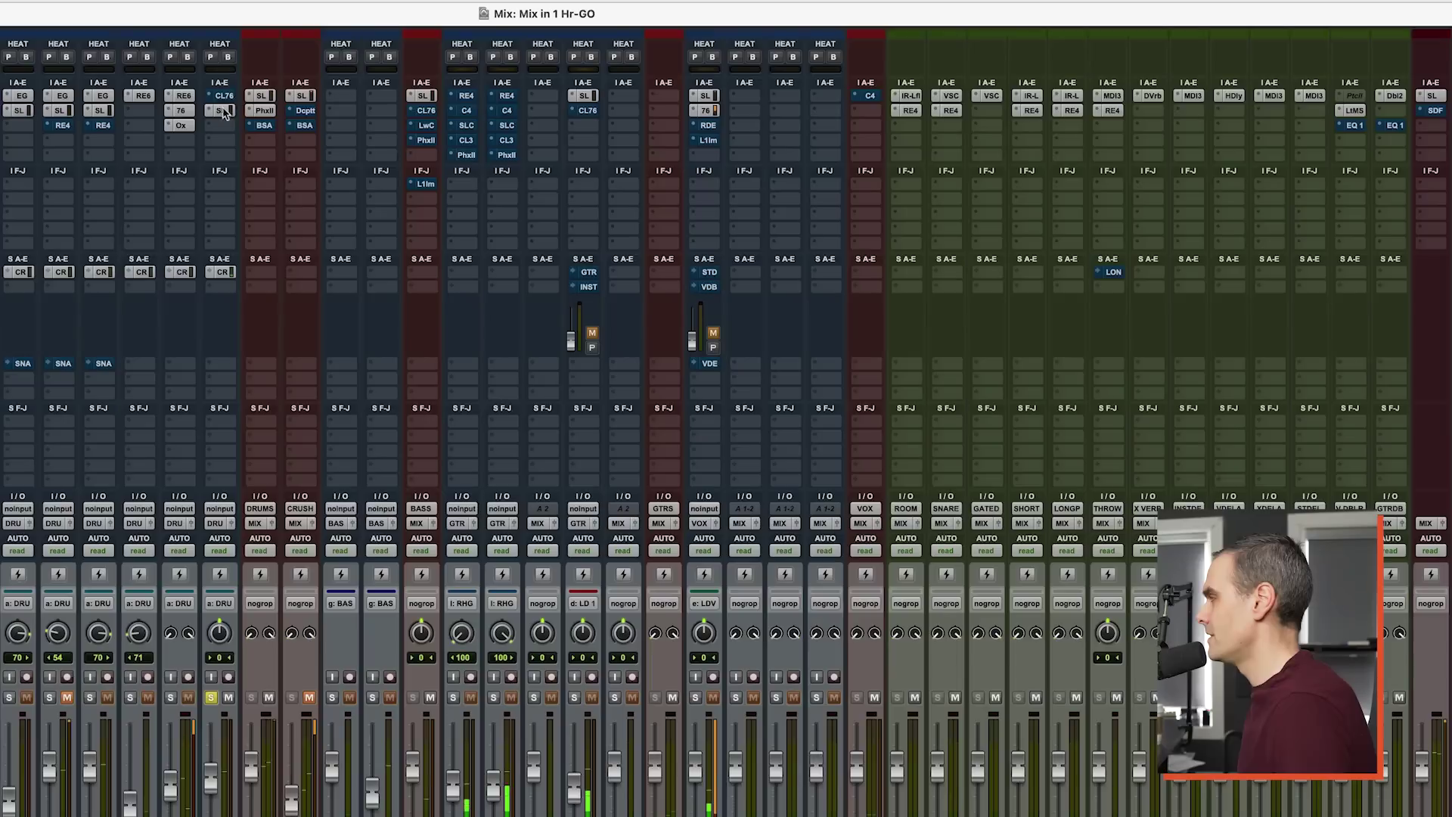
Step: Open the CLA-76 on MONO ROOM, try an input of -28.5, and browse the presets to load Room
click(222, 96)
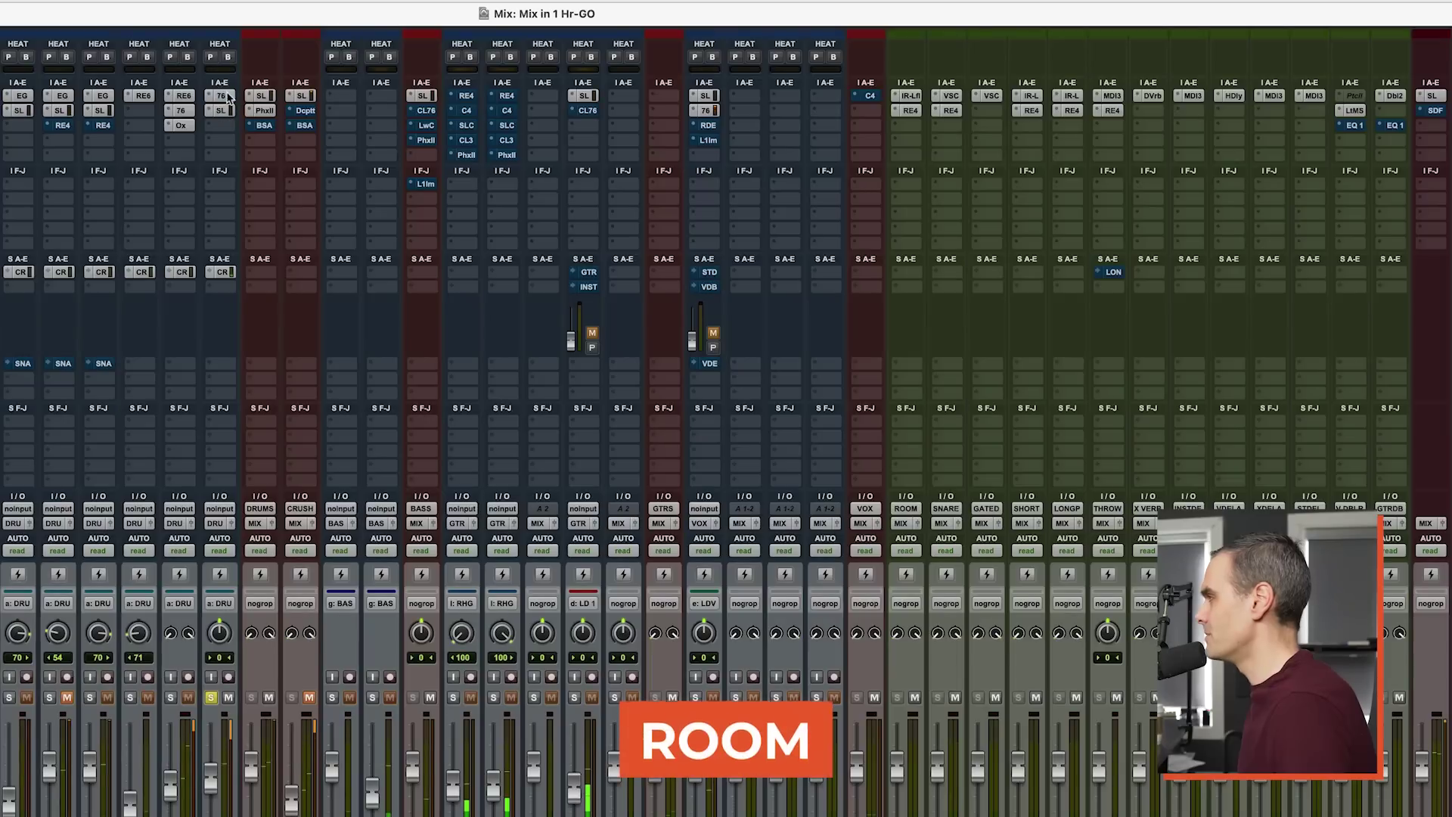
drag(514, 253, 514, 260)
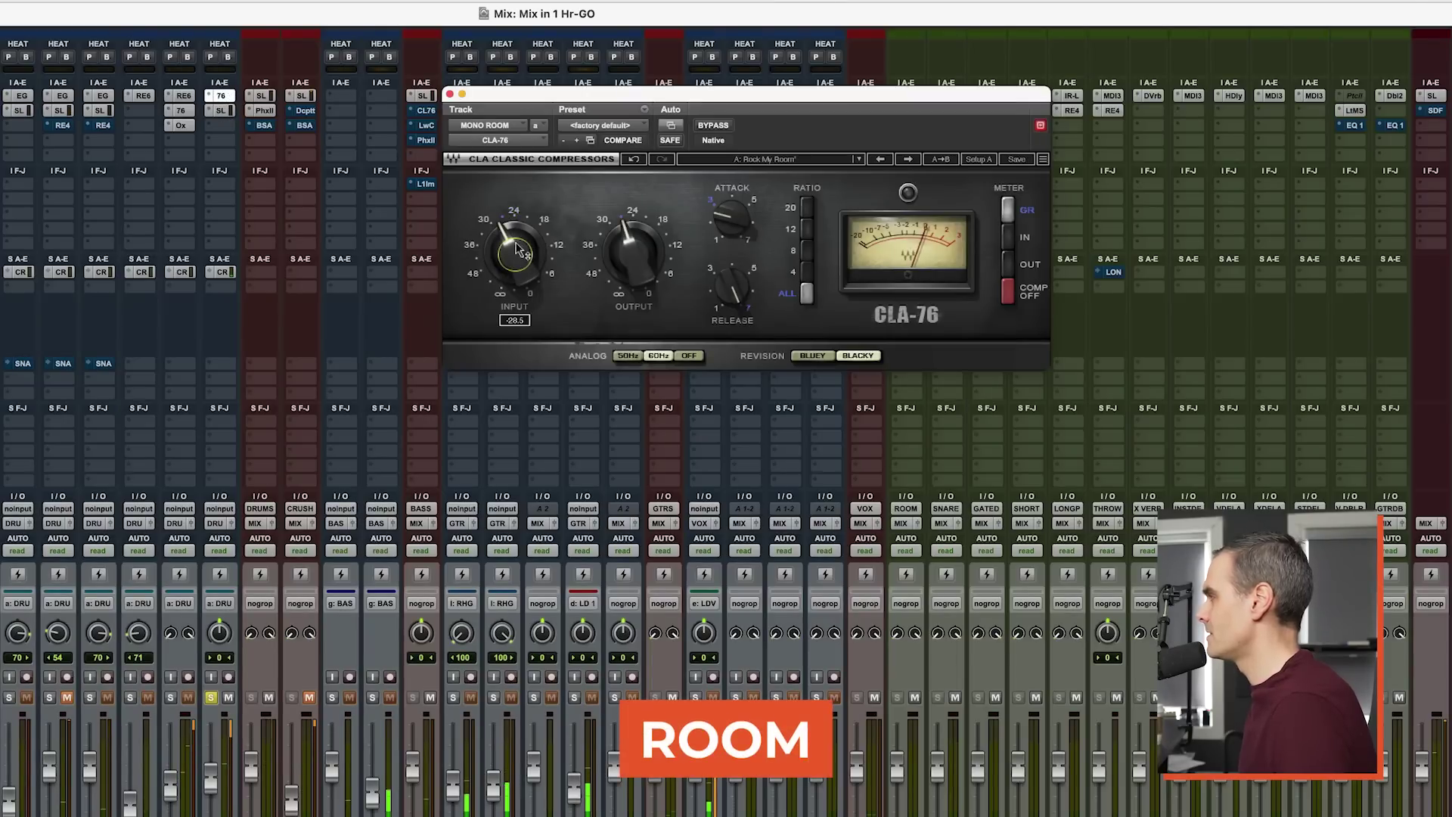
click(881, 160)
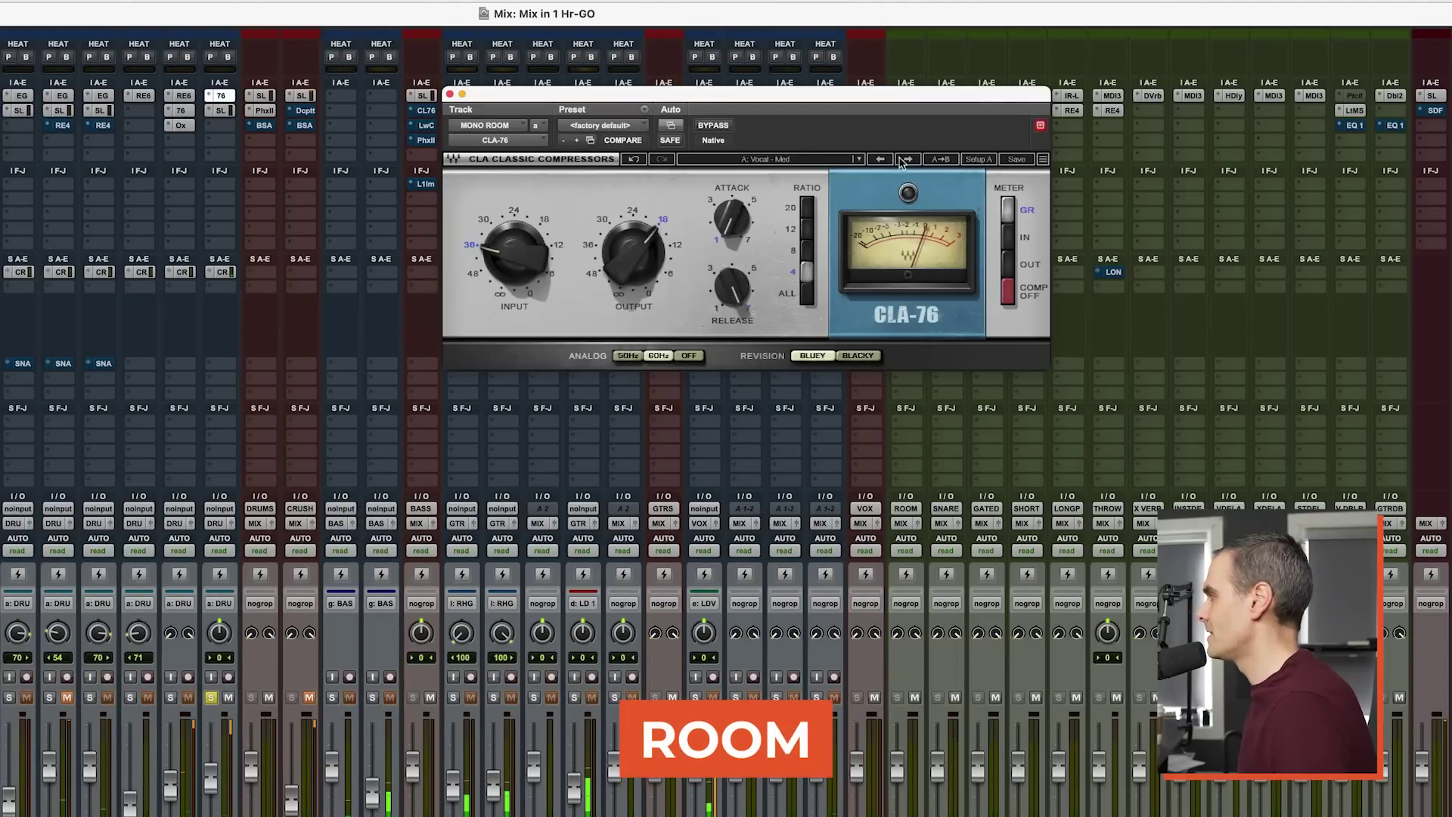
click(908, 160)
click(910, 159)
click(910, 161)
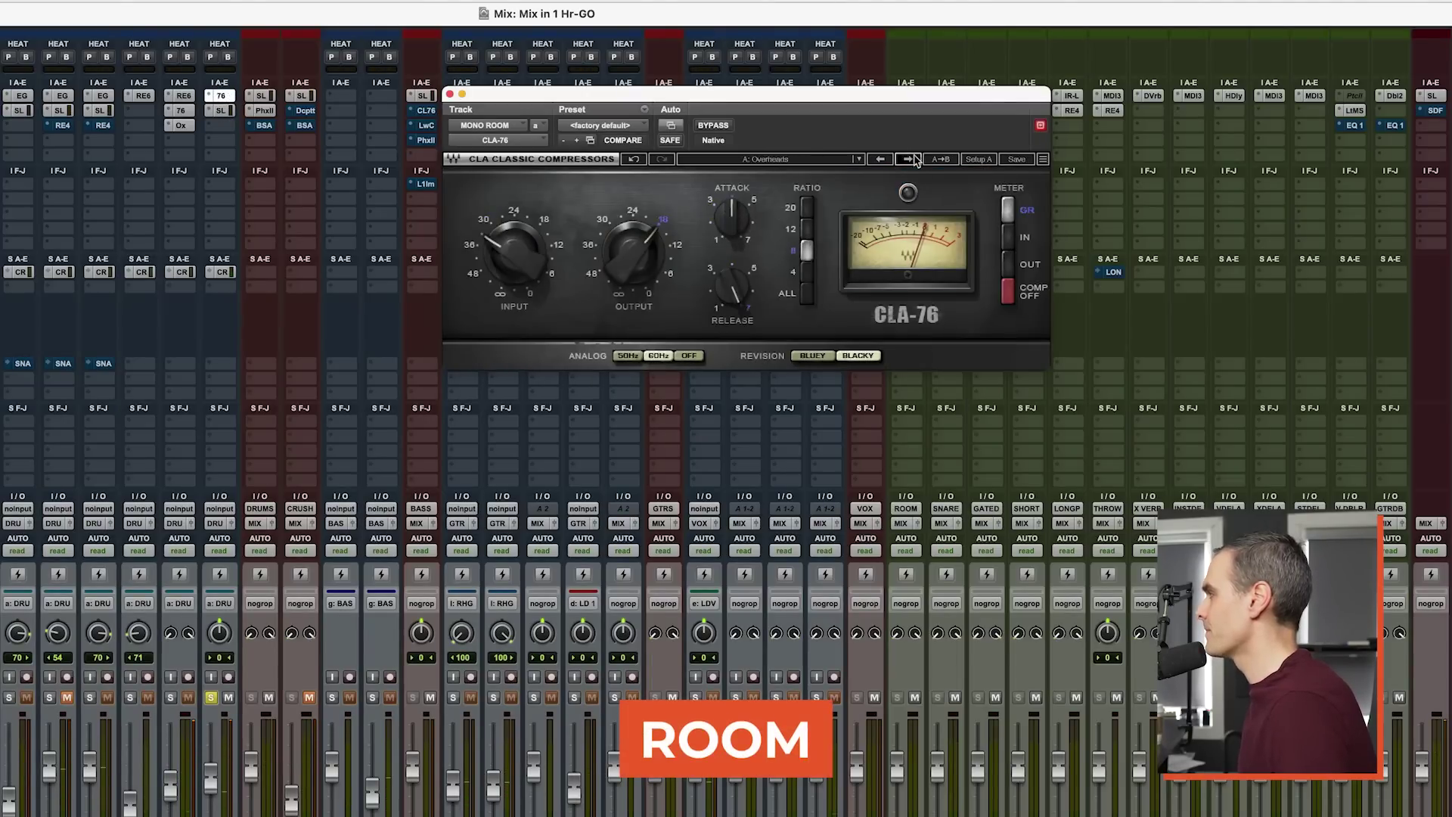
click(882, 159)
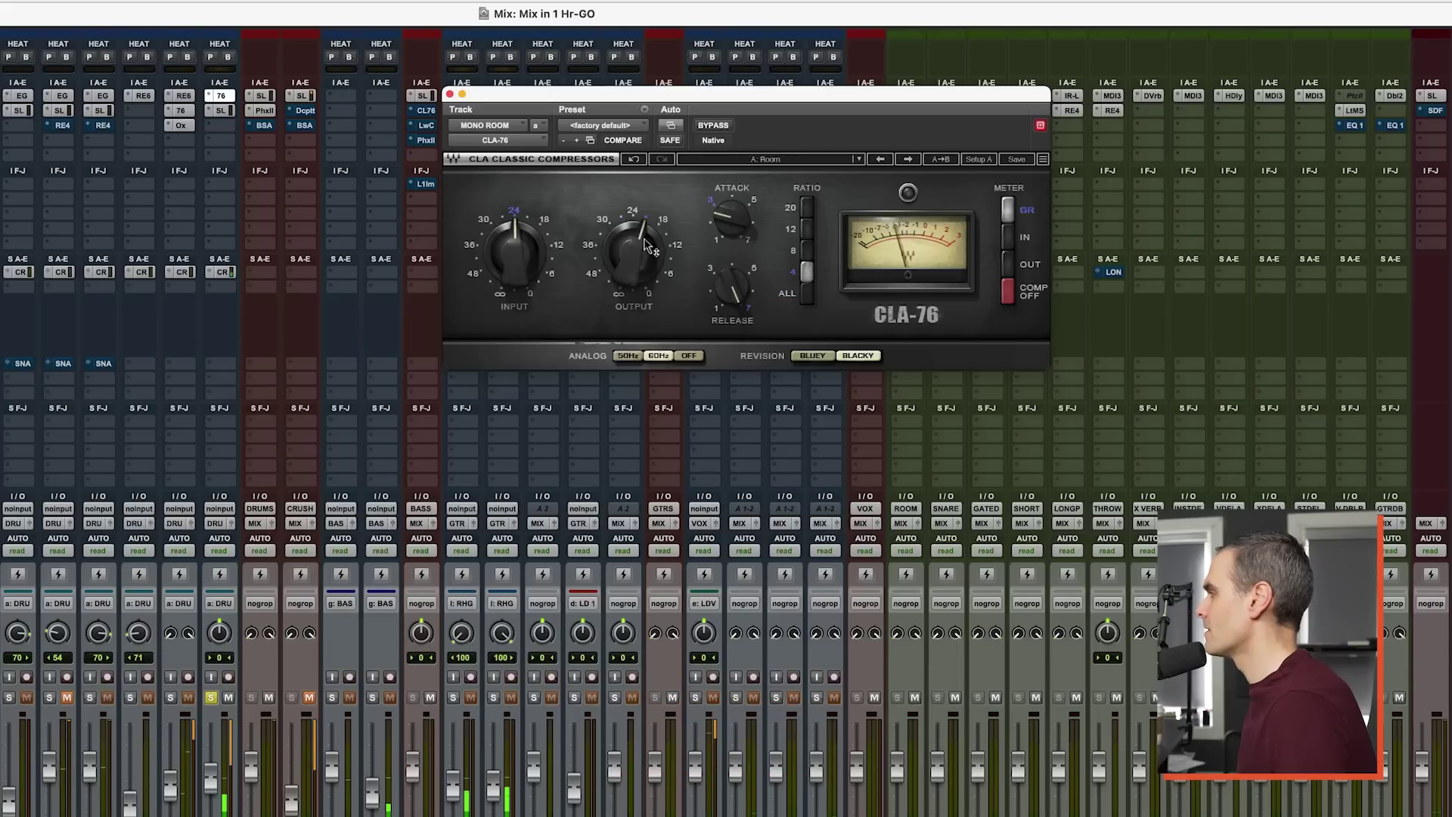
Step: On MONO ROOM's CLA-76, fine-tune the input, set the output to -26.2 and compare with the plug-in bypassed
drag(515, 253, 514, 250)
drag(649, 252, 649, 257)
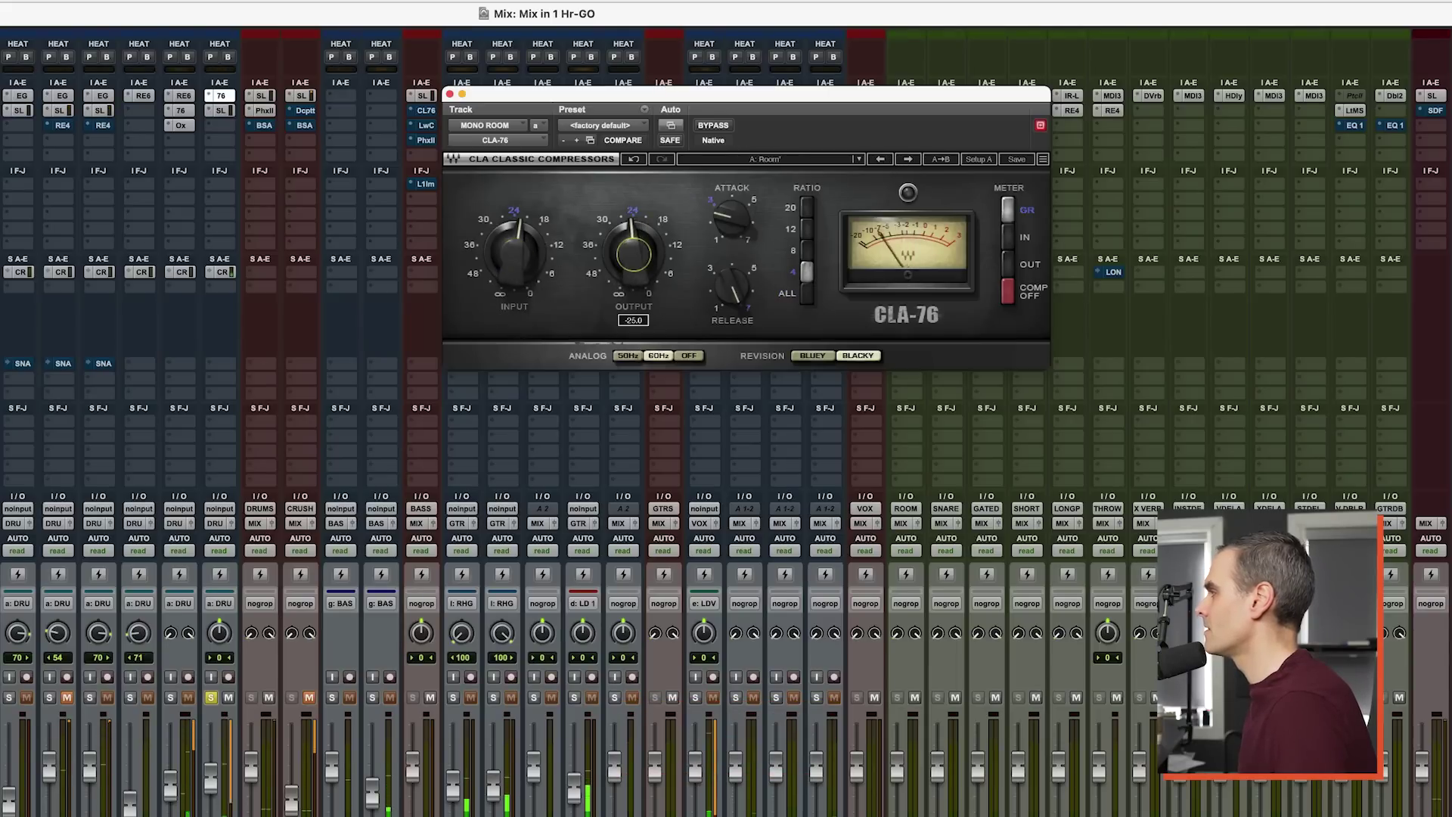
click(710, 127)
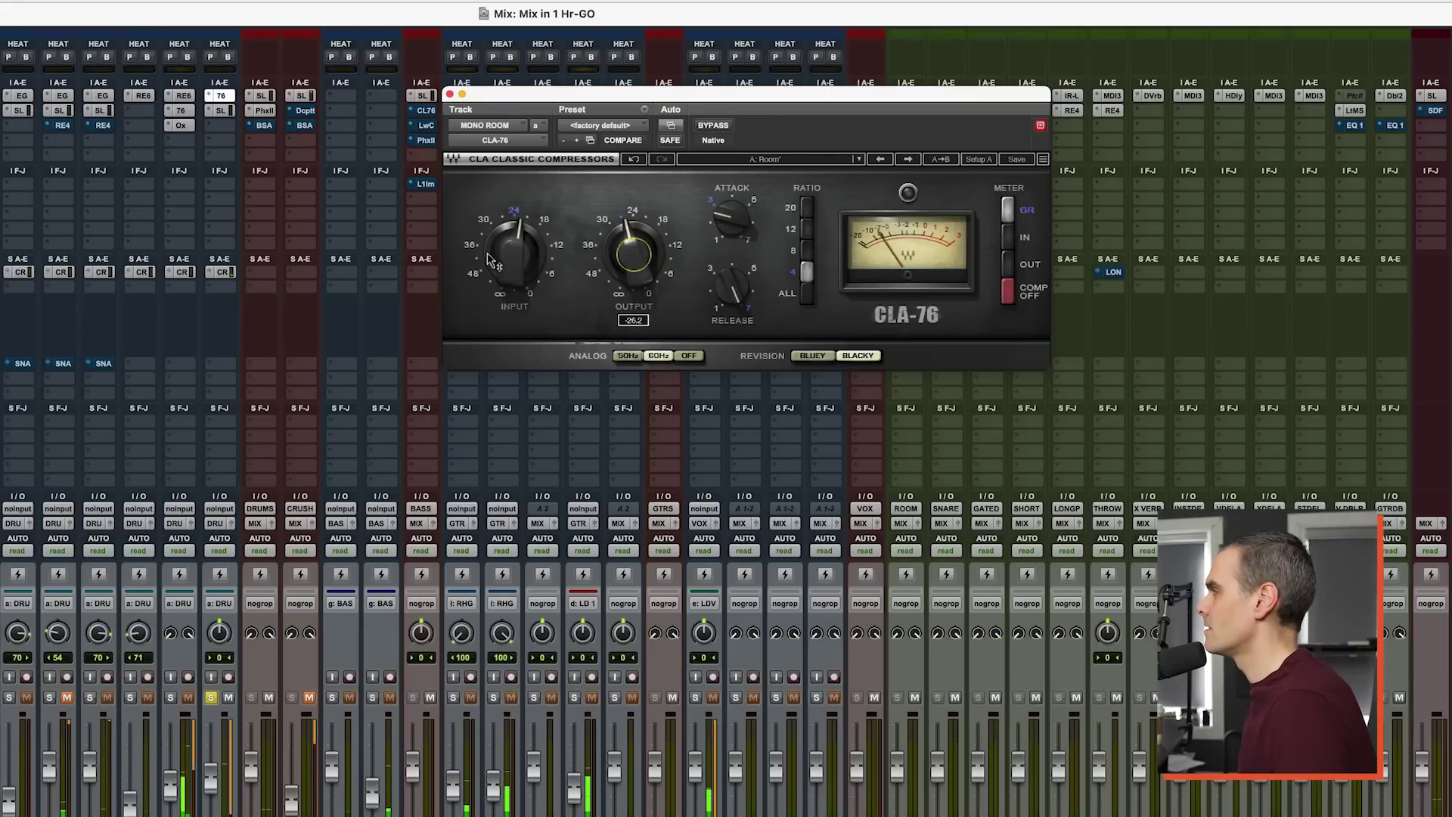
Step: Open the SSLChannel on MONO ROOM and adjust its LMF gain
click(220, 111)
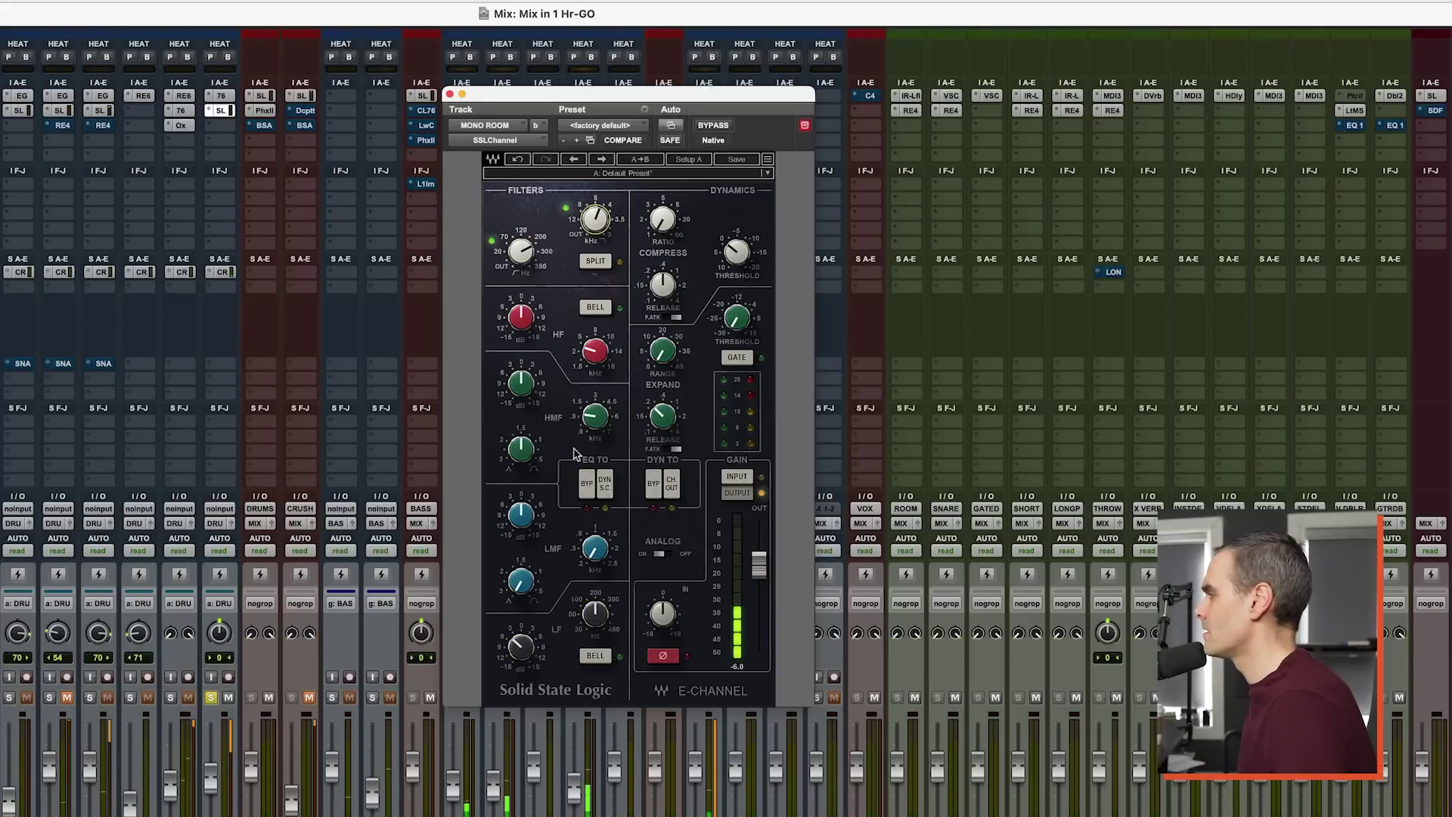
drag(527, 520, 527, 508)
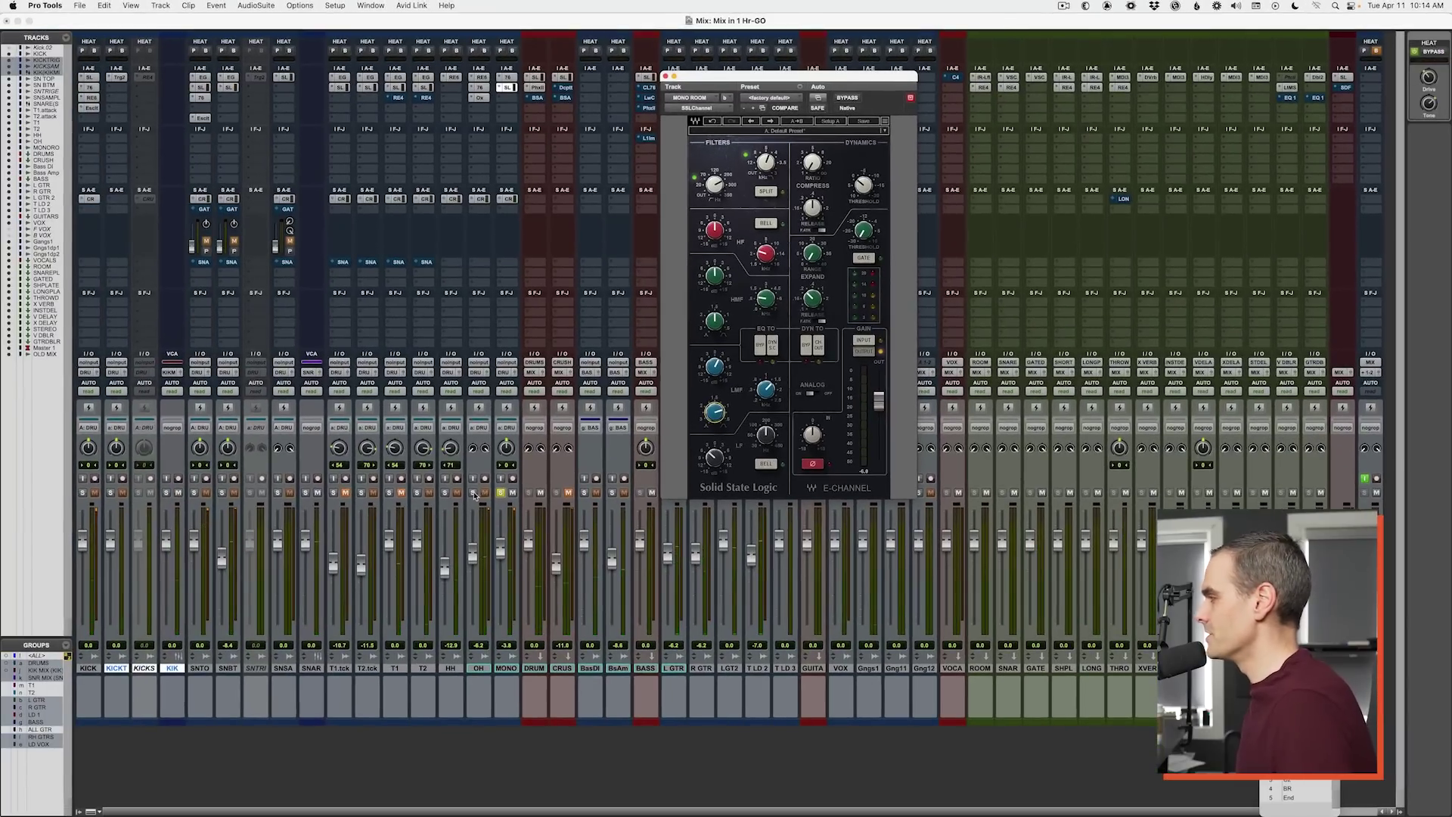
Step: Play MONO ROOM together with the soloed drum tracks, lower its fader to -15.8 and close the SSLChannel
click(474, 493)
key(space)
mouse_move(500, 551)
mouse_down()
mouse_move(502, 636)
mouse_move(505, 575)
mouse_up()
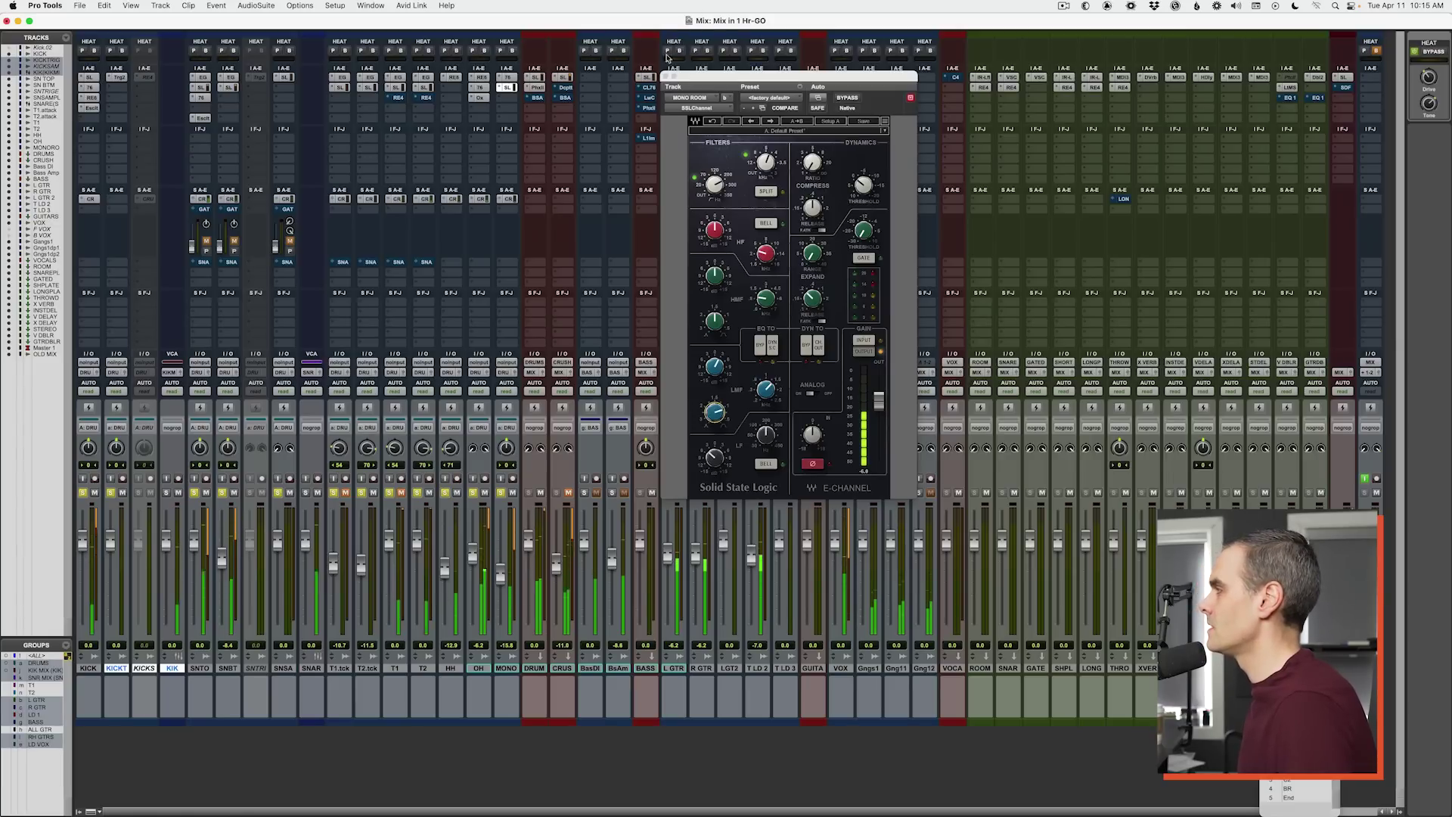
click(665, 76)
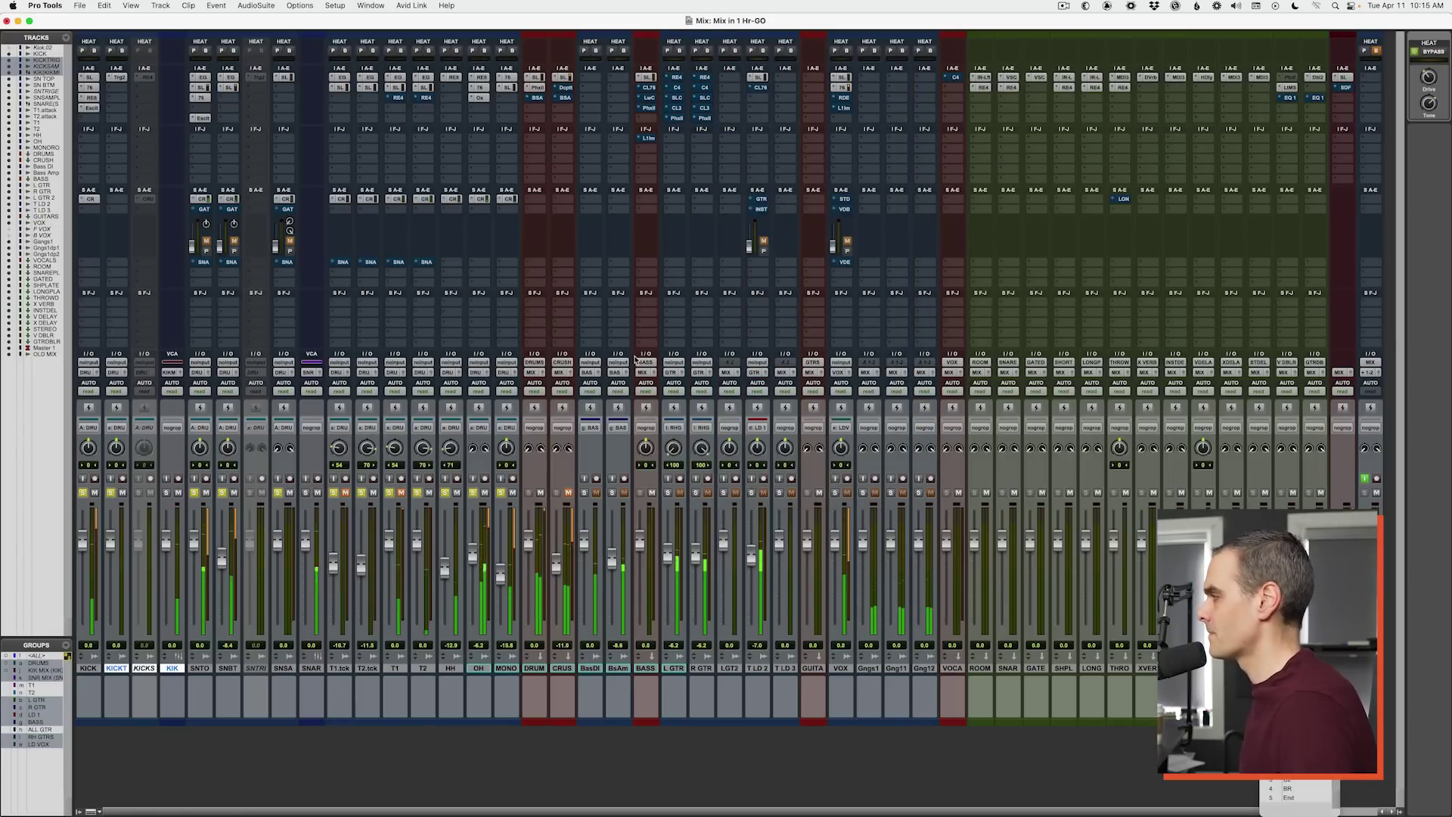
Step: Unmute the CRUSH track, set its fader to -10.2 and expand the send A controls across the mixer
click(568, 492)
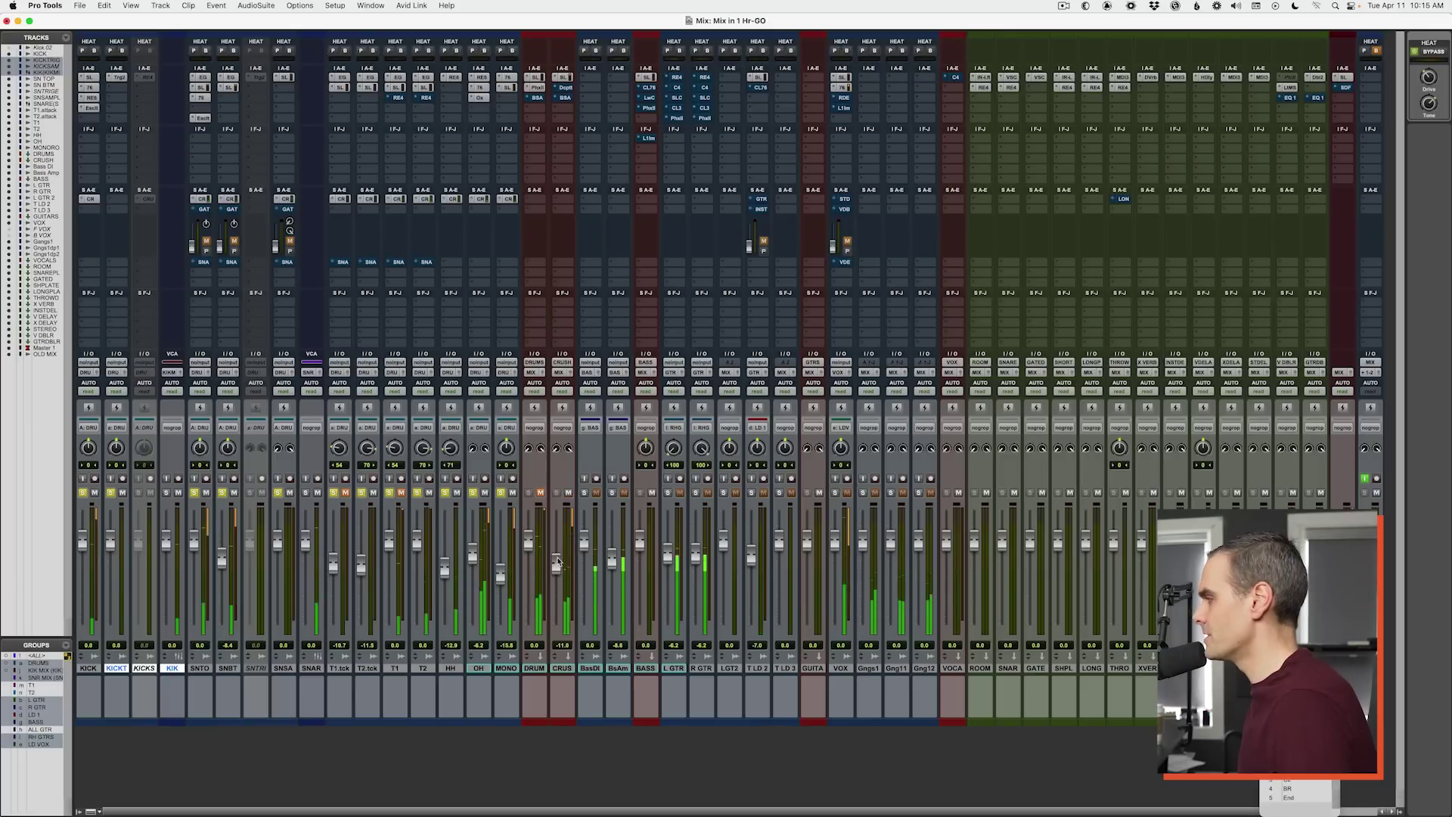
drag(564, 543, 558, 545)
click(565, 77)
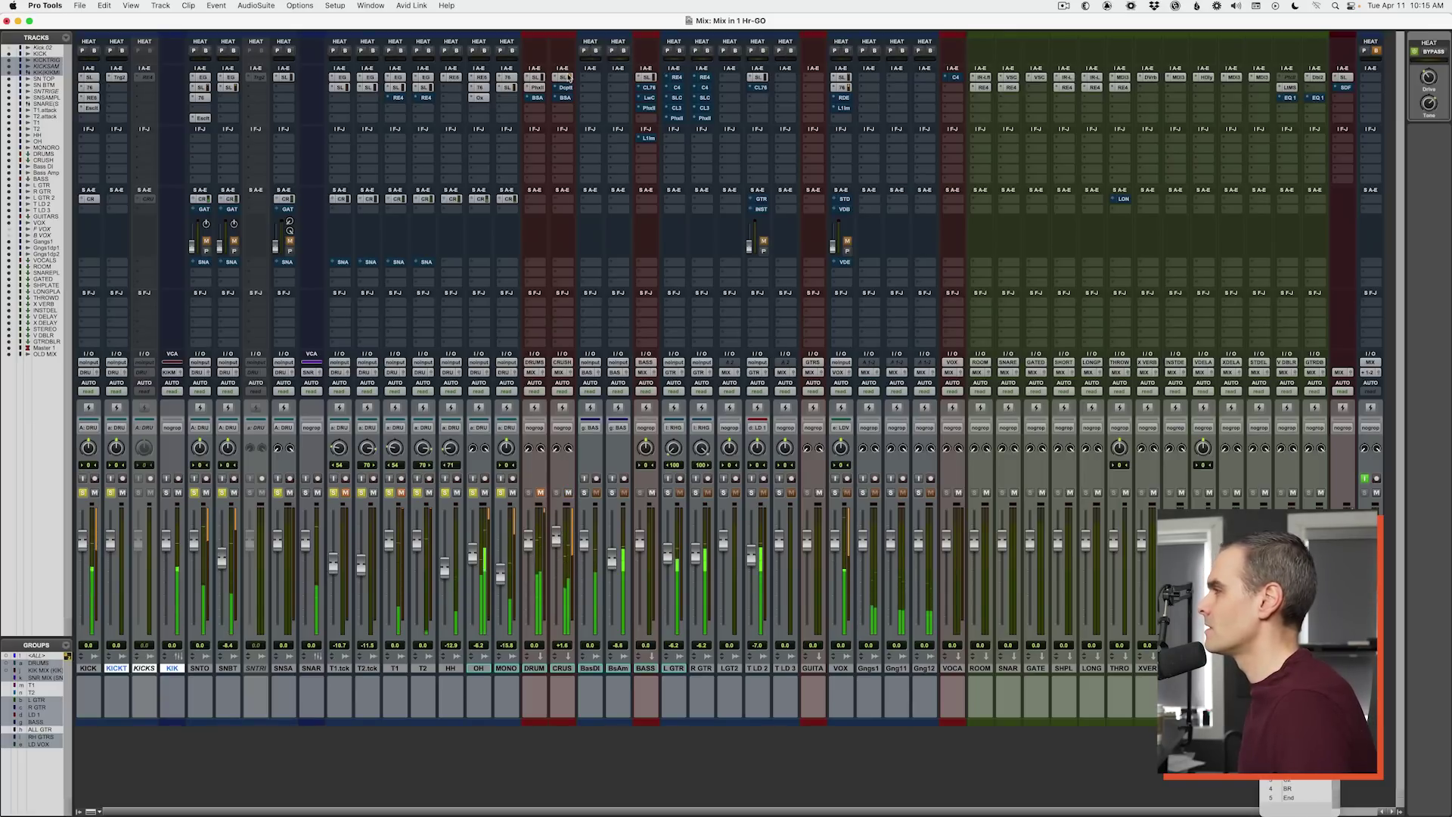
super+click(81, 200)
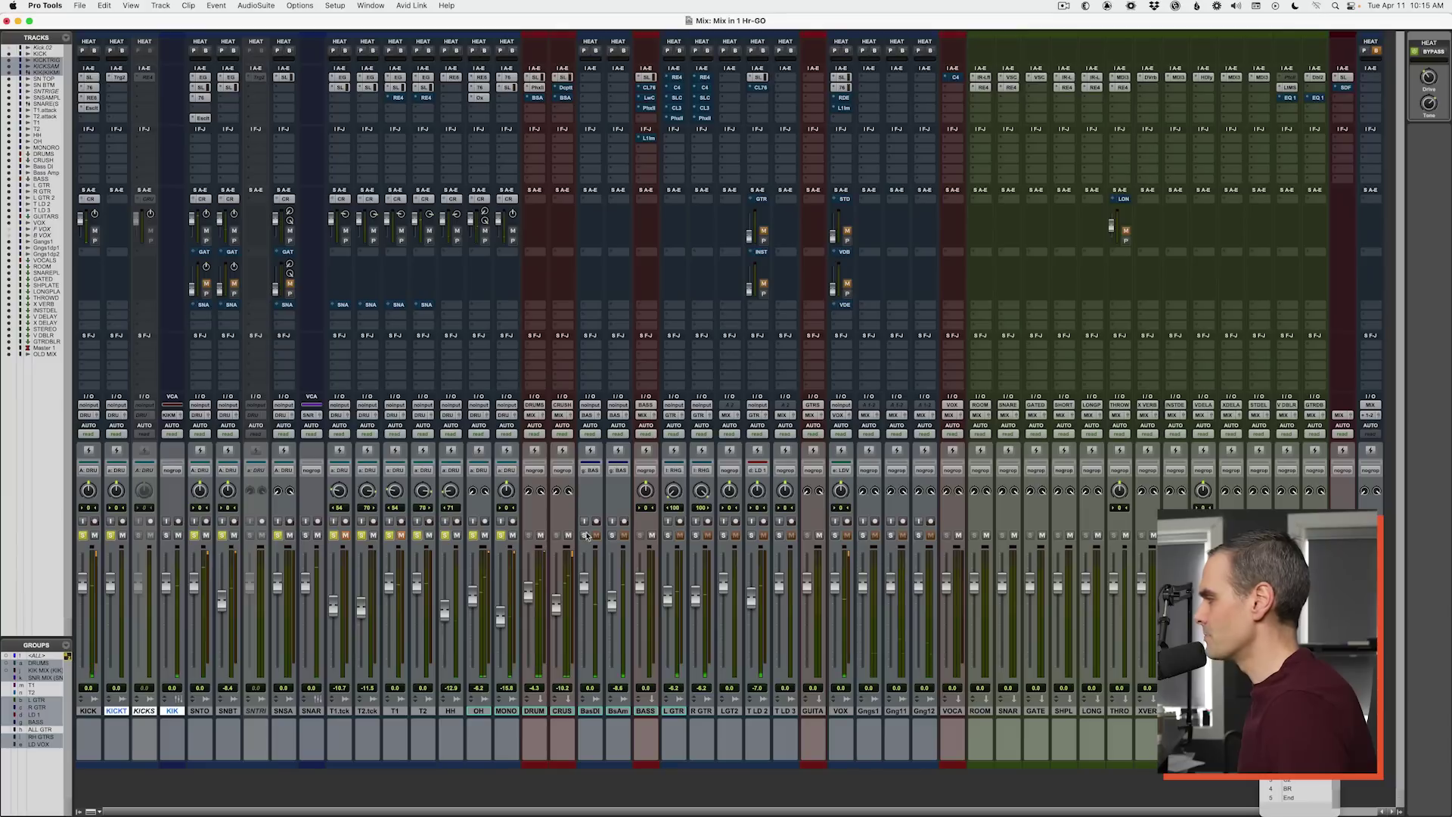
Step: Solo the bass with the drums during playback, set the T LD 3 fader to -12.1 and lower the VOX fader
click(612, 536)
key(space)
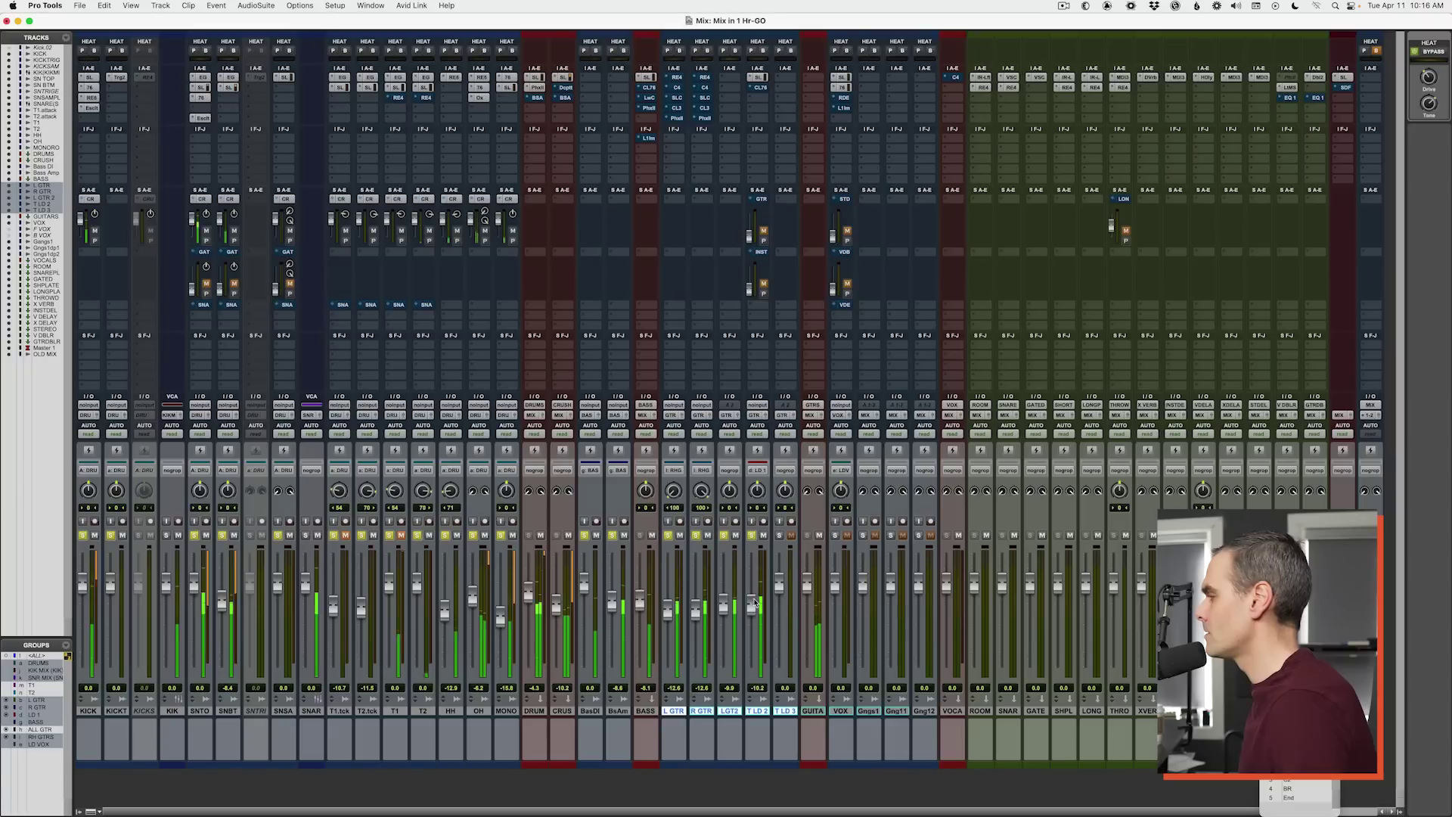
drag(781, 586, 781, 611)
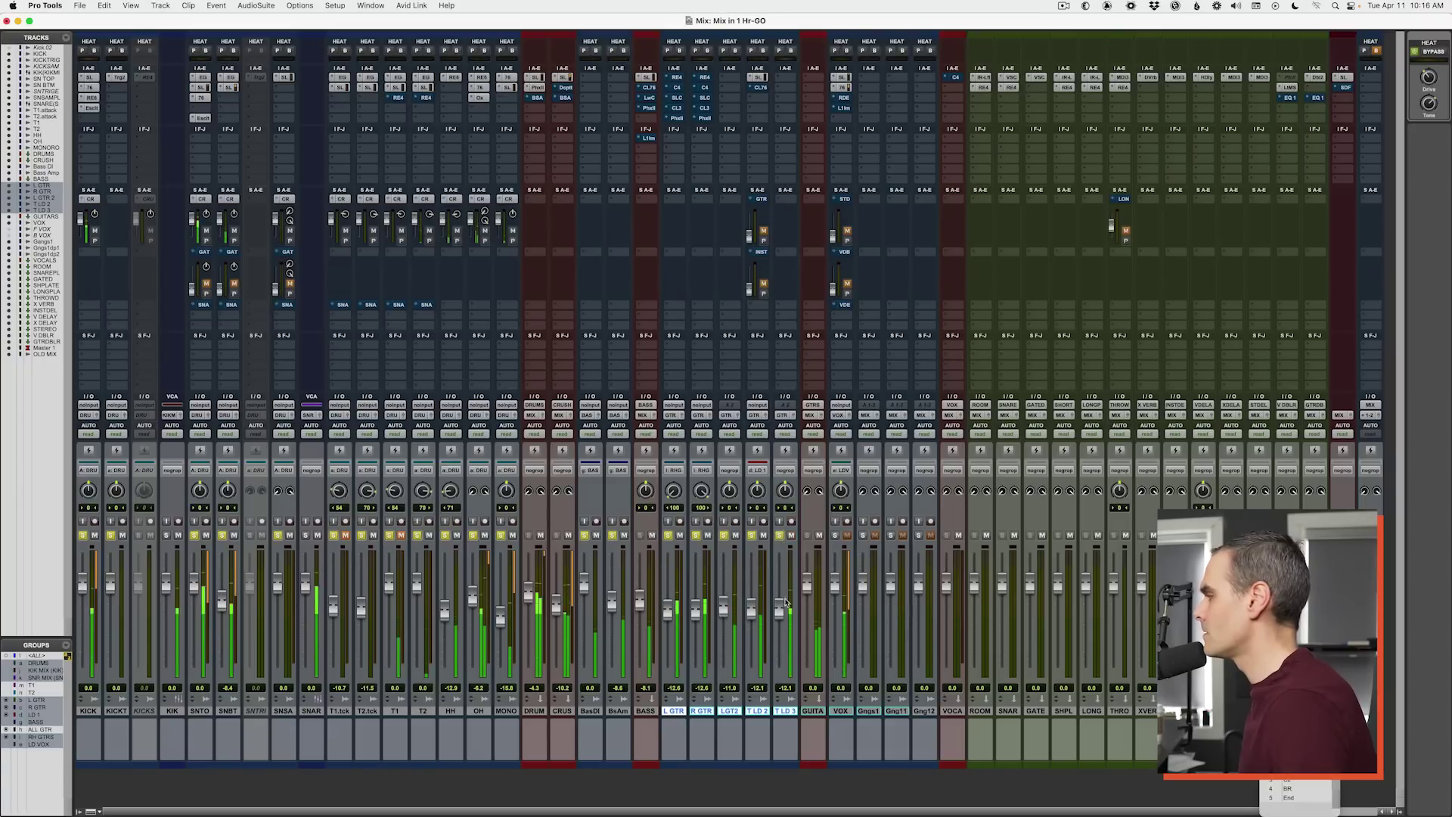
drag(835, 584, 837, 594)
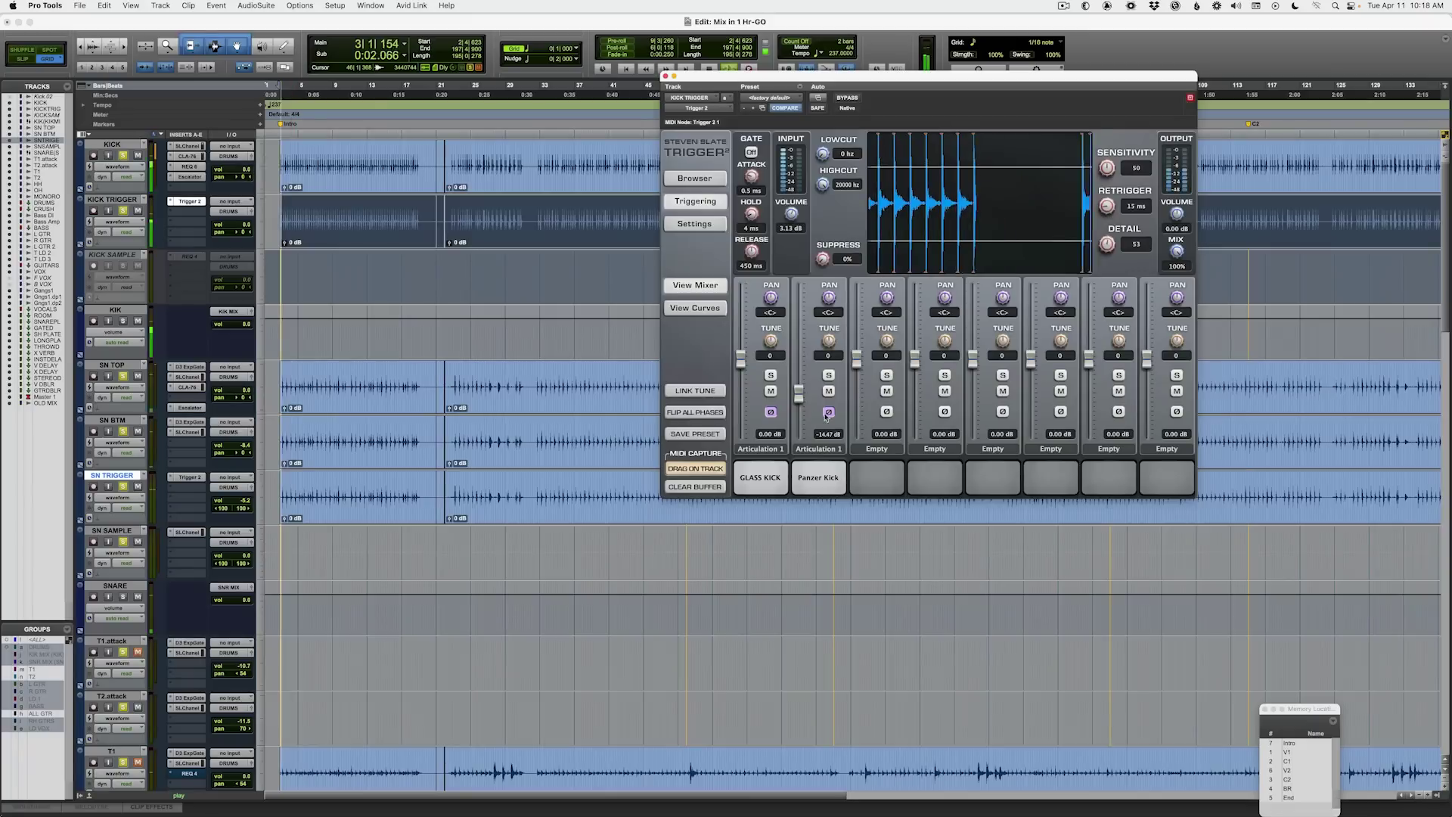
Step: In KICK TRIGGER's Trigger 2, mute the Panzer Kick sample and replace GLASS KICK with PK KICK BLEND.tci from JV METALWORKS
click(828, 391)
click(239, 227)
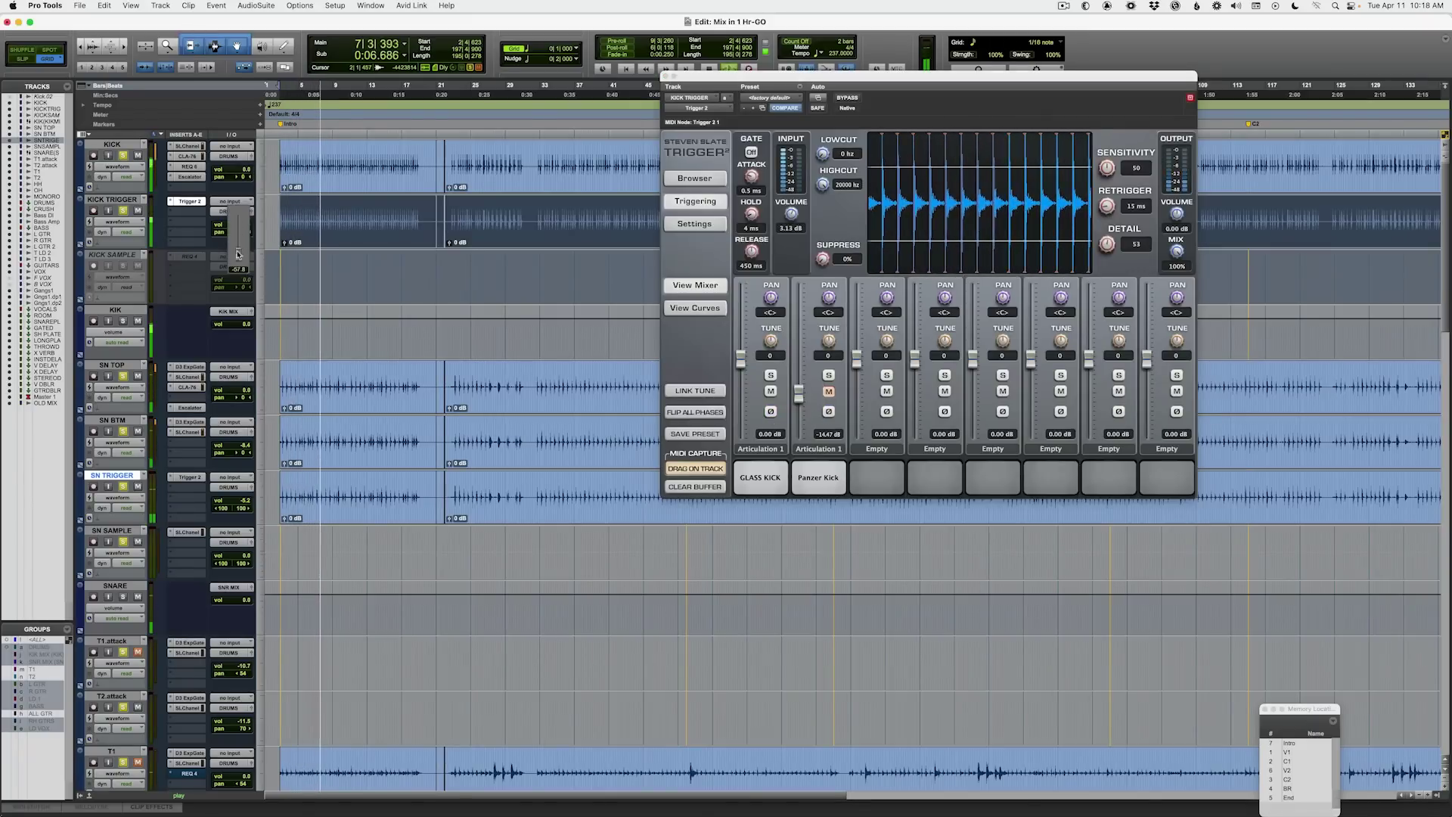
click(695, 178)
click(740, 200)
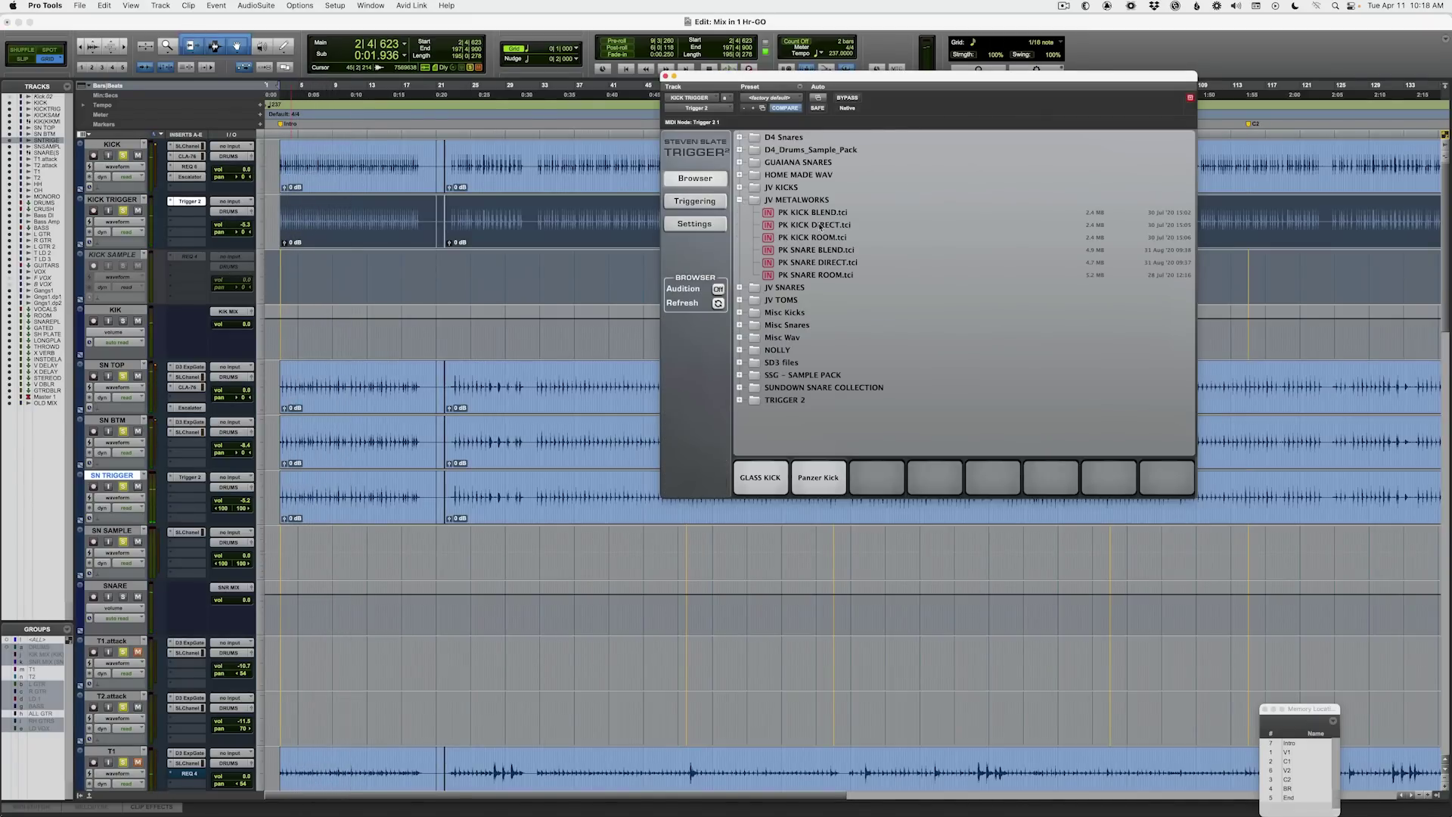
click(813, 212)
drag(778, 379, 760, 478)
key(space)
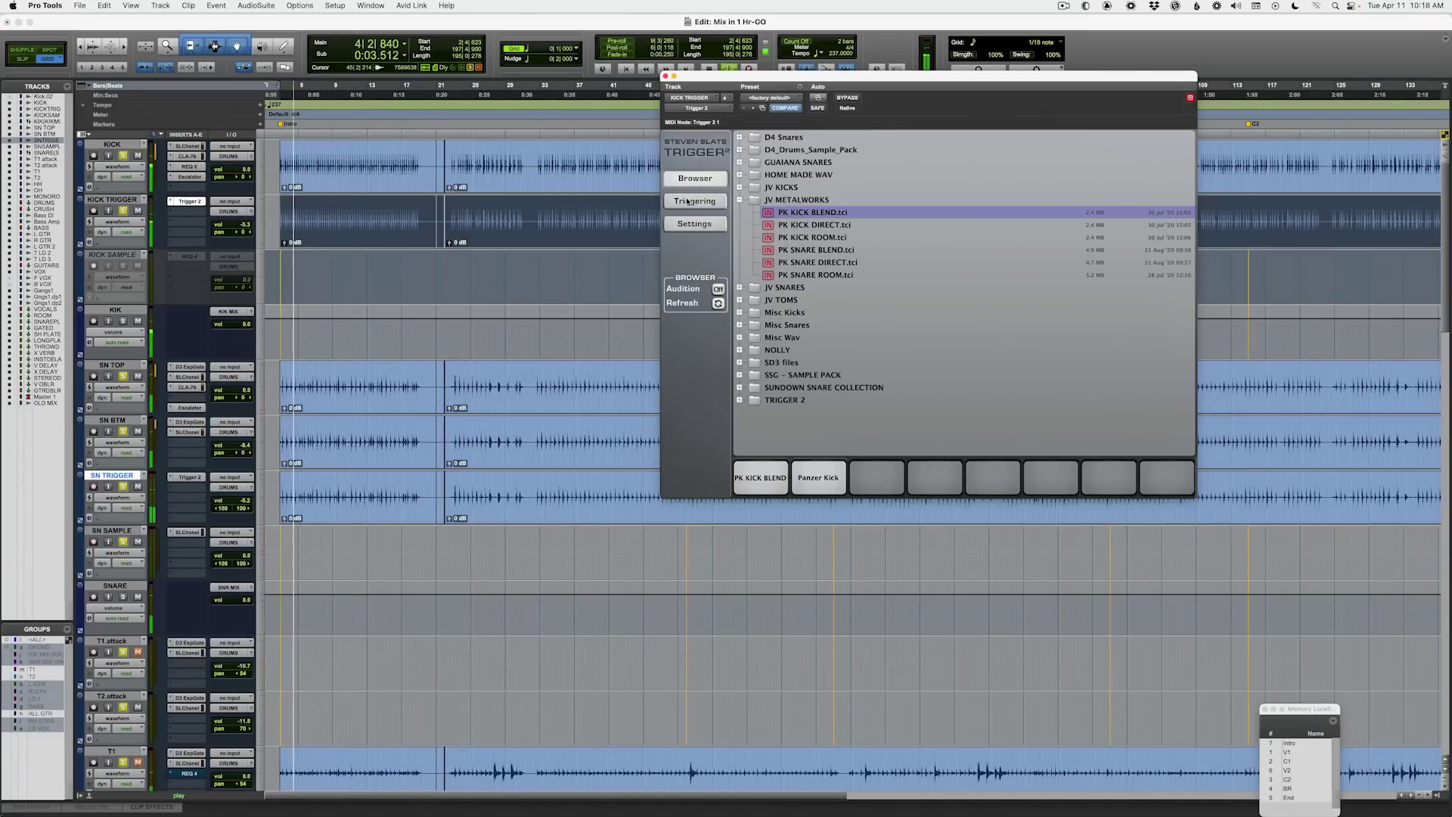
Step: Toggle the phase of the PK KICK BLEND slot, set KICK TRIGGER's volume to -7.3 and play the kick back
click(771, 412)
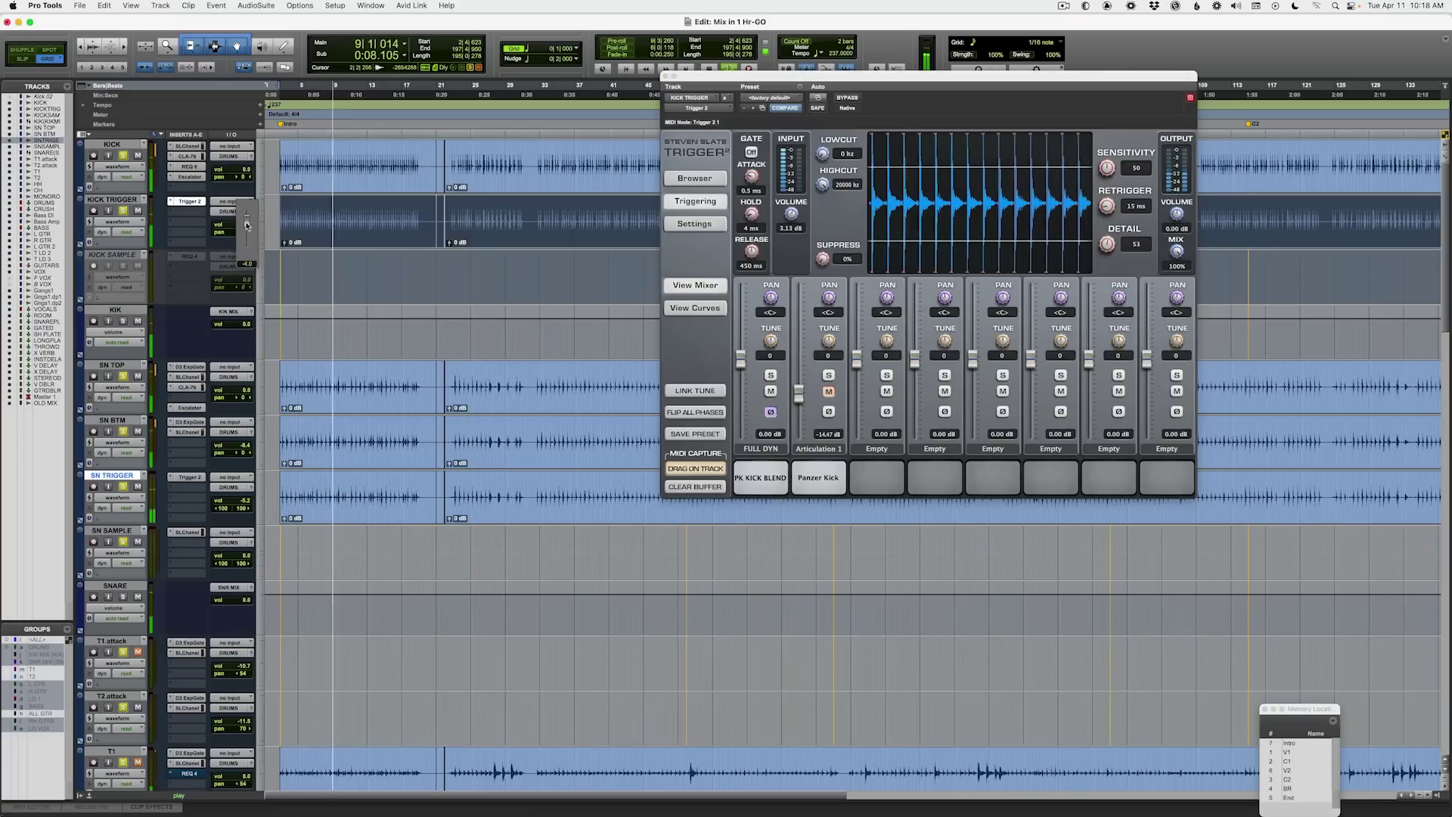
click(170, 203)
mouse_move(212, 202)
mouse_move(285, 254)
click(378, 672)
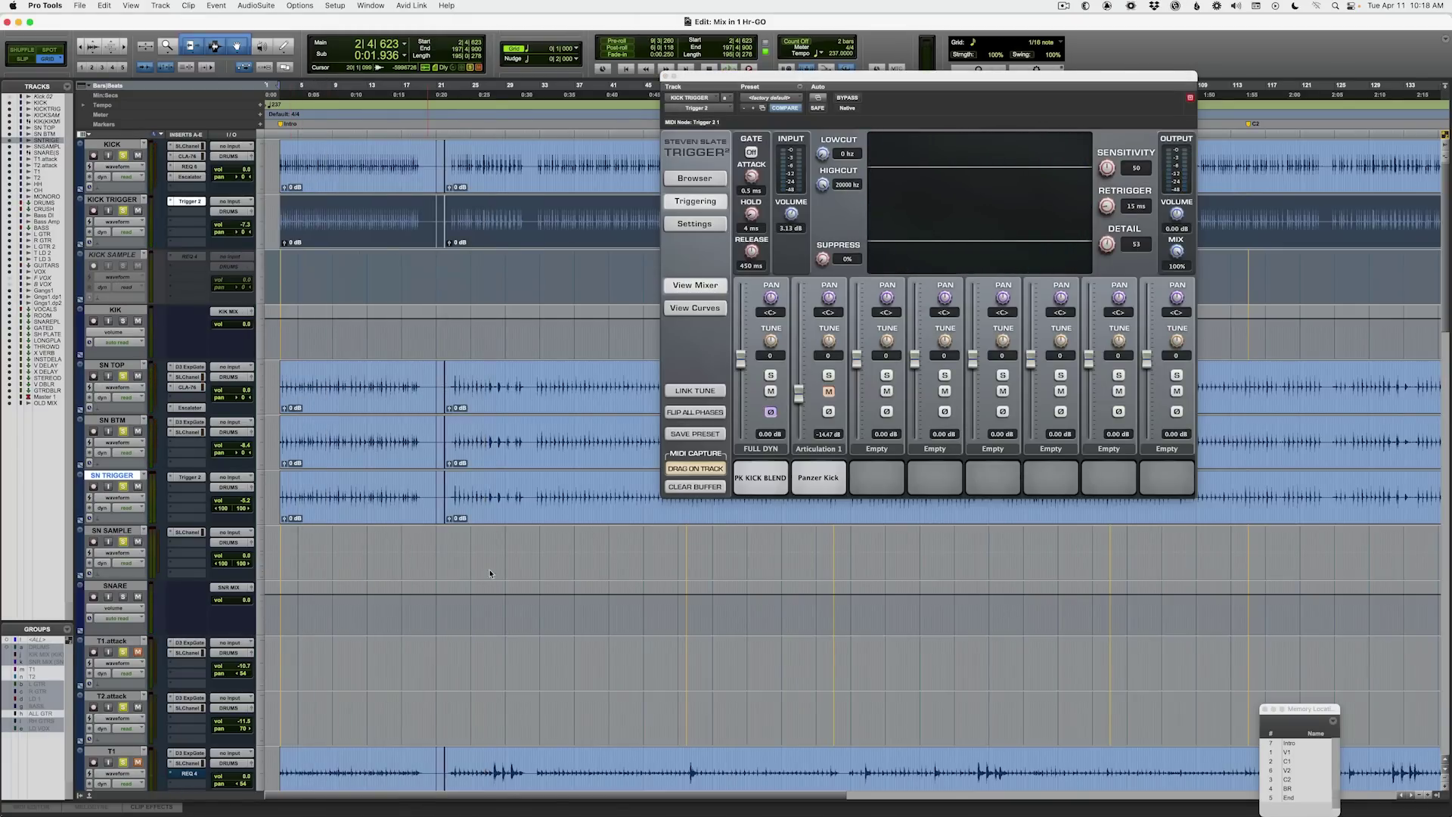
key(space)
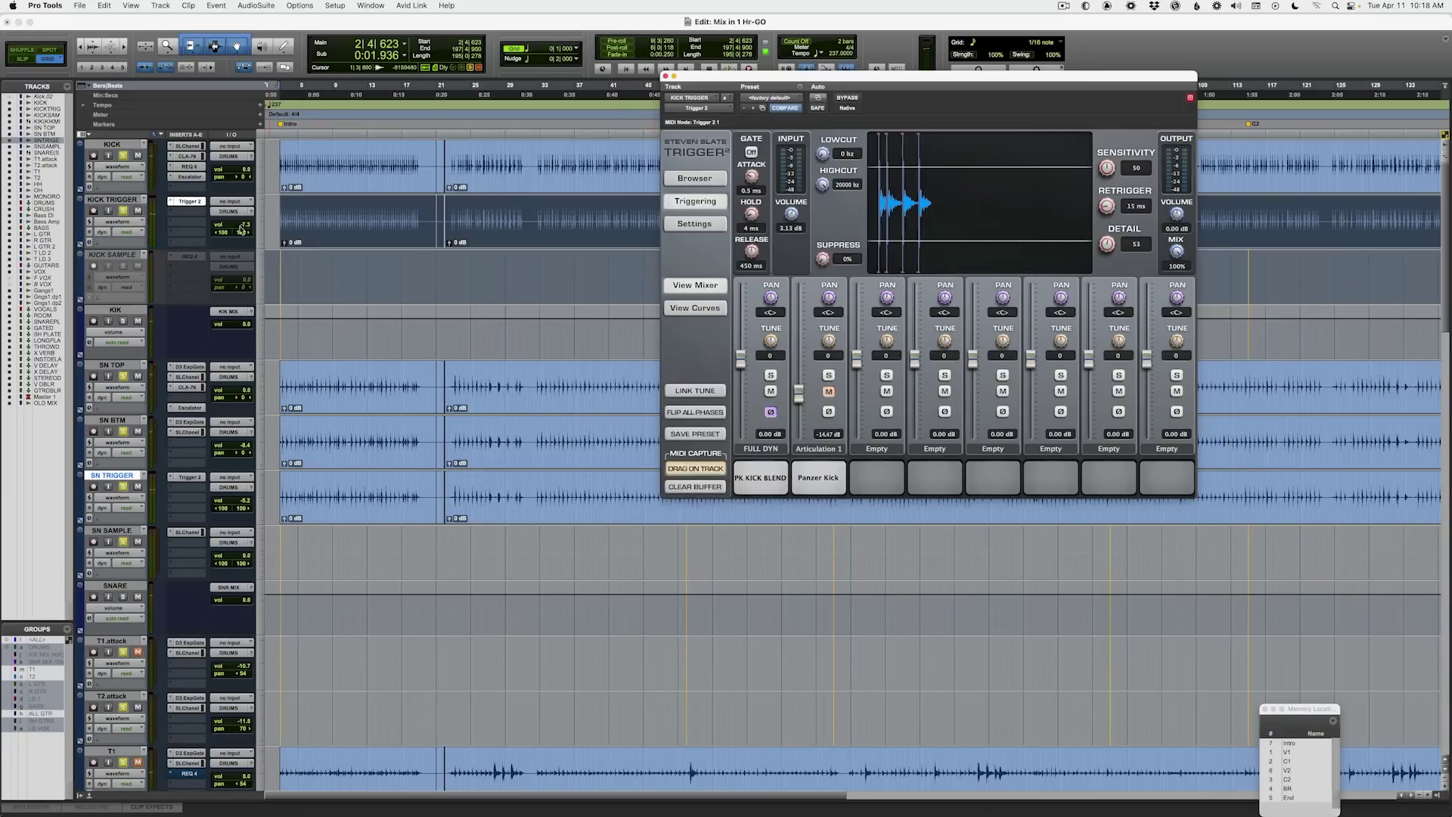
click(694, 178)
key(space)
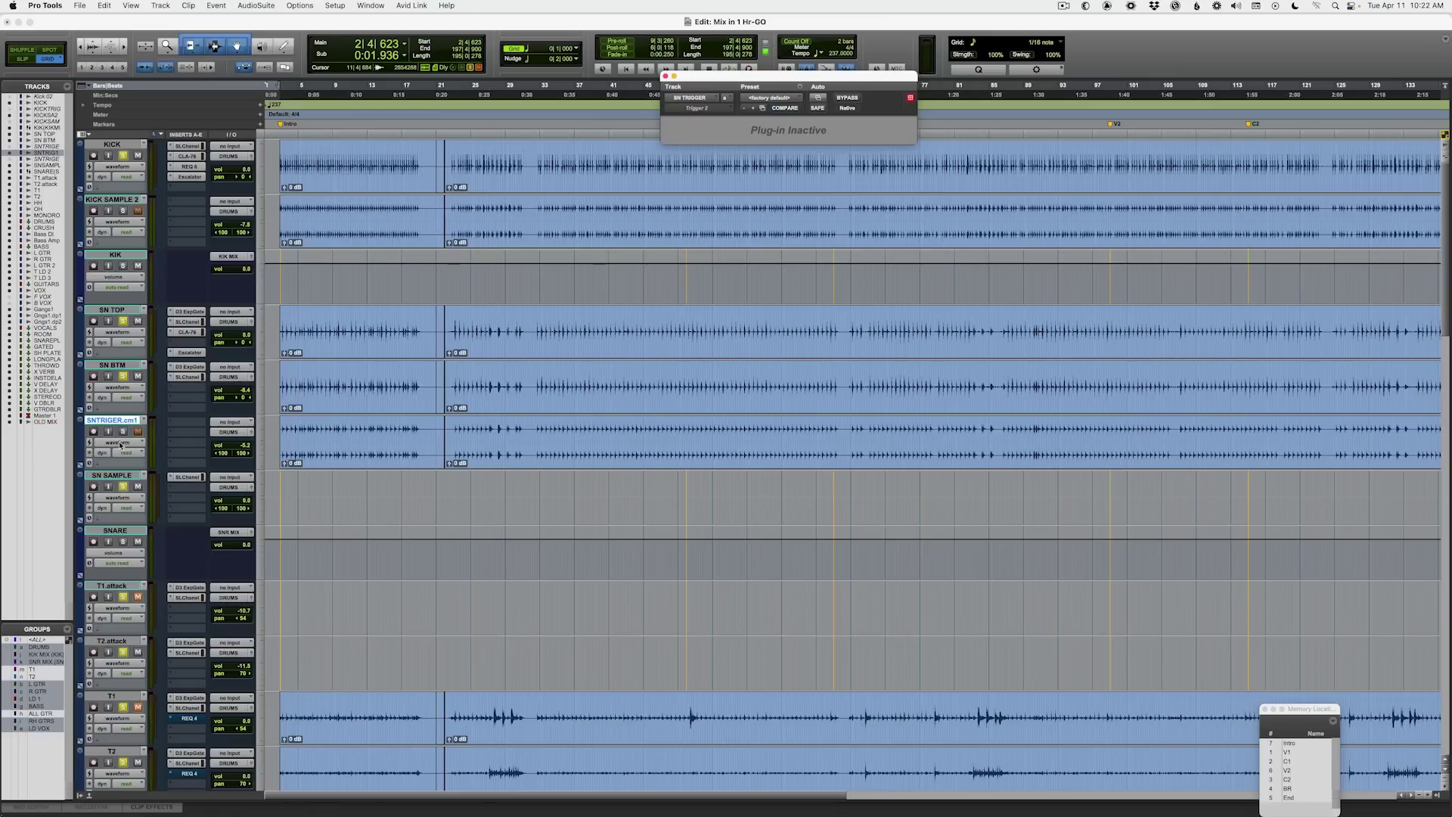
Step: Place the committed snare trigger audio on the SN SAMPLE track, play it and lower the track's volume
click(280, 428)
key(space)
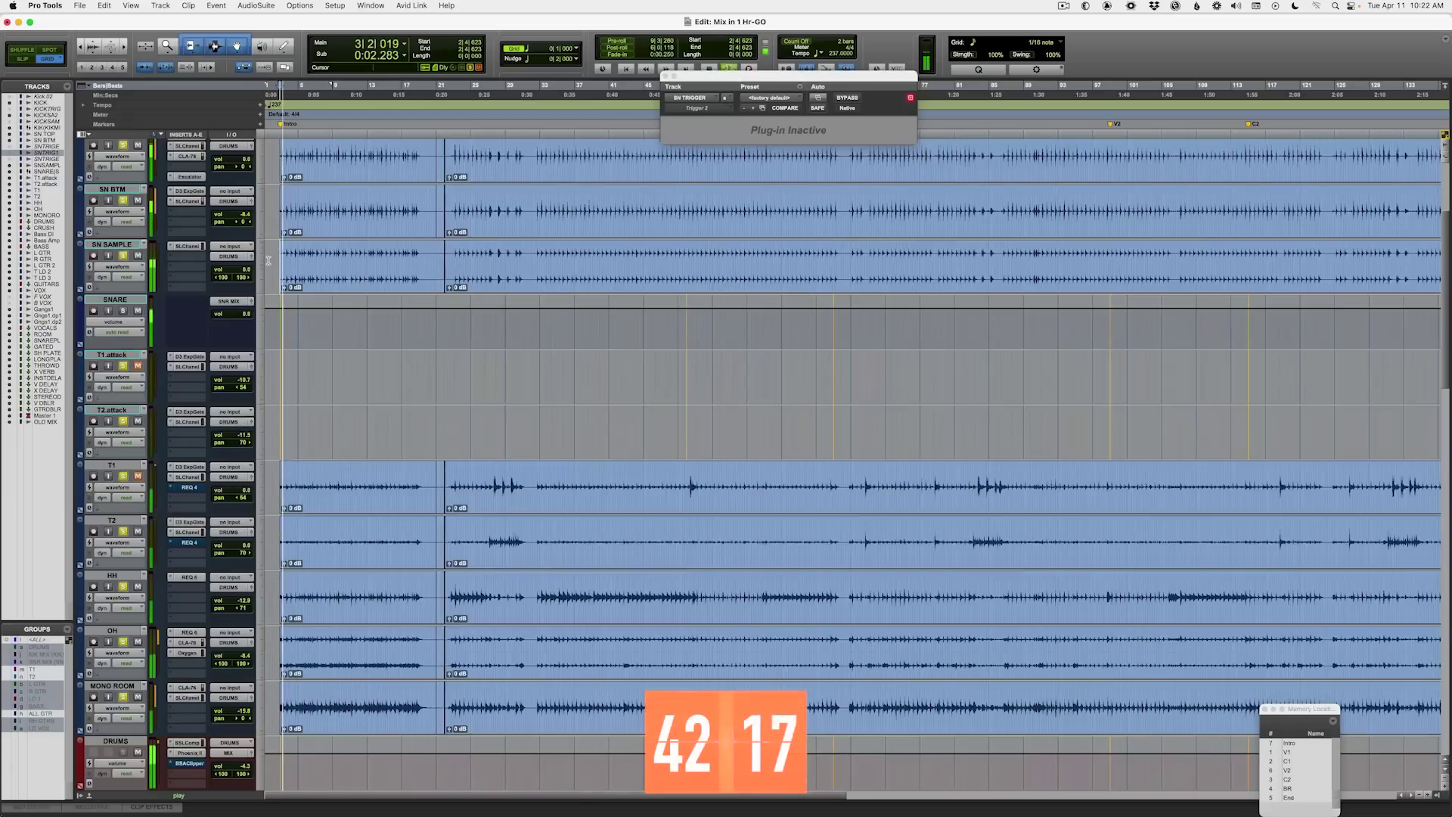
drag(230, 269, 232, 279)
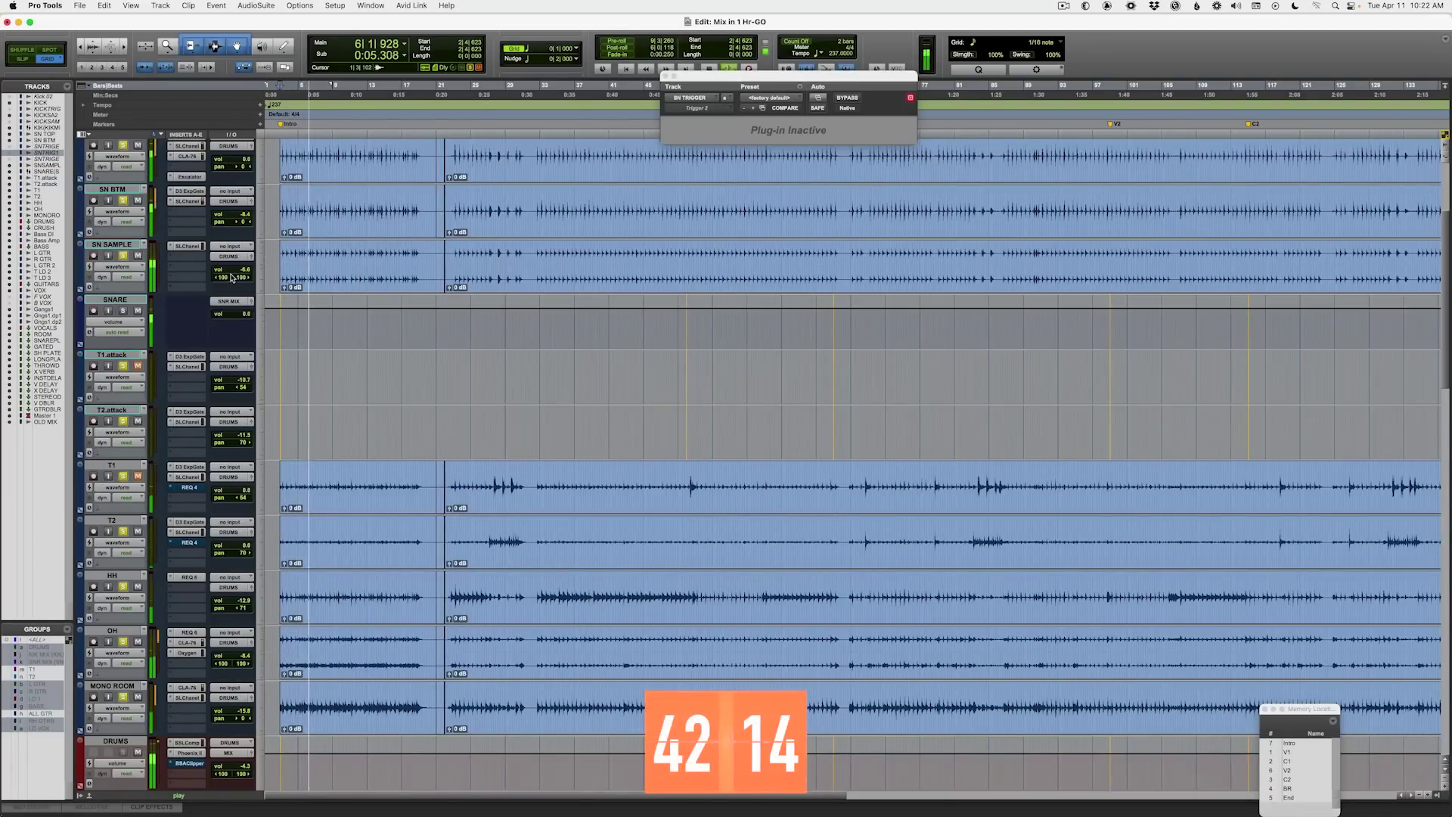
Step: Raise the Bass Amp fader to +1.1 in the mixer
key(super+equal)
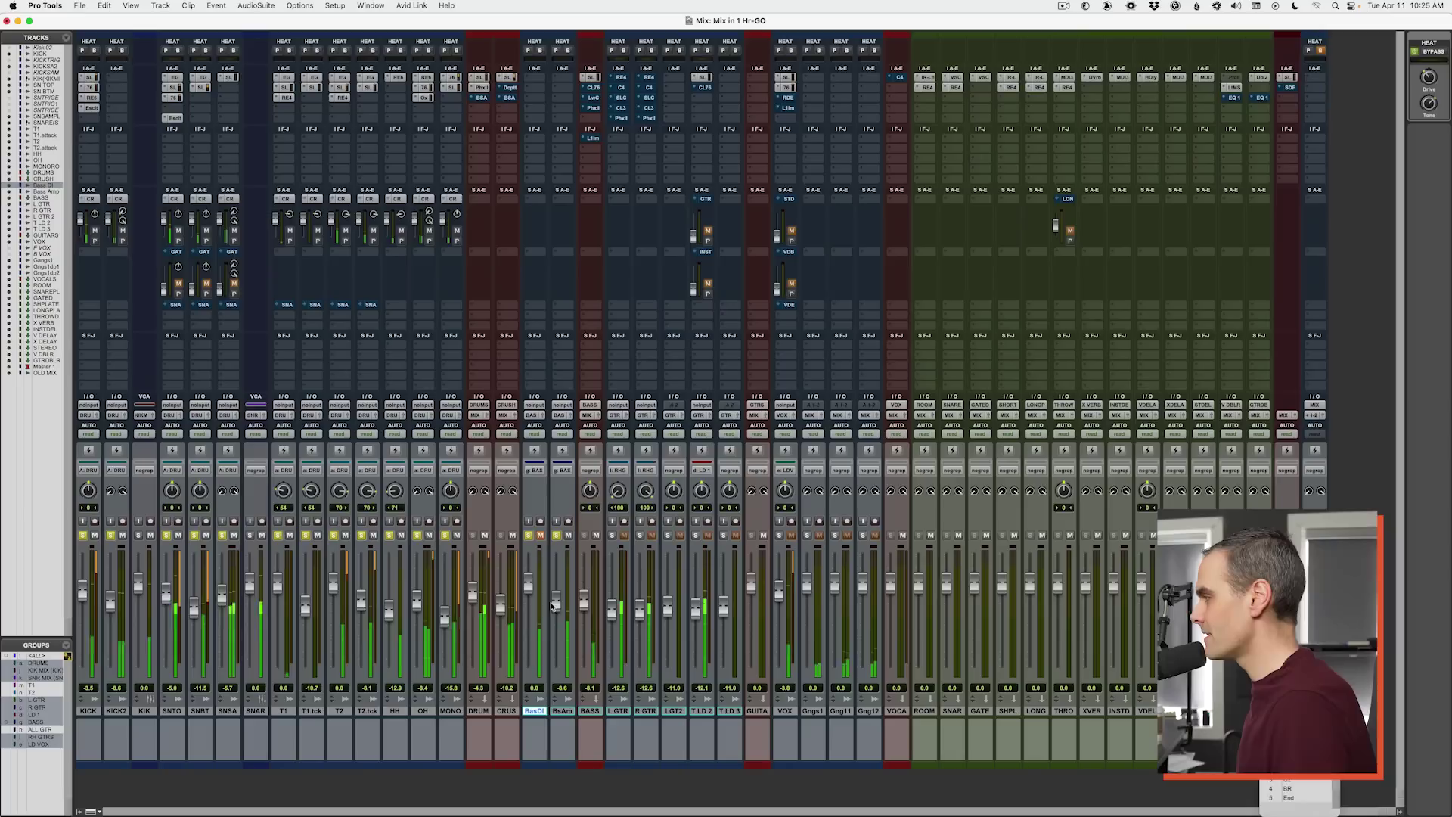
drag(552, 603, 562, 574)
Step: Examine the Bass DI and Bass Amp clips across the song's sections in the edit timeline
key(super+equal)
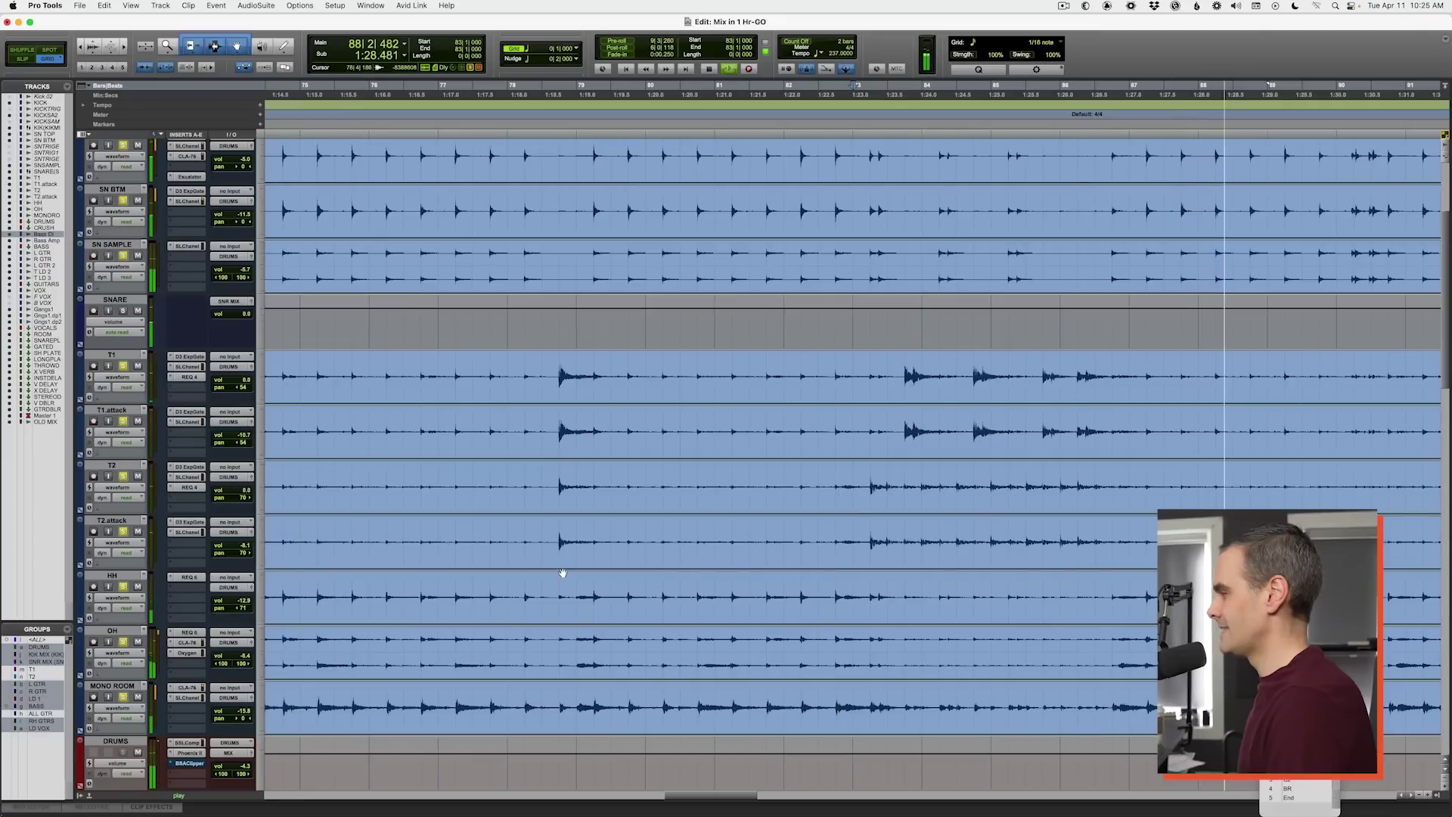
scroll(681, 486, down, 5)
key(r)
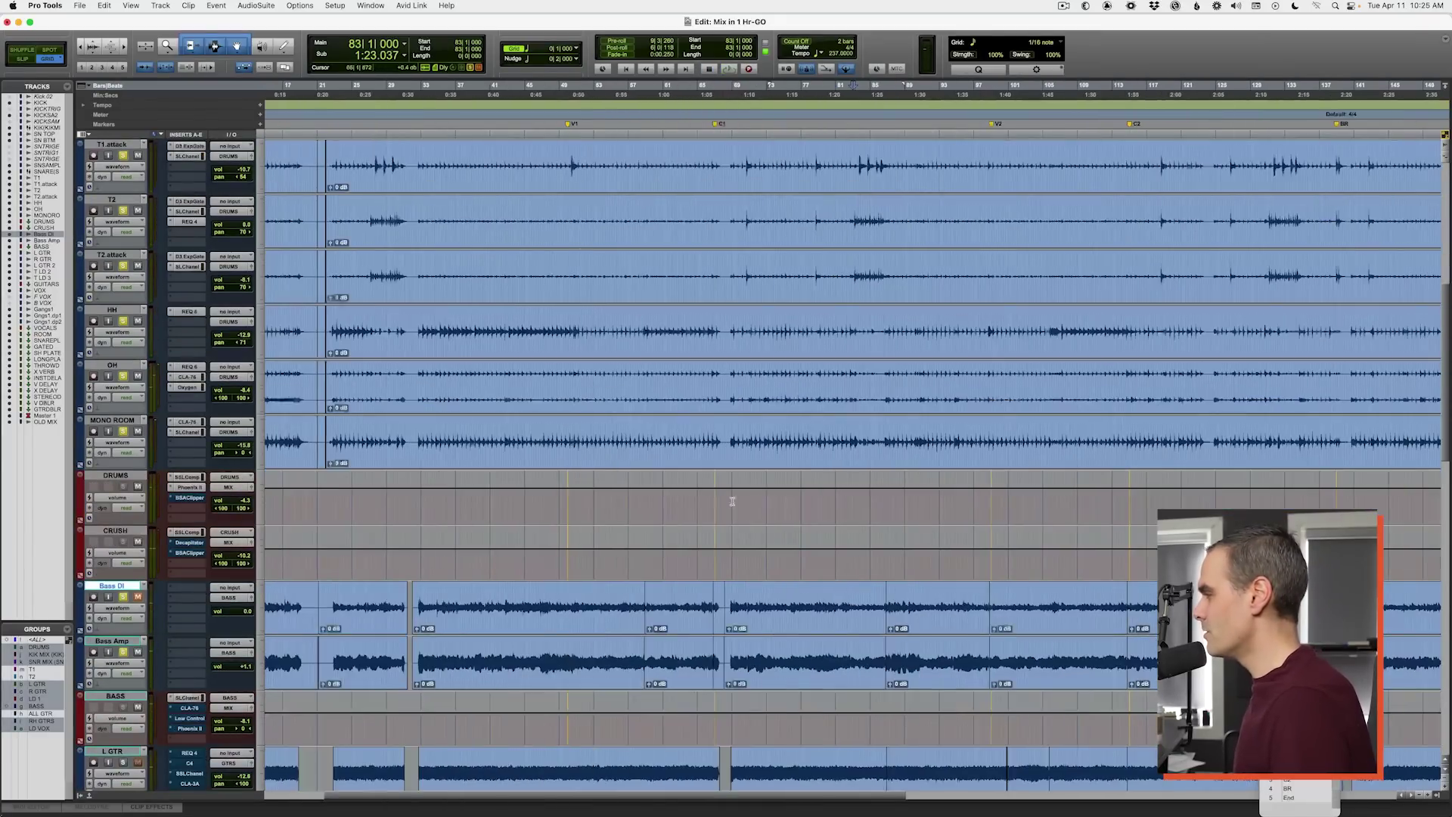
scroll(777, 556, down, 3)
key(r)
key(t)
key(t)
key(t)
key(space)
key(r)
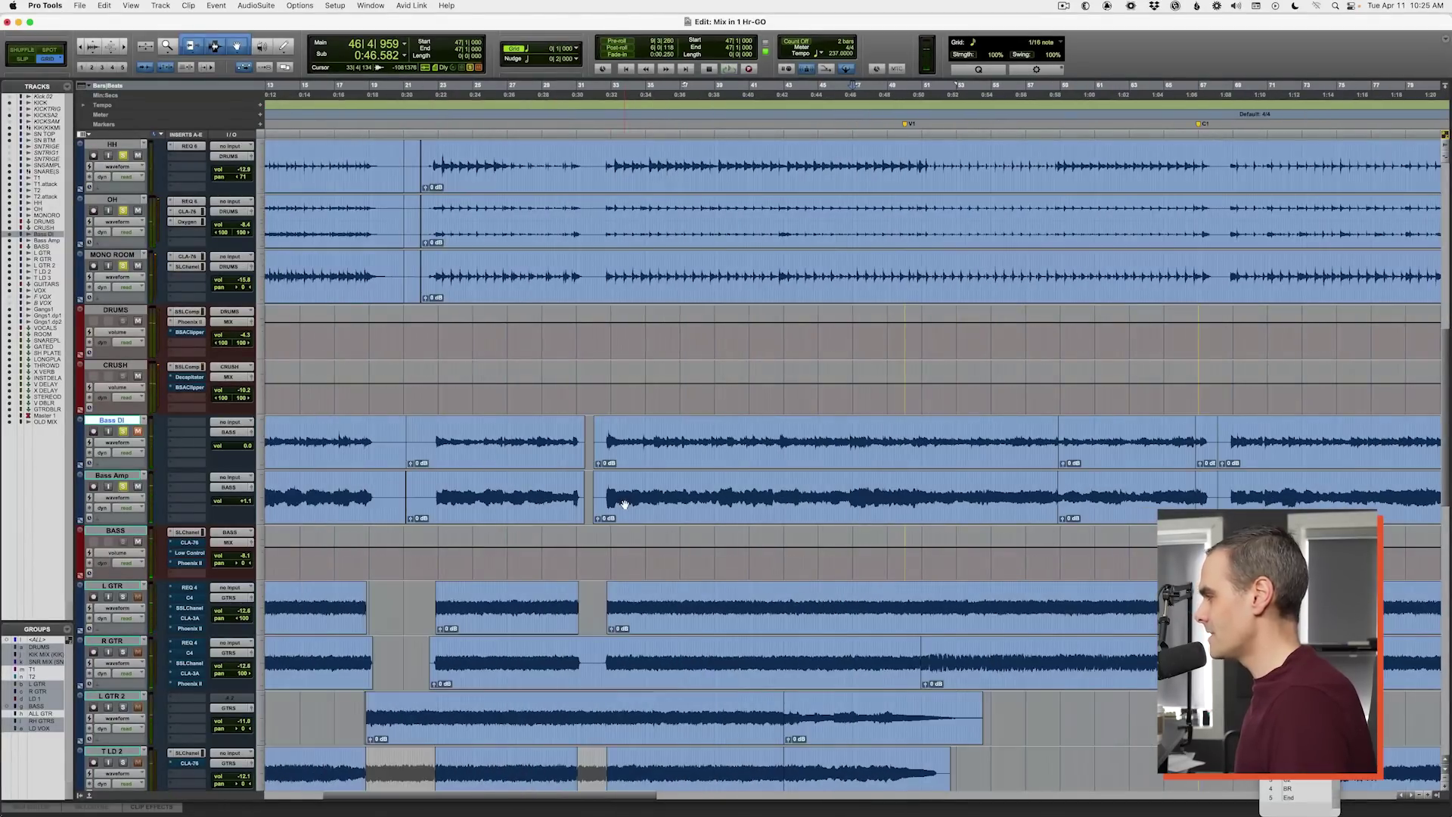
key(r)
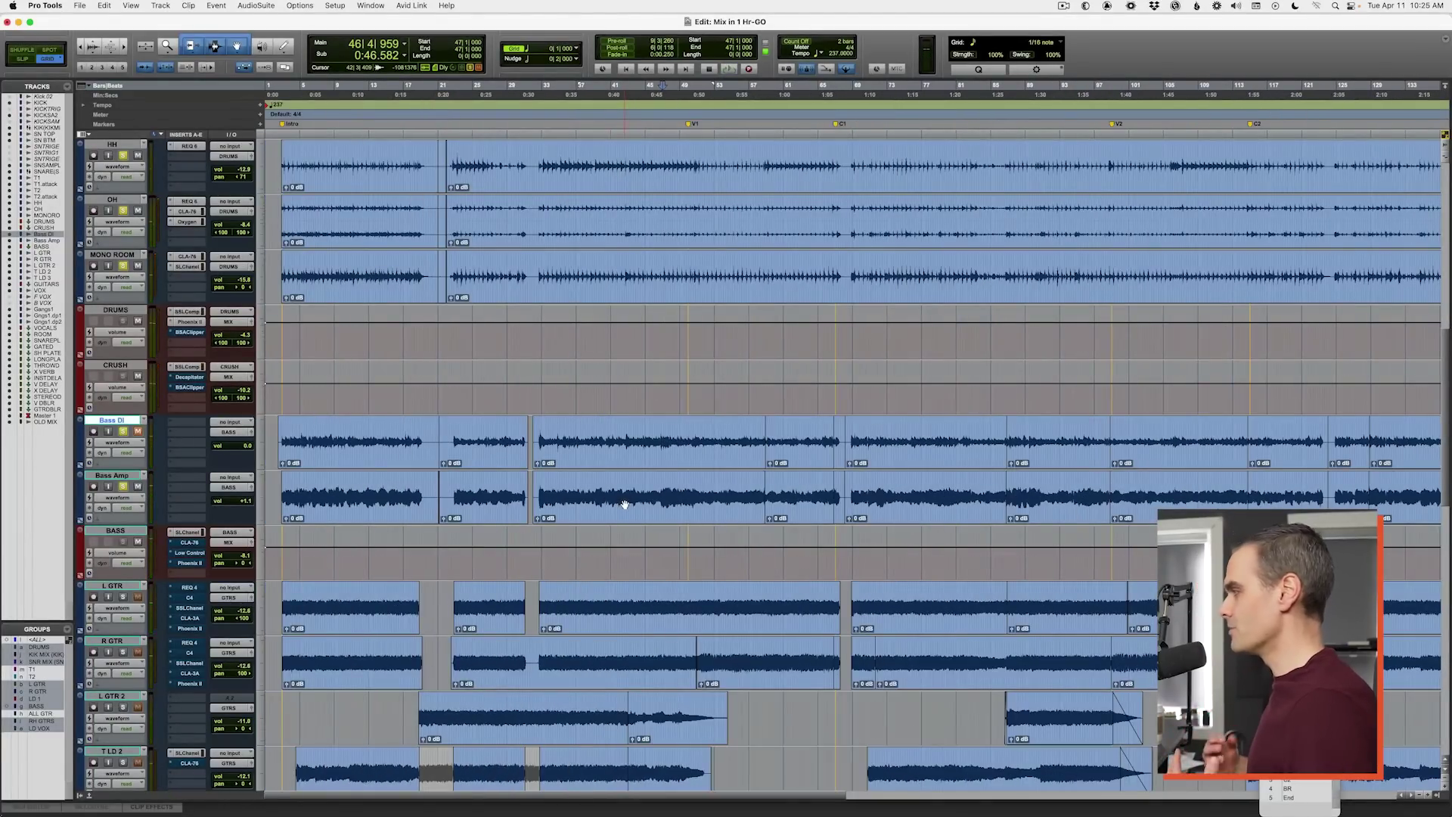
Step: Compare the two bass tracks during playback by unmuting Bass DI and muting Bass Amp, and adjust the Bass DI fader
key(super+equal)
key(space)
click(540, 536)
click(568, 536)
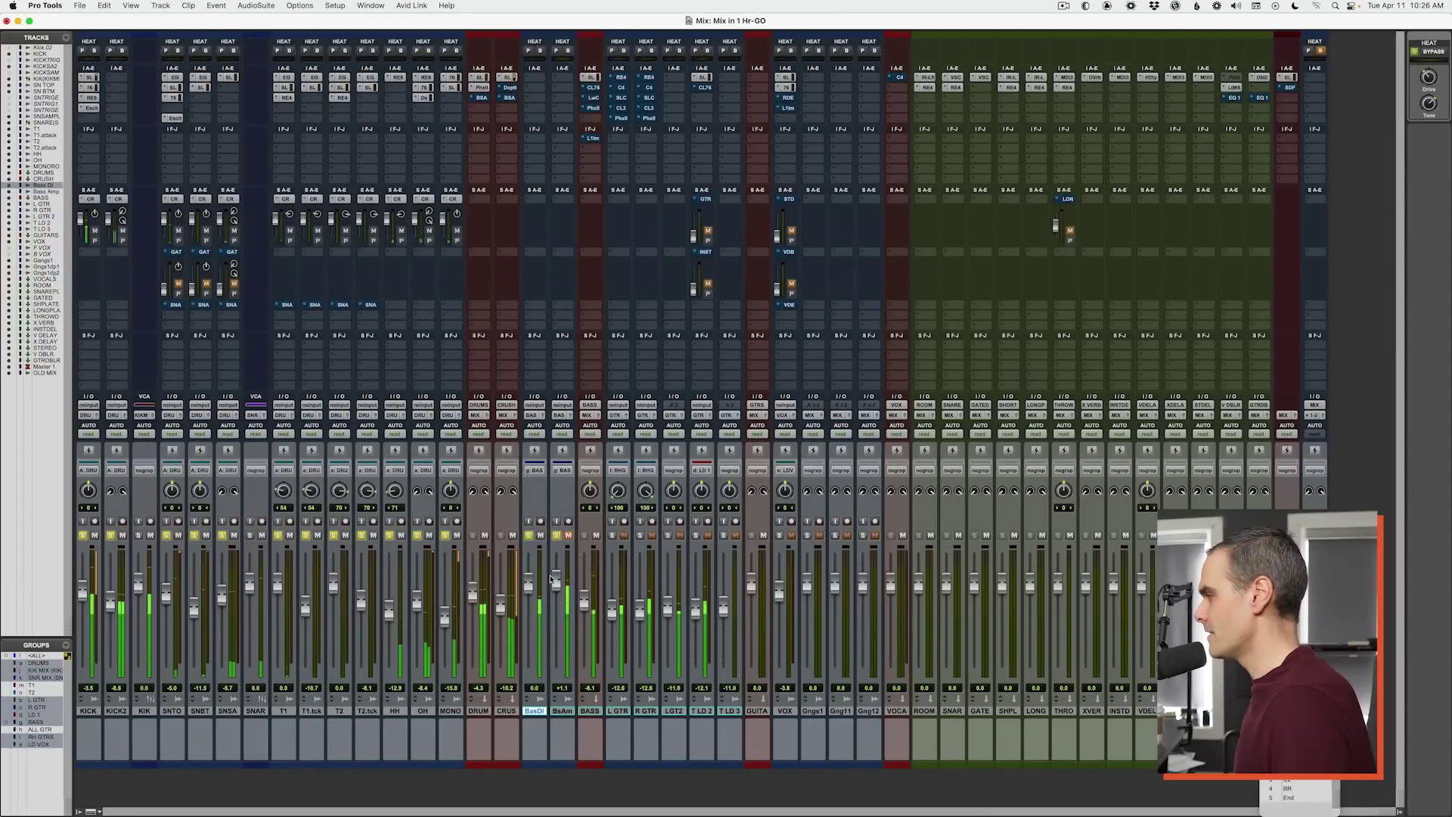
drag(534, 586, 558, 593)
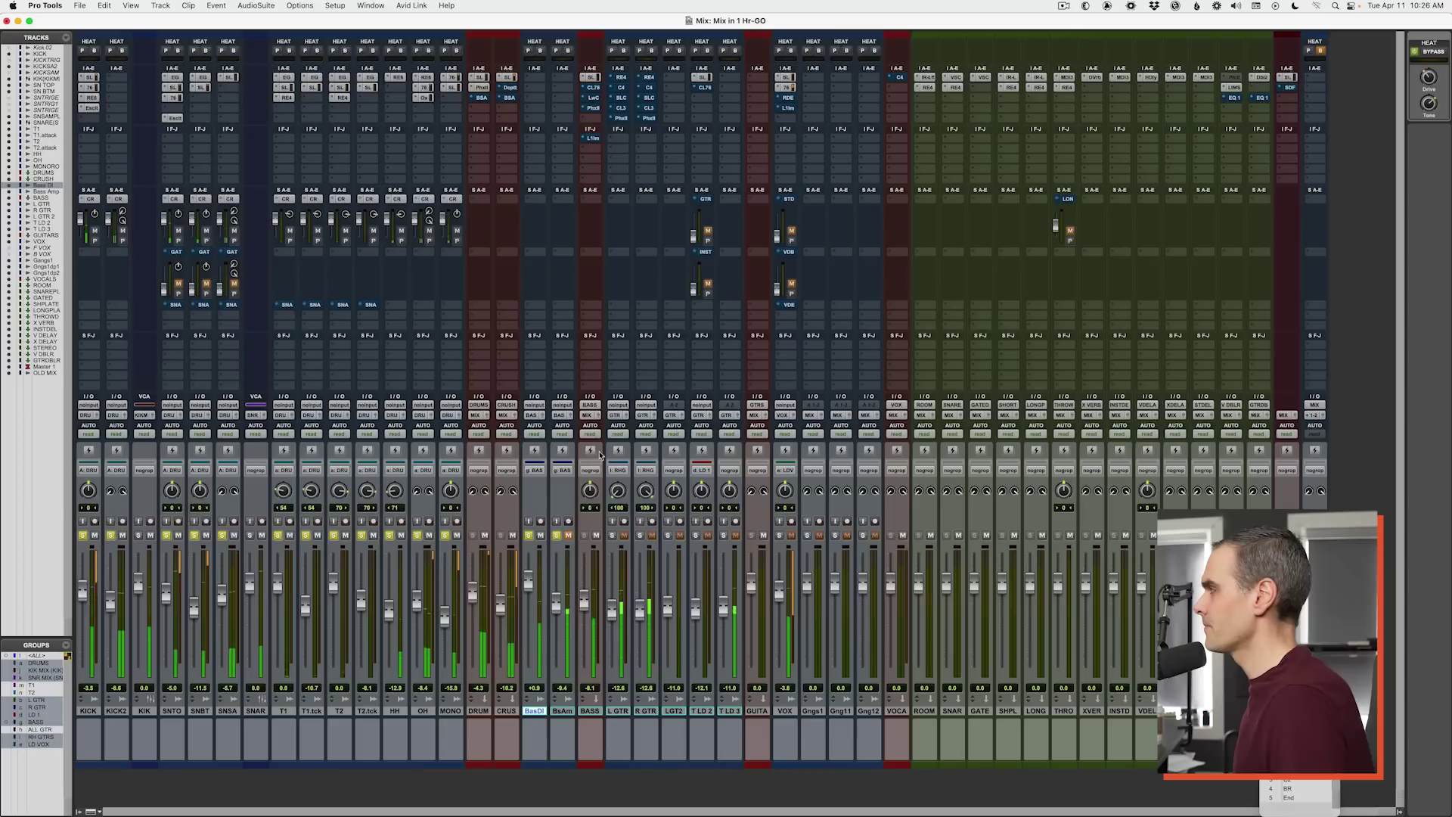
Step: Insert the mono SansAmp PSA-1 on Bass DI with the 30-SVT preset and play it back
click(536, 83)
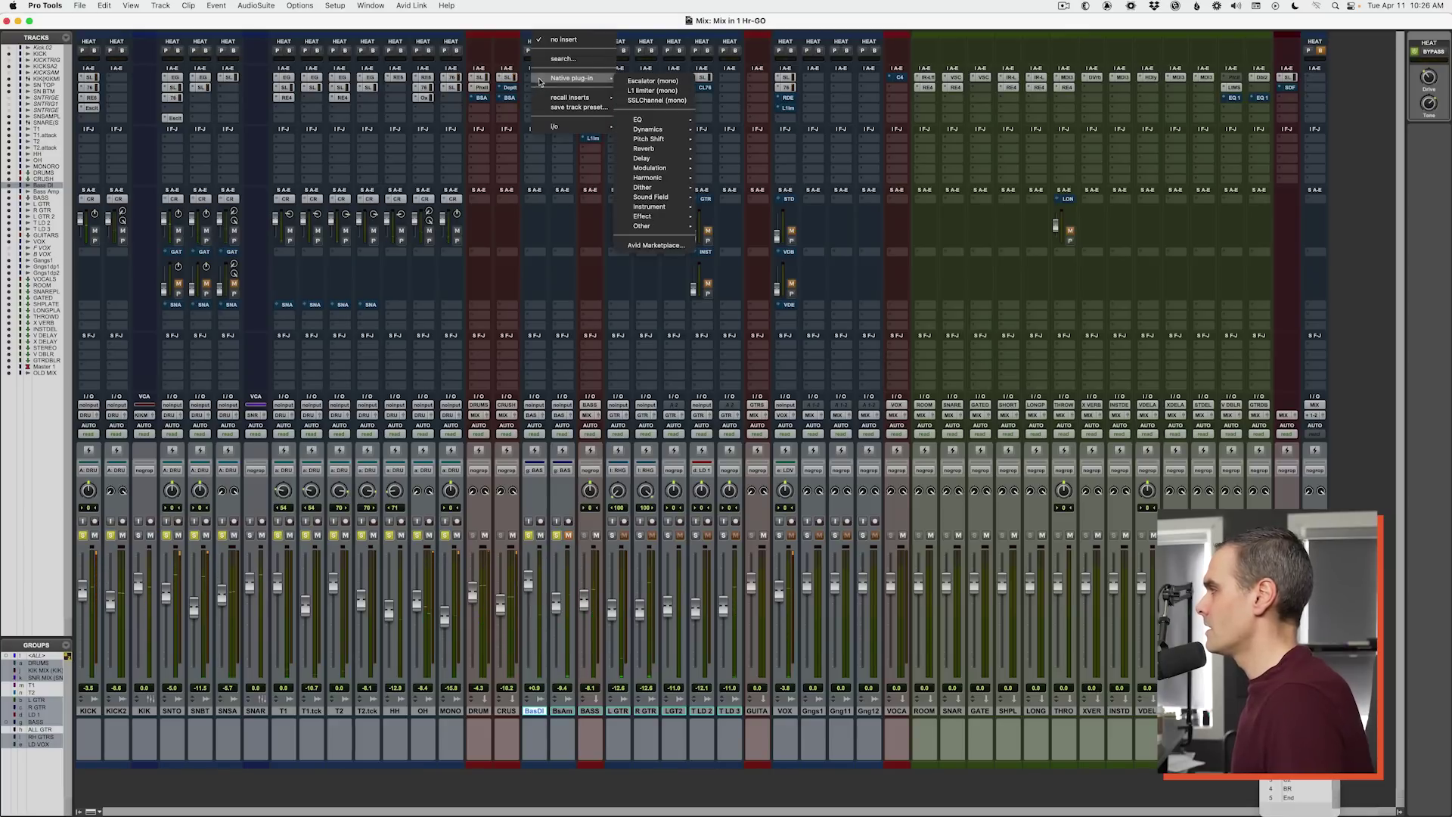
click(557, 74)
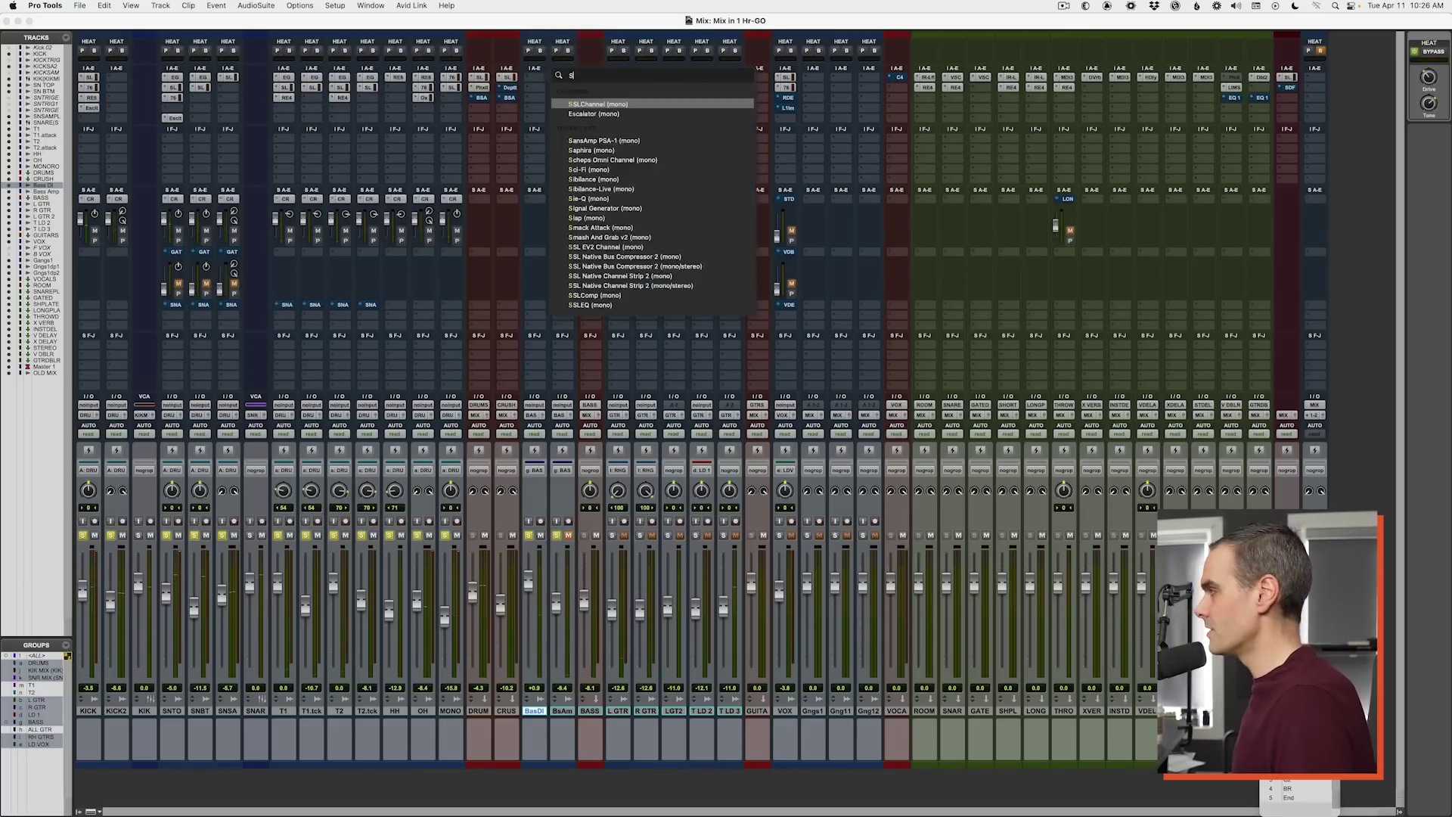
key(Escape)
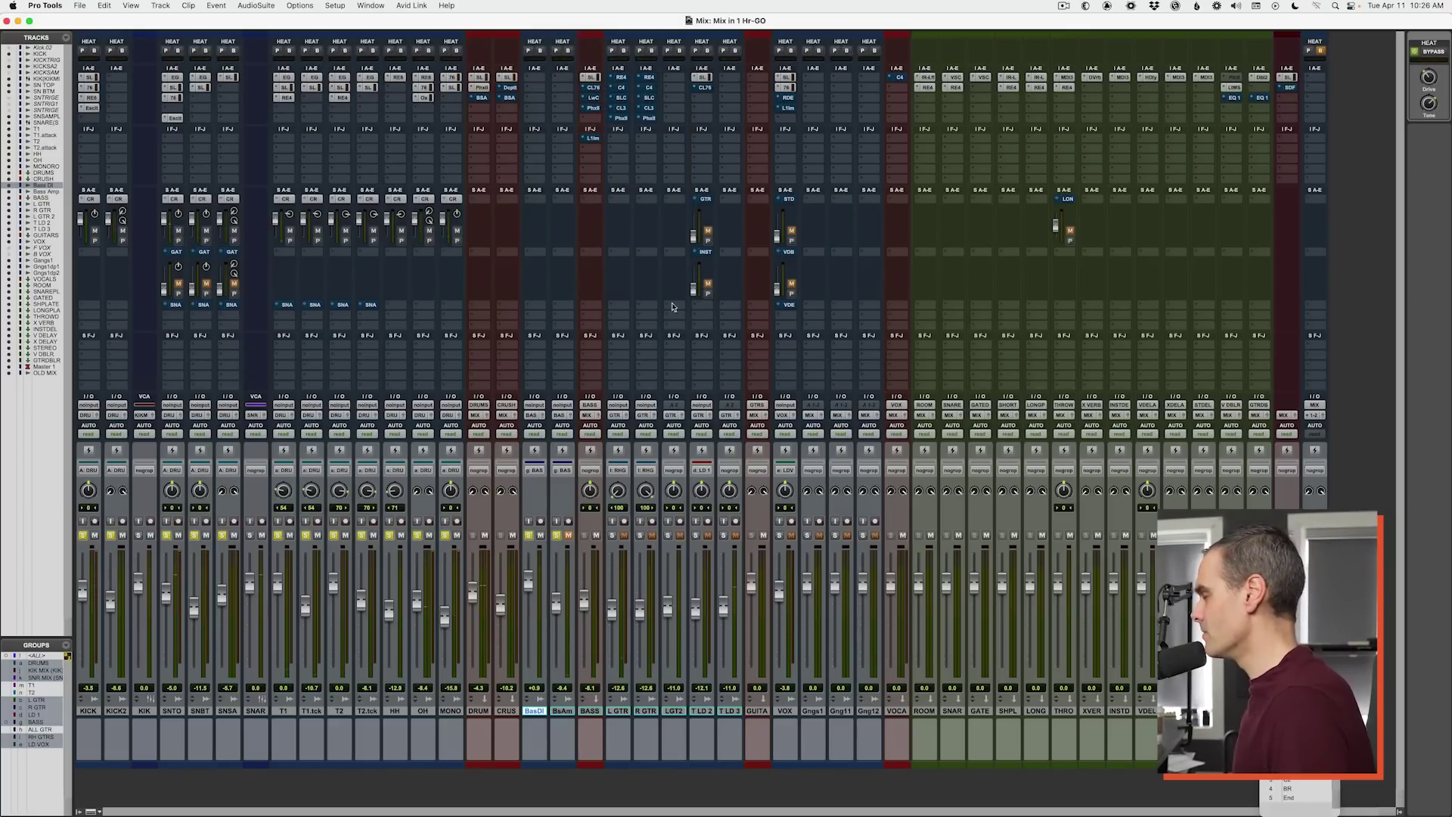
key(space)
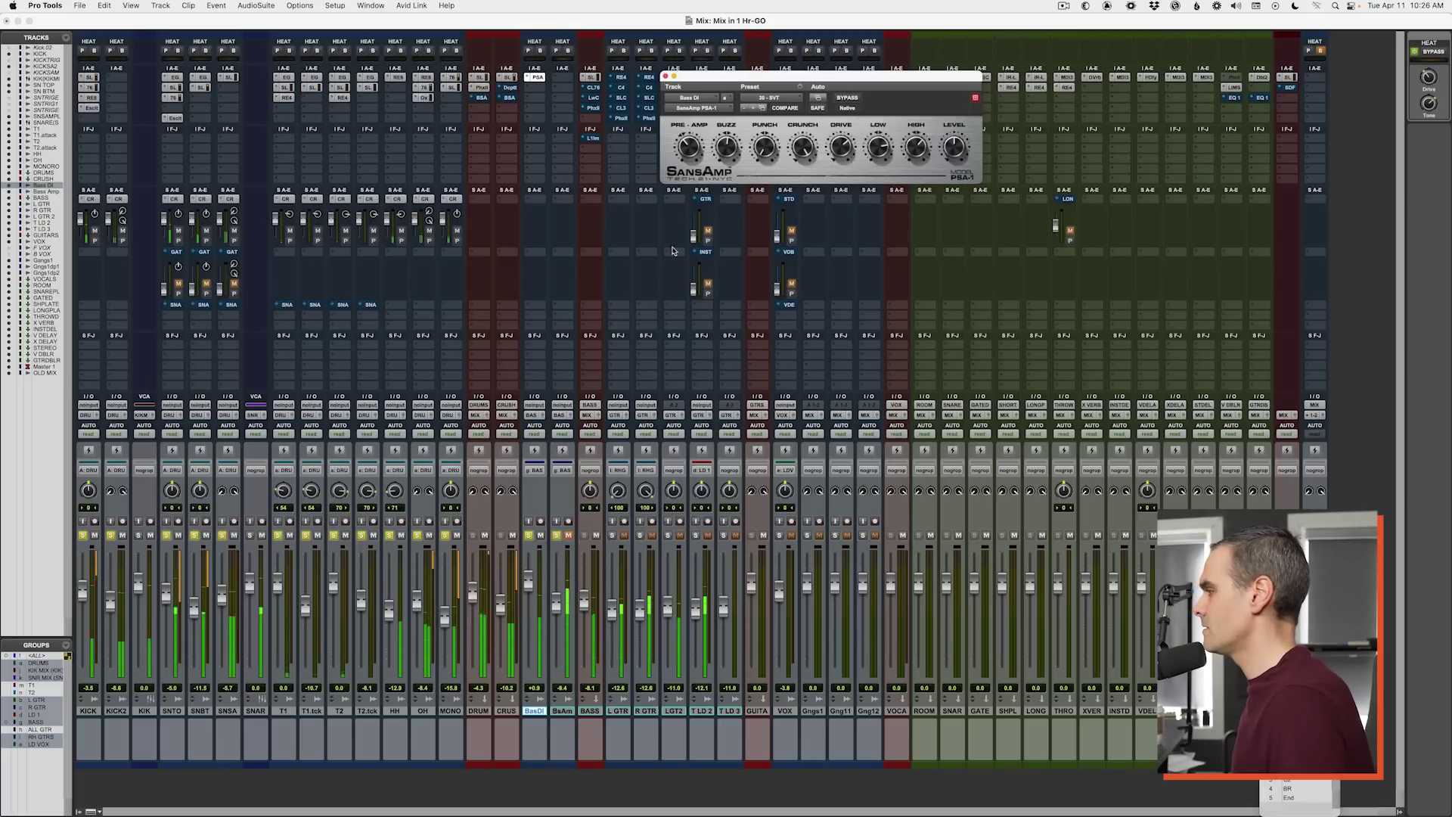
Step: Unmute Bass Amp, raise its fader, and adjust the Buzz amount on Bass DI's SansAmp
click(568, 535)
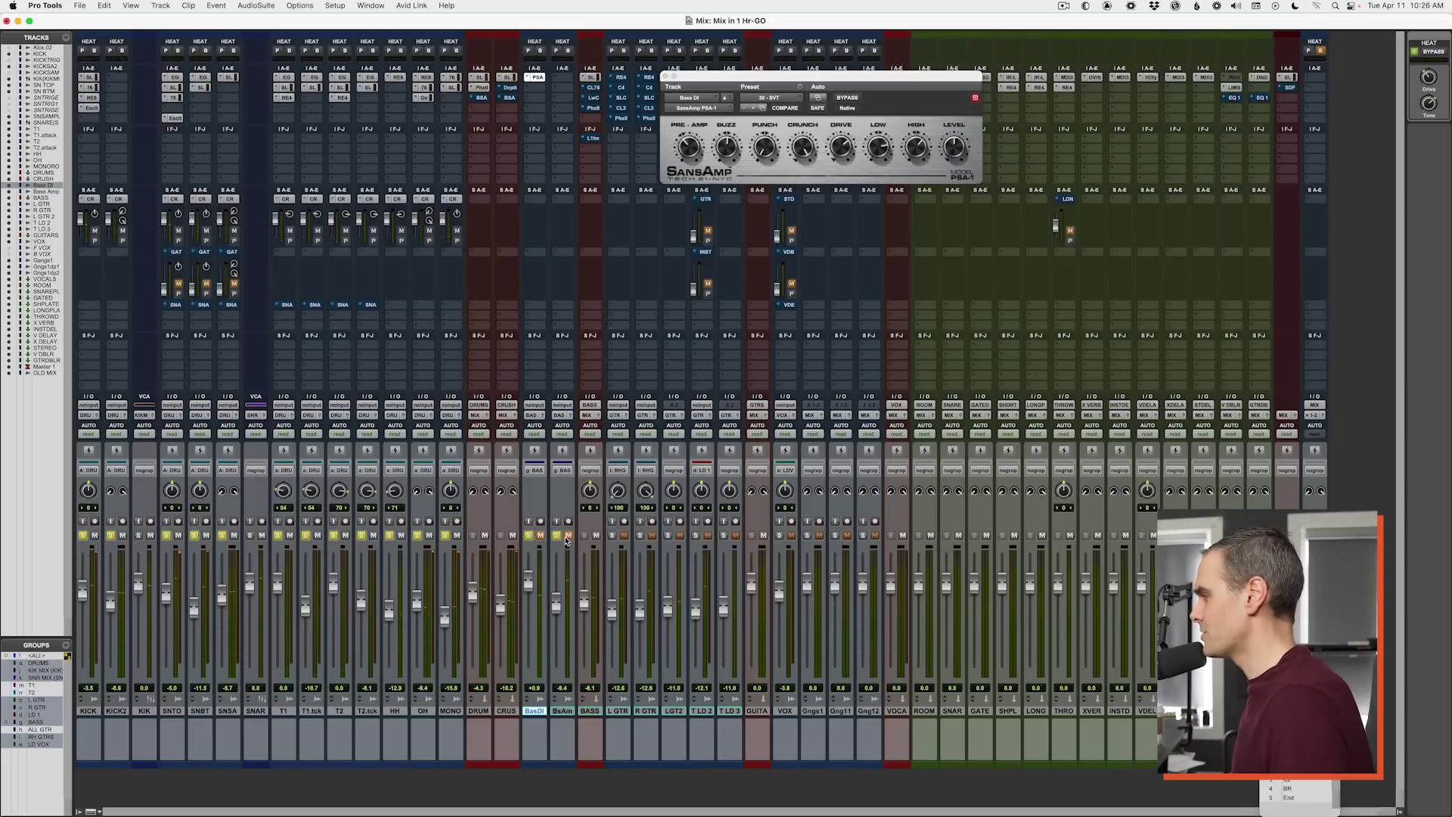
drag(556, 593, 556, 582)
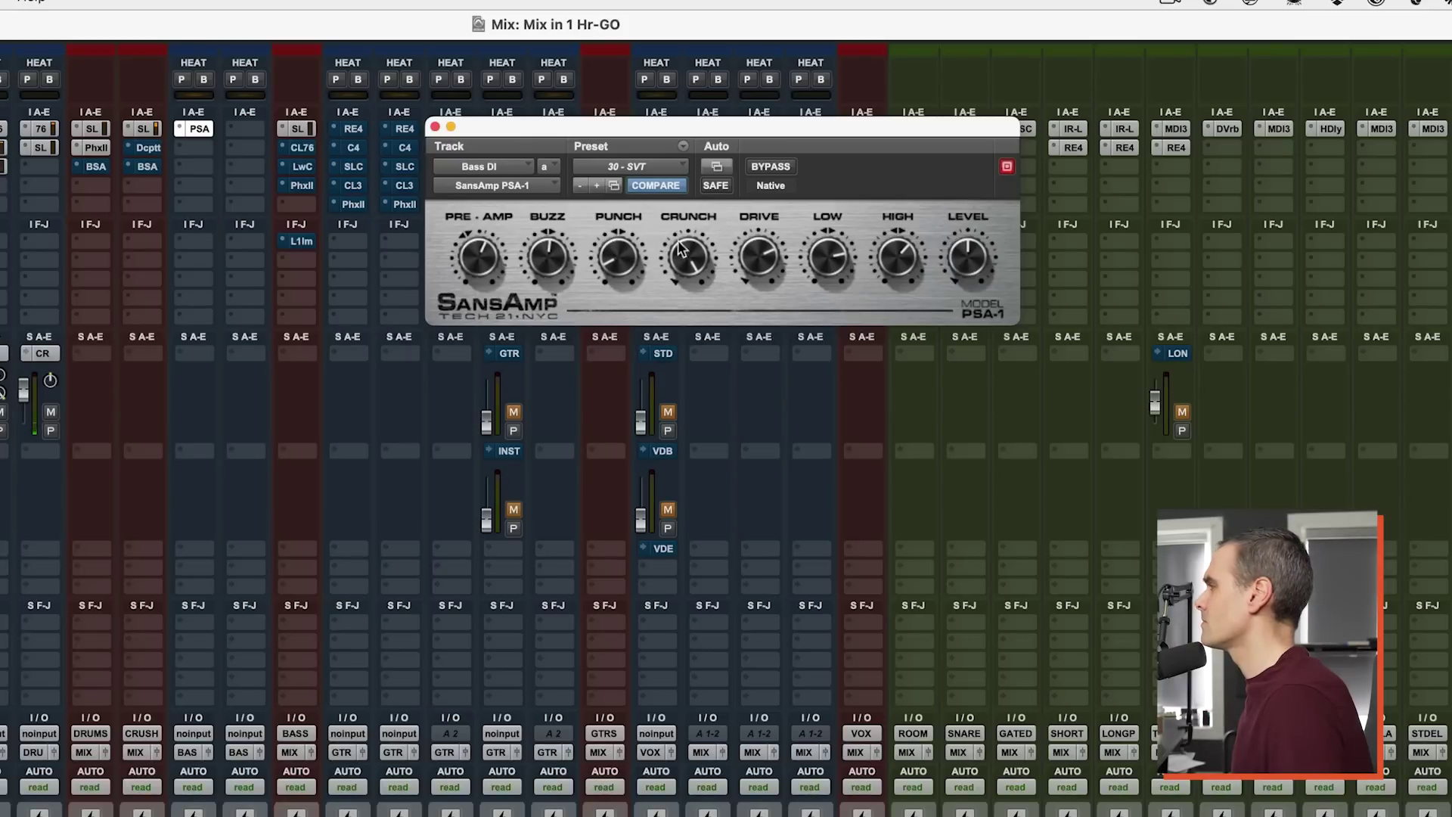
drag(556, 284, 553, 297)
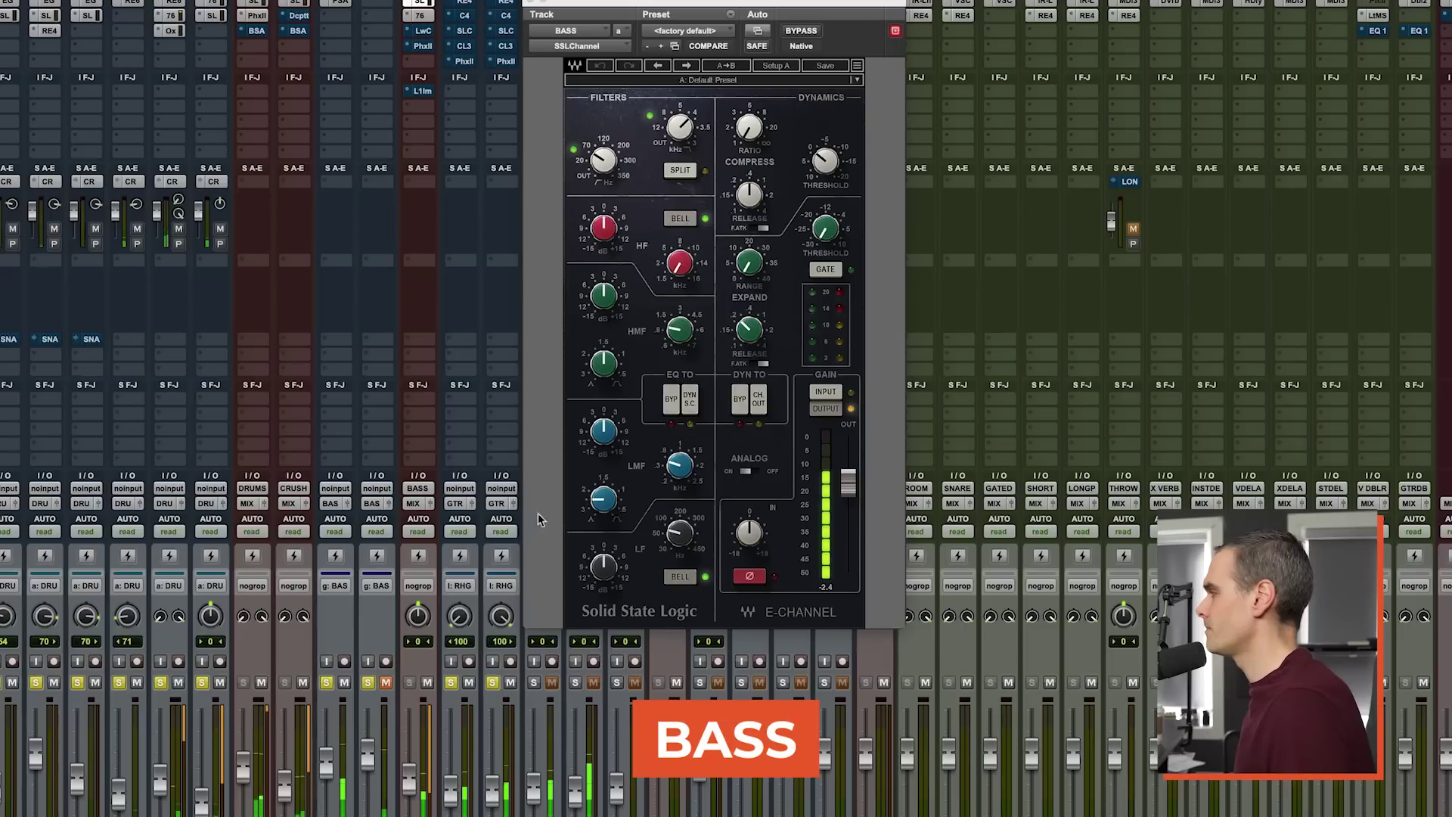
Step: On BASS's SSLChannel, boost the highs about 7.7 dB and high mids about 2.9 dB near 0.97 kHz, and audition a low-mid boost
drag(604, 227, 604, 198)
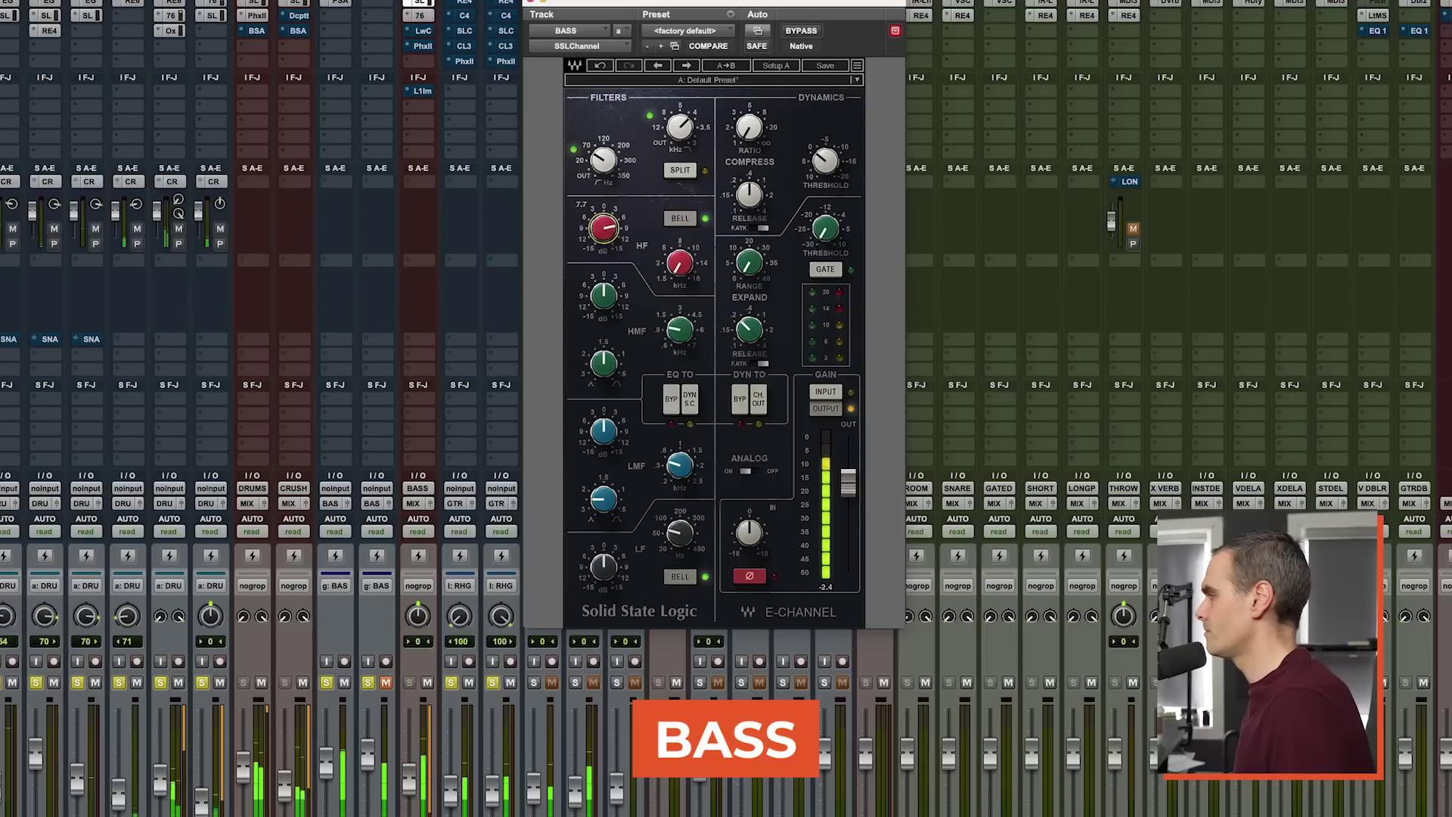
drag(664, 329, 601, 303)
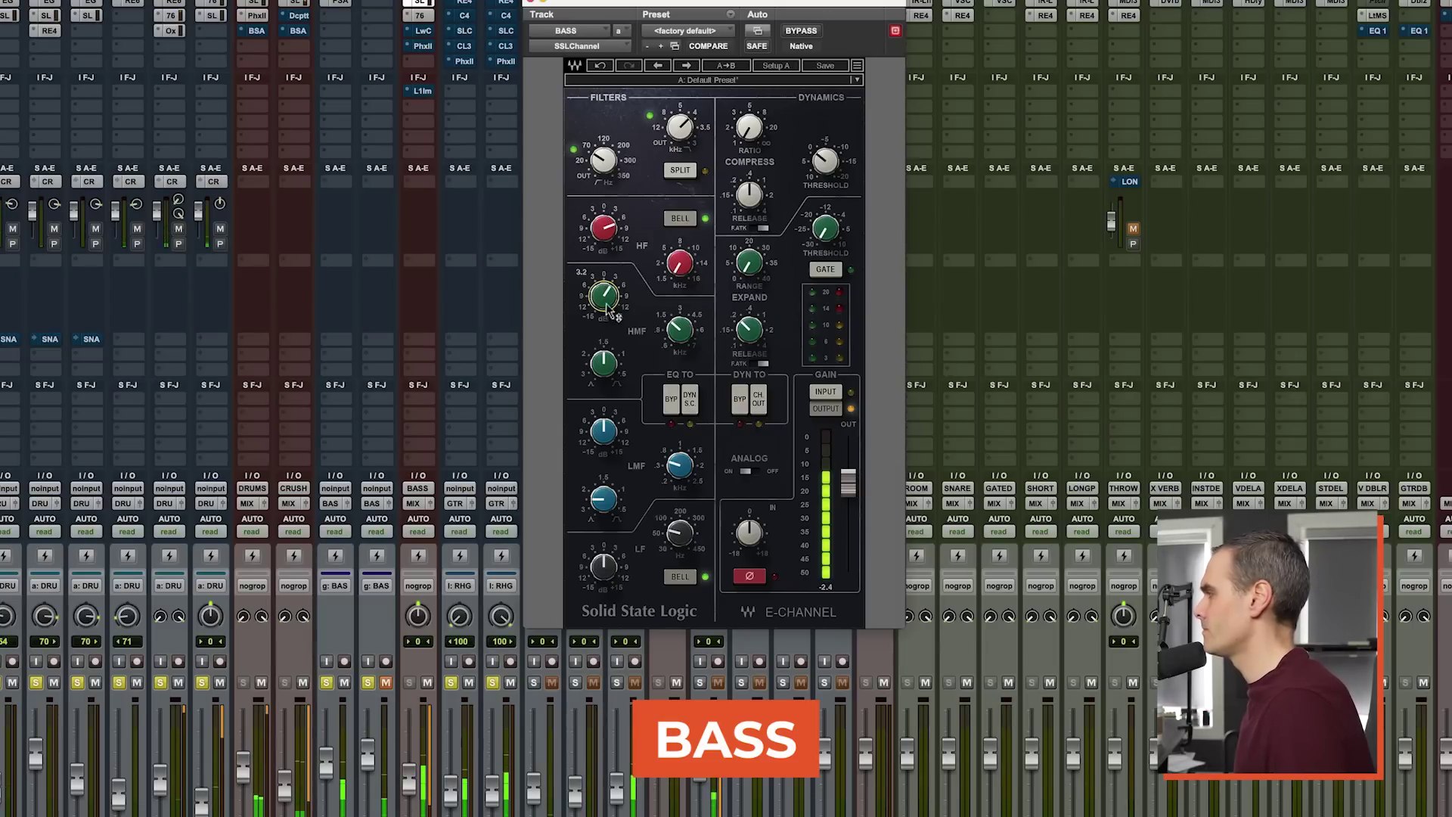
drag(675, 335, 675, 340)
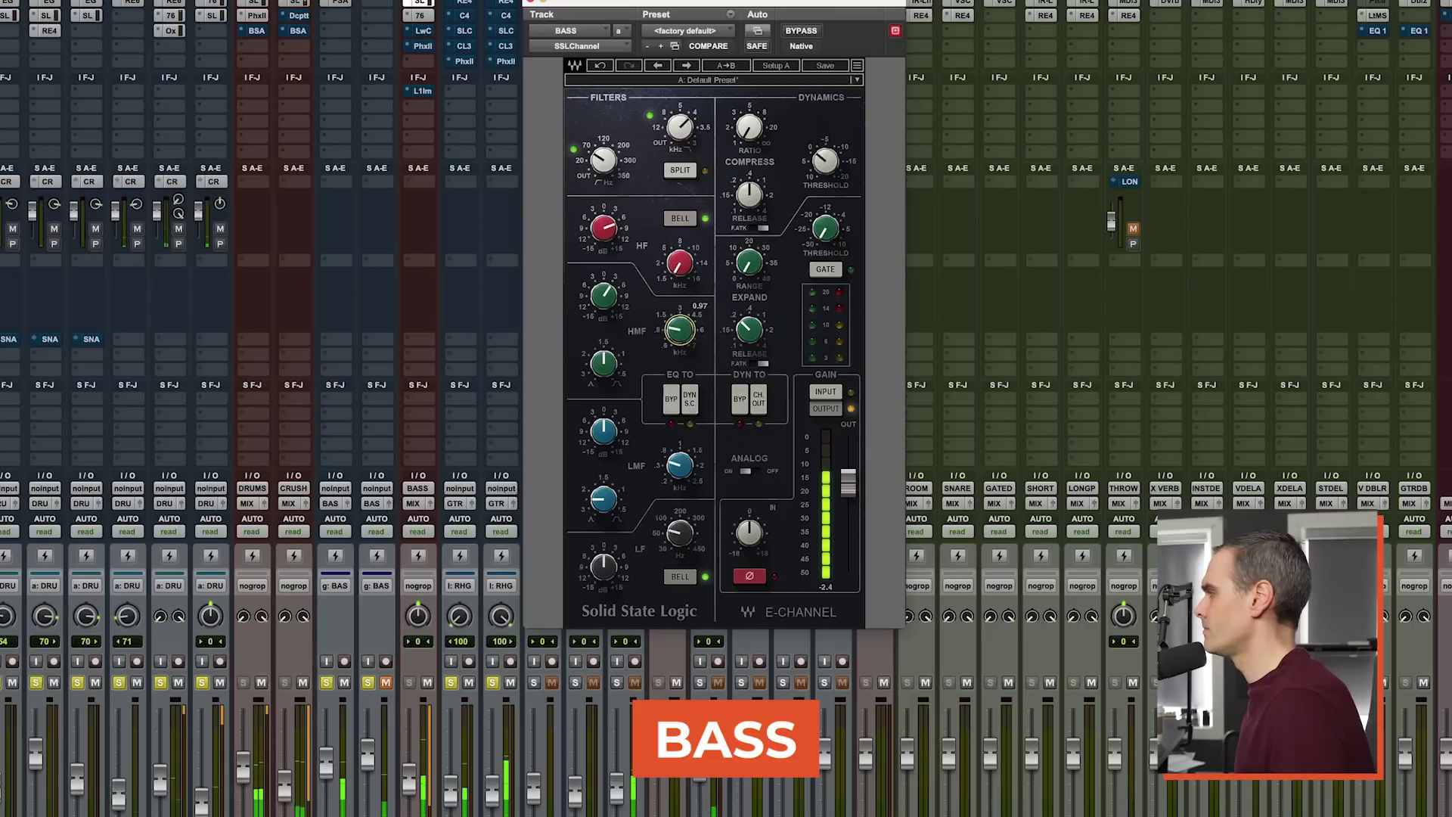
drag(604, 296, 604, 300)
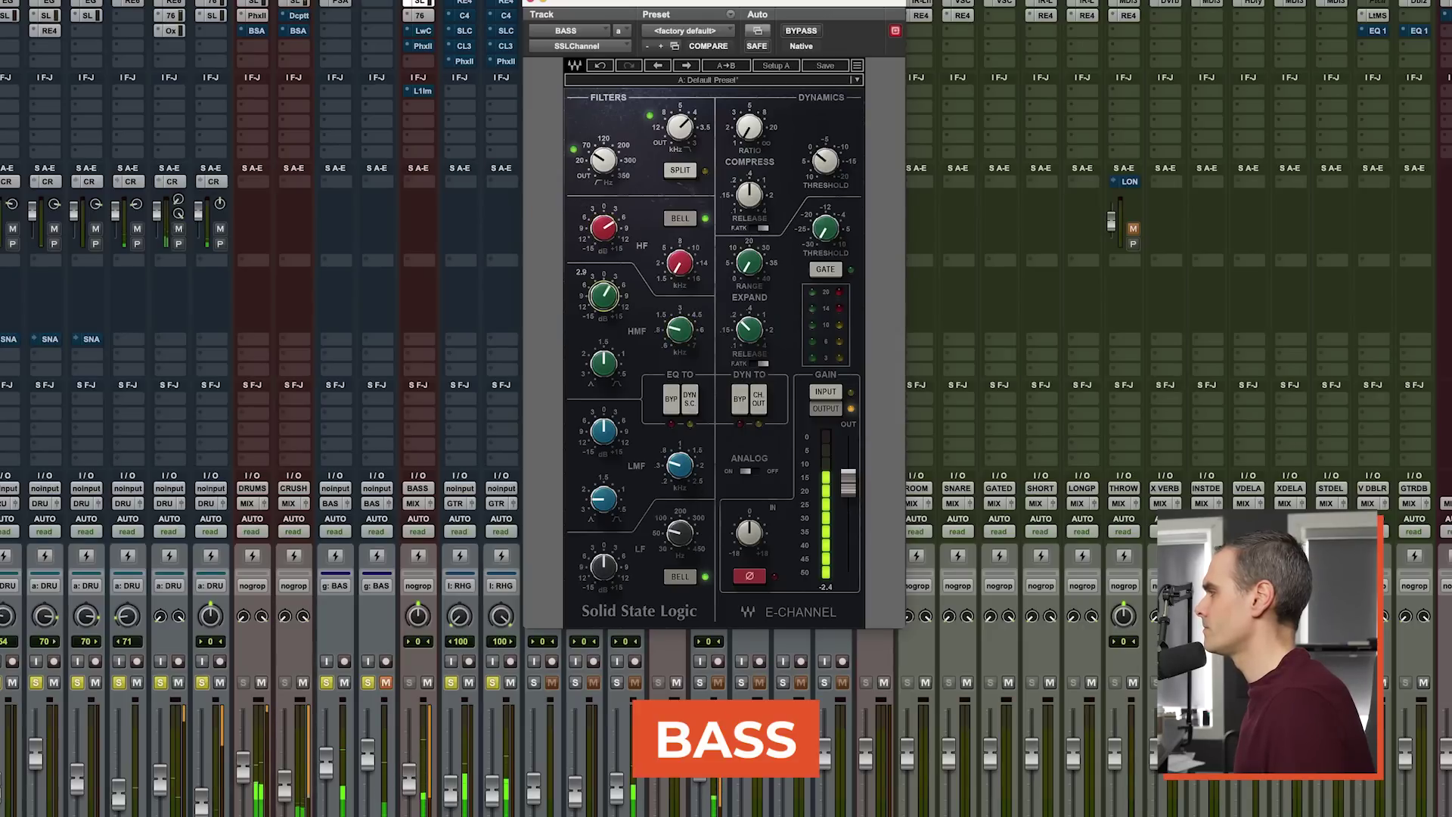
drag(604, 431, 604, 423)
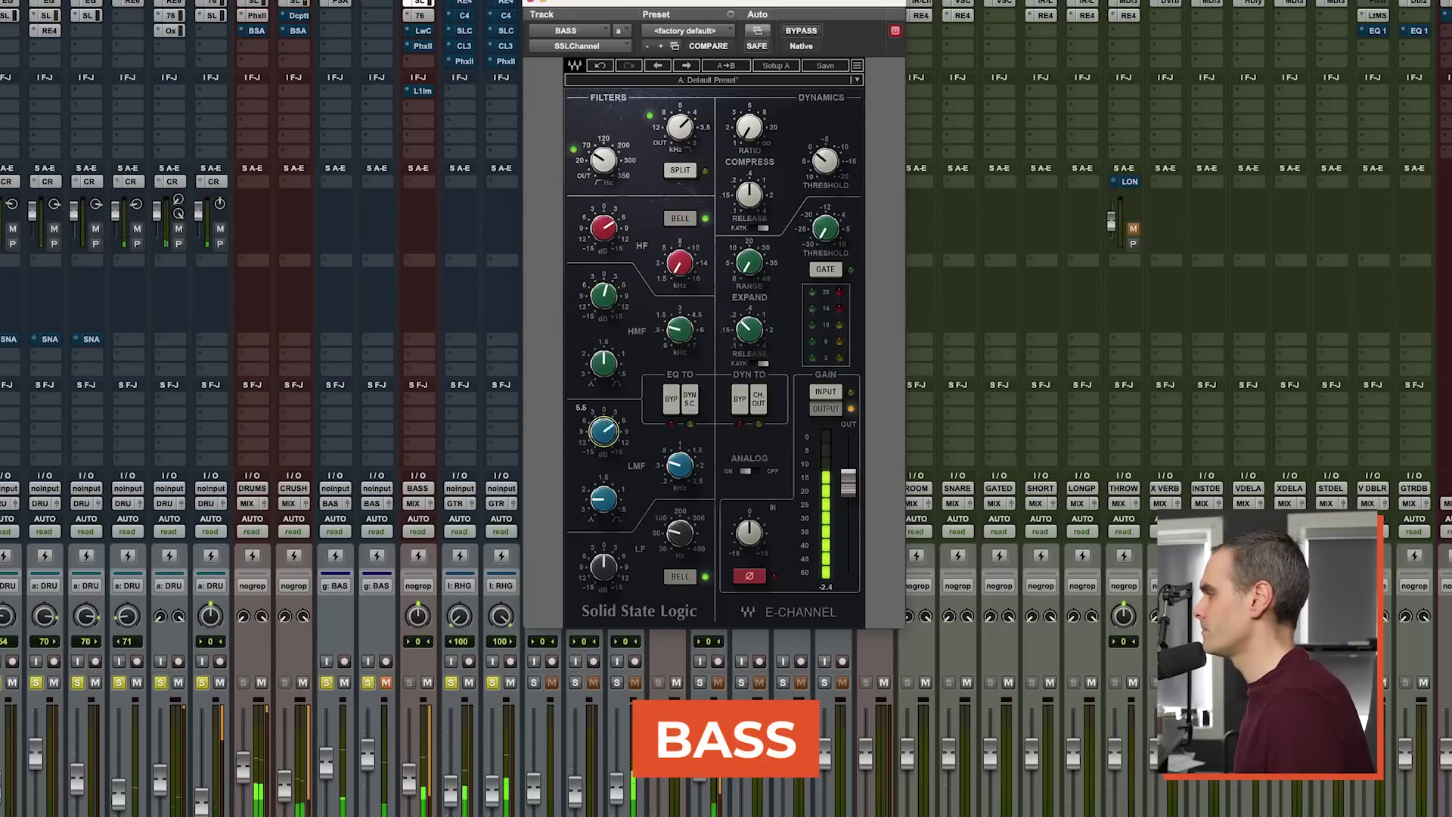
drag(689, 452, 615, 428)
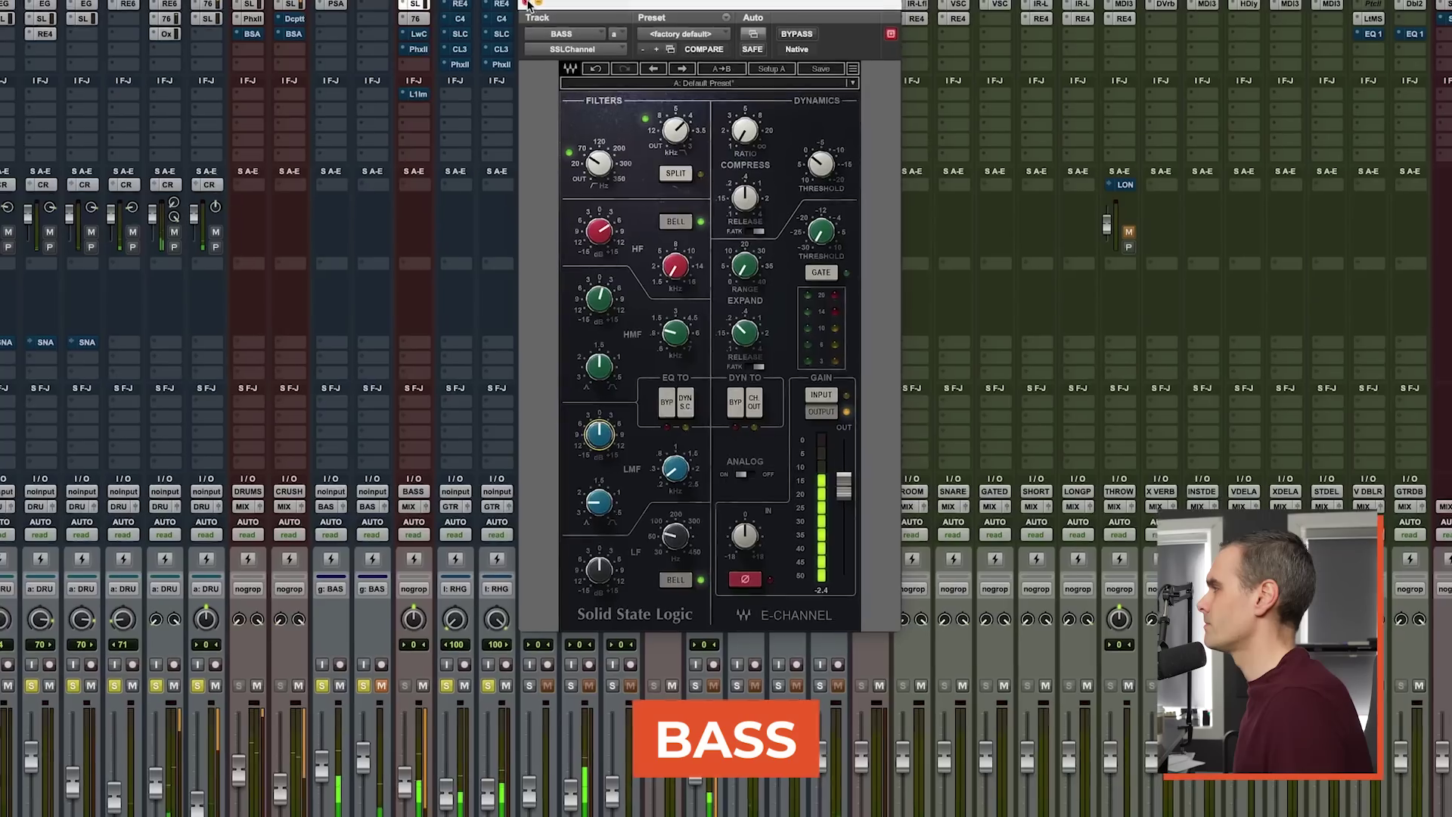
click(530, 3)
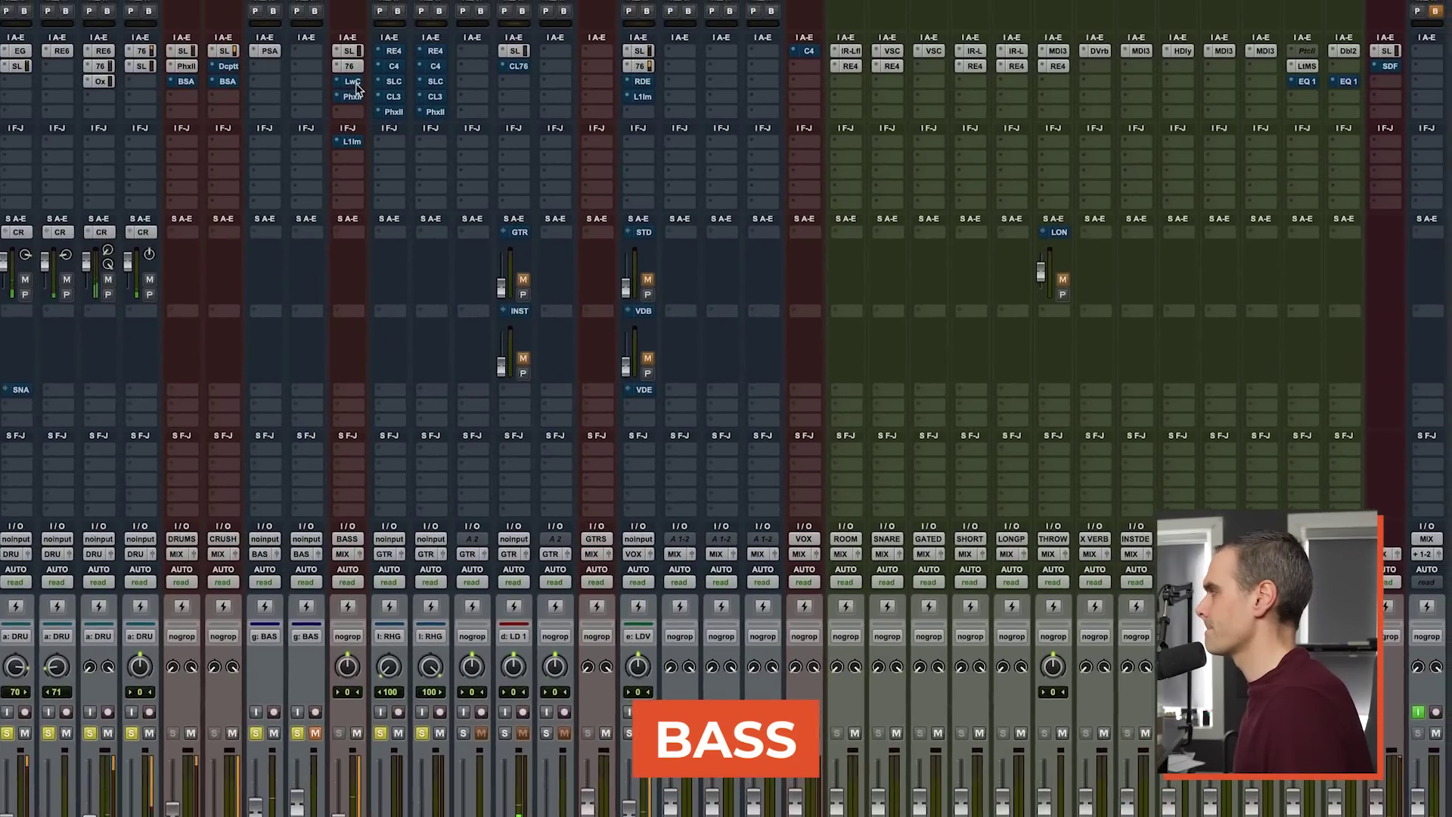
Step: Set BASS's Low Control threshold to about -40.6 dB, low gain to about 3.9 dB, and Enhance to 20%, comparing Enhance on and off
click(372, 66)
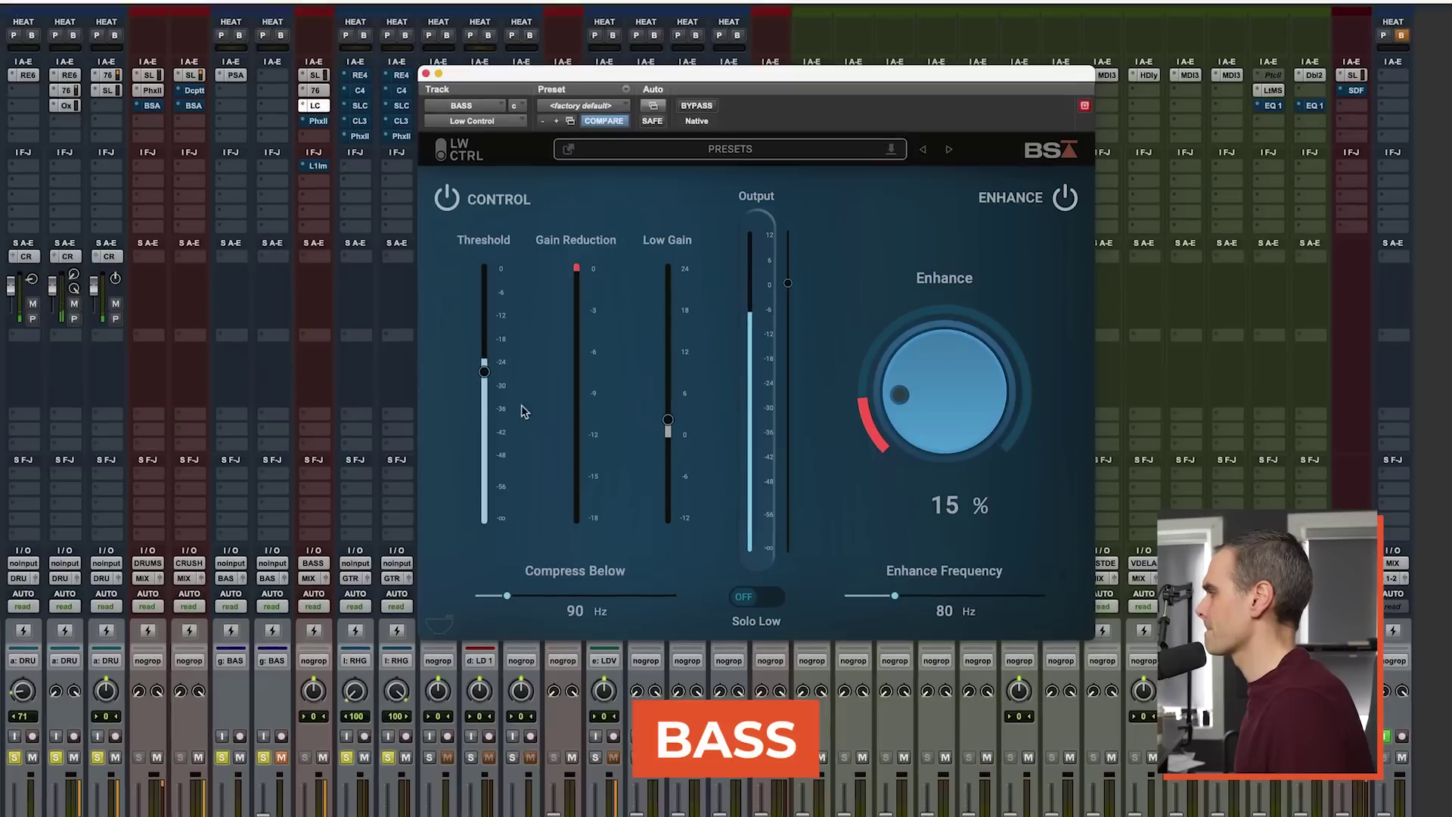
drag(484, 371, 484, 427)
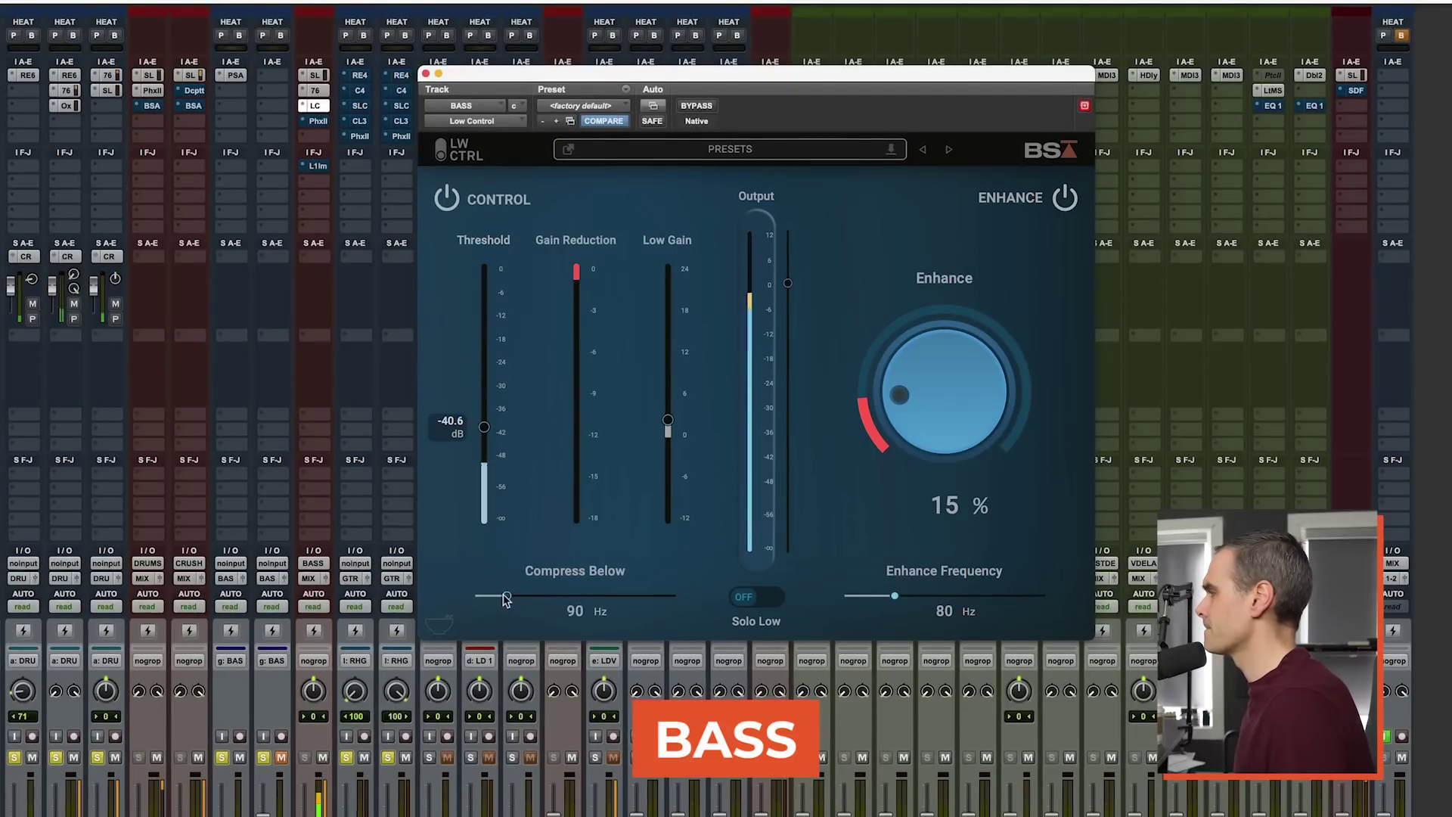
drag(676, 428, 676, 413)
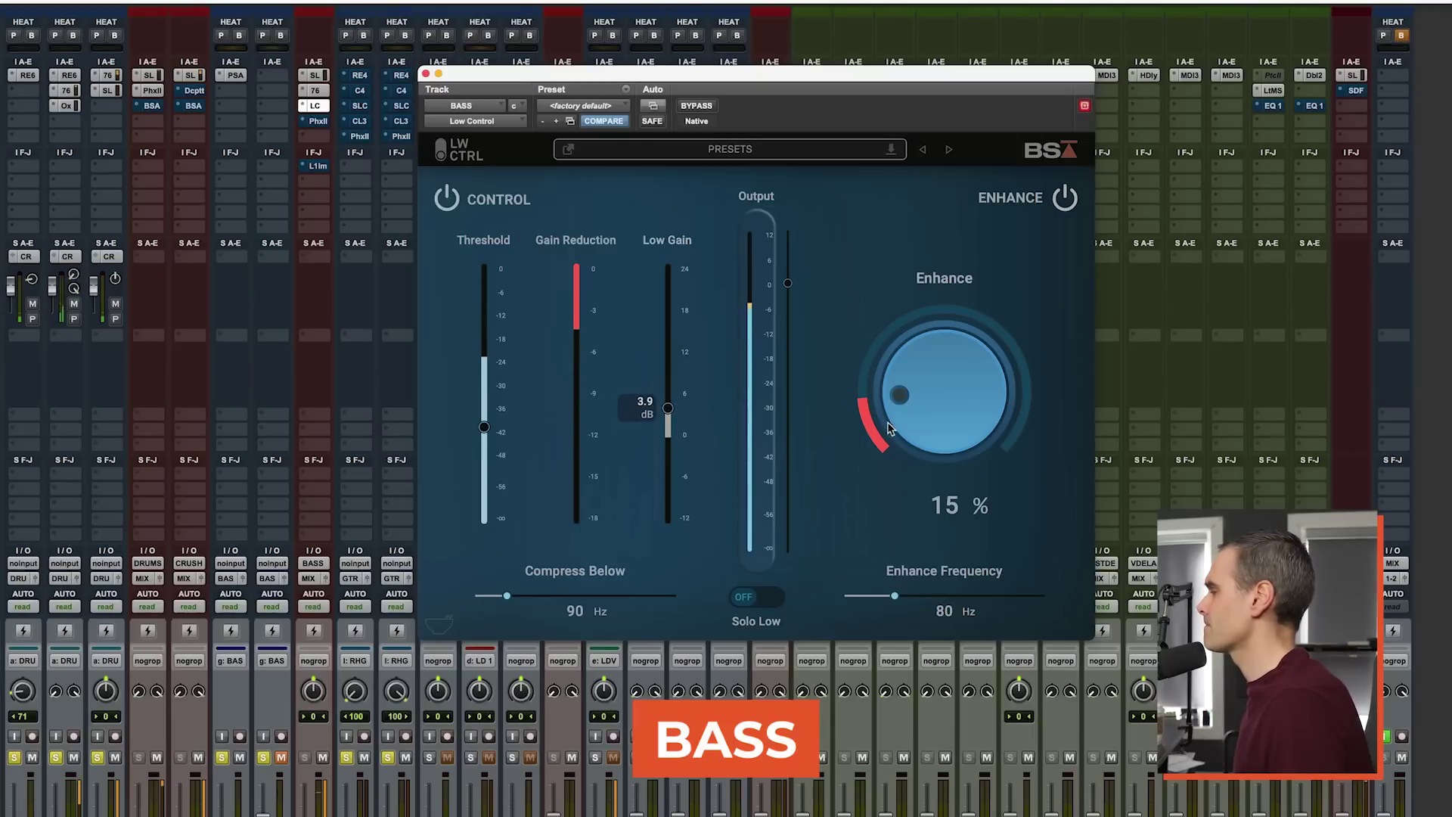
click(1065, 198)
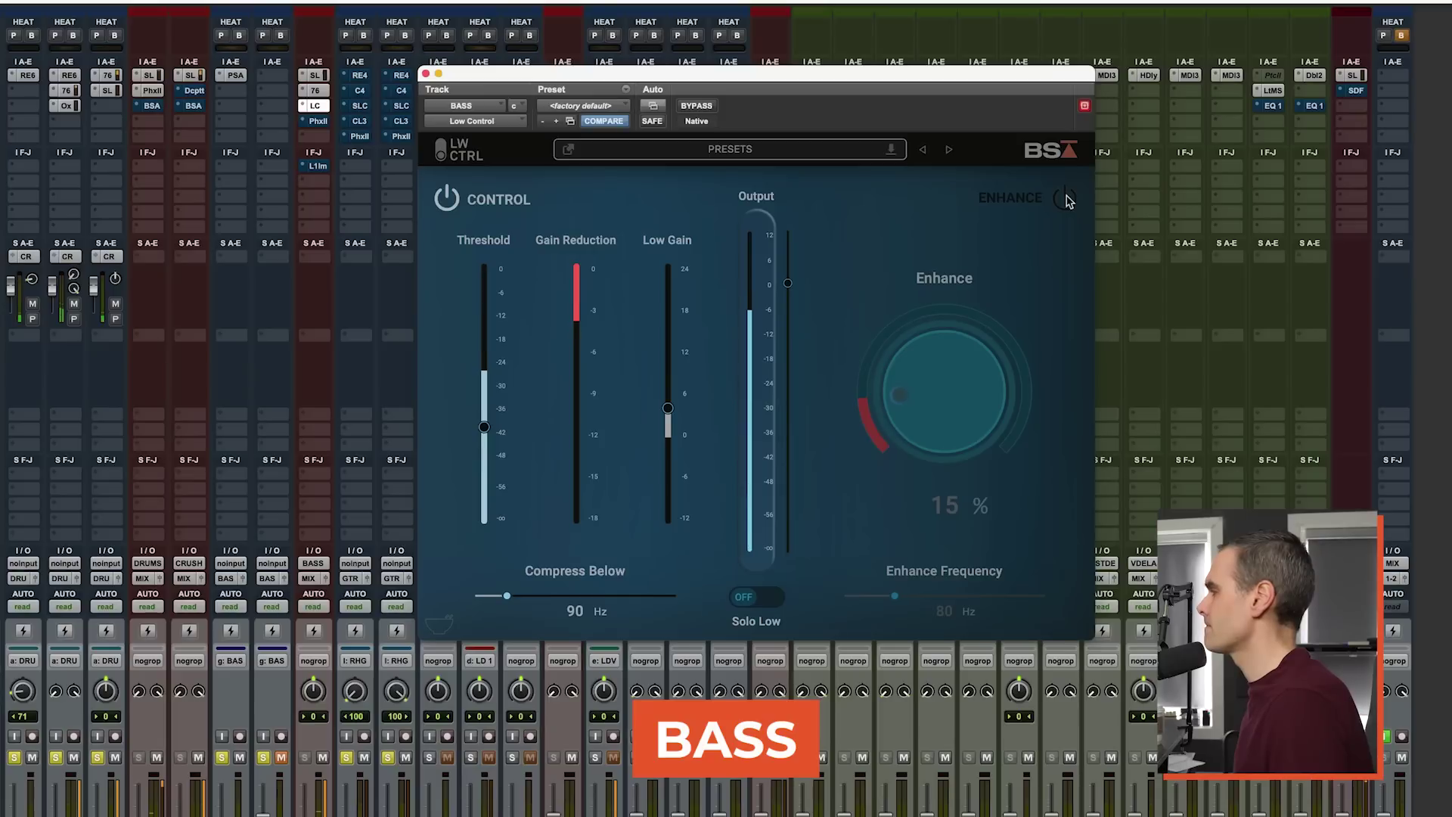
click(1065, 198)
drag(970, 427, 944, 413)
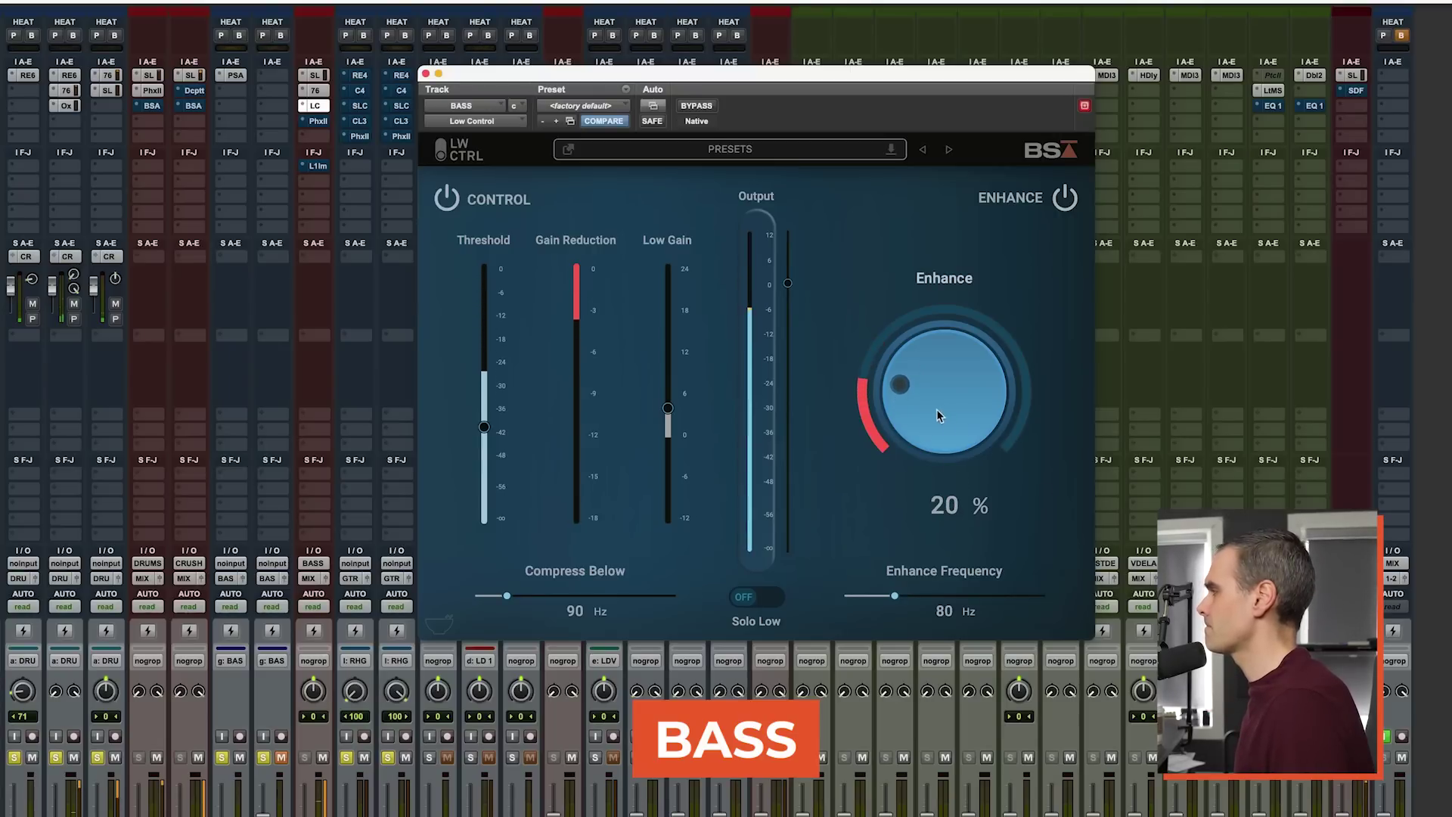
click(425, 73)
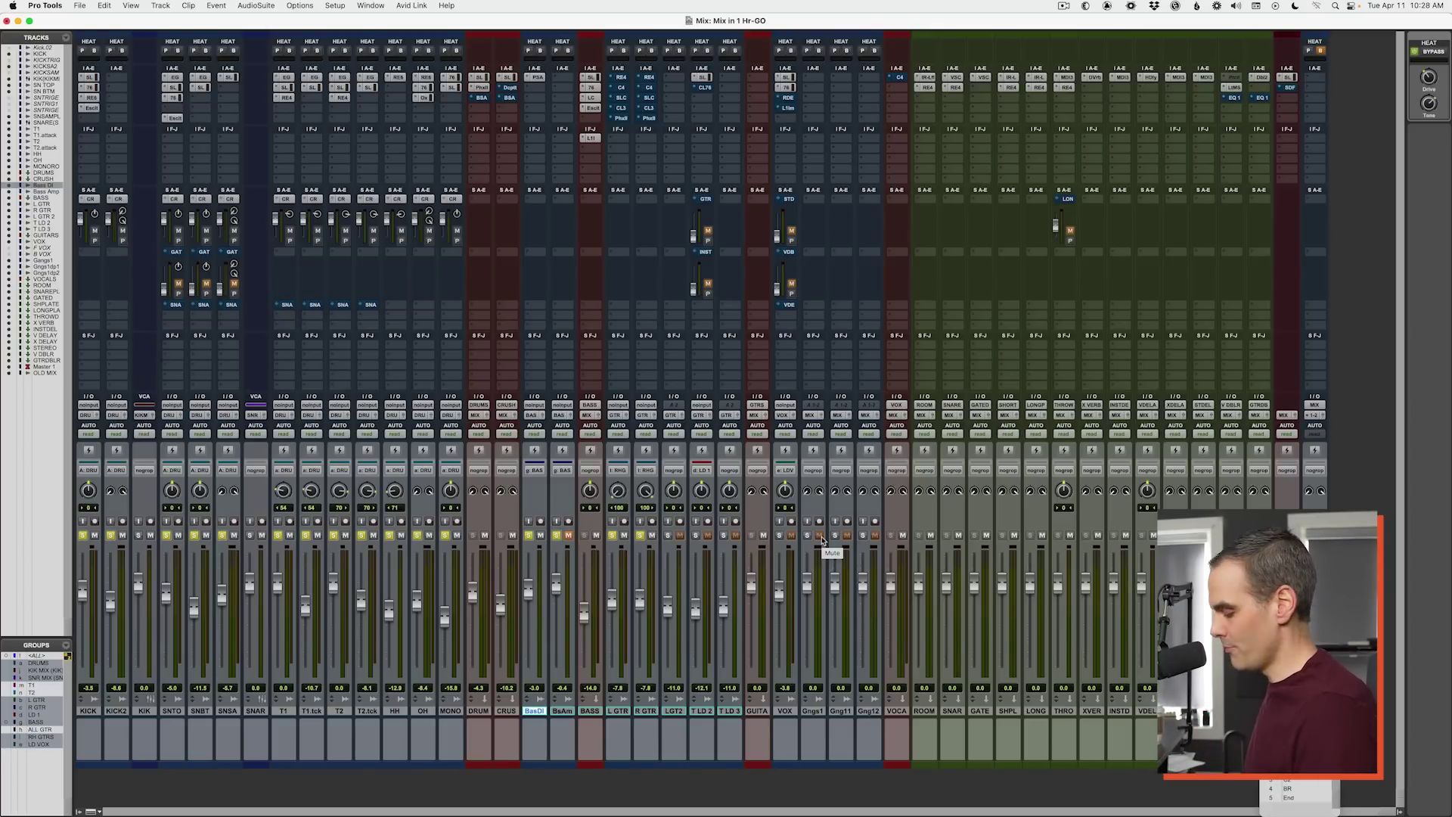
Step: Examine the left, right and lead guitar clips across the whole song in the edit timeline, and return to the song's beginning
key(super+equal)
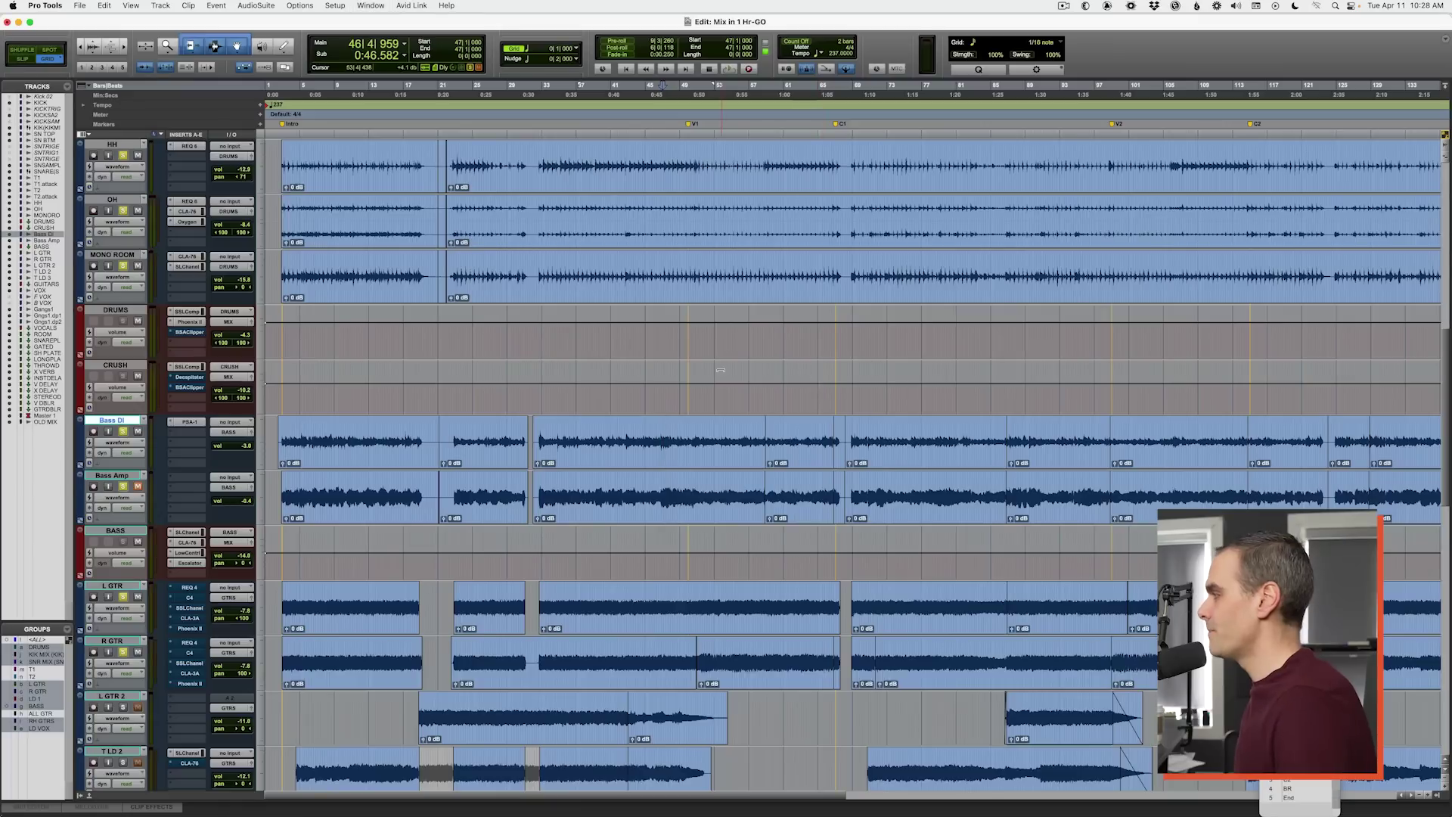
key(super+bracketleft)
scroll(569, 379, up, 3)
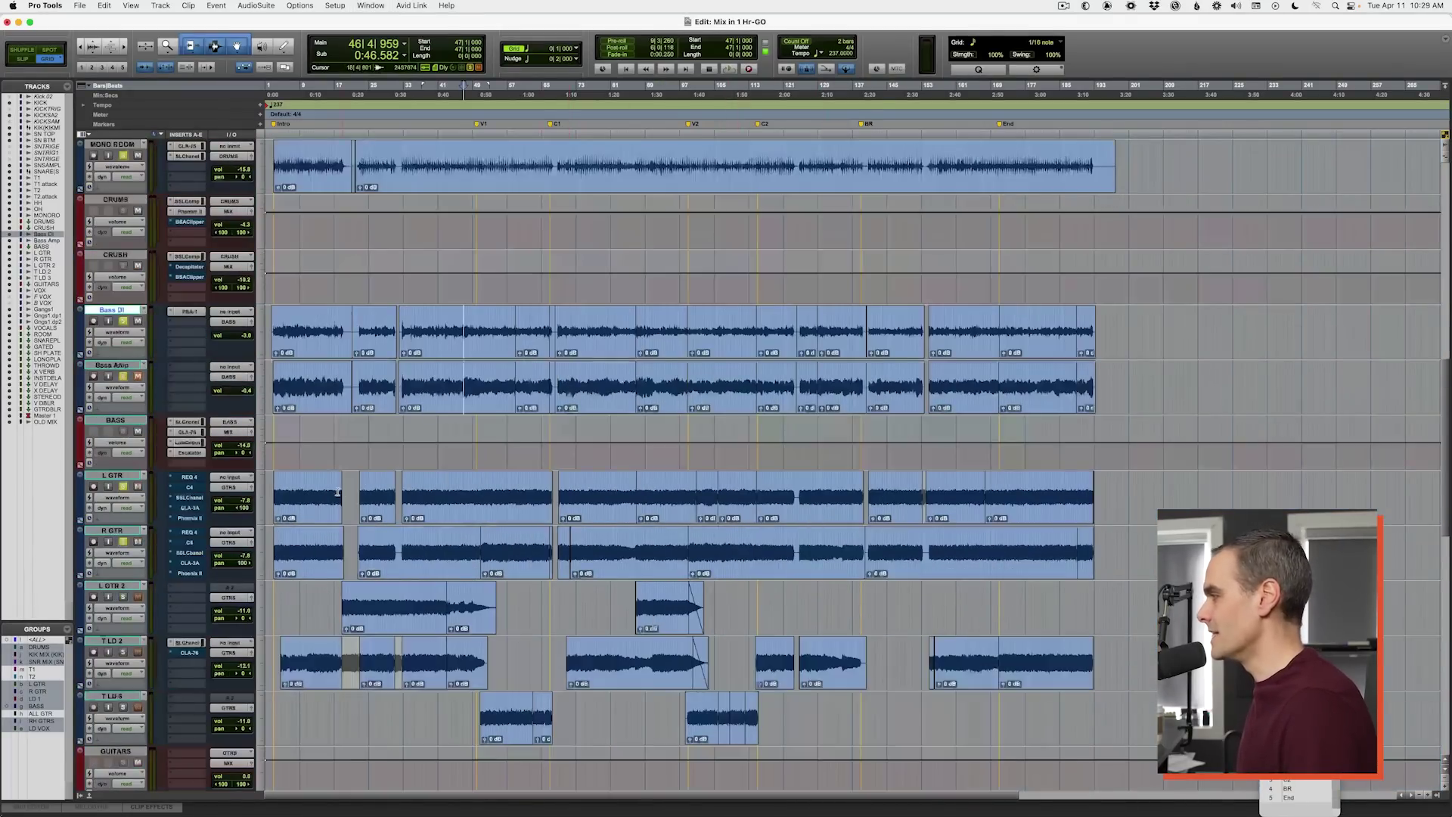
drag(300, 548, 785, 549)
click(758, 551)
key(super+bracketright)
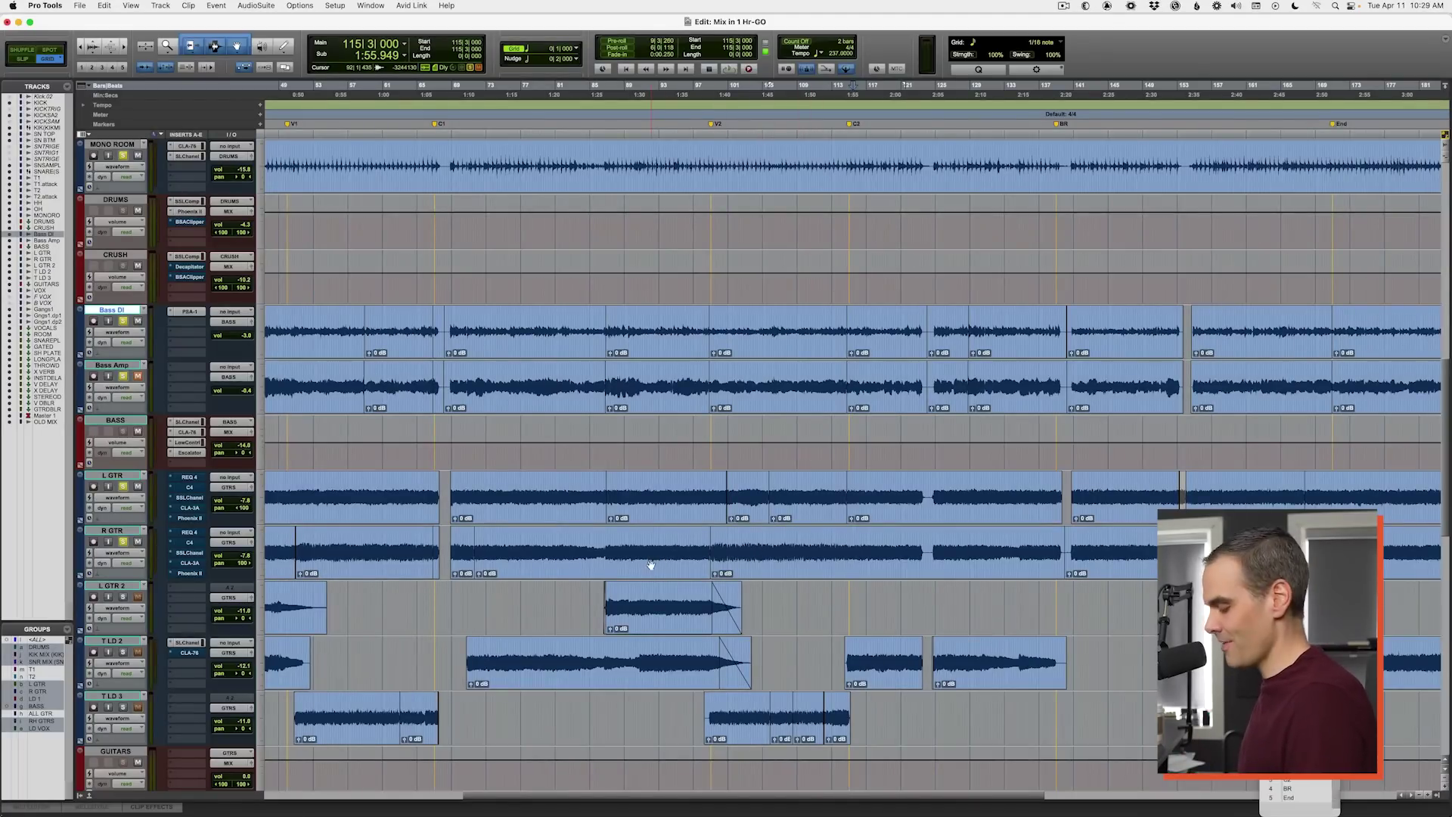
key(r)
drag(270, 482, 273, 482)
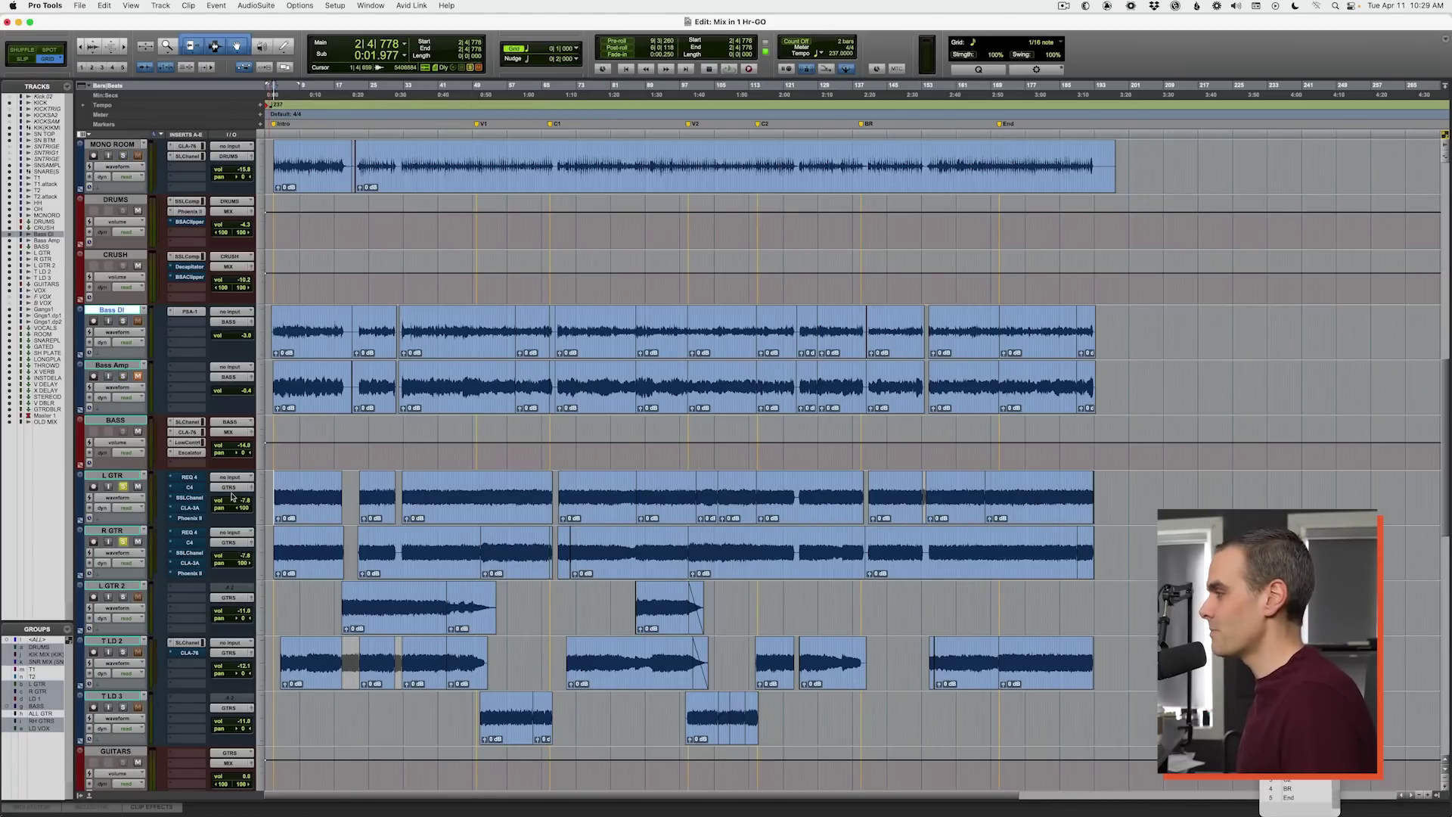
Step: Play the song from the intro, clear the solos on the guitar tracks, and switch back to the Mix window
key(space)
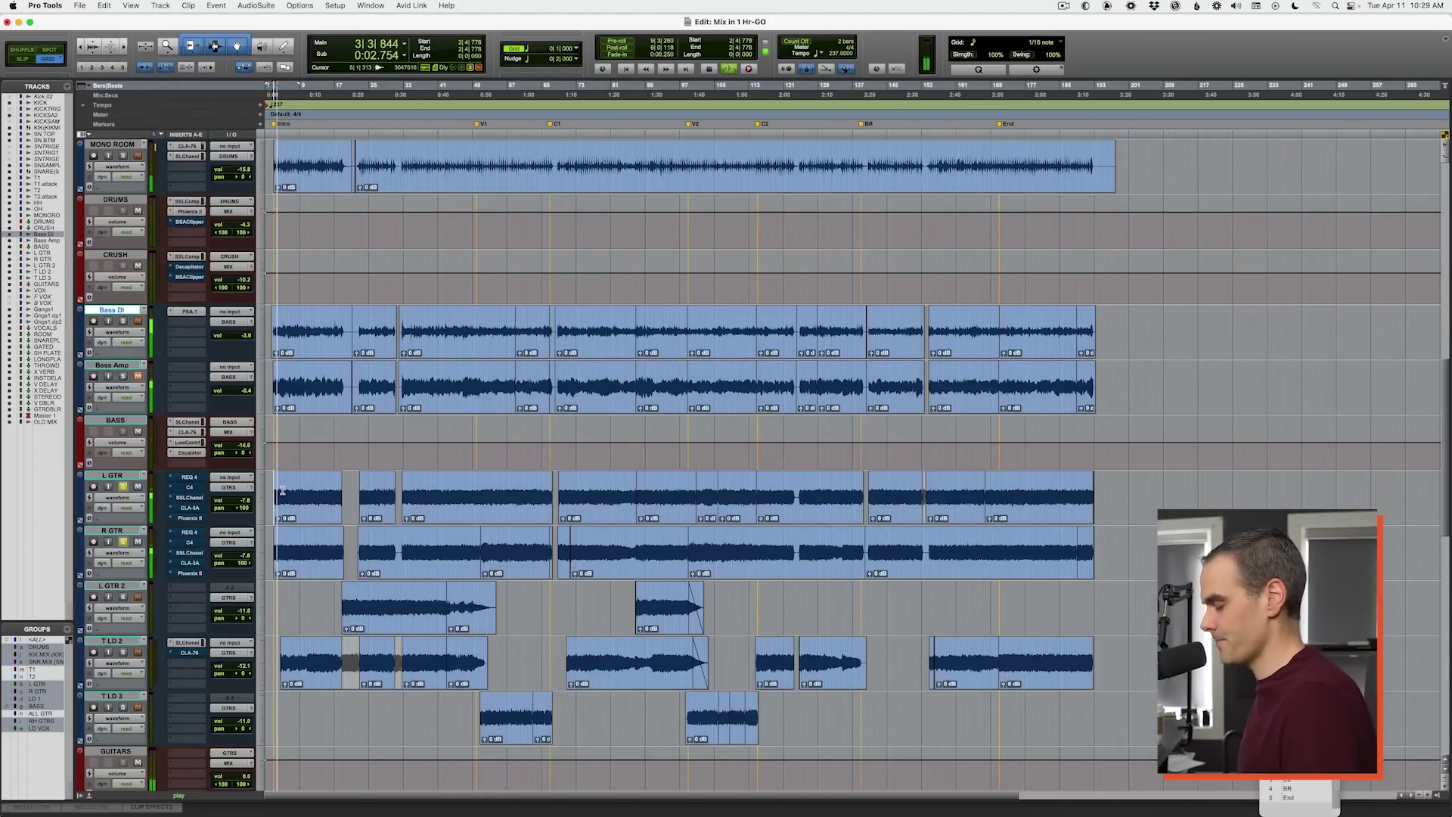
key(t)
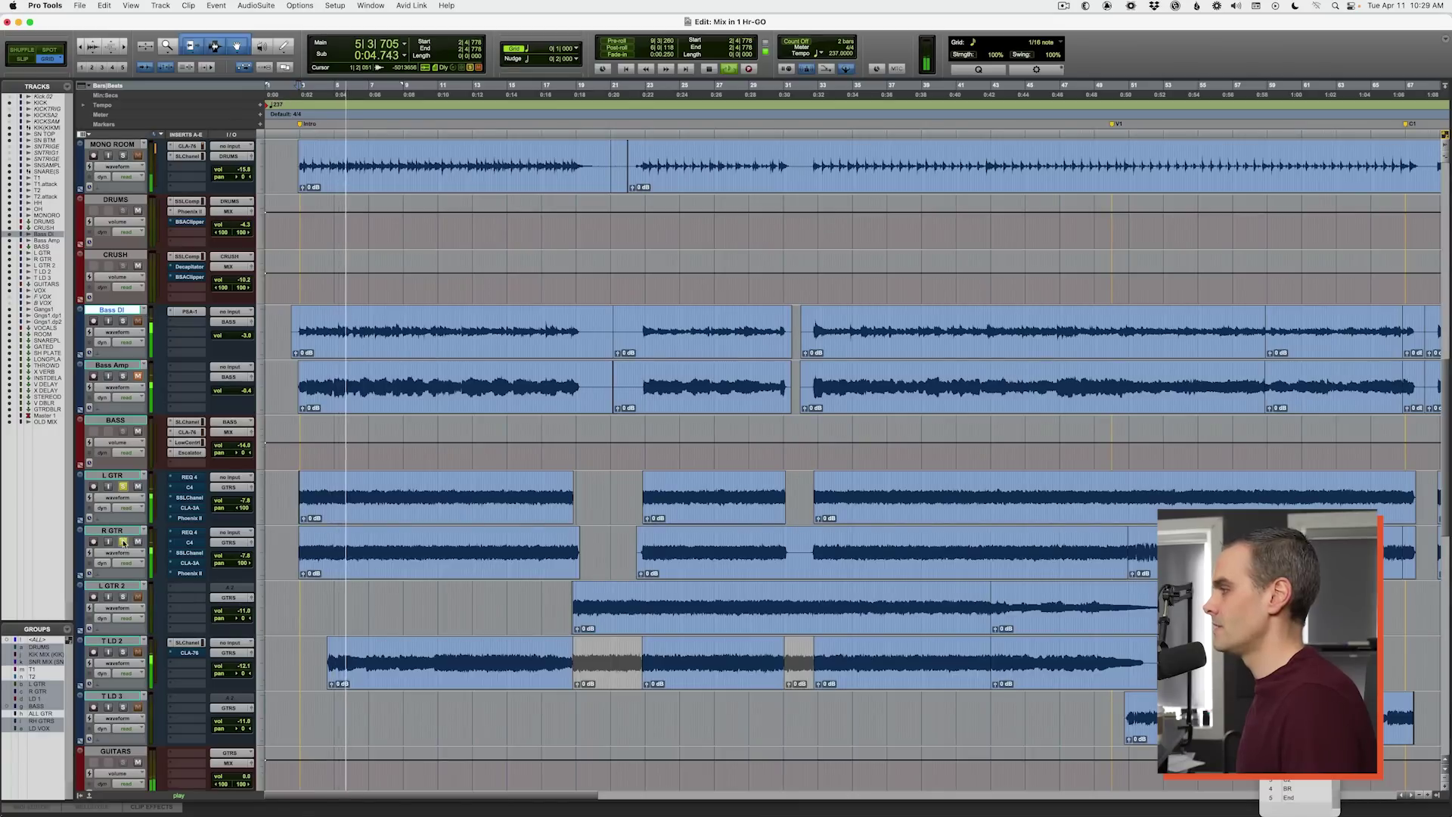
click(124, 542)
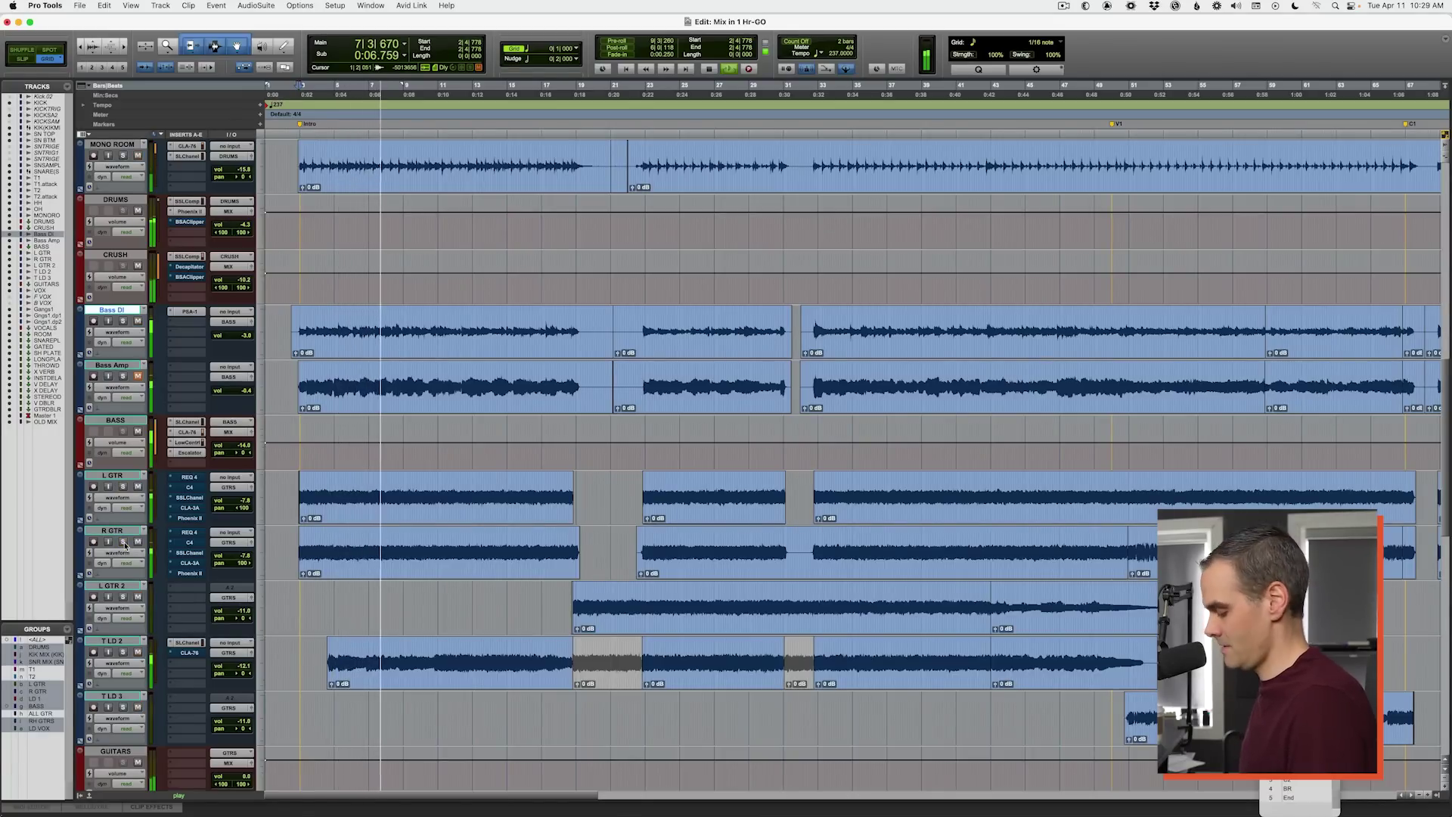
key(super+equal)
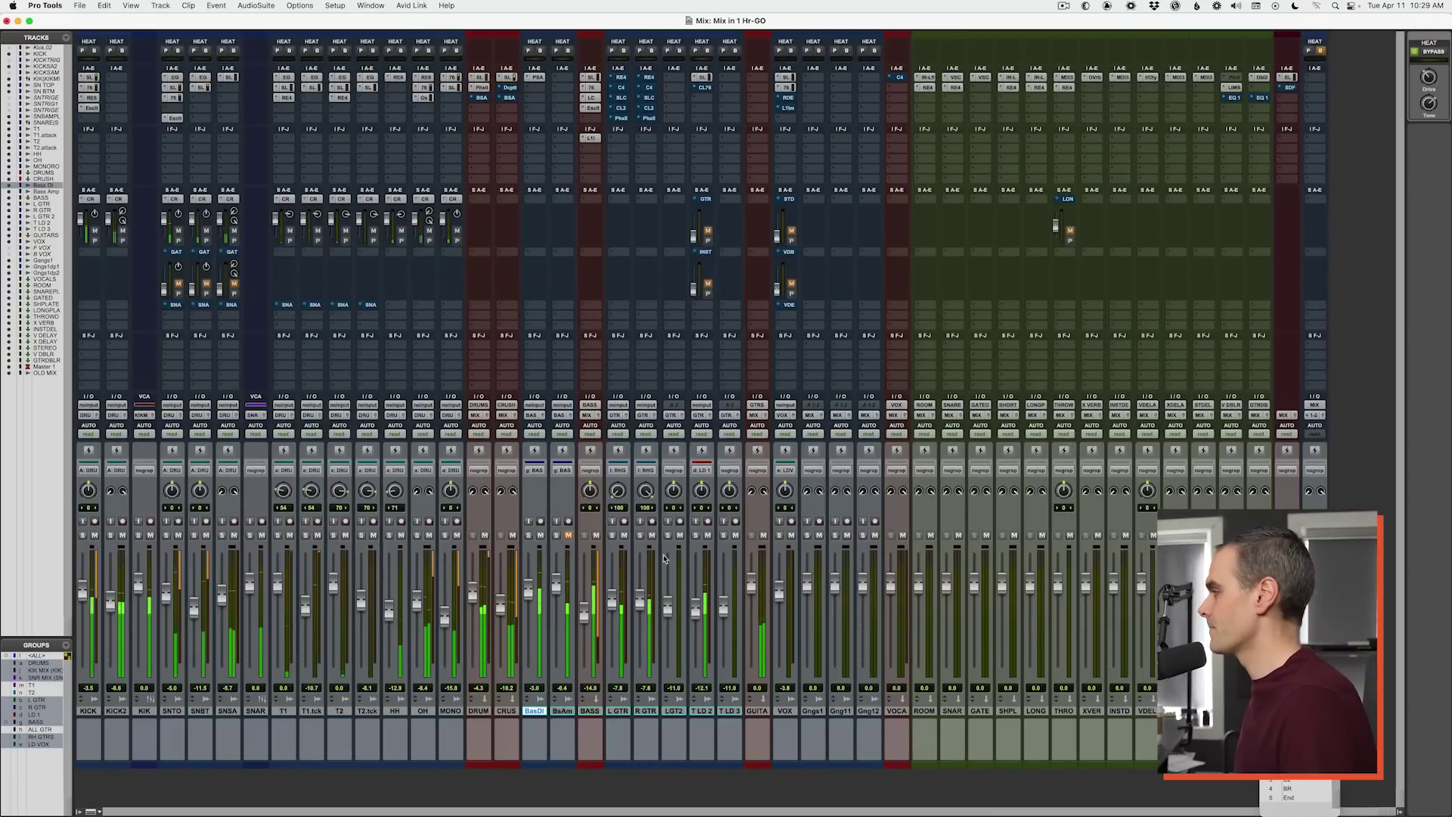
Step: On L GTR's SSLChannel, cut the low band about 2.5 dB at about 101 Hz and check the matching settings on R GTR
click(621, 98)
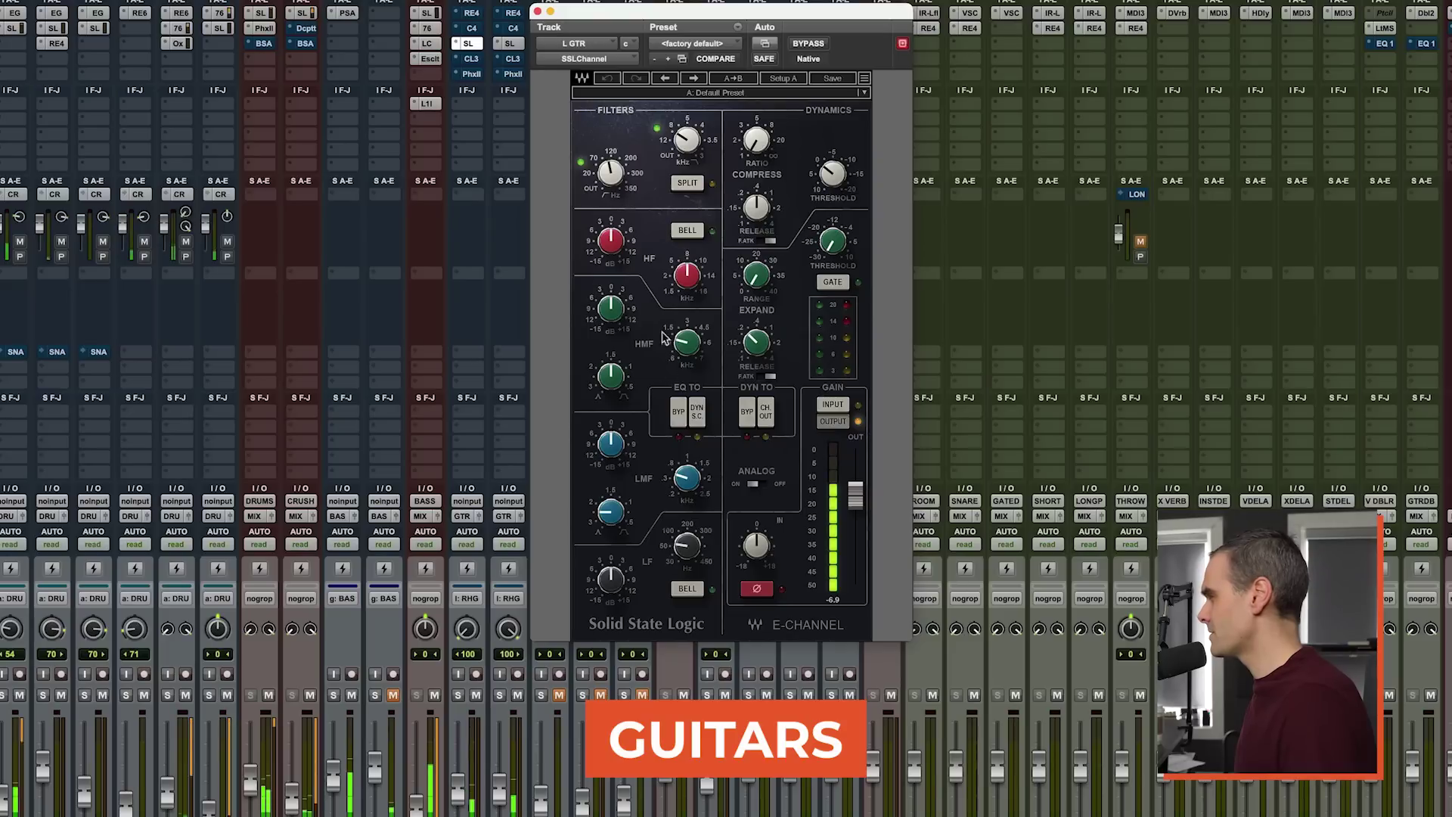
drag(686, 544, 686, 540)
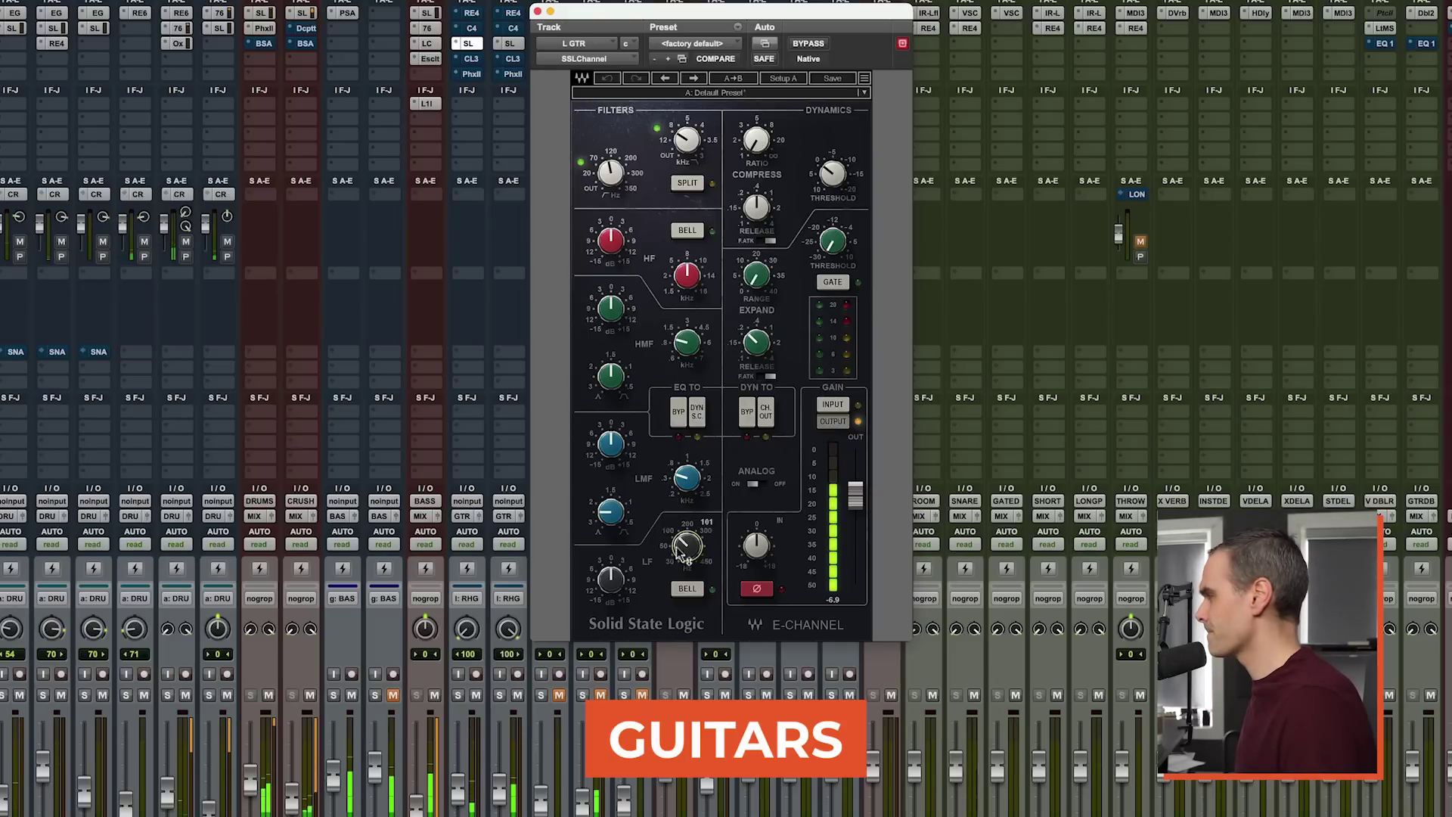
drag(619, 590, 618, 593)
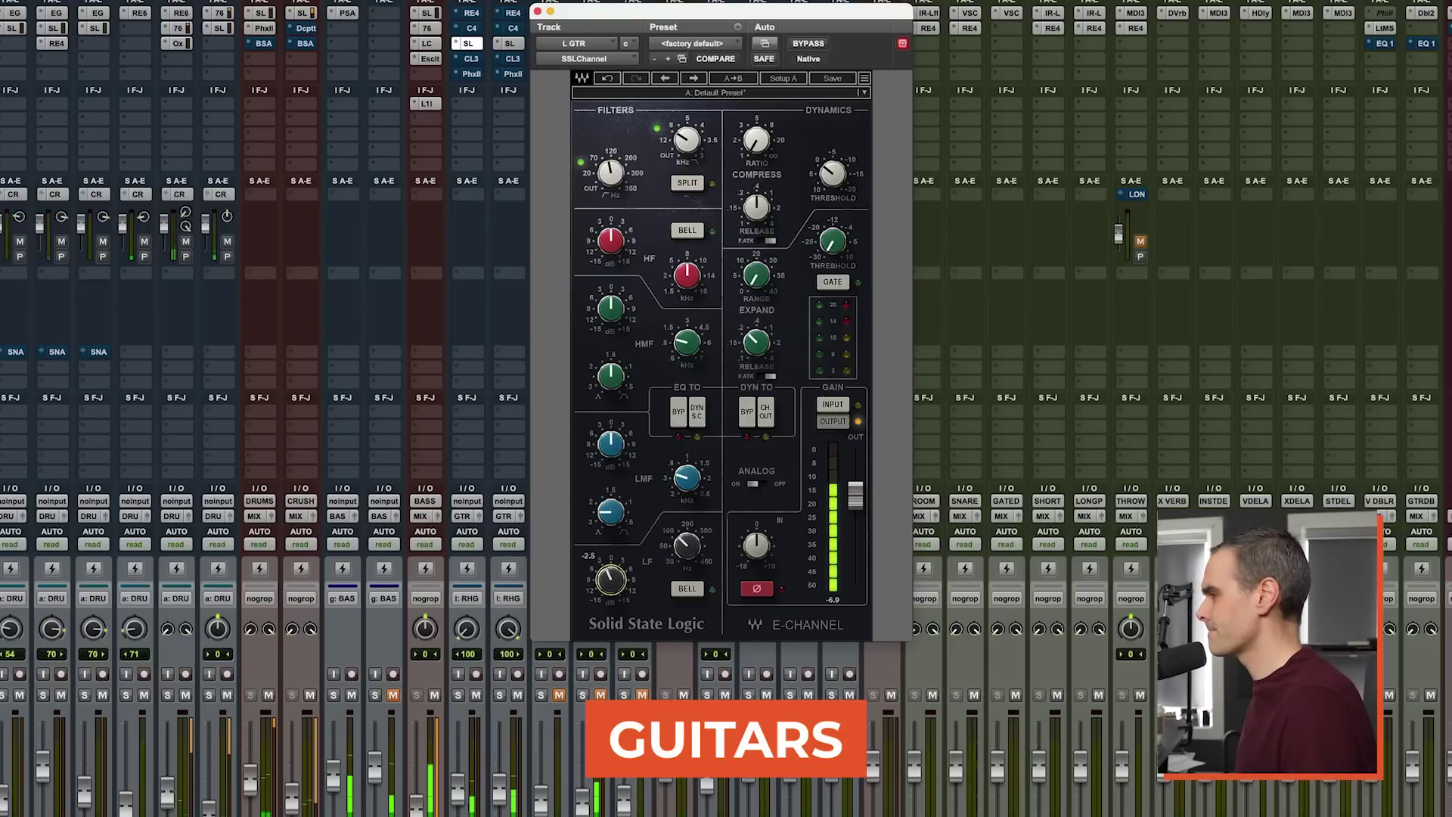
click(509, 45)
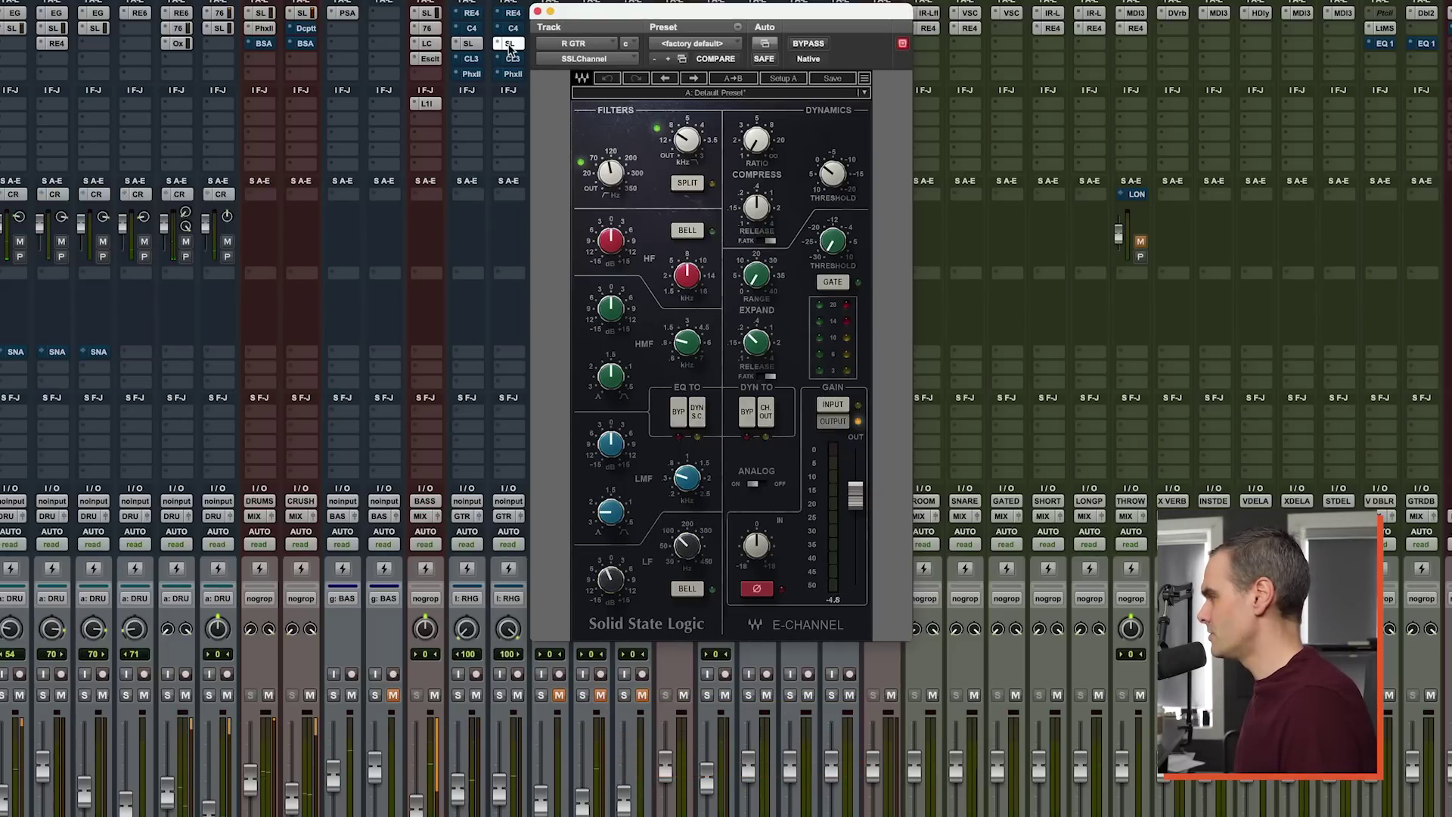
click(475, 44)
Step: Boost the high band on L GTR's SSLChannel, set its frequency to about 5.68 kHz, and ease the gain back to a slight boost
drag(734, 4, 819, 0)
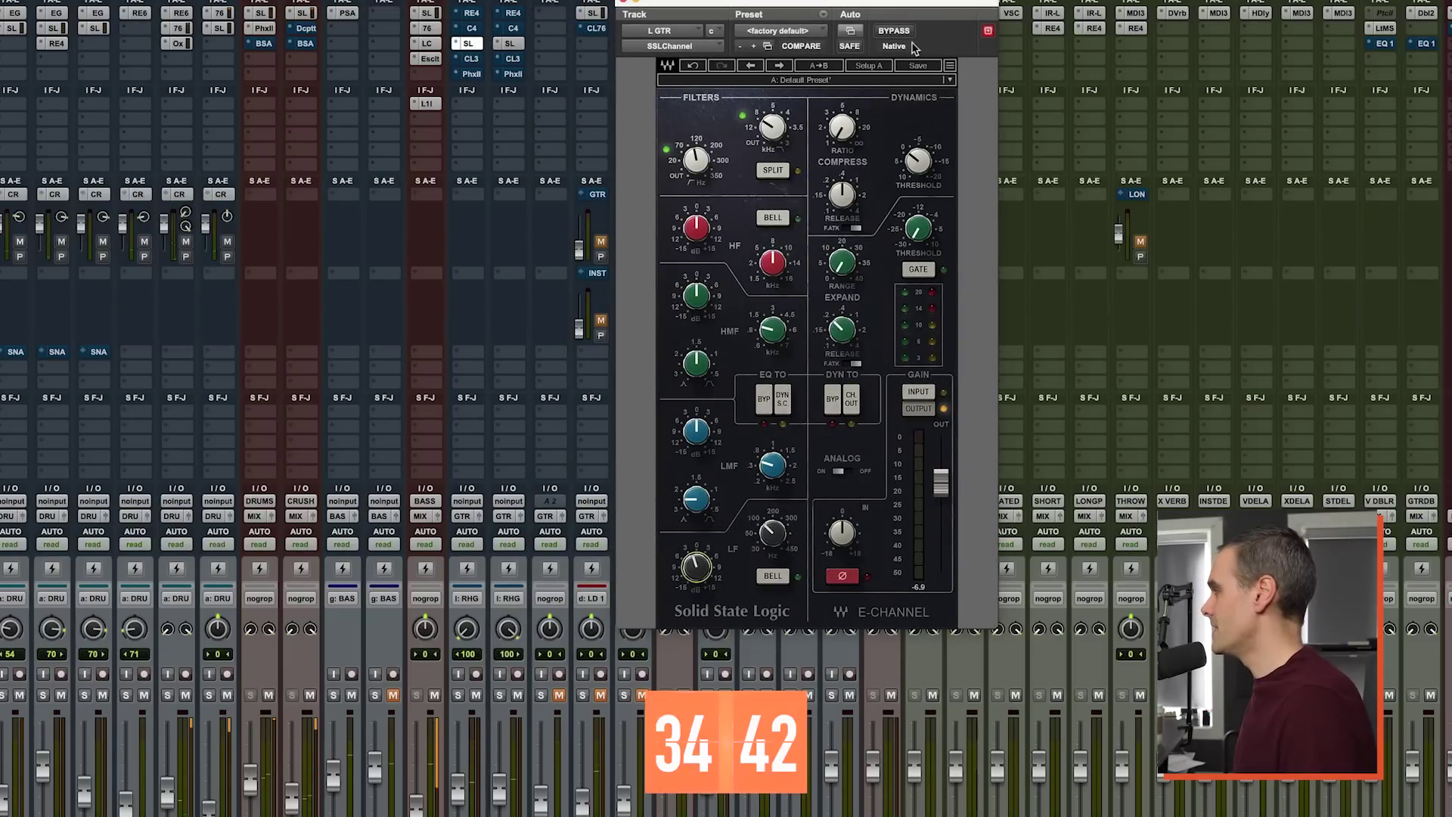
drag(901, 19, 875, 10)
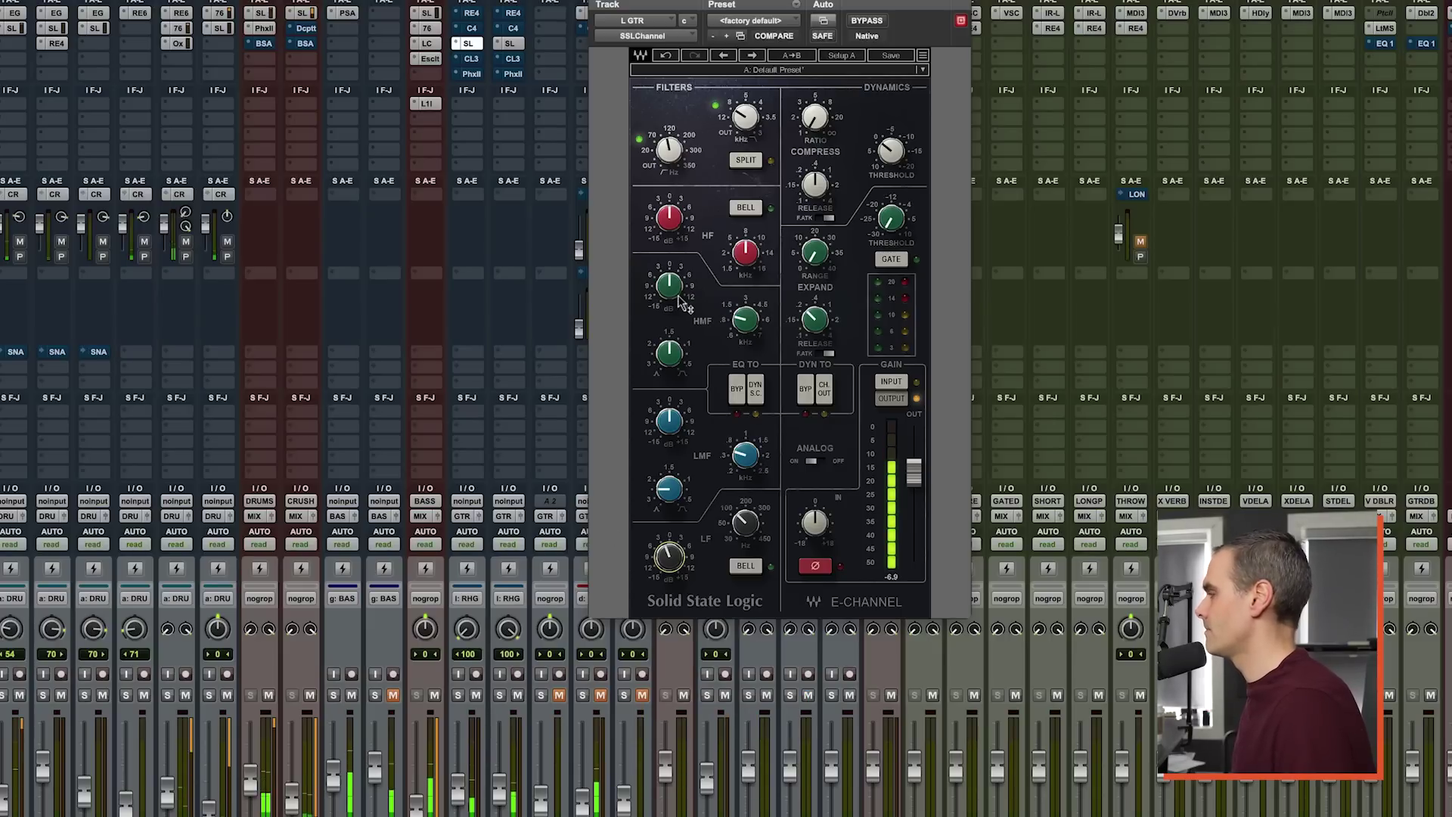
drag(680, 236, 675, 229)
drag(755, 261, 755, 256)
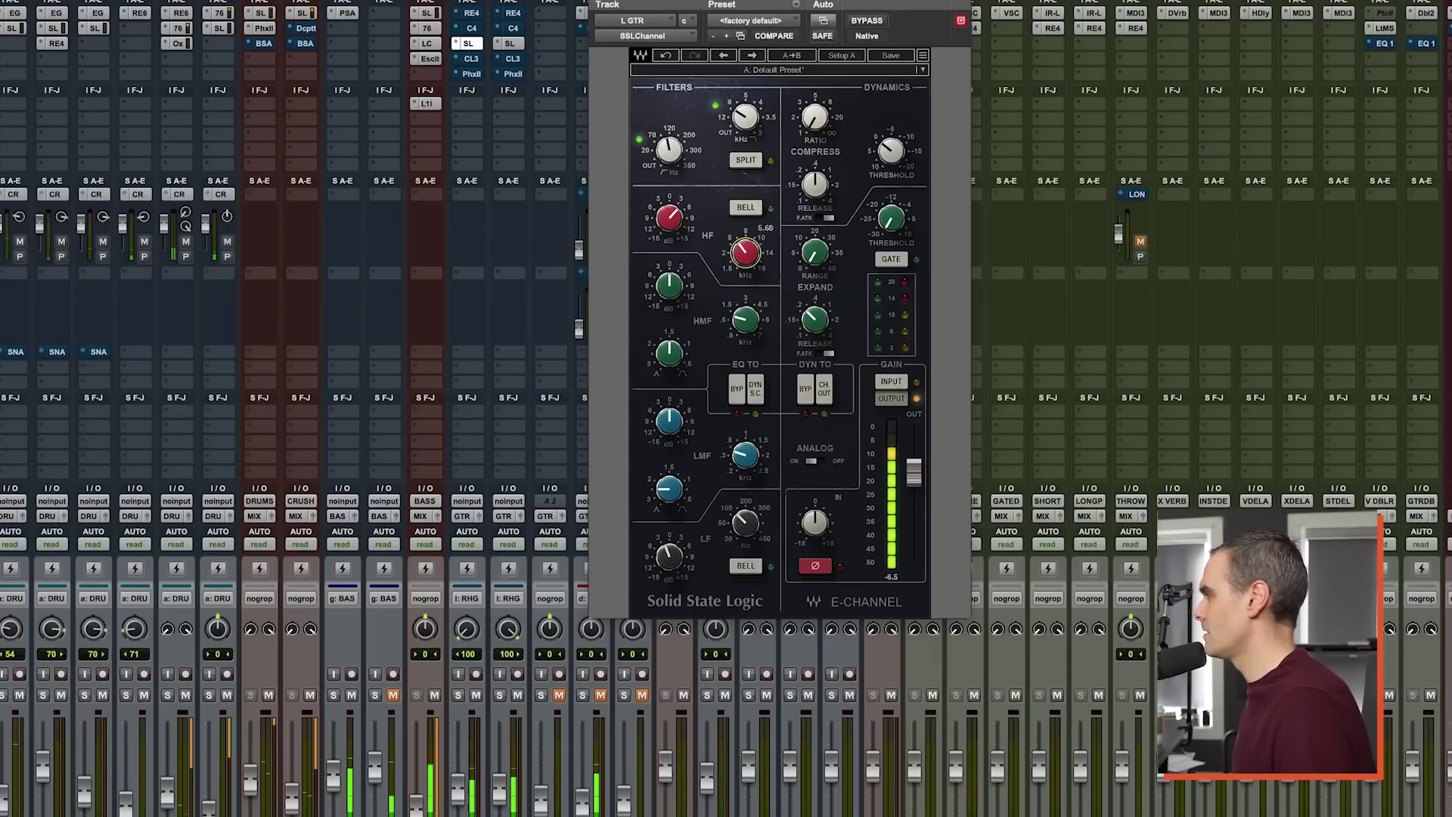
alt+click(679, 223)
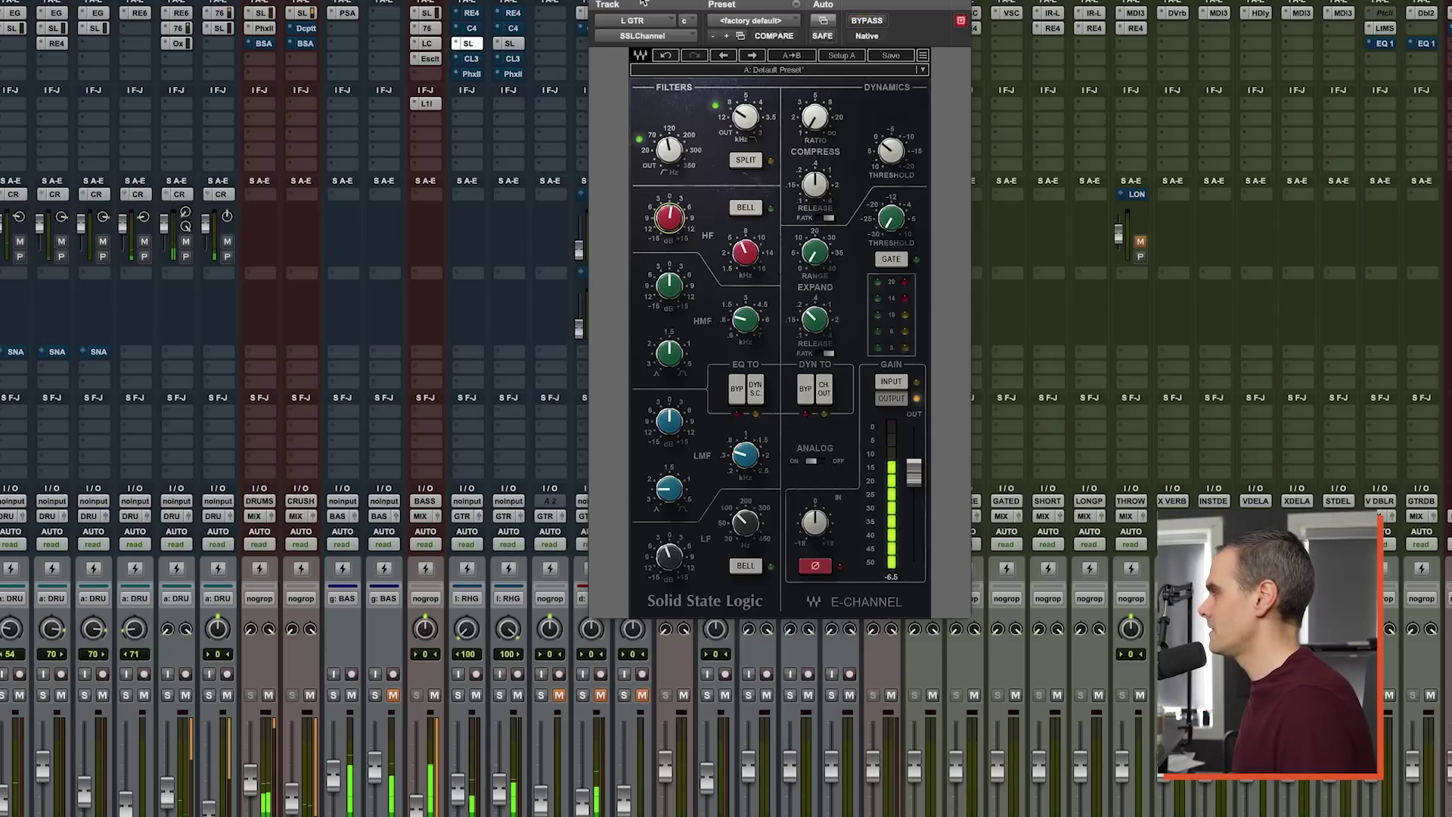
click(596, 1)
Step: Set L GTR's CLA-3A peak reduction to about 5.09, compare the compressor bypassed and active, and close it
click(470, 59)
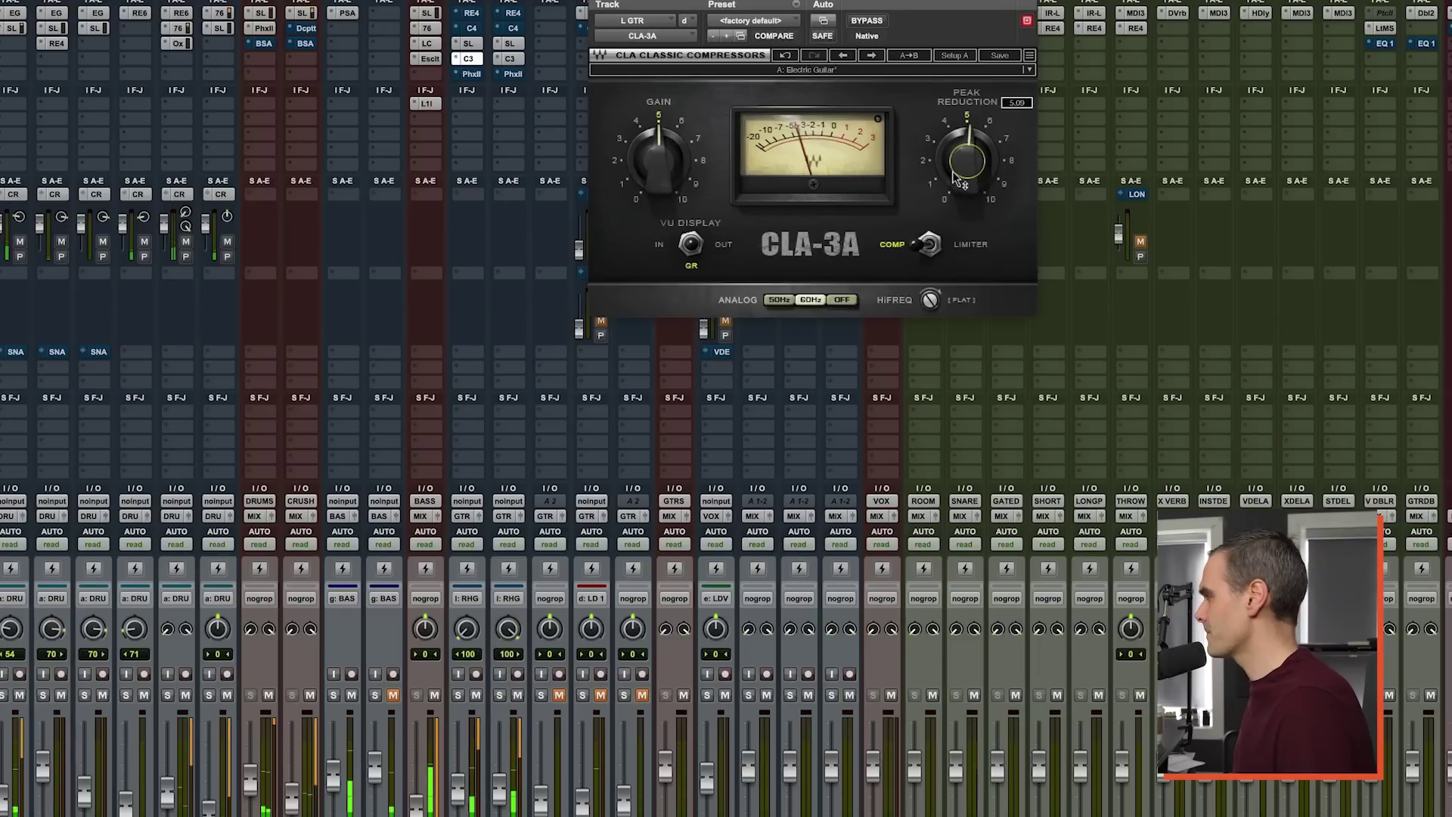
click(870, 23)
click(872, 23)
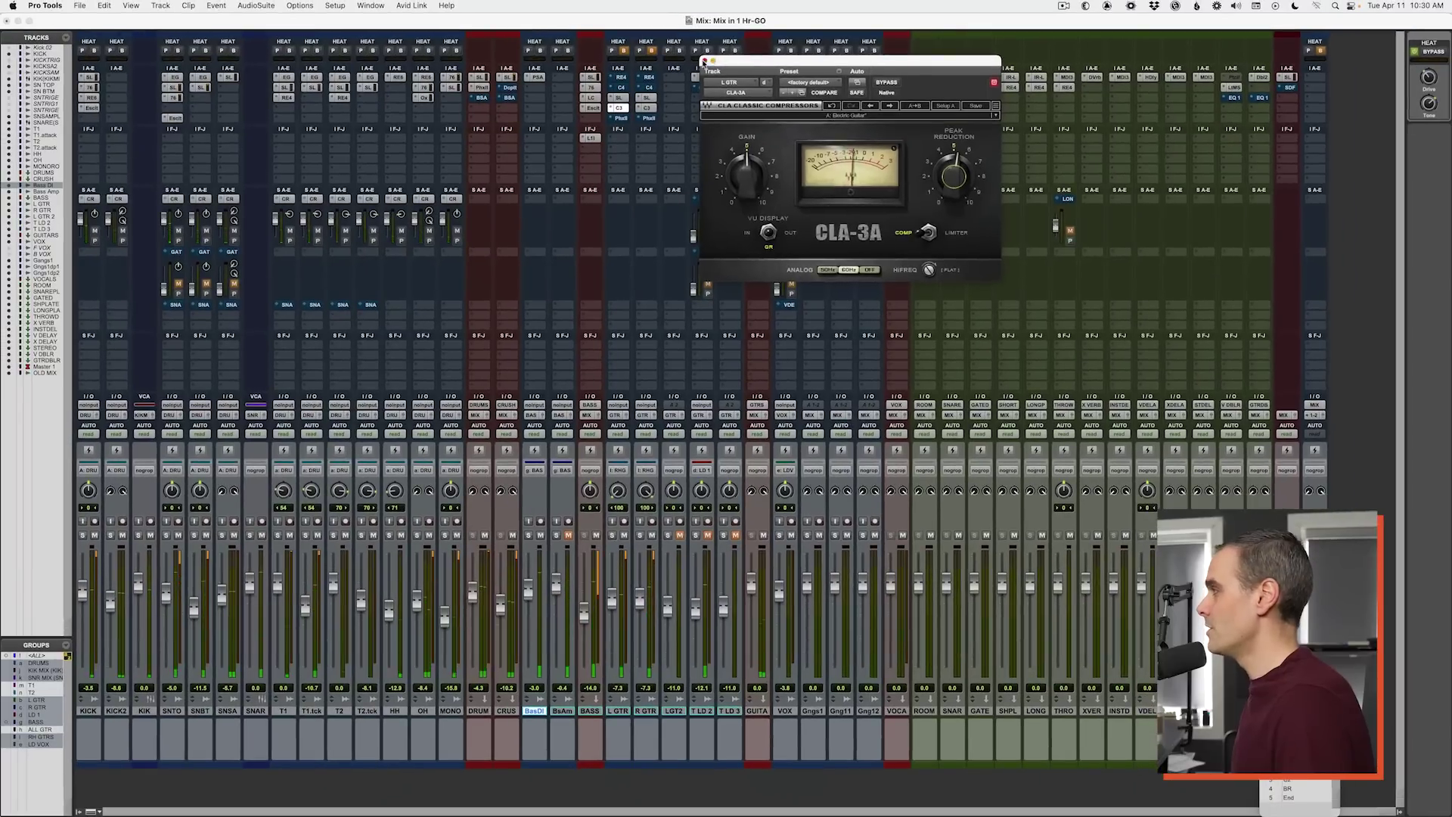
key(super+w)
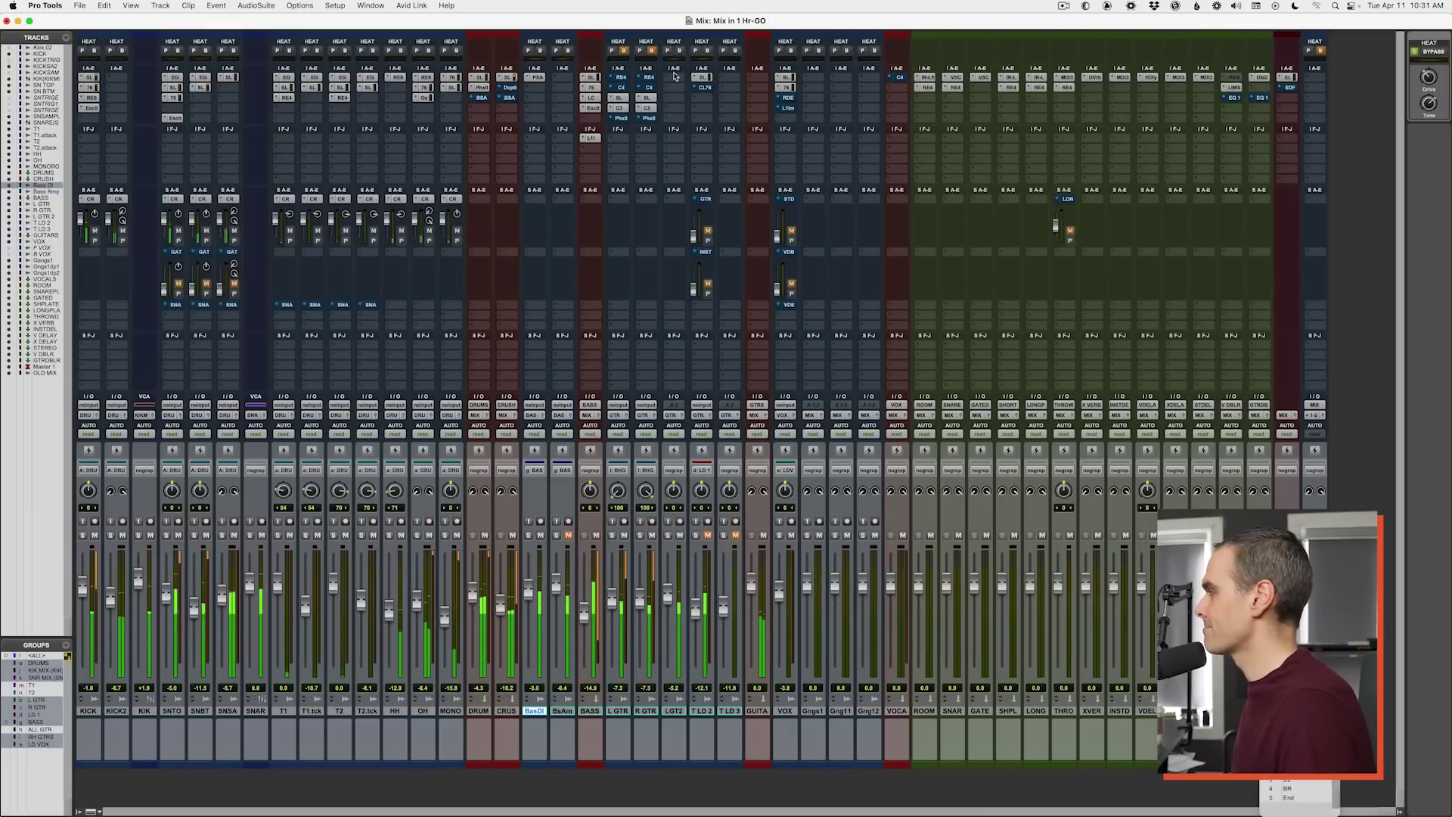
Step: Insert a mono SSLChannel plug-in on the L GTR 2 track's first insert slot
click(676, 81)
mouse_move(715, 78)
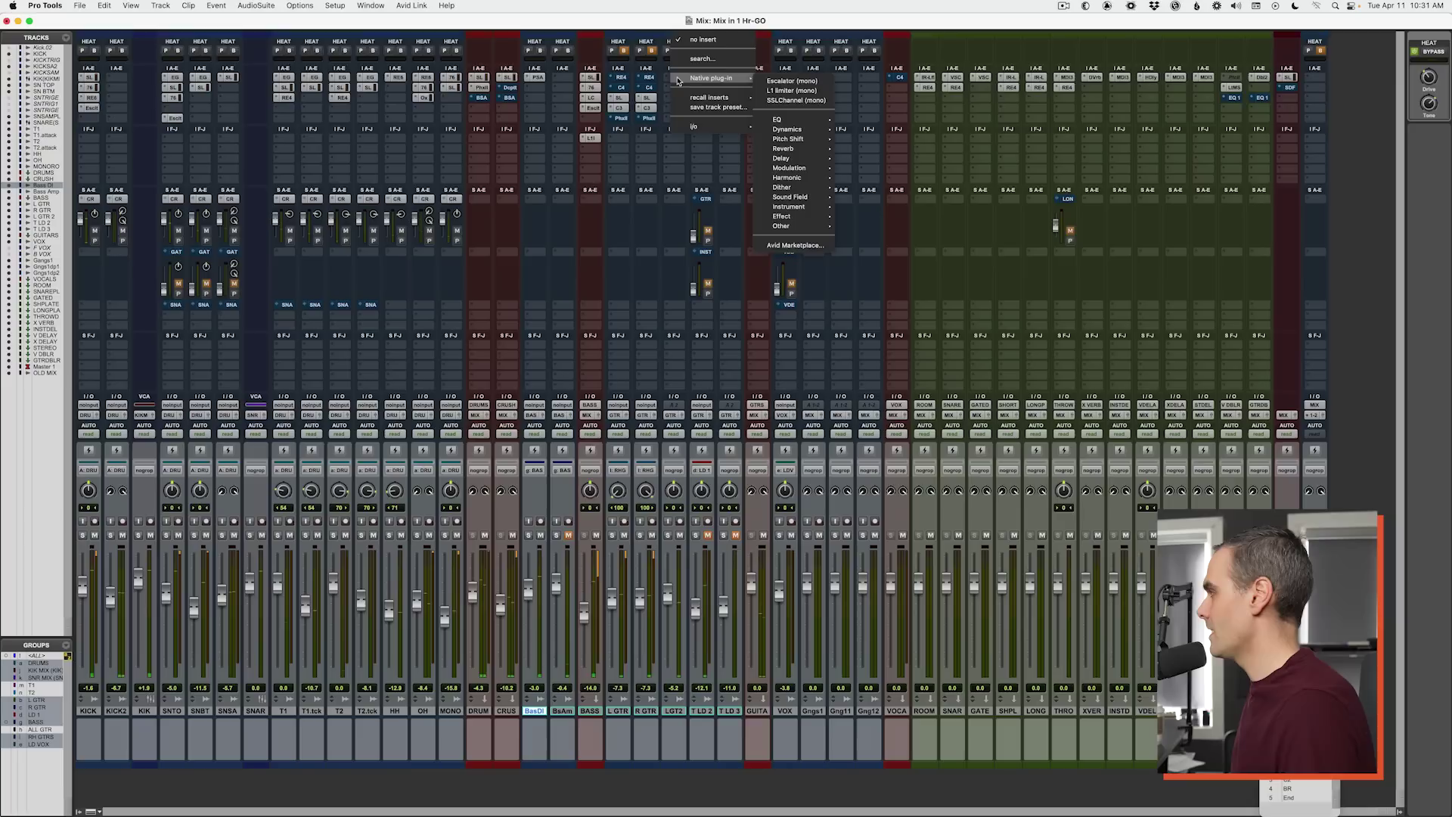
click(790, 101)
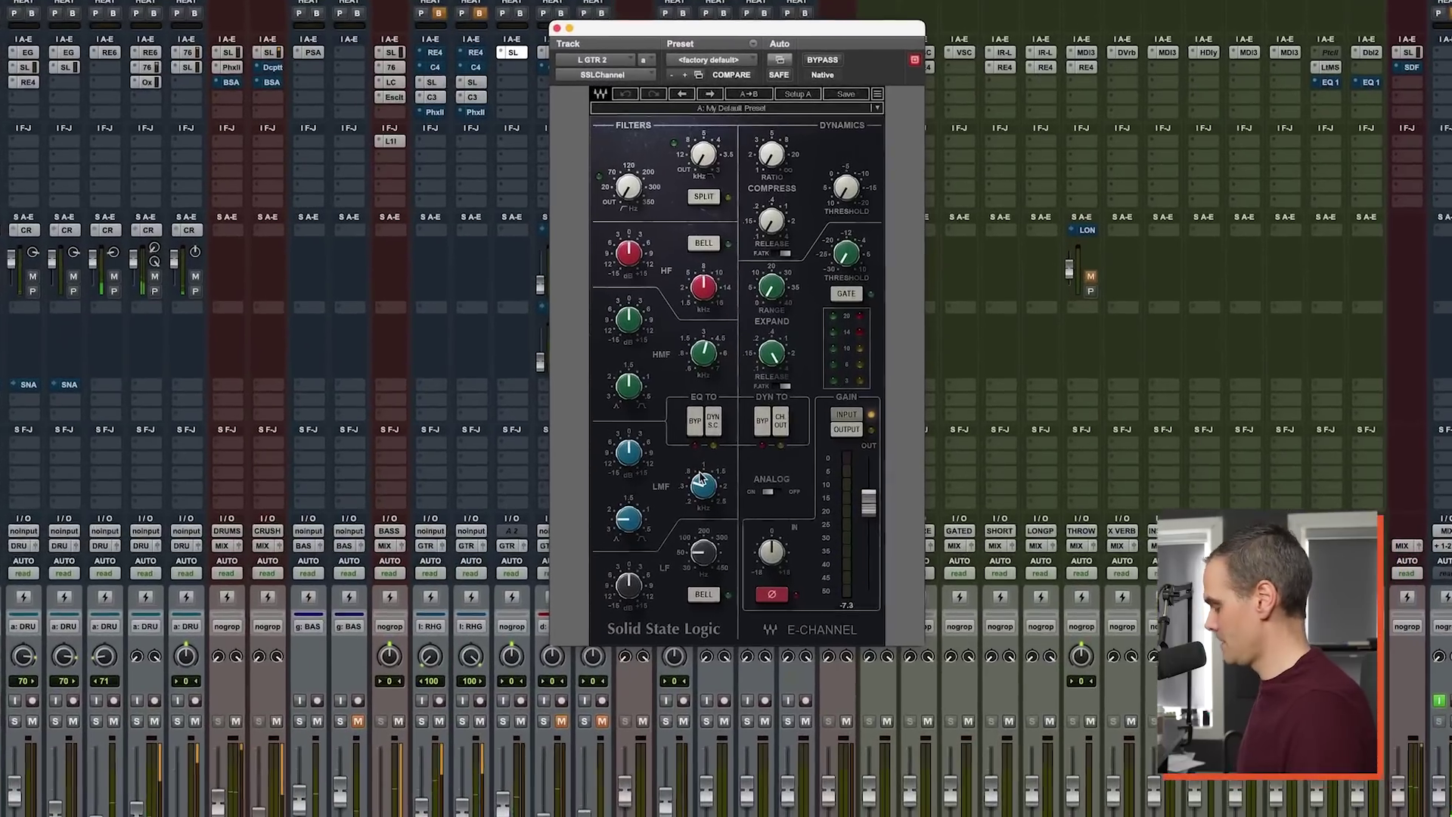
mouse_move(802, 369)
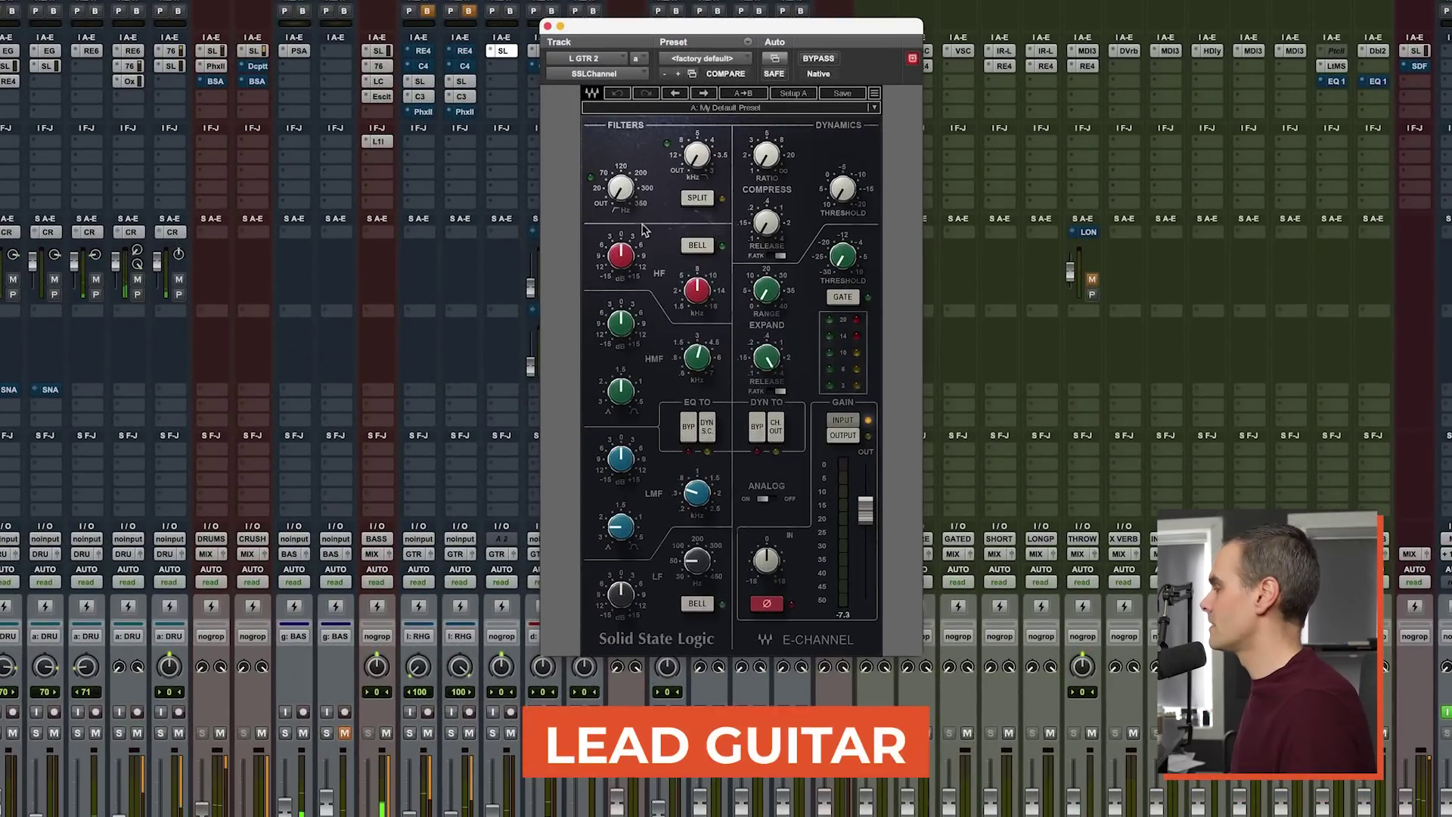
Step: On L GTR 2's SSLChannel, raise the high-pass filter and cut the low band with a bell curve
drag(621, 195, 622, 219)
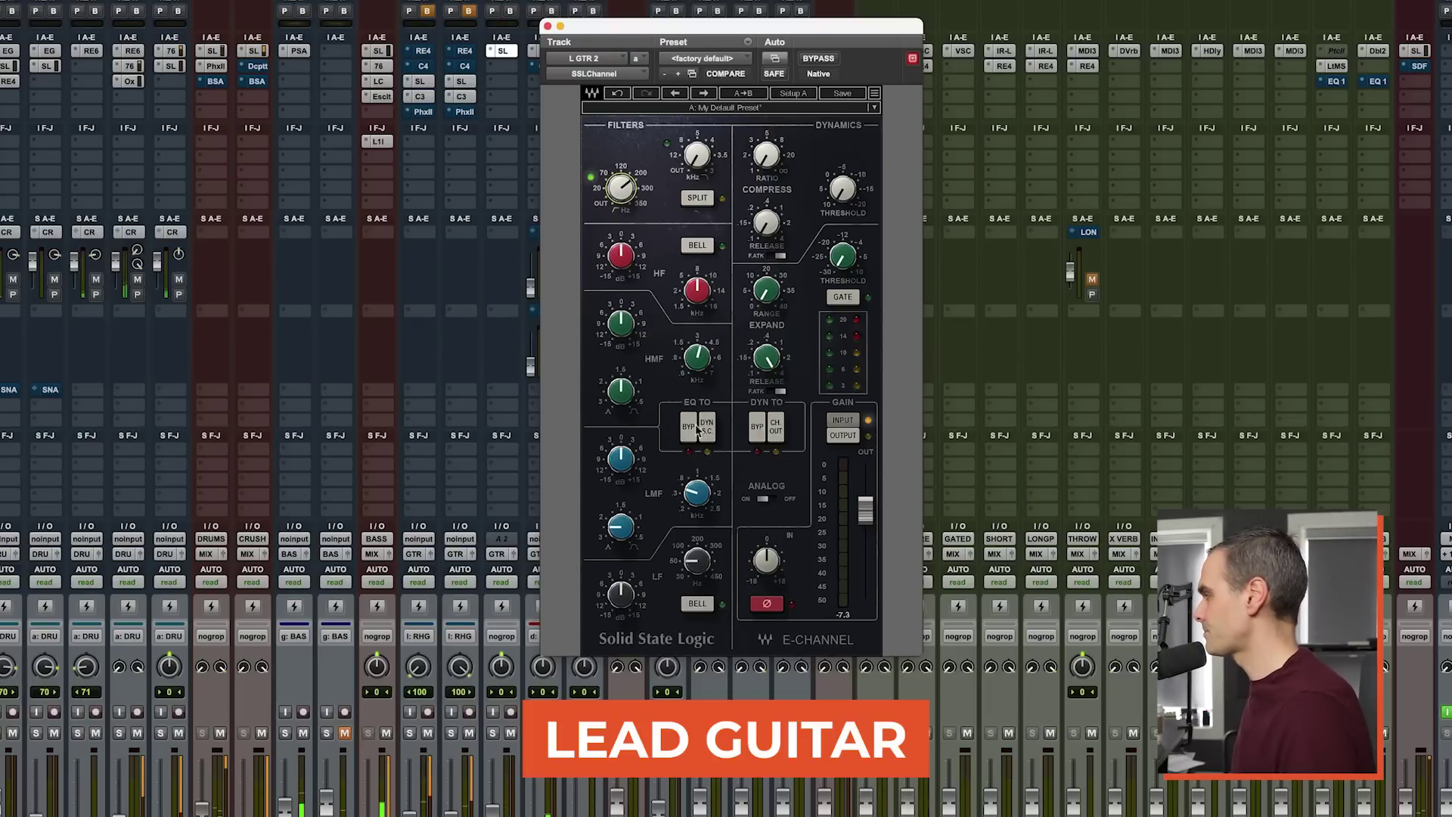
drag(620, 592, 620, 597)
click(688, 606)
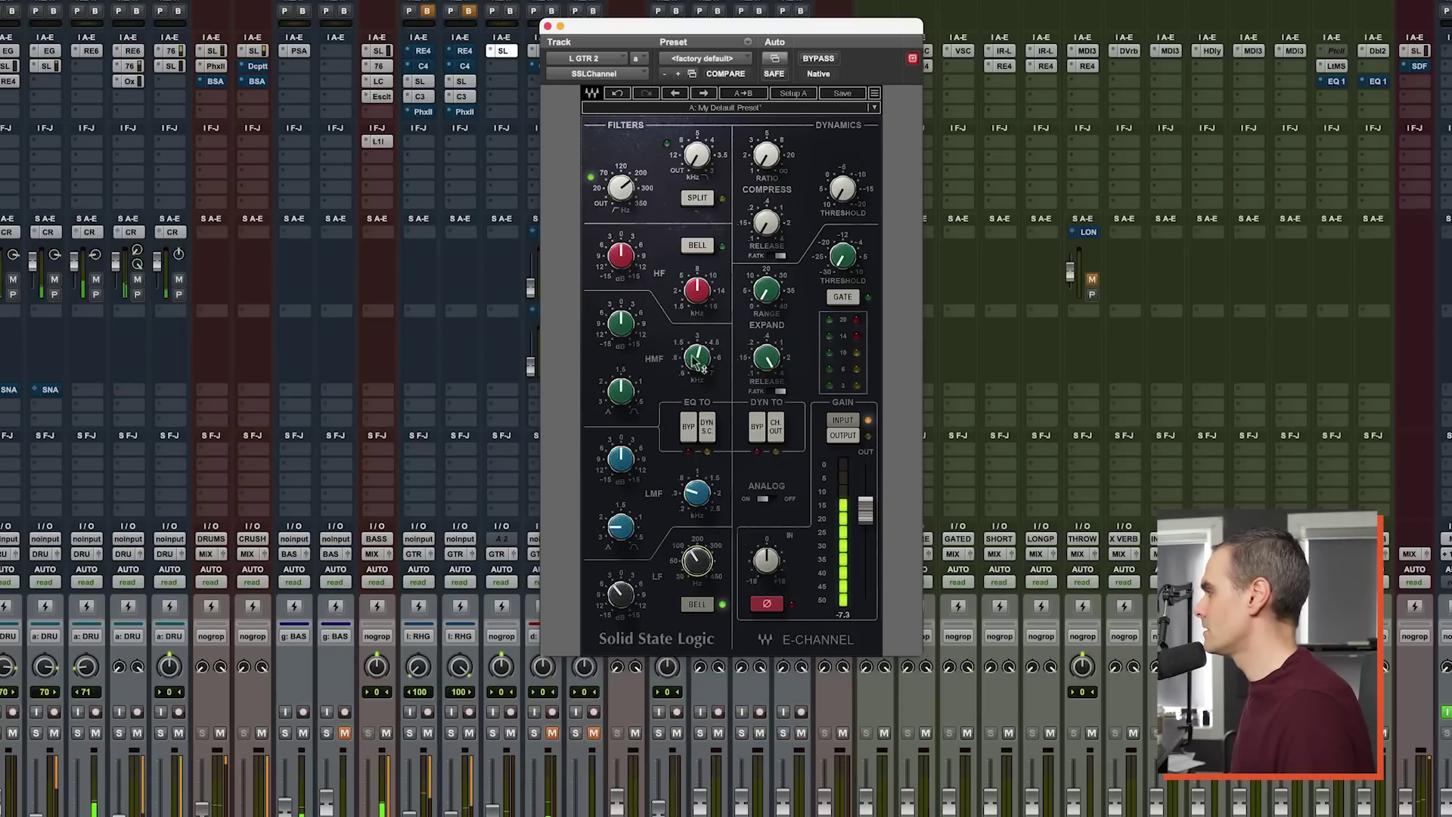
Step: Boost the high band on L GTR 2's SSLChannel about 2.5 dB at about 5.32 kHz
drag(628, 264, 628, 259)
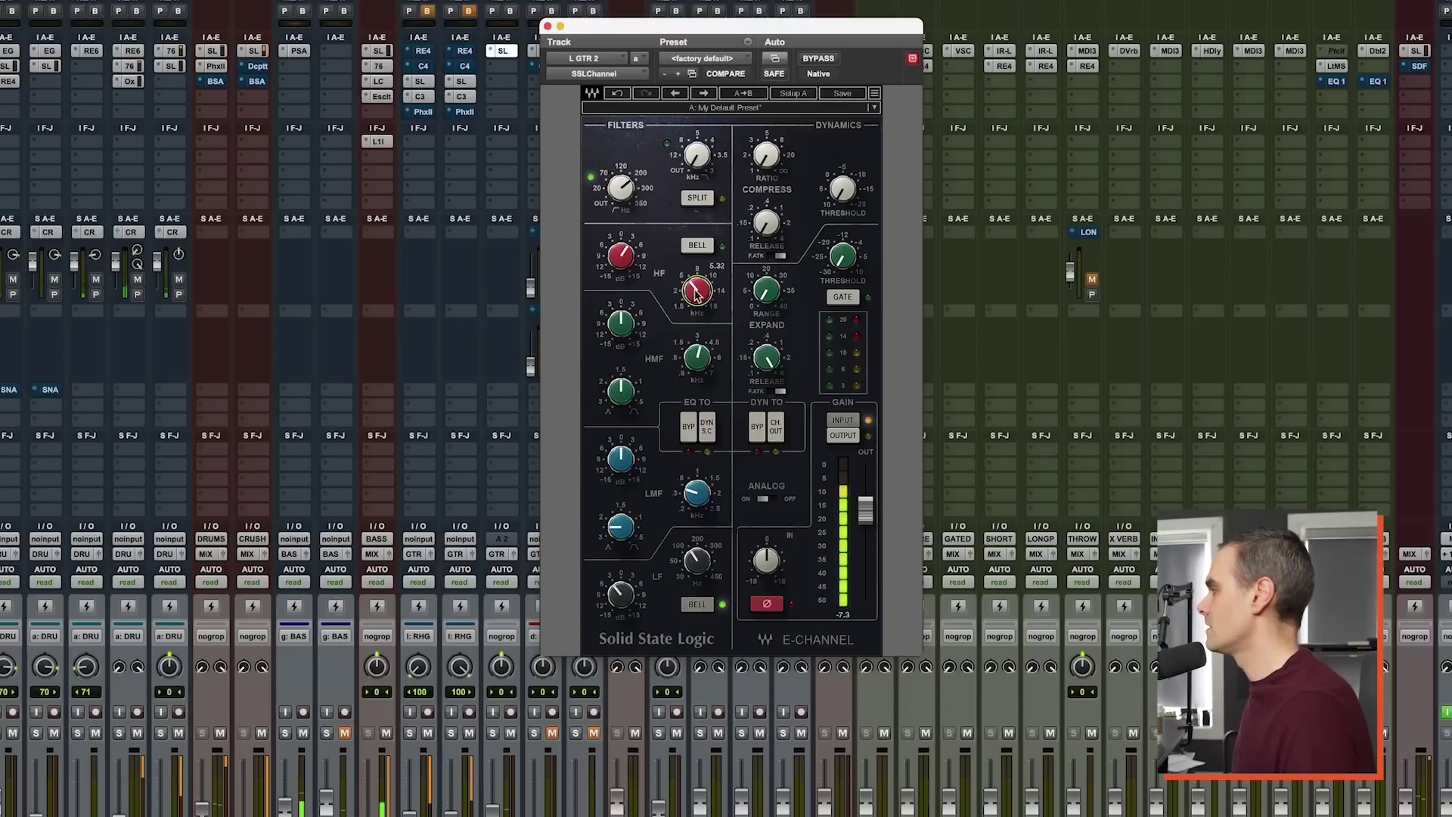
drag(630, 263, 630, 260)
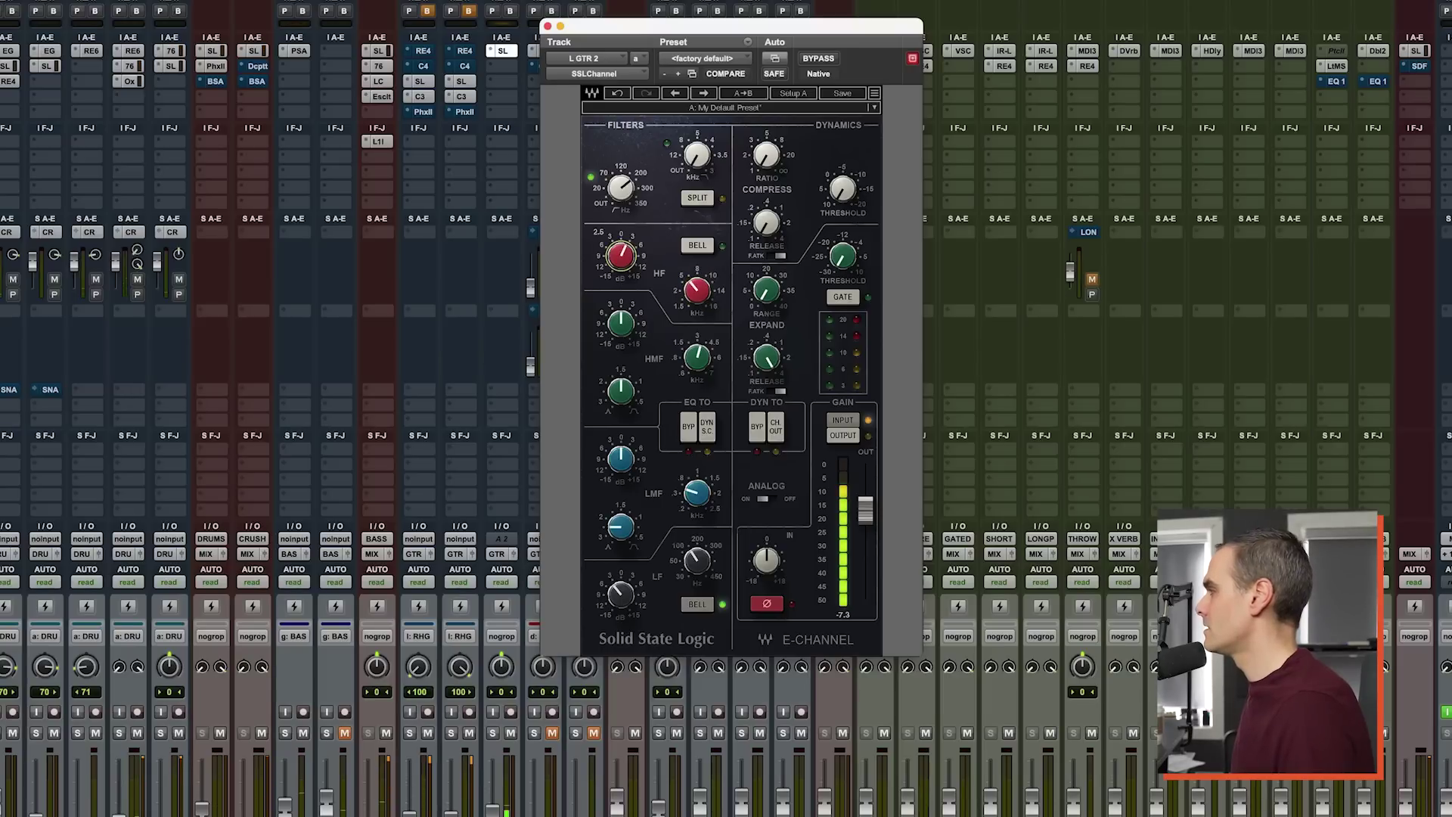
Step: Place a REQ 4 ahead of the SSLChannel on L GTR 2 and cut its band 5 by 3.1 dB at 3668 Hz
mouse_move(503, 51)
mouse_down()
mouse_move(504, 66)
mouse_move(503, 53)
mouse_up()
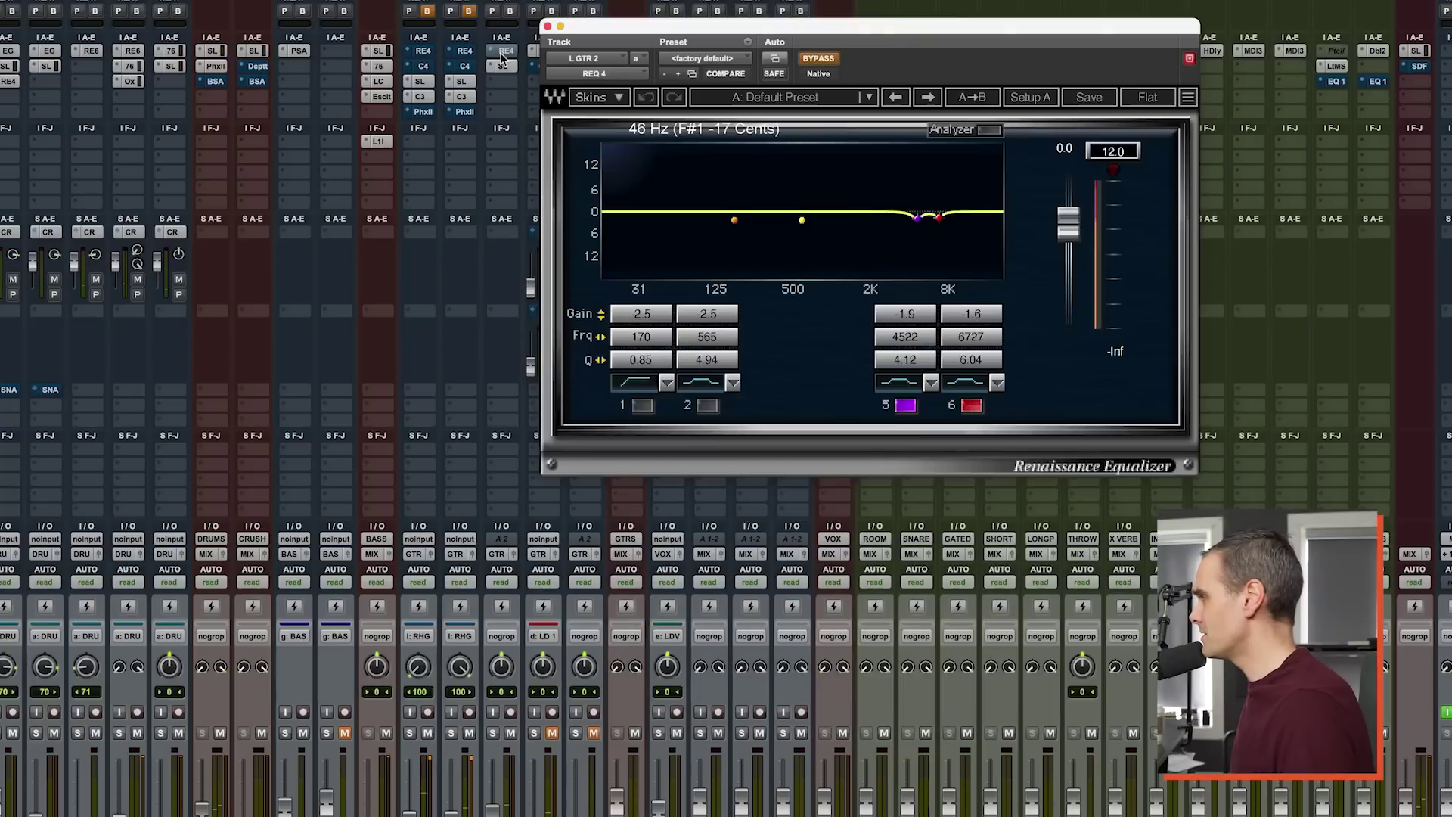
click(972, 406)
mouse_move(906, 314)
mouse_down()
mouse_move(905, 295)
mouse_move(892, 336)
mouse_move(913, 367)
mouse_move(914, 339)
mouse_up()
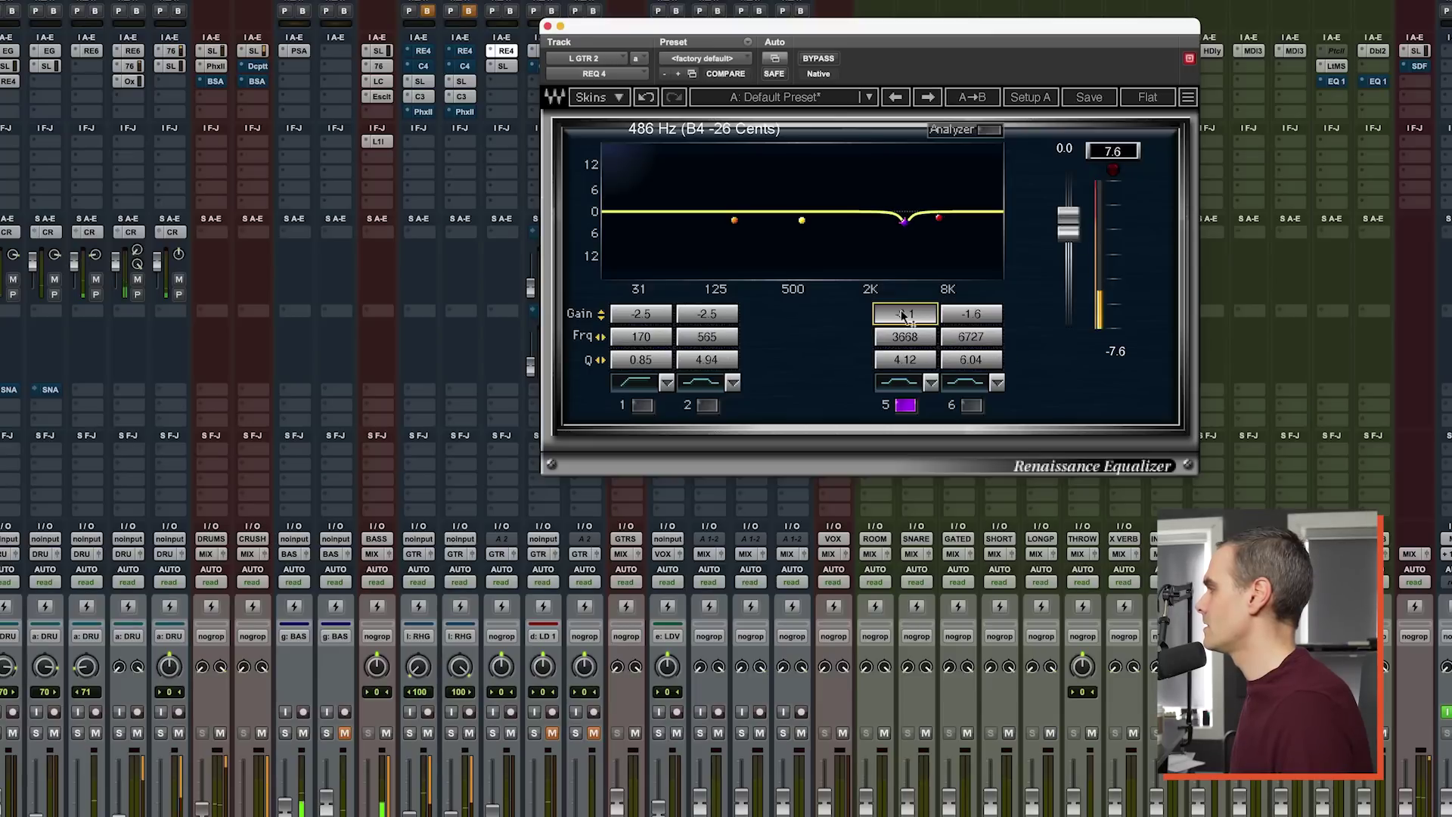
Step: Sweep band 6 of L GTR 2's REQ 4 with a boost, then cut it 2.5 dB at 5263 Hz
click(906, 406)
click(972, 406)
mouse_move(977, 321)
mouse_down()
mouse_move(977, 303)
mouse_move(958, 336)
mouse_up()
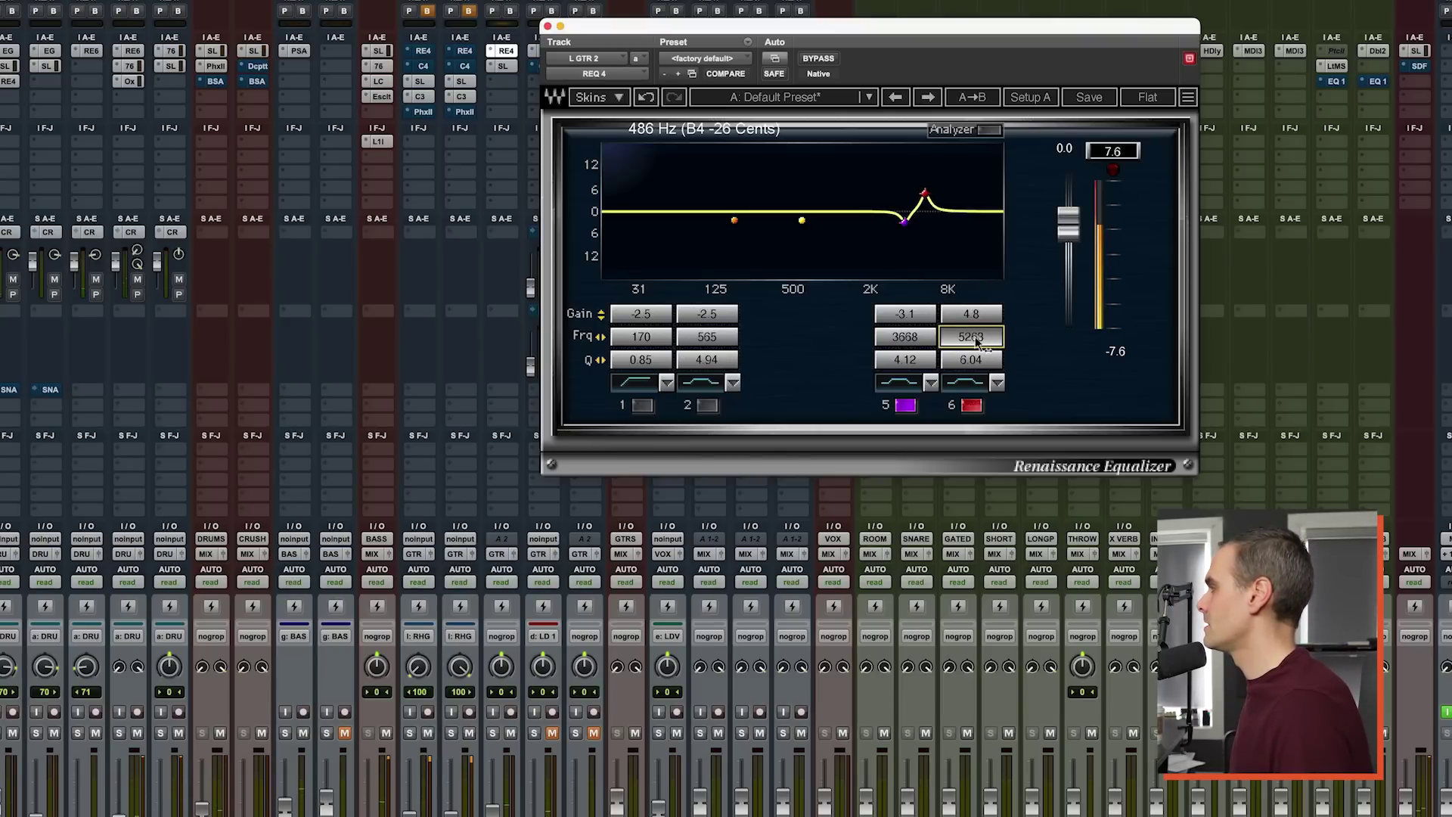
alt+click(983, 318)
key(Down)
key(Down)
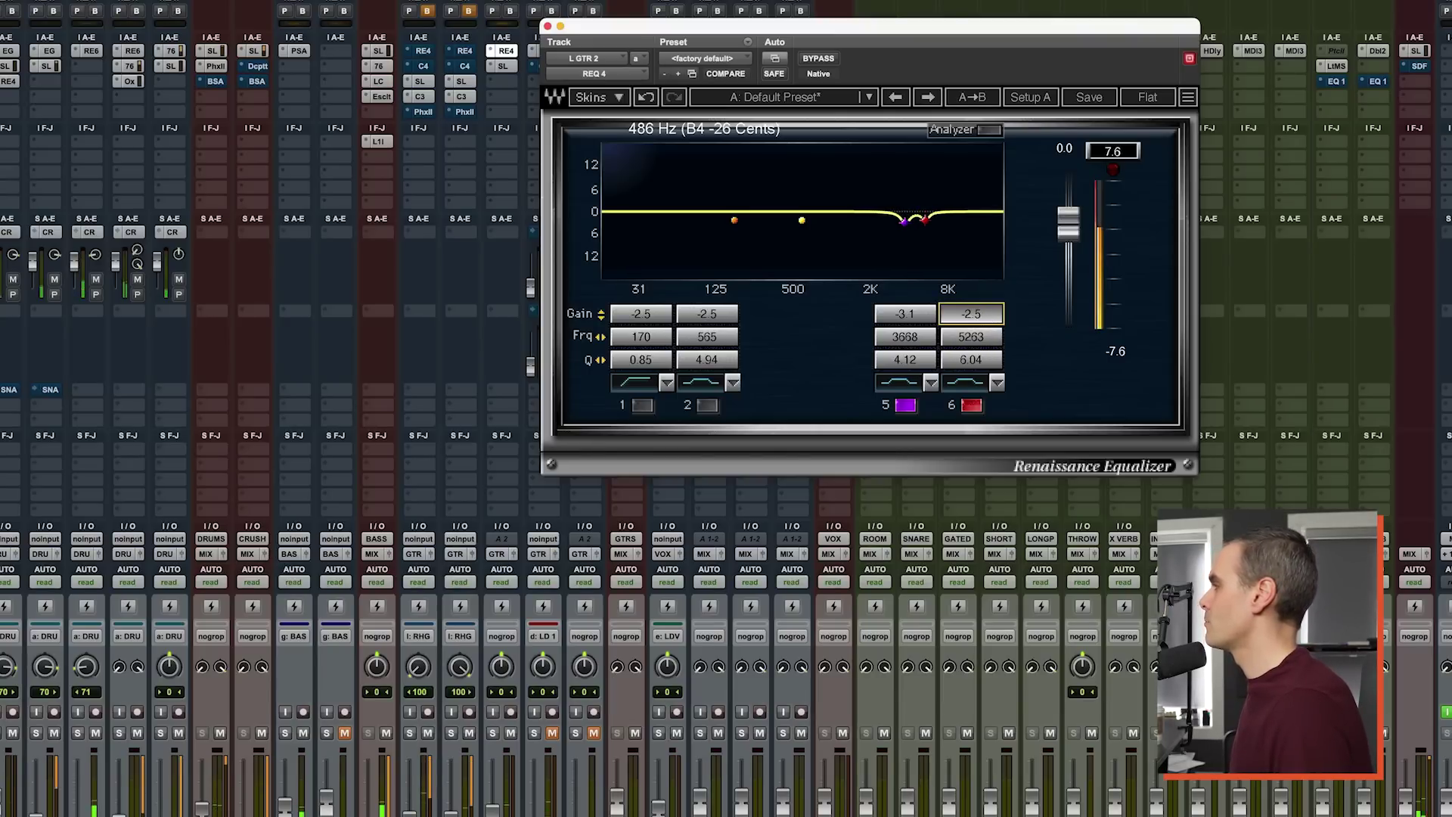
Step: Compare L GTR 2's REQ 4 bypassed and active, and close it
click(818, 60)
click(817, 60)
click(548, 27)
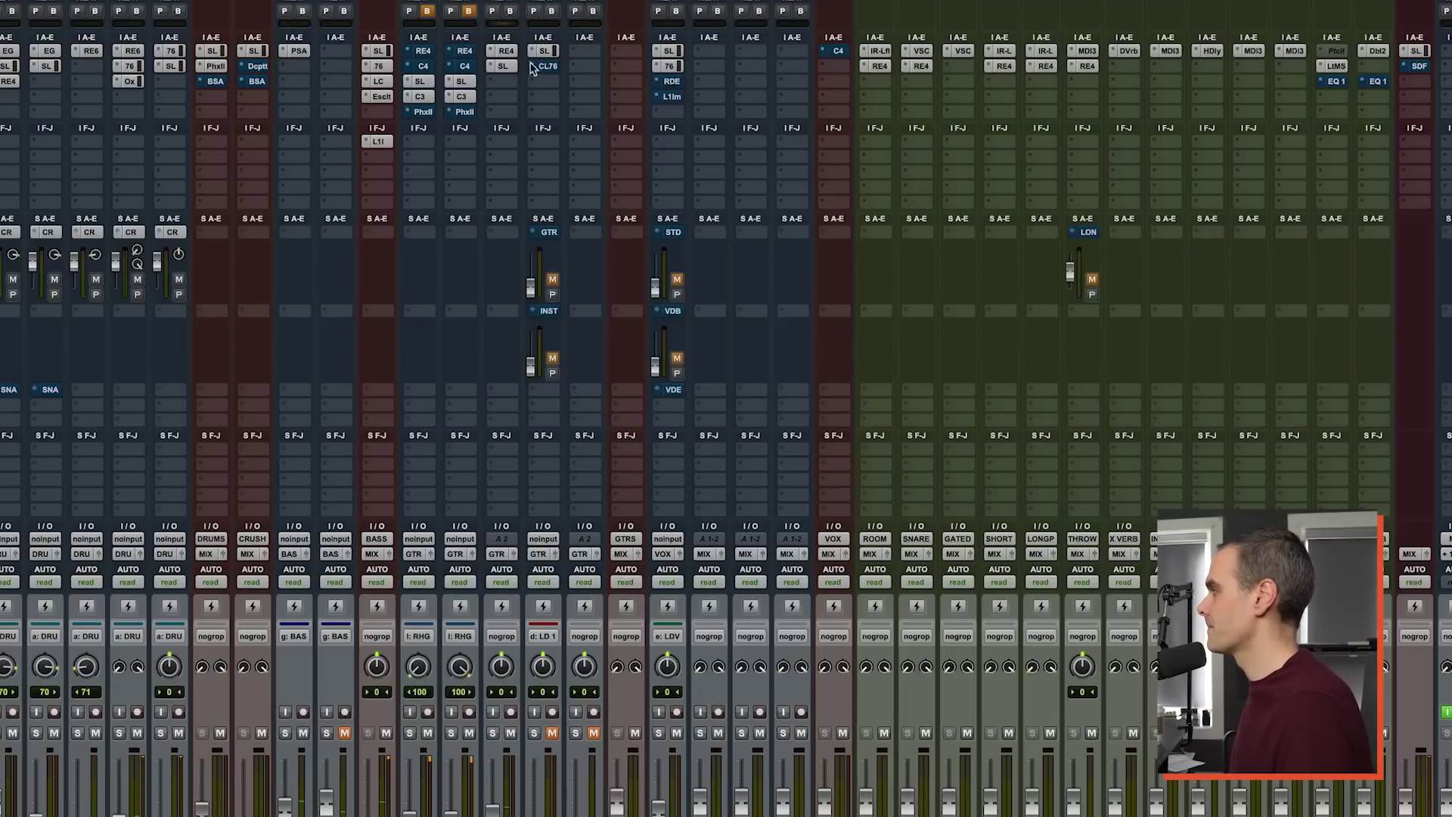
Step: Sweep the boosted high-mid band on L GTR 2's SSLChannel, settle on a slight boost at a lower frequency, and close the plug-in
click(509, 66)
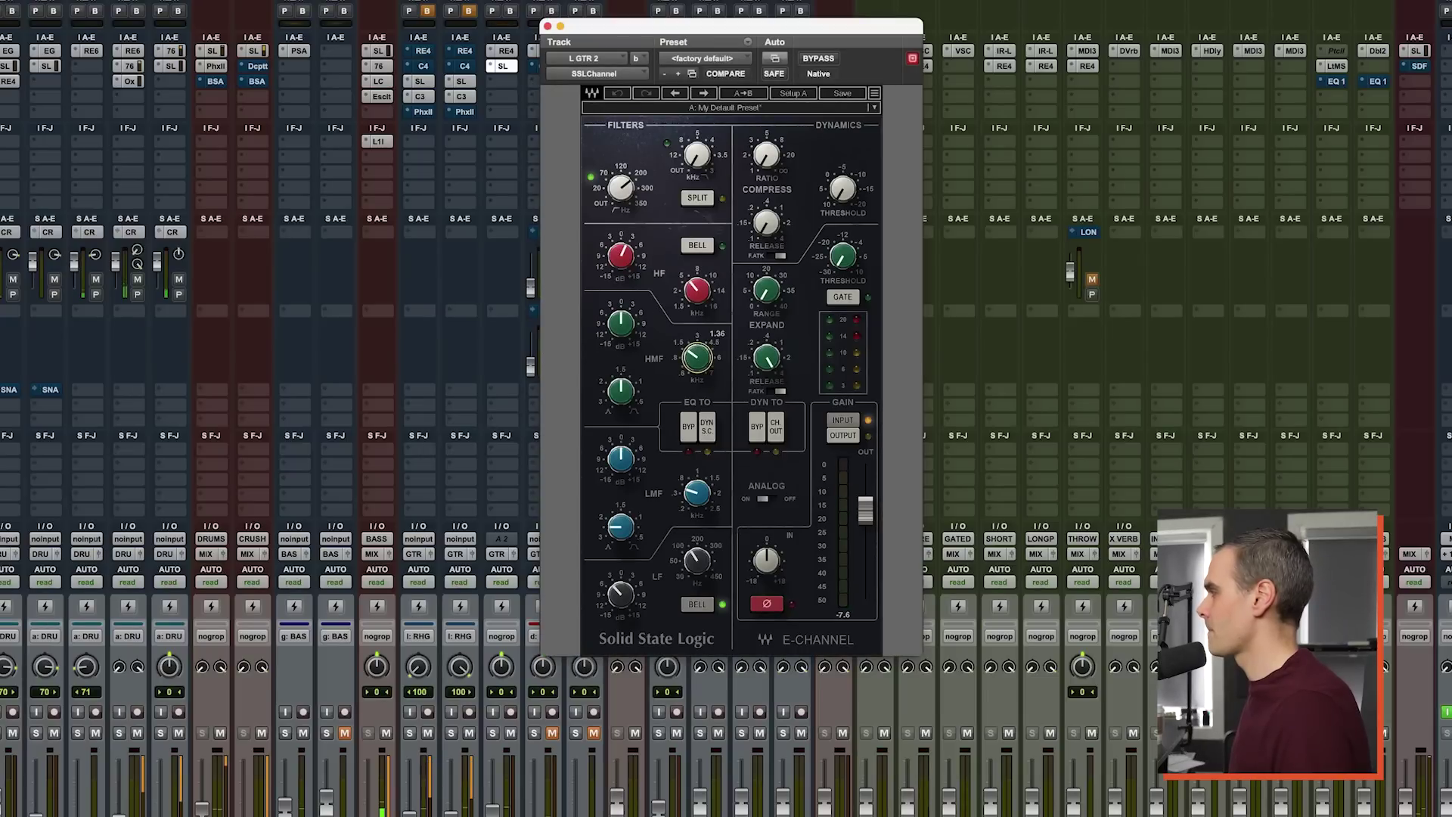
drag(621, 324, 621, 320)
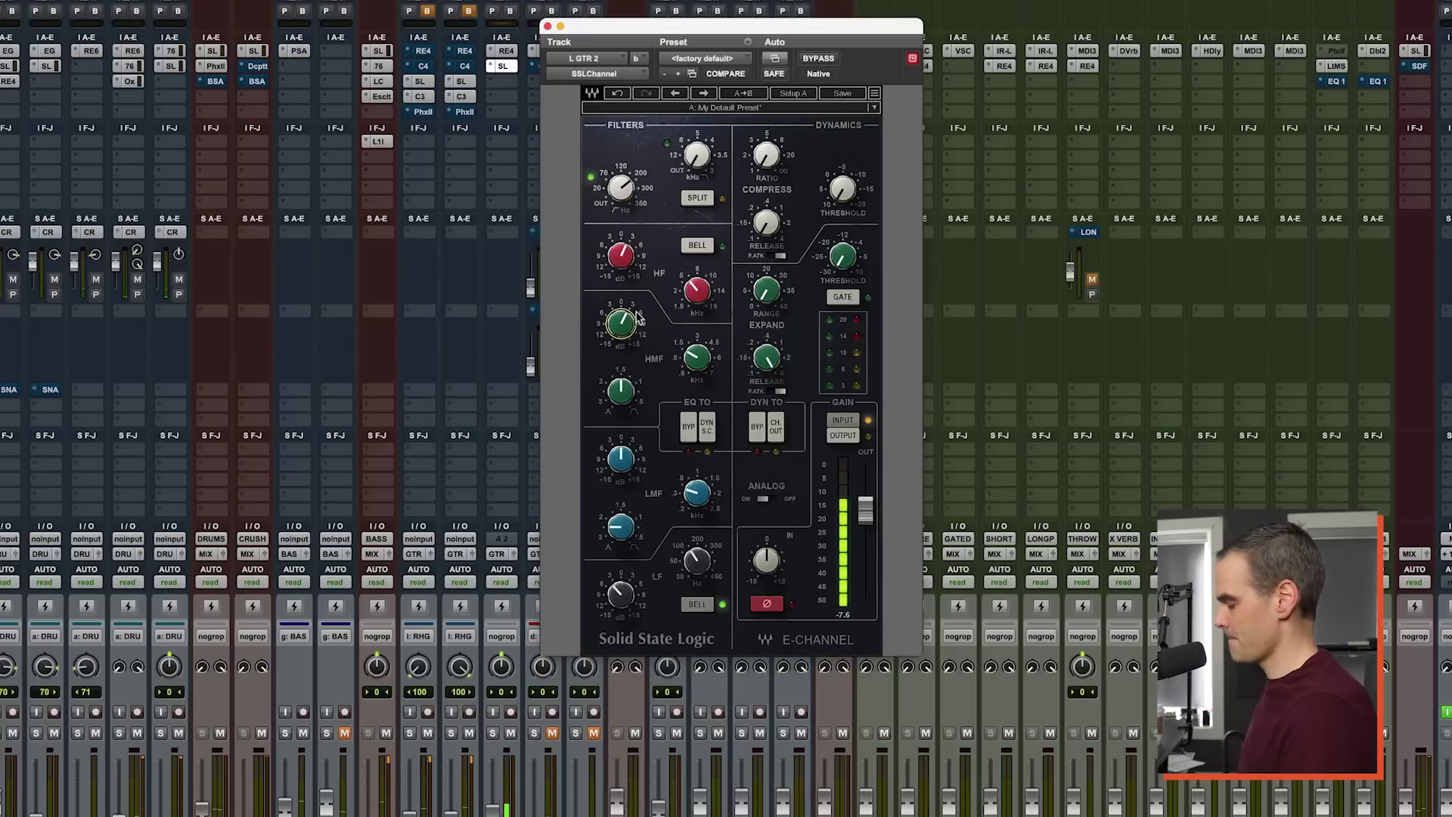
key(super+equal)
scroll(547, 804, up, 2)
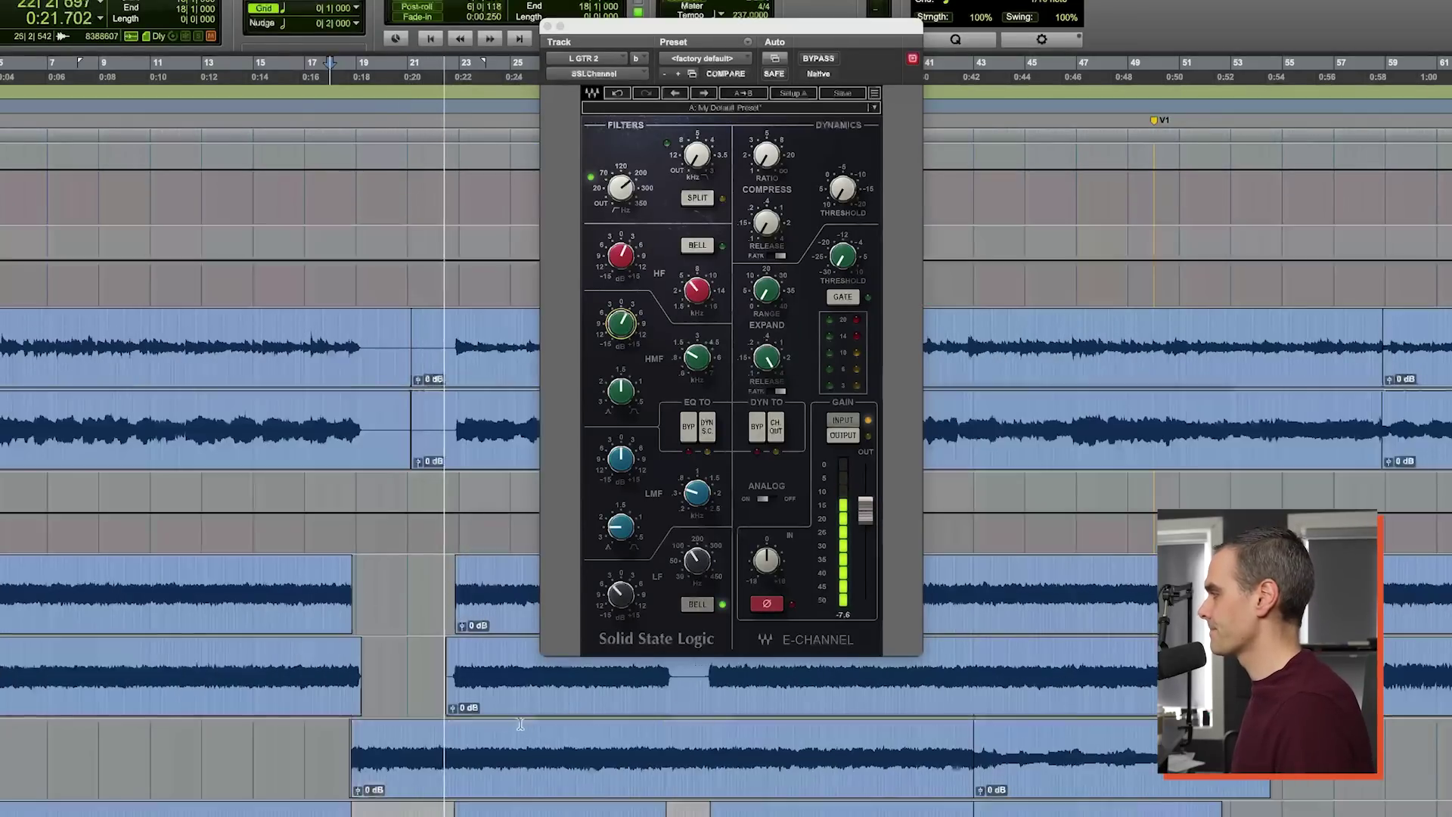
drag(697, 357, 697, 354)
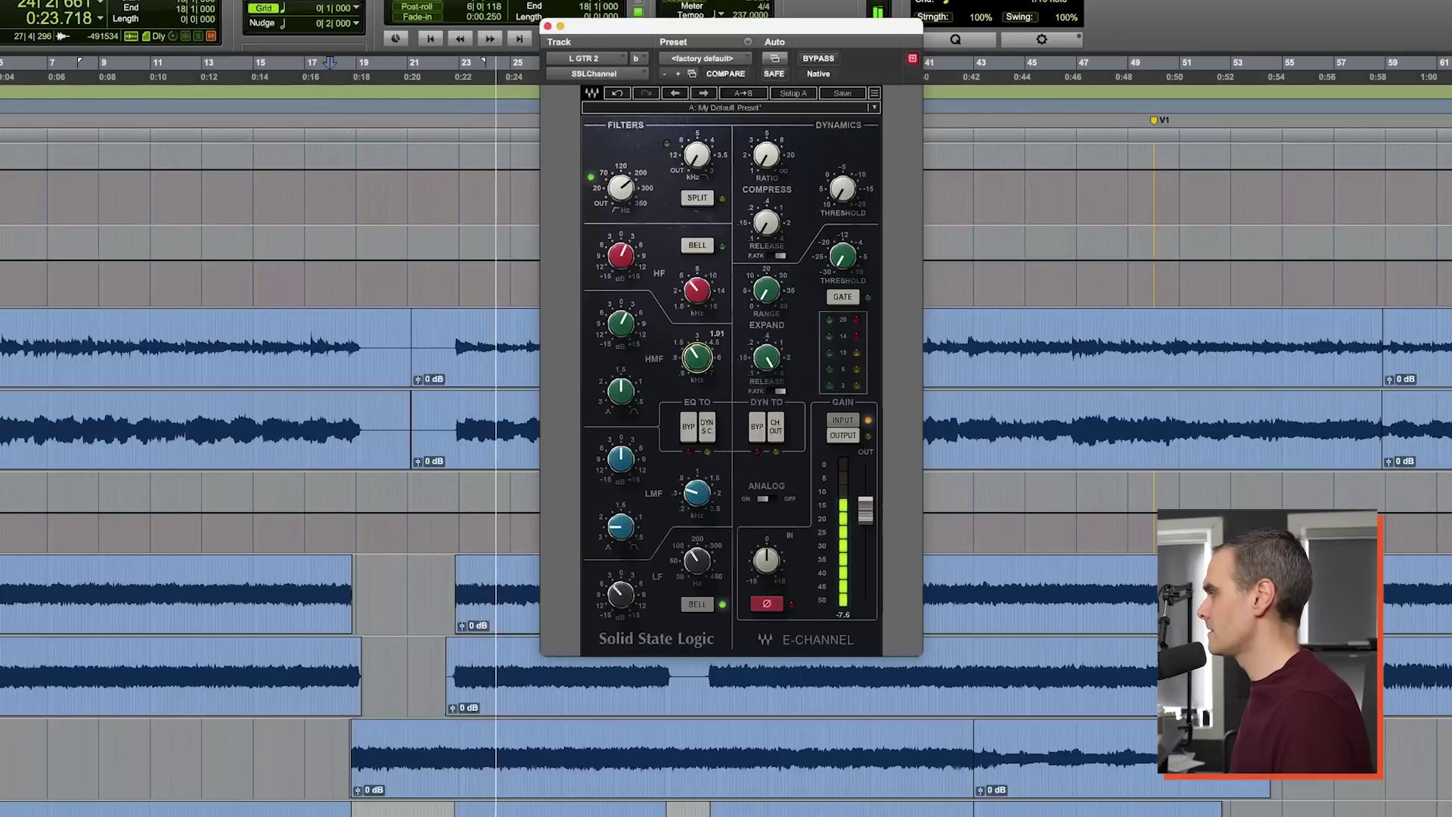
drag(621, 323, 621, 318)
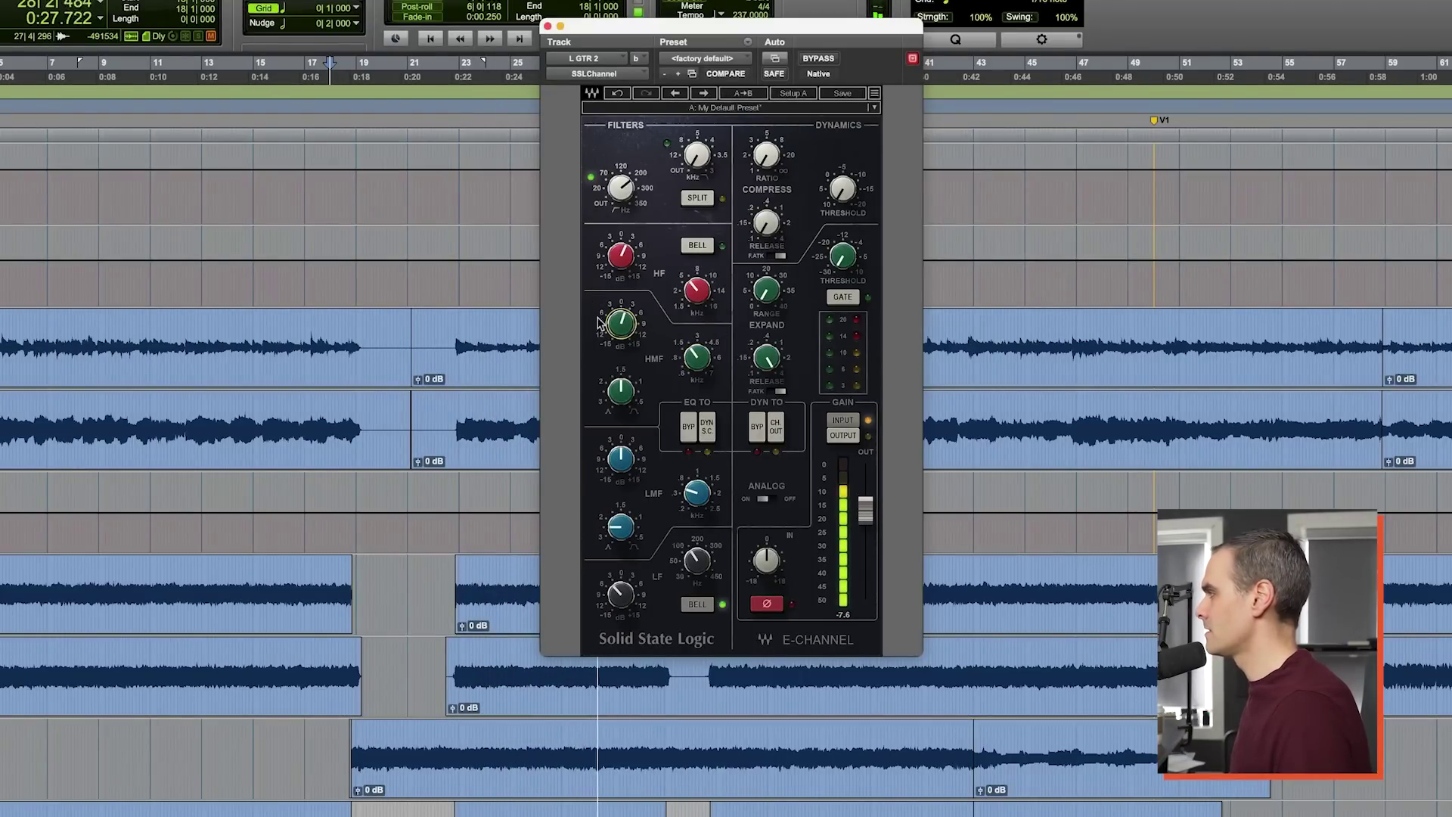
drag(697, 357, 697, 366)
drag(620, 323, 621, 328)
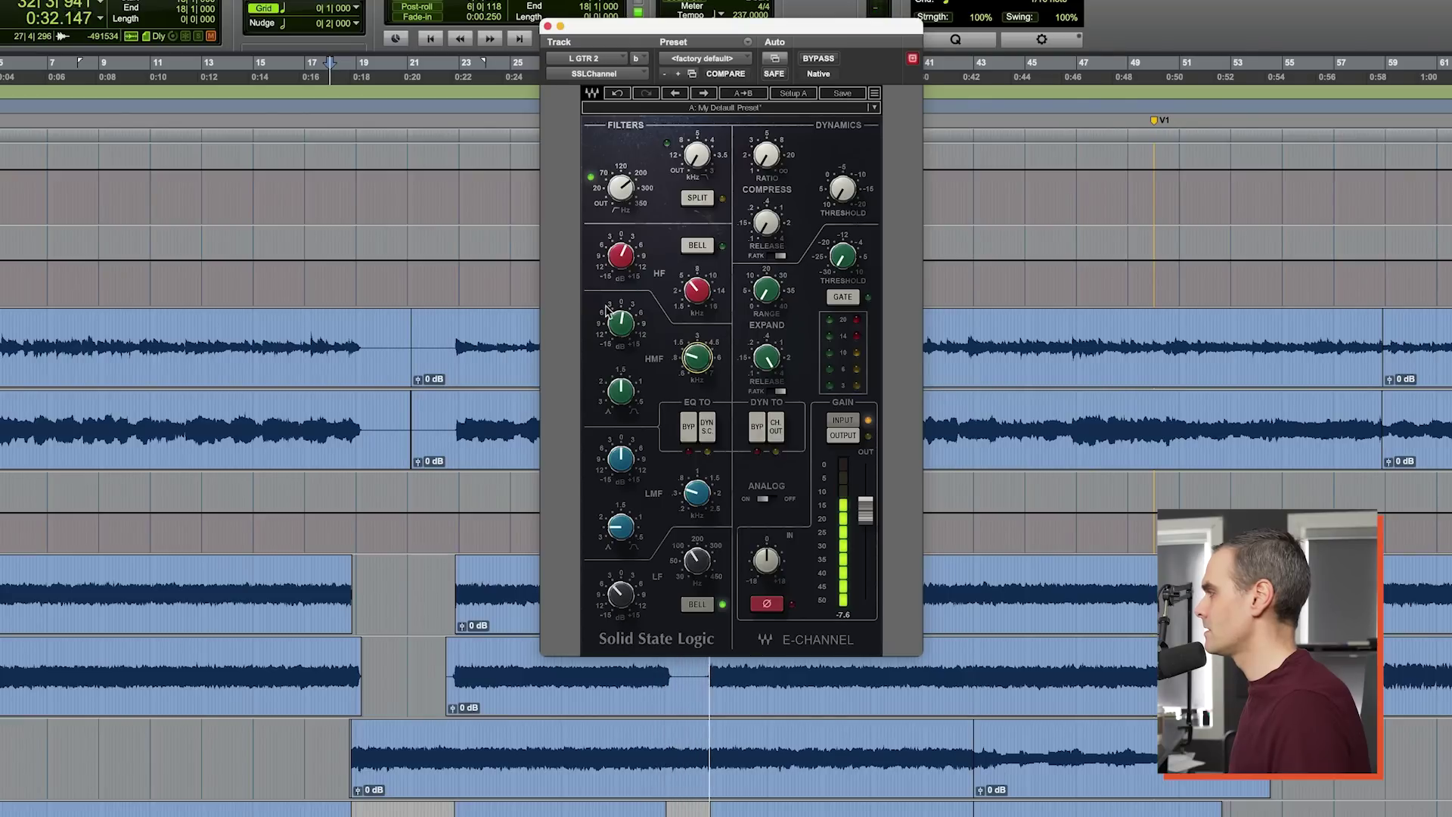
click(547, 27)
key(super+equal)
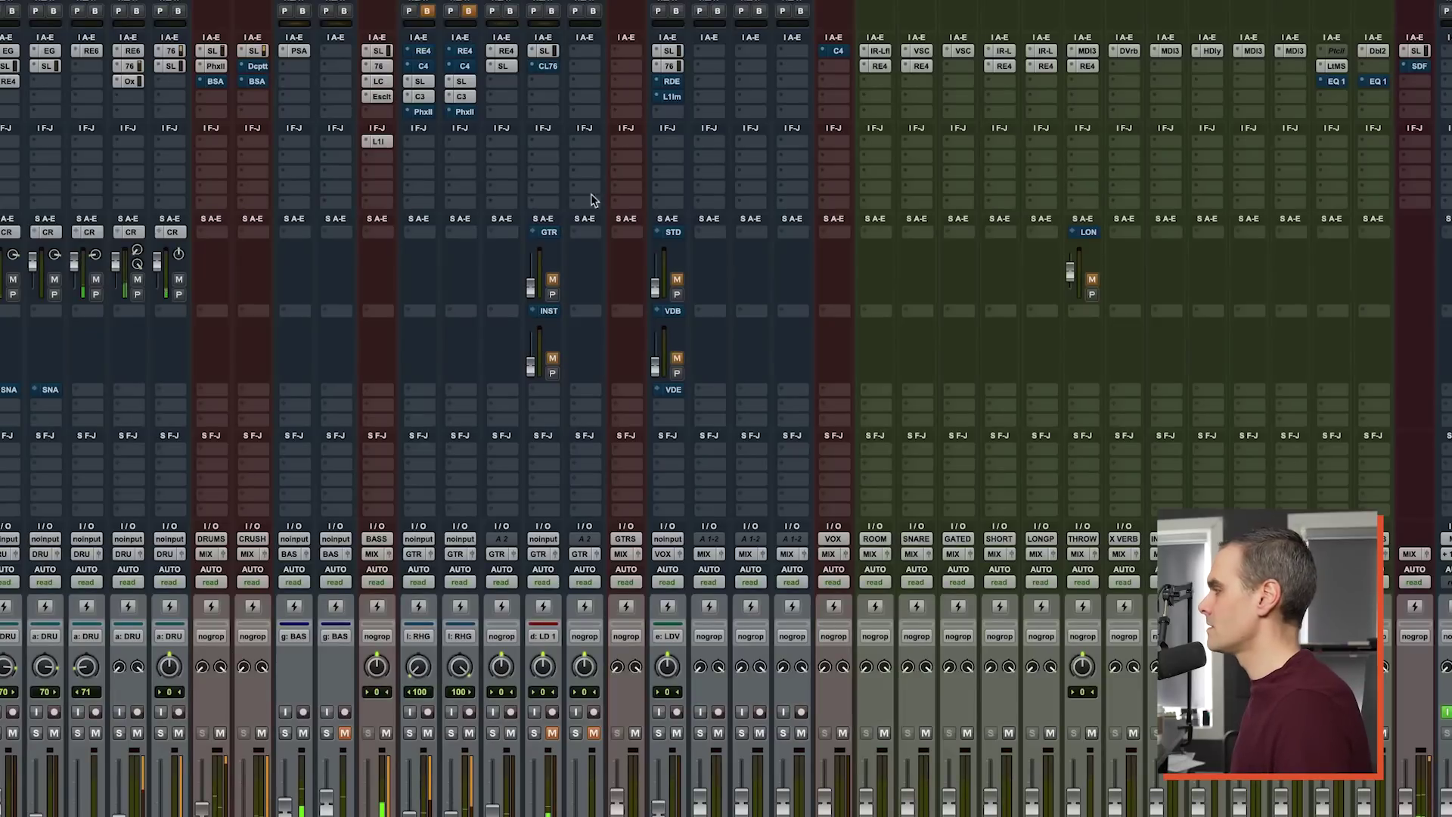
Step: On the DRUMS bus's Phoenix II, choose the Dark Essence type, raise Process to about 40.90, and compare it bypassed
click(215, 66)
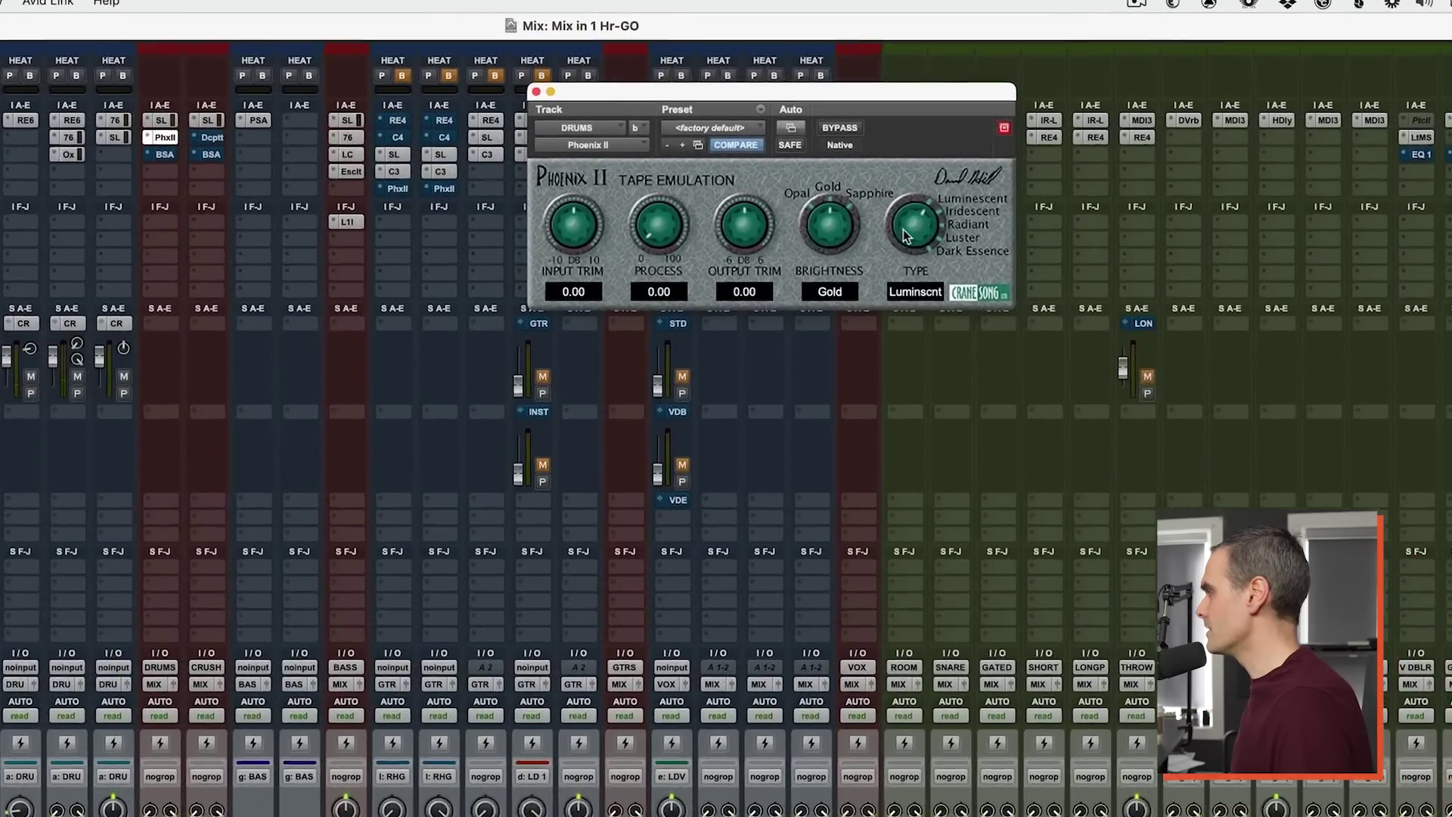
drag(906, 236, 908, 250)
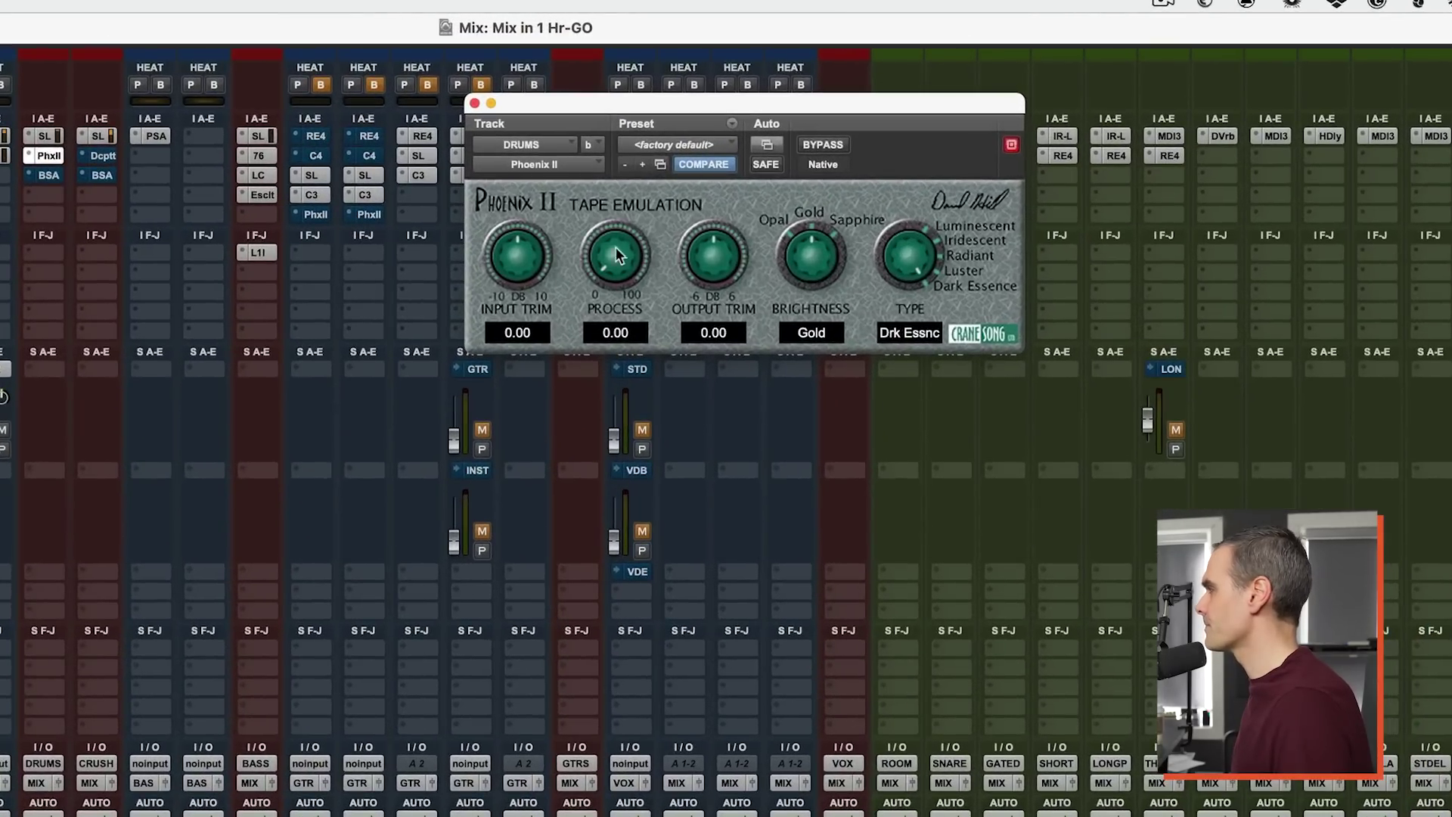
drag(635, 218, 662, 250)
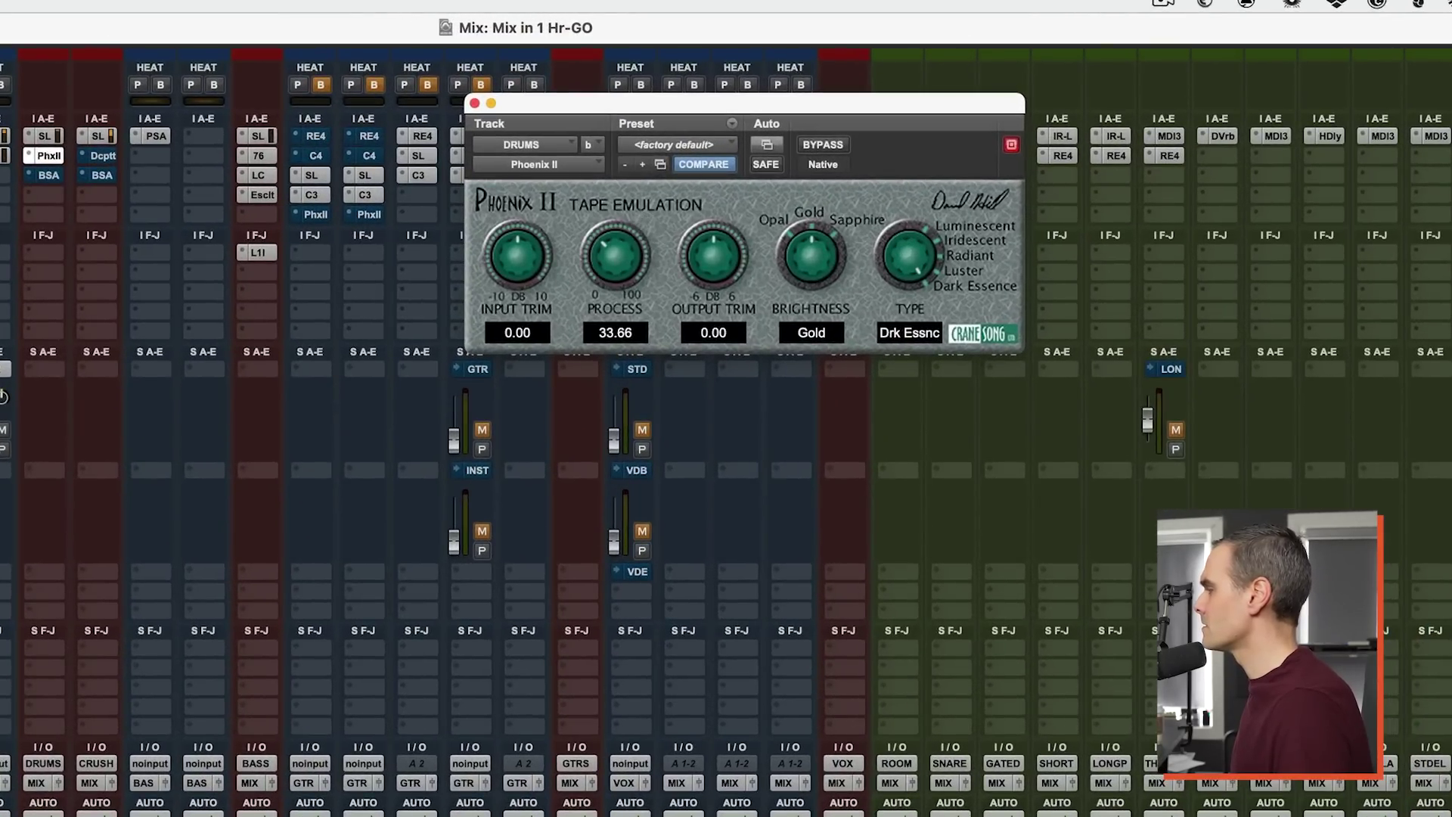
click(1033, 642)
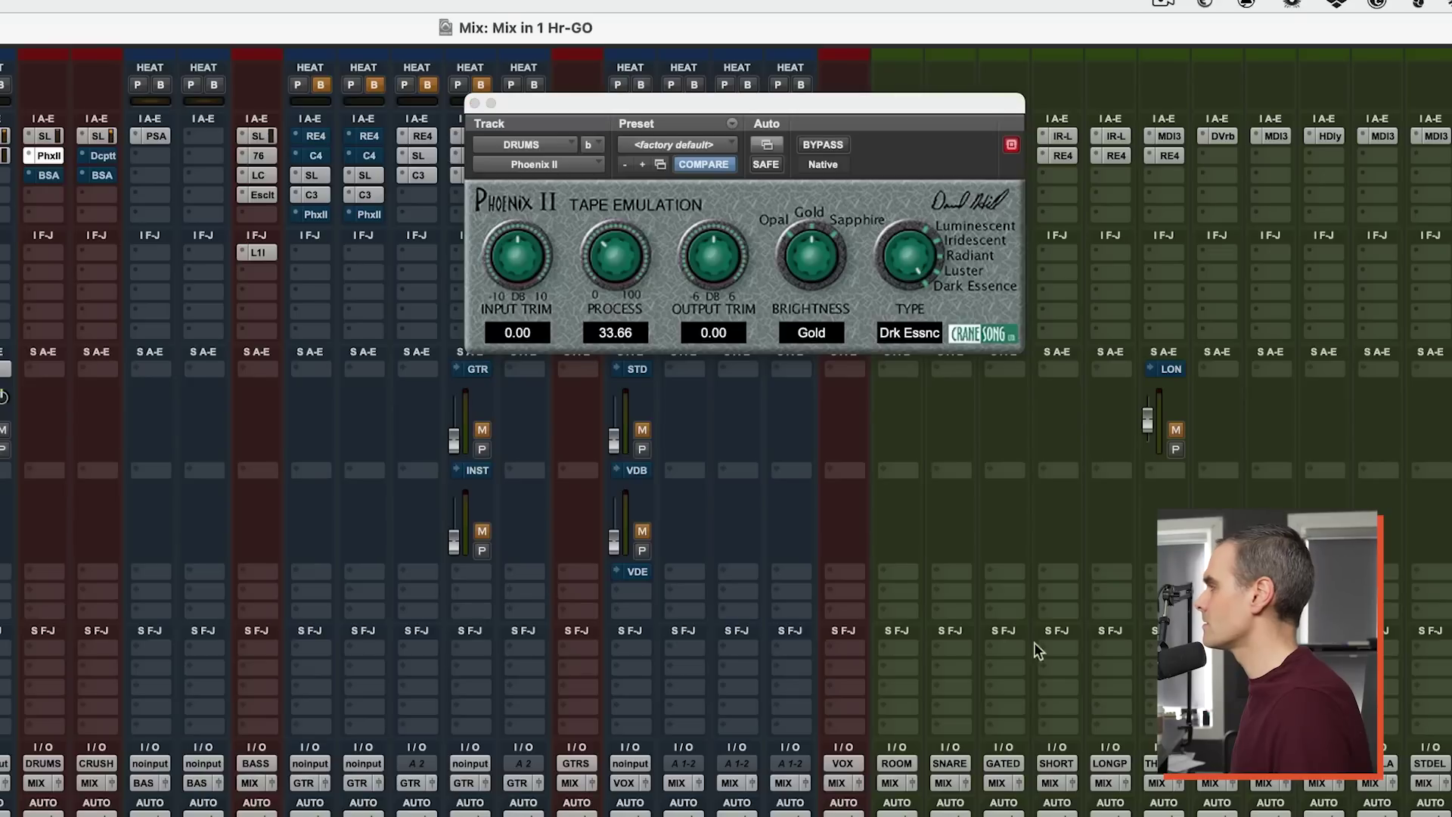
click(818, 144)
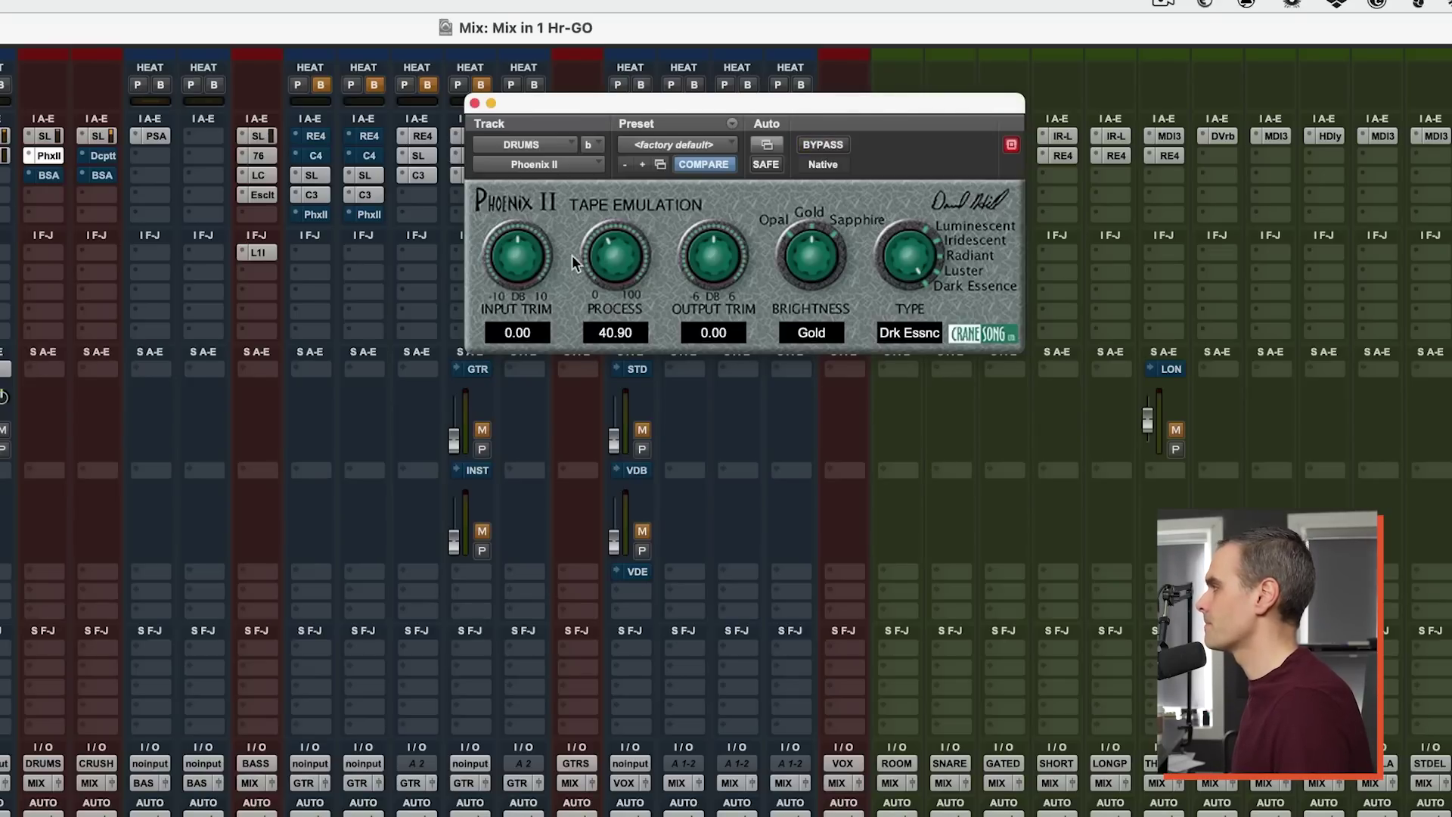
Step: Lower the DRUMS bus's BSAClipper threshold to just above -6 dB and open the CRUSH bus's SSLChannel
click(49, 176)
drag(1177, 301, 864, 333)
drag(1095, 308, 1099, 307)
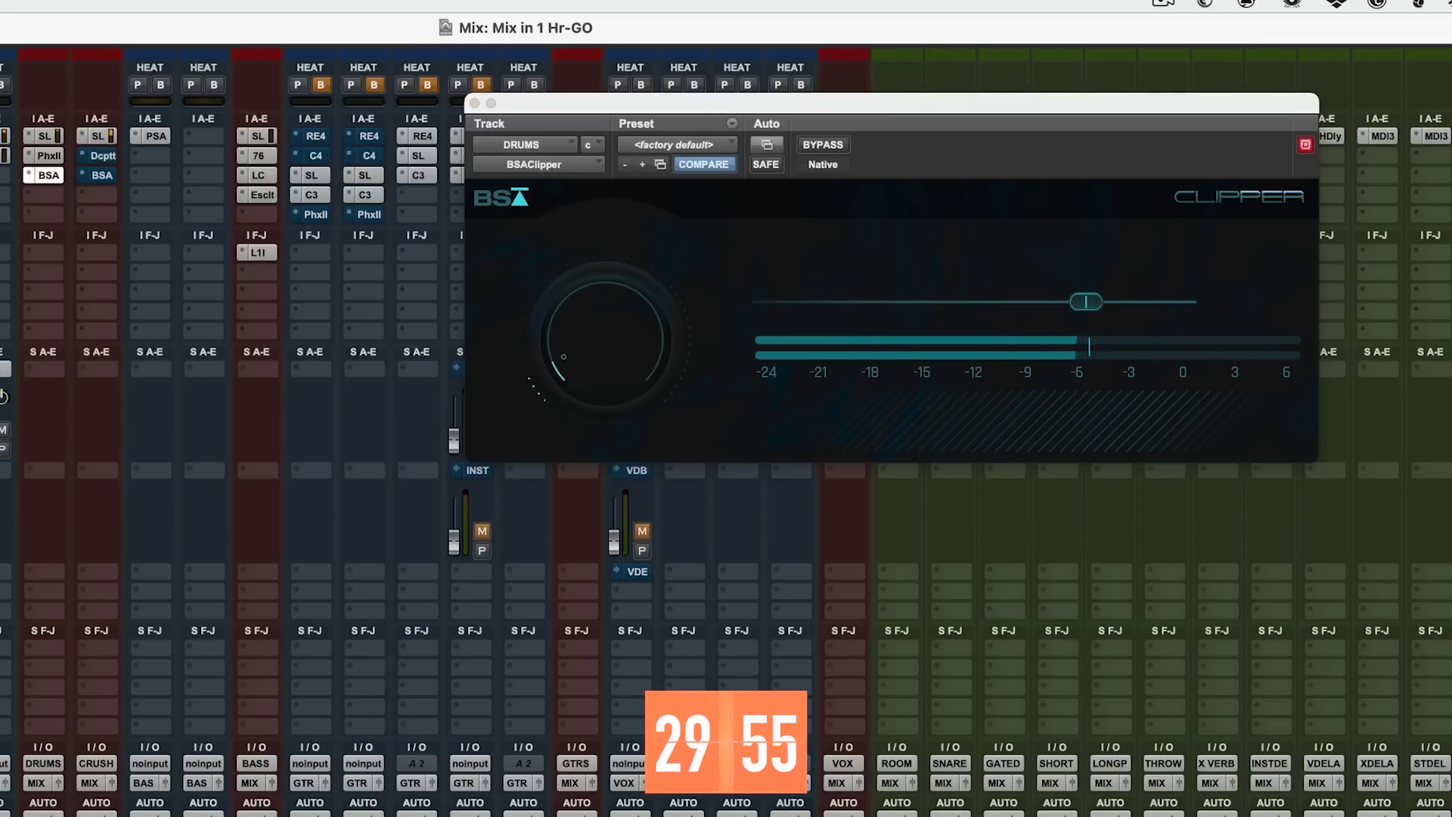
click(97, 136)
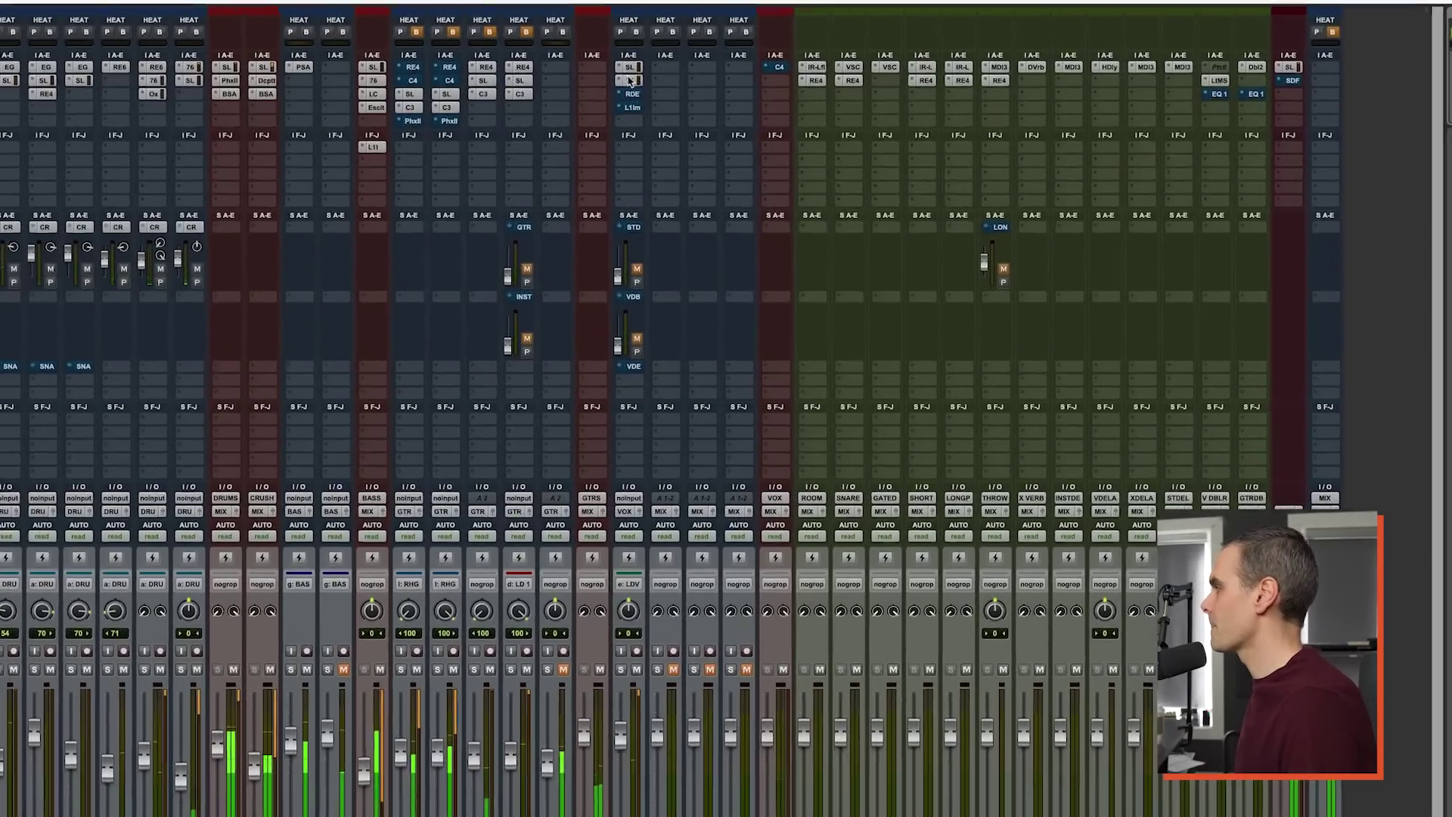
Step: On the VOX track's CLA-76, raise the input to about -14.8 and set the output to -24
click(700, 84)
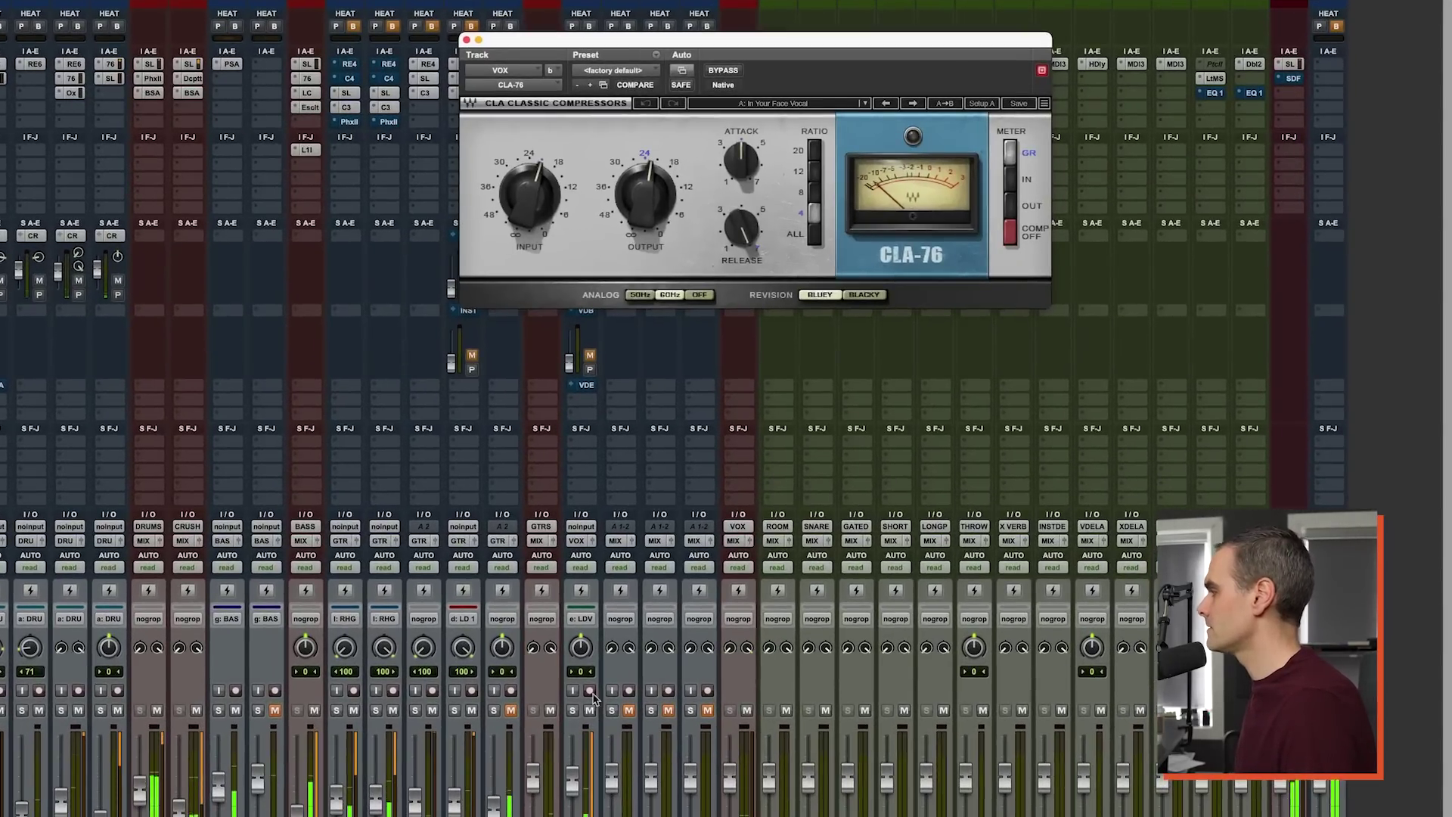
drag(530, 197, 530, 186)
drag(665, 189, 666, 184)
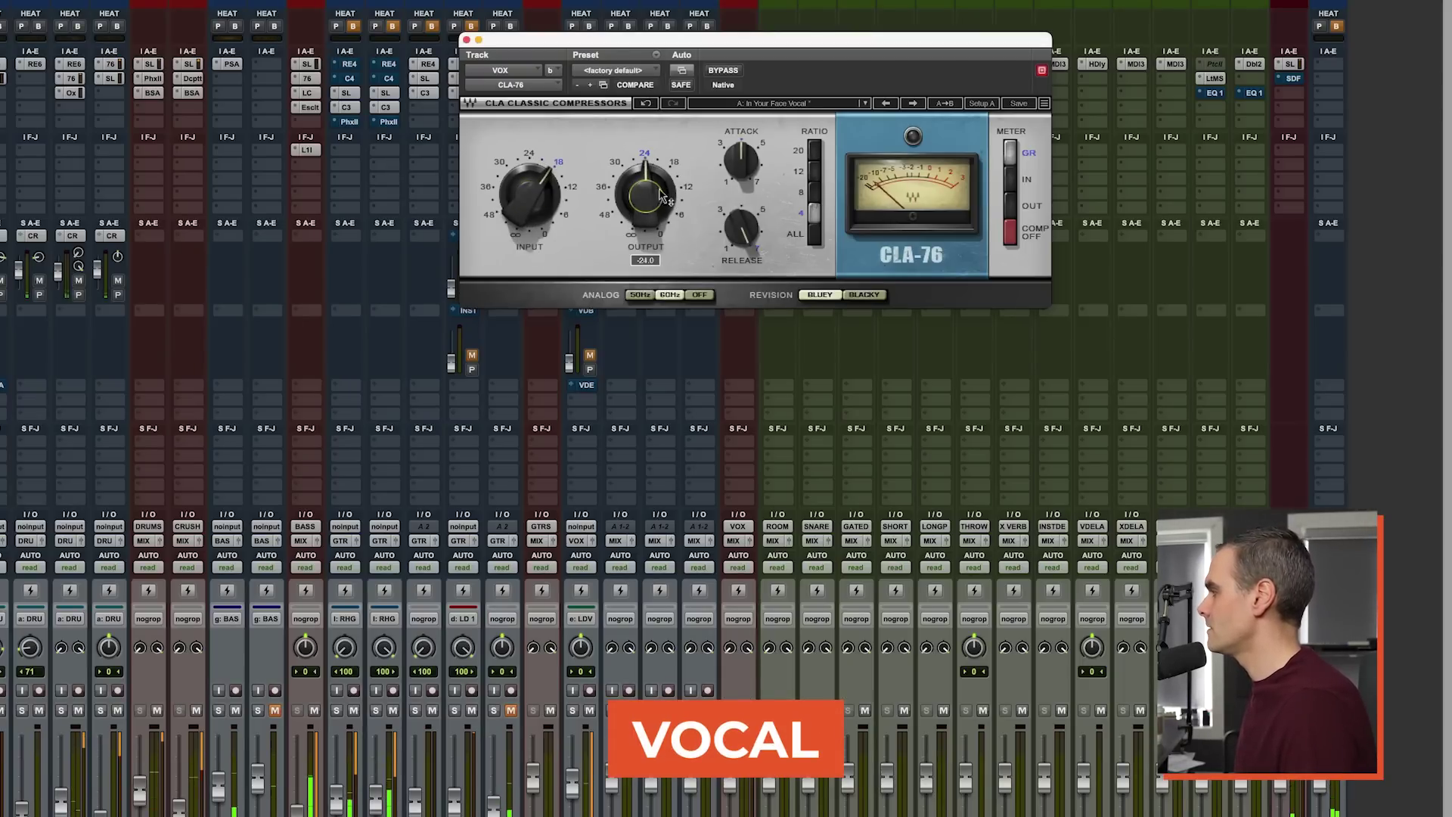
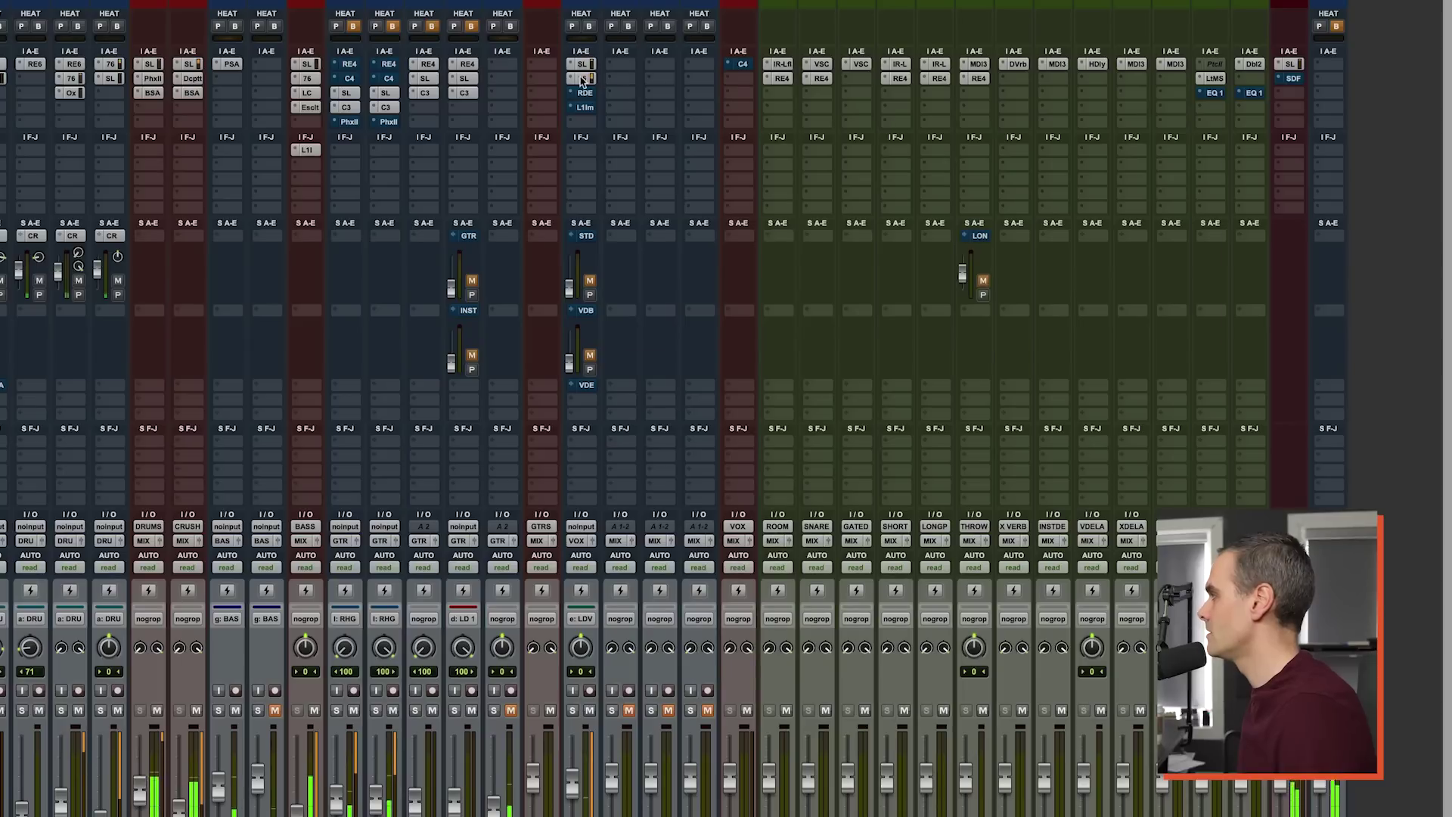
drag(699, 221, 699, 210)
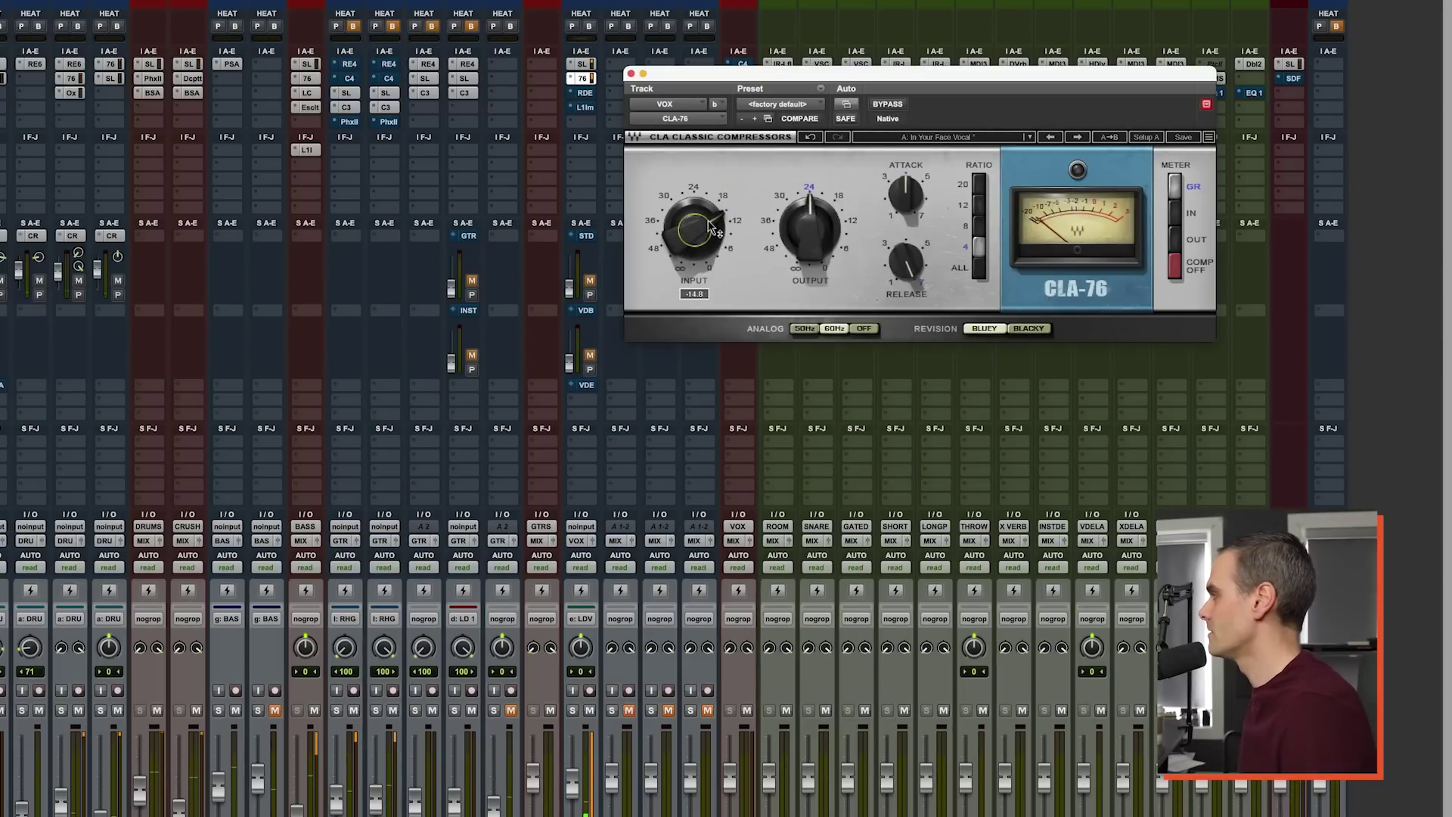
Step: Review the SSLChannel settings on the VOX track and close the plug-in
click(581, 63)
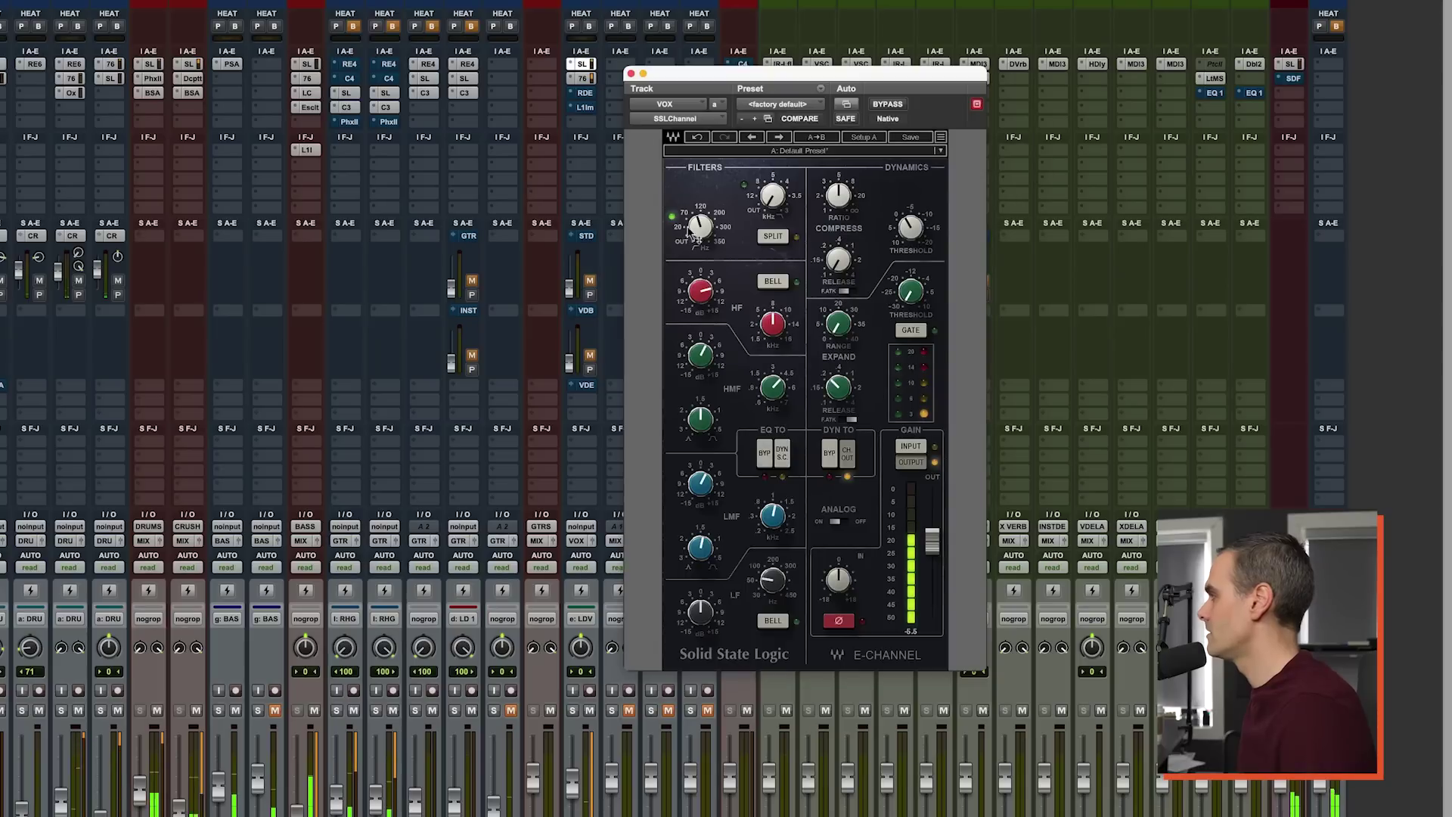
click(632, 74)
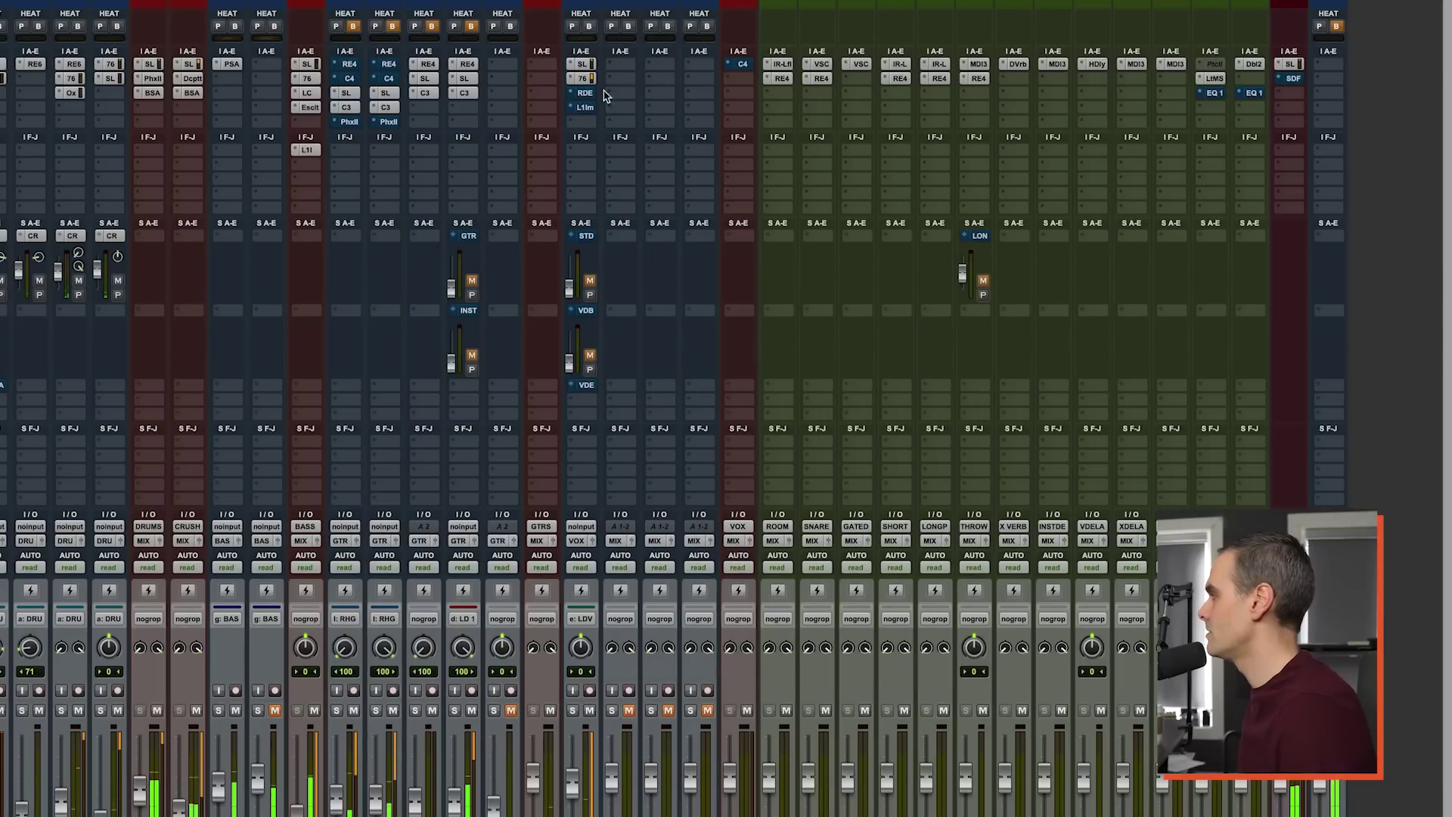
Step: Replace the de-esser in VOX's third insert slot with a mono Sibilance plug-in and set its threshold to about -16.4
click(577, 96)
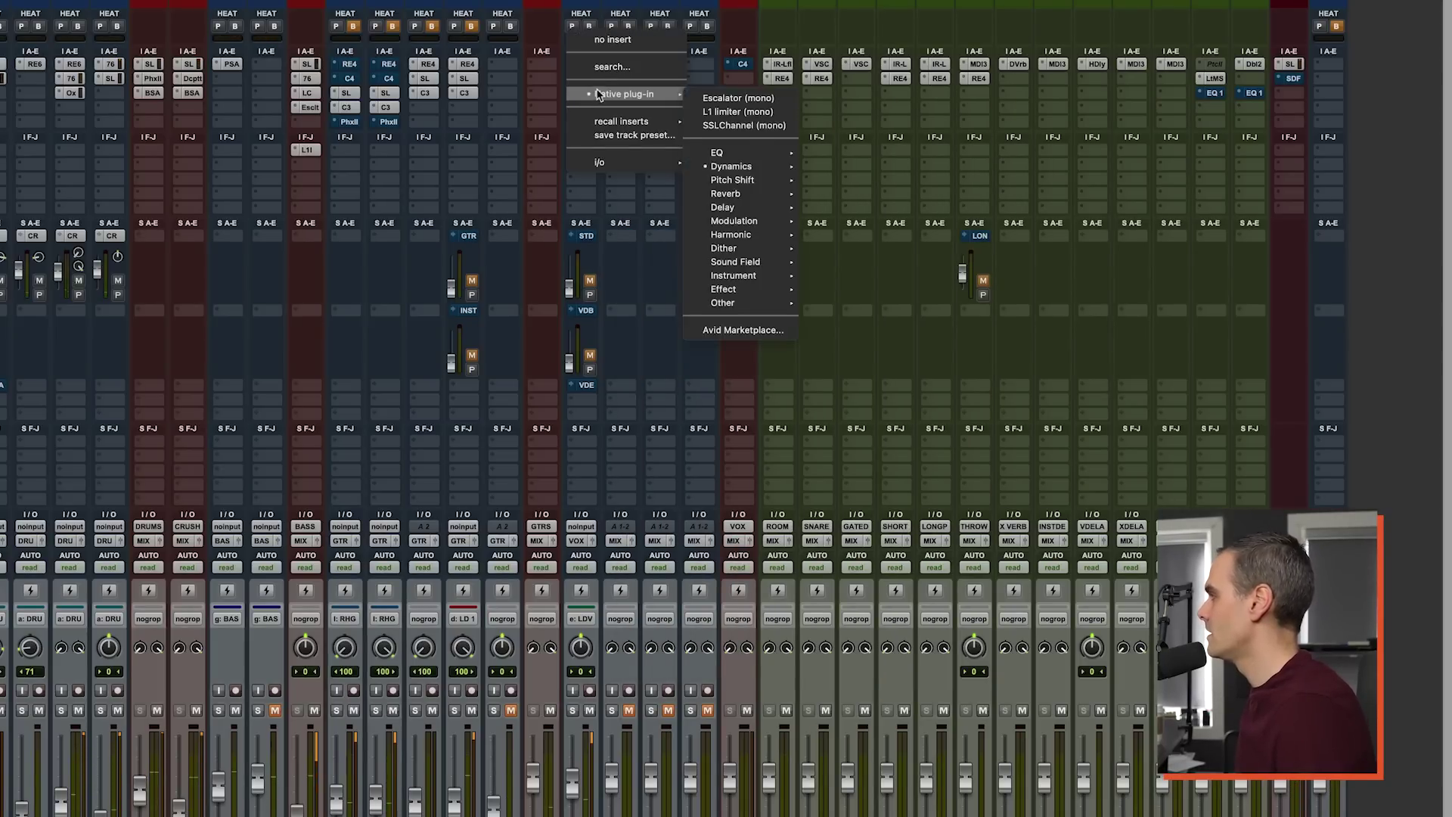
text(Slb)
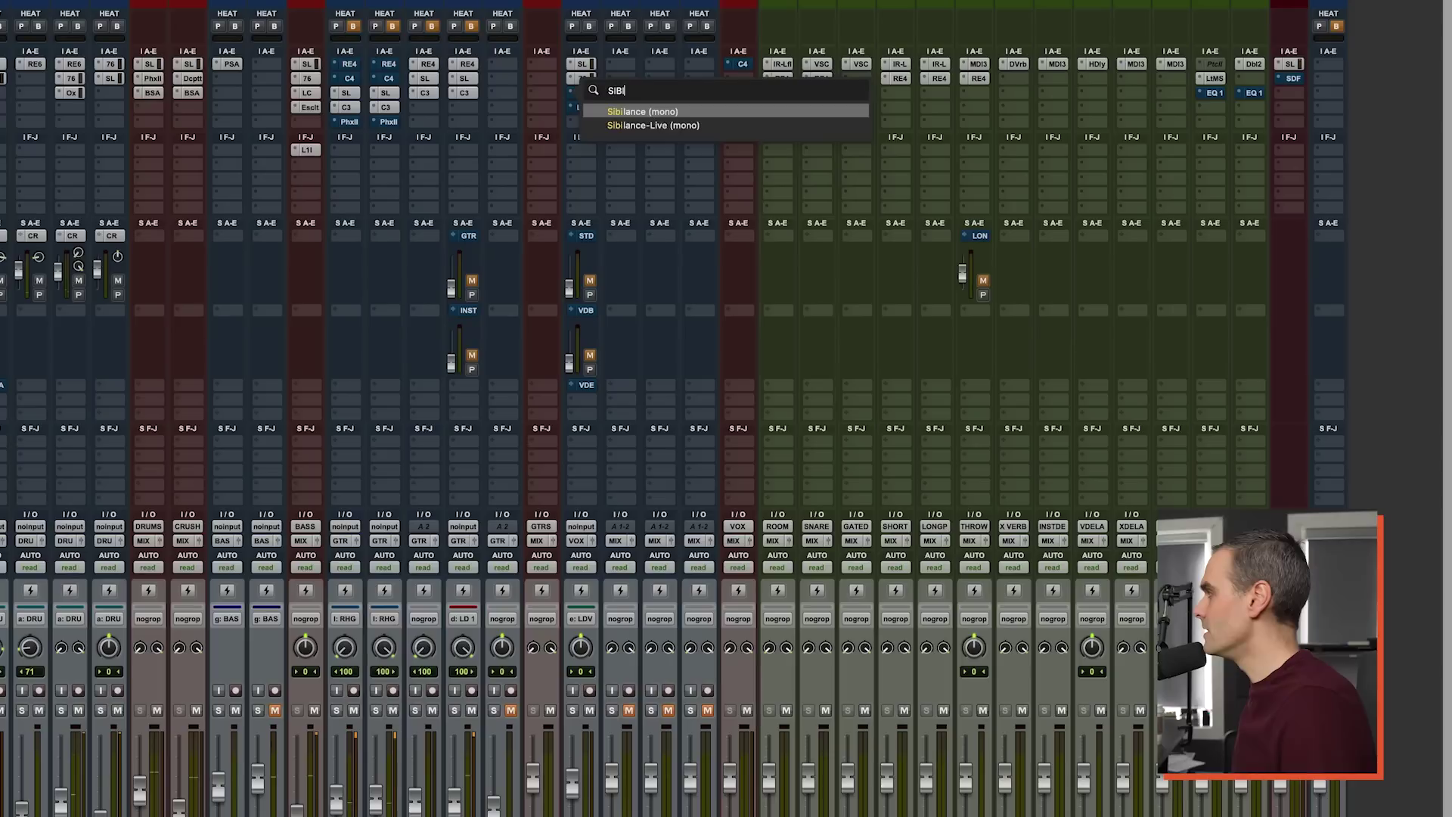
key(Return)
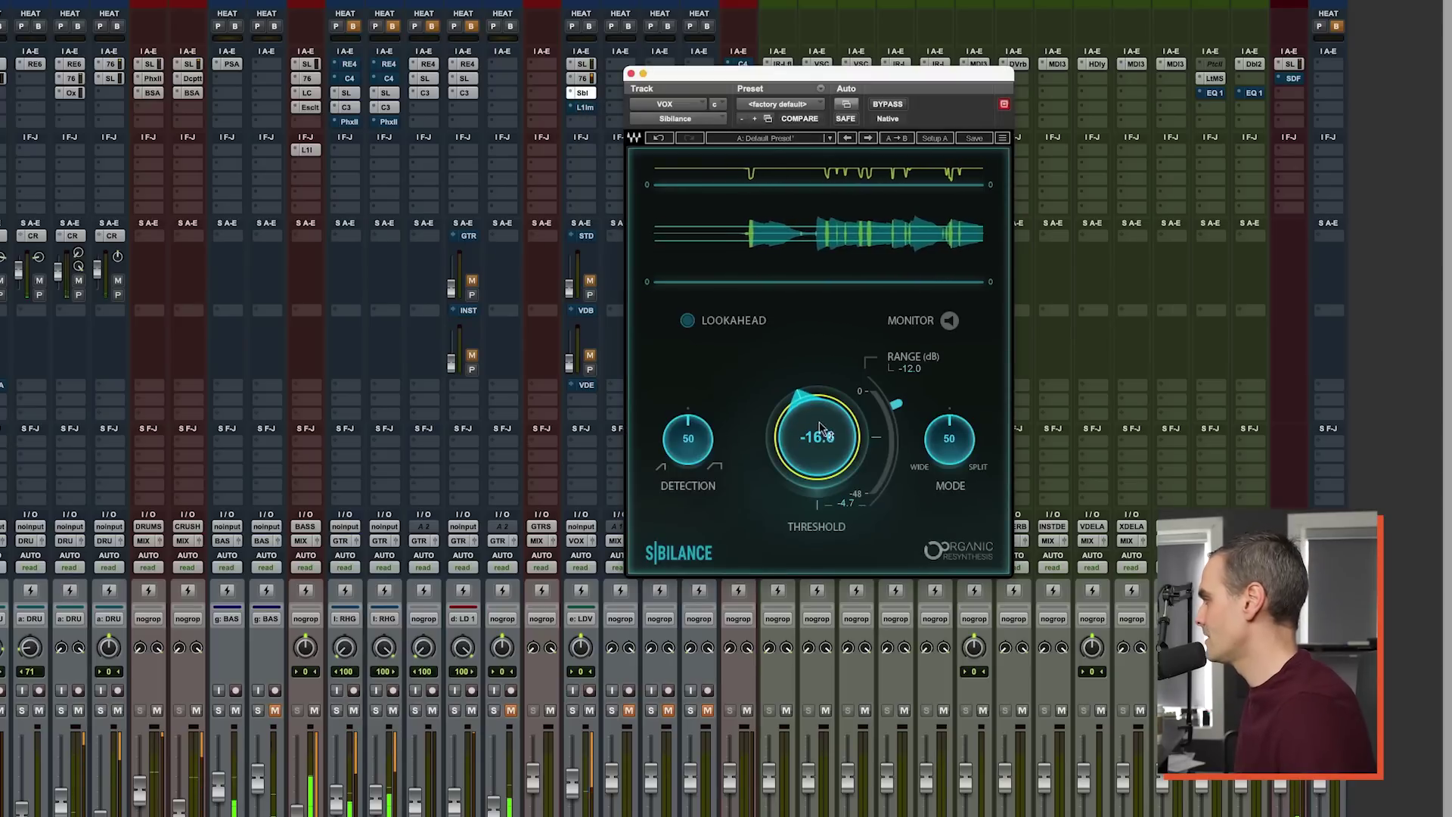
drag(826, 420, 826, 419)
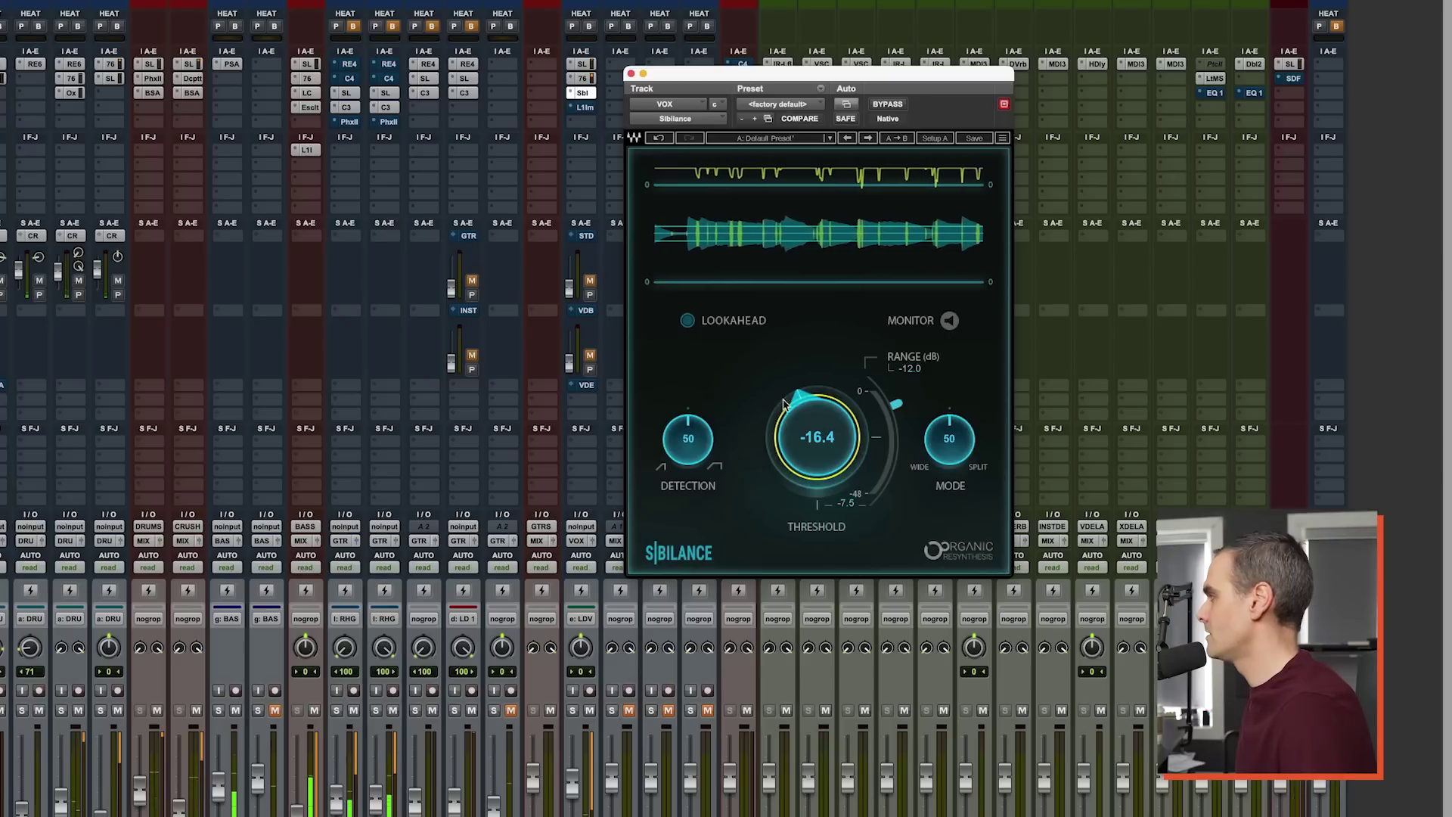
click(632, 74)
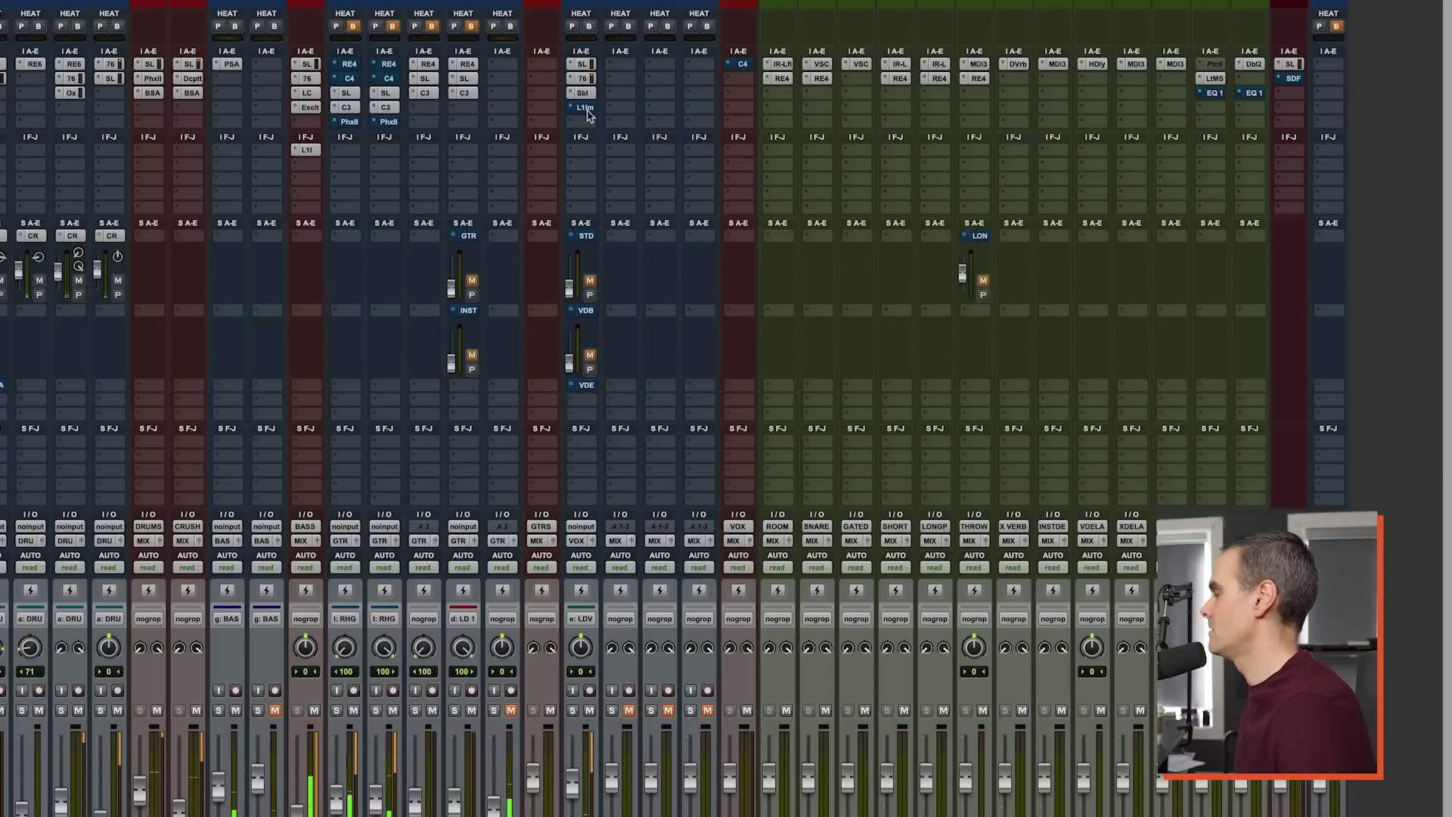
Step: Check the CLA-76 on the VOX track and set the low-mid frequency of its SSLChannel to 1.01 kHz
click(586, 79)
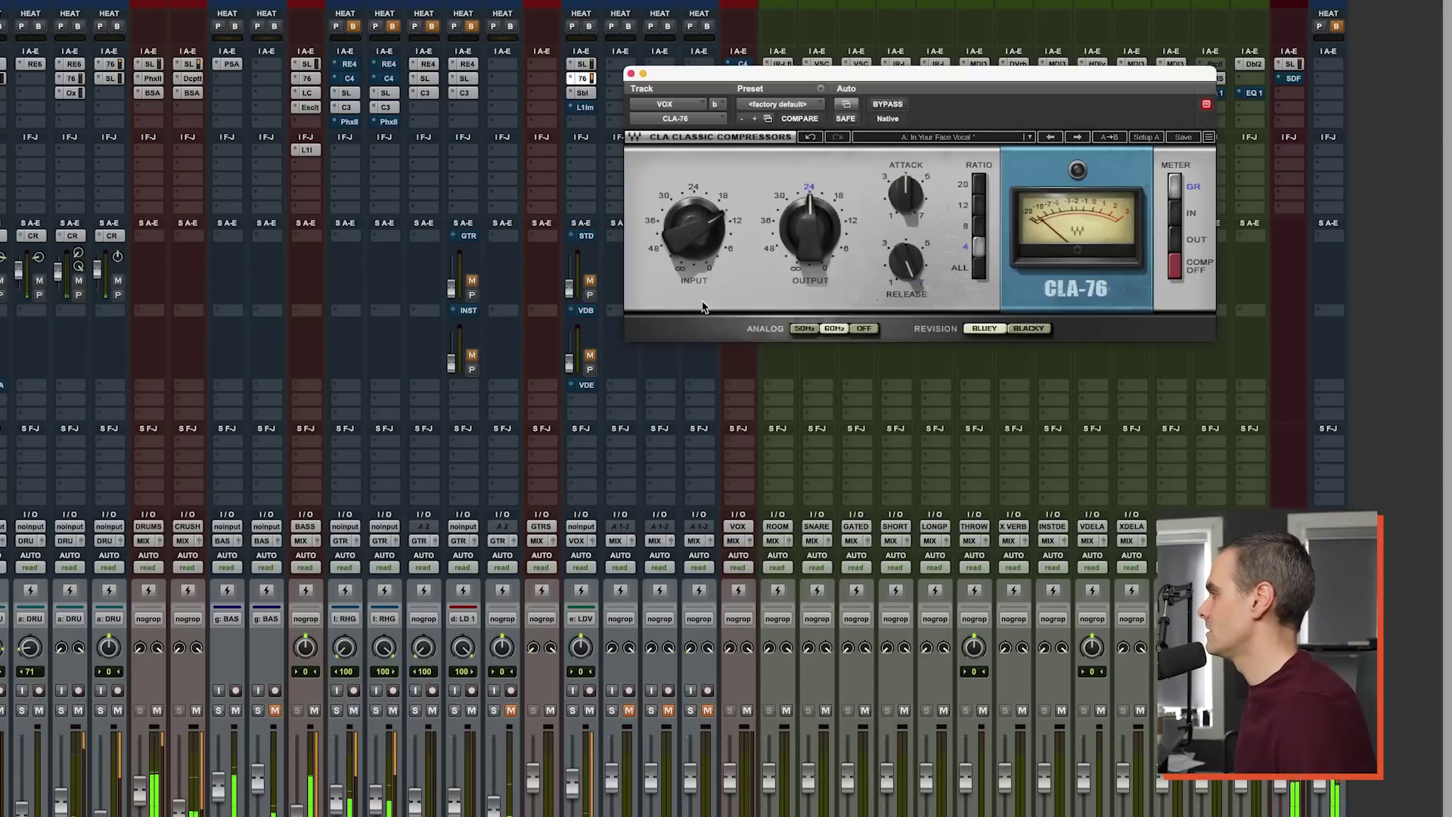
click(583, 65)
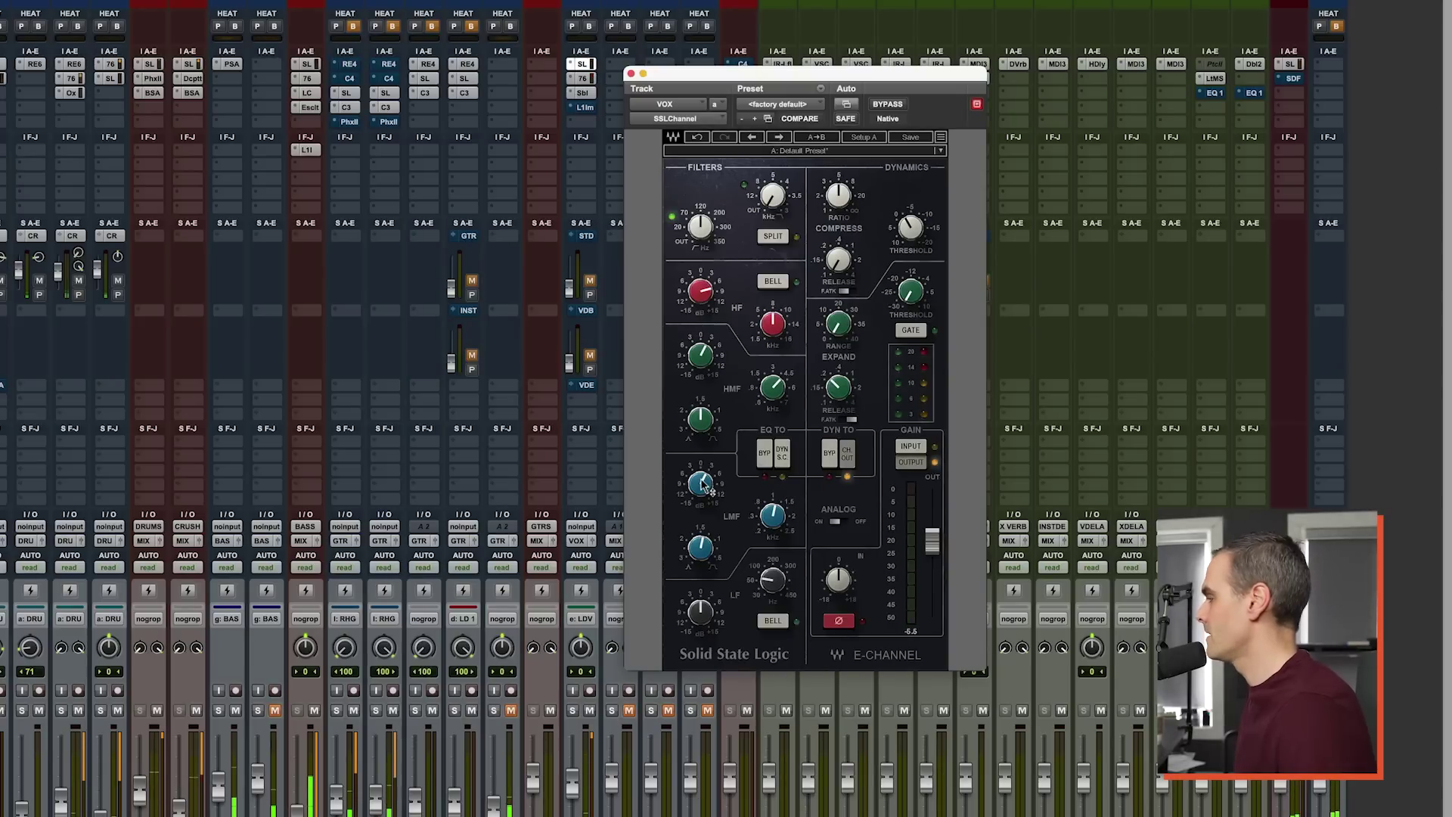
drag(773, 516, 773, 518)
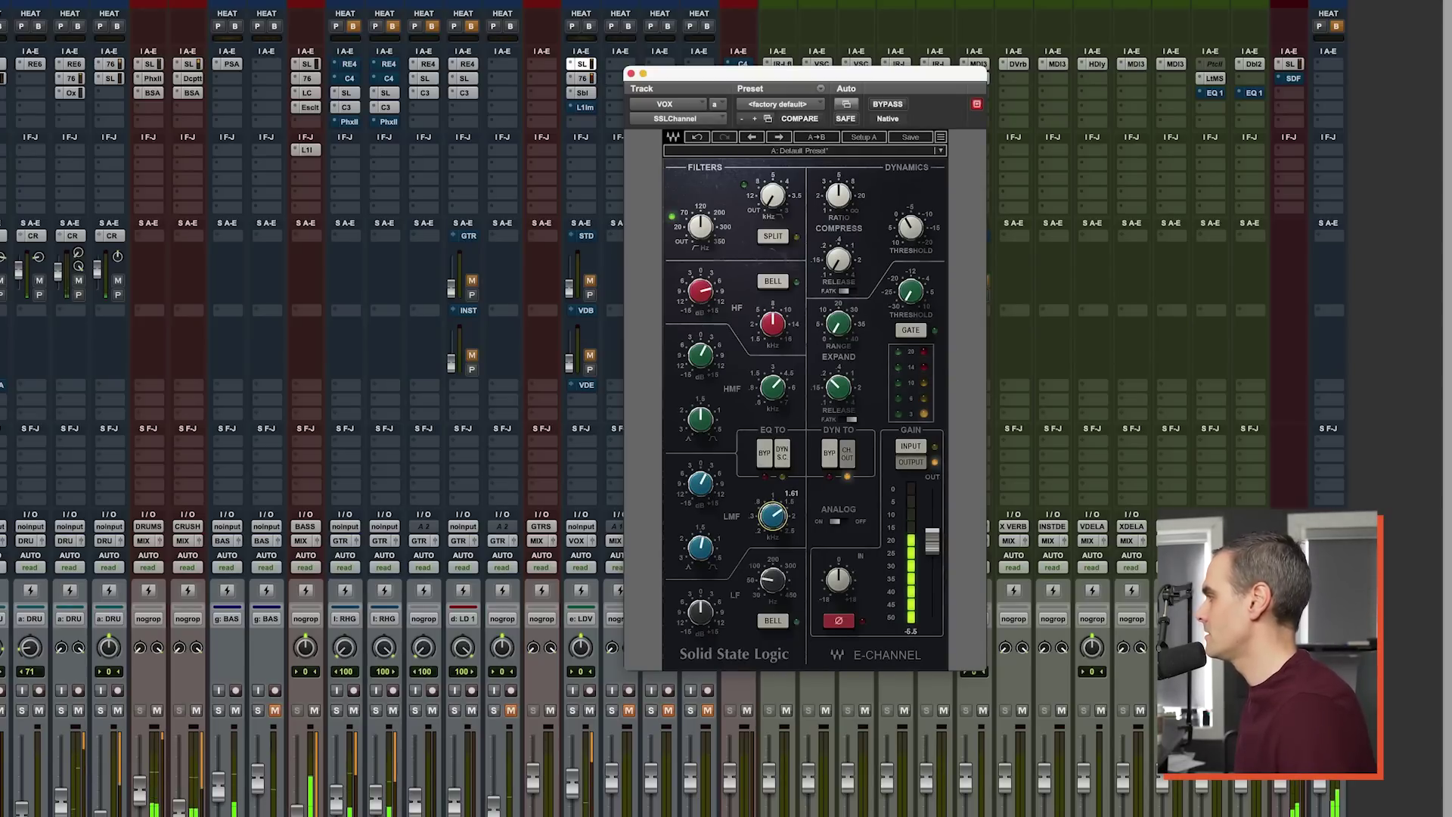
Step: Move VOX's L1 limiter down one insert slot and insert Escalator in the freed fourth slot after Sibilance
click(584, 93)
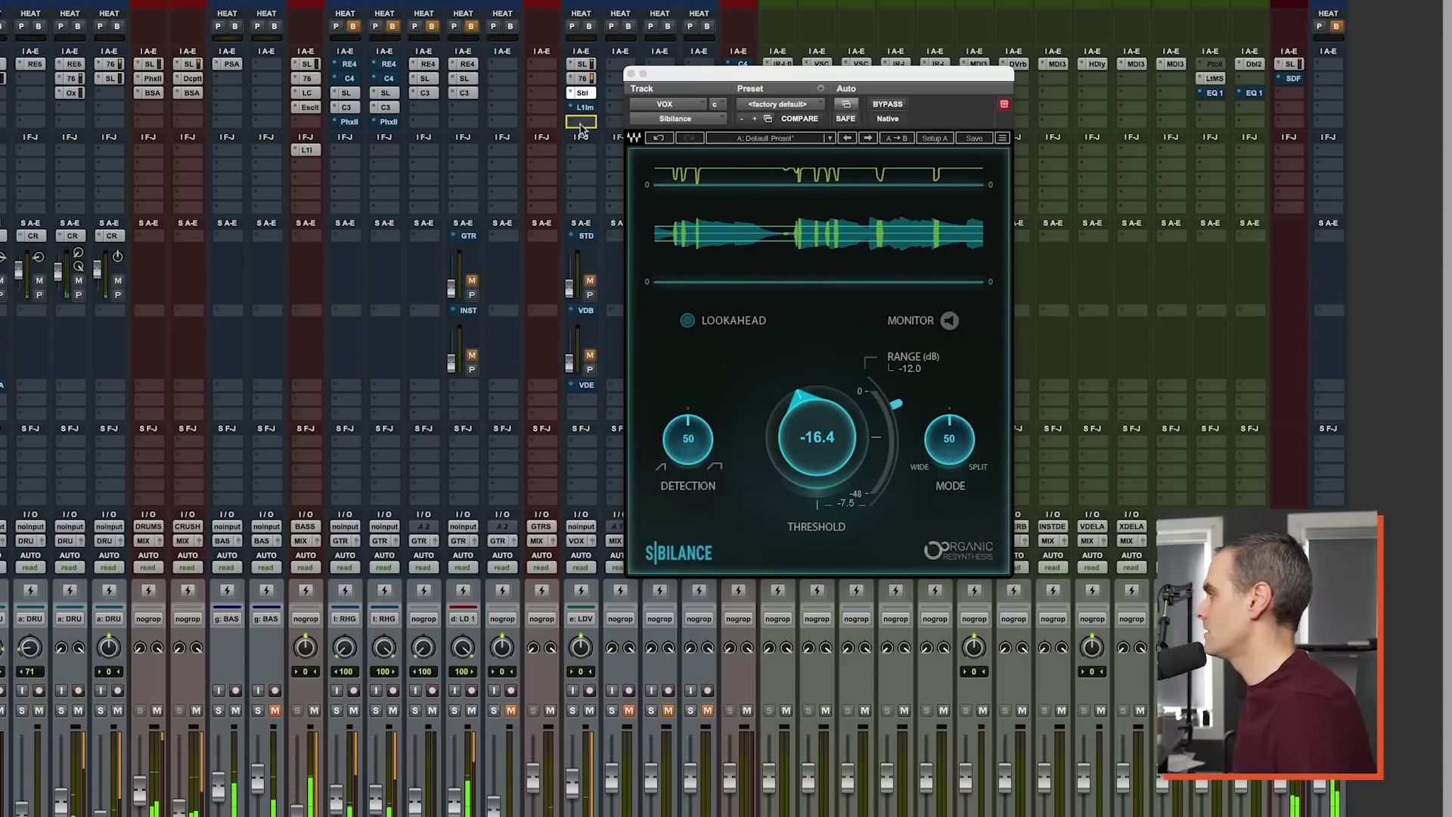
click(582, 122)
click(715, 112)
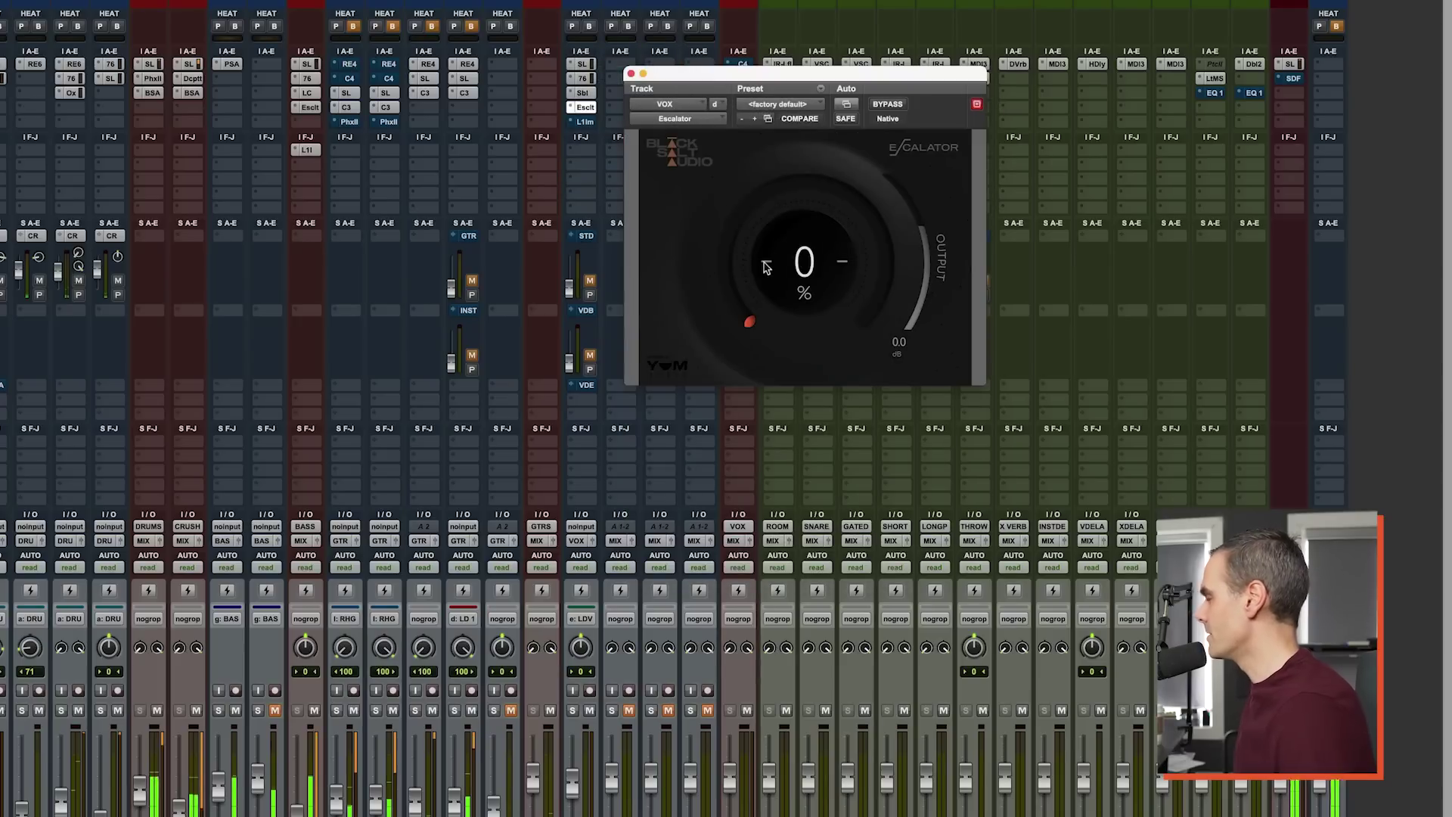
Step: Set VOX's Escalator to 30%, compare it with bypass, and lower the VOX fader slightly to compensate
drag(806, 282, 807, 254)
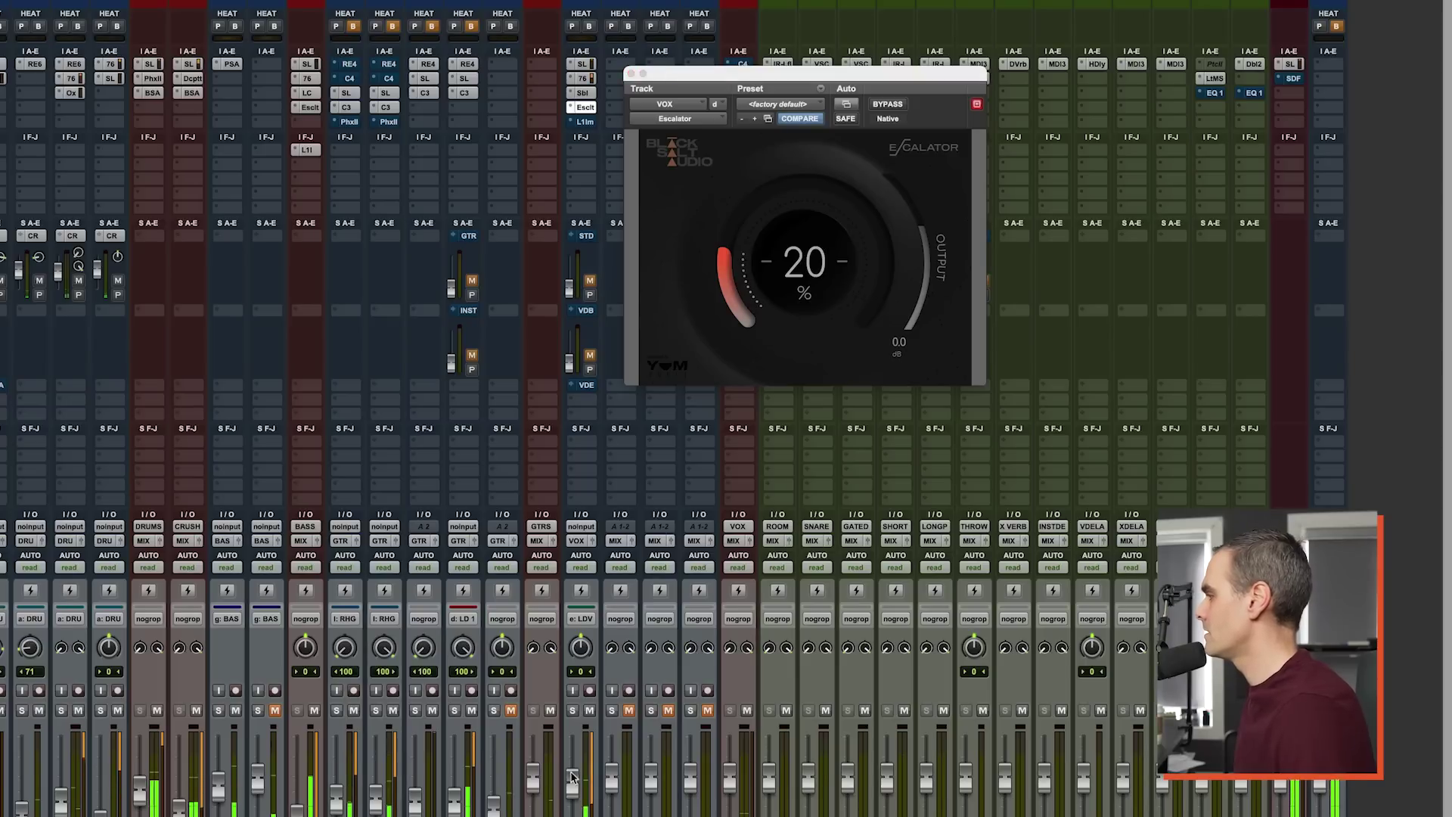
drag(829, 290, 829, 274)
click(887, 106)
click(887, 106)
click(577, 791)
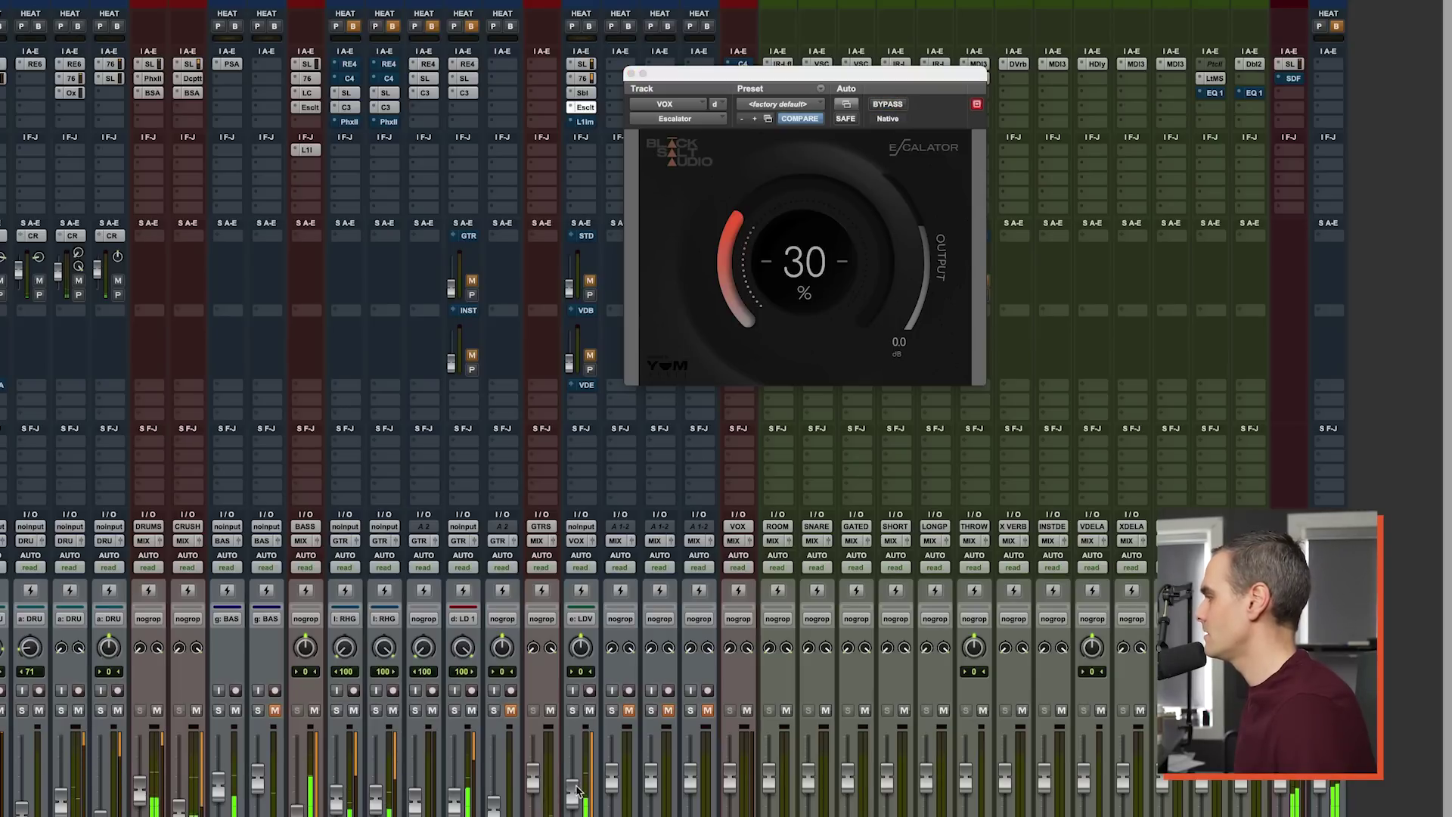
click(632, 74)
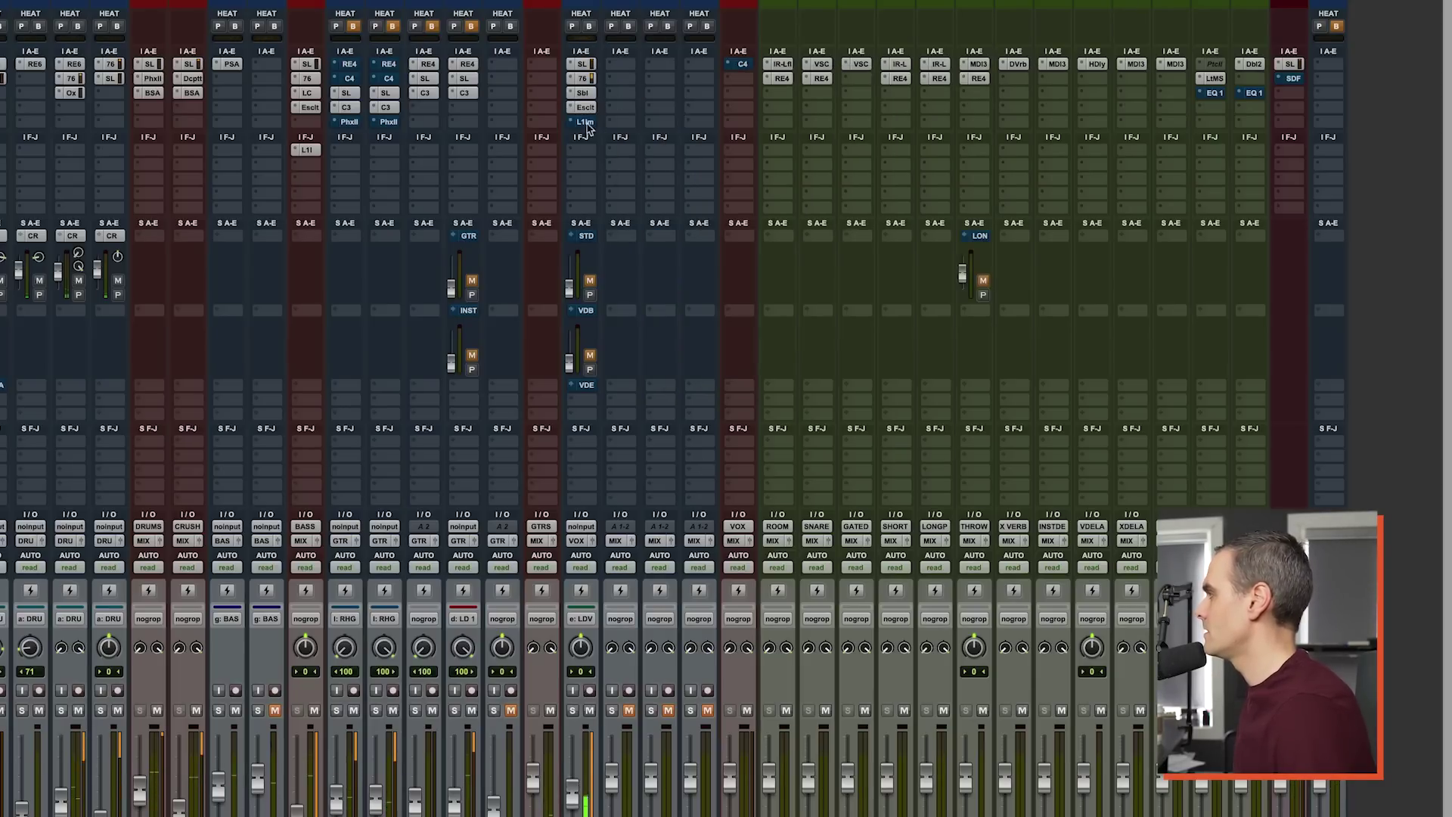
Step: Activate the L1 limiter on VOX, lower its linked threshold to about -10.4, and pull the VOX fader down slightly
click(589, 123)
click(880, 106)
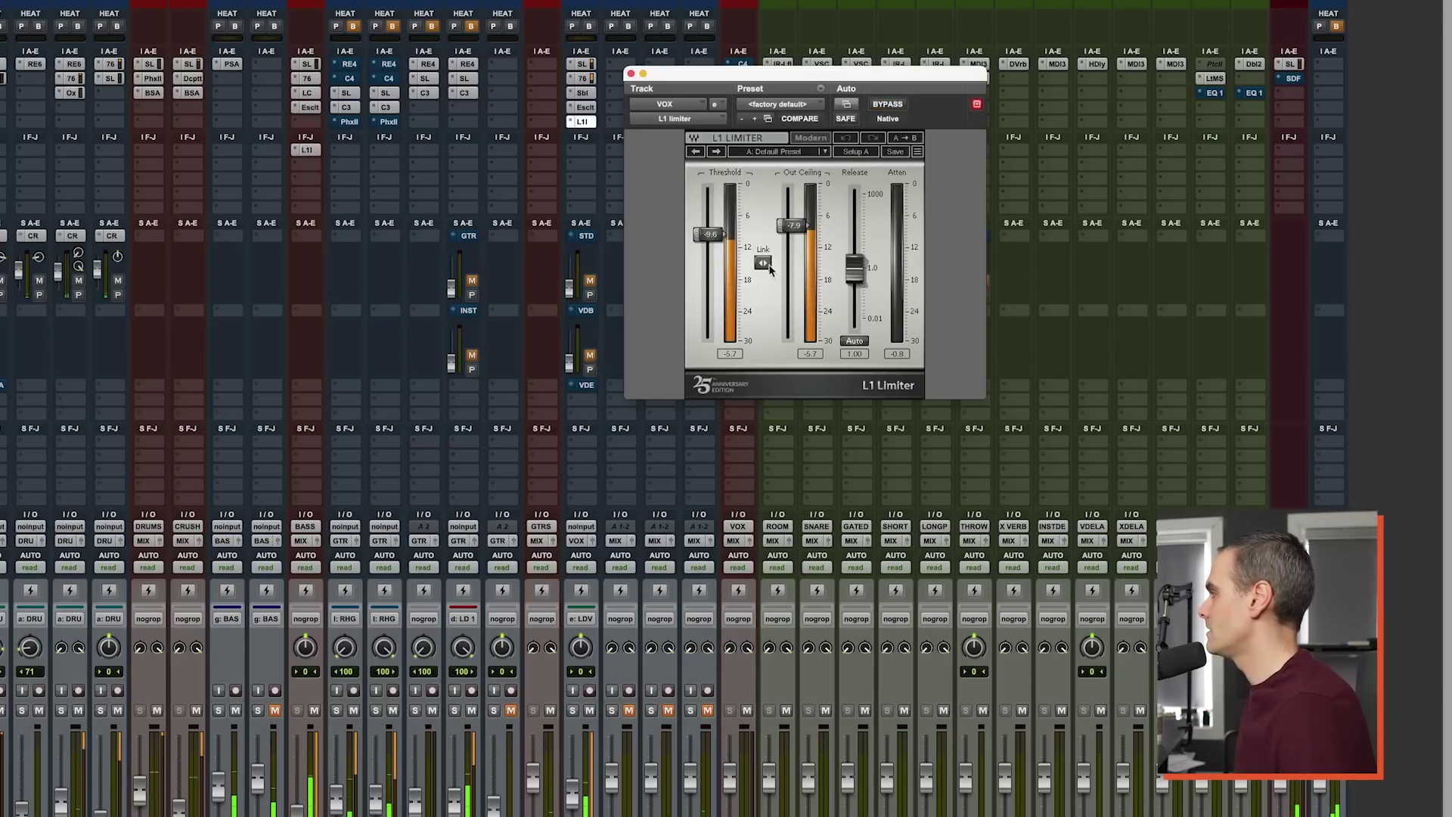
drag(765, 264, 765, 269)
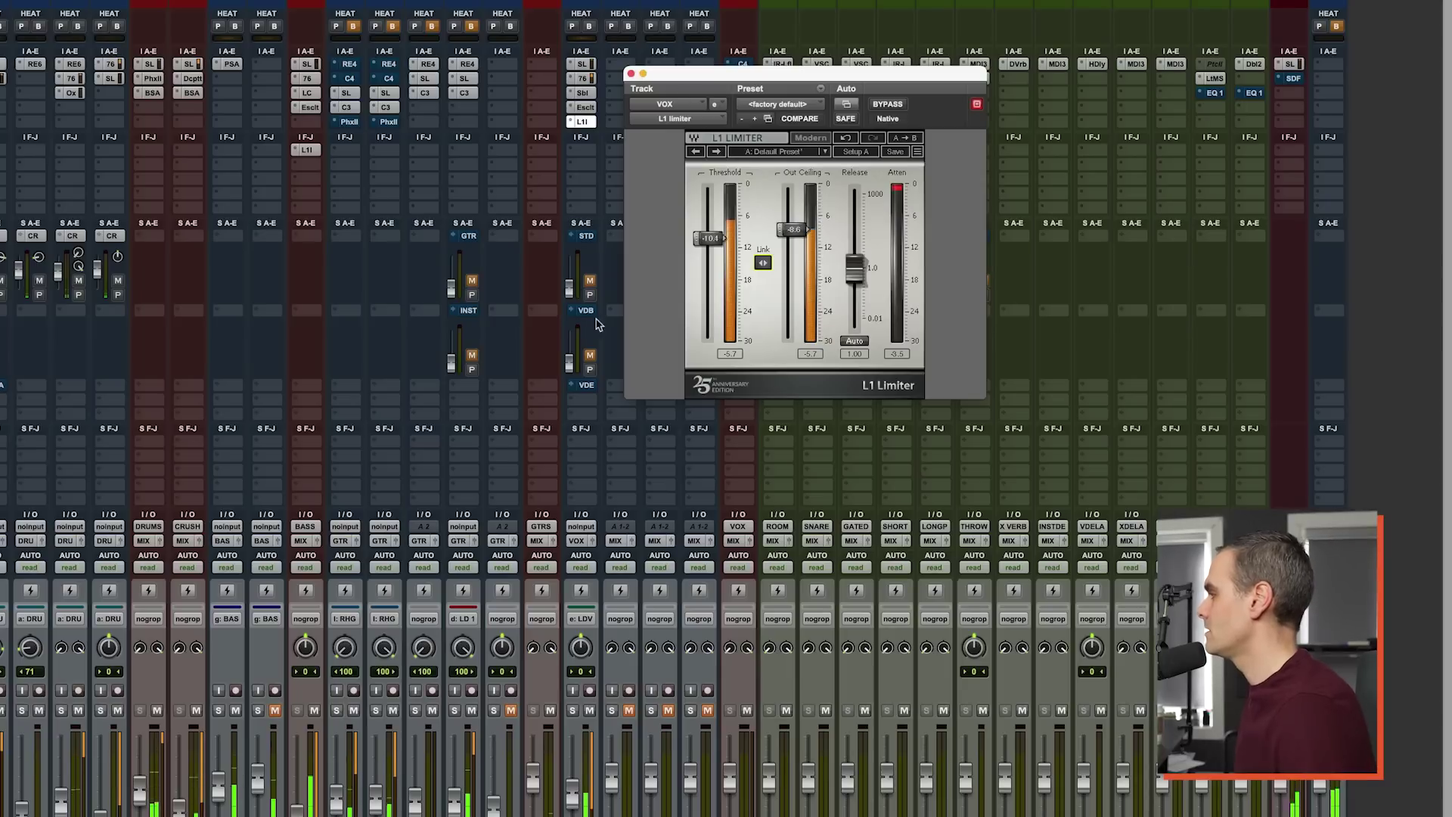
drag(573, 794, 574, 802)
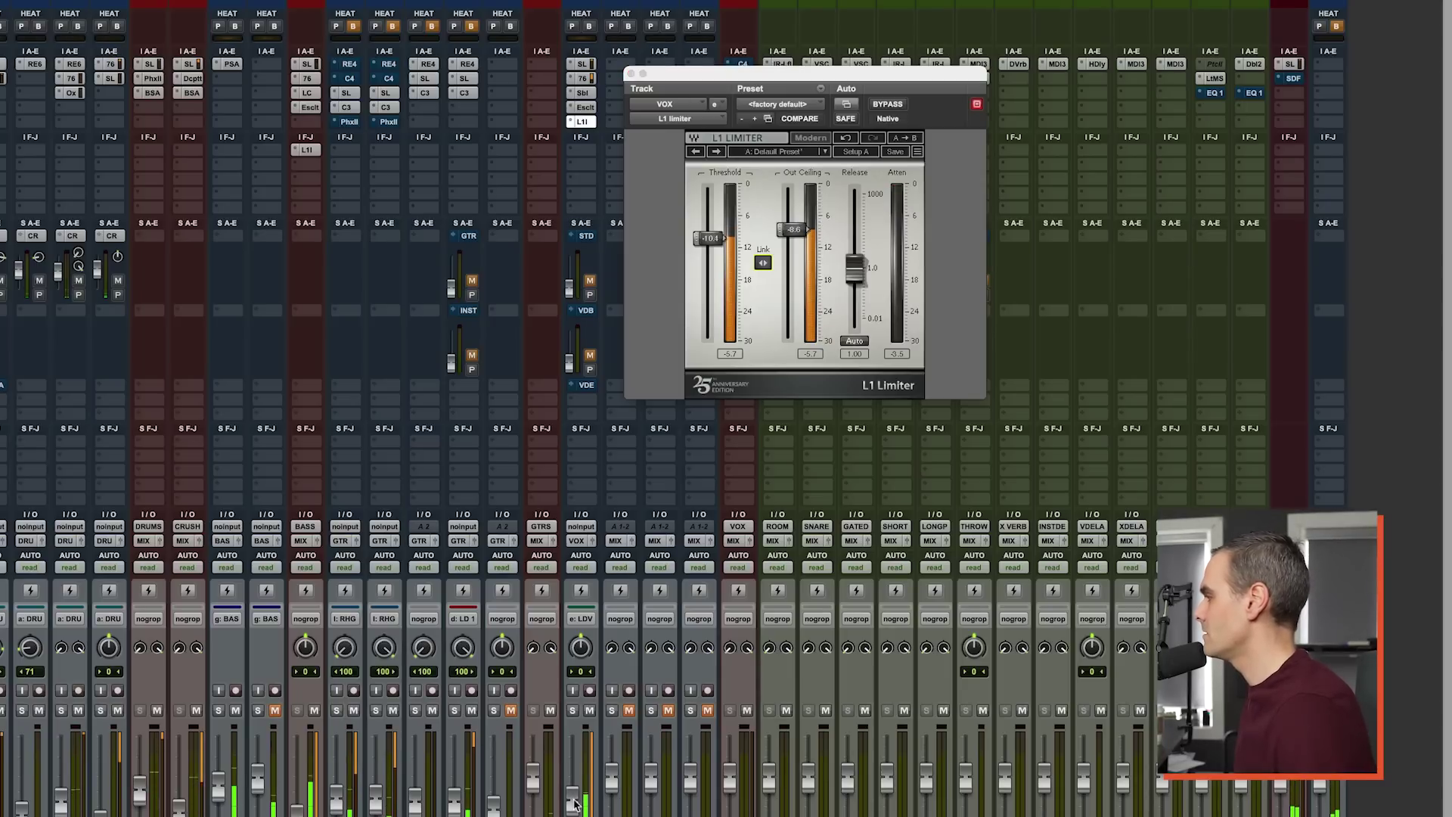
click(632, 73)
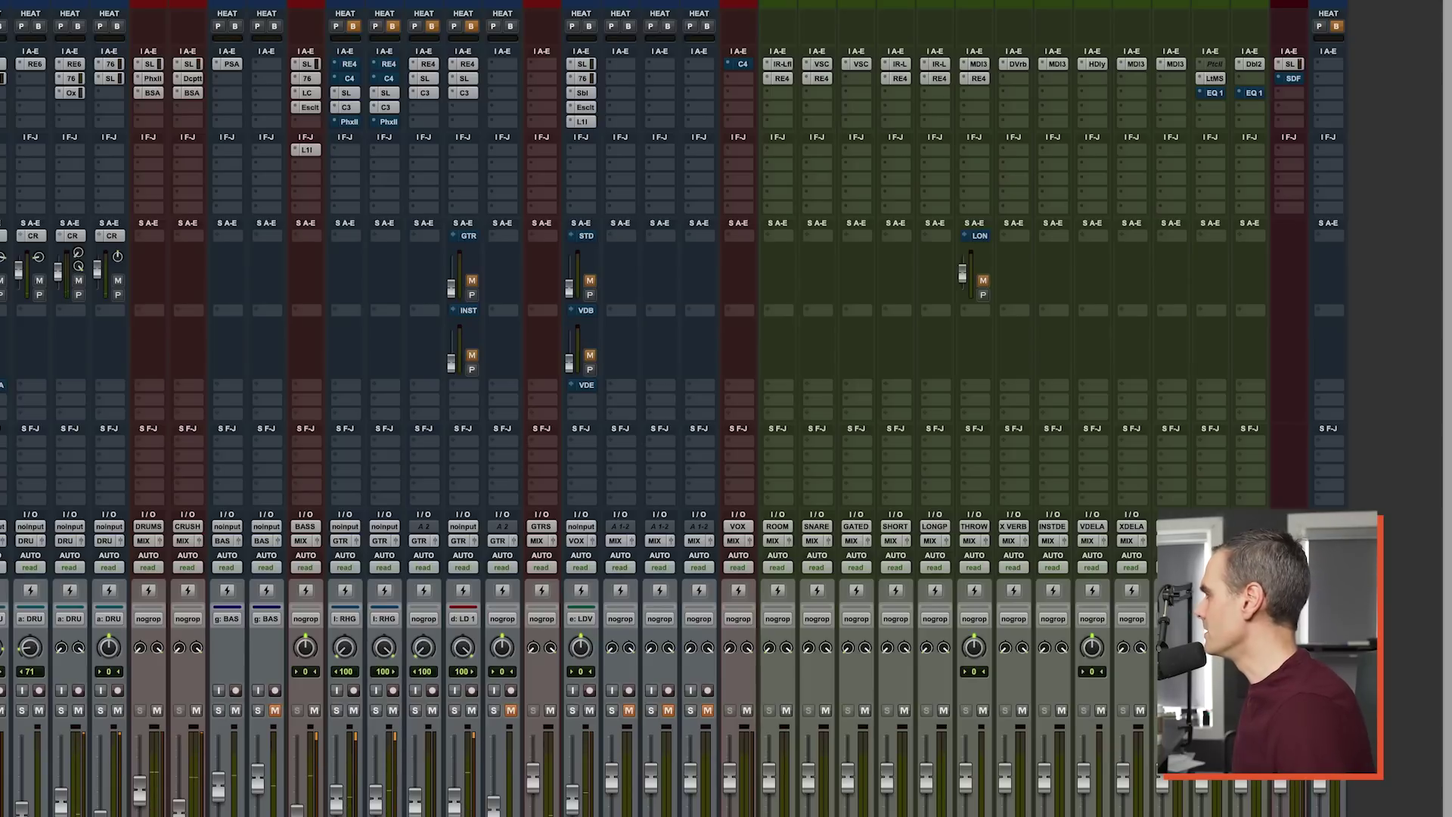
Step: Open Mod Delay III on the STEREO DELAY track and set the low-pass filters of both delays to 3901 Hz
click(1163, 64)
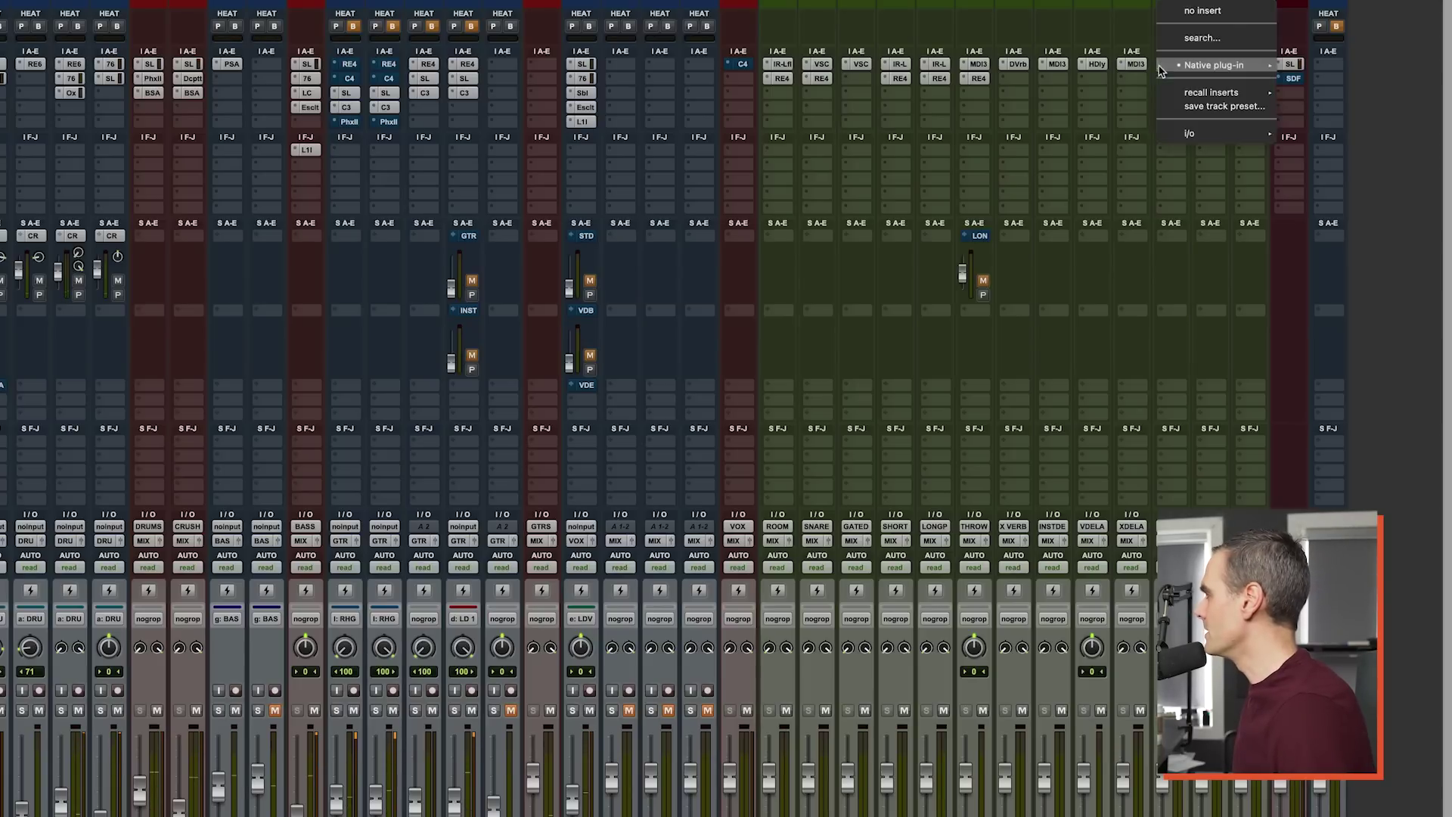
click(1196, 45)
click(1175, 64)
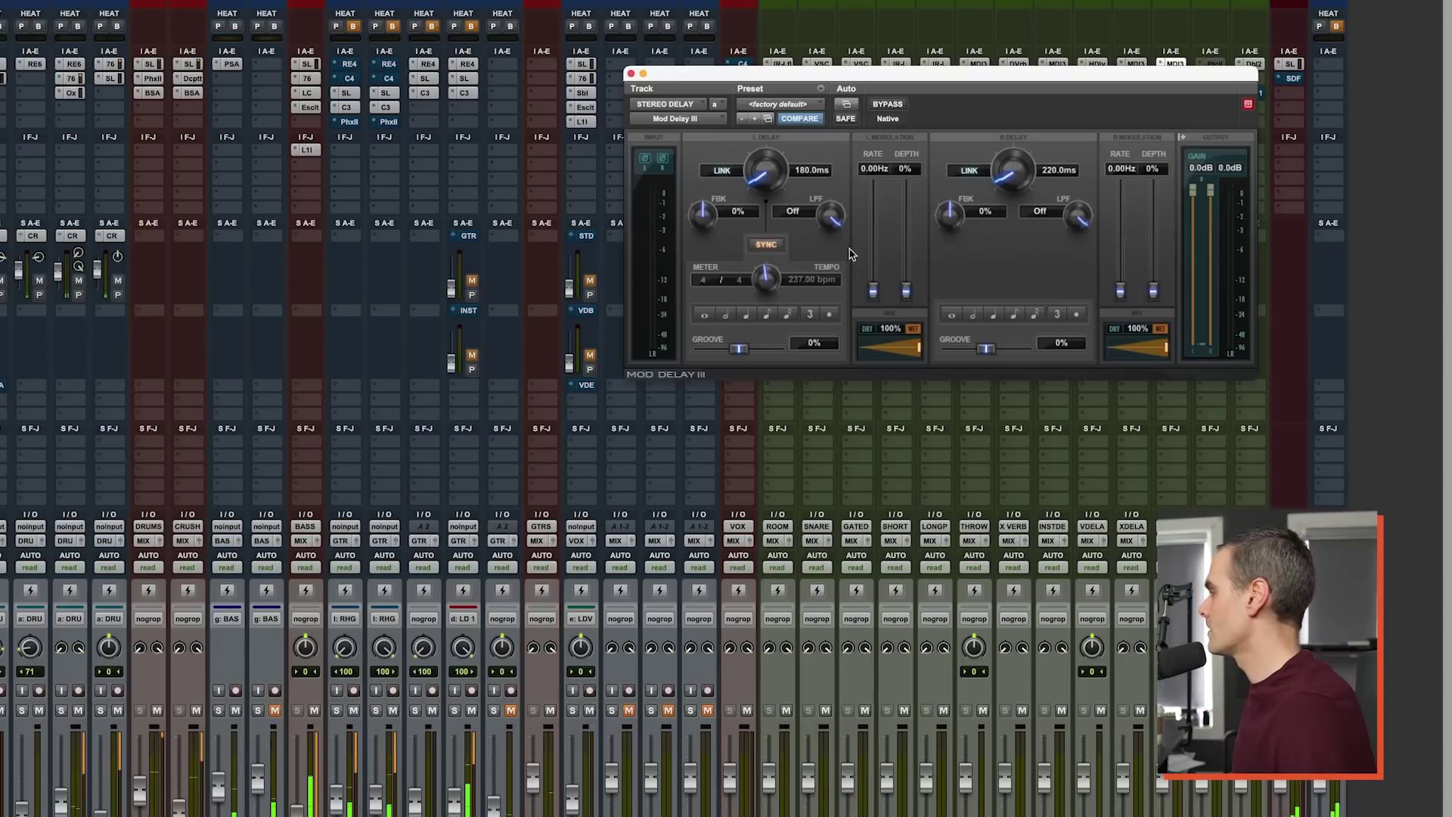
mouse_move(830, 232)
mouse_down()
mouse_move(835, 280)
mouse_move(835, 259)
mouse_up()
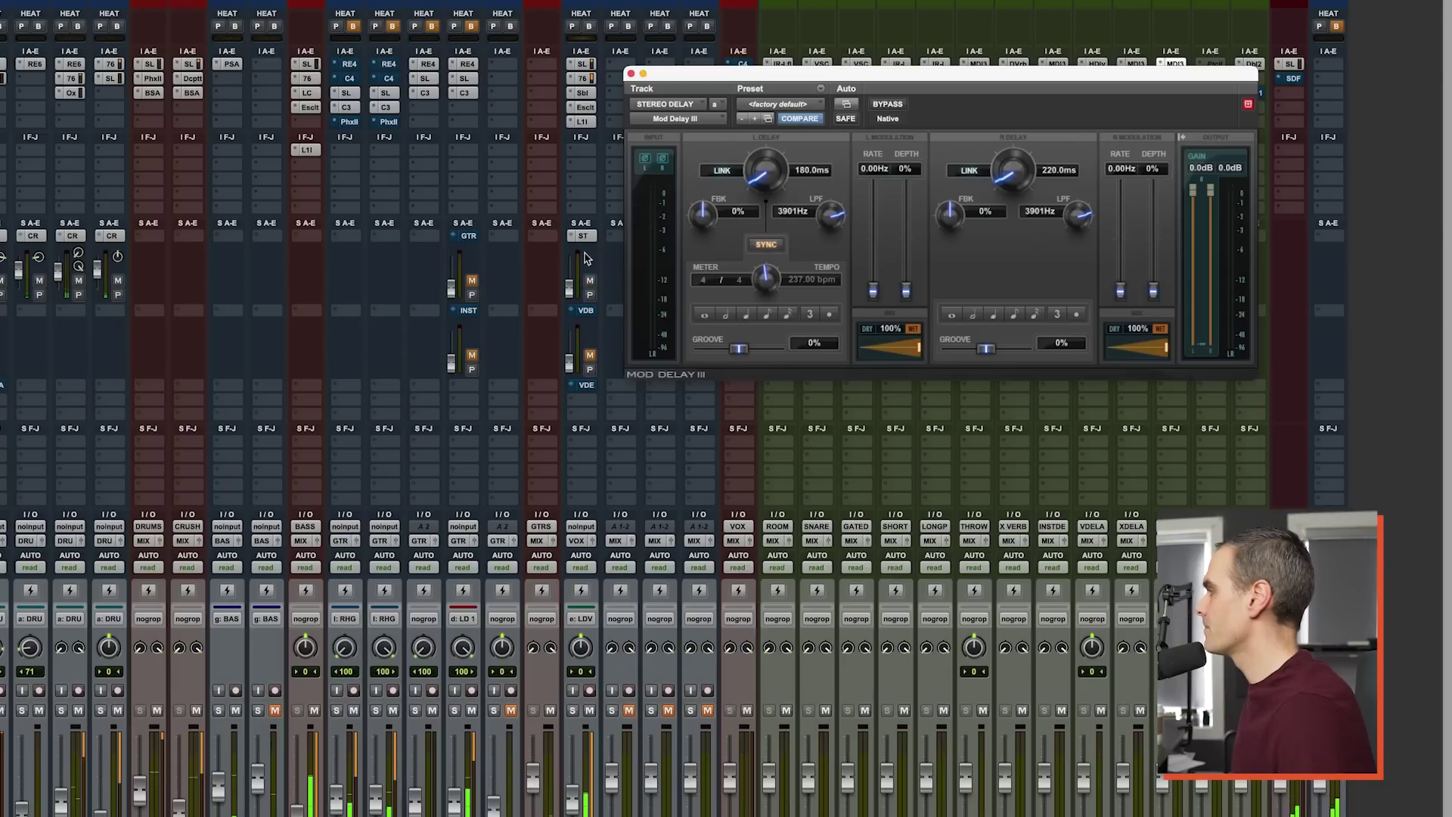
Step: Solo VOX and set its ST DELAY send level to -21.0 dB
drag(568, 289, 568, 264)
click(572, 710)
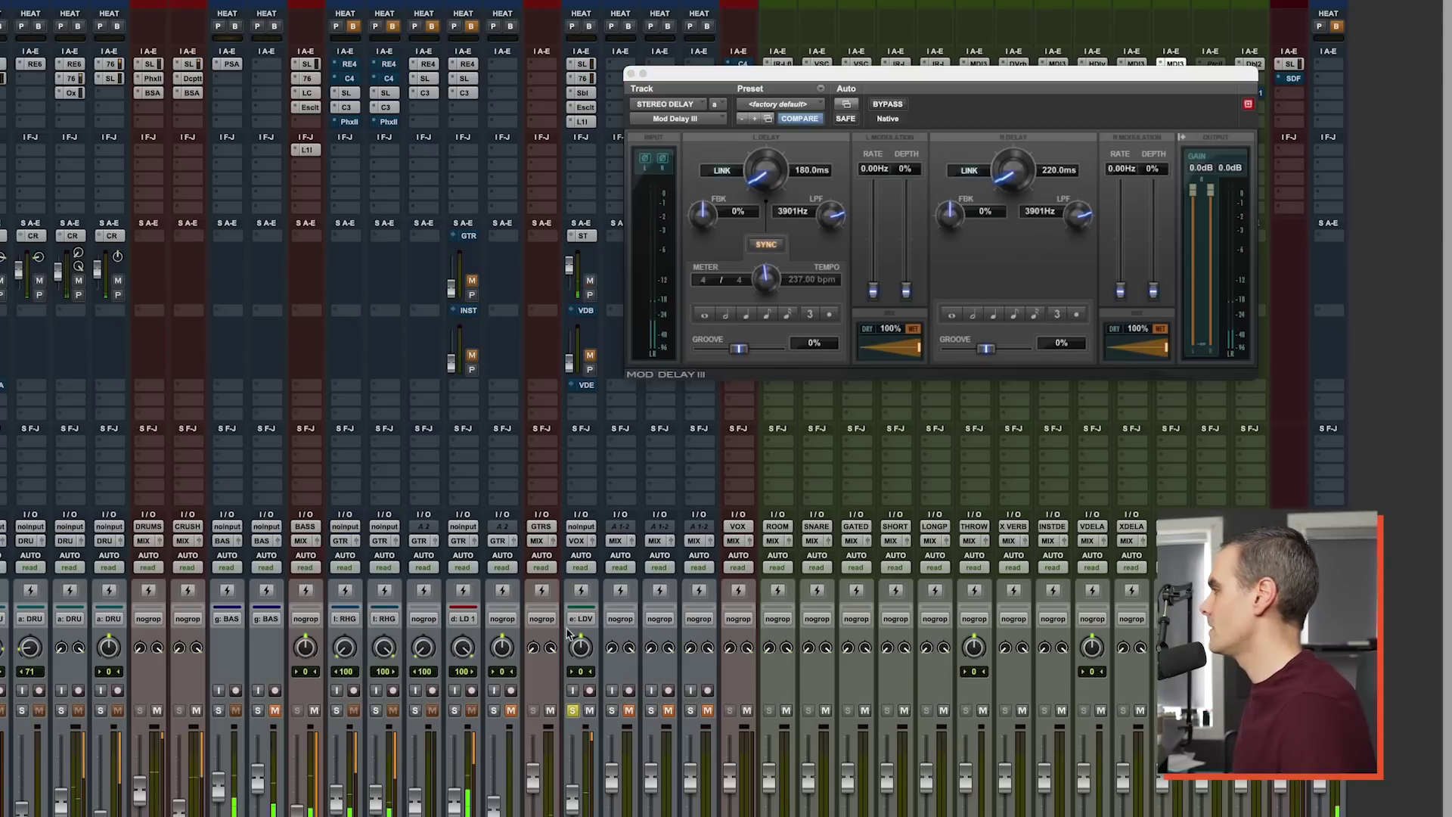
drag(569, 292, 581, 253)
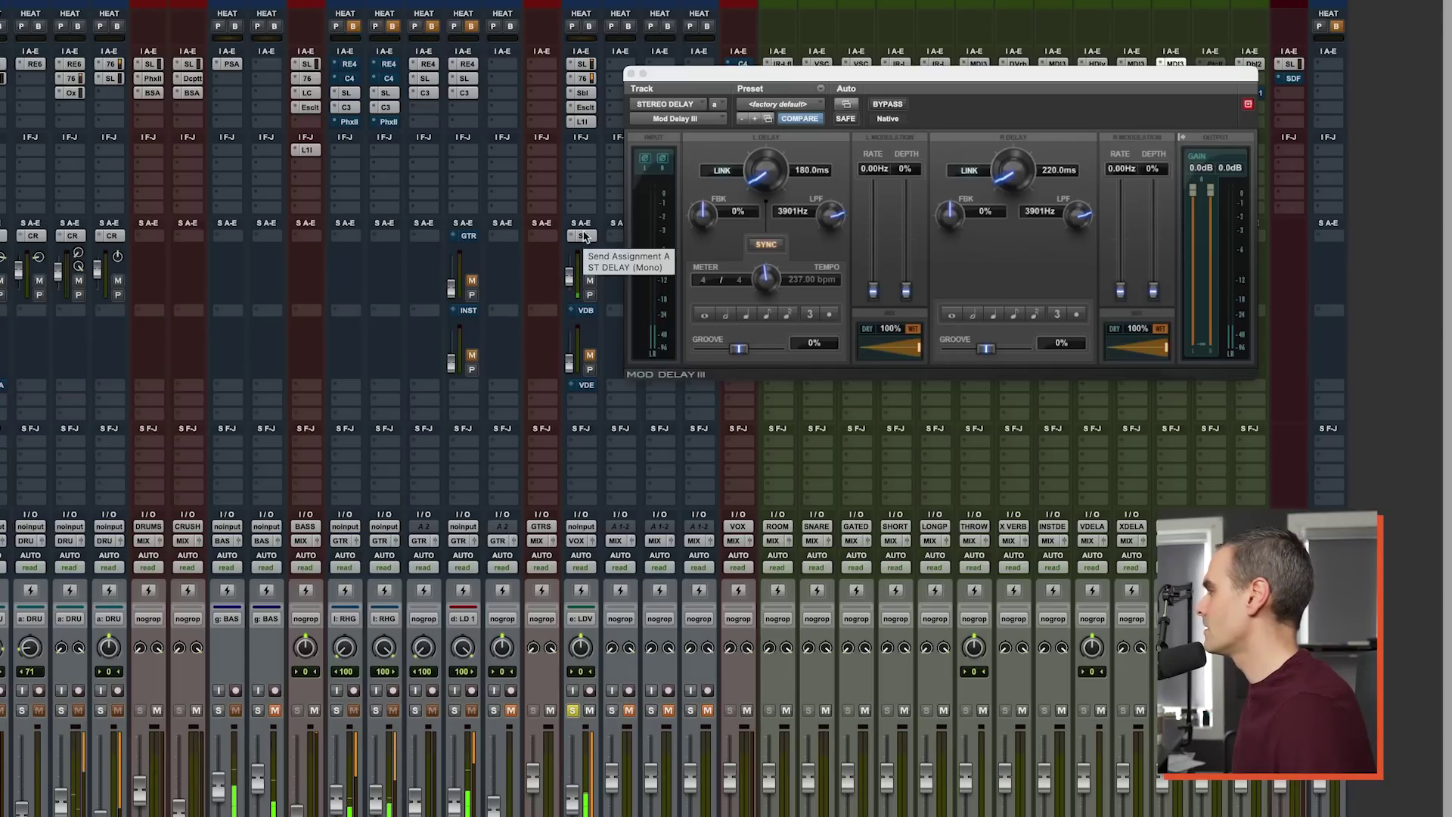
click(584, 237)
drag(324, 310, 327, 310)
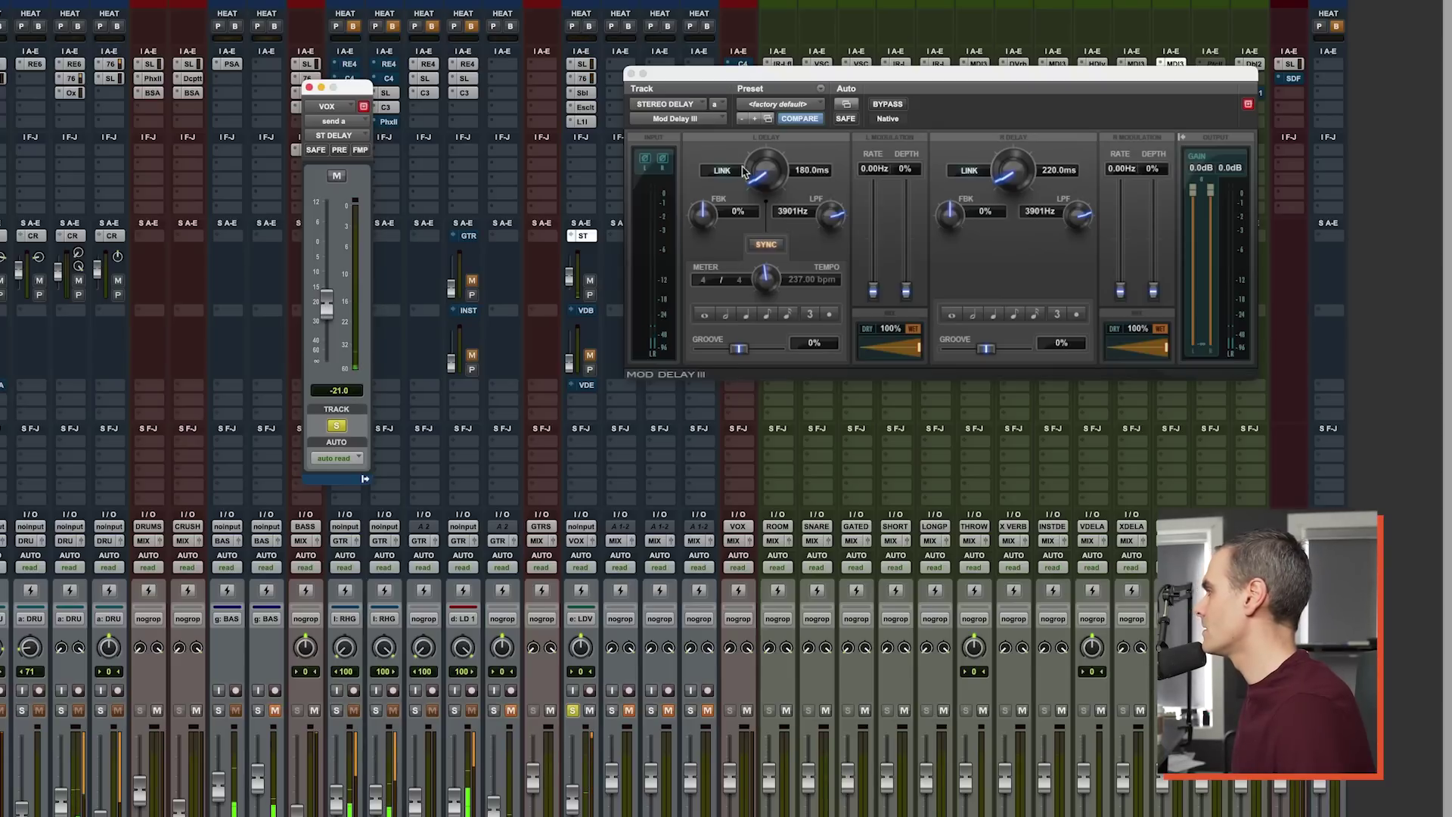
Step: Raise the stereo delay's low-pass filters to 4638 Hz, close the plug-in and send windows, and unsolo VOX
drag(832, 221, 835, 219)
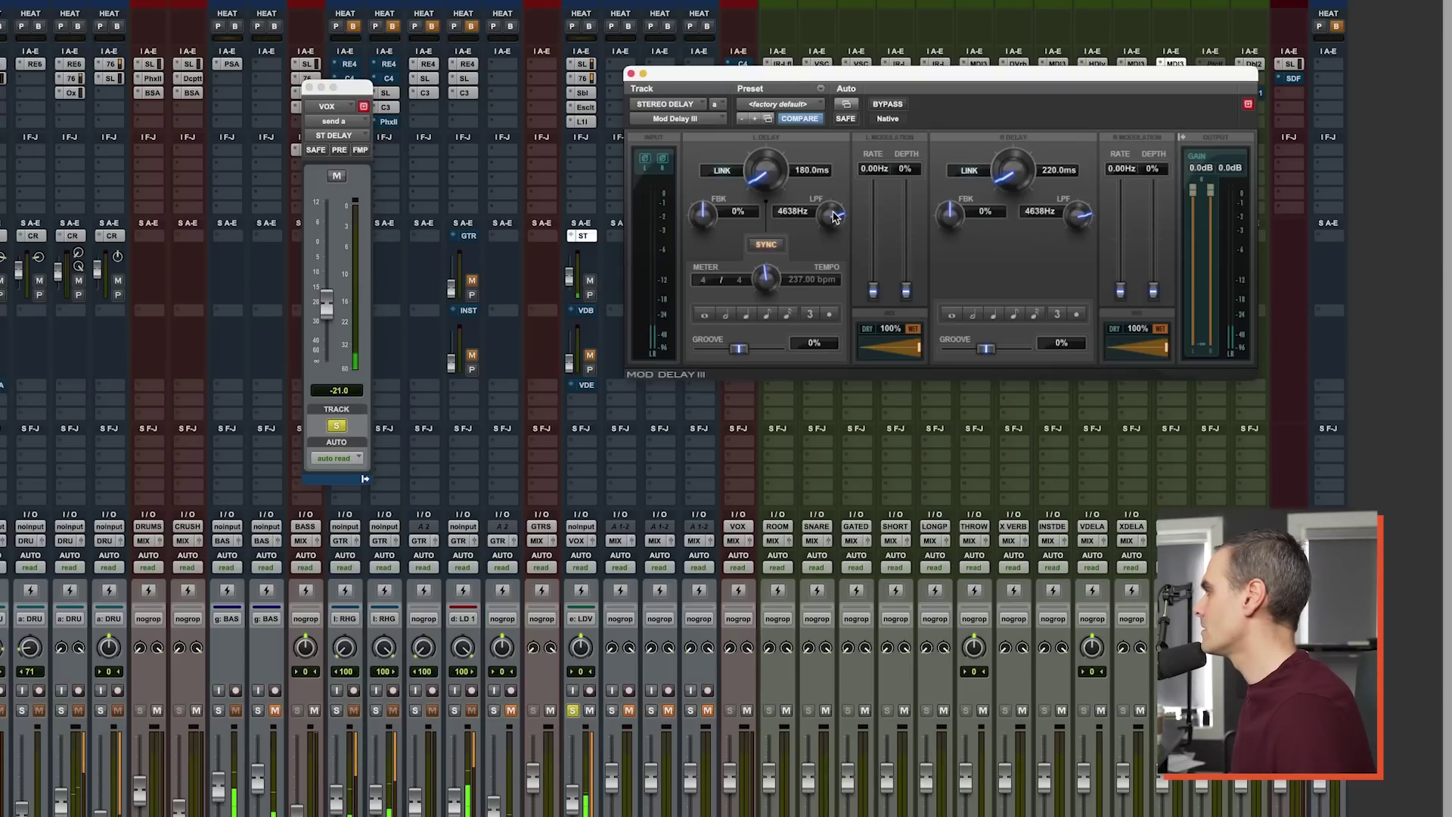
click(632, 73)
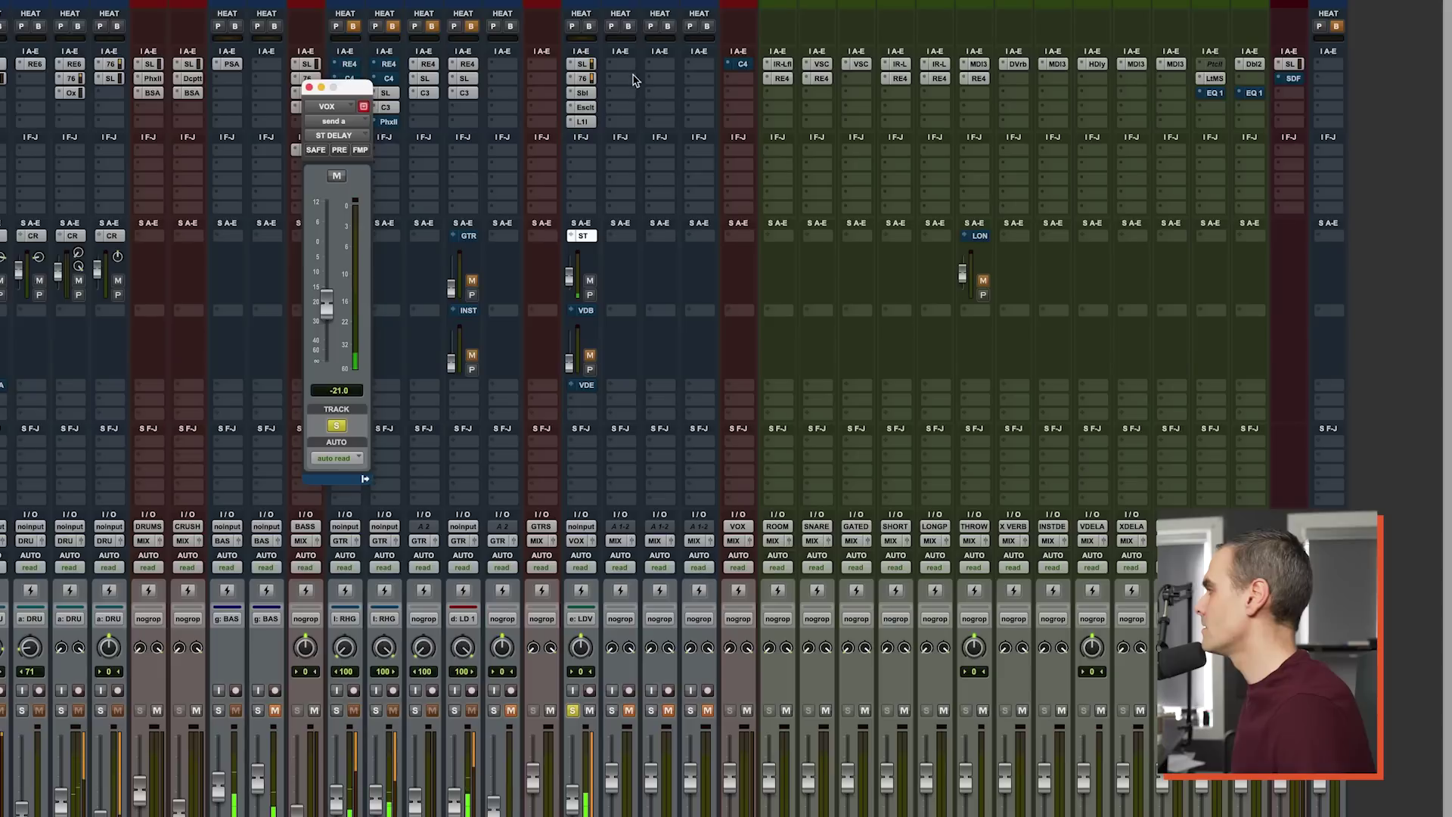
click(337, 428)
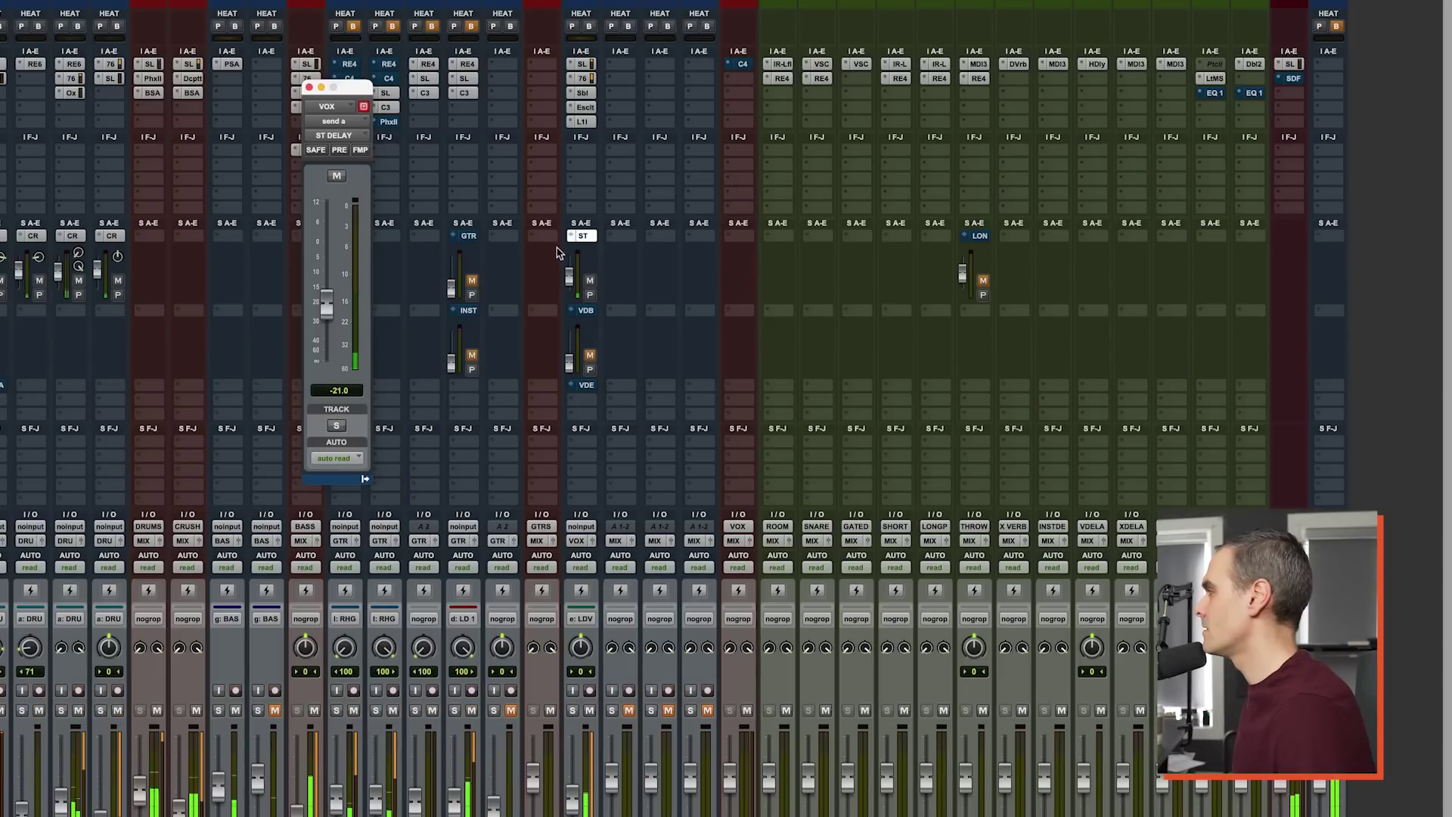
click(582, 237)
Step: Examine the SSLComp on Master 1 during playback and compare the new mix with the original mix
click(1290, 64)
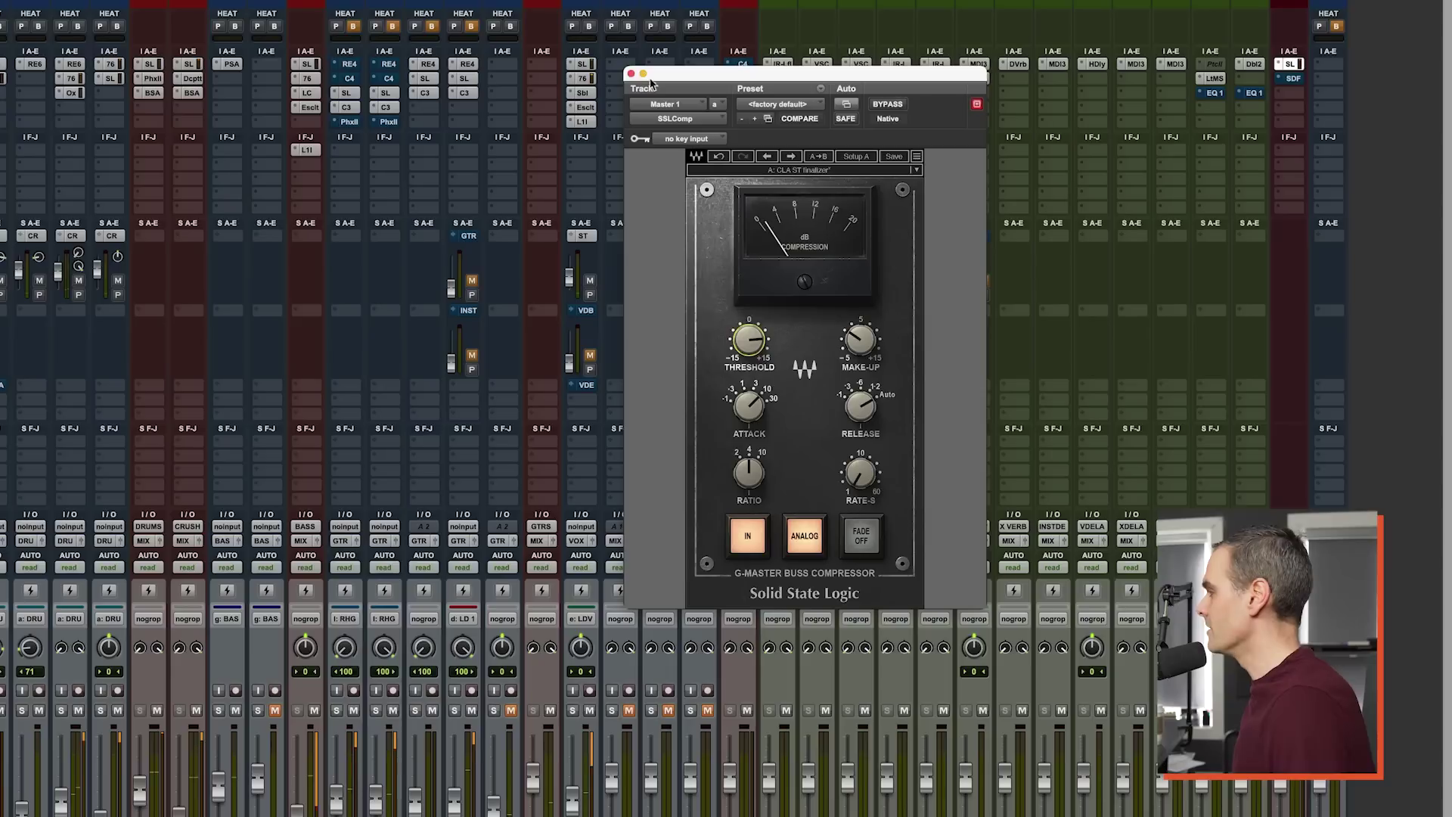
key(space)
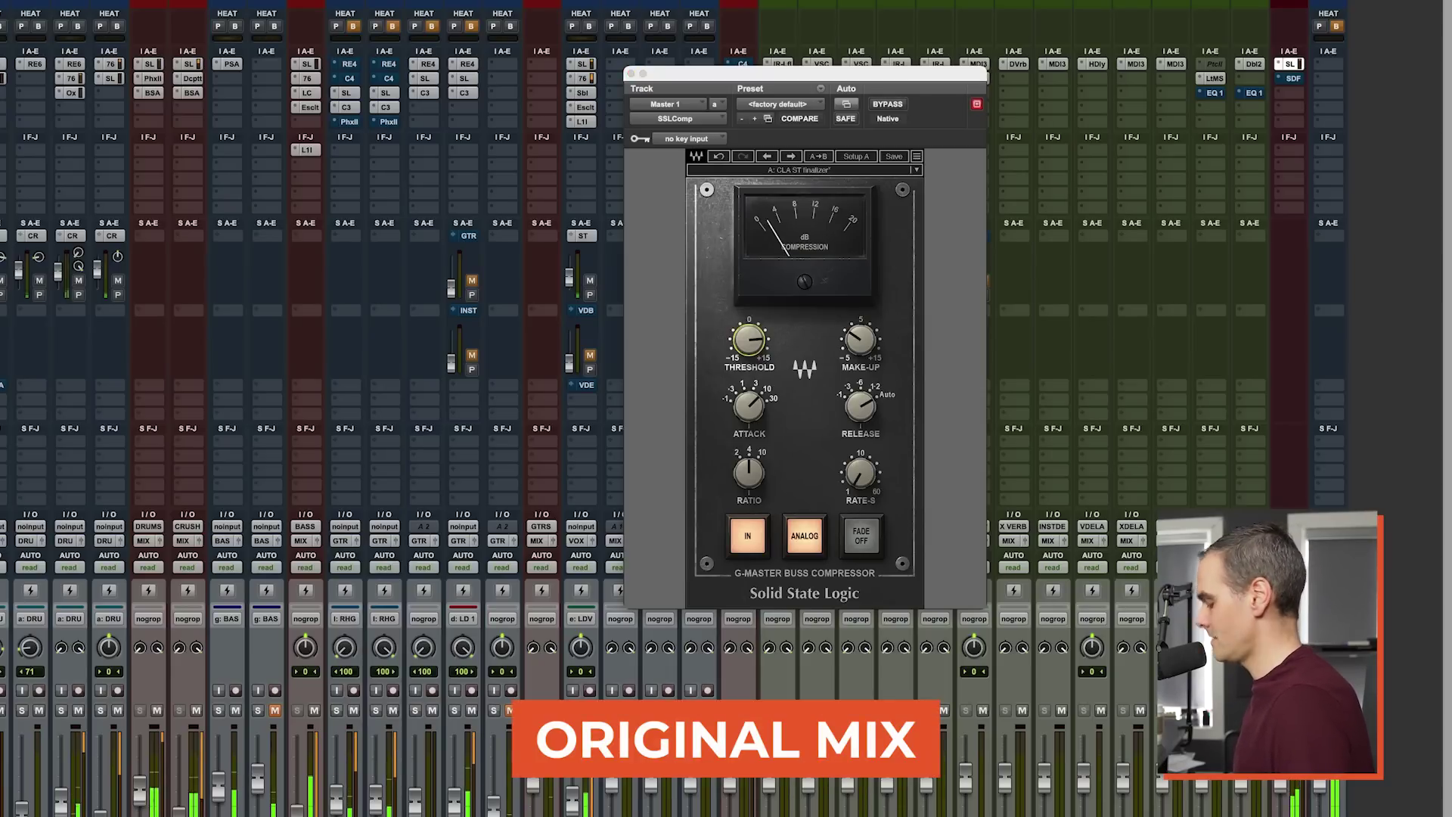
key(super+equal)
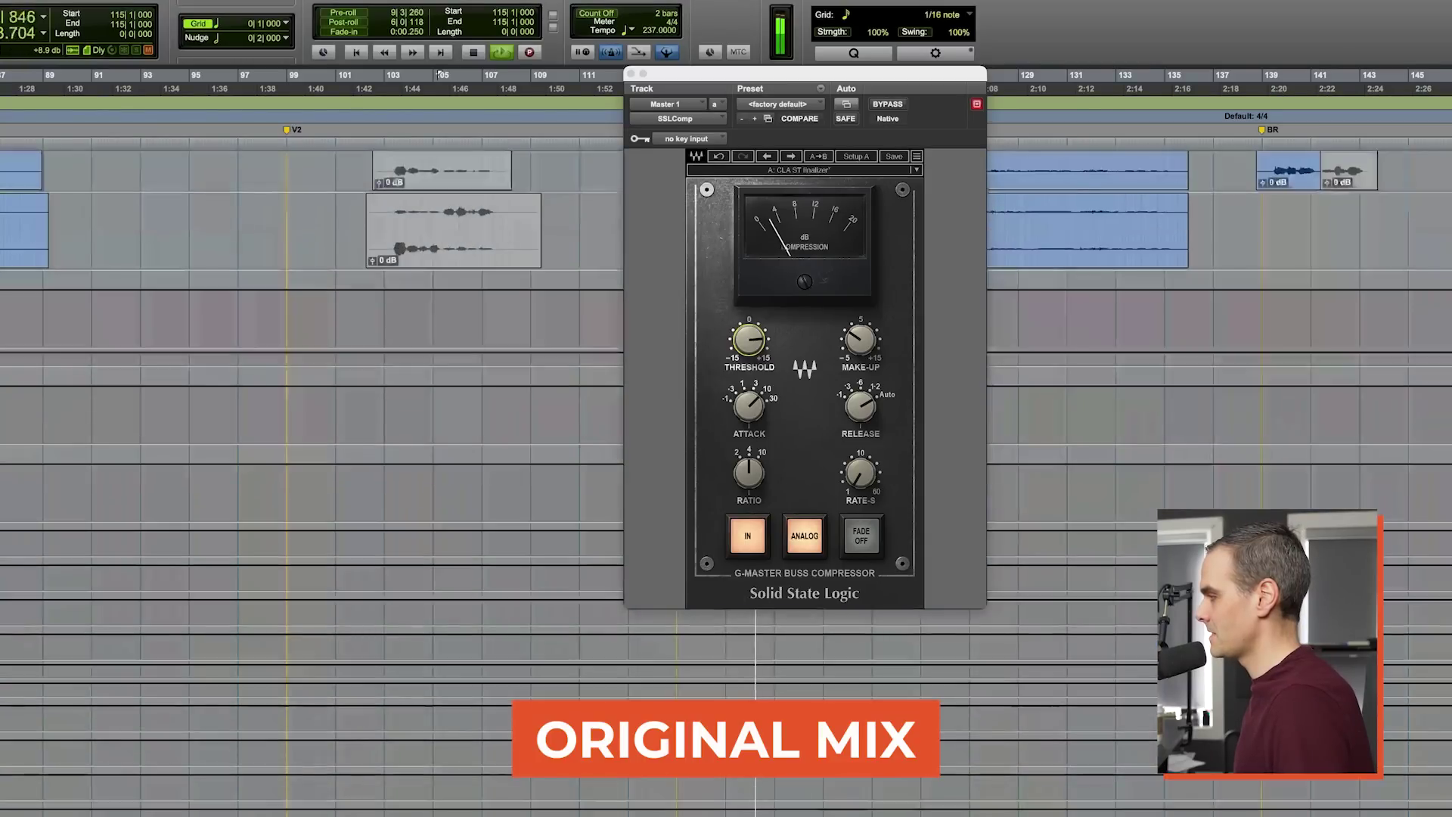
key(super+equal)
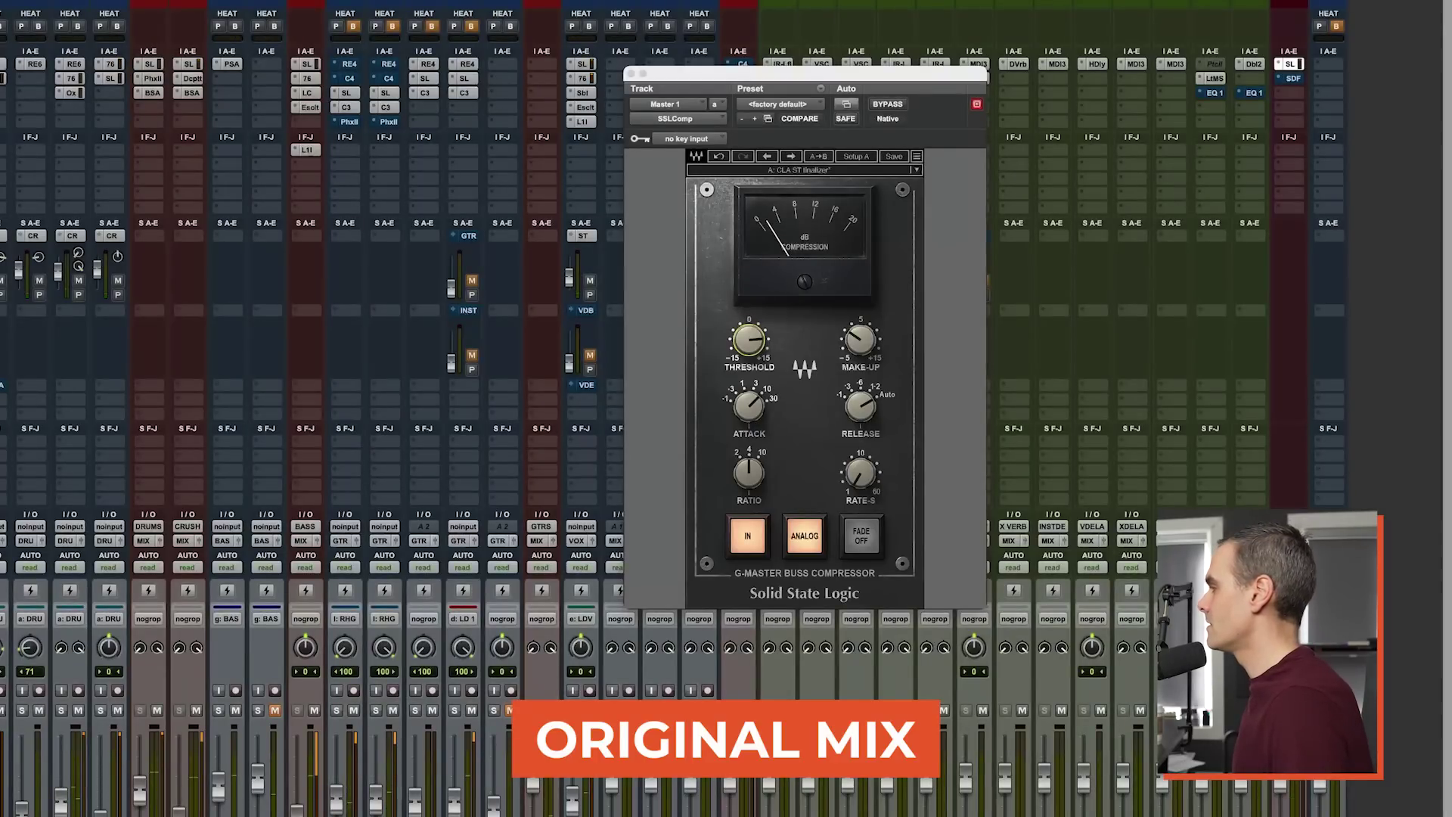
Step: Activate the FG-X mastering plug-in on Master 1, adjust its FG Level gain, and check Low Control on BASS
click(1293, 79)
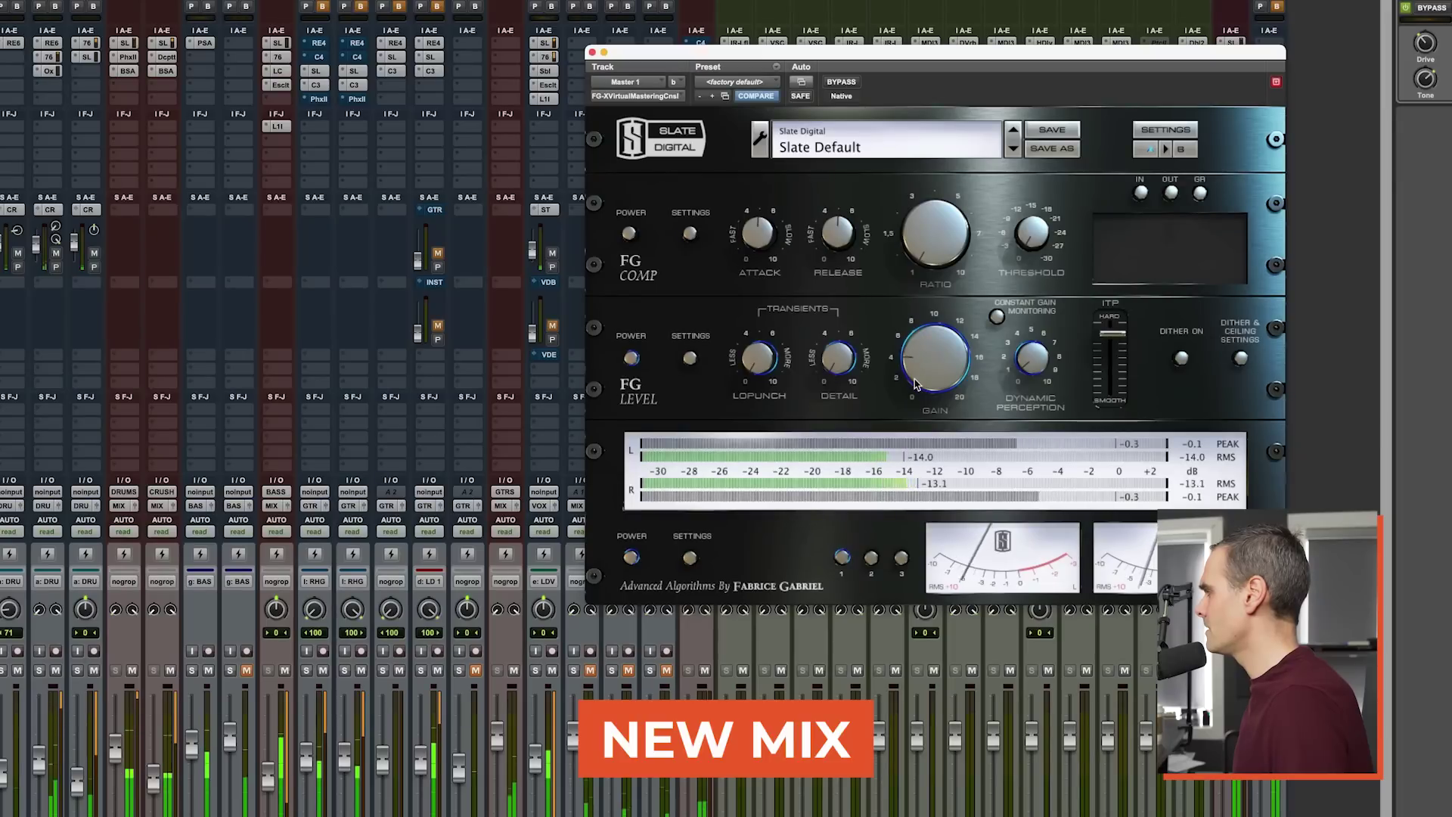
drag(915, 385, 916, 390)
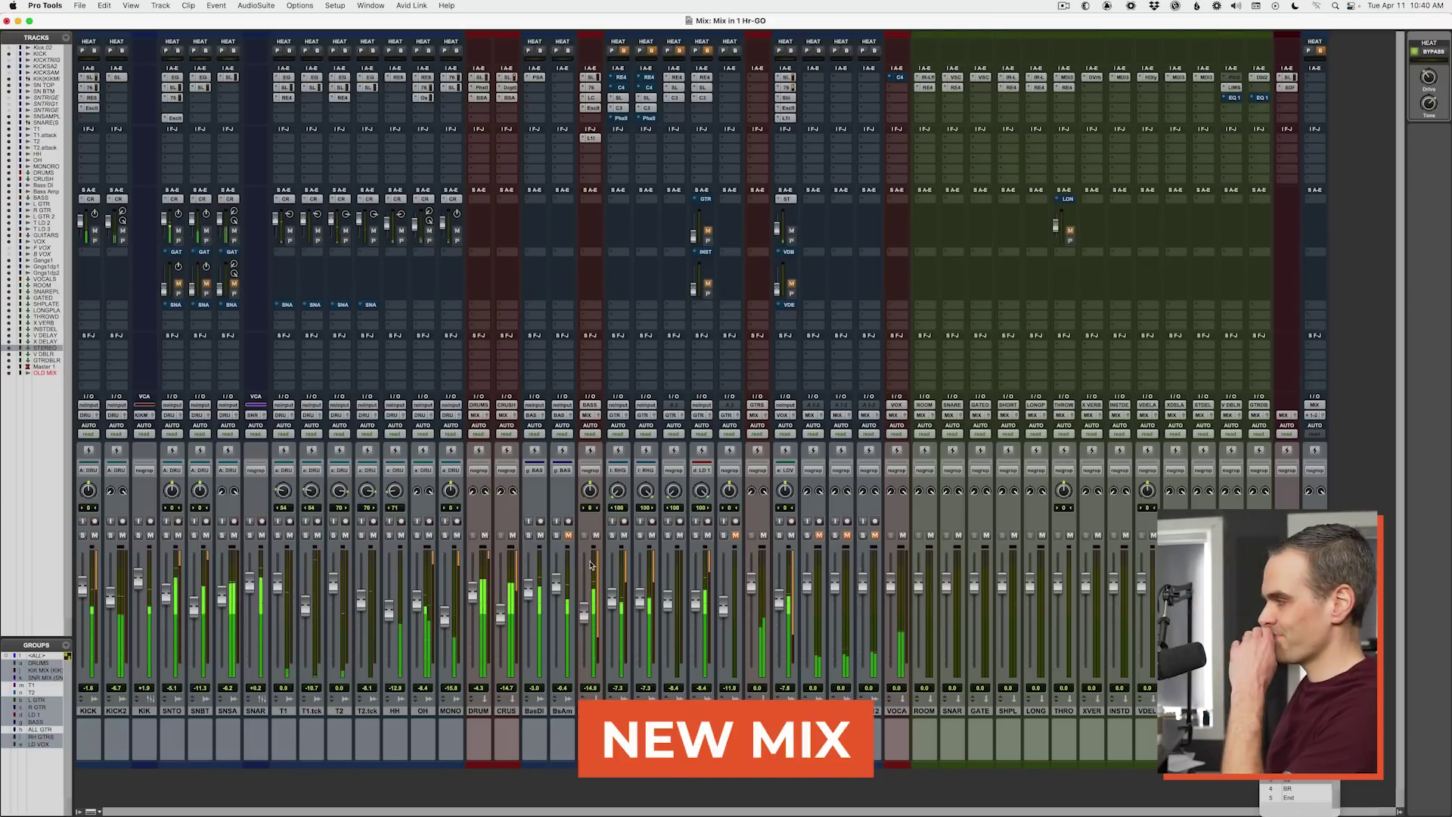
click(592, 98)
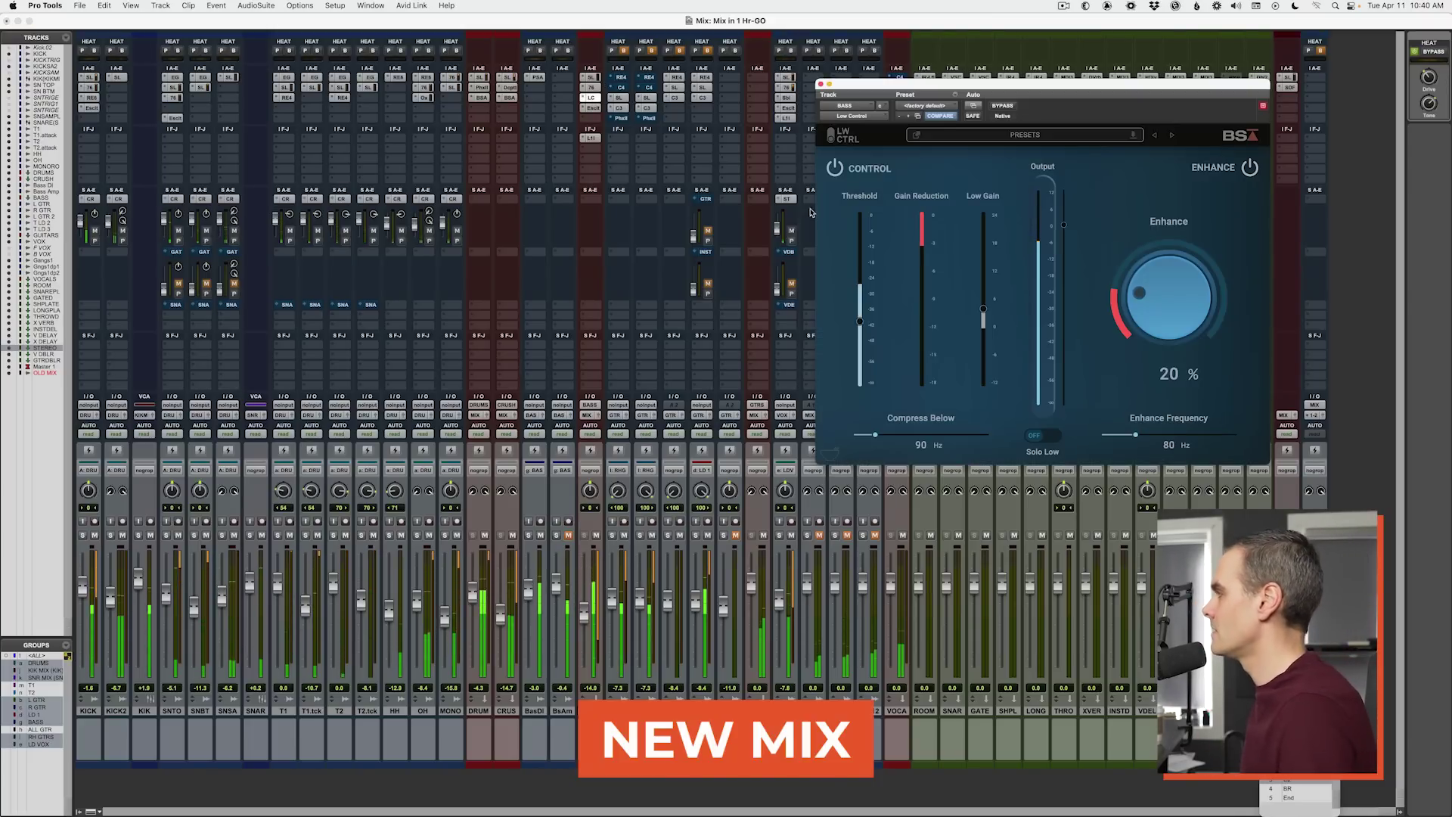
click(822, 85)
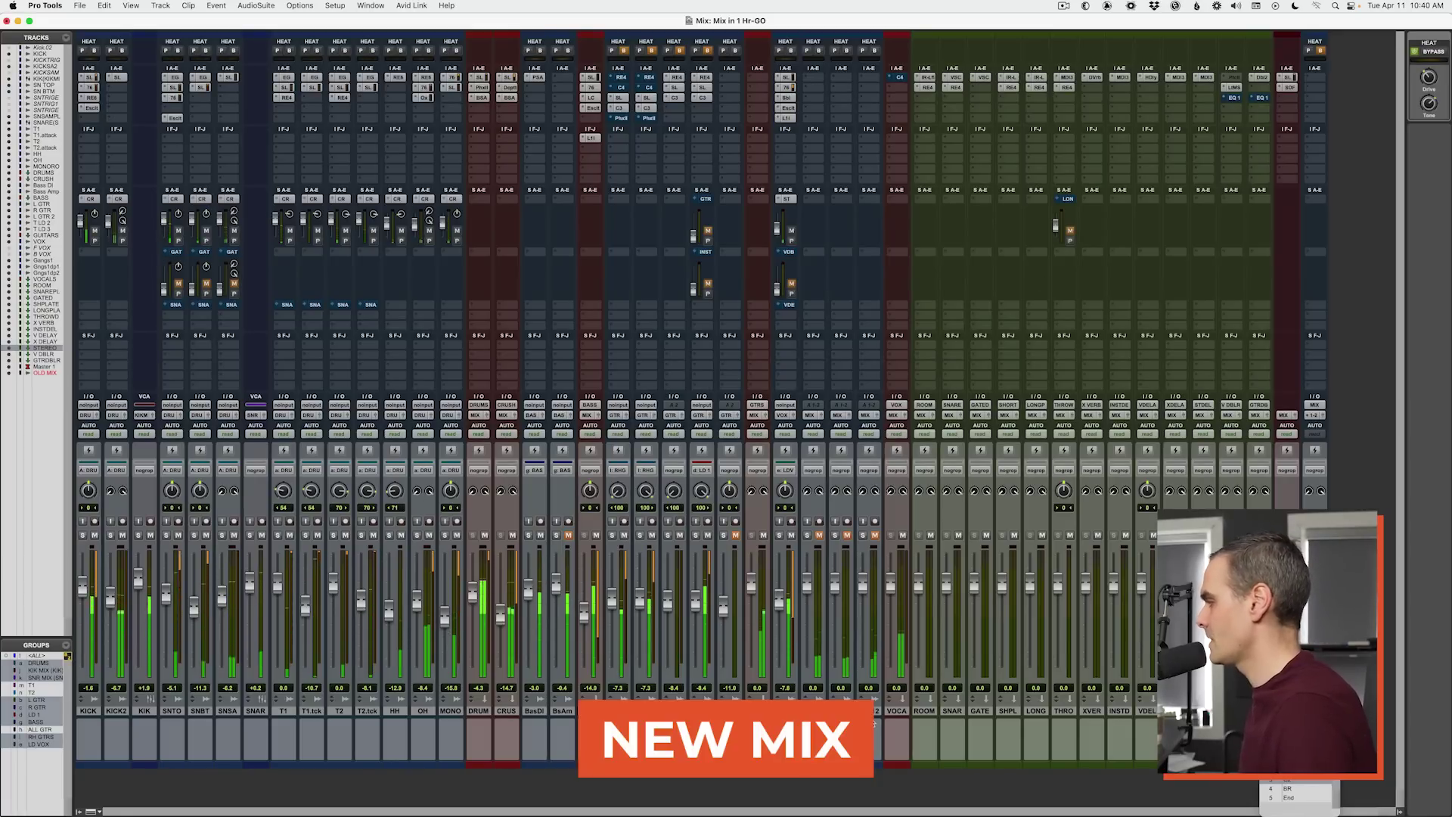
Step: Move the ROOM, SNARE PLATE and GATED reverb tracks directly after the CRUSH bus
click(940, 713)
shift+click(978, 711)
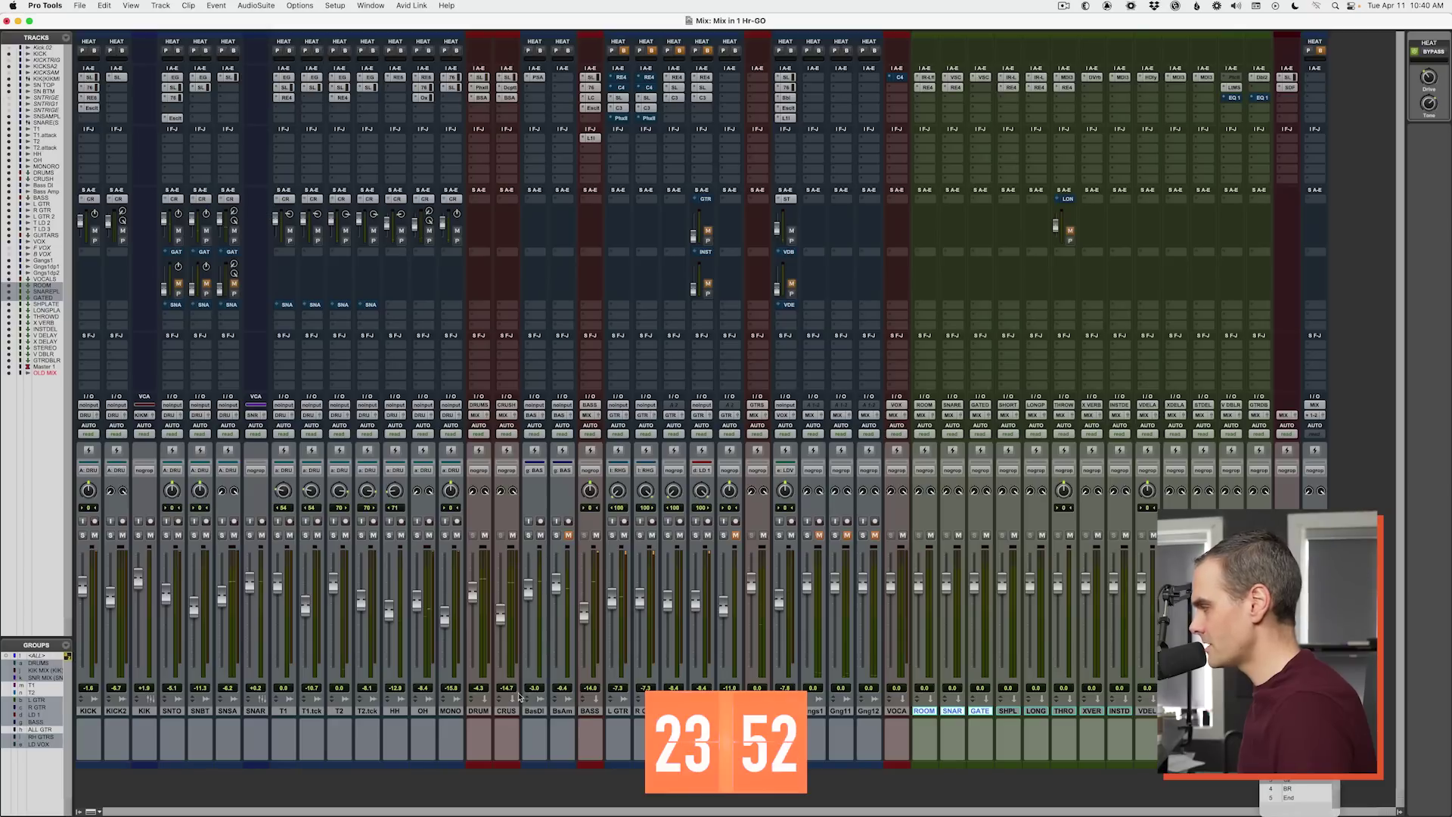
drag(931, 715, 523, 709)
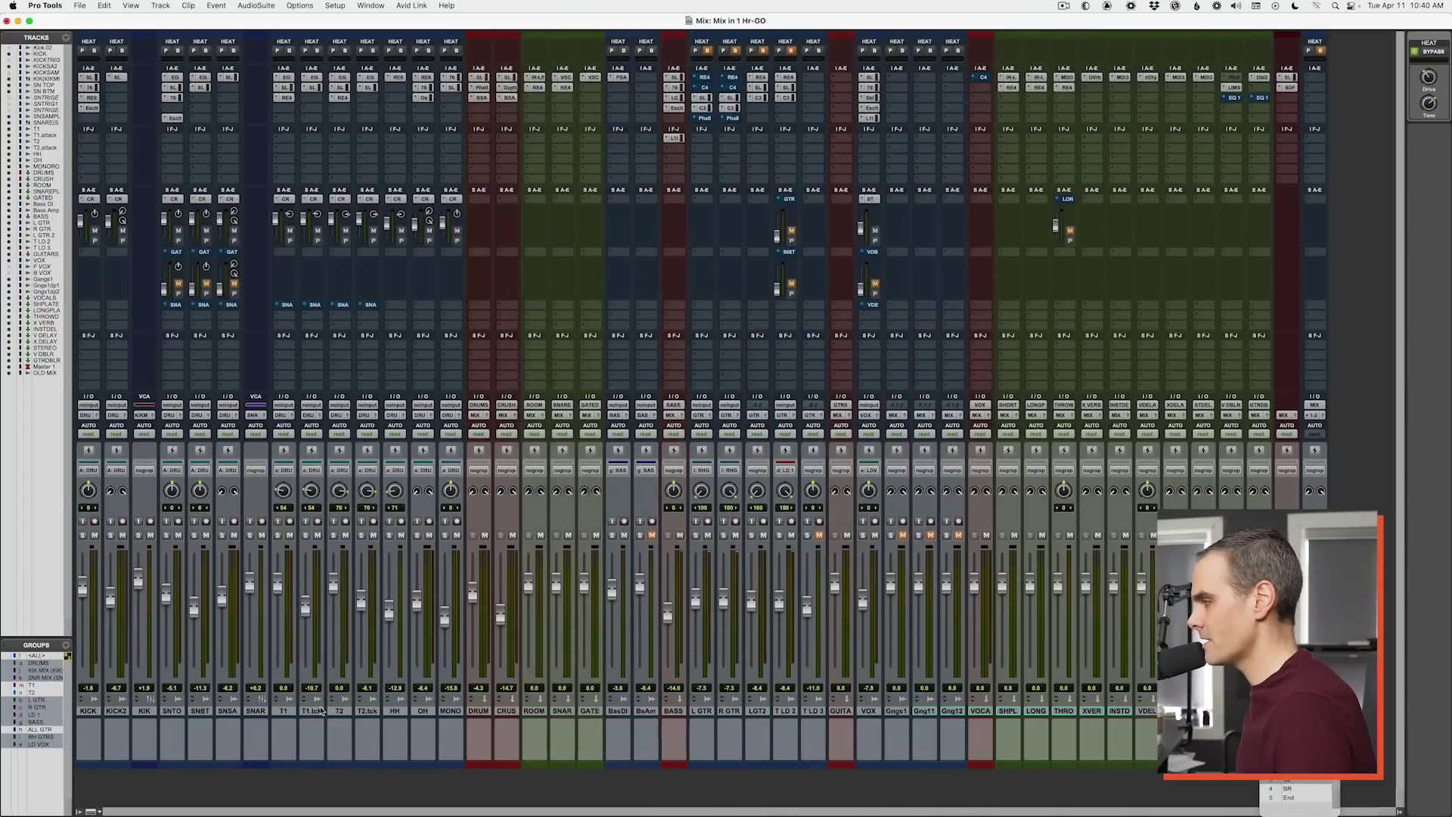
Step: Activate the snare tracks' SNARE PLATE sends at 0.0 dB and move the SNARE PLATE track directly after the snare VCA
key(space)
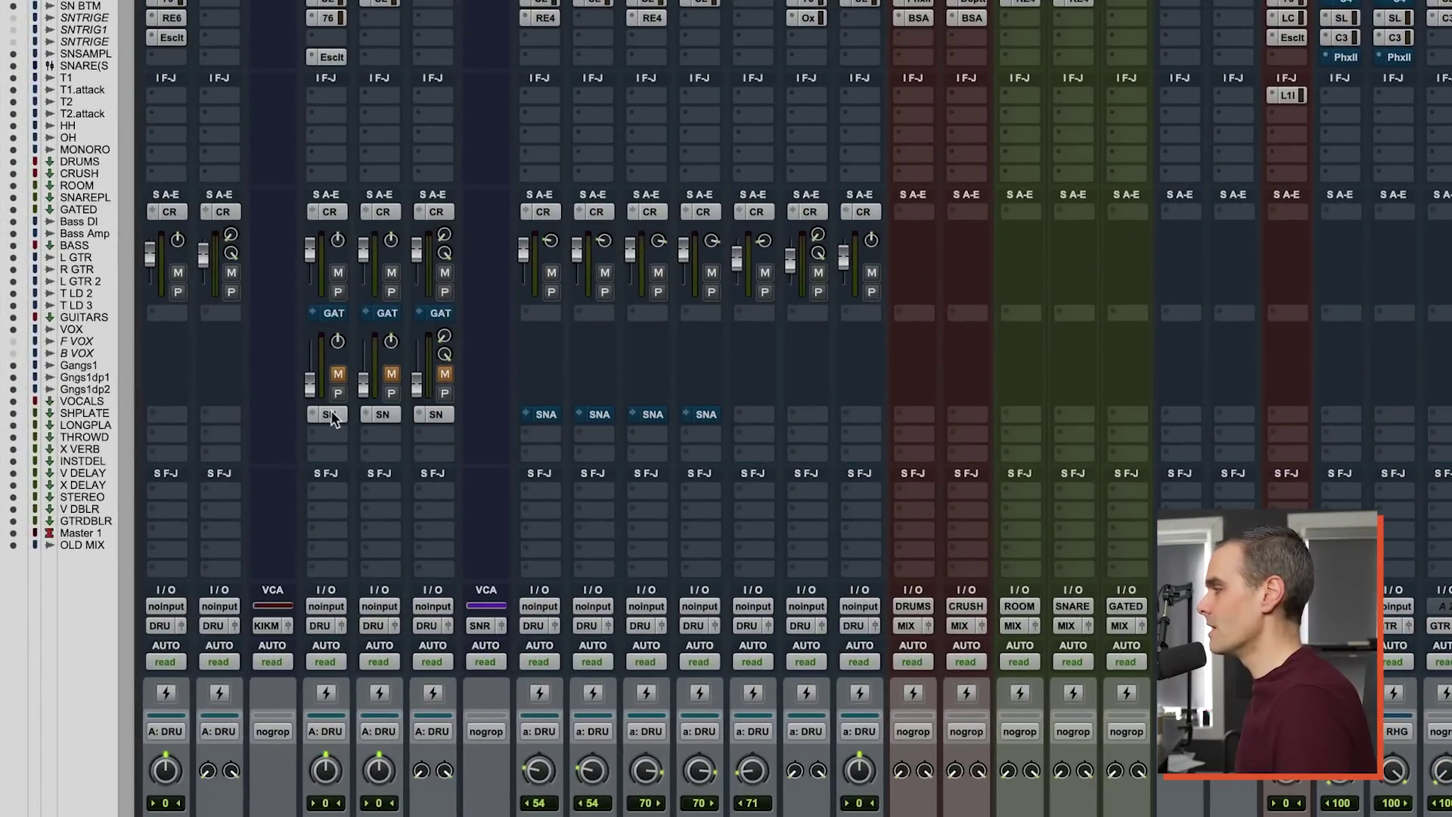
click(328, 415)
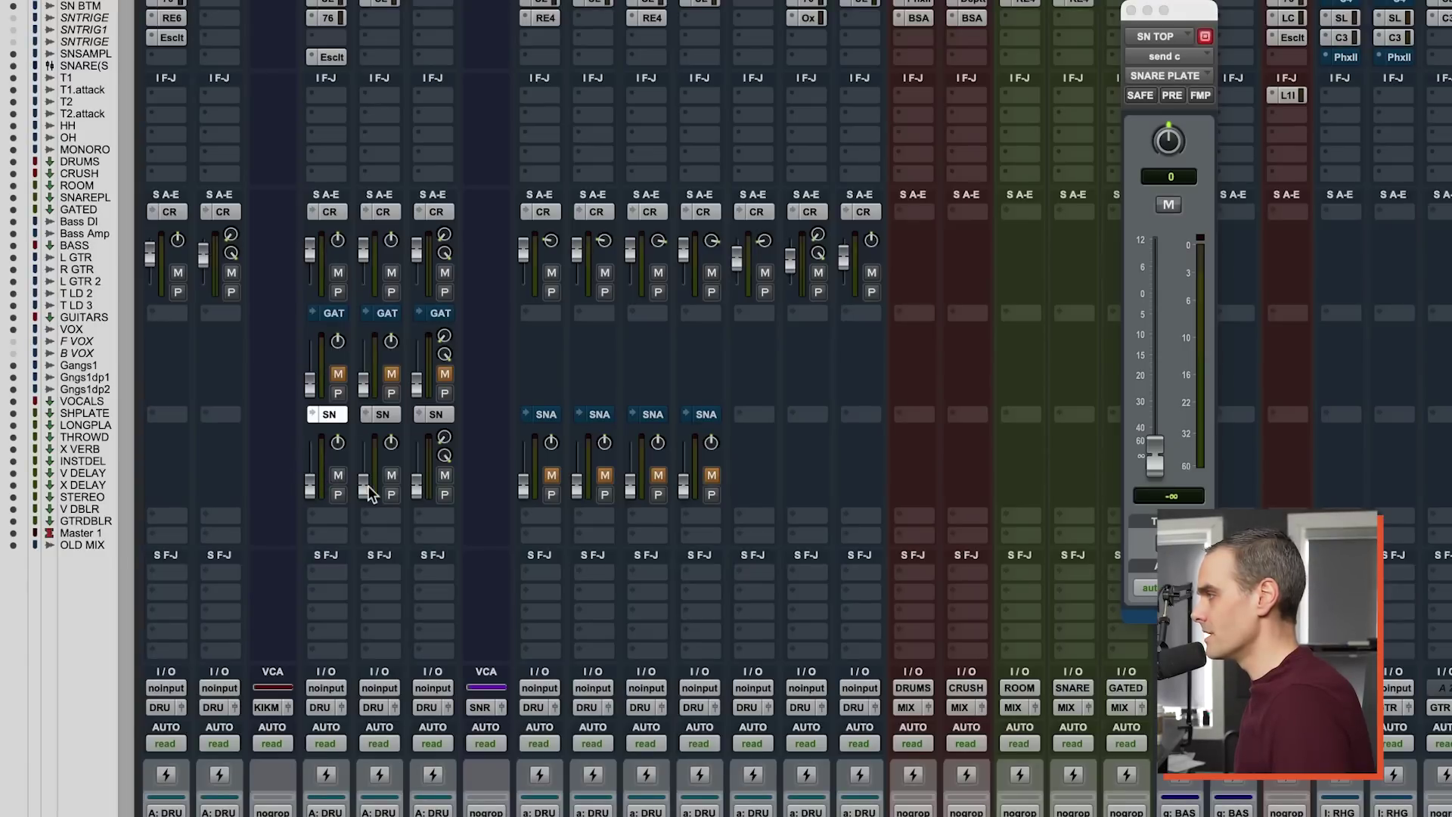
alt+click(314, 491)
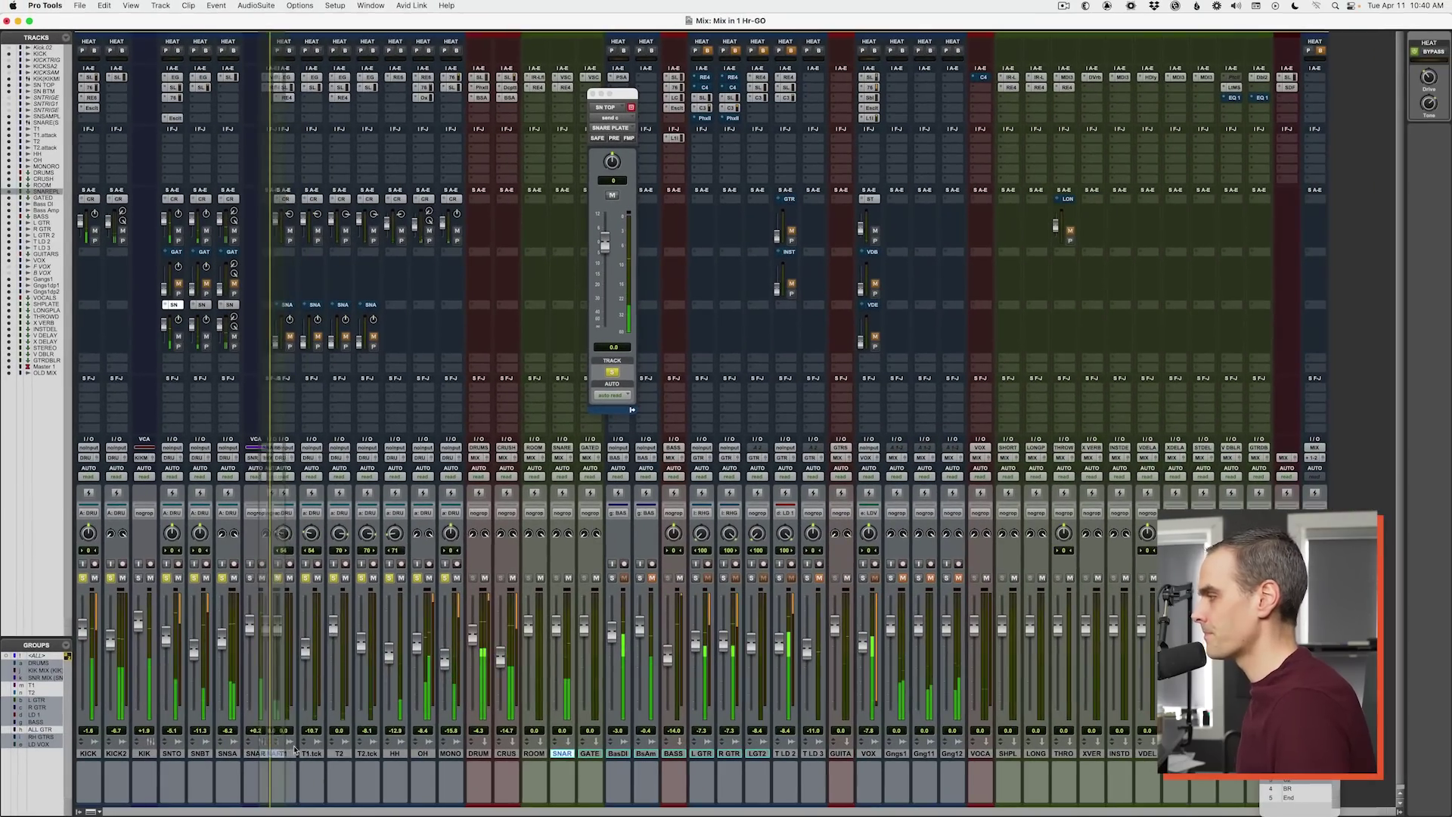
drag(295, 749, 282, 638)
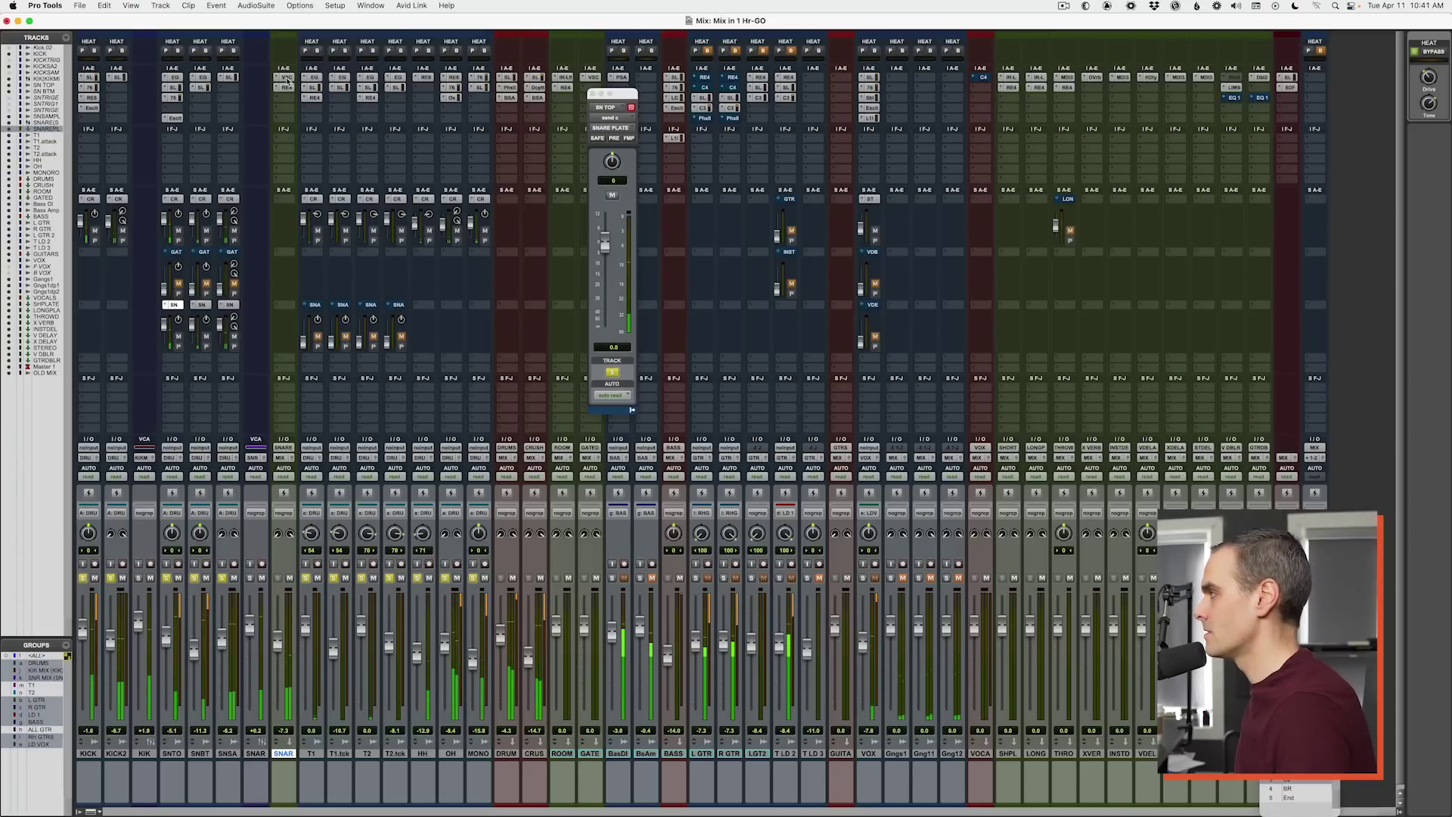
Step: Check the reverb plug-in on the SNARE PLATE track and collapse the expanded controls of sends B and C
click(285, 77)
click(285, 78)
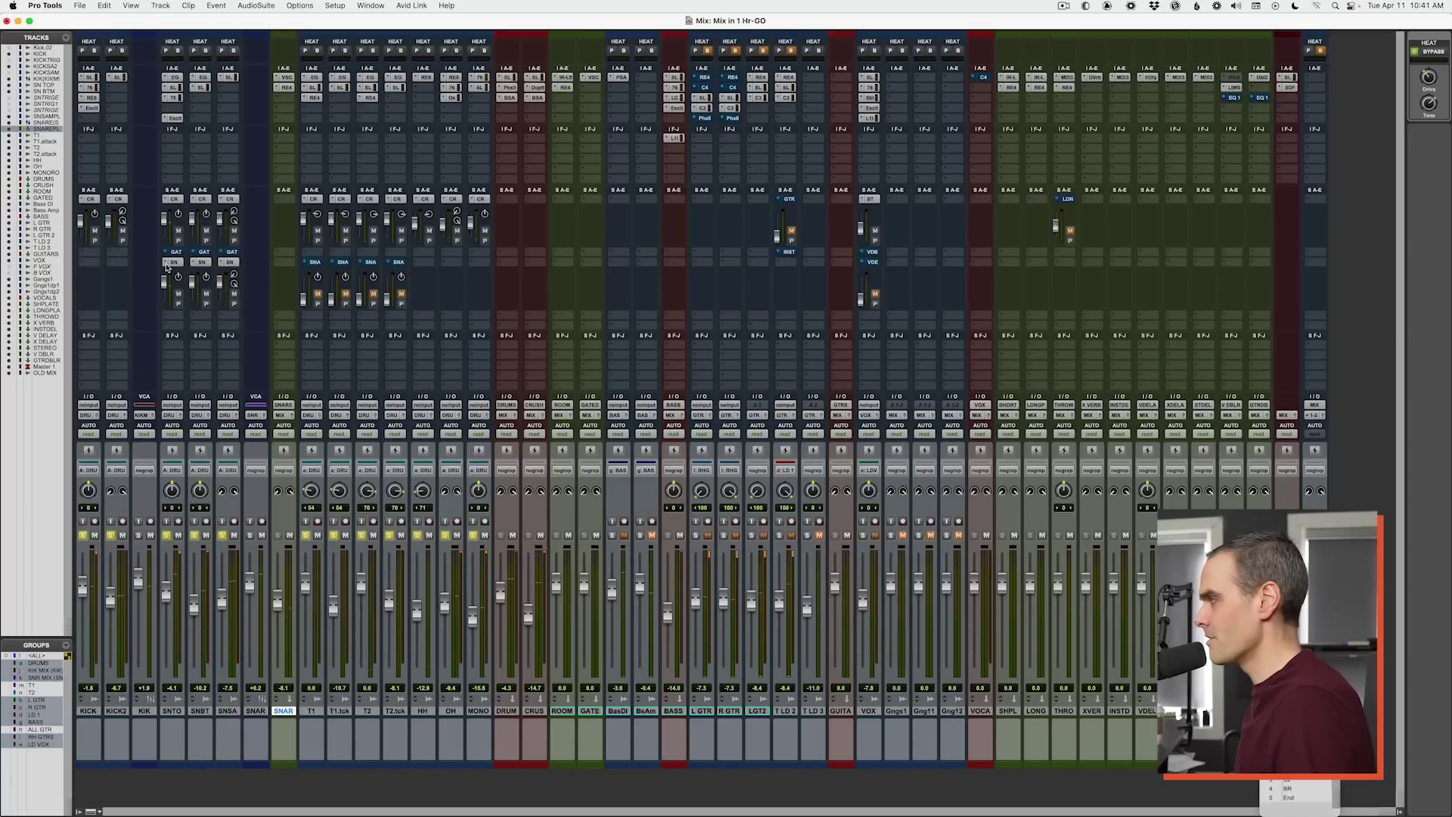
click(168, 267)
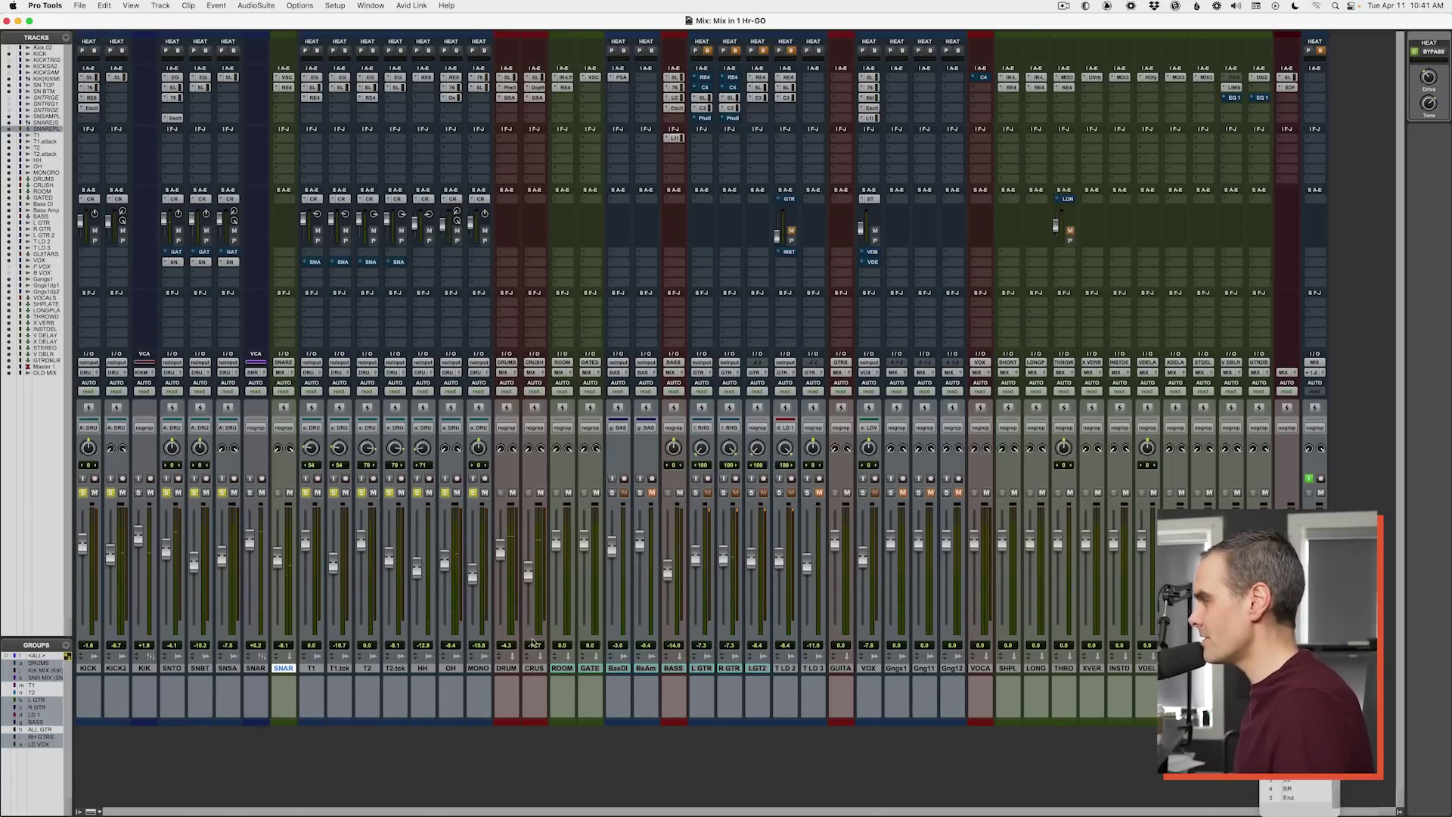
Step: Add a send to the ROOM bus on the DRUMS track and raise its level to -11.3 dB
click(508, 204)
mouse_move(544, 210)
mouse_move(634, 222)
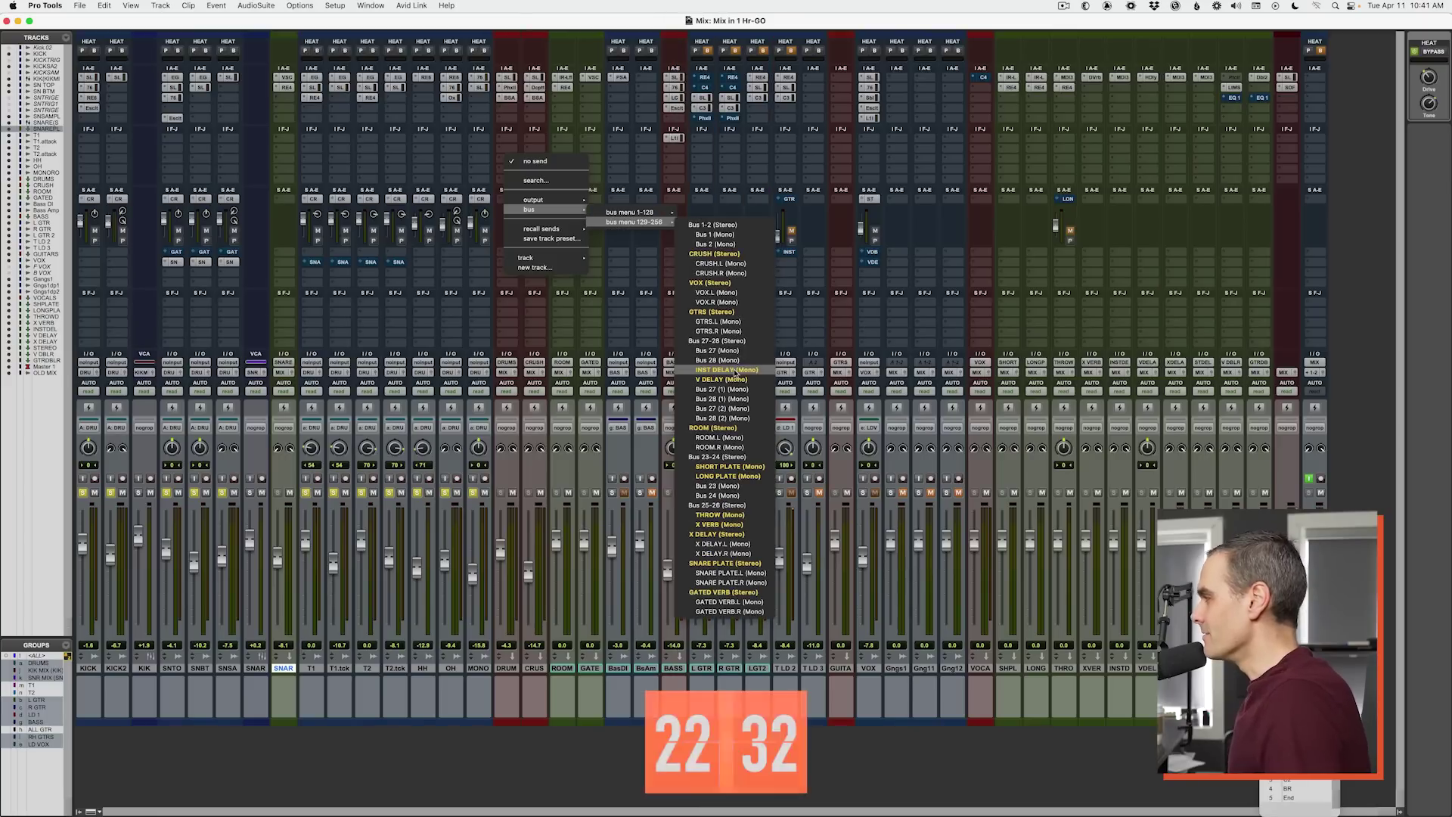
click(713, 428)
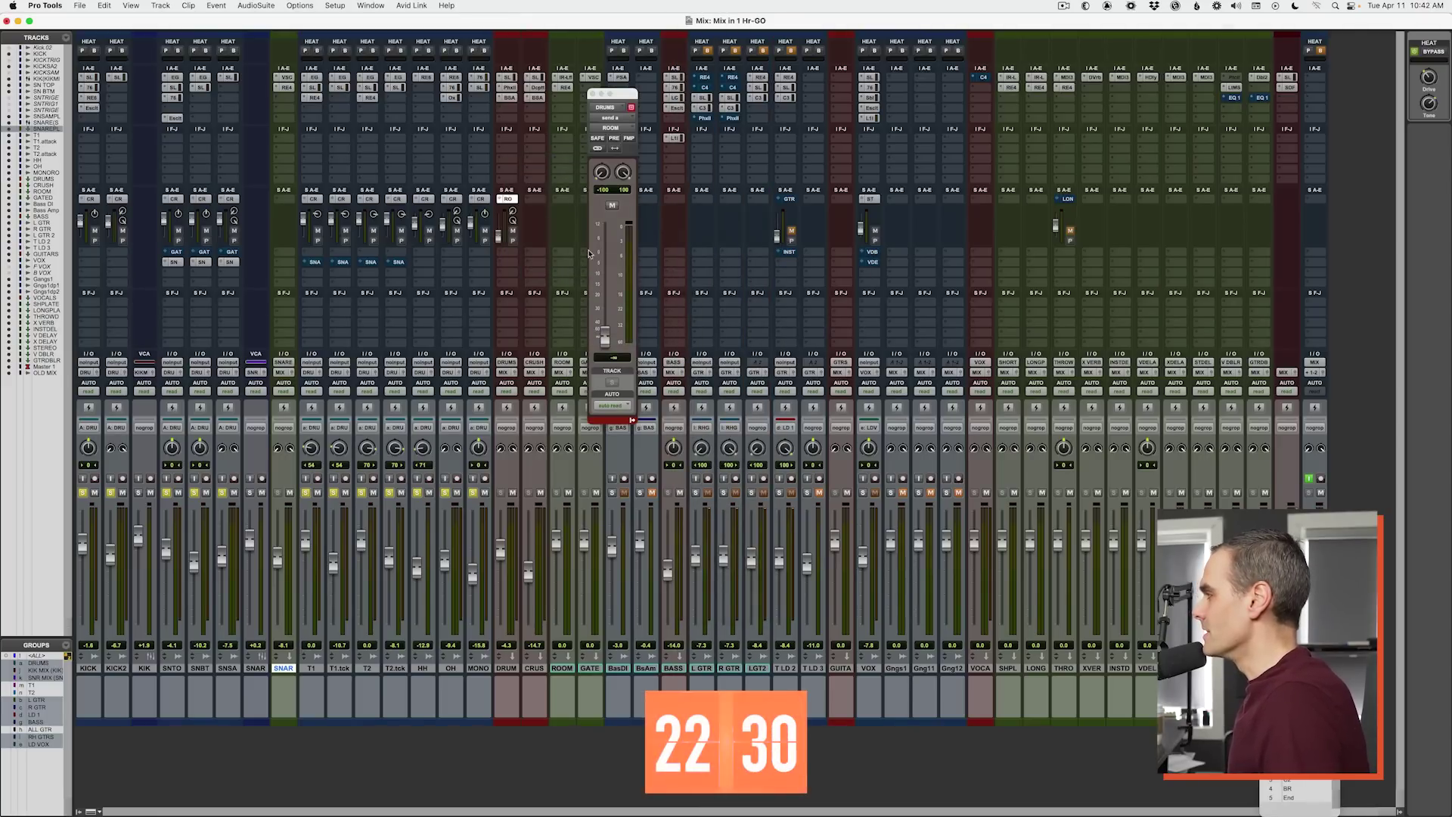
drag(607, 333, 605, 278)
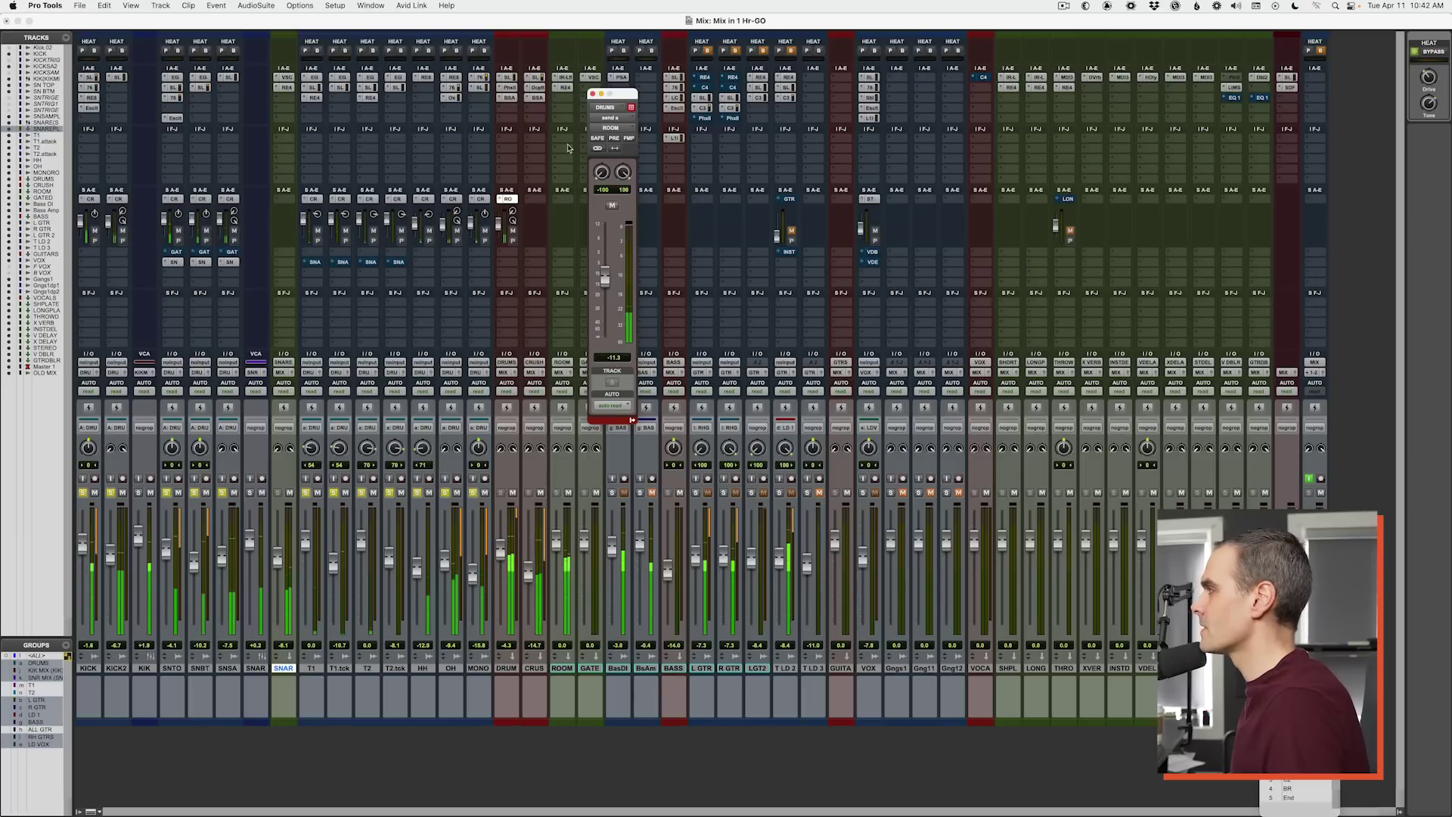
Step: Replace the IR-L reverb on the ROOM track with the VerbSuite Classics plug-in
click(559, 77)
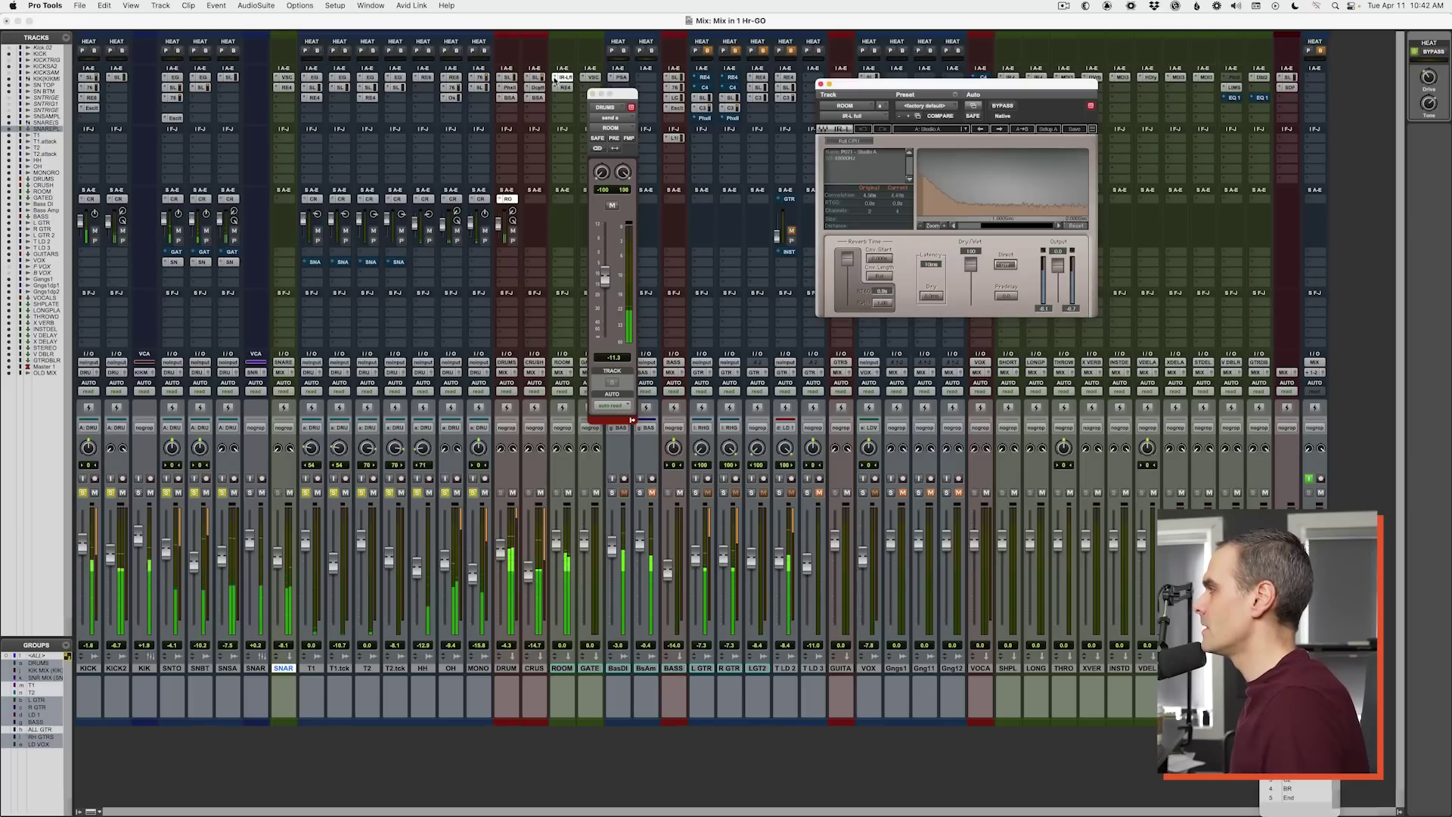
key(space)
click(555, 78)
mouse_move(614, 78)
click(751, 199)
click(997, 134)
mouse_move(1013, 151)
click(1151, 249)
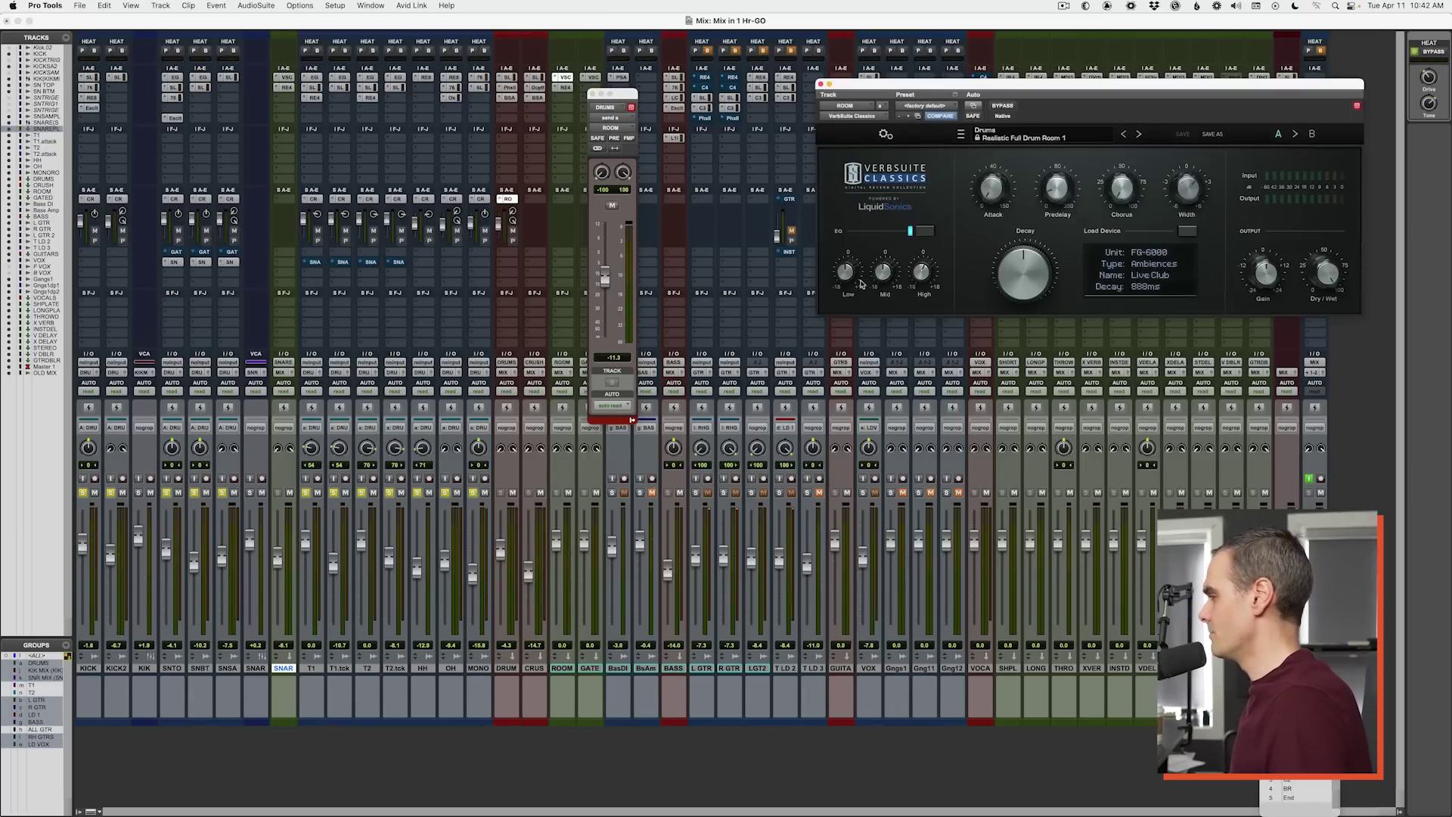
Step: Raise the DRUMS track's ROOM send to -9.1 dB during playback
key(space)
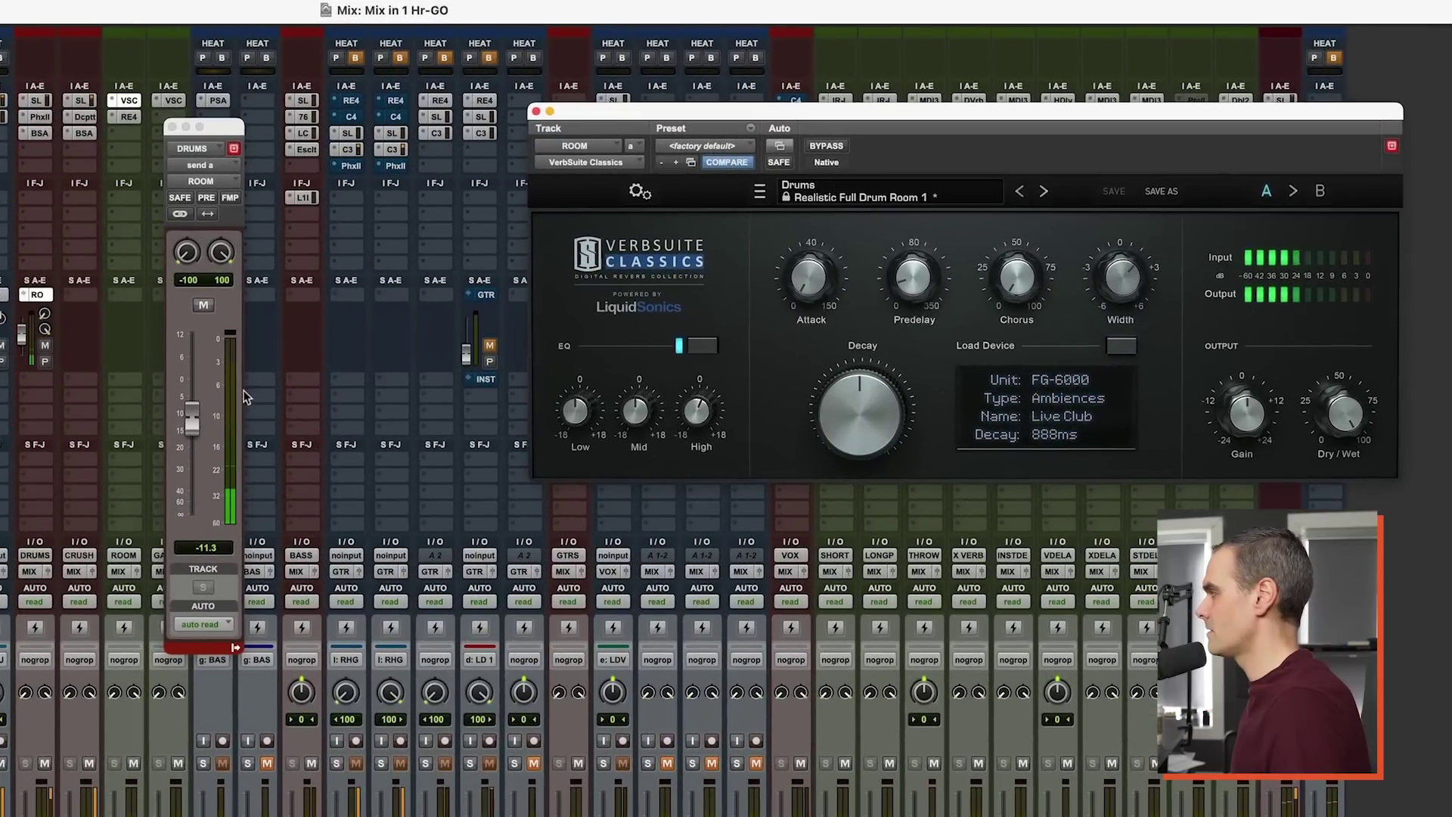
click(189, 429)
drag(189, 430, 190, 422)
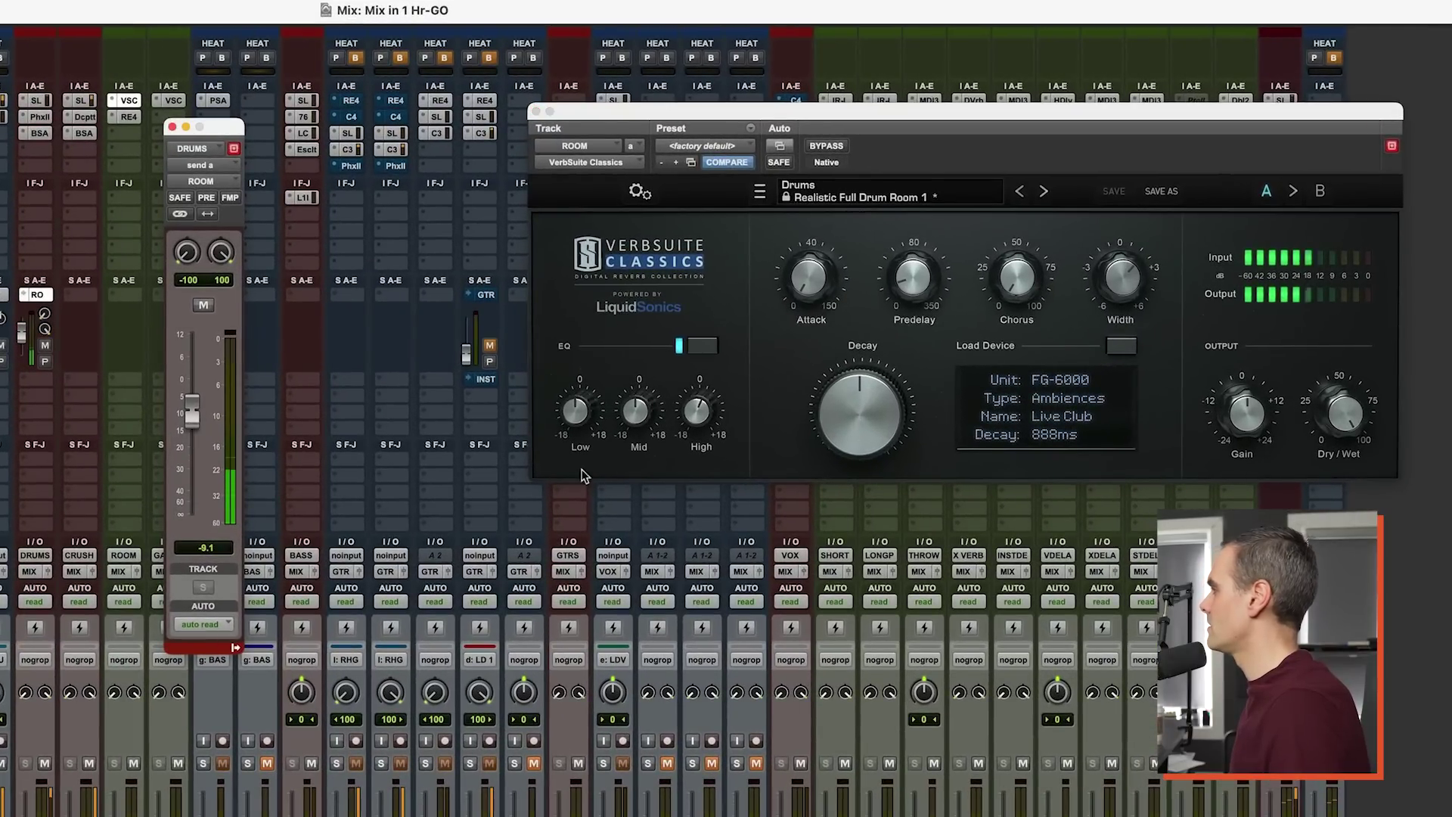
Step: Load the Realistic Full Drum Room 2 preset in VerbSuite Classics and set its decay to 722 ms
drag(957, 122, 831, 173)
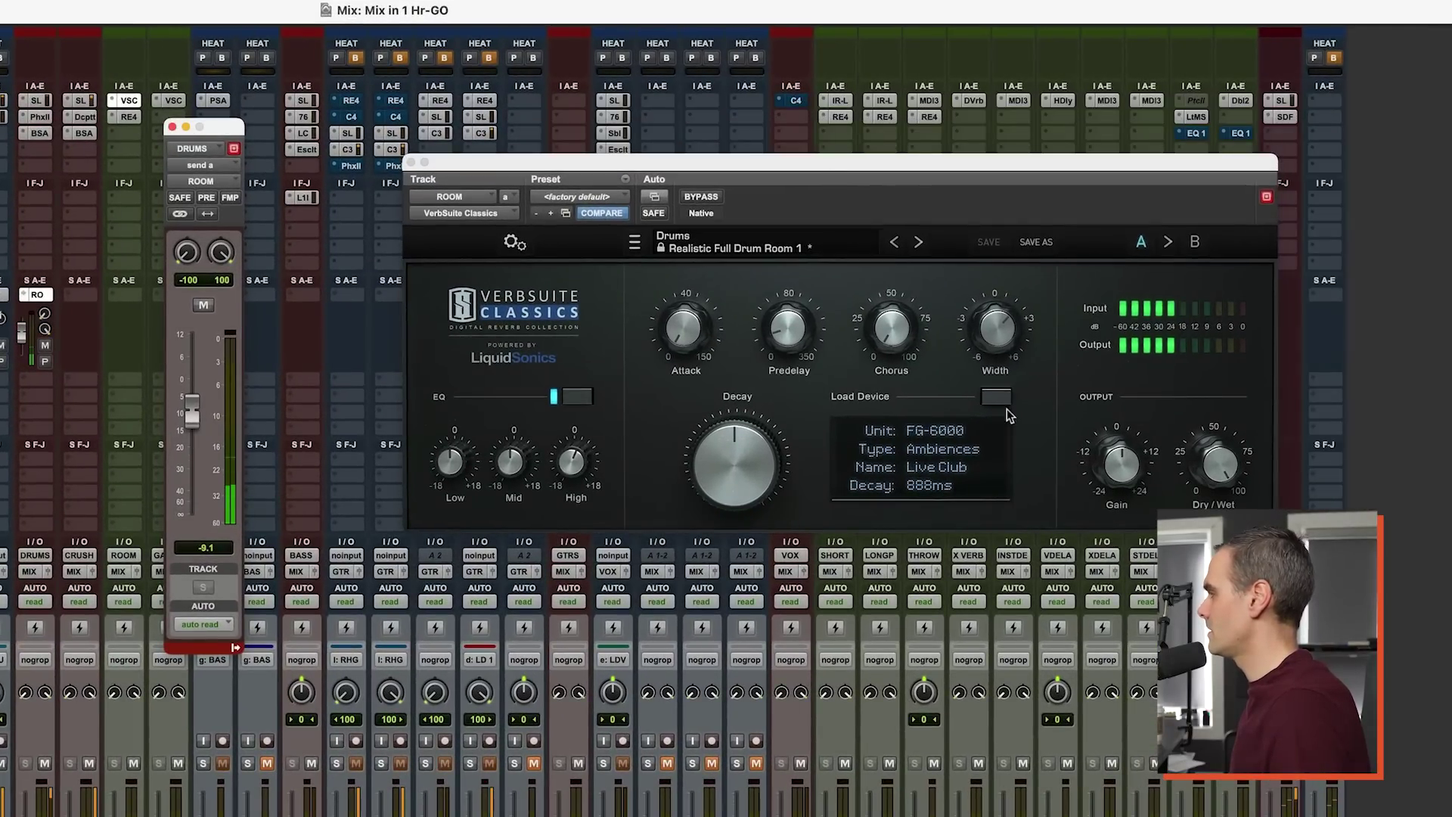
click(919, 242)
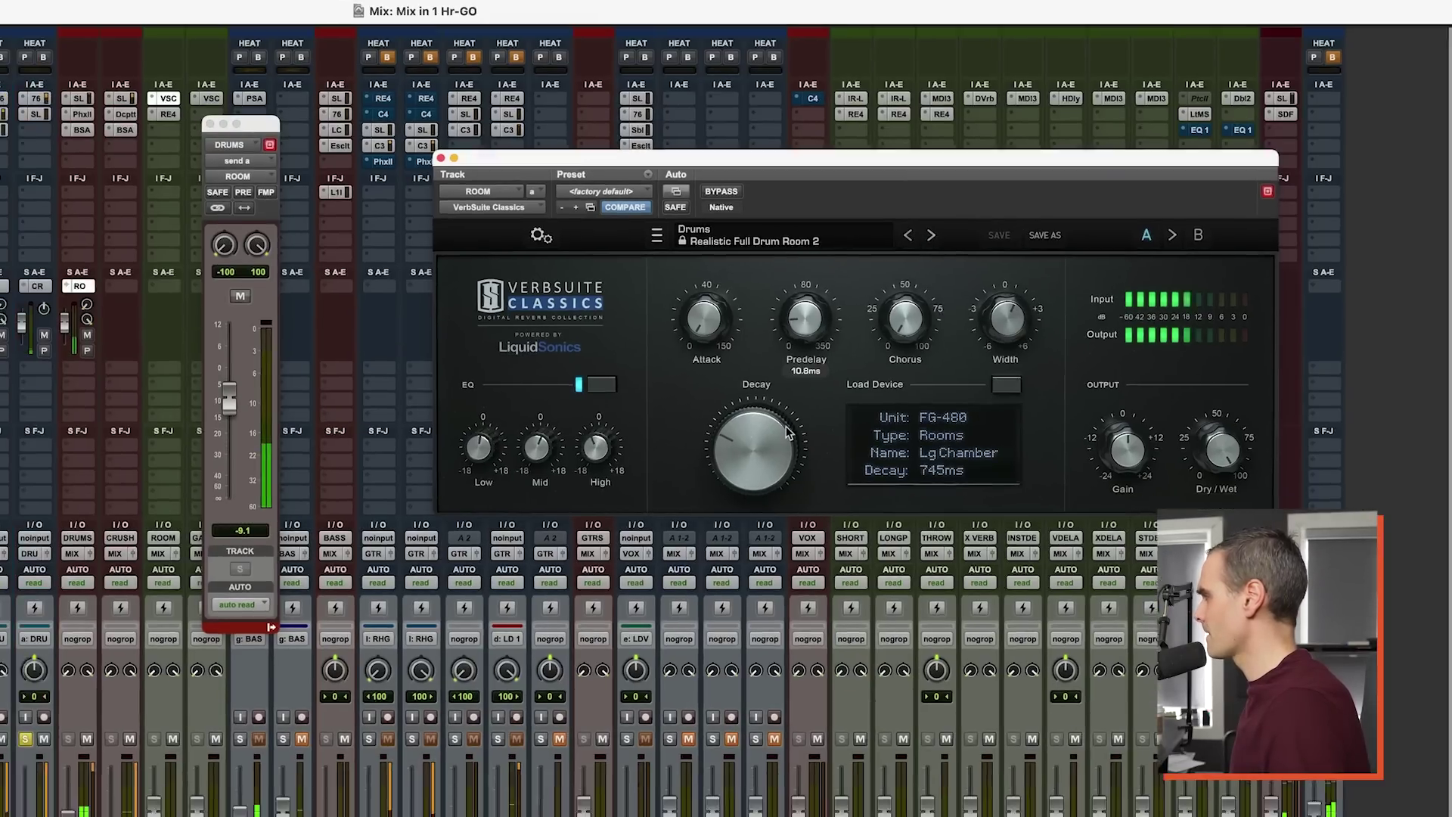
drag(787, 433, 786, 440)
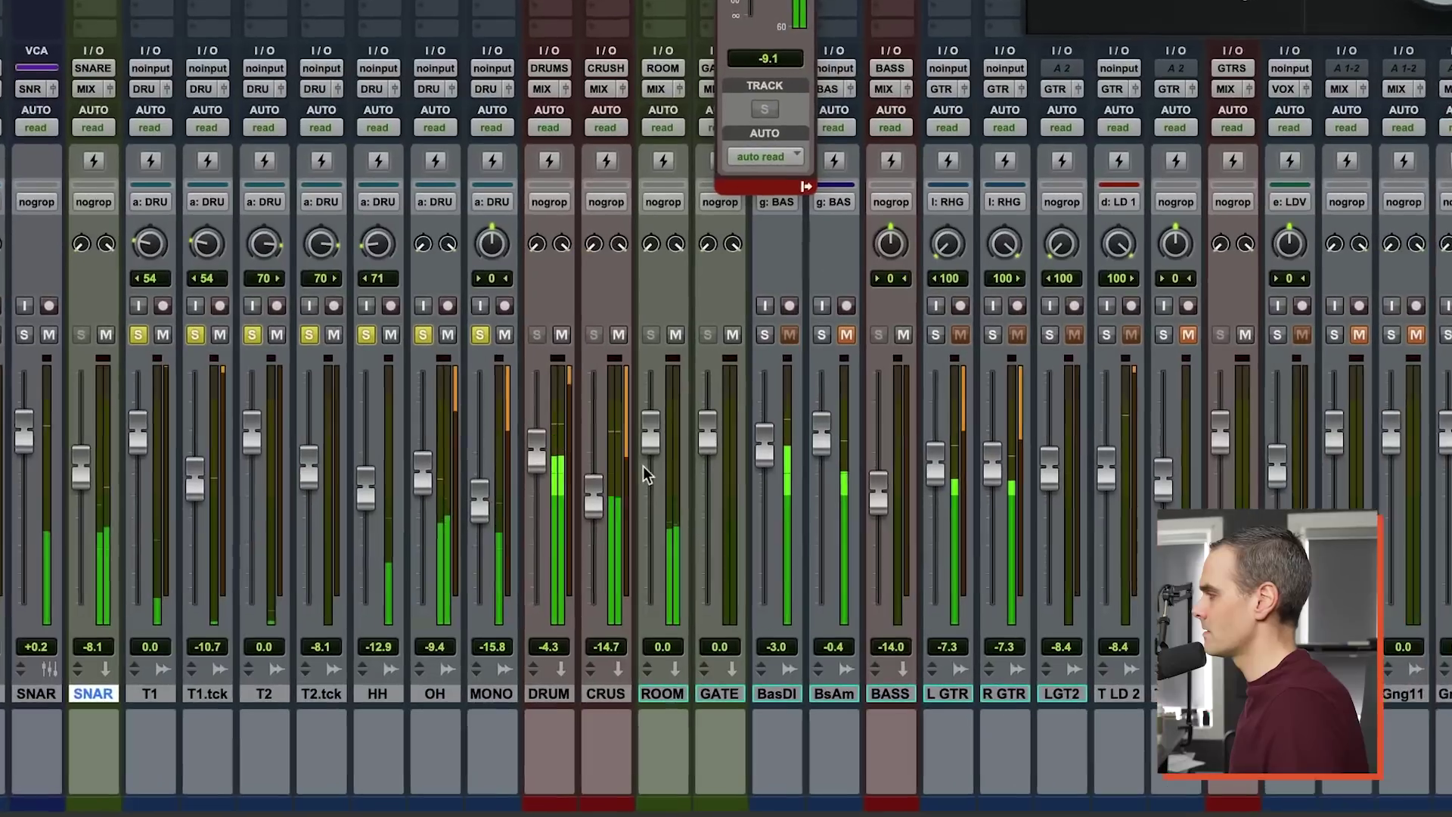
Step: Set the ROOM fader to +1.1 dB and shape its reverb with the VerbSuite EQ and an 87 Hz high-pass in REQ 4
drag(583, 512, 669, 490)
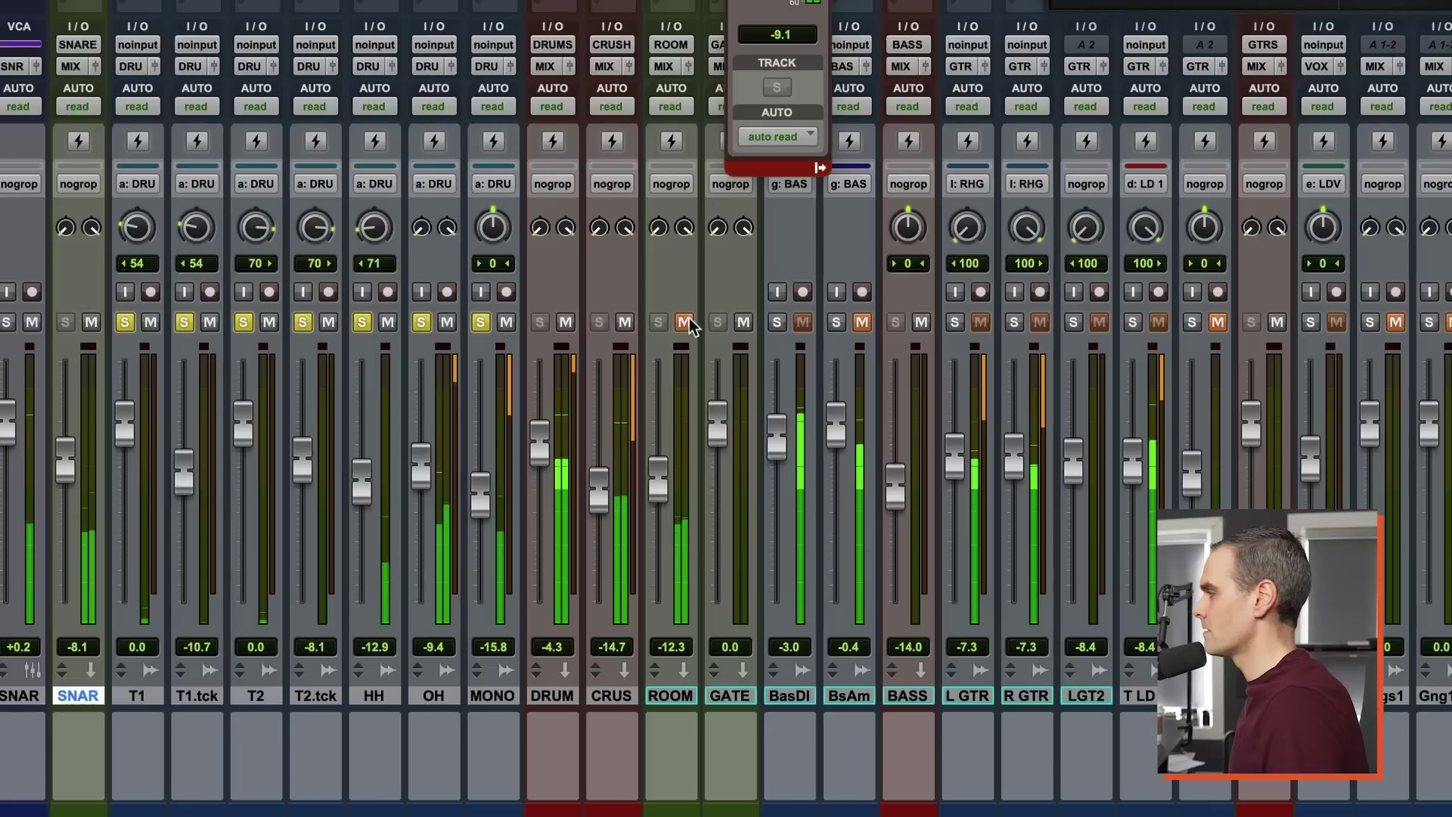
drag(662, 475, 660, 463)
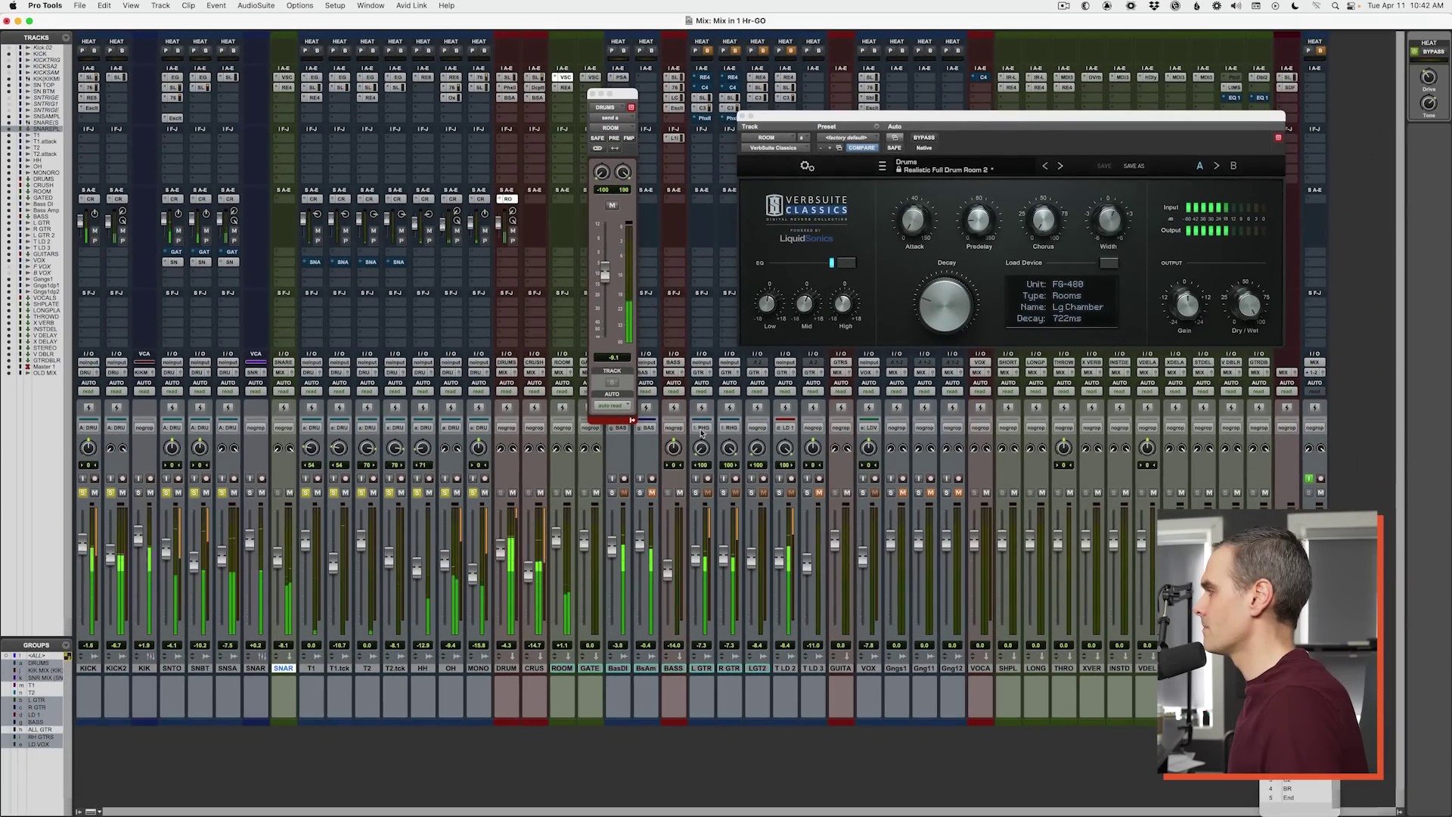
click(764, 311)
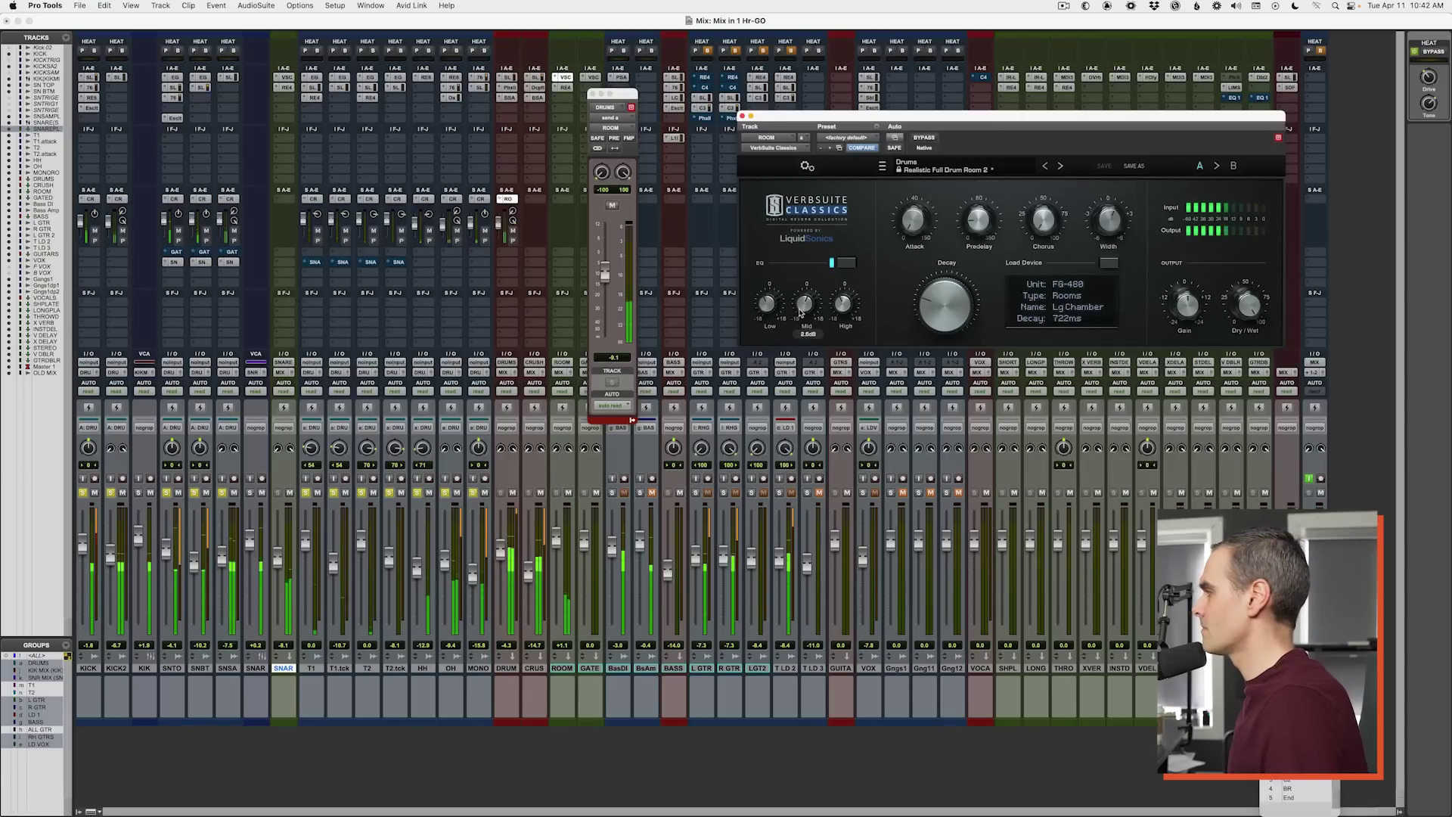
mouse_move(851, 309)
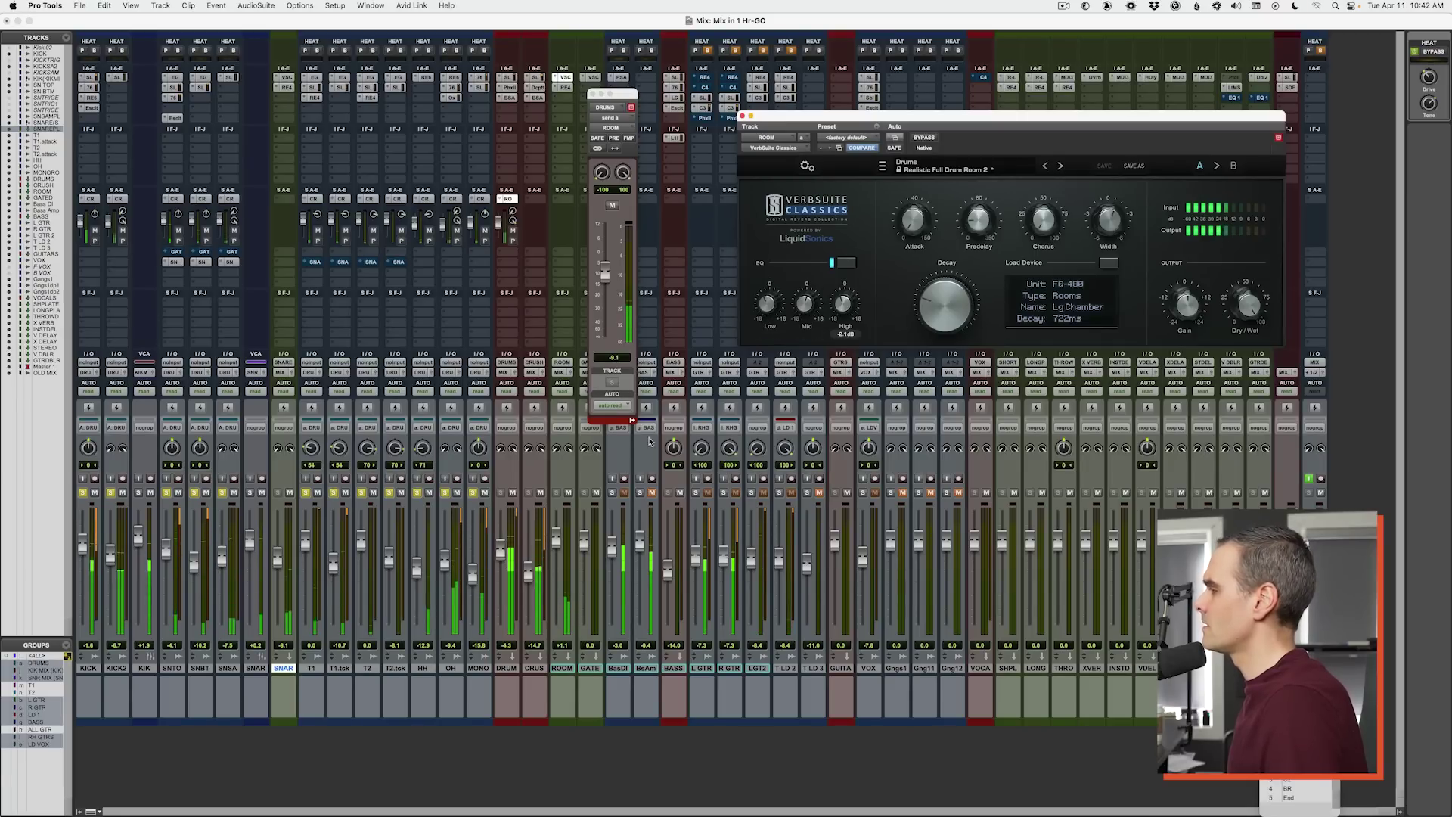
click(563, 87)
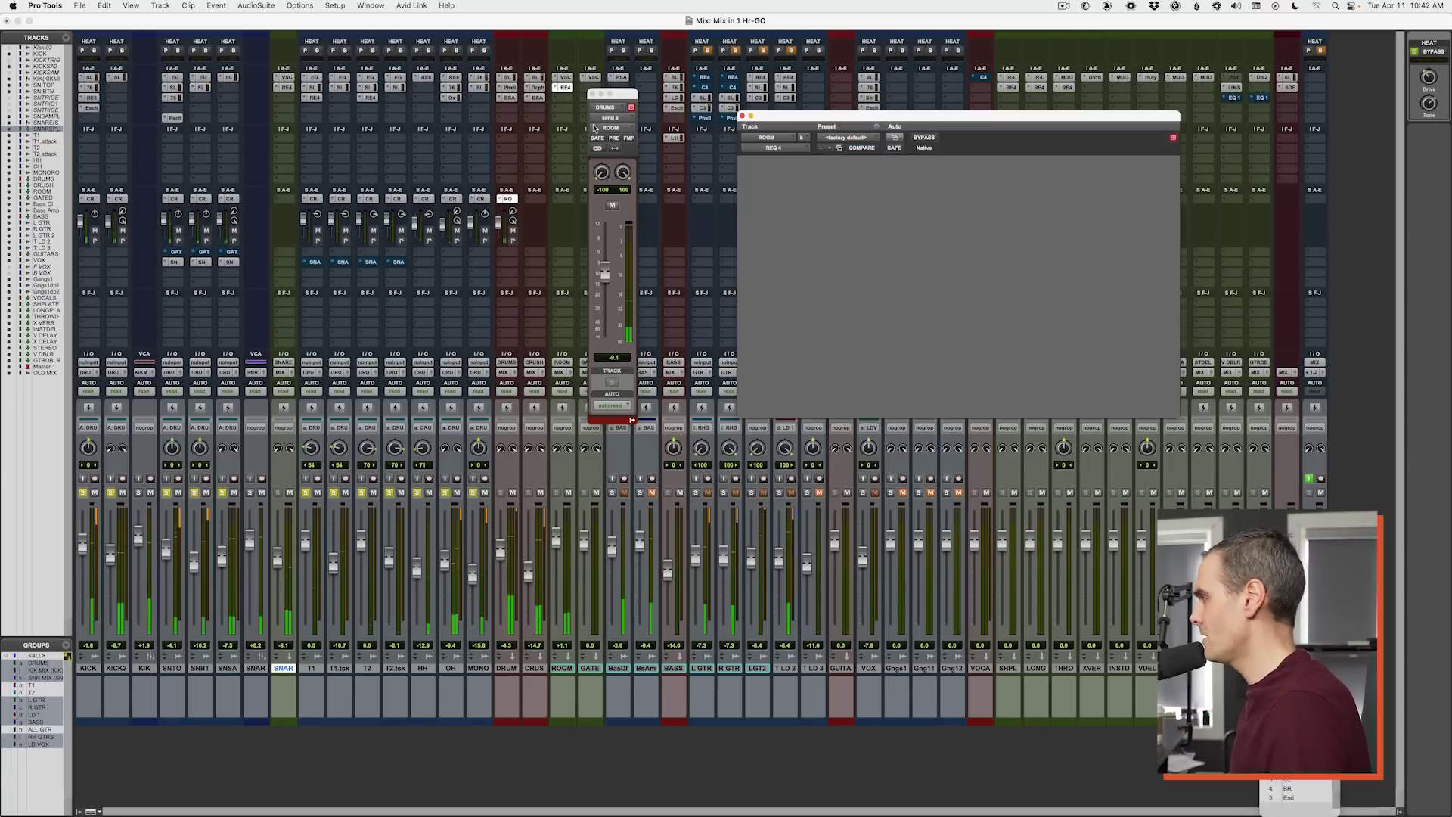
drag(806, 338, 805, 319)
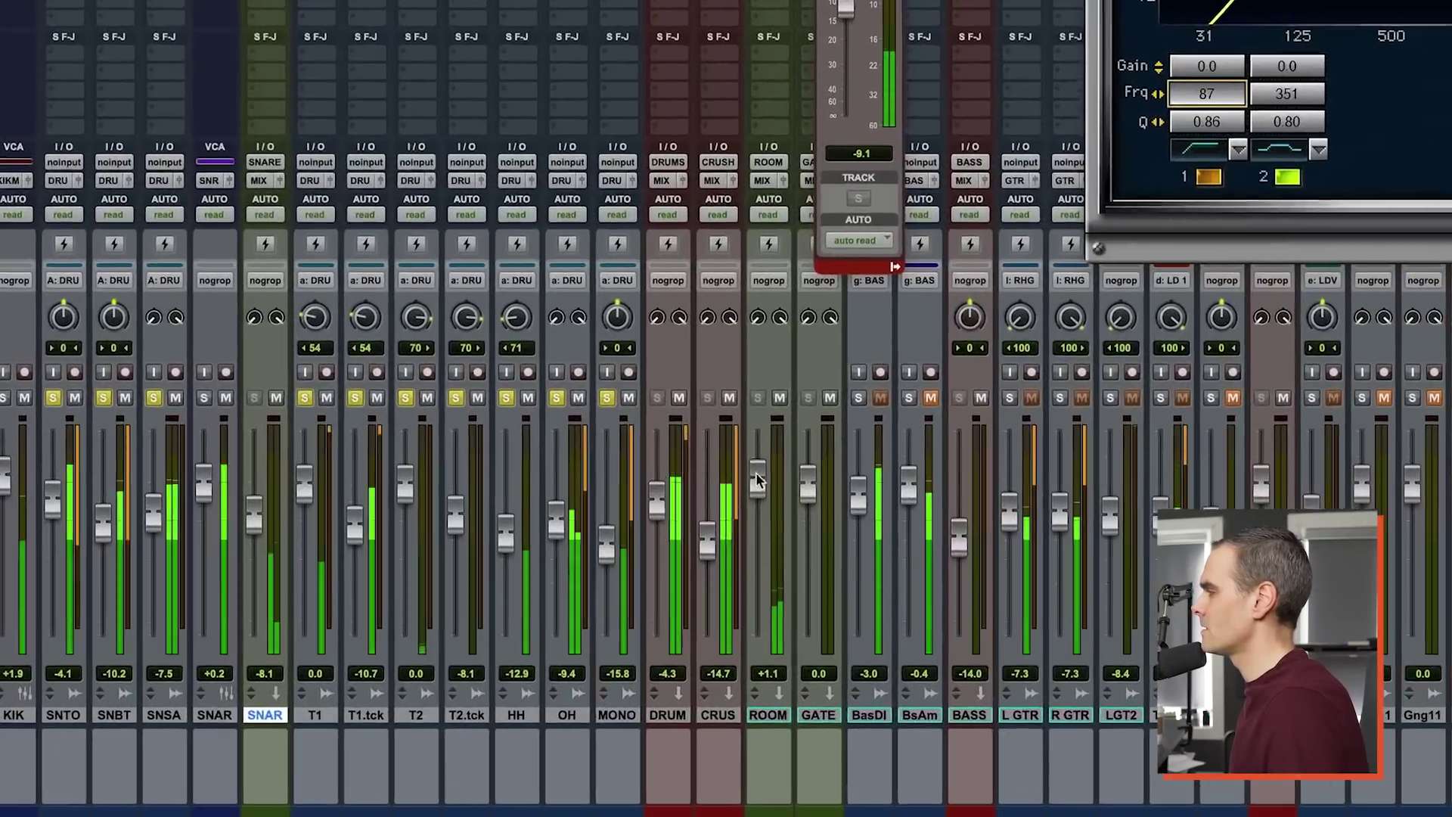
Step: Rebalance the ROOM fader to -9.9 dB, comparing the mix with the room reverb muted and unmuted
drag(557, 538, 555, 632)
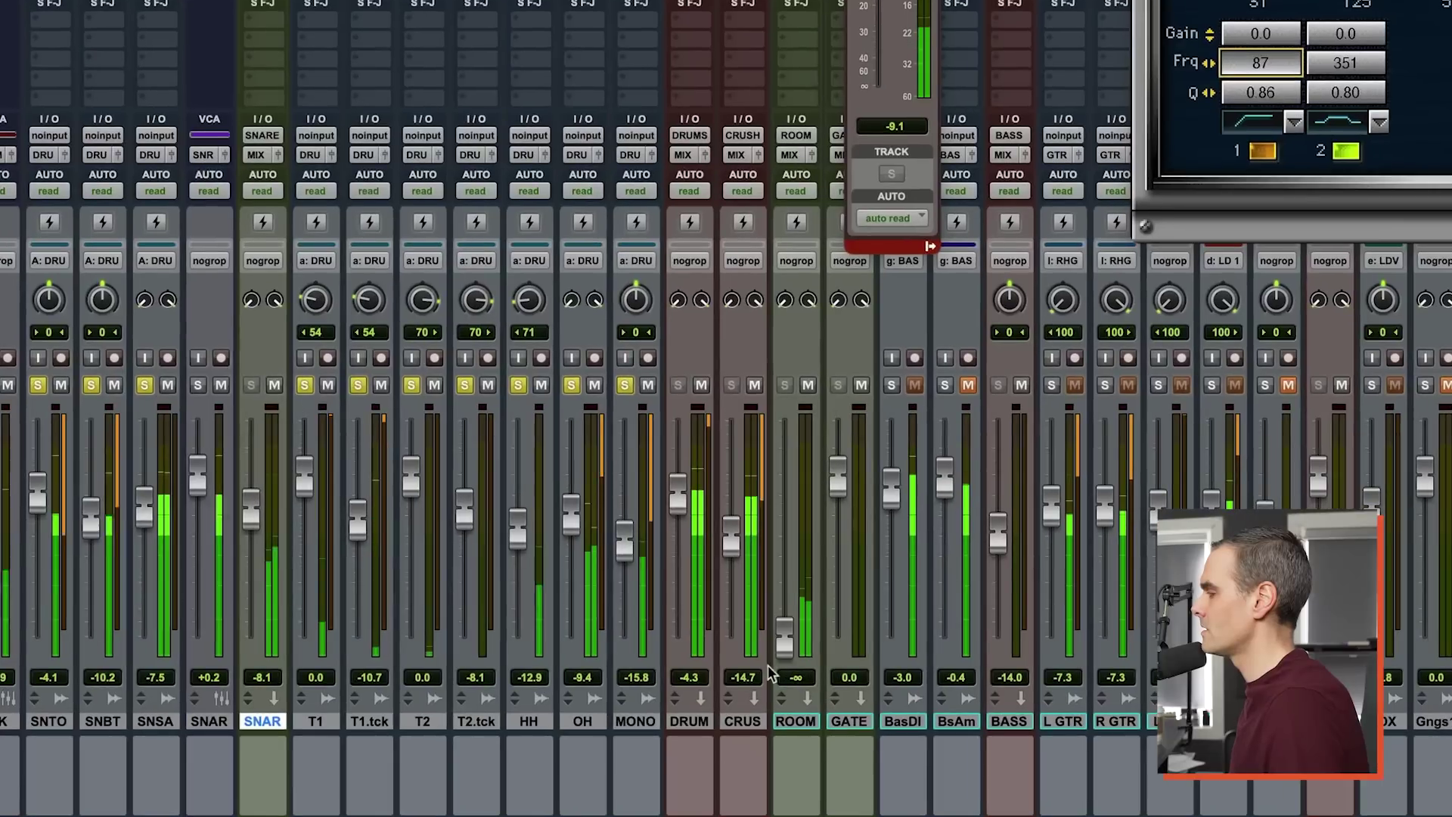
drag(785, 652, 812, 525)
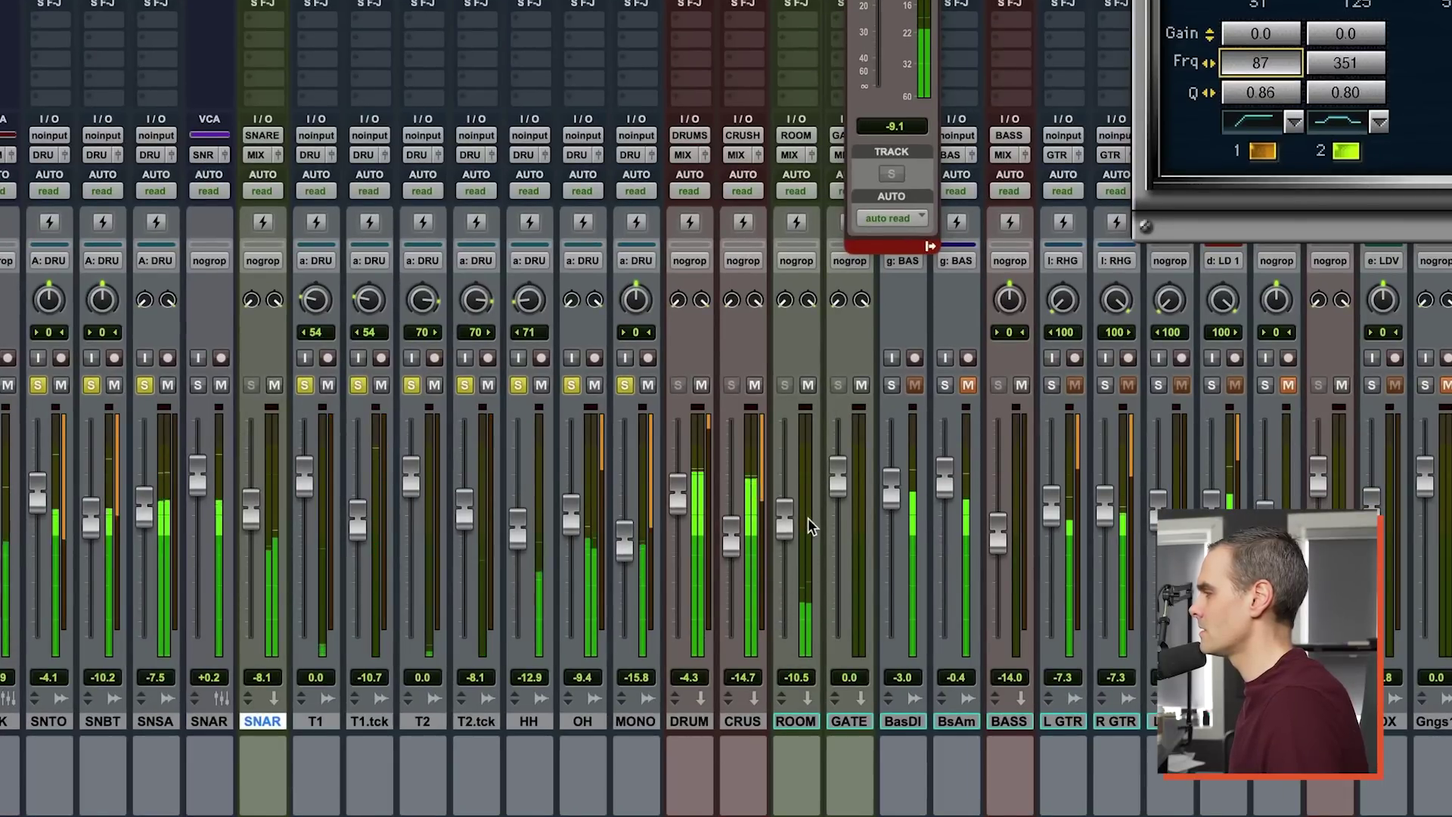
click(808, 386)
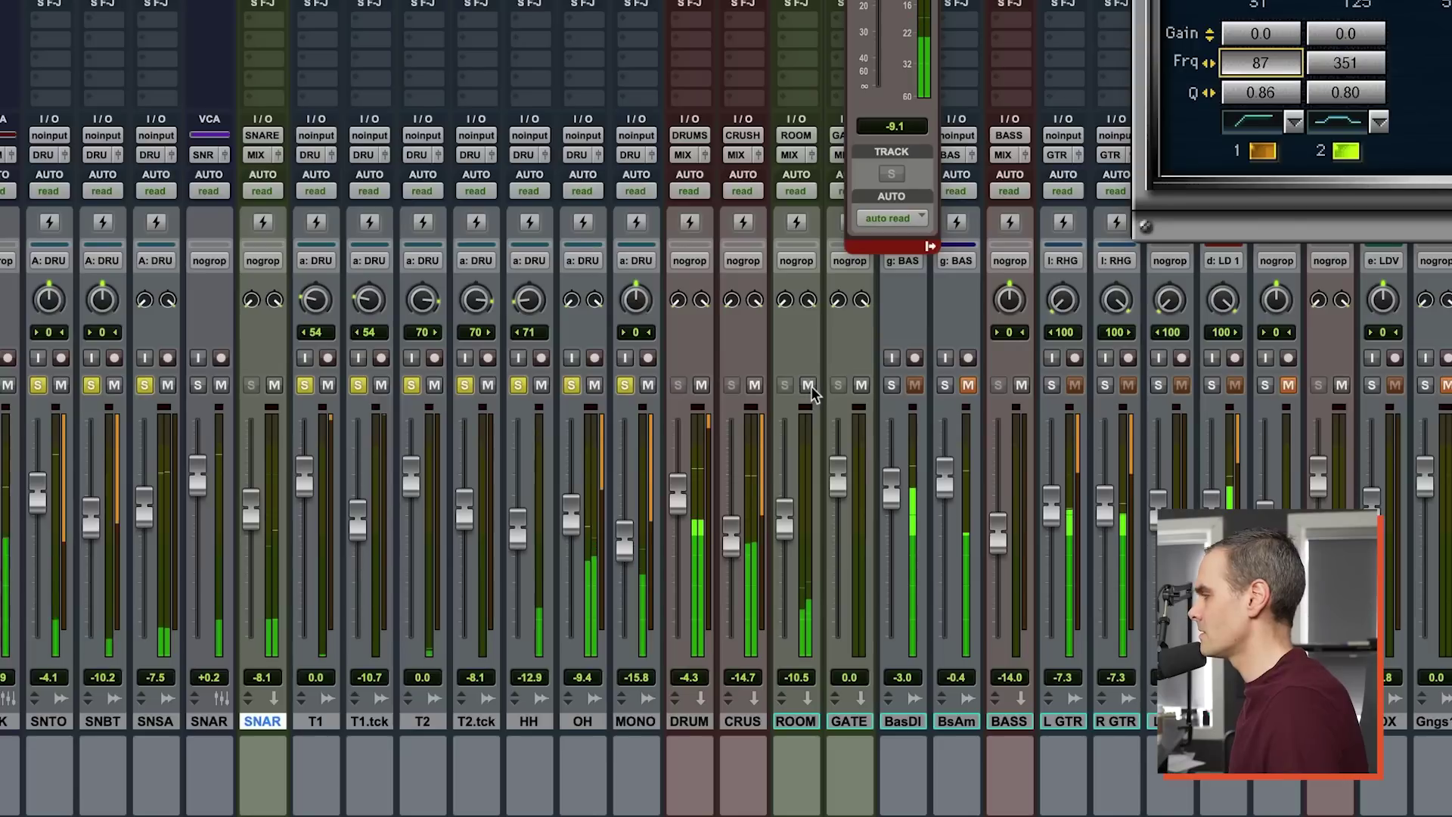
click(807, 386)
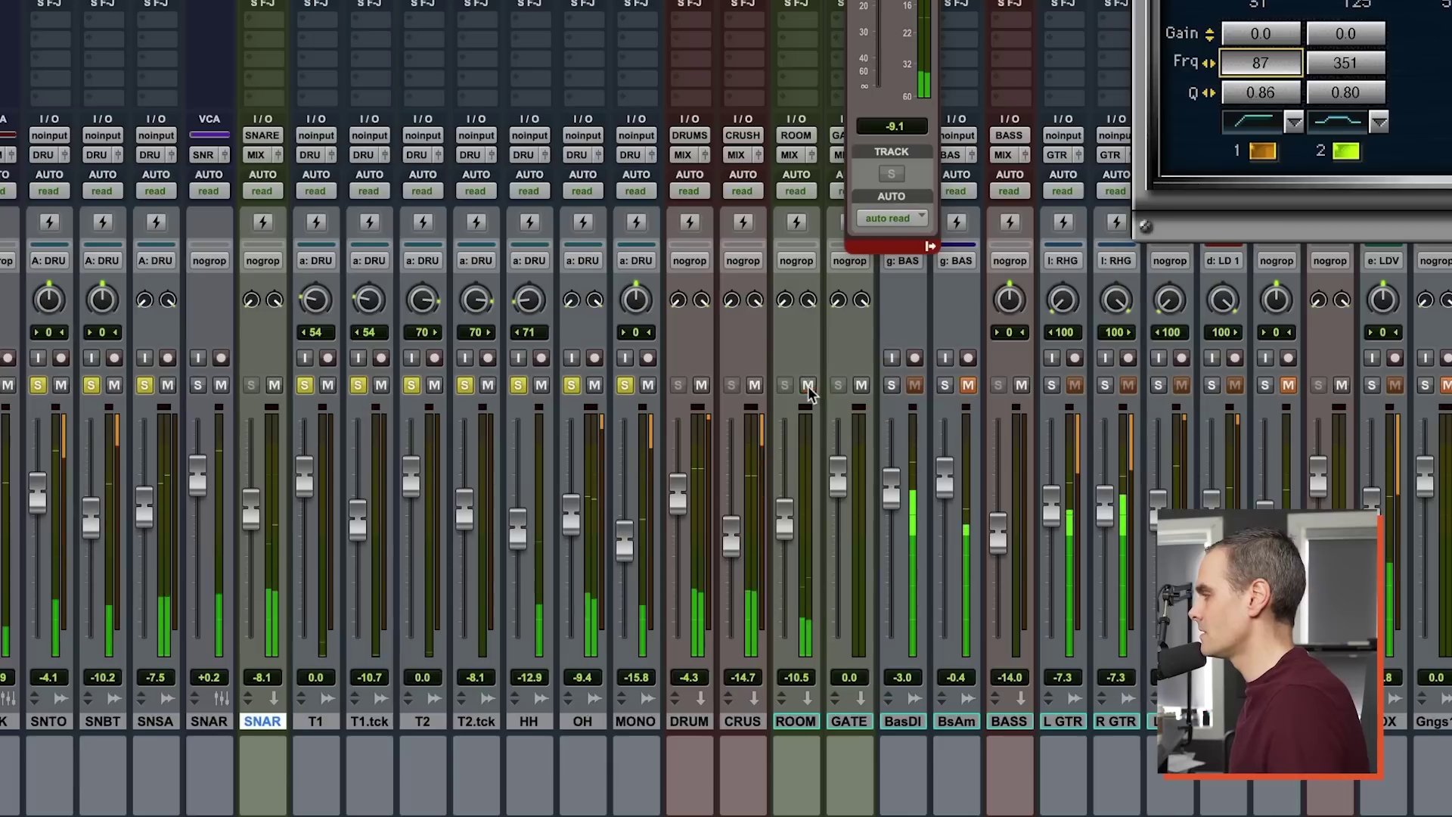
drag(787, 538, 790, 538)
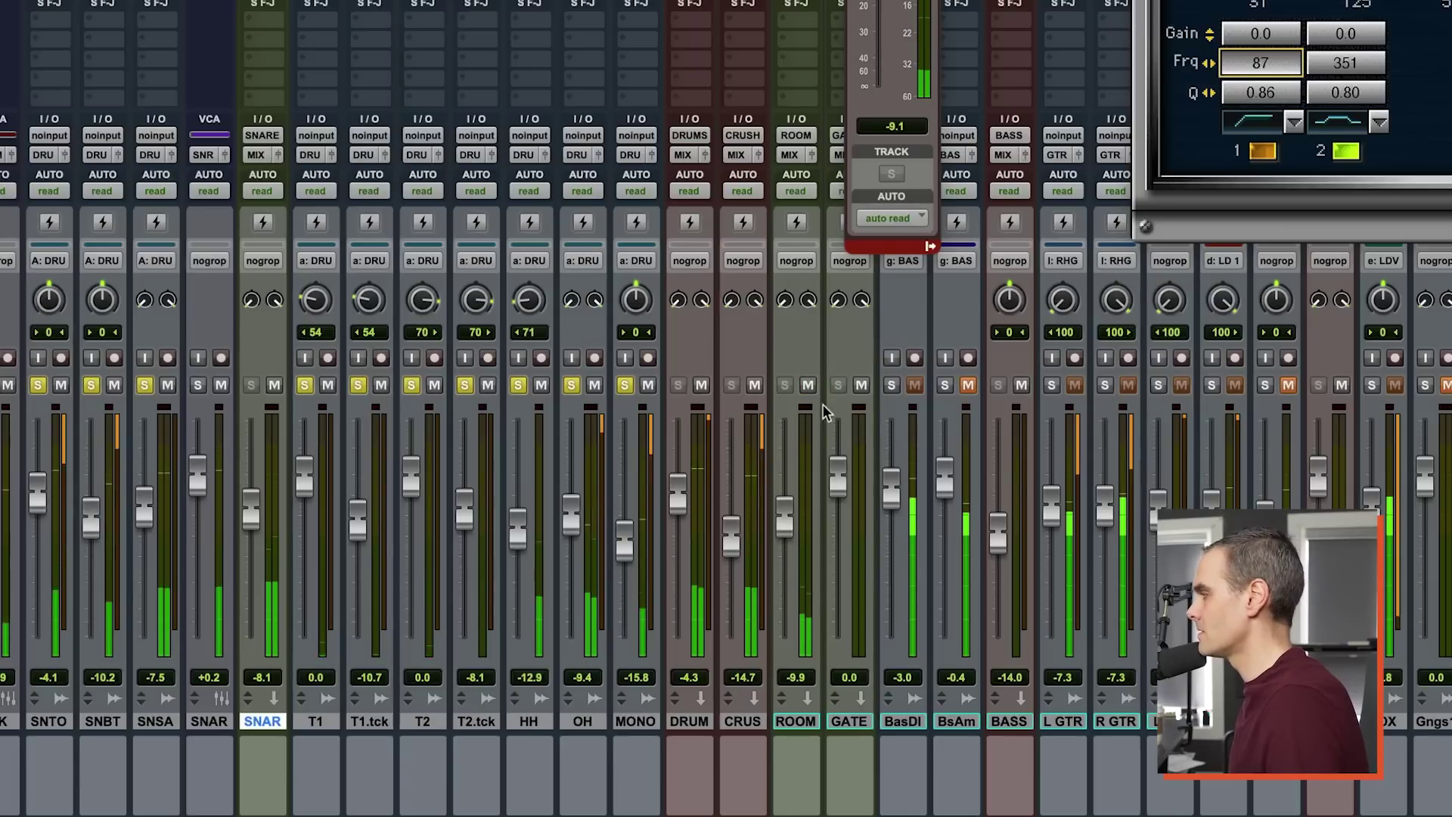
click(808, 386)
click(808, 386)
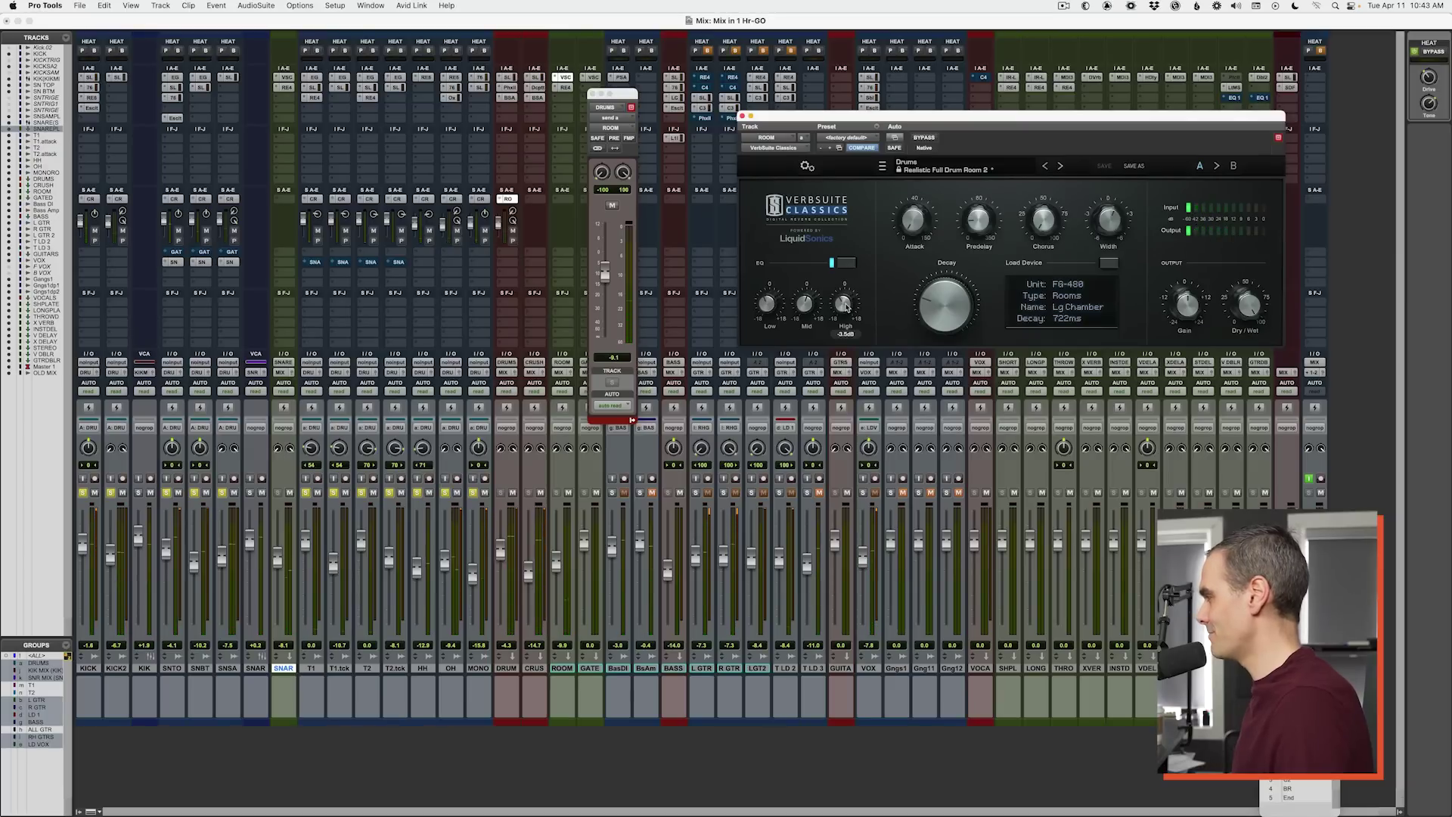
Step: Lower the High EQ of the ROOM reverb and insert the TapeHead plug-in after the track's existing inserts
click(565, 77)
click(562, 97)
click(574, 166)
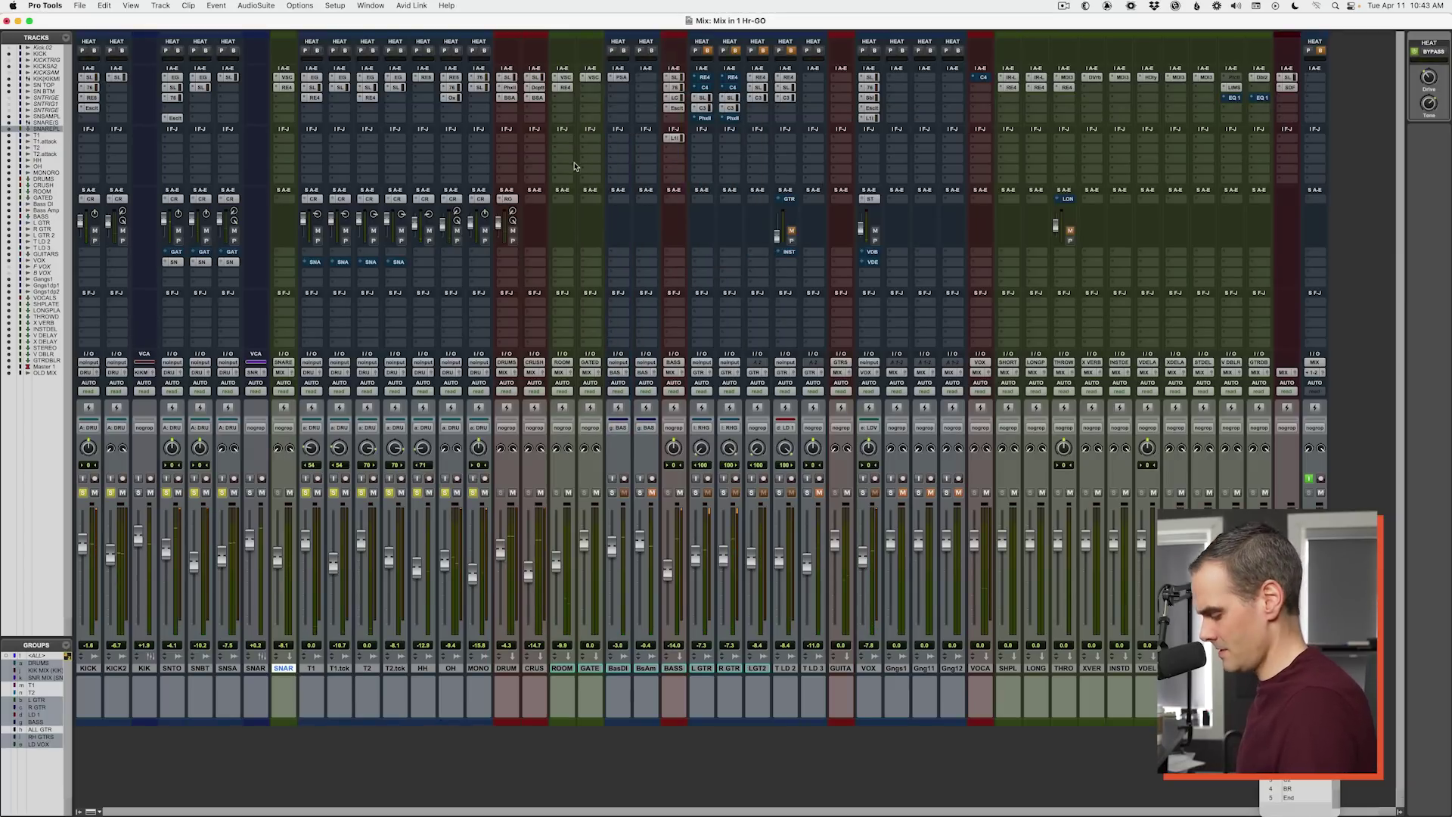
click(574, 166)
text(TAPE)
key(Return)
key(space)
Step: Adjust TapeHead's drive and trim on ROOM and set the ROOM fader to -15.3 dB
drag(558, 565, 559, 558)
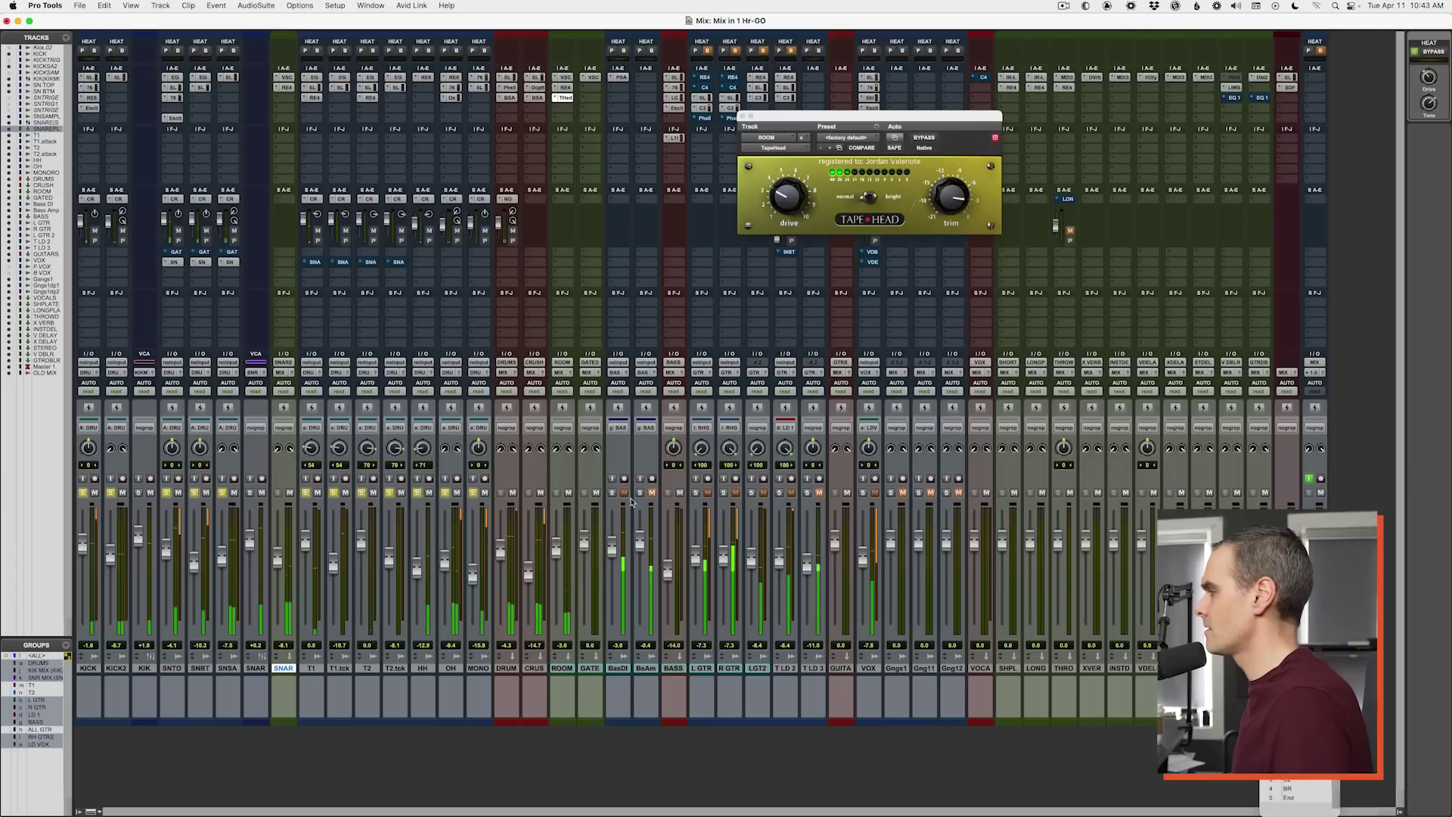
click(800, 181)
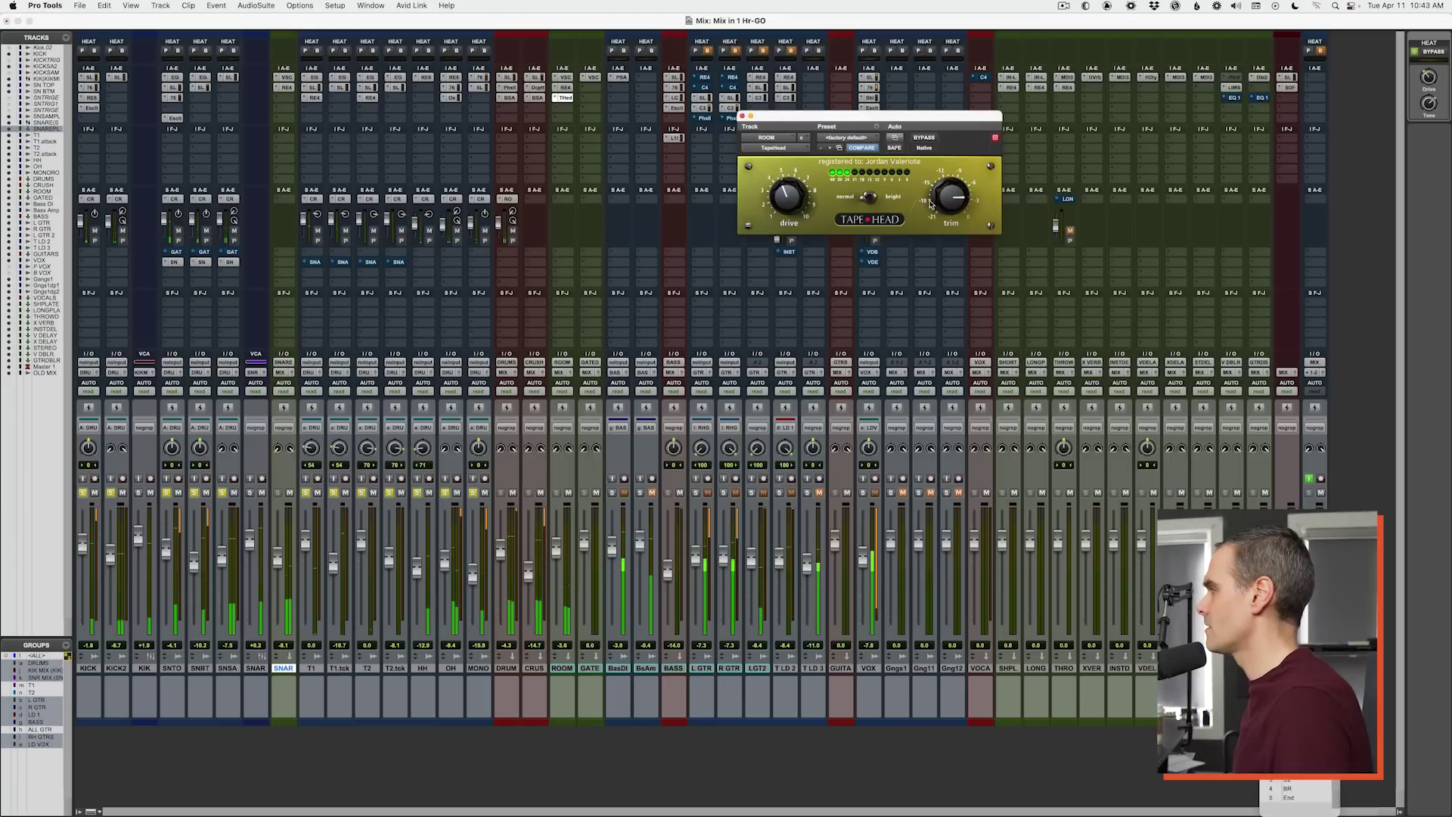
click(933, 142)
drag(557, 549, 557, 575)
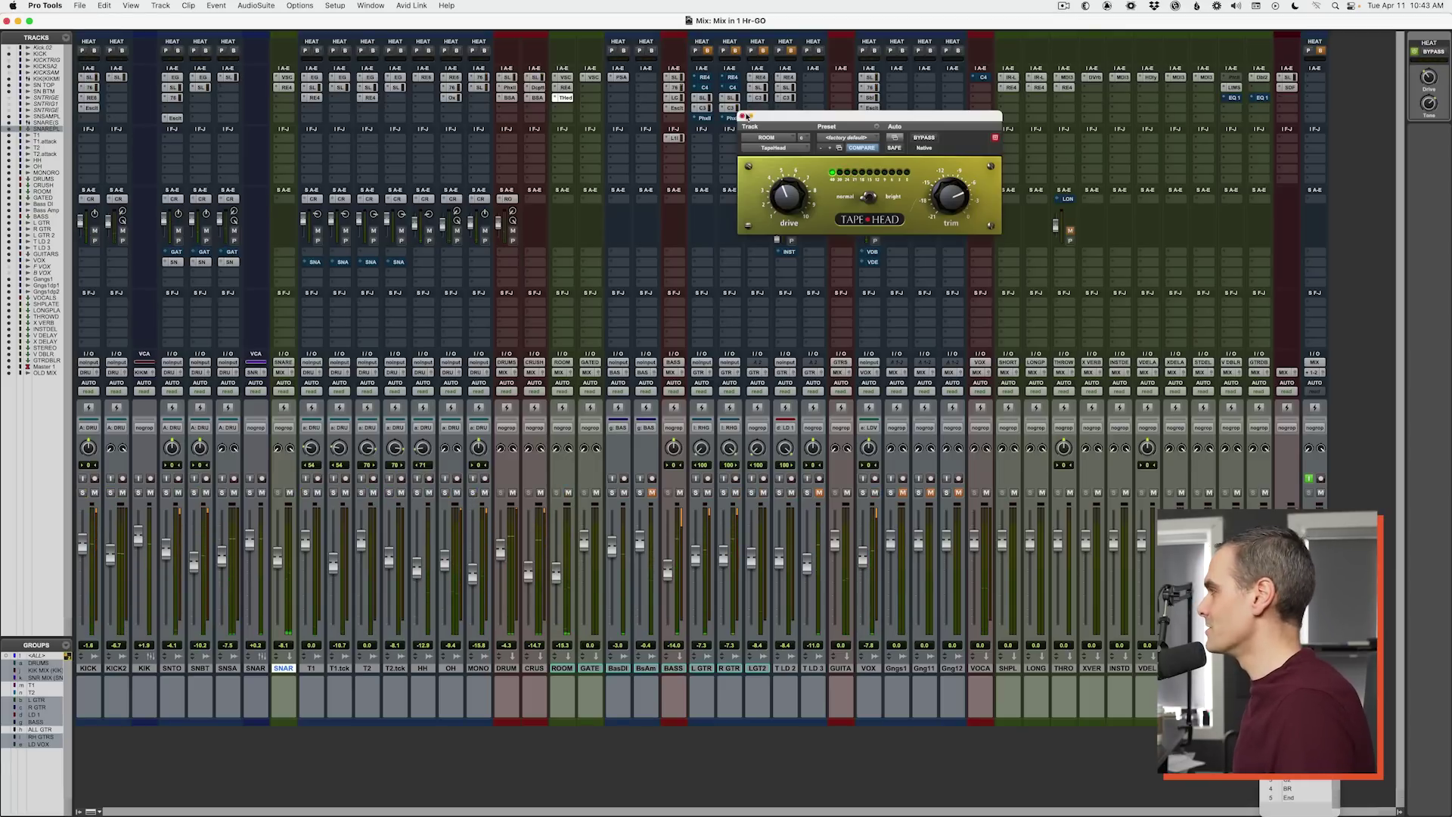
click(744, 116)
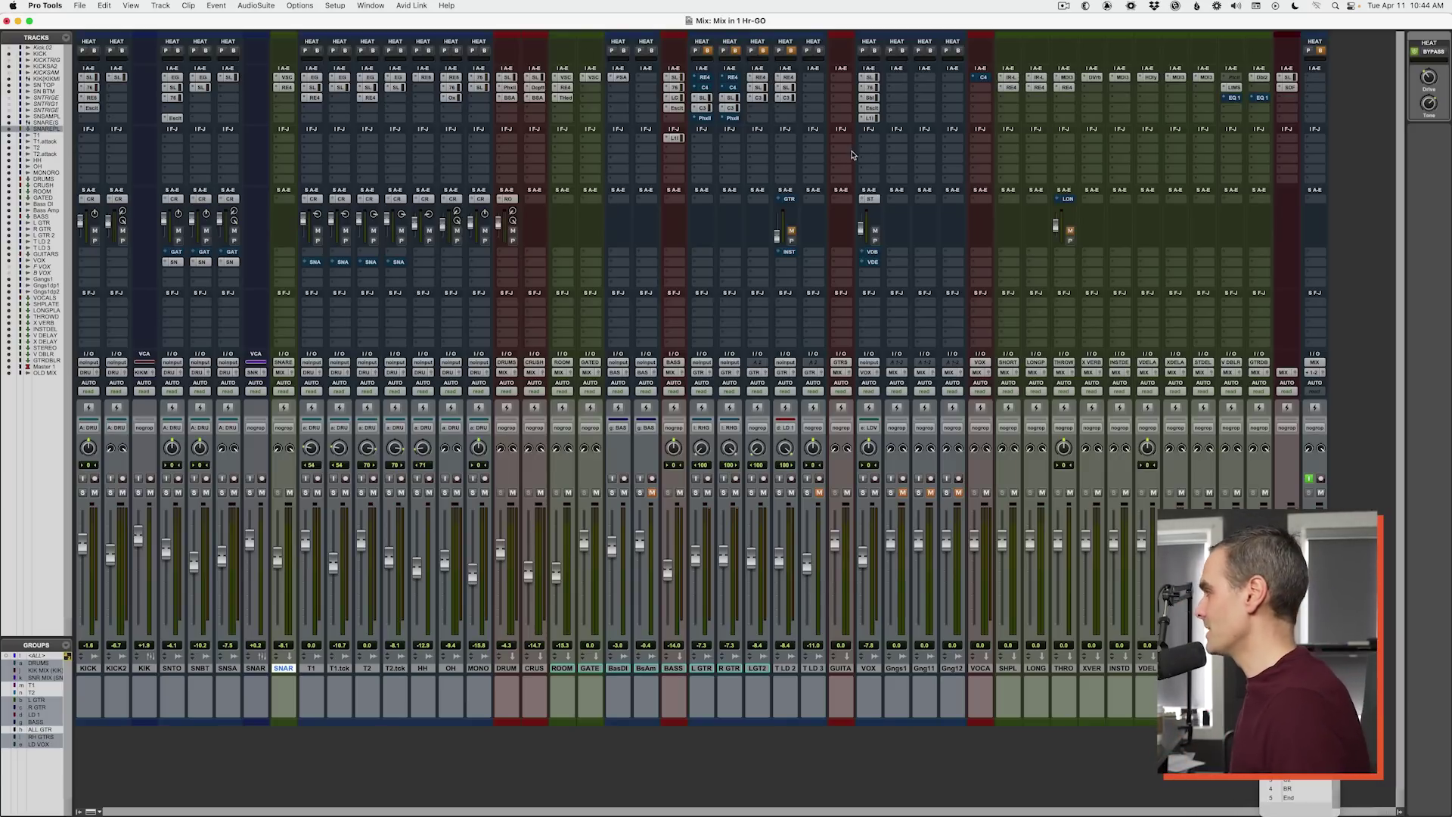
Step: Switch to Music, listen to the references Our Song, Candy Coated Lie$ and Big Casino, and return to Pro Tools
key(super+Tab)
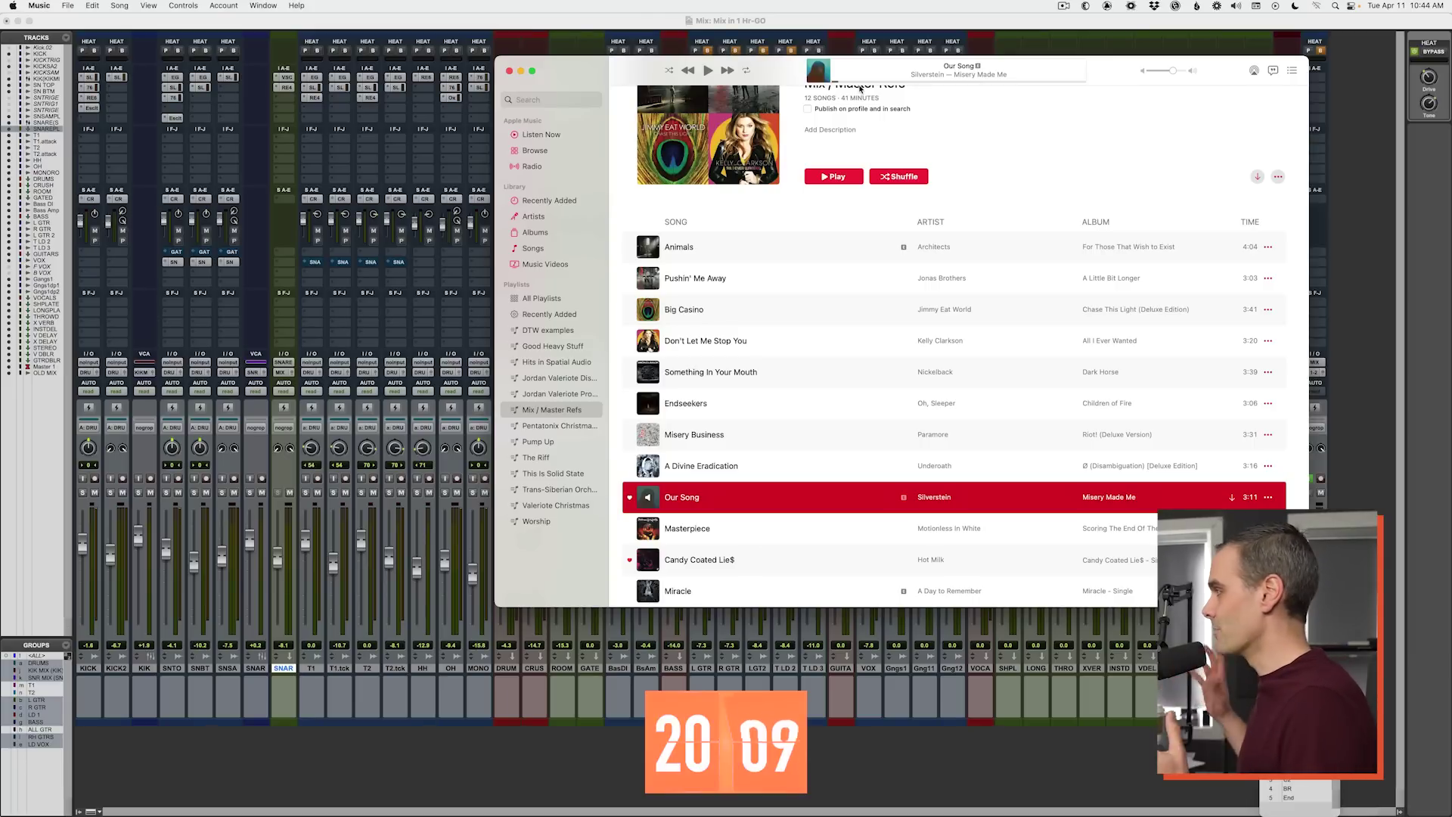
key(space)
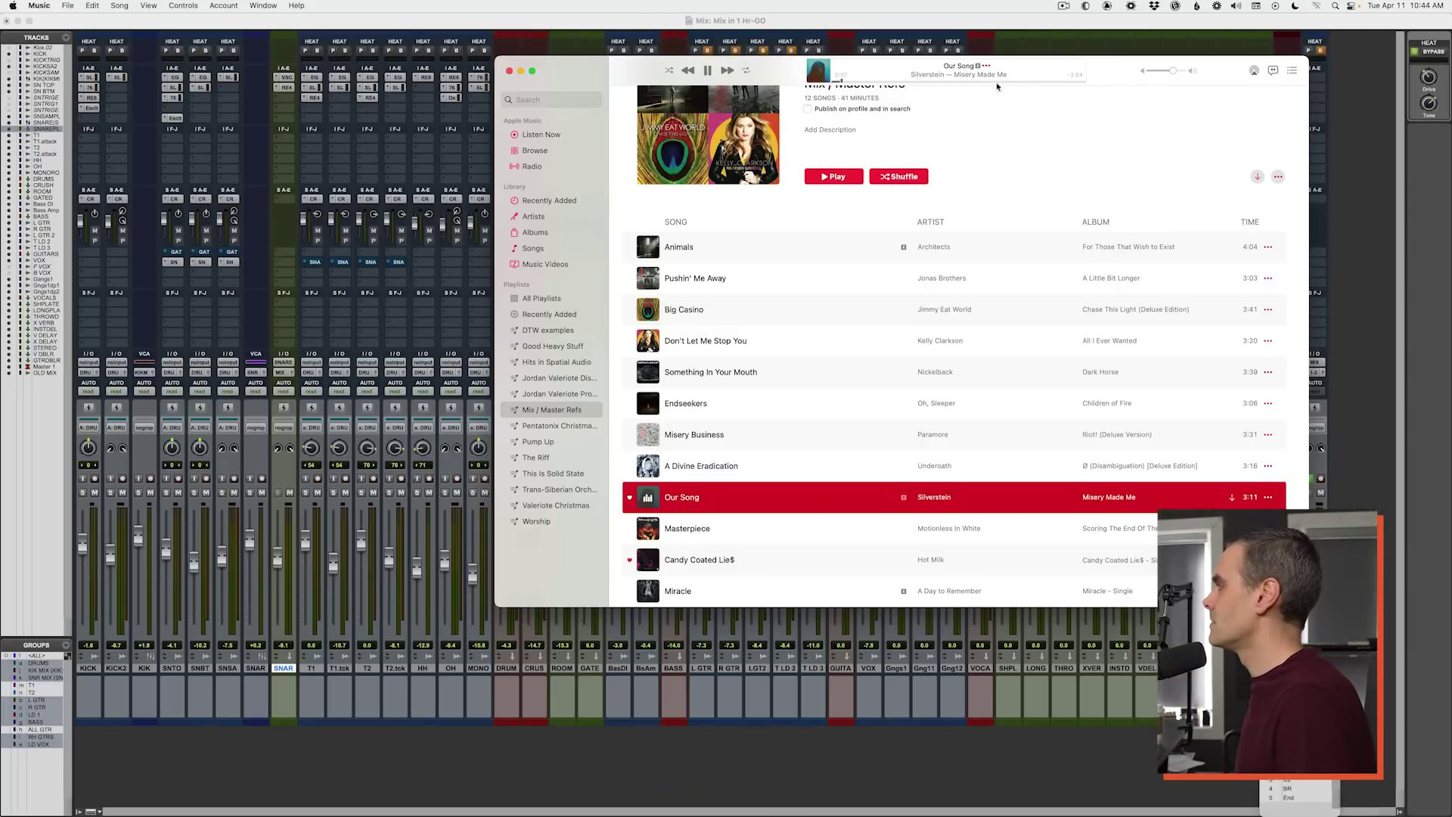
key(Down)
key(Down)
key(Return)
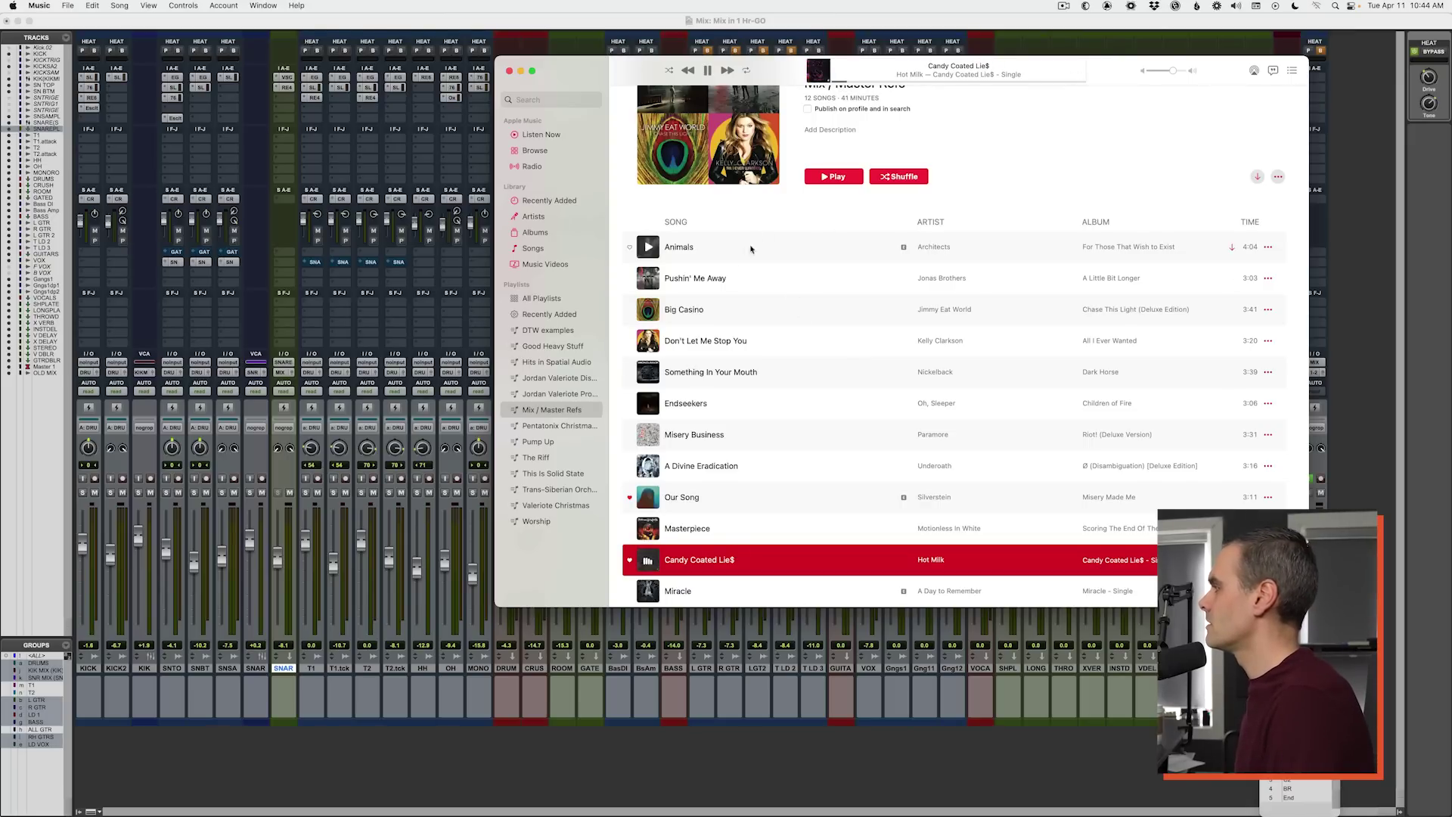
click(724, 314)
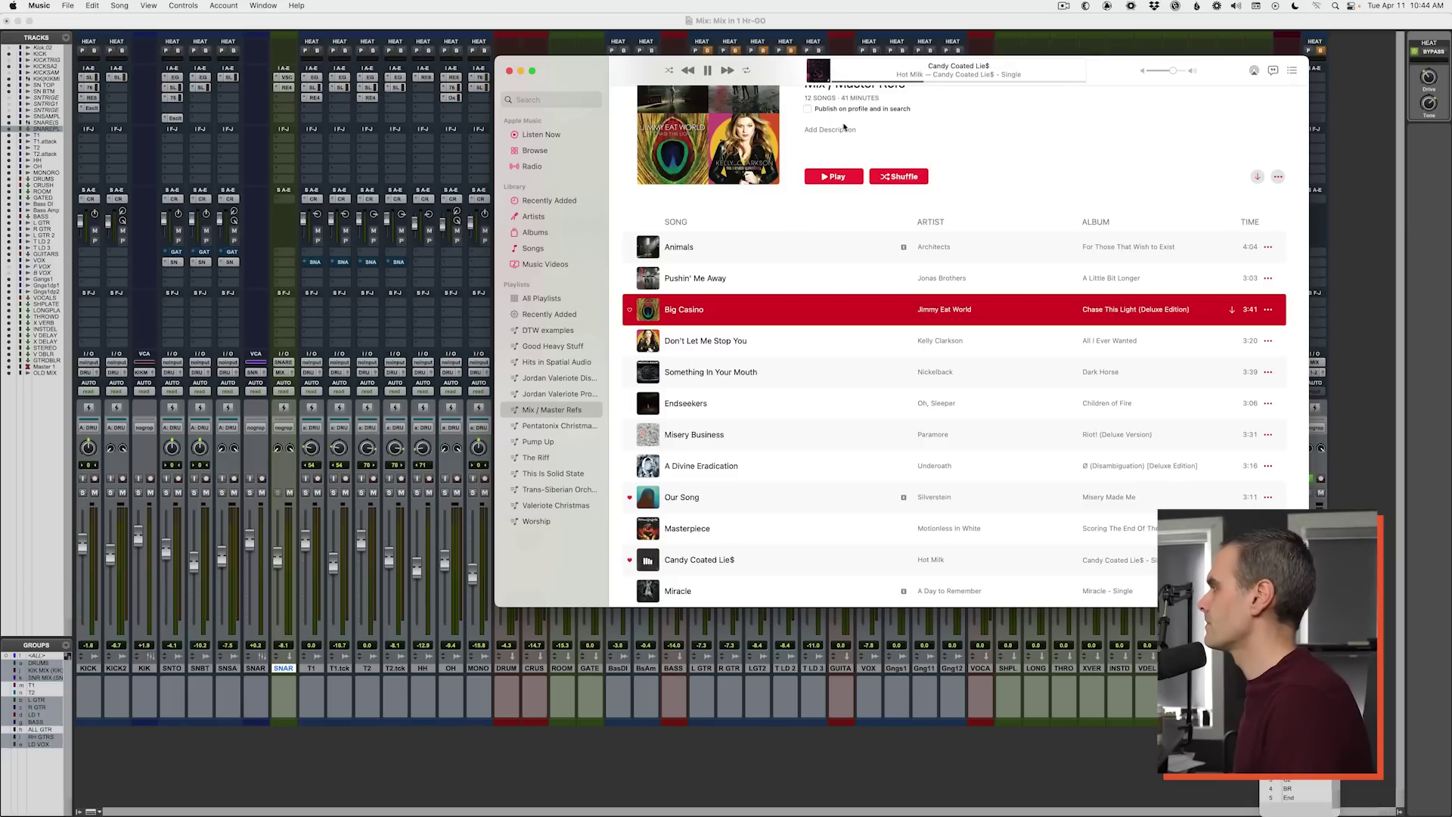
key(Return)
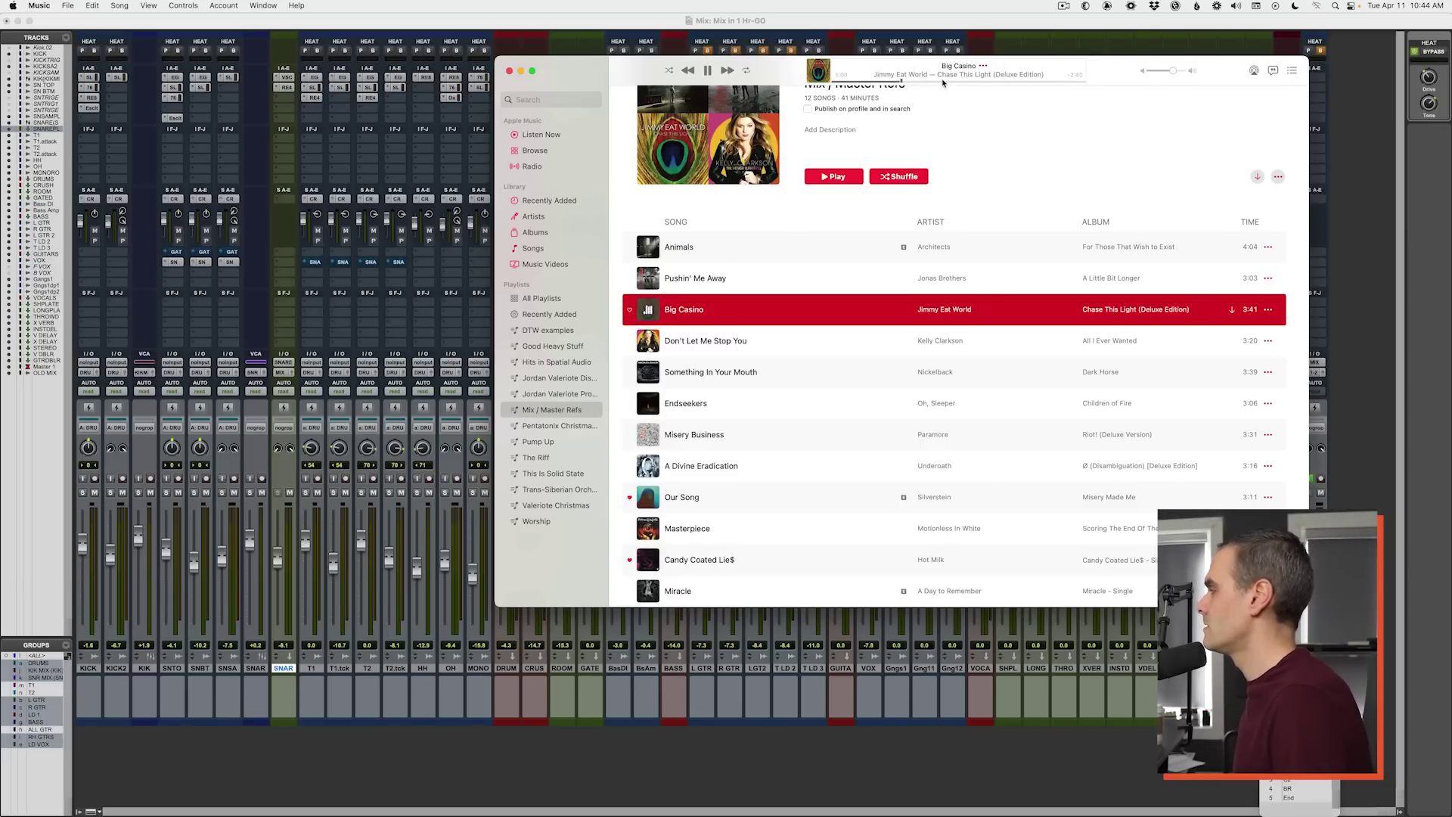
key(super+Tab)
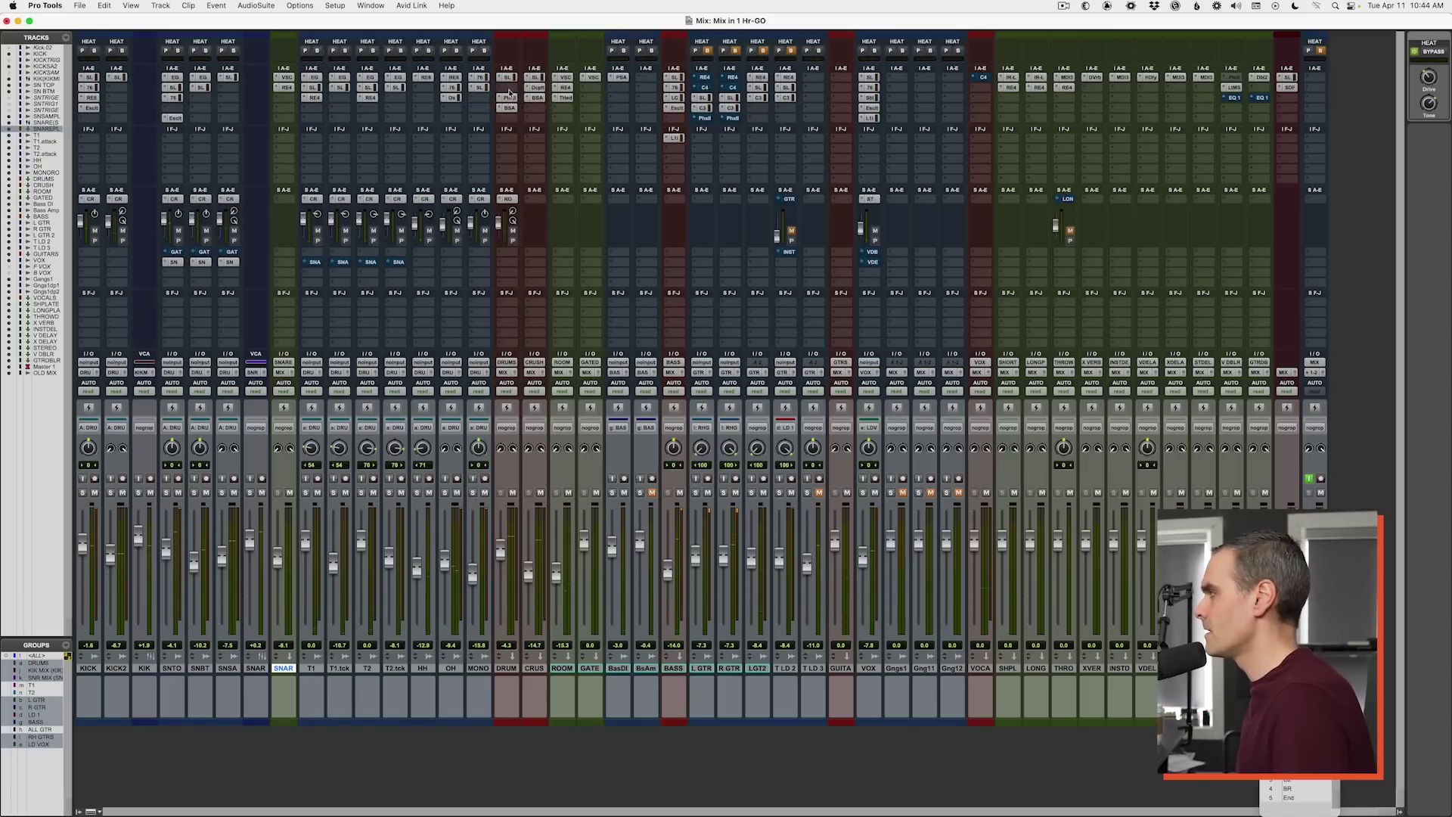
Step: Insert a stereo REQ 4 on DRUMS ahead of the Phoenix plug-in and cut its midrange by 4.0 dB with a wider Q
click(508, 108)
mouse_move(529, 88)
mouse_move(651, 130)
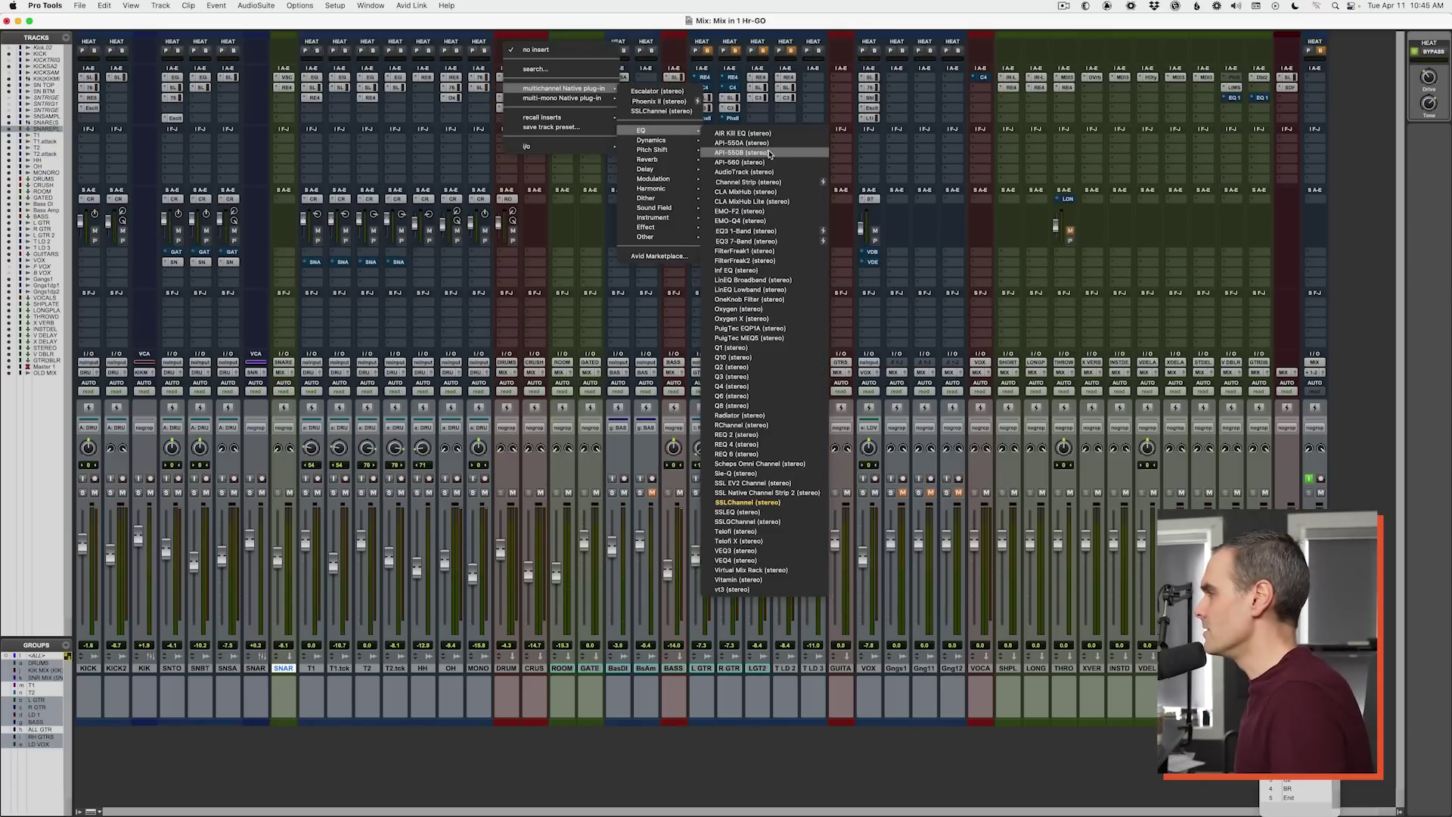
click(786, 444)
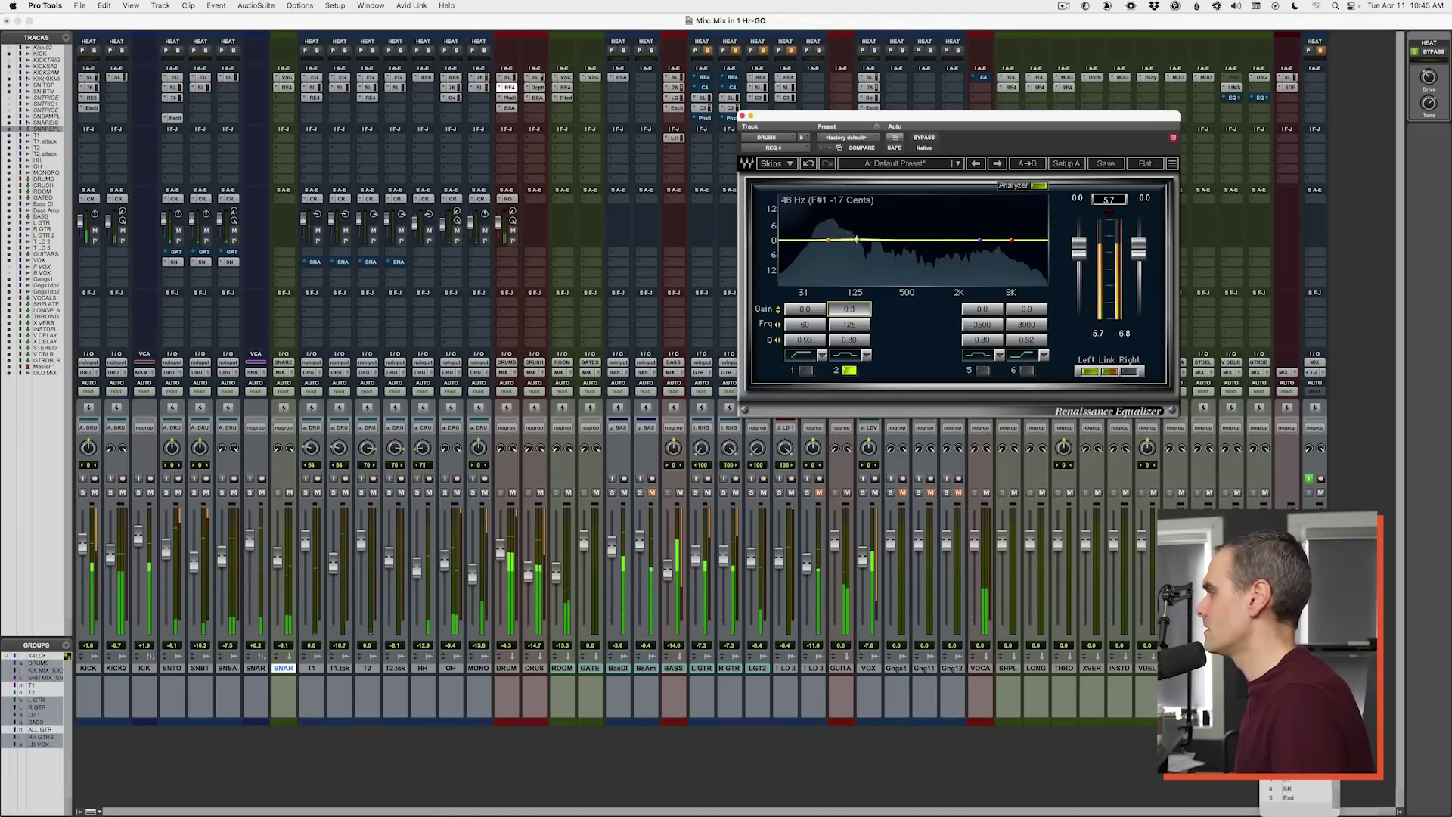
drag(852, 324, 852, 299)
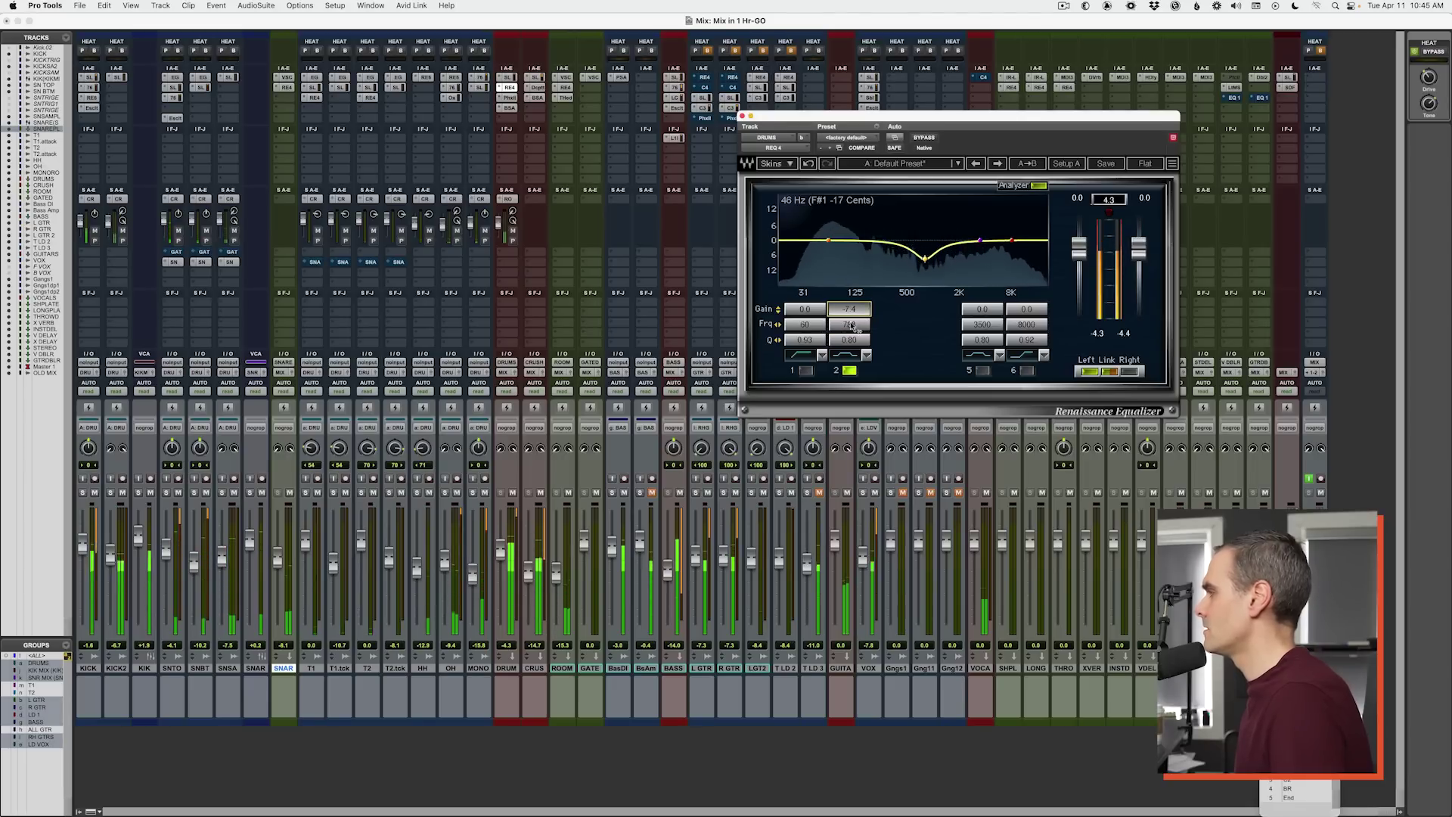
click(848, 339)
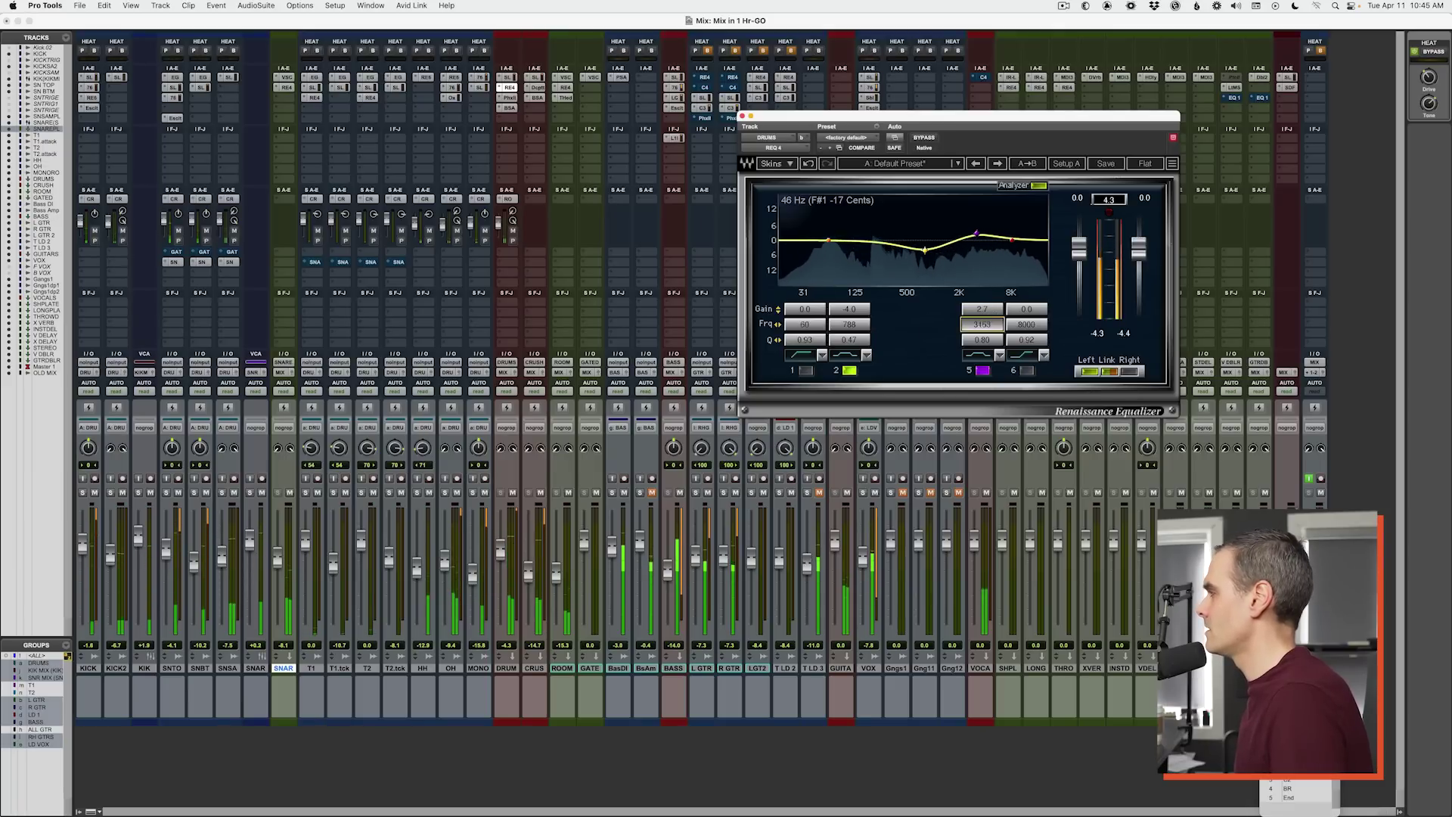
Step: Switch off band 5 of the DRUMS equalizer, boost the high shelf by about 2 dB, and compare with the EQ bypassed
click(981, 370)
key(space)
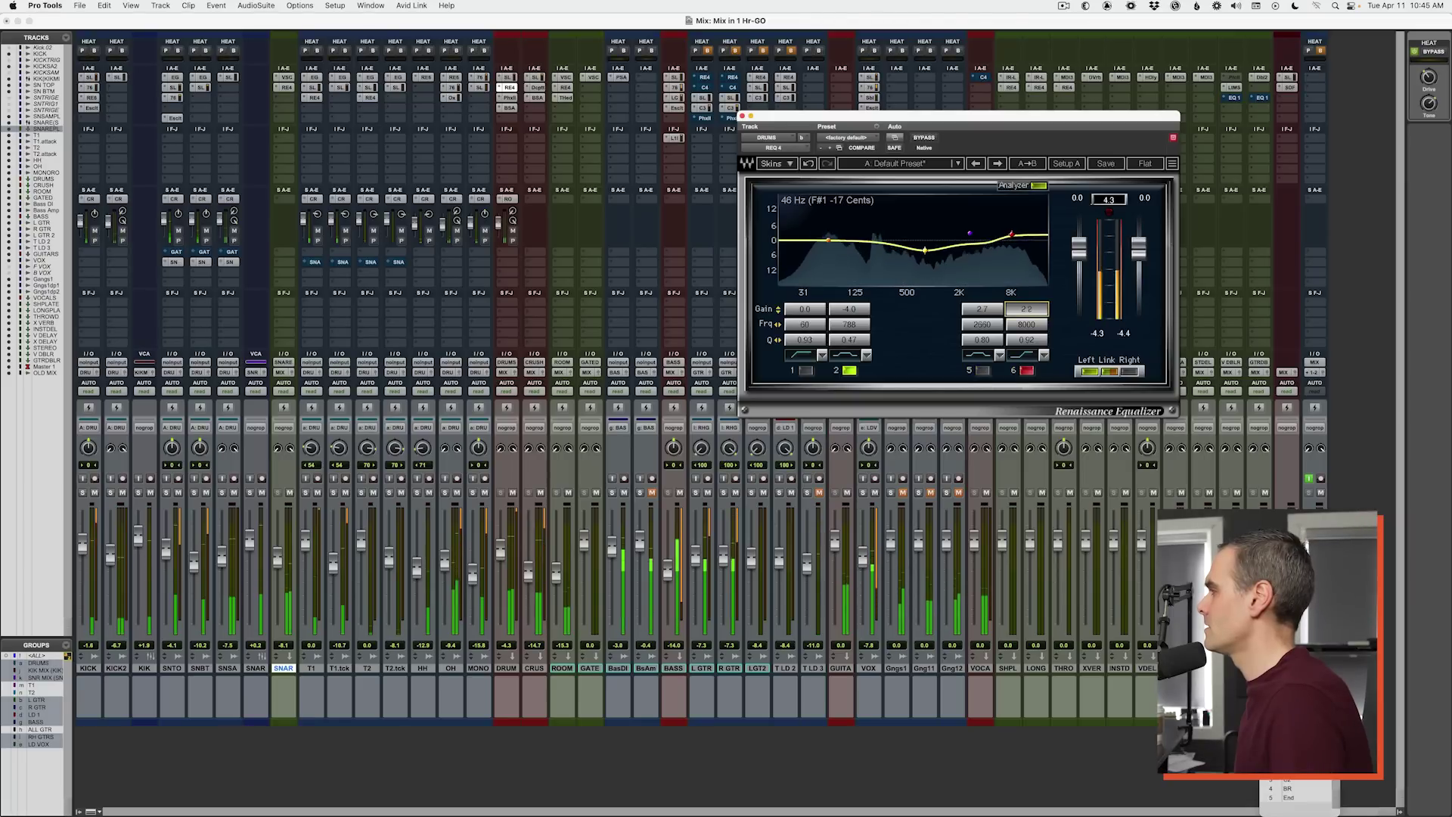
drag(1032, 323, 1030, 329)
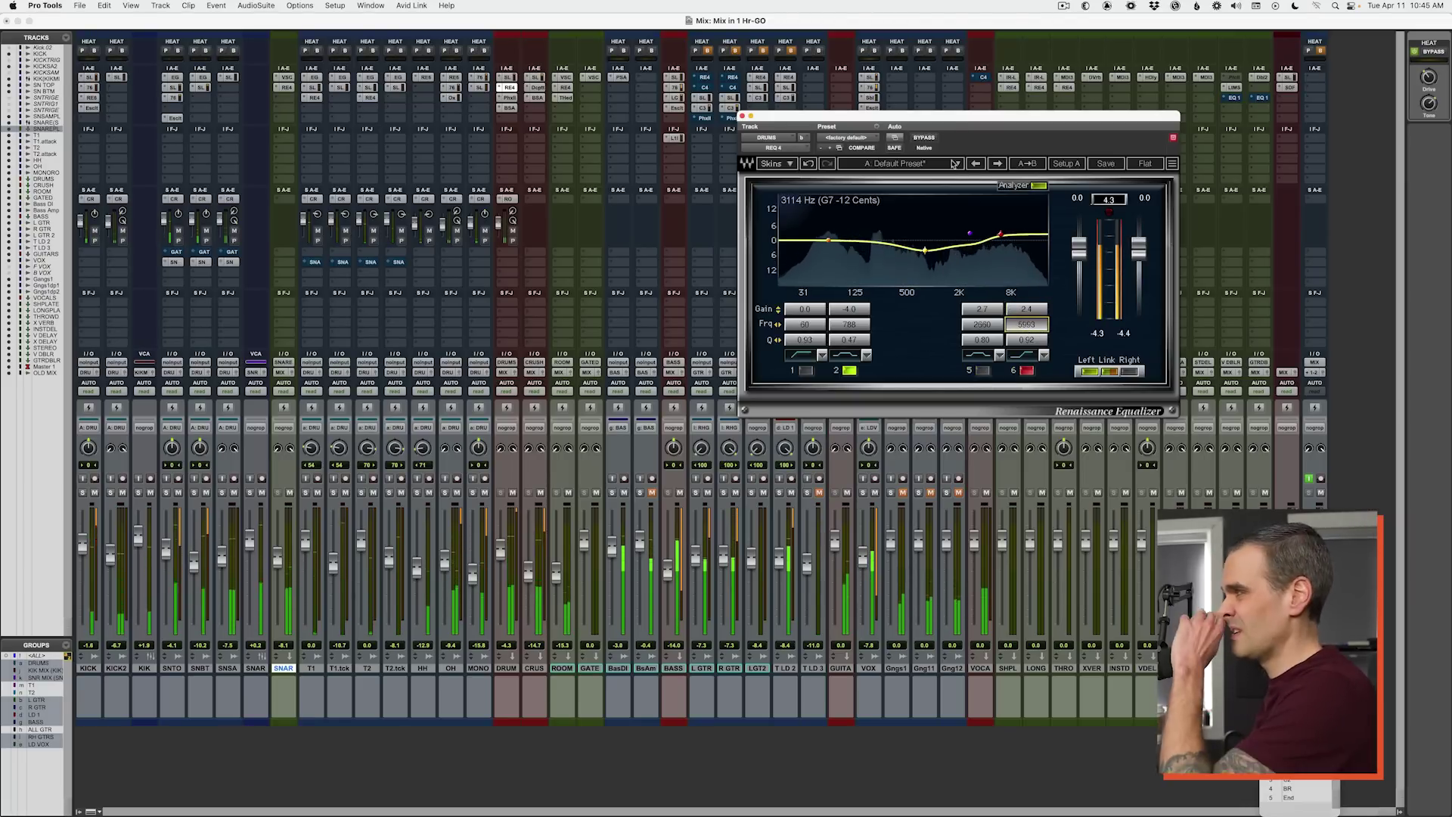
click(924, 138)
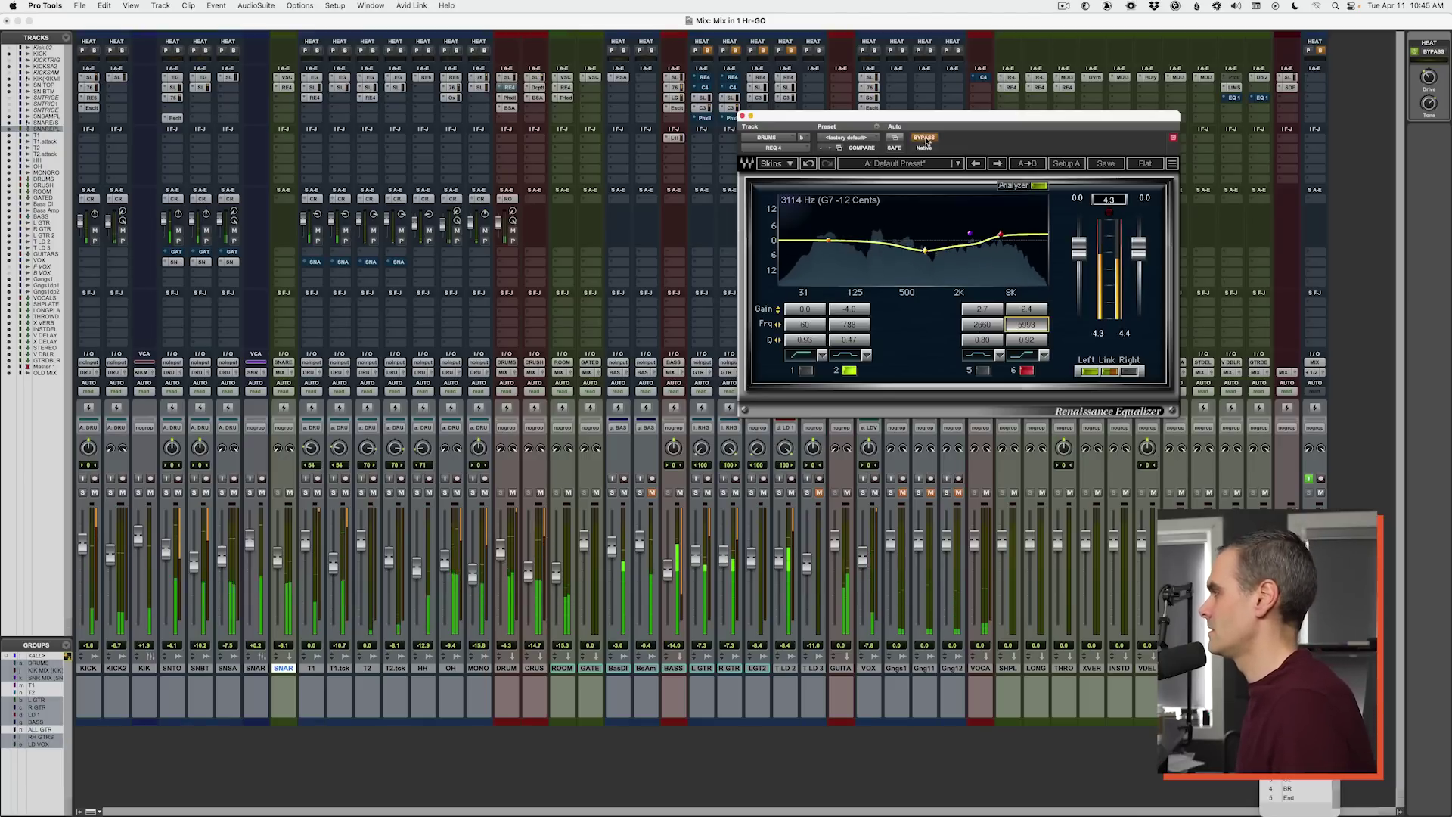
click(925, 139)
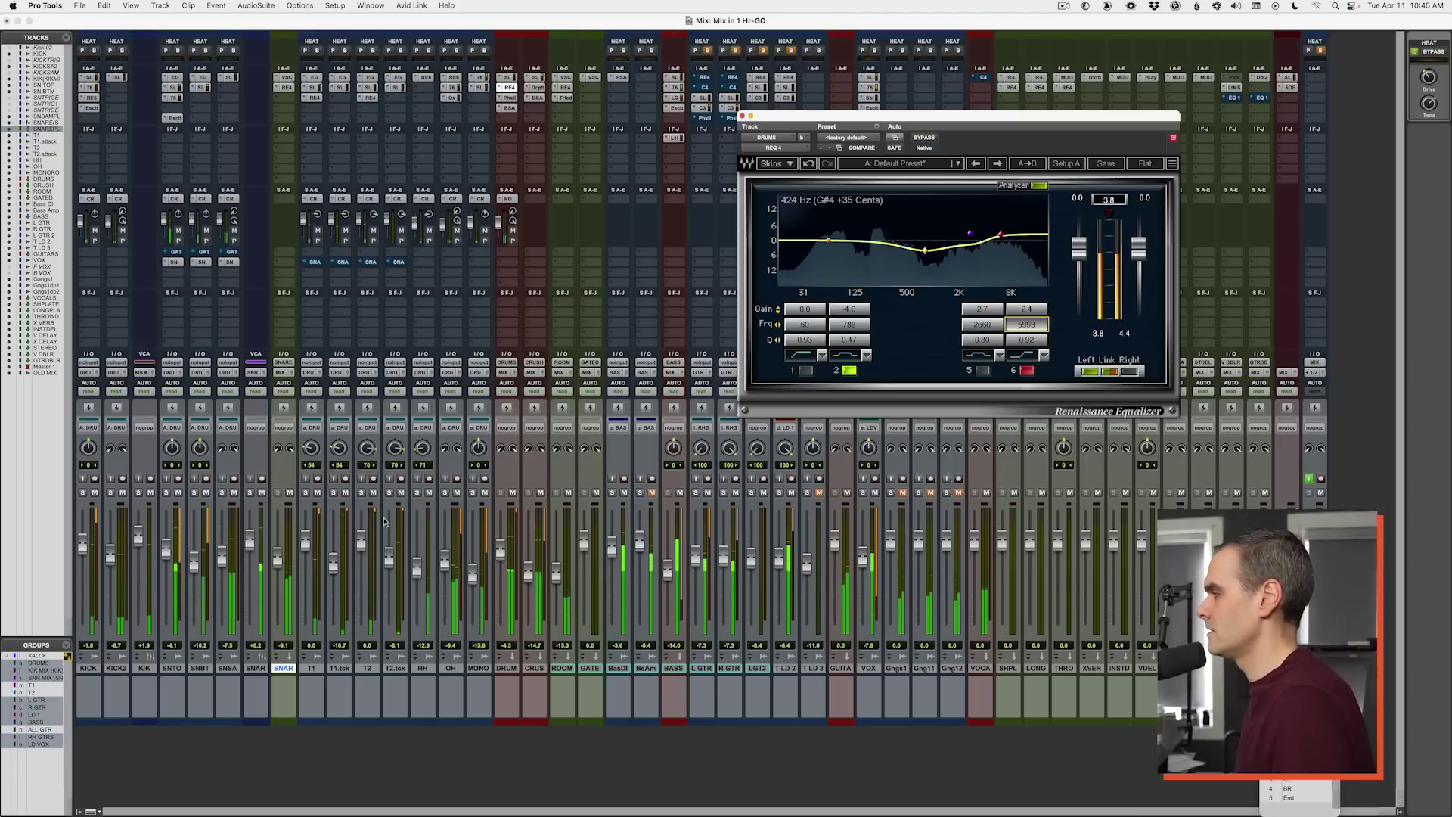
Step: Switch to Music, listen to the references Big Casino and Misery Business, and return to Pro Tools
key(super+Tab)
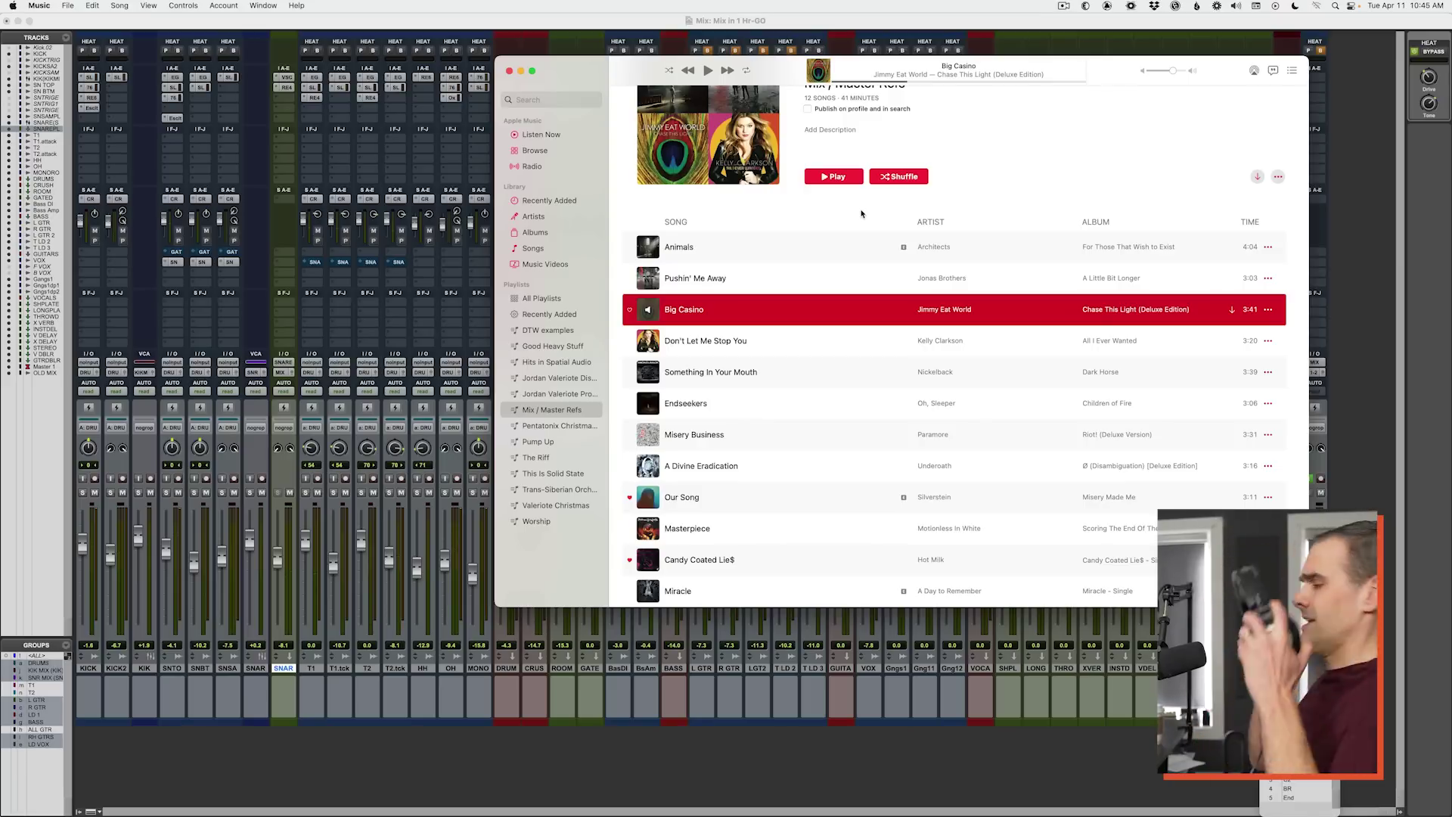
key(space)
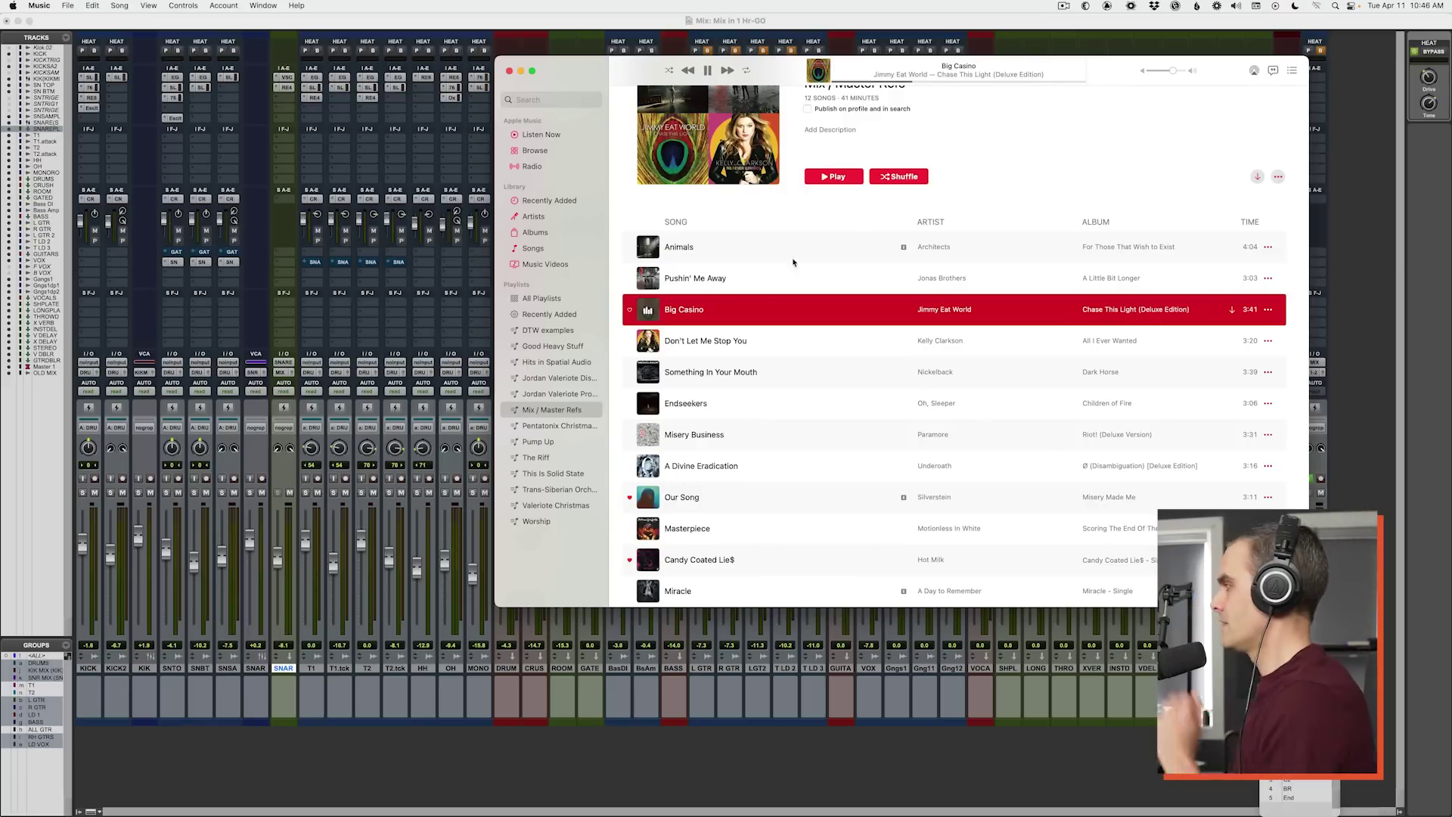
key(Down)
key(Down)
key(Down)
key(Down)
key(Return)
click(868, 81)
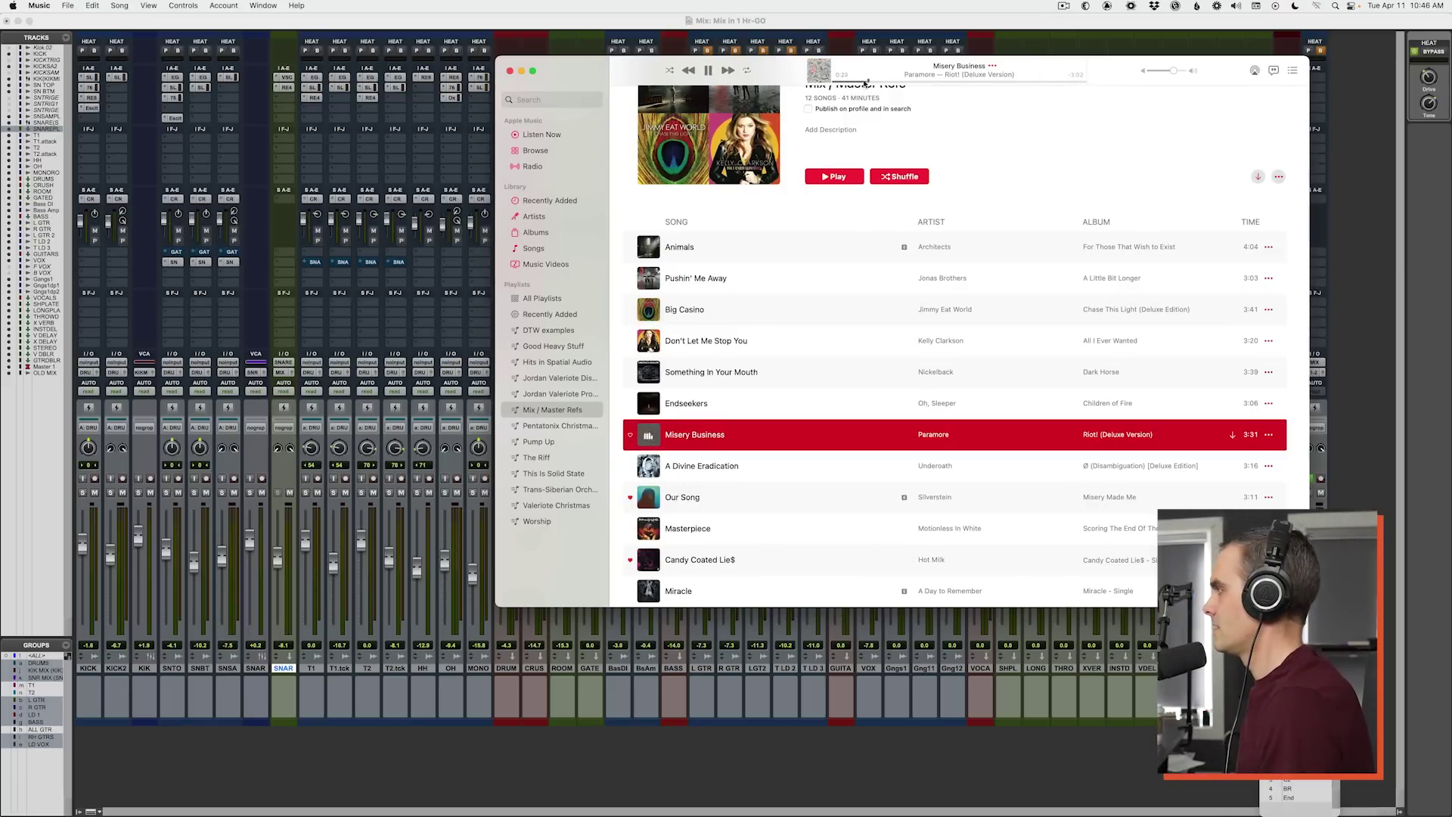
click(407, 793)
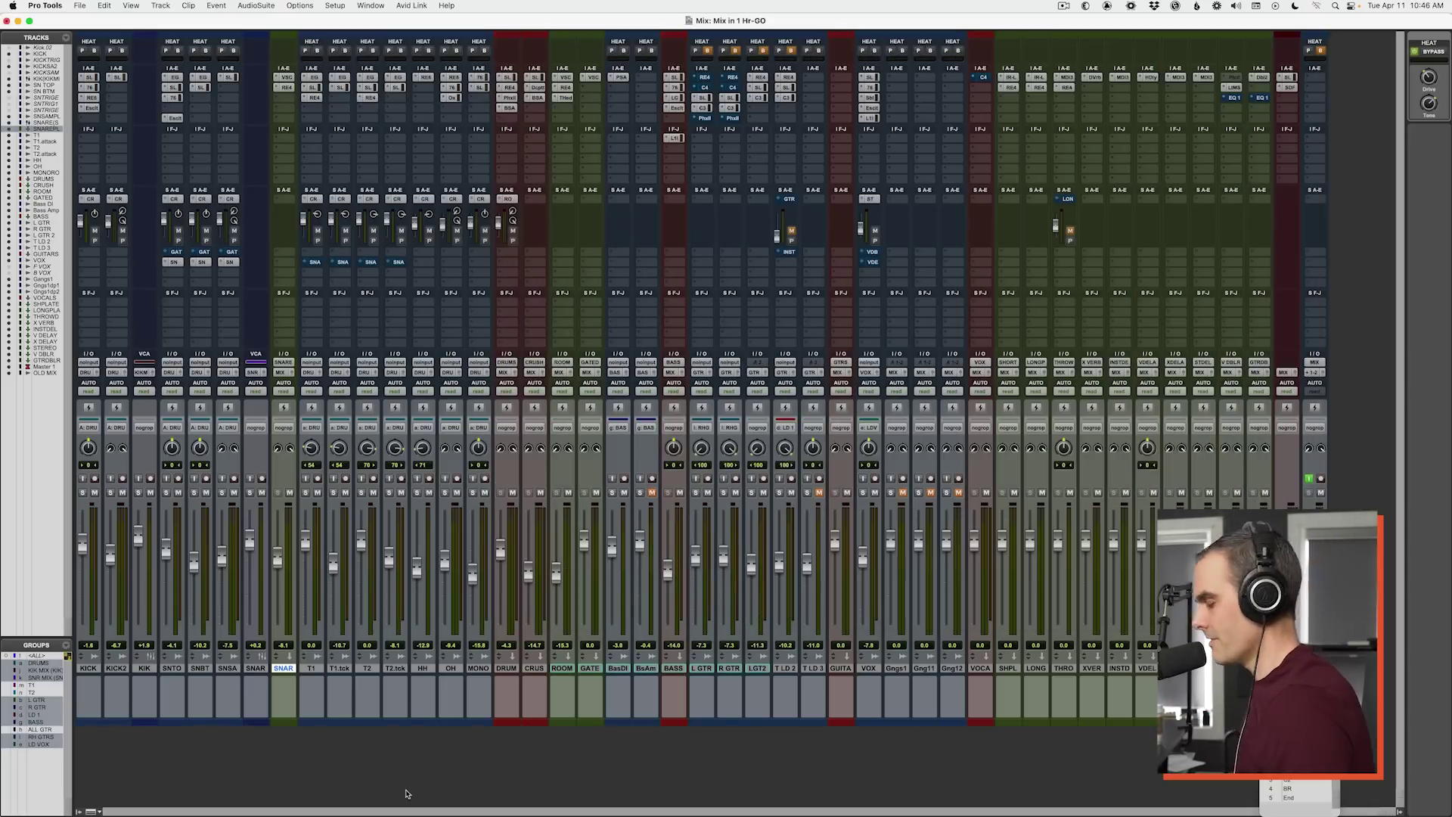
Step: Play back the mix and check the settings of the SSLChannel on KICK and the first plug-in on Master 1
key(space)
key(super+equal)
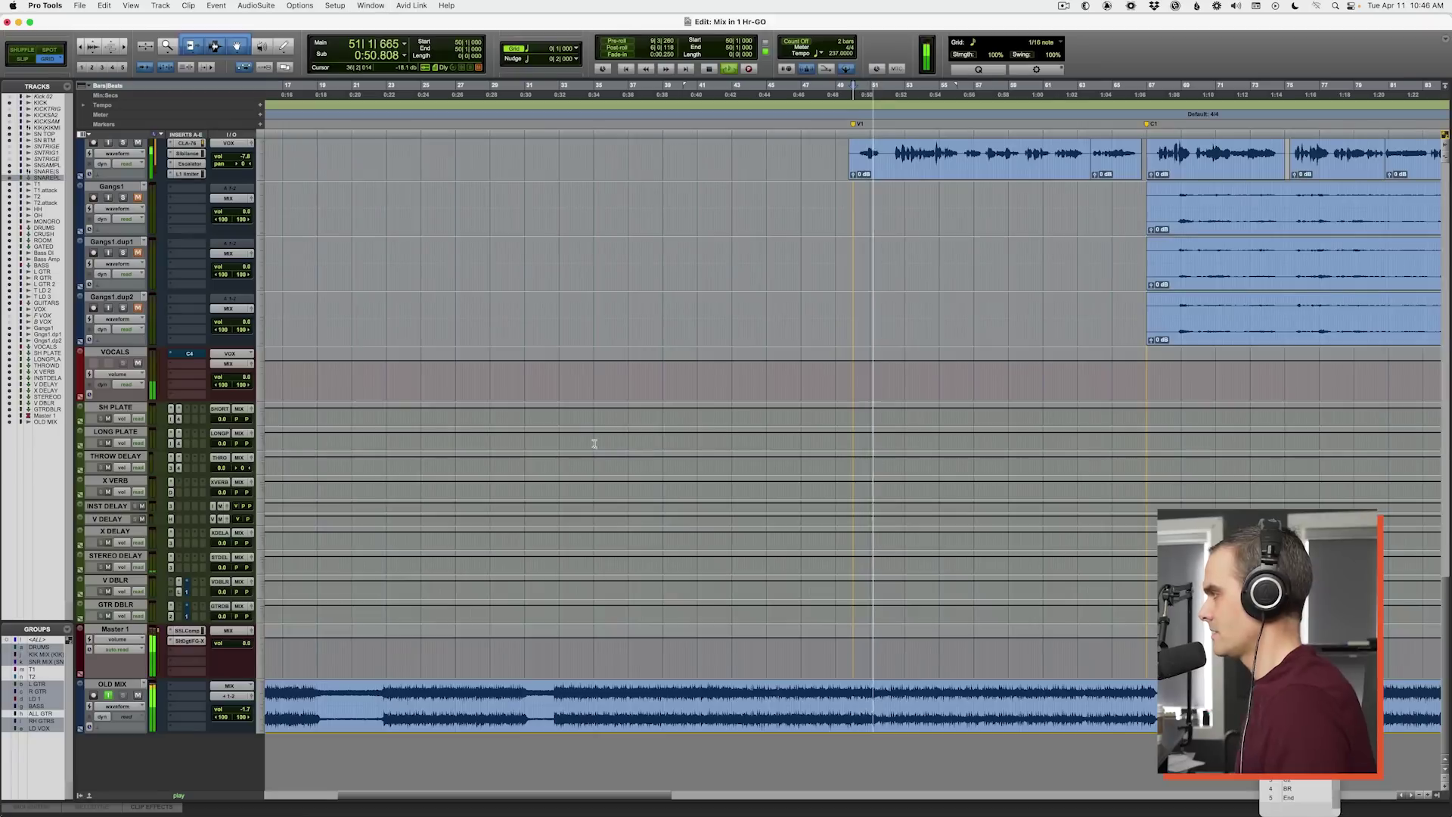
key(super+equal)
click(89, 77)
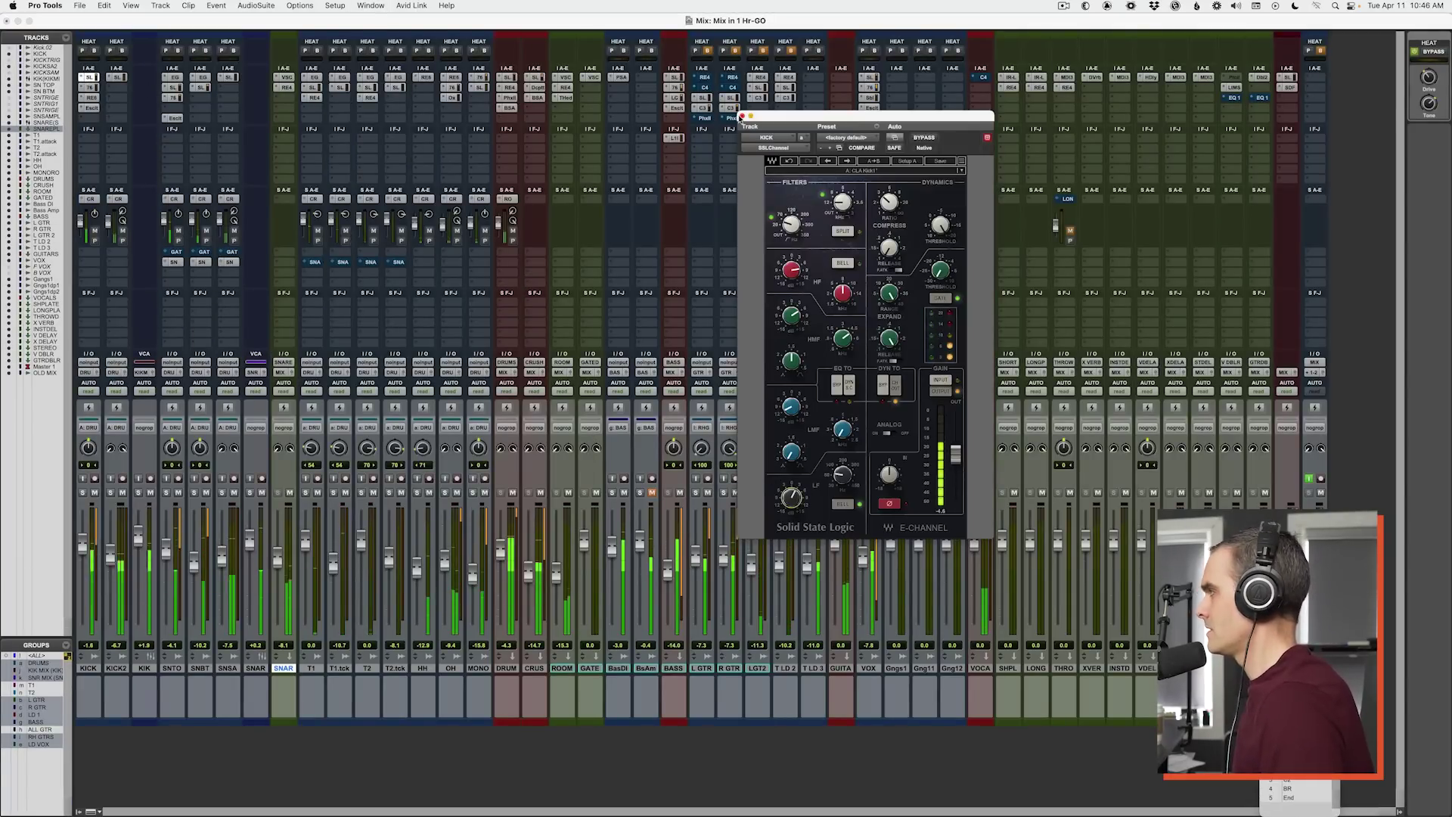
click(743, 116)
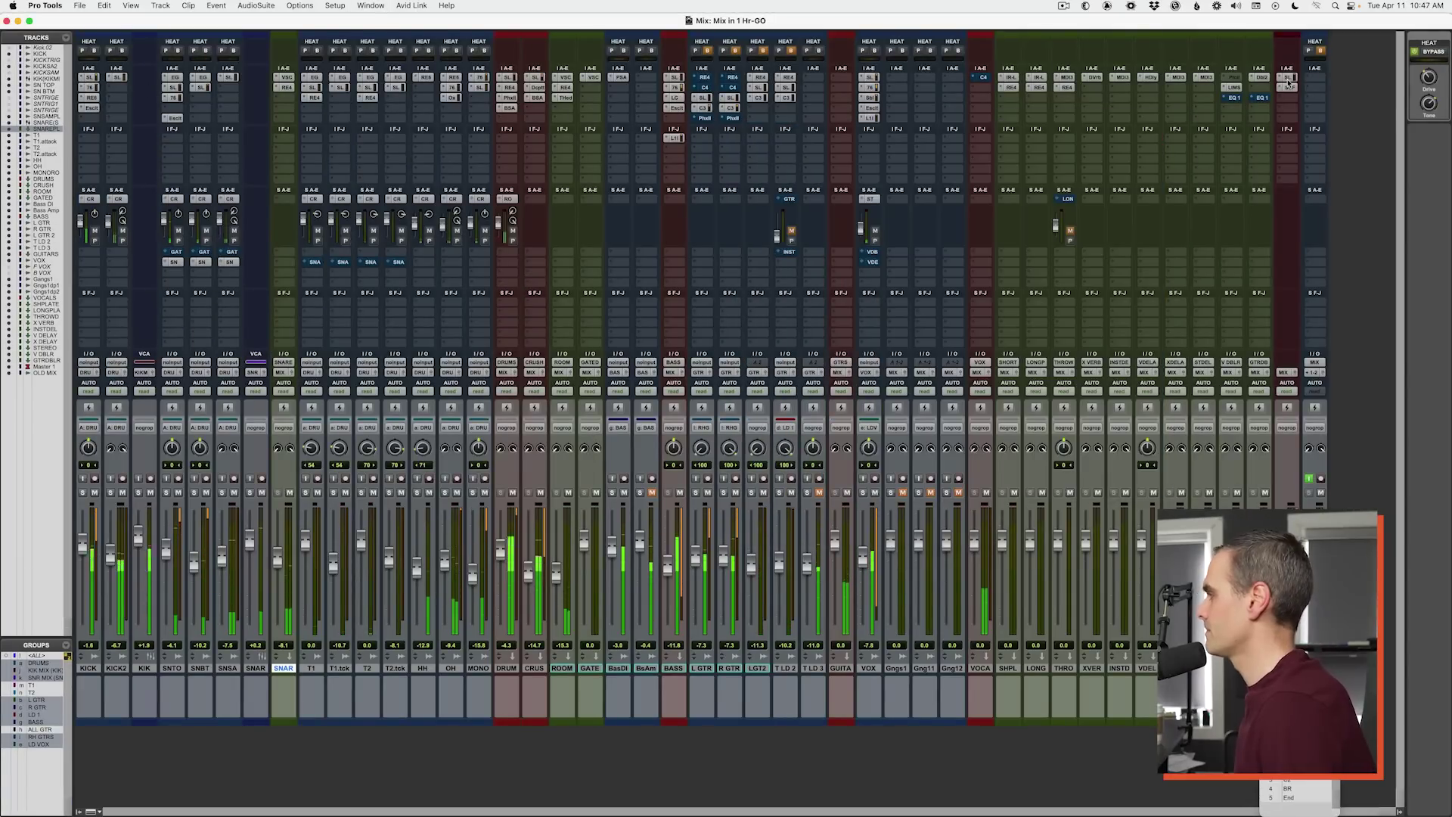
click(1289, 77)
click(1289, 78)
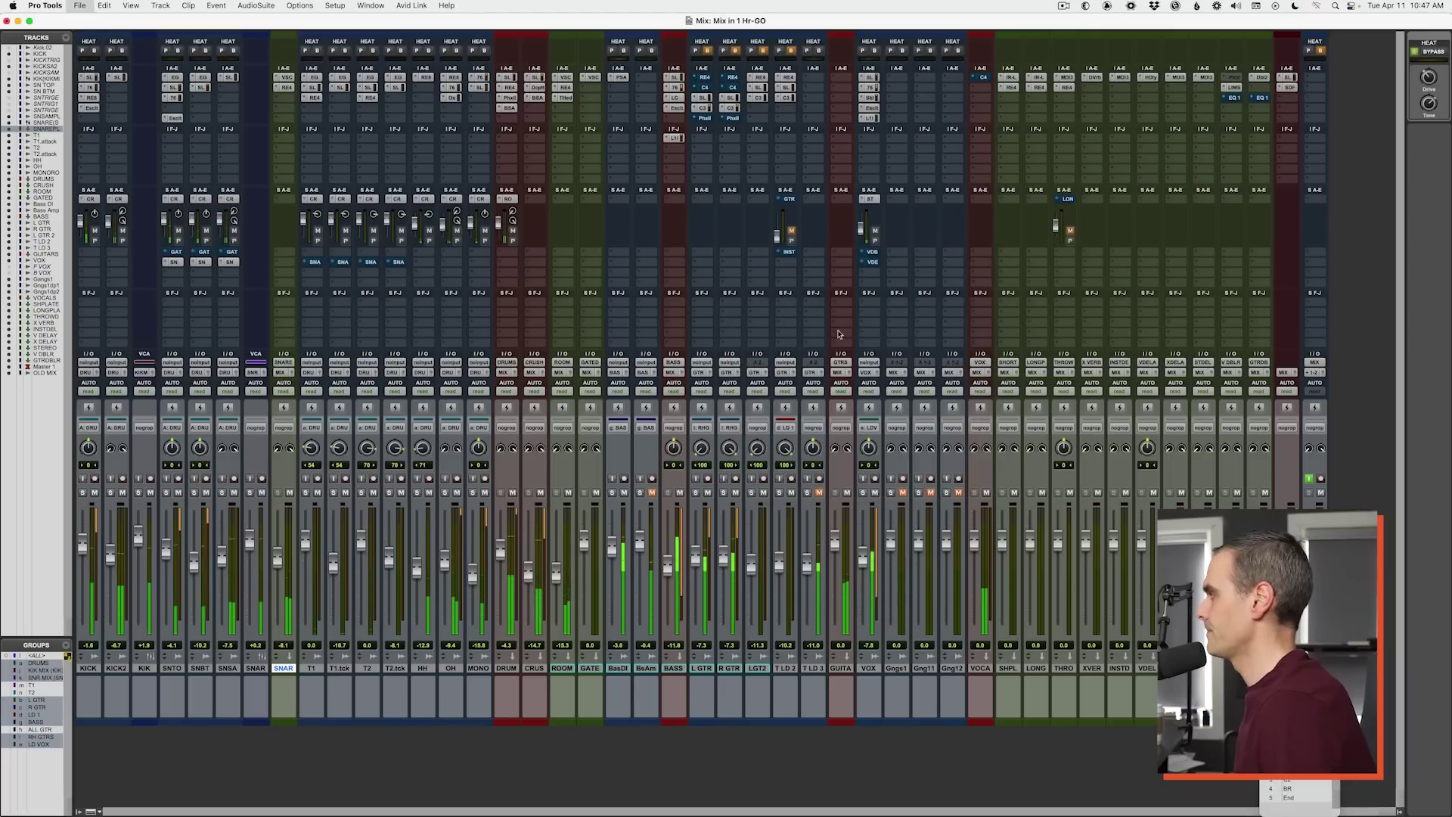
Step: In the Edit window, route the three gang vocal tracks through Bus 99-100 to a new GANGS aux track
key(super+equal)
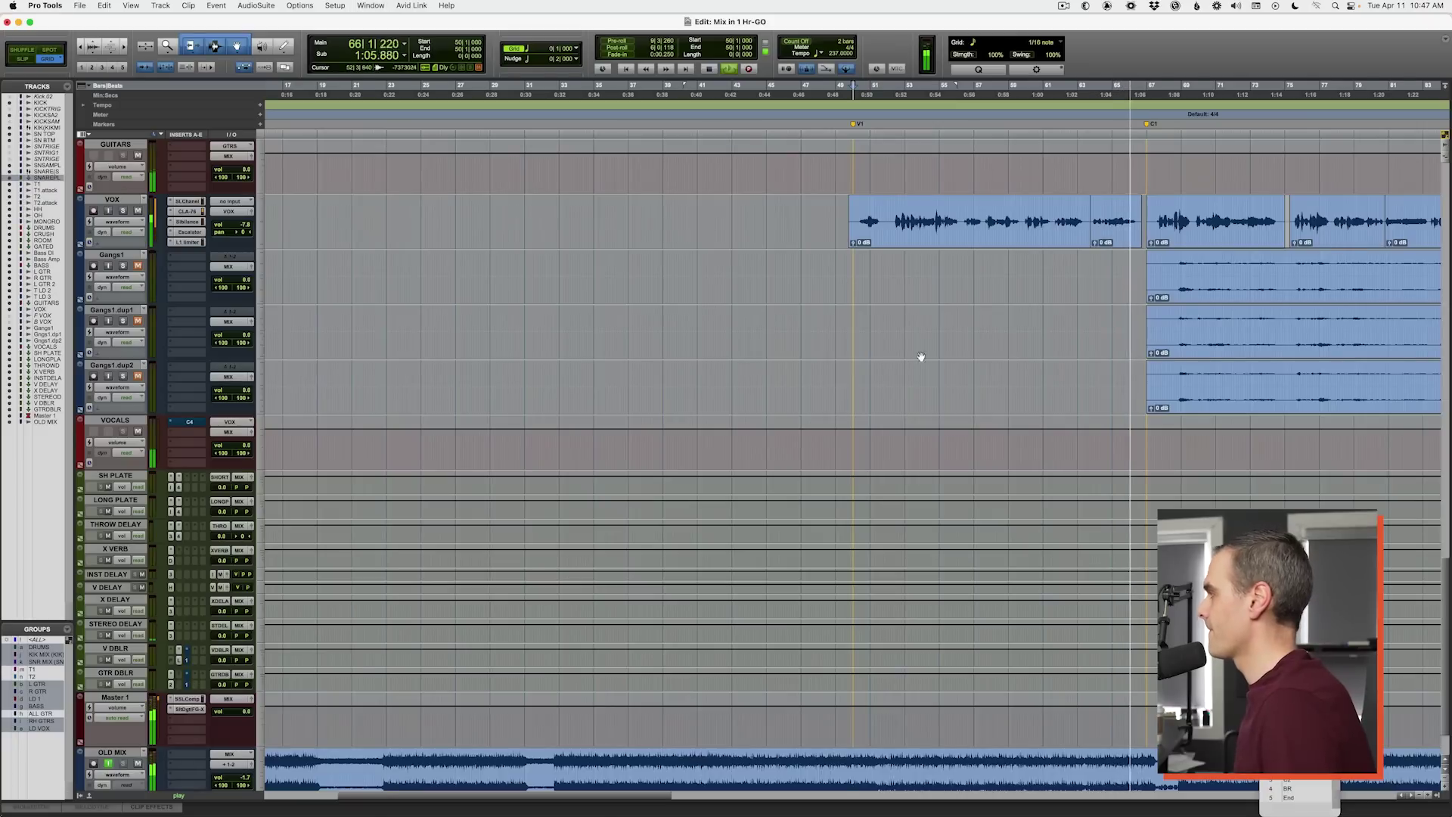
key(super+bracketleft)
key(space)
click(866, 259)
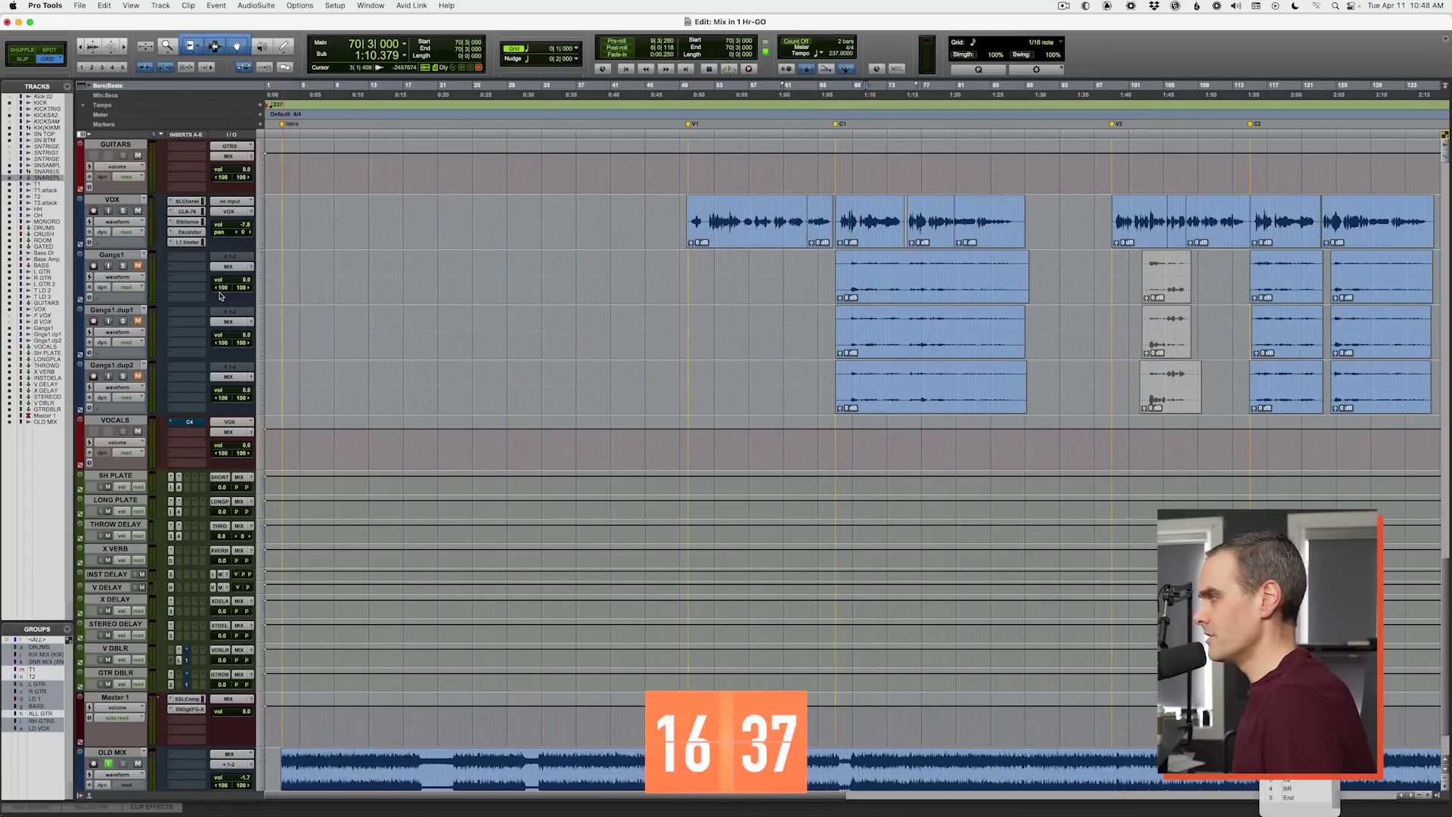
click(125, 366)
right_click(110, 256)
click(103, 261)
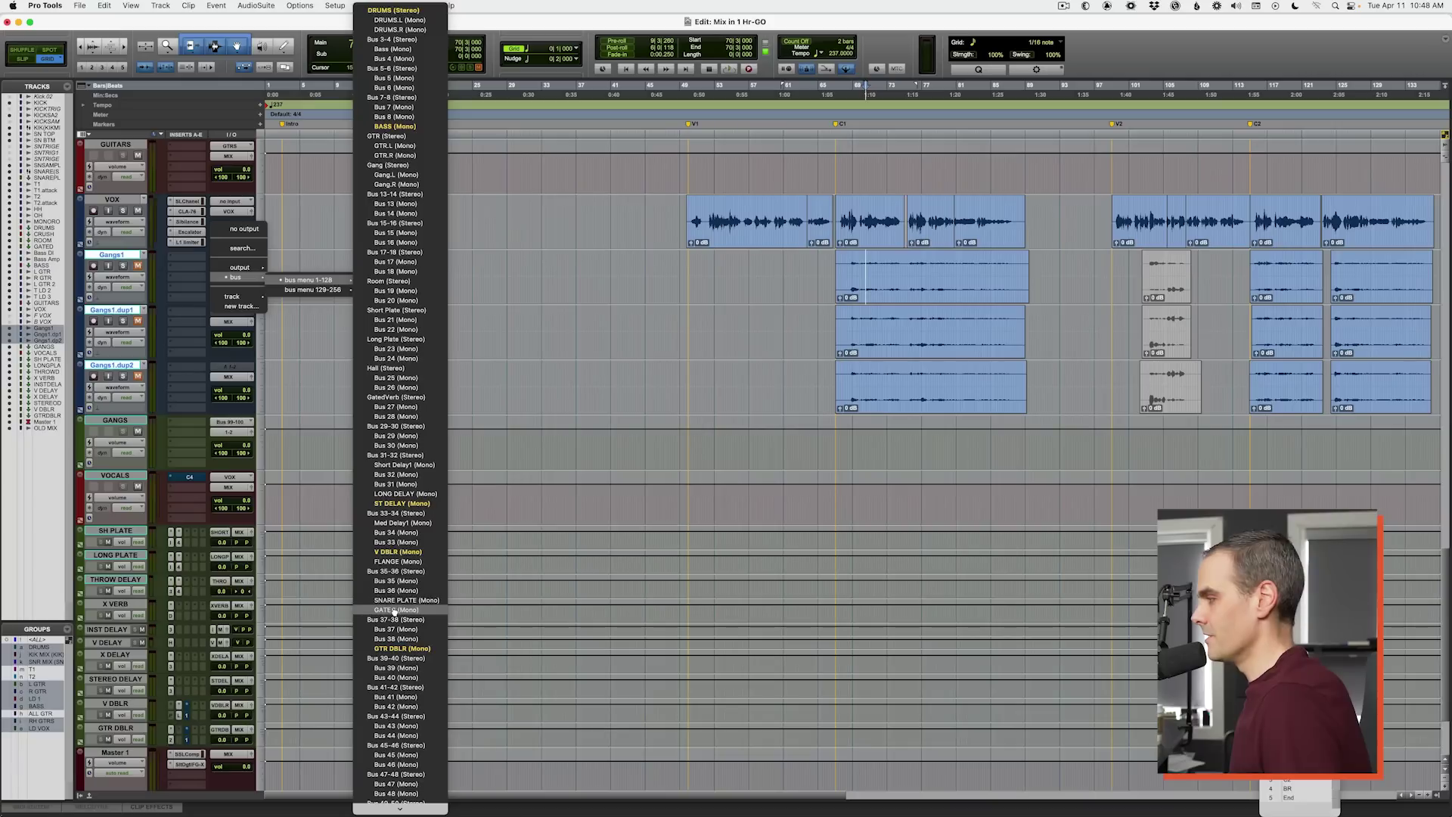
scroll(393, 610, down, 3)
scroll(394, 610, down, 4)
click(384, 778)
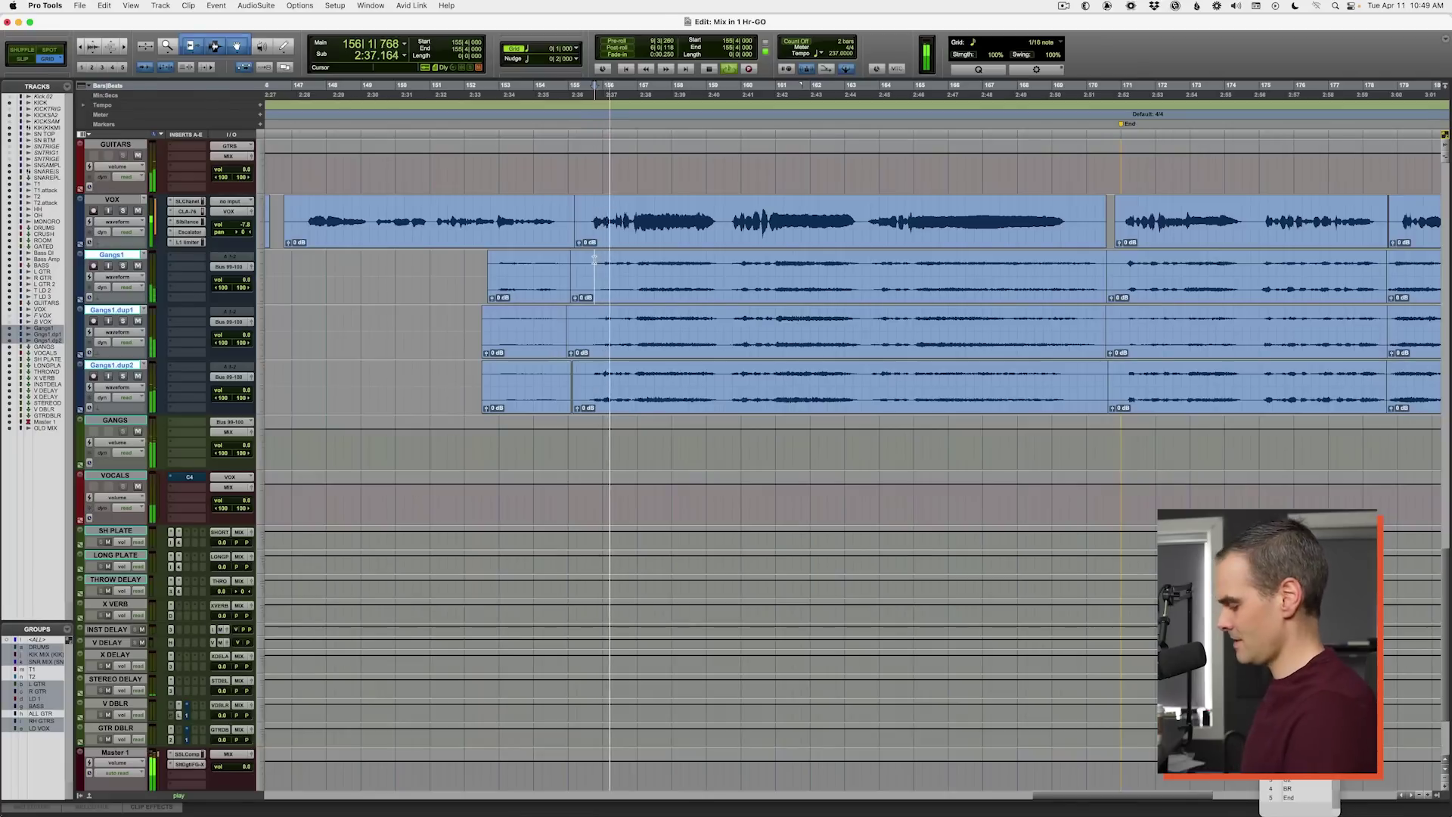
Step: Insert a multi-mono CLA-76 compressor on the GANGS track and lower its fader to -4.9 dB
key(super+equal)
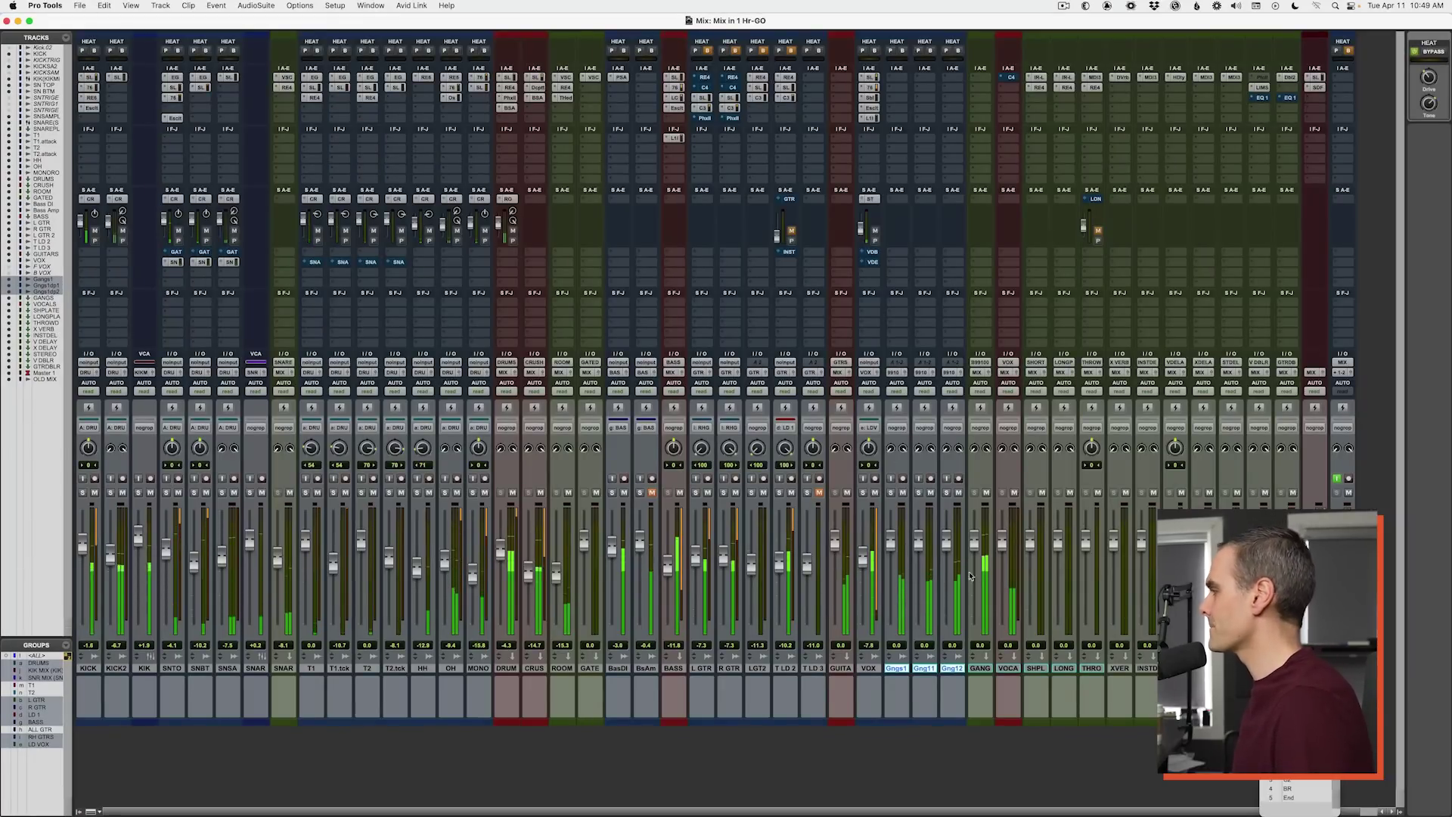
click(979, 88)
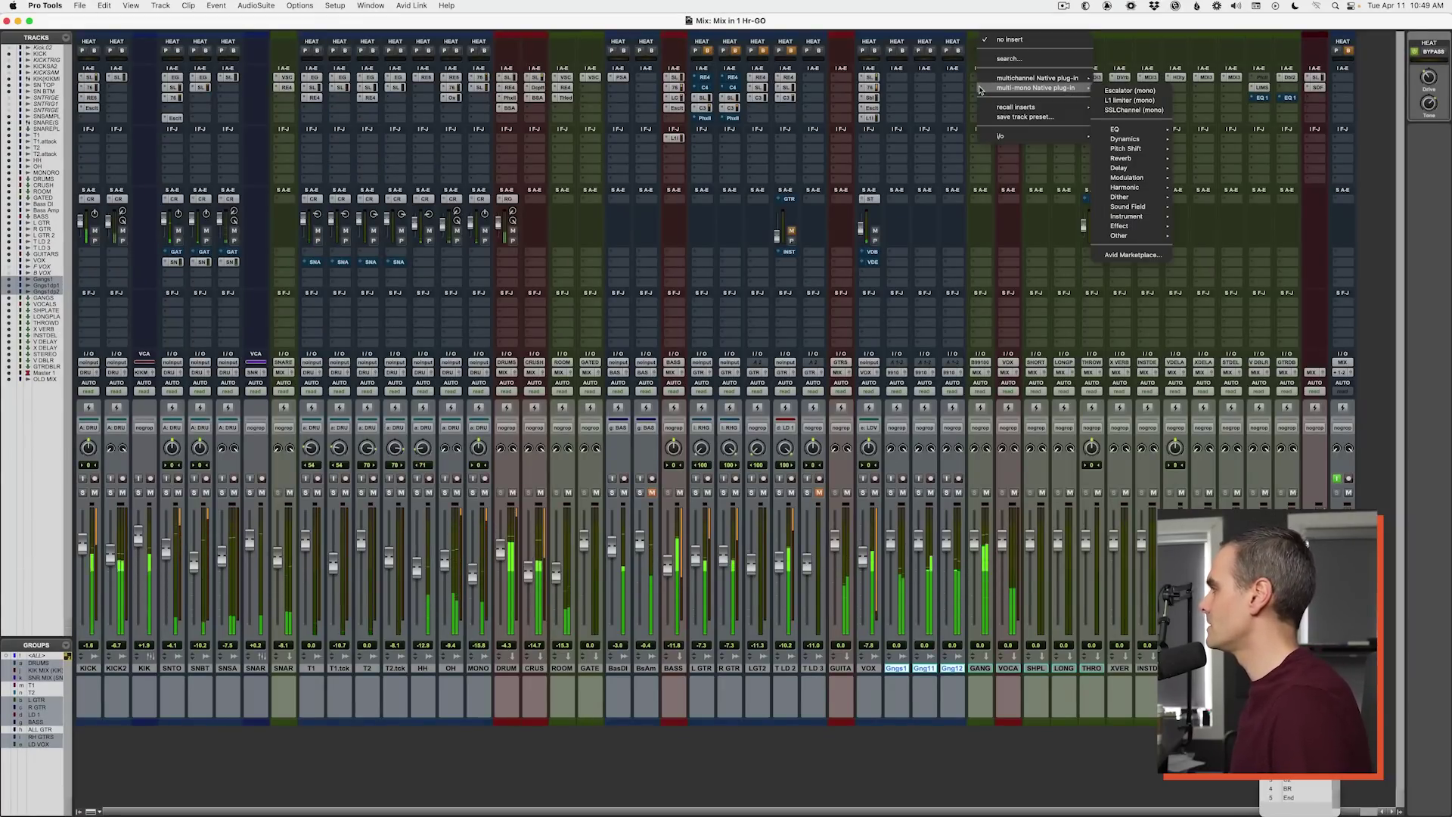
click(984, 99)
click(986, 101)
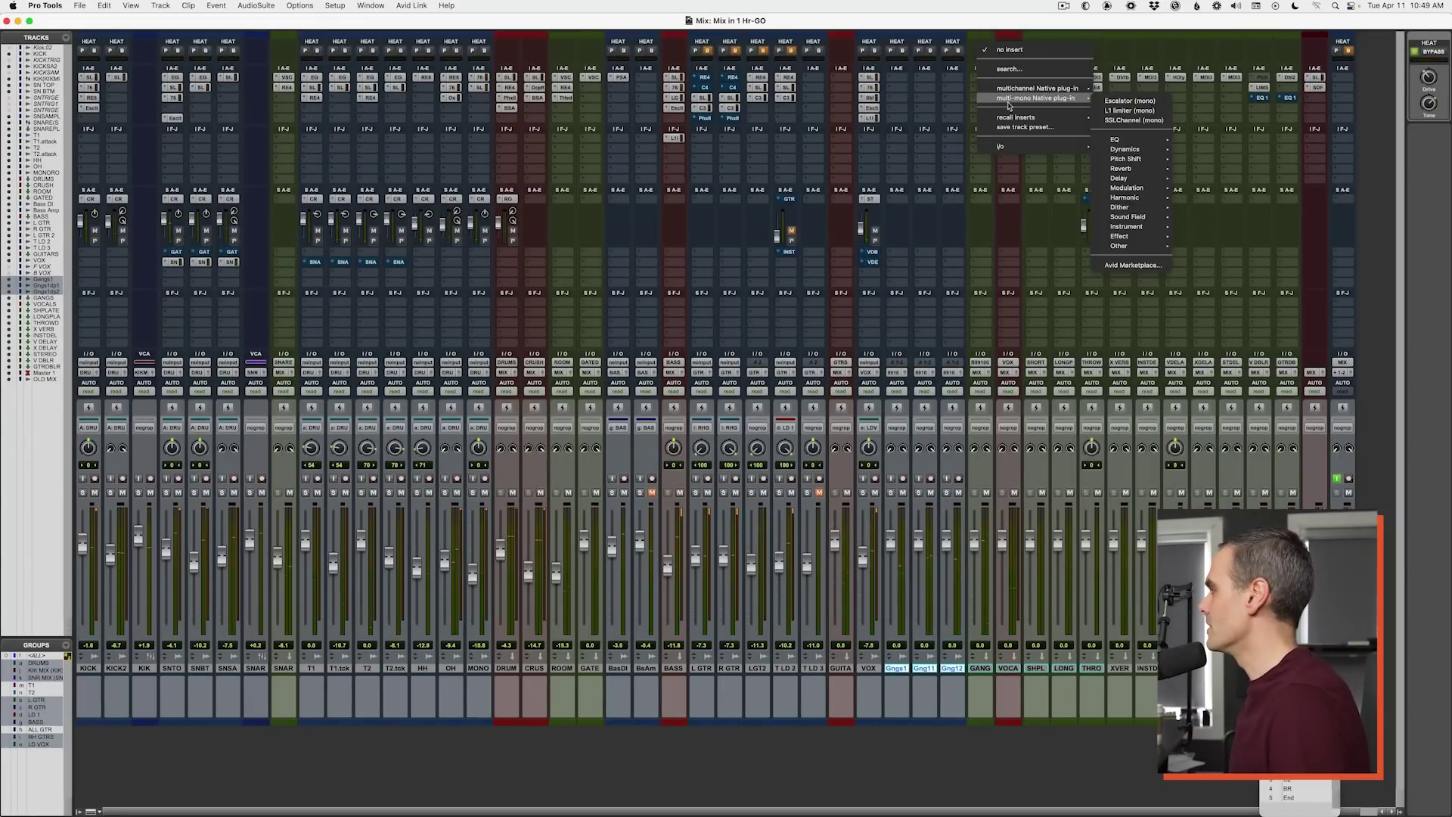
mouse_move(1158, 151)
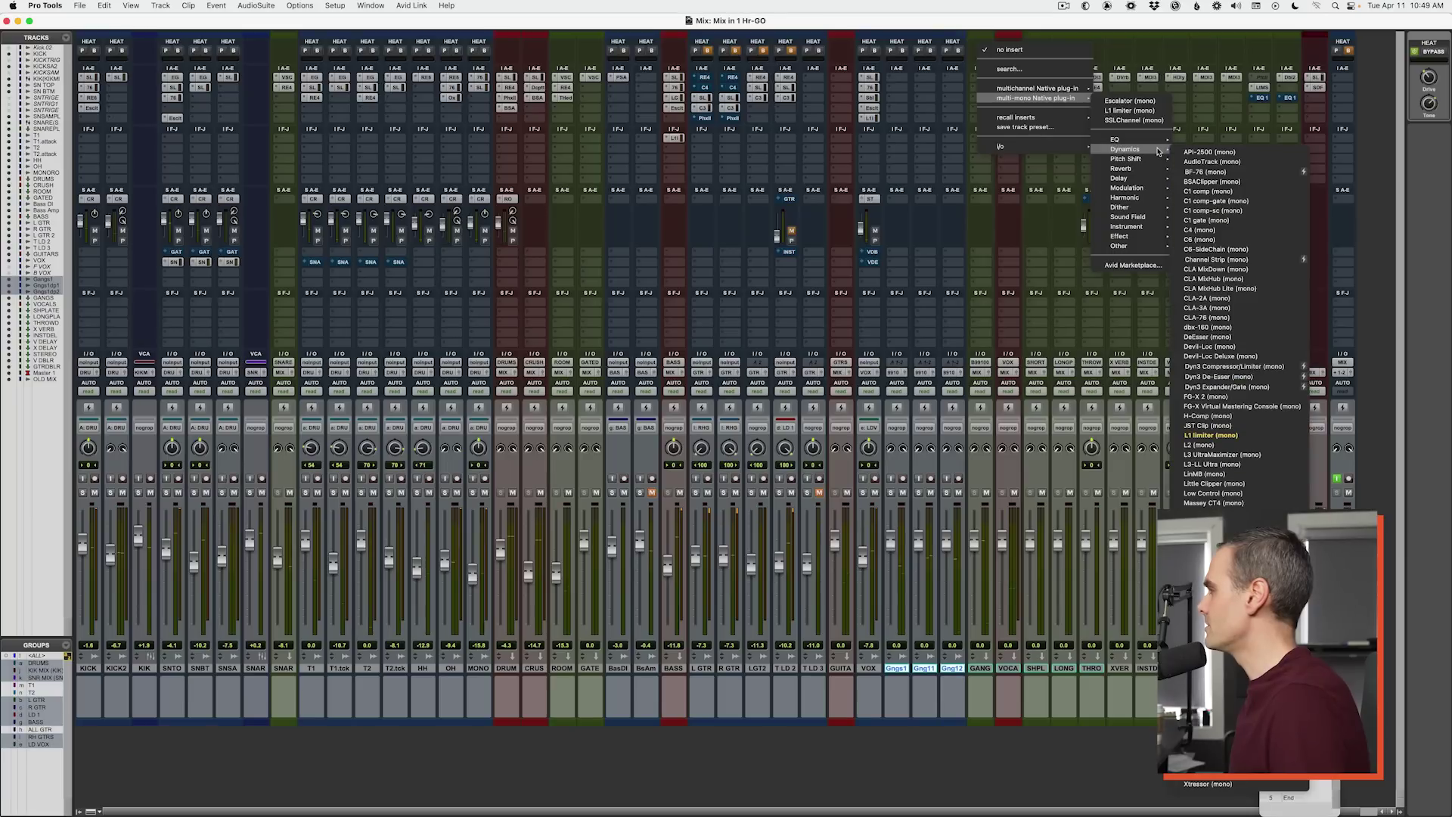
click(1207, 318)
key(space)
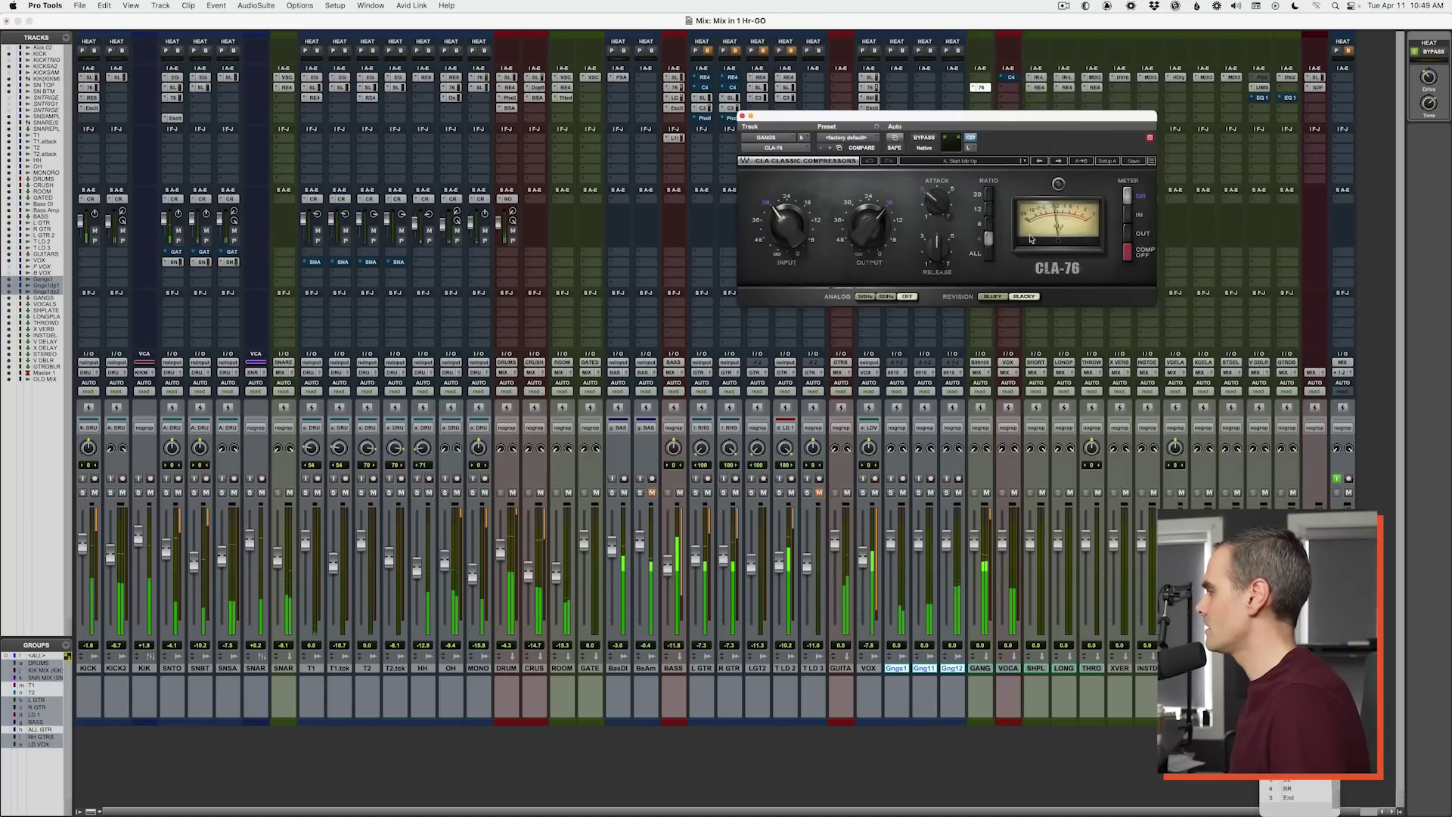
drag(972, 543, 970, 627)
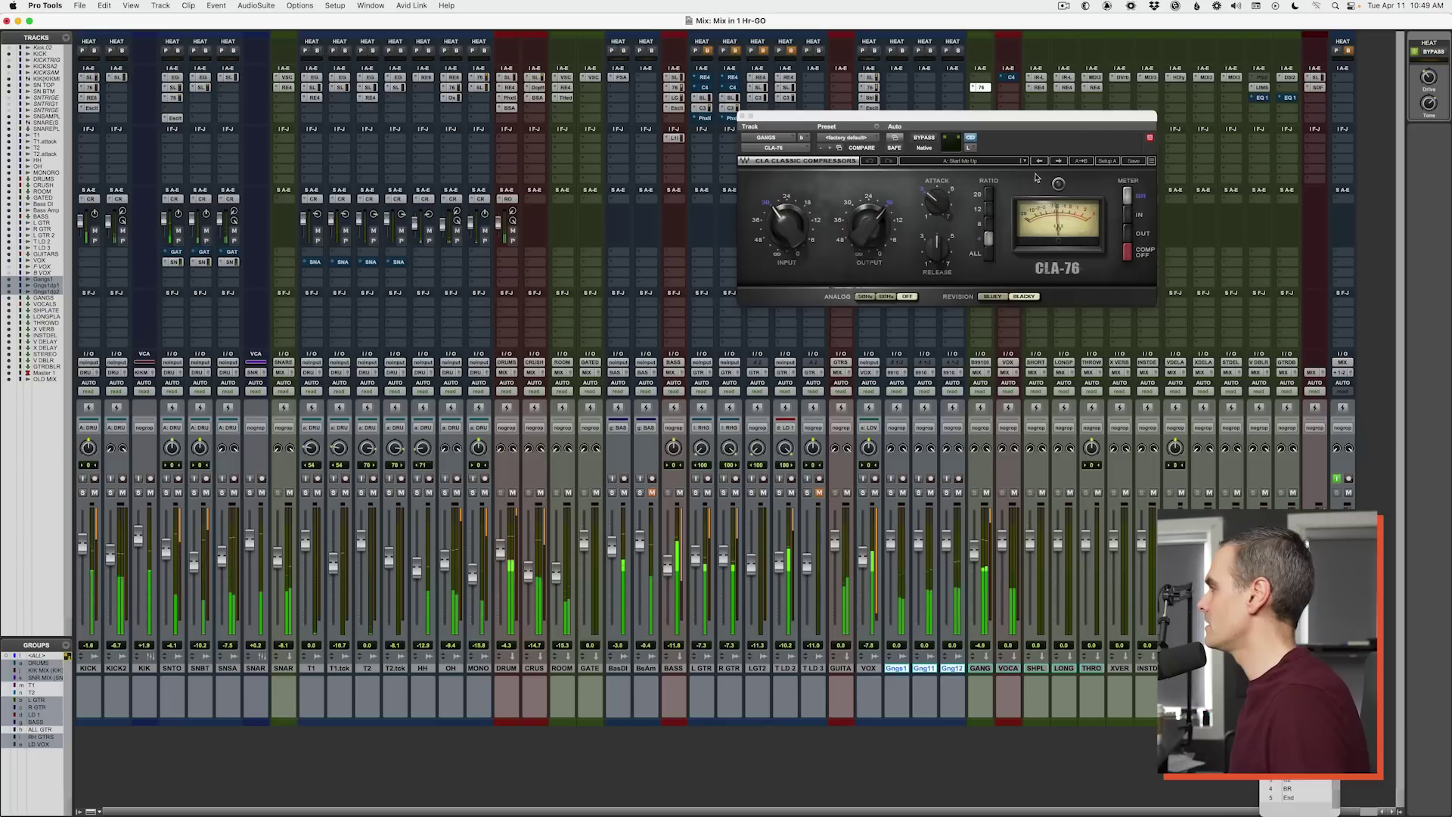
Step: Load the Blacky Vocal preset in the GANGS CLA-76, solo the gang tracks, and compare with the compressor bypassed
click(991, 161)
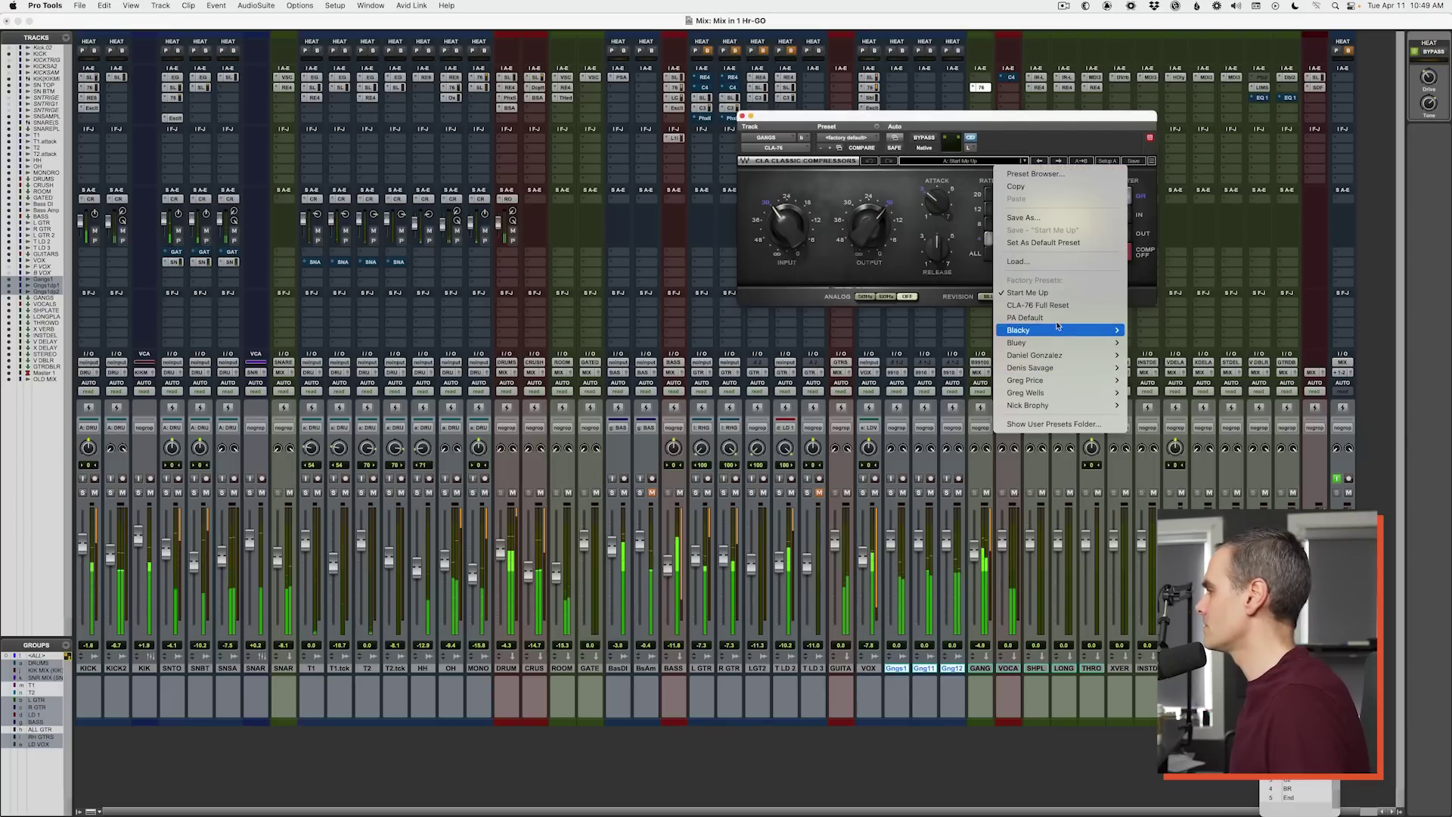
mouse_move(1058, 331)
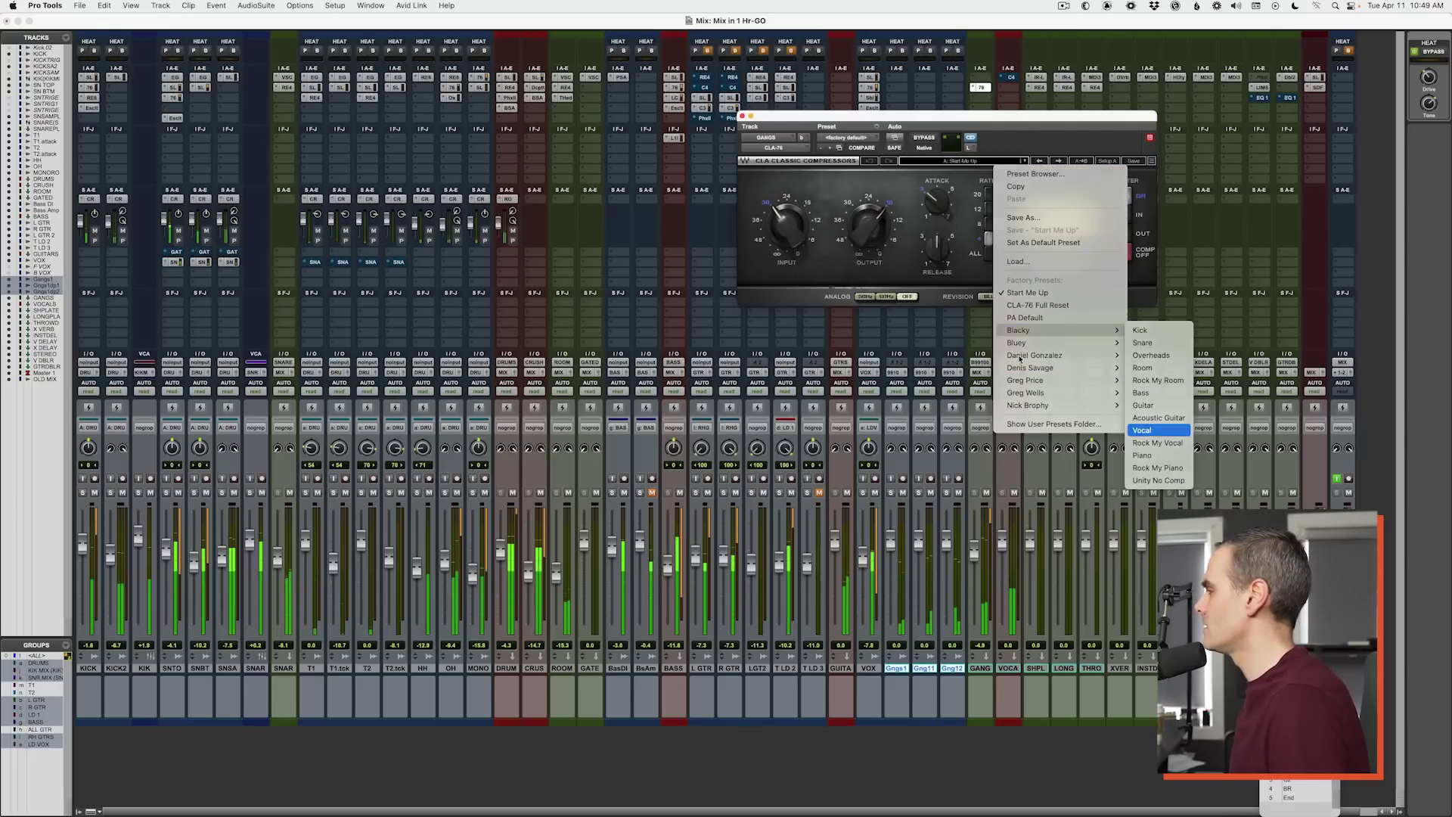
click(1142, 430)
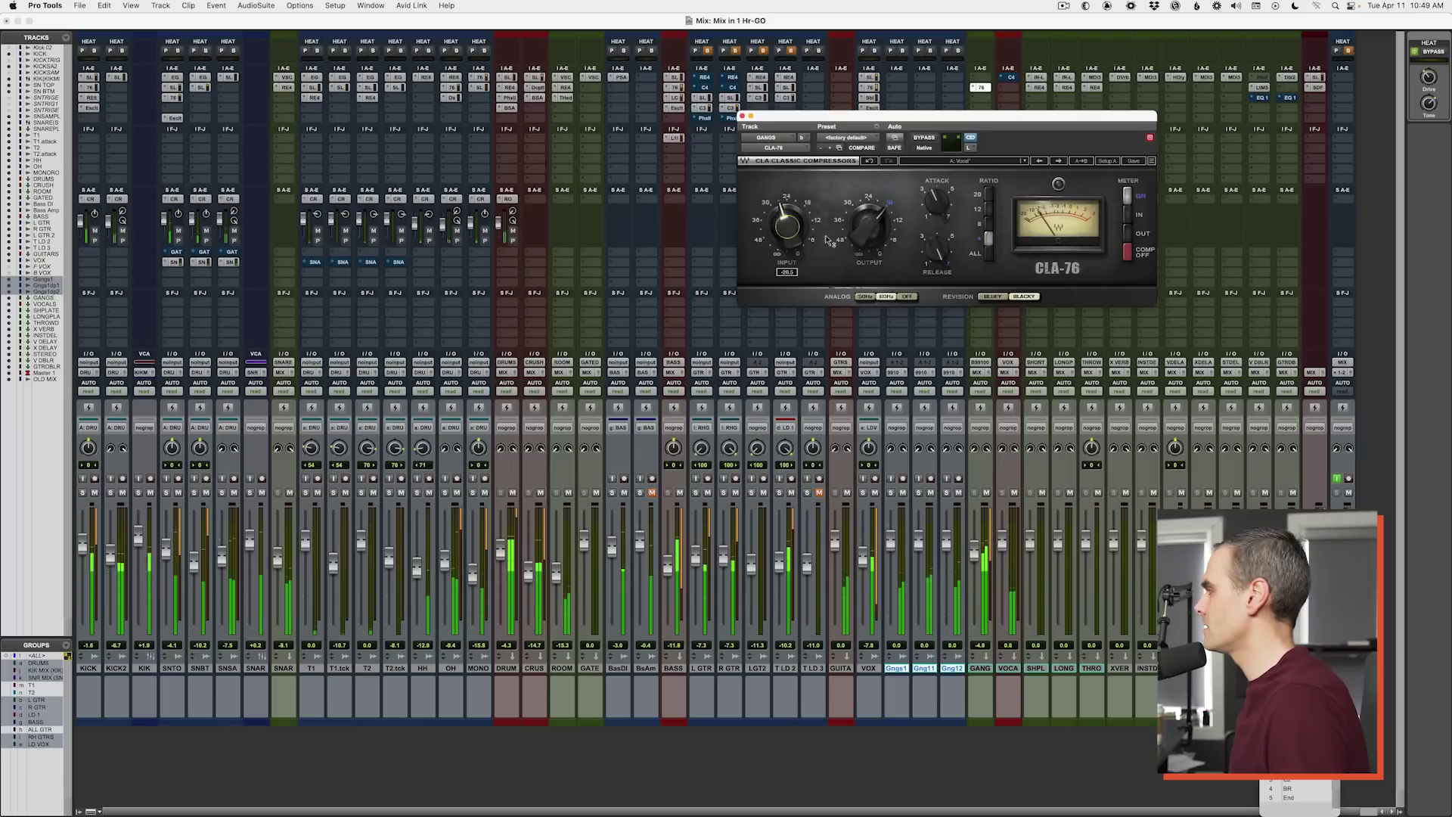
click(893, 493)
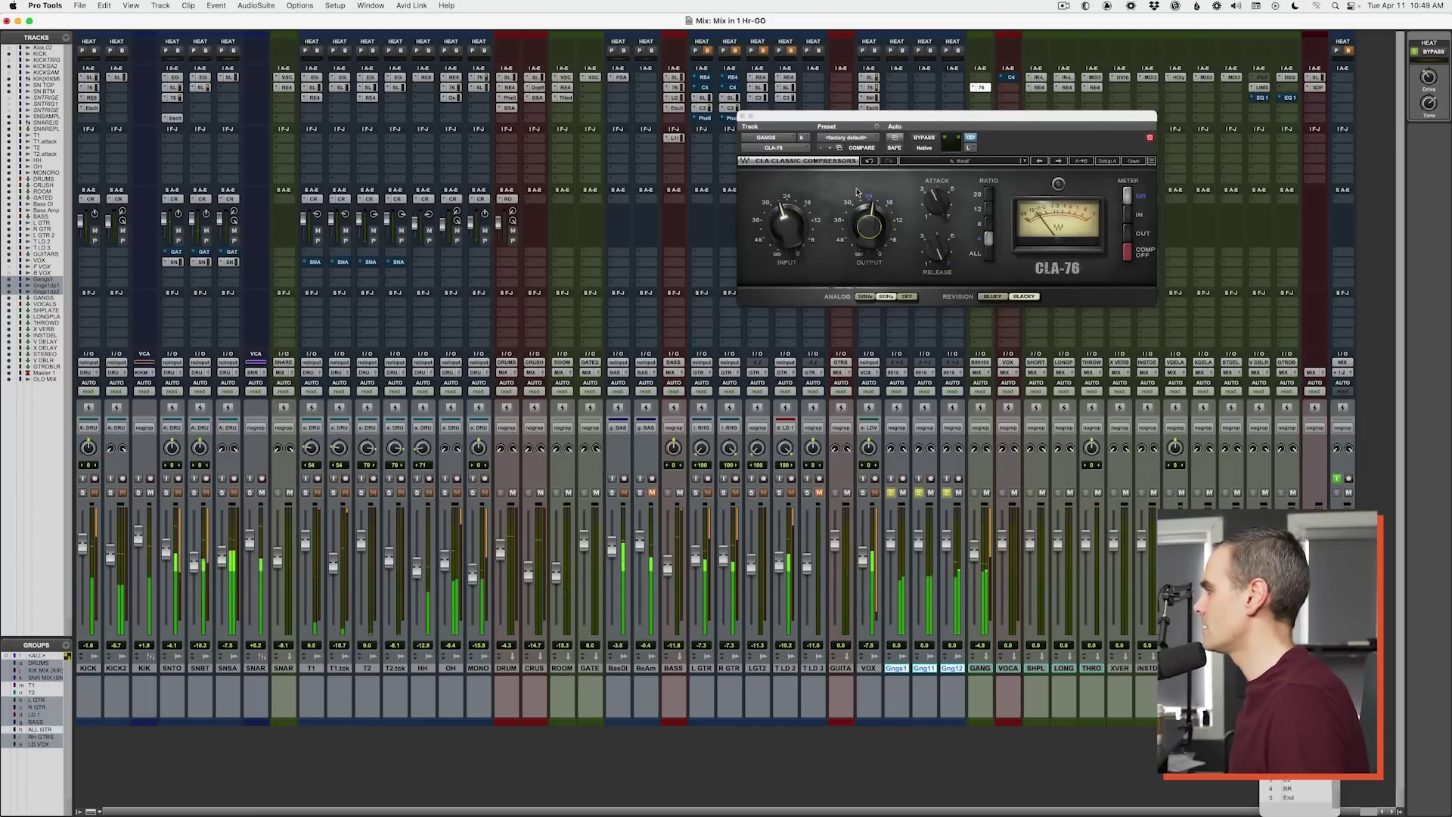
click(923, 138)
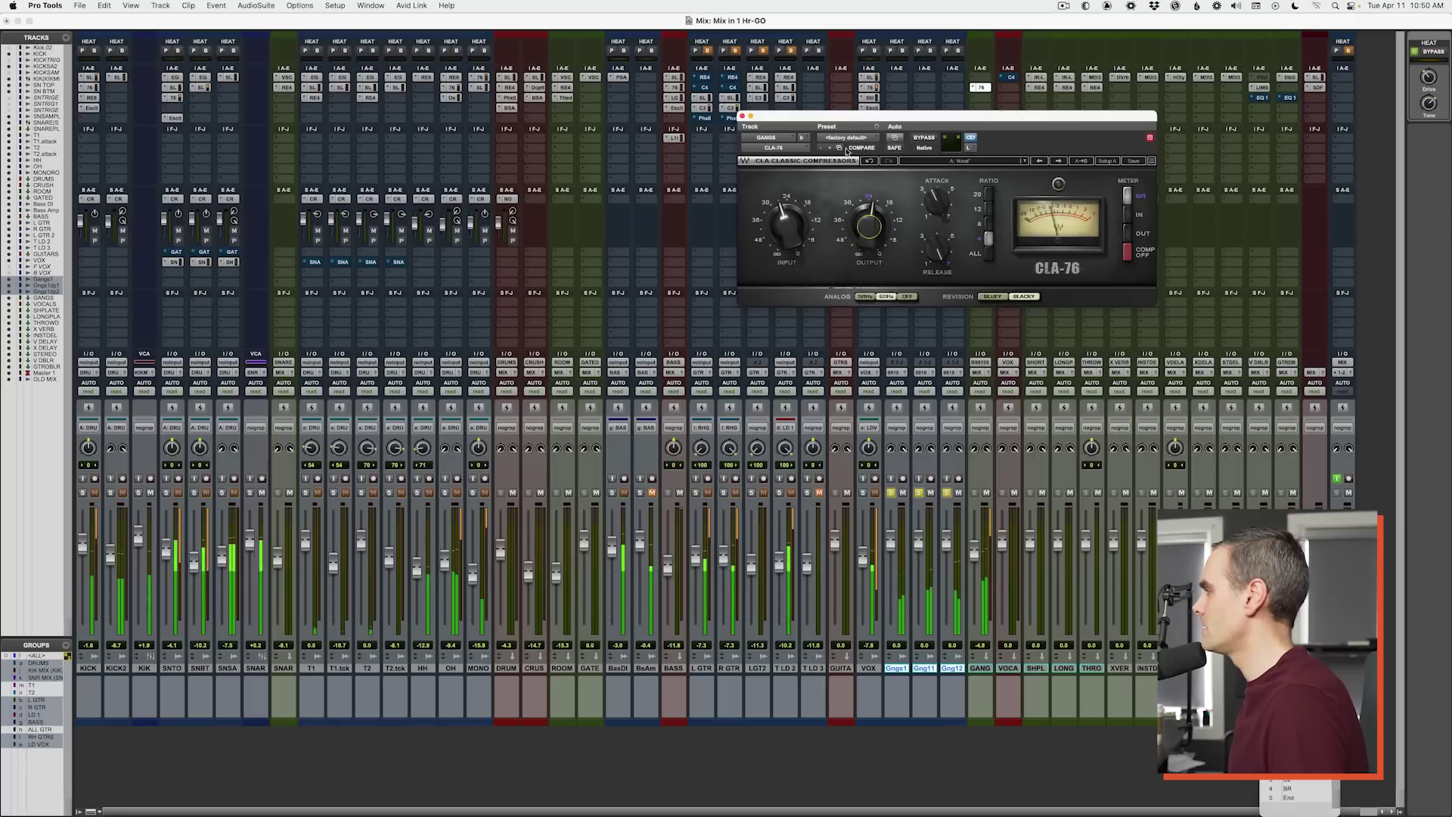
Step: Insert a stereo SSLChannel on GANGS ahead of the CLA-76 and take the gang tracks out of solo
click(980, 87)
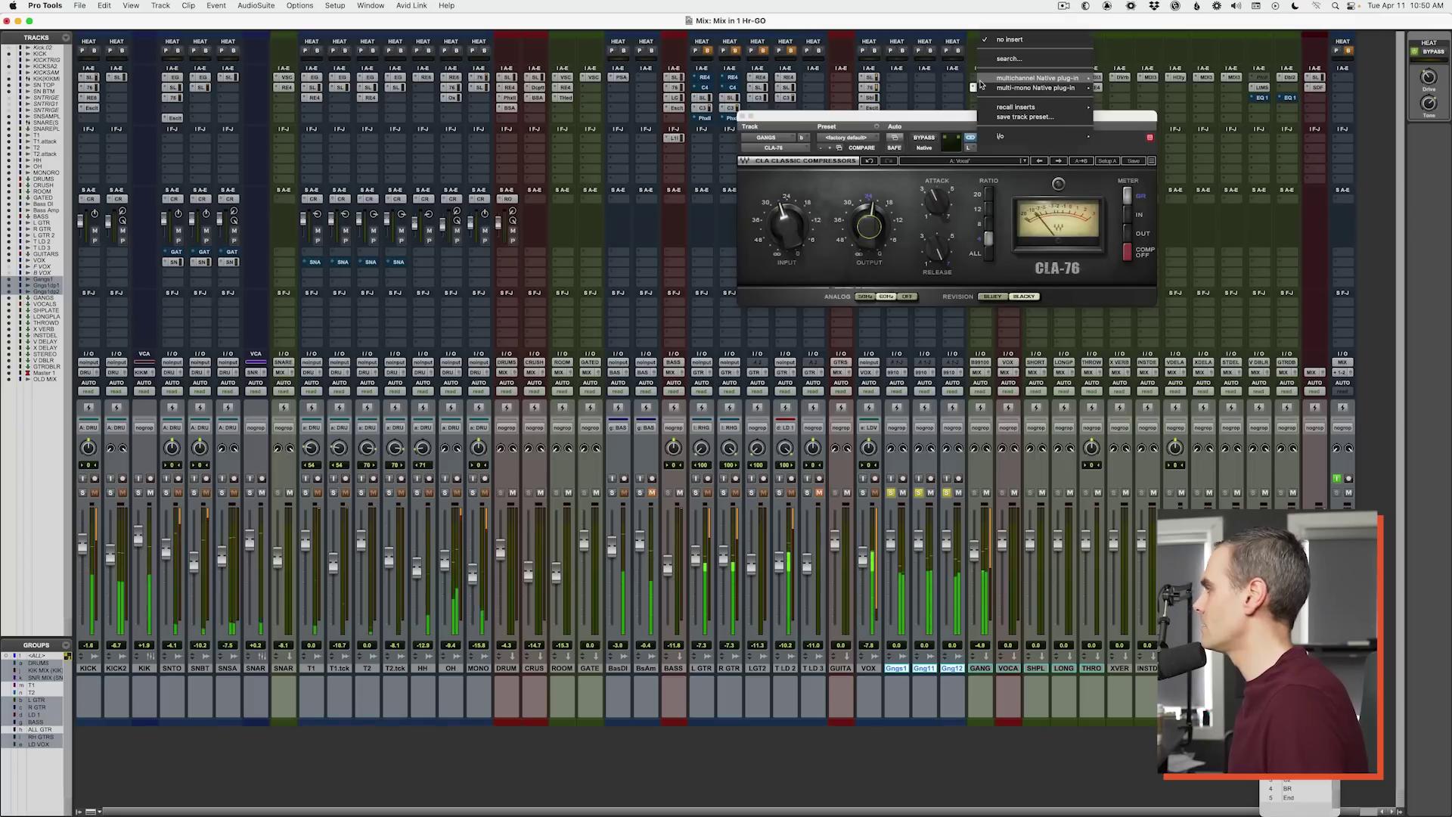
mouse_move(1014, 81)
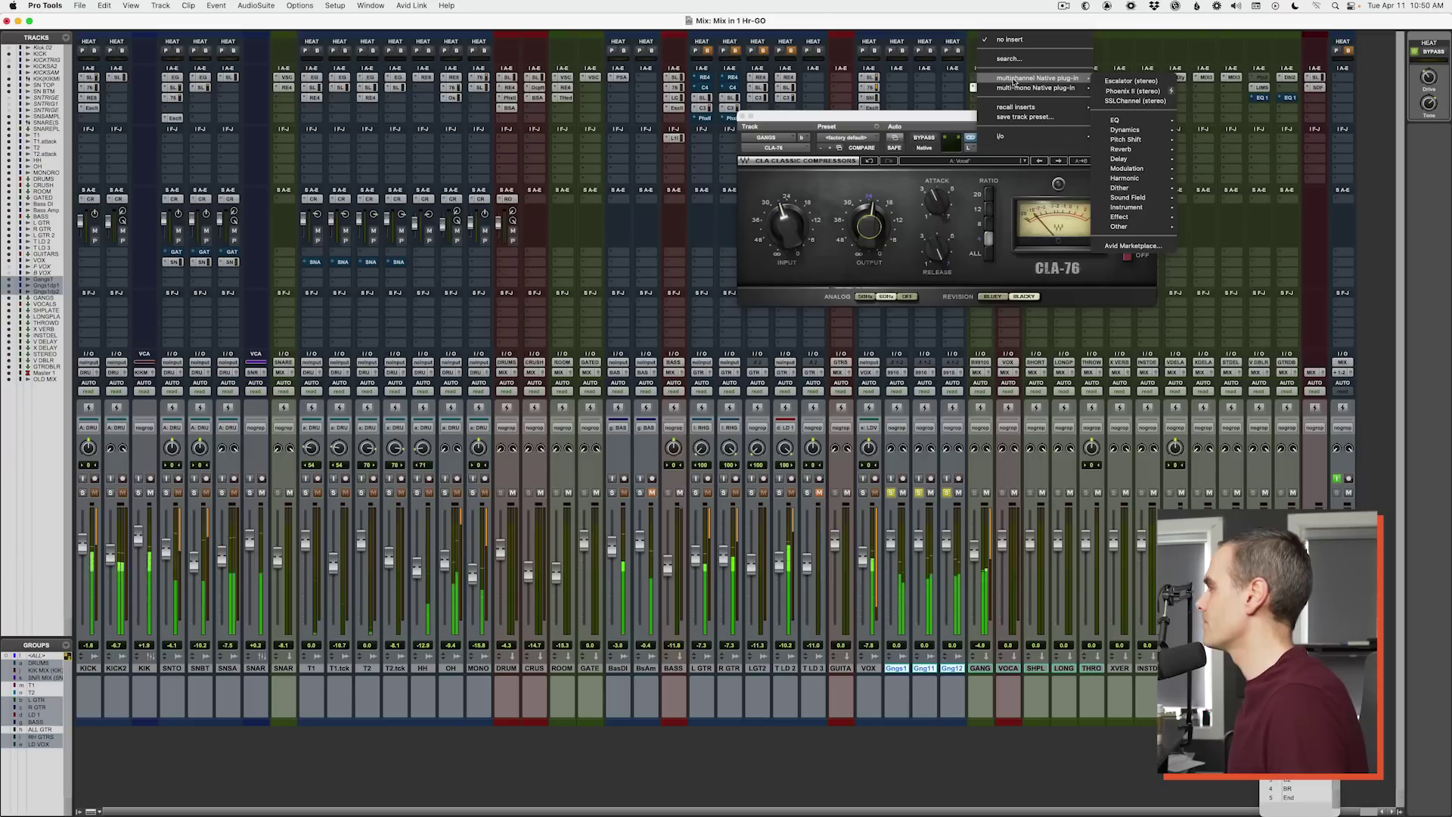
click(1109, 101)
drag(869, 117, 666, 56)
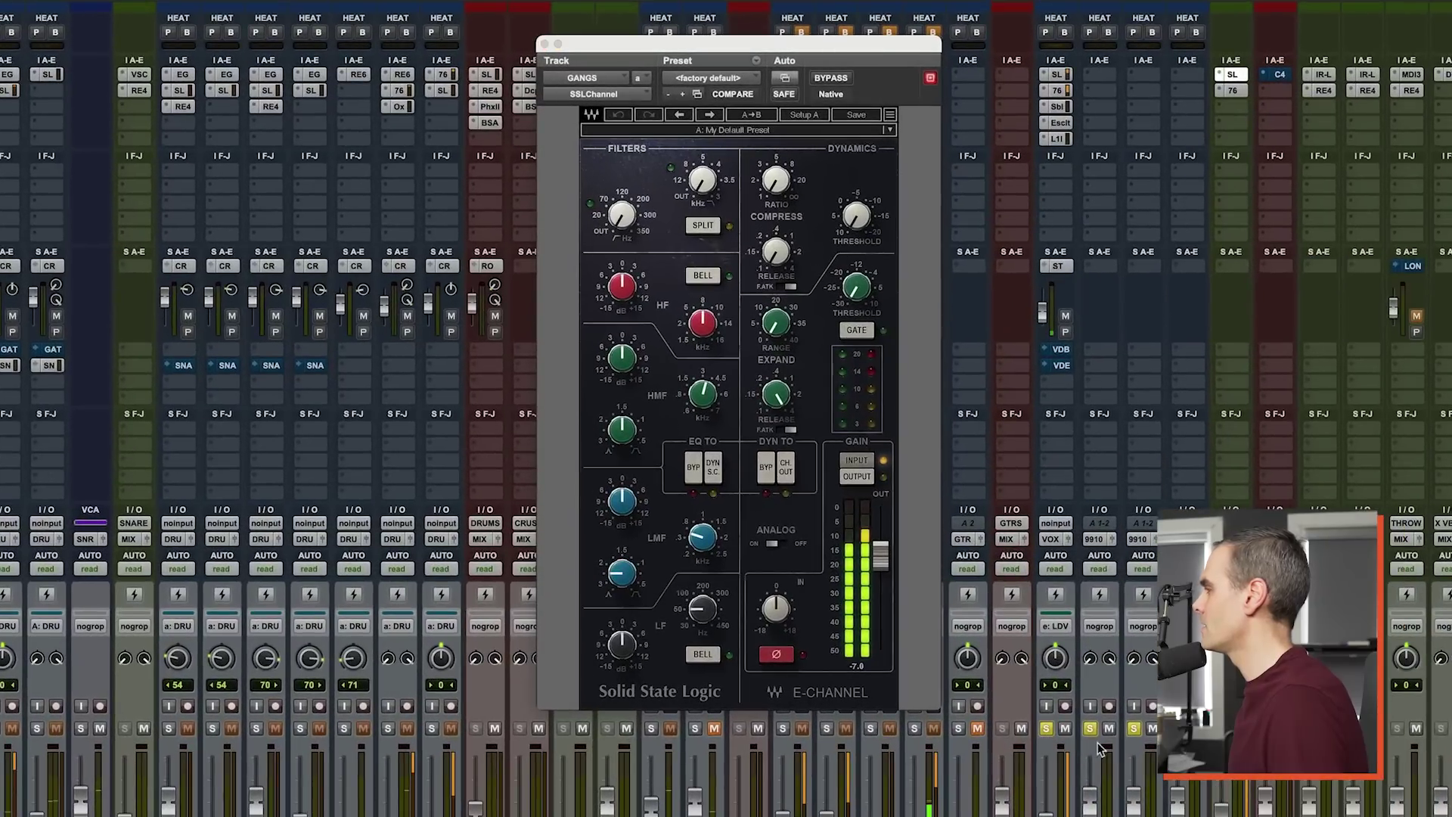
alt+click(1090, 728)
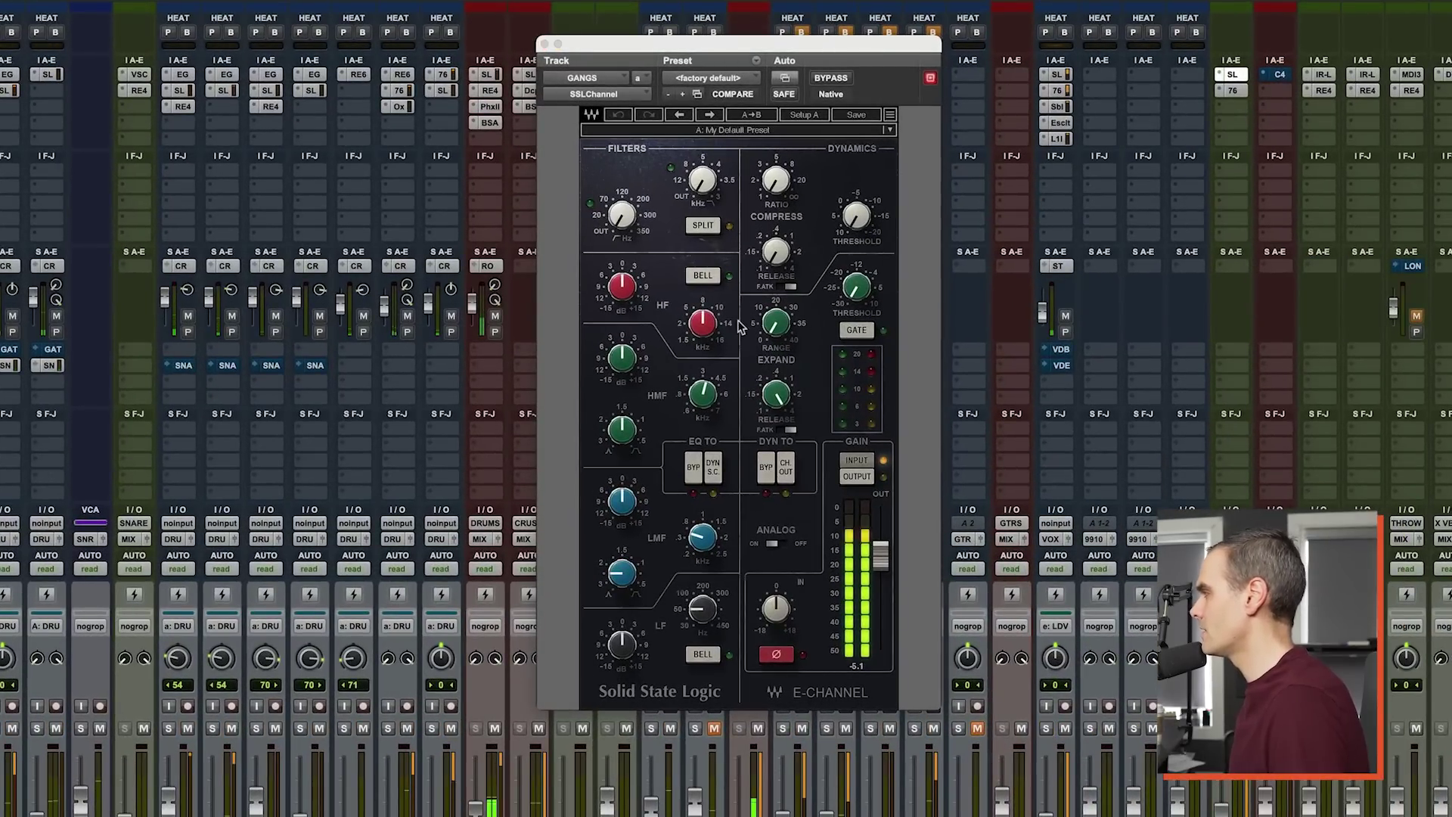
Step: Boost the HF, HMF and LF bands of the GANGS SSLChannel, lower the HF and HMF frequencies, and high-pass at about 106 Hz
drag(634, 287, 634, 277)
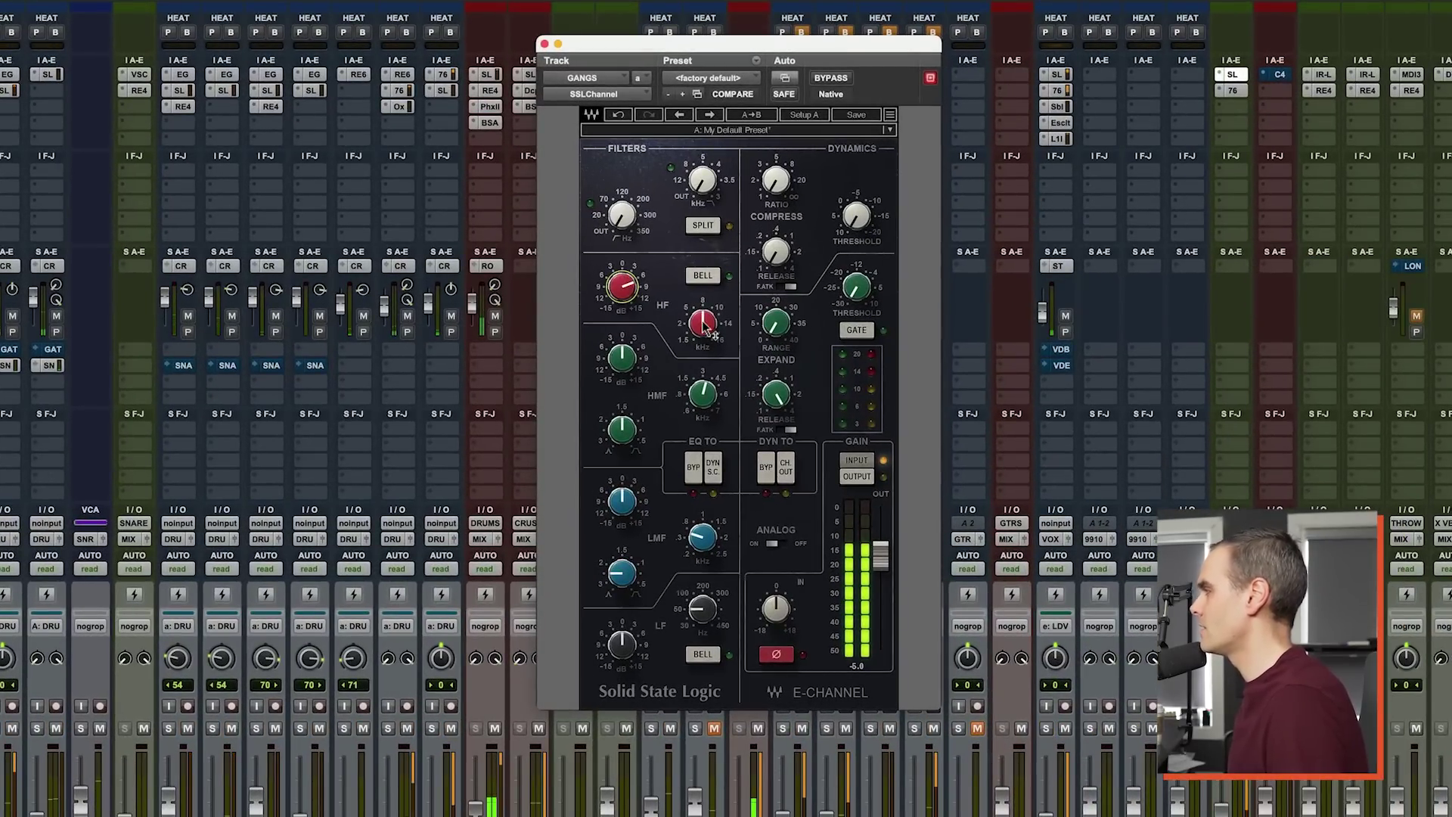
drag(702, 323, 702, 330)
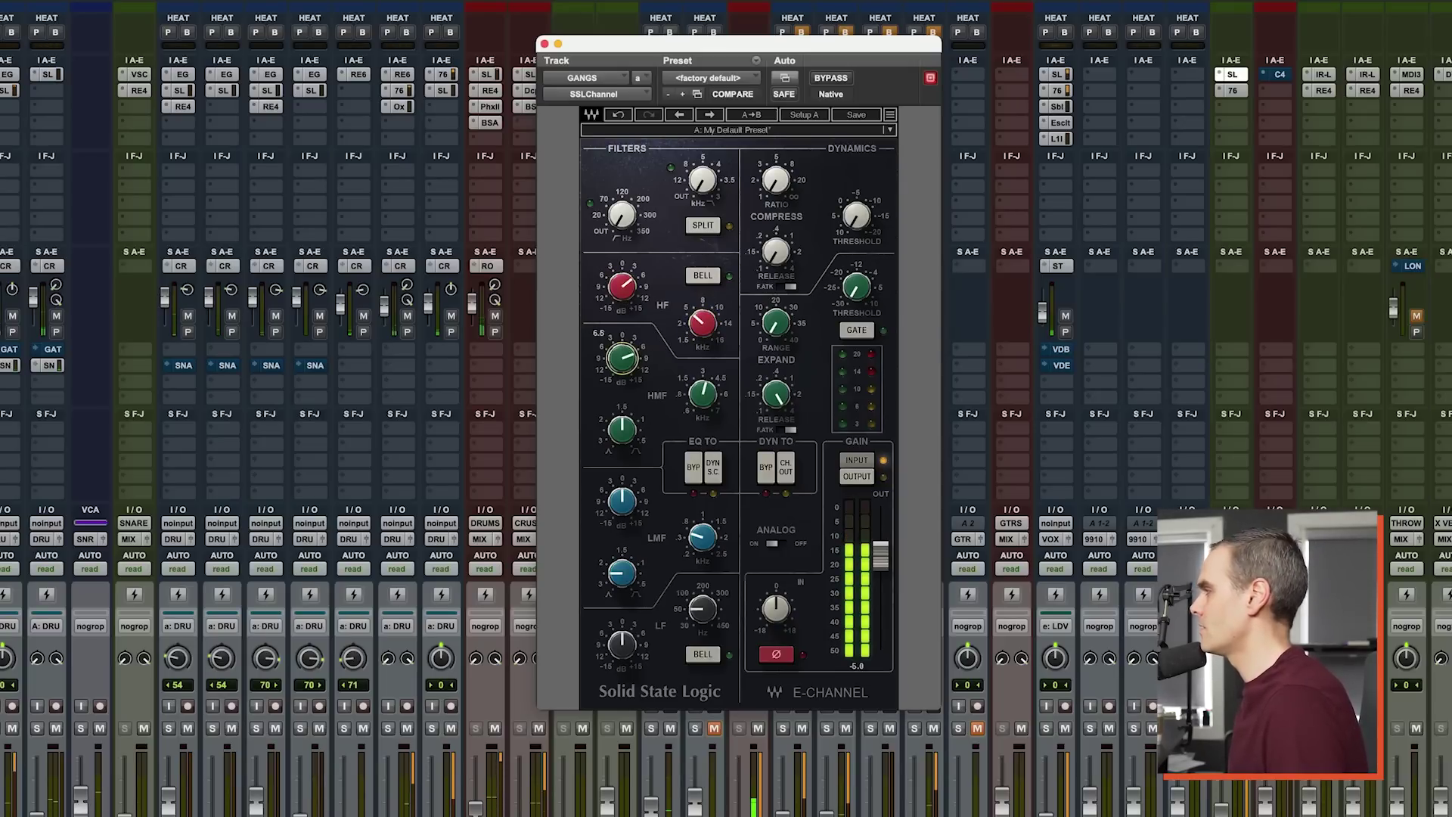
drag(702, 392, 702, 400)
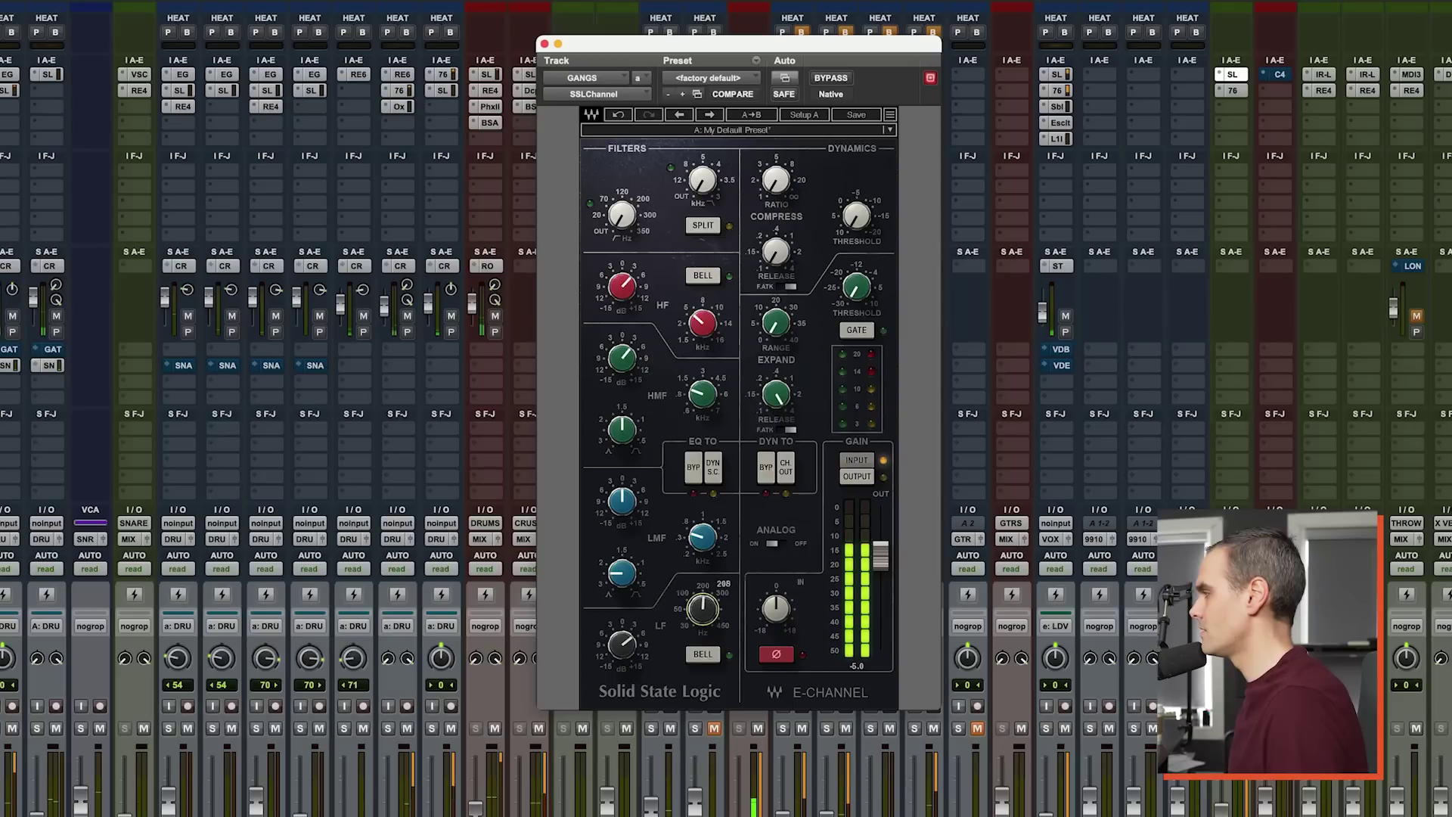
drag(621, 219, 622, 213)
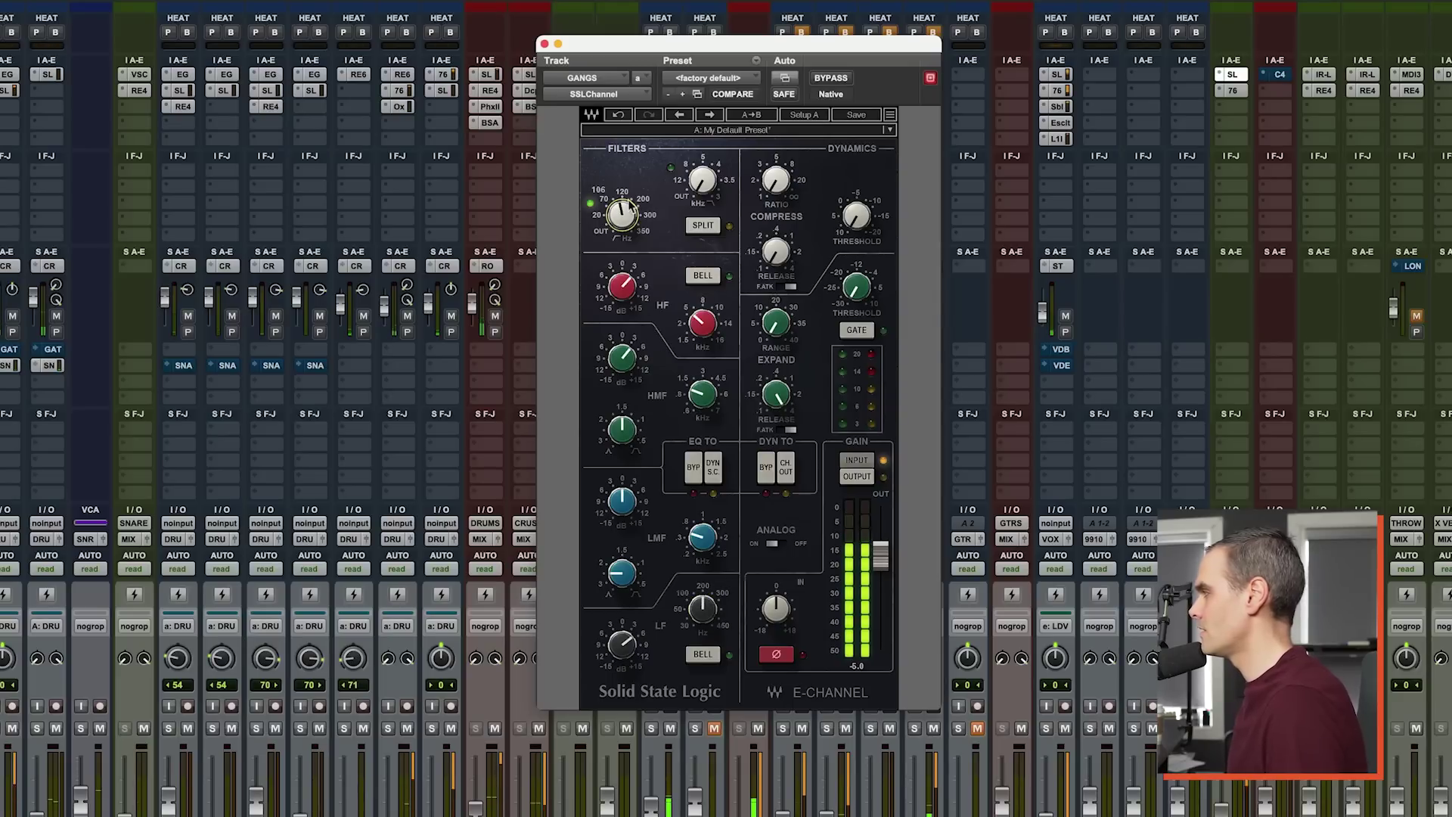
click(1090, 727)
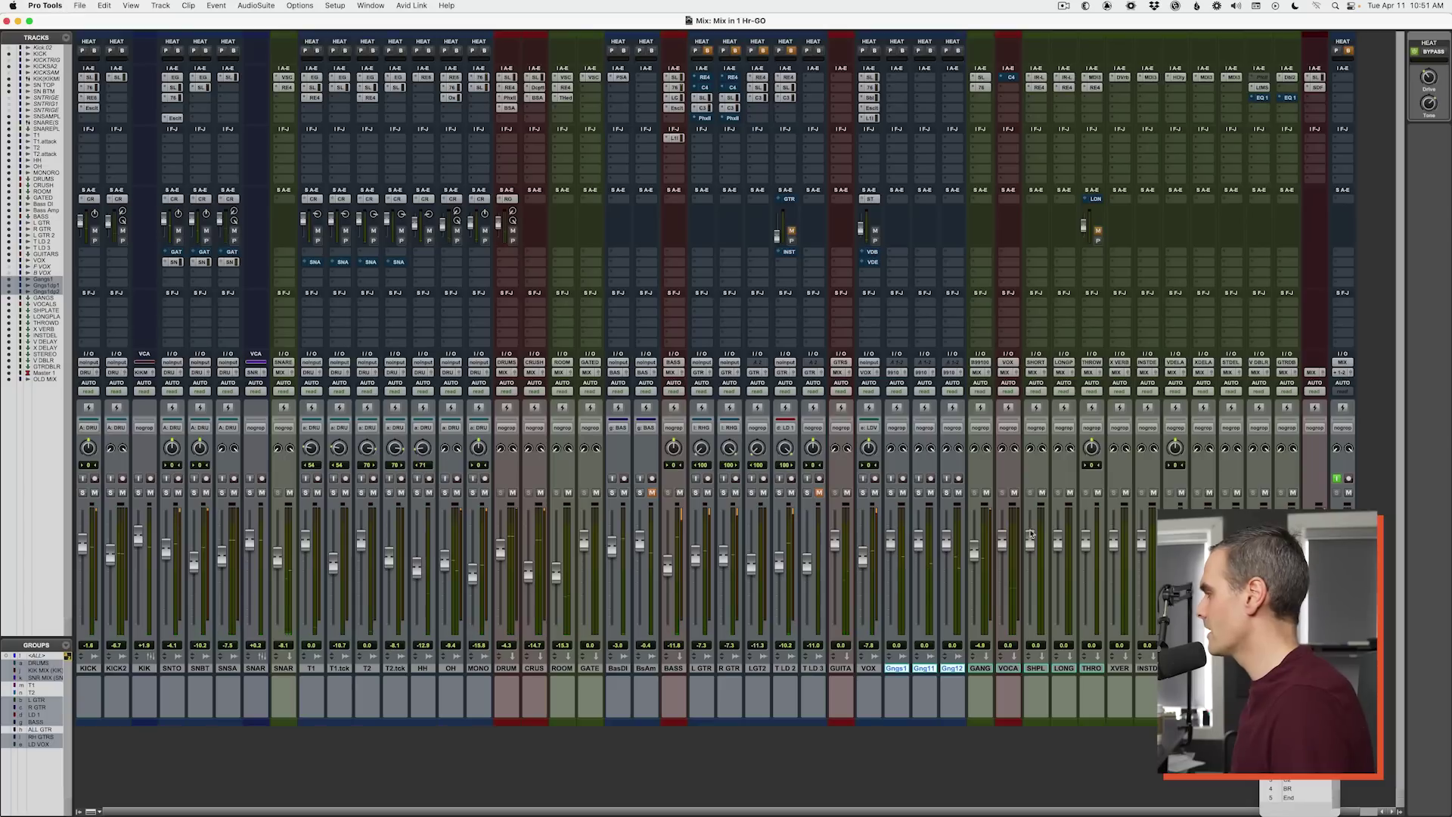
Step: Add a LONG PLATE send on the GANGS track and raise its level during playback with the gang tracks soloed
click(989, 200)
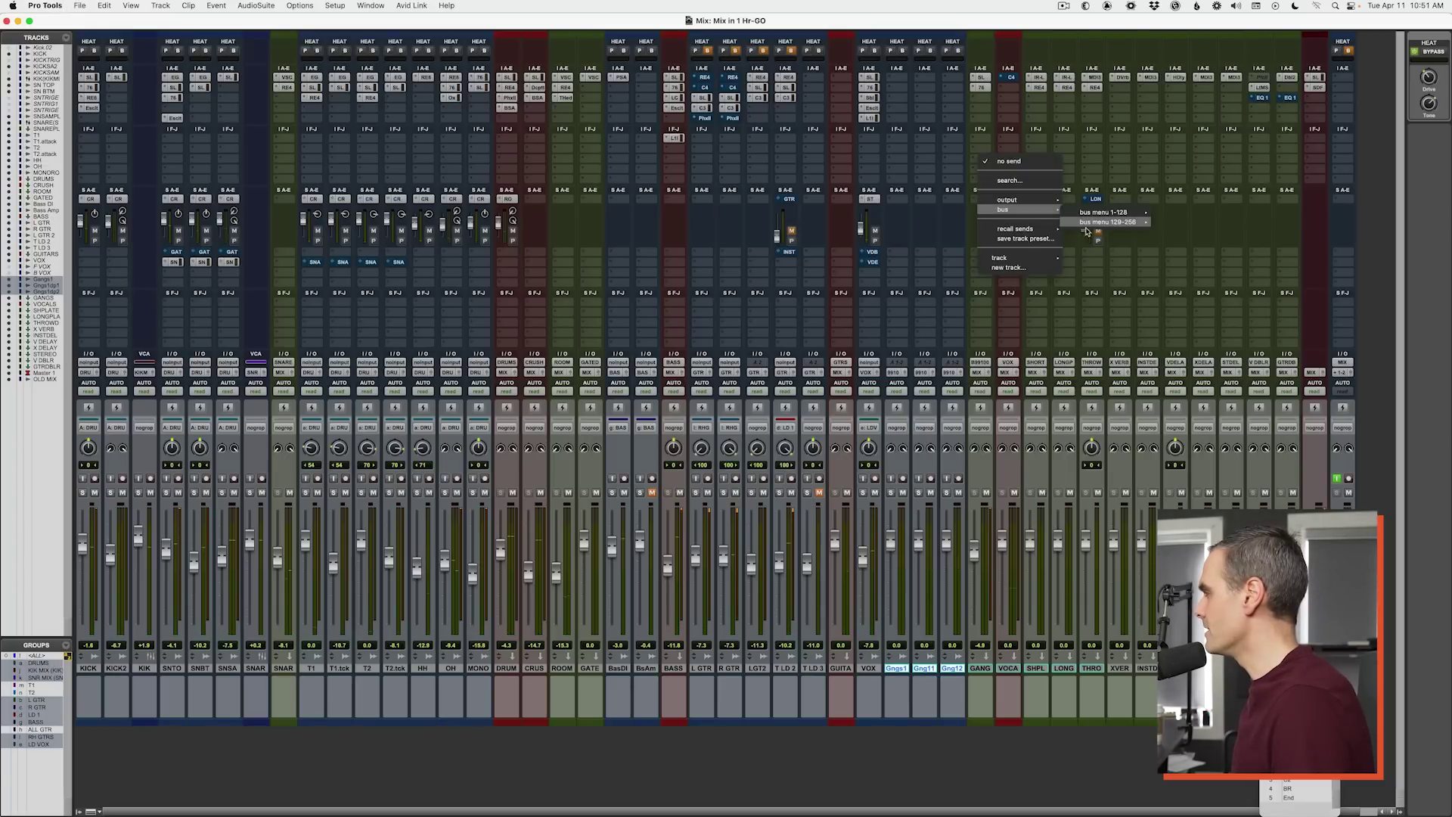
mouse_move(1098, 224)
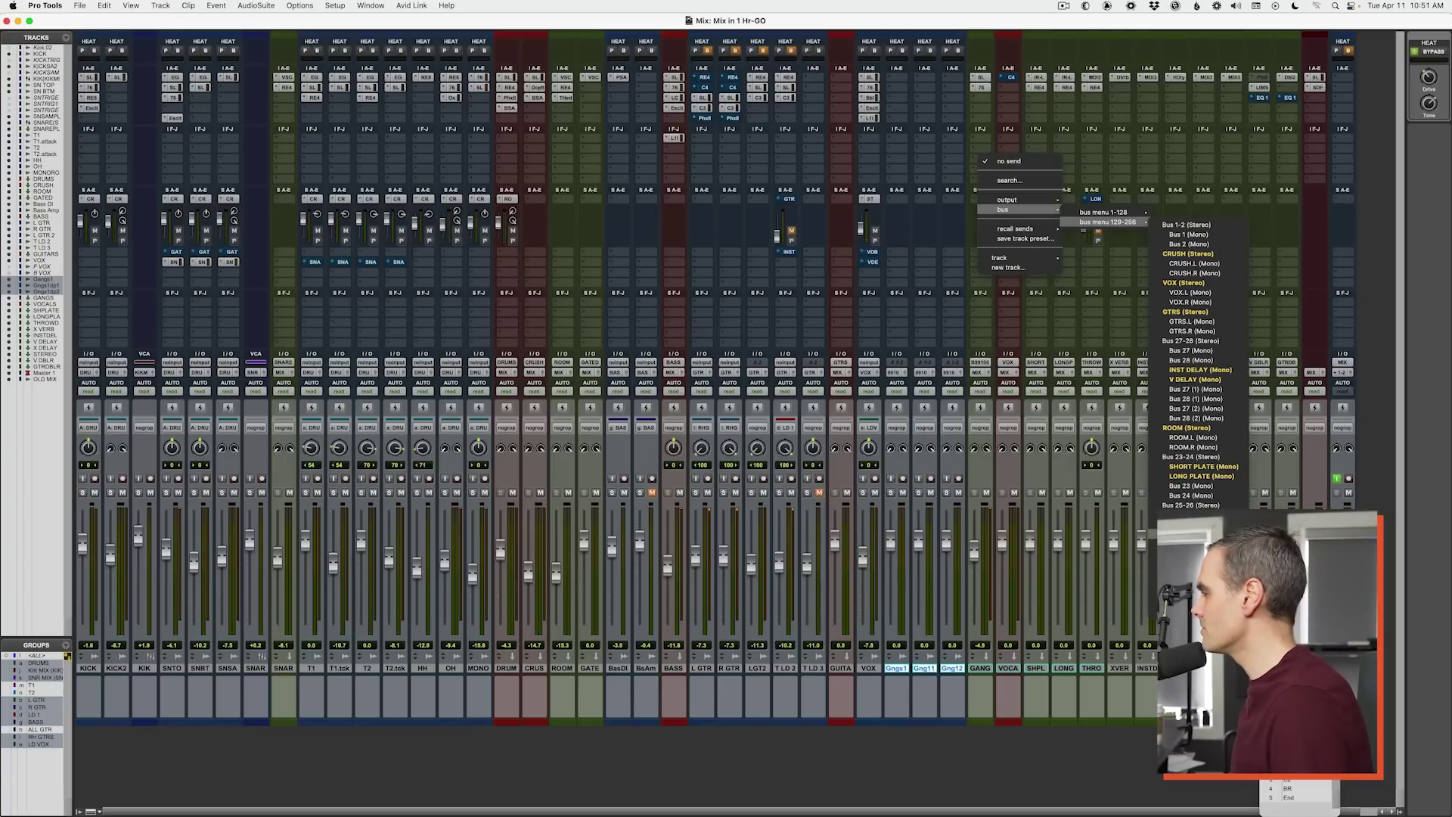
click(1212, 478)
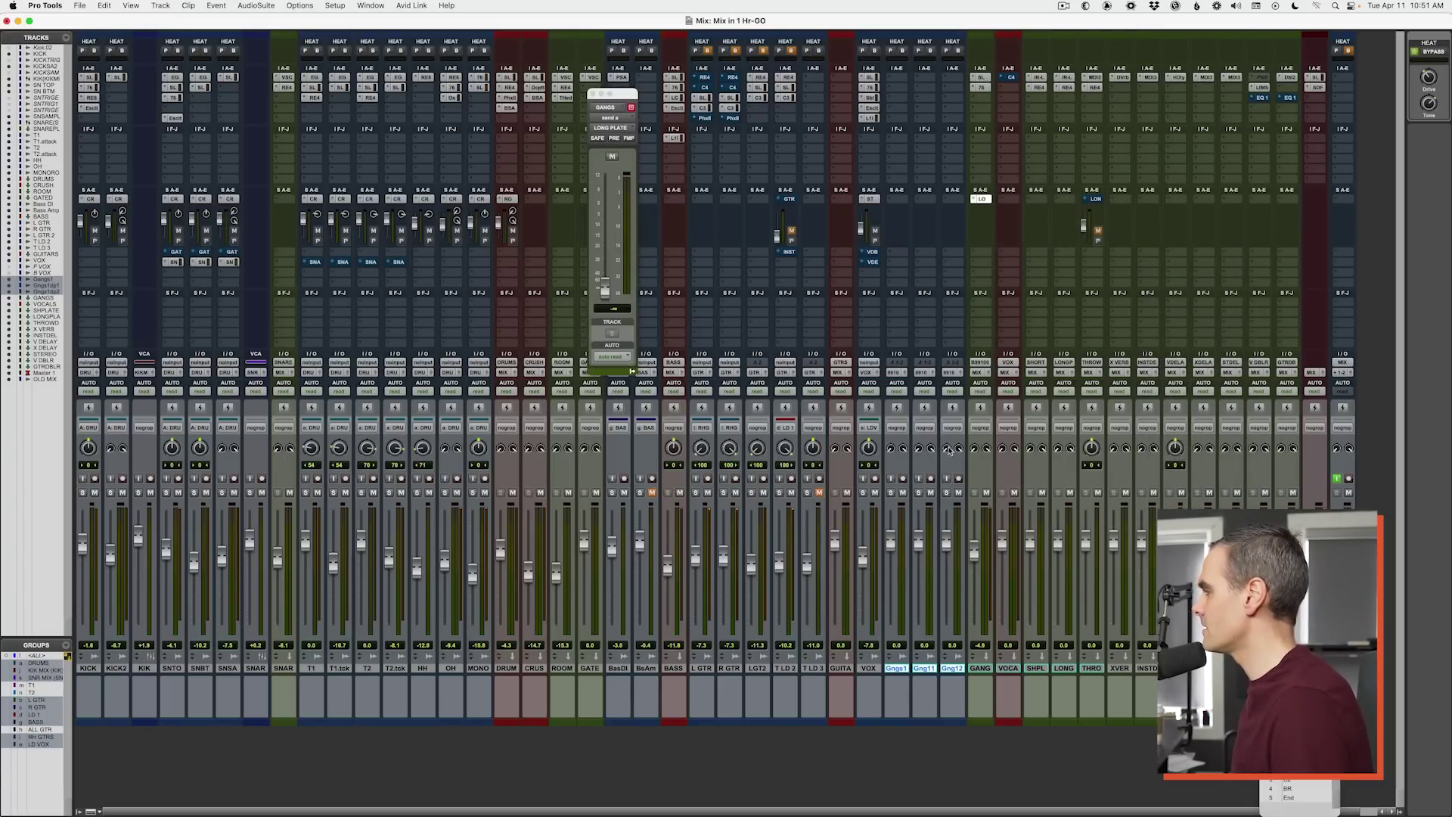
key(space)
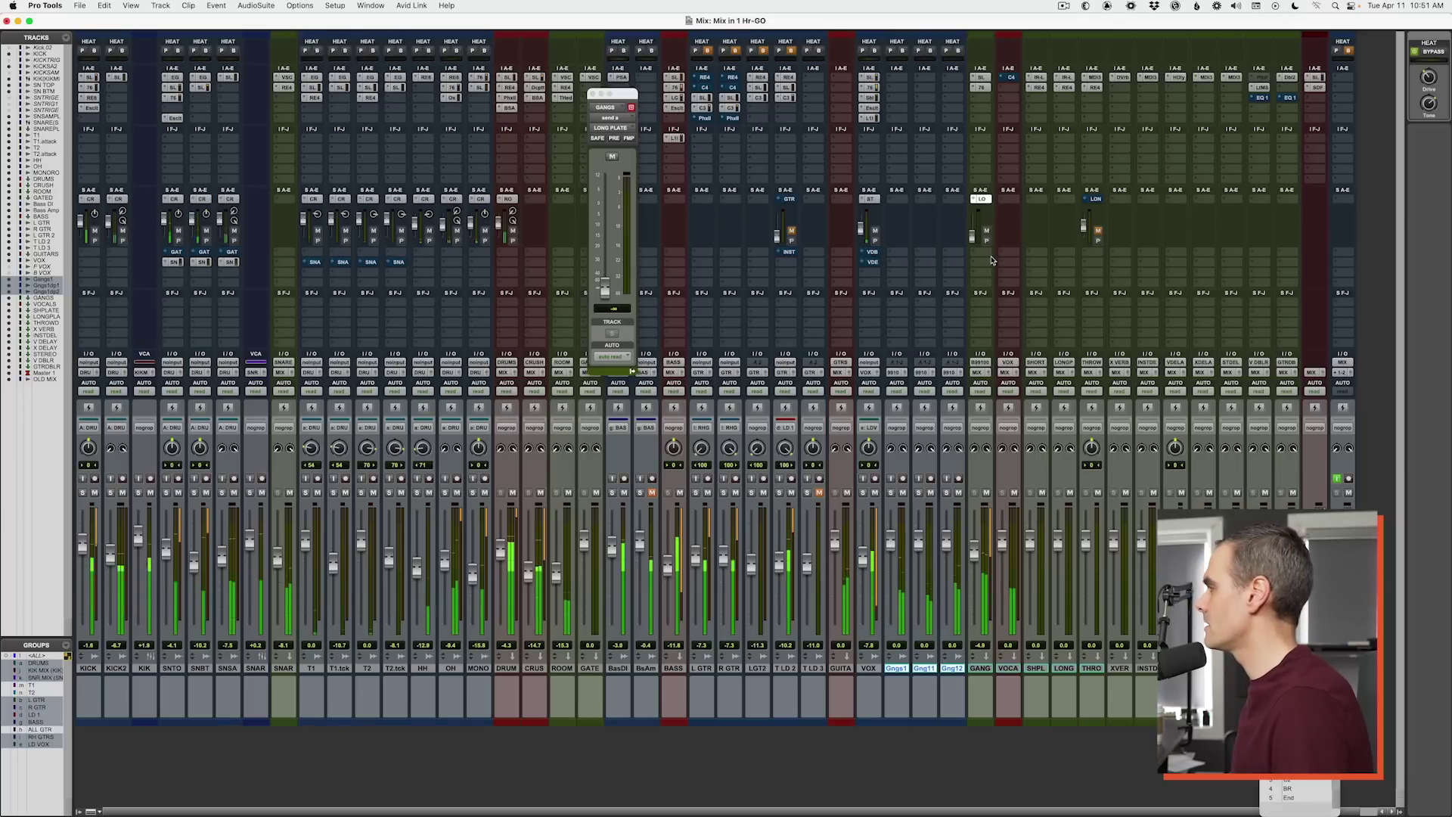
drag(977, 241, 976, 226)
click(891, 493)
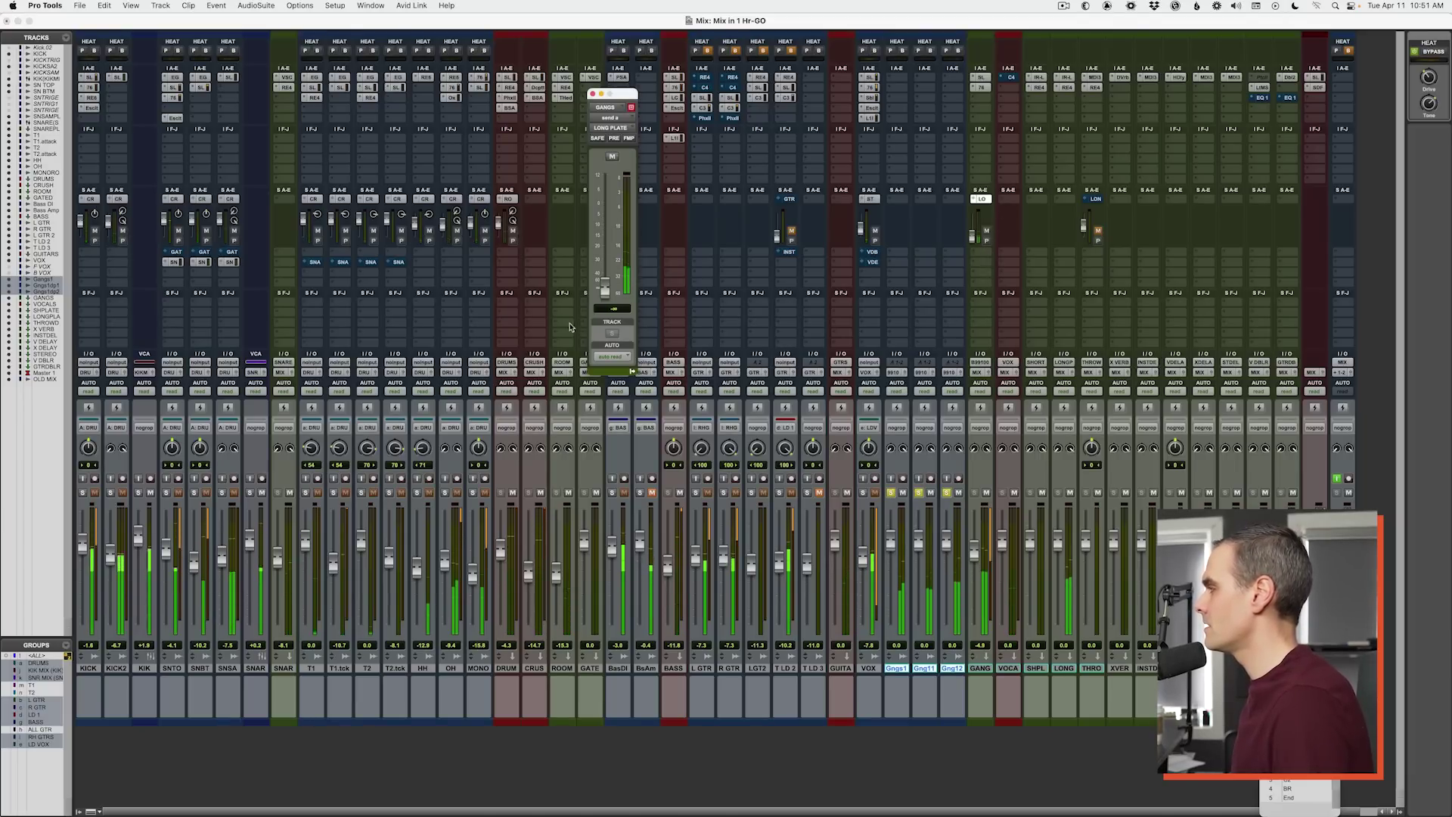
drag(604, 287, 609, 249)
Step: Replay the ending section, trim the GANGS send to LONG PLATE to -24.7 dB, and take the gang tracks out of solo
key(super+equal)
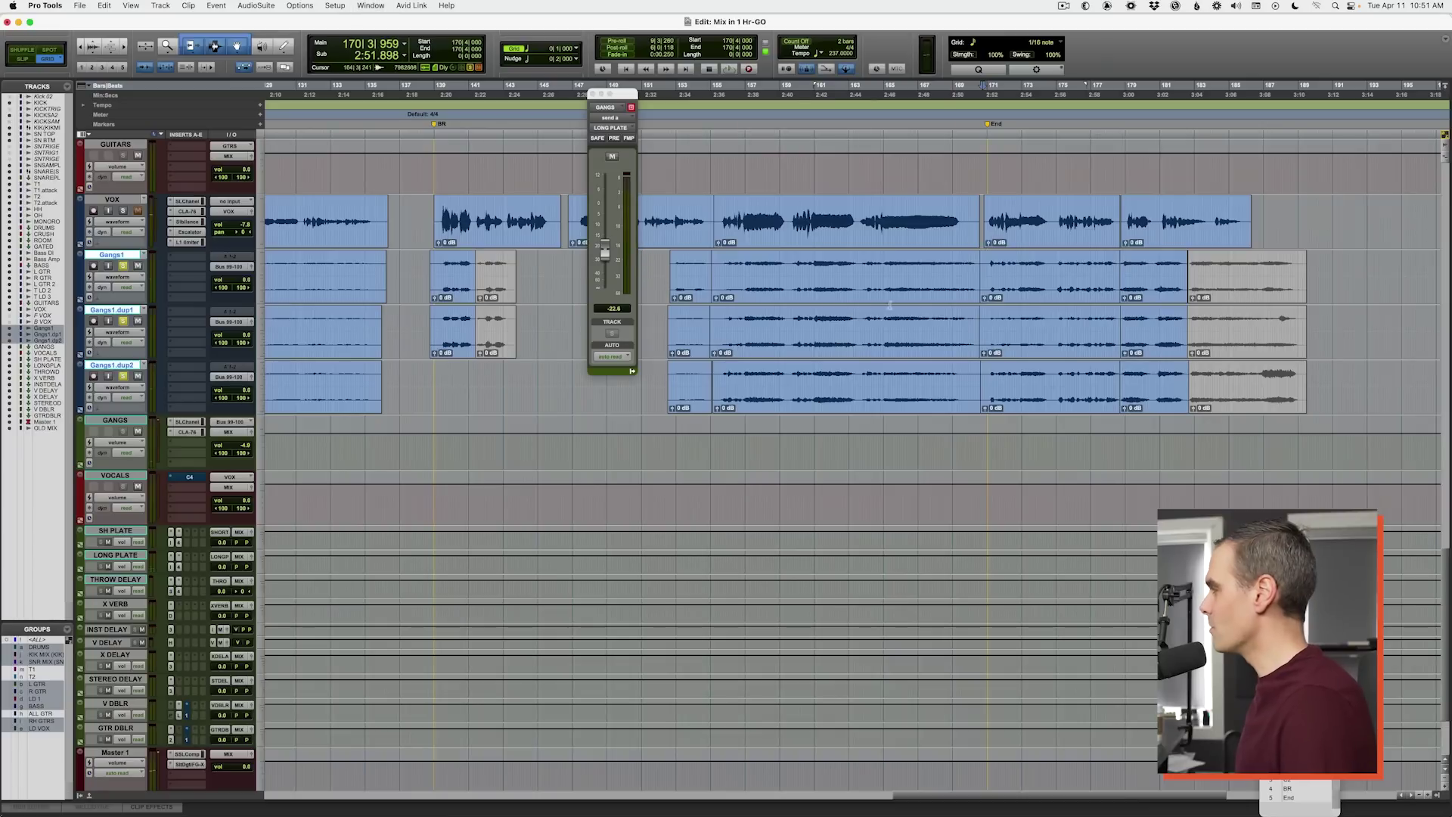
key(space)
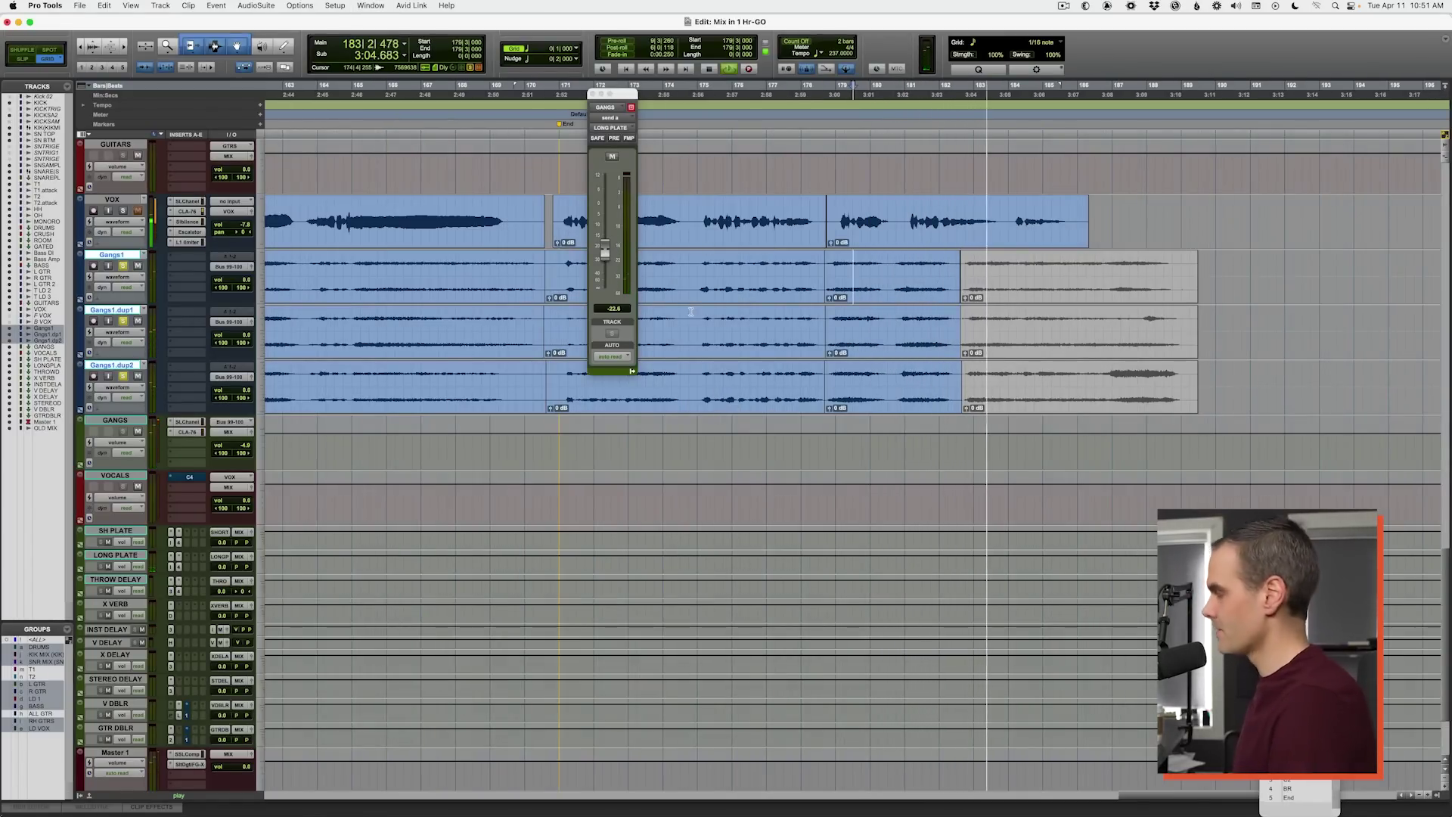
key(super+equal)
click(1071, 494)
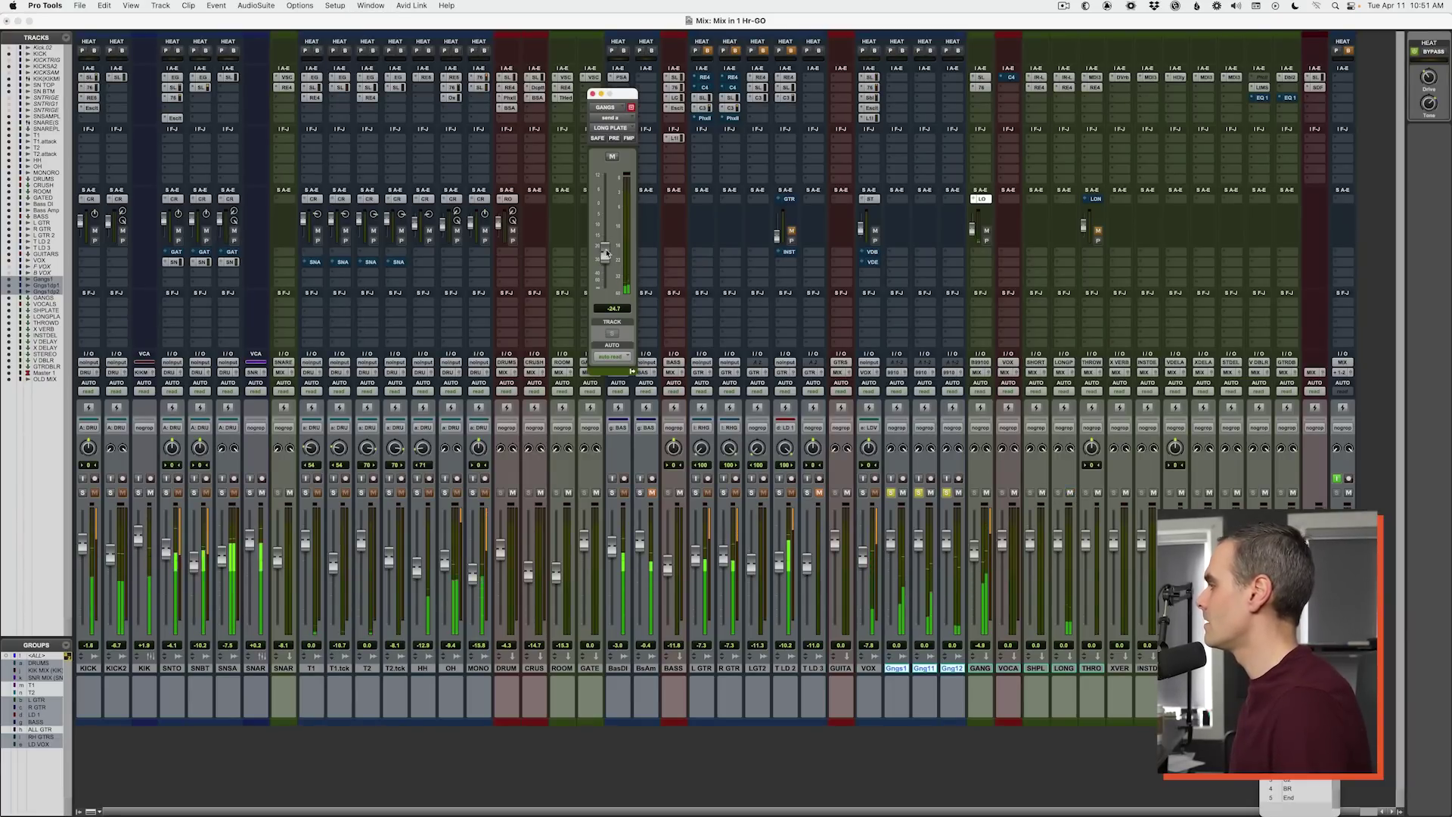
click(947, 493)
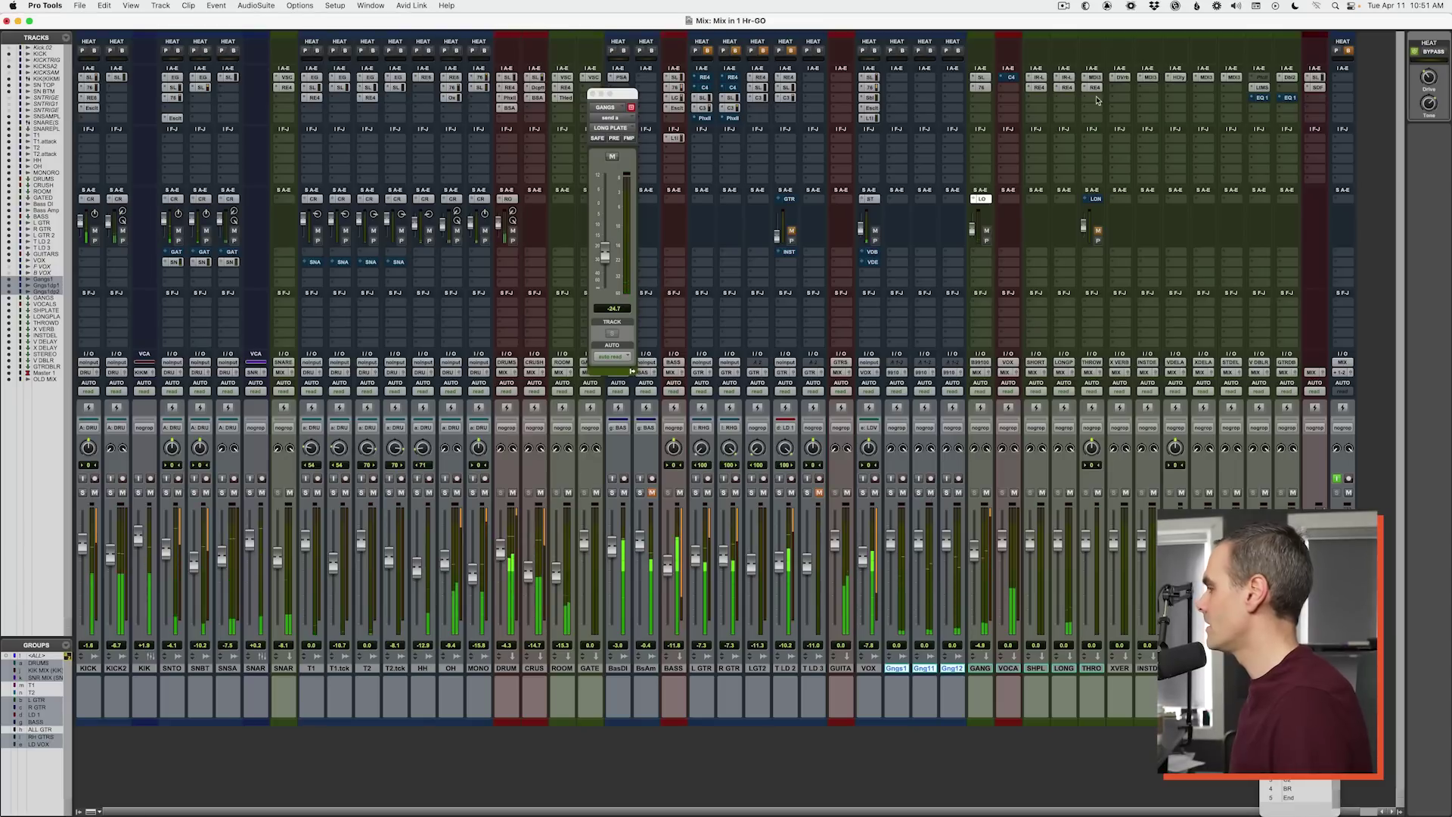
Step: Set the first band of the LONG PLATE REQ 4 to a high-pass filter, adjust its frequency, and close the plug-in and send windows
click(1070, 89)
click(604, 296)
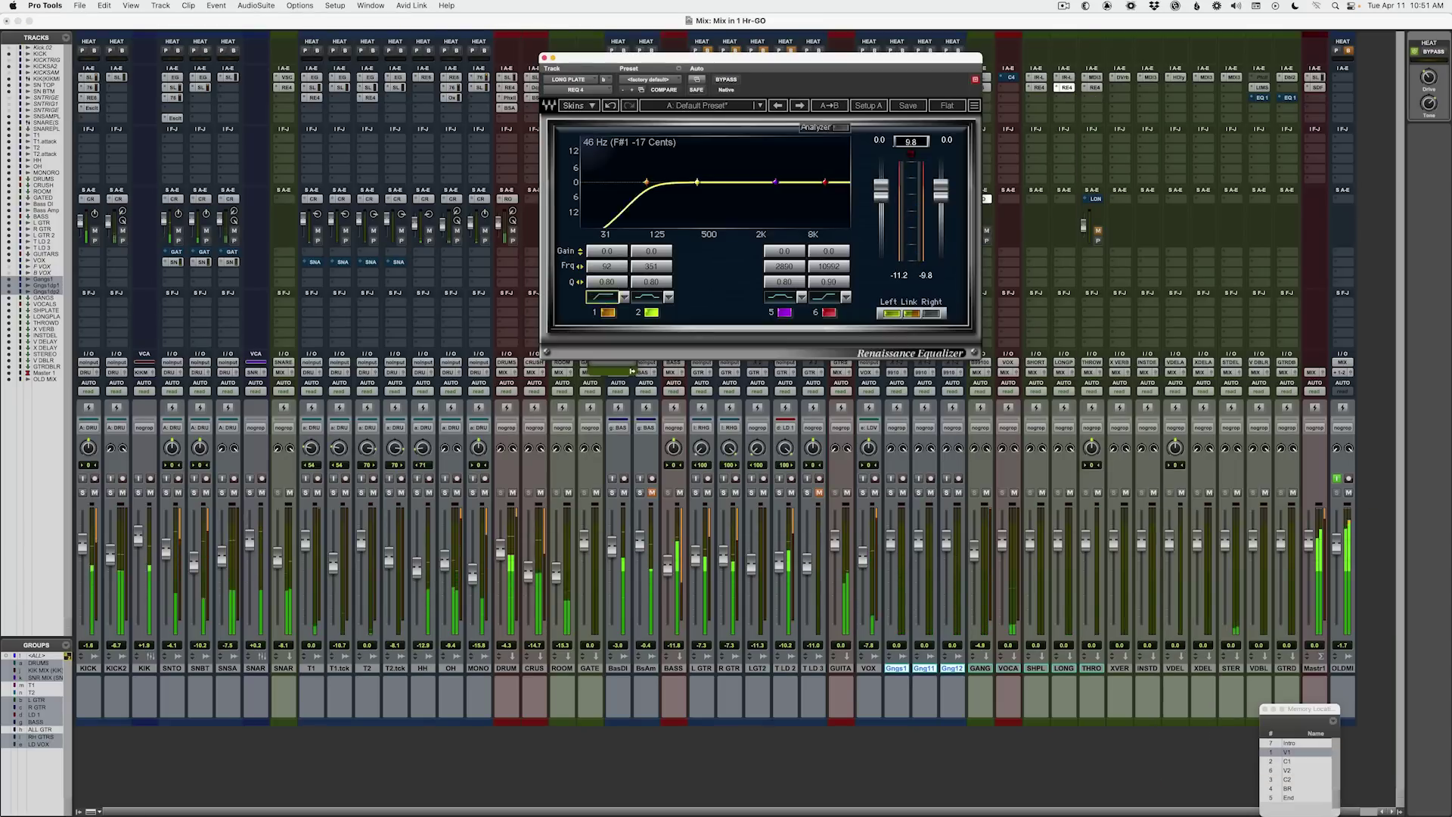
drag(604, 275, 603, 261)
click(547, 57)
click(593, 94)
Step: Lower the BASS fader to -12.6 dB and go through its inserts, including the CLA-76 and SSLChannel, with the bass soloed
drag(668, 567, 666, 569)
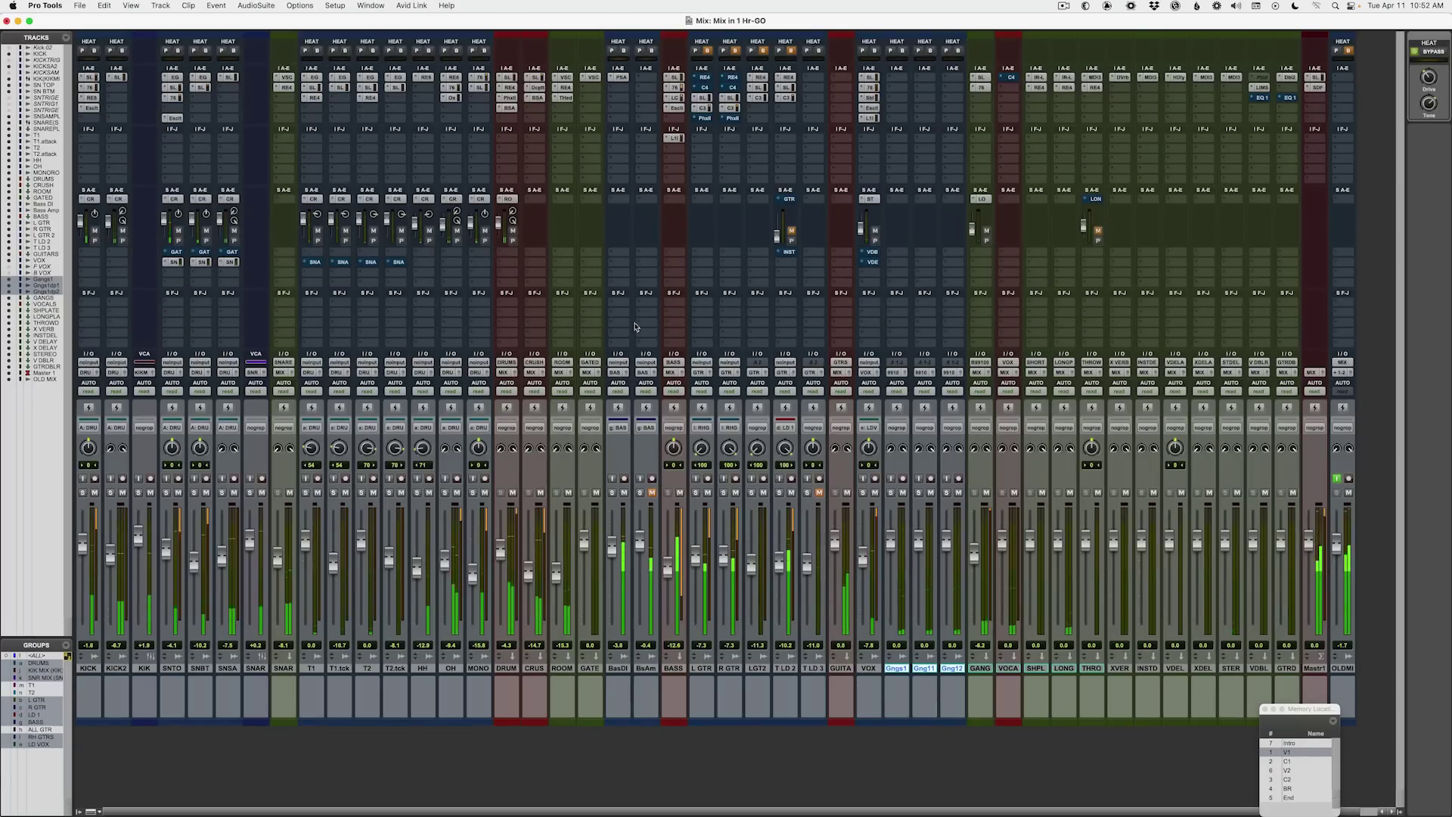
click(673, 138)
click(544, 57)
click(612, 492)
click(673, 88)
click(543, 45)
click(674, 77)
drag(757, 73, 892, 100)
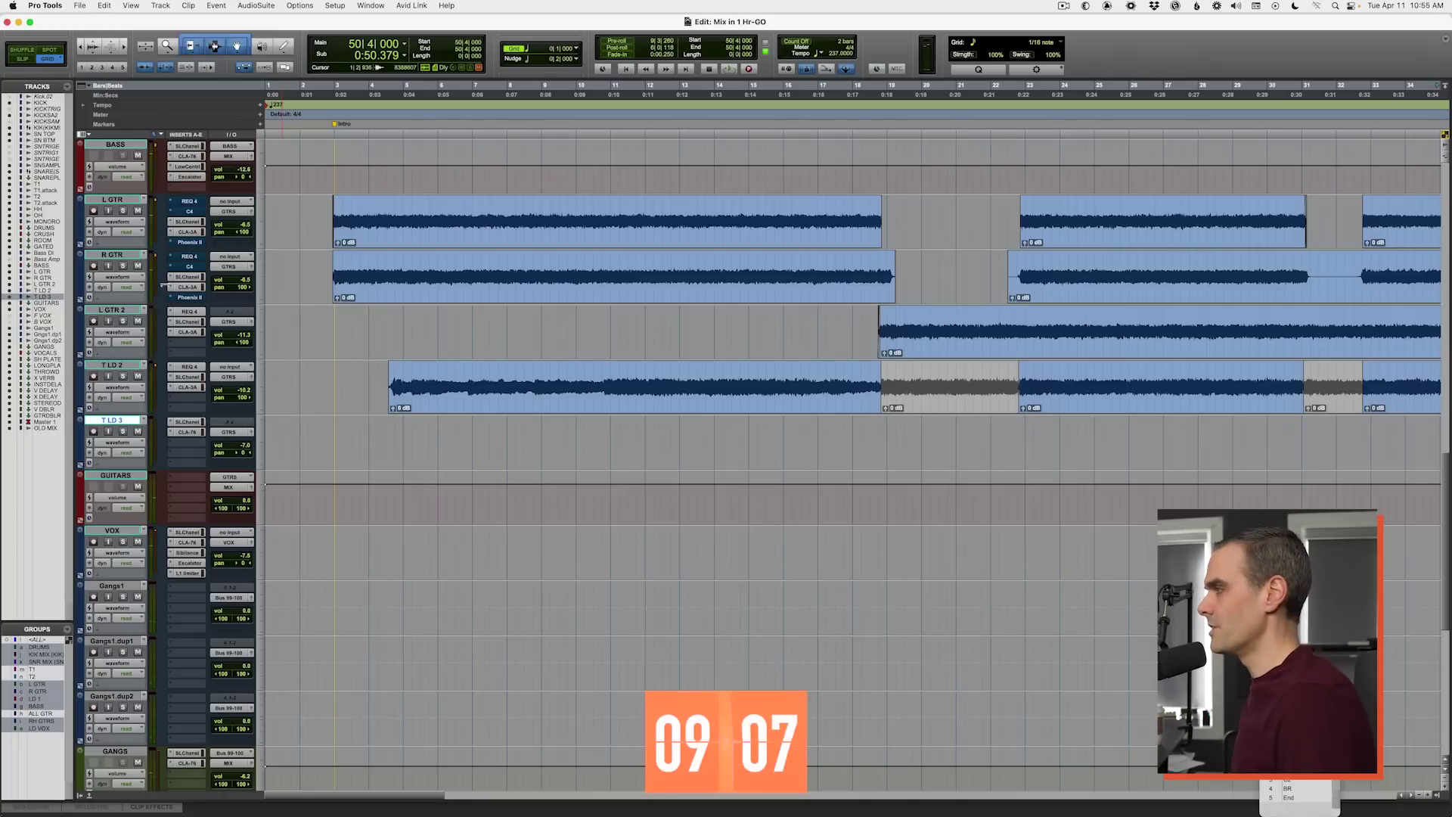
Step: Save the session, show volume automation in the Edit window, and set all tracks to latch automation mode
key(super+s)
click(126, 398)
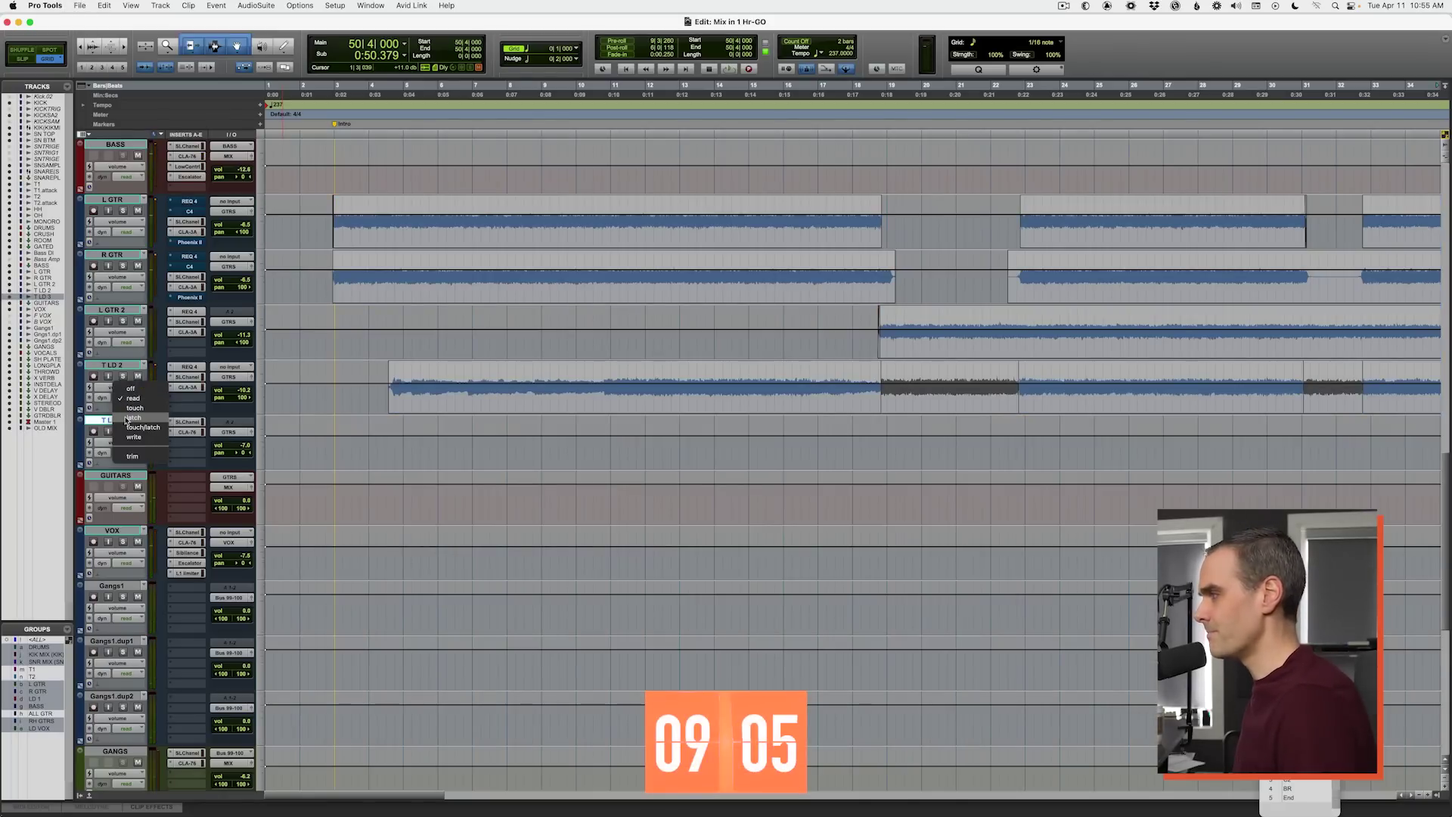
alt+click(127, 417)
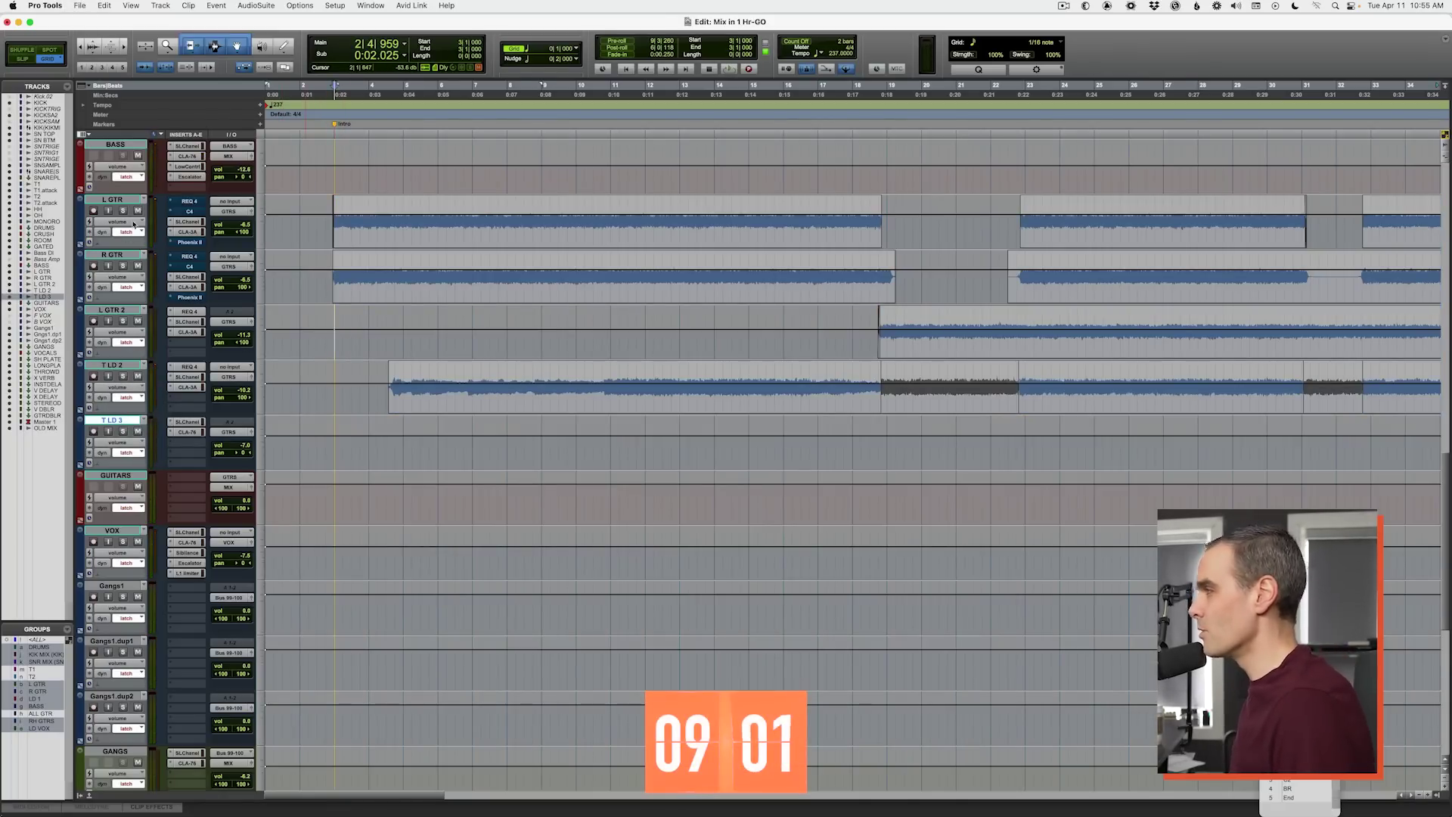
Step: Play the intro from bar 2, raise the L GTR and R GTR volumes to -5.3 dB, and open the Automation window
click(333, 334)
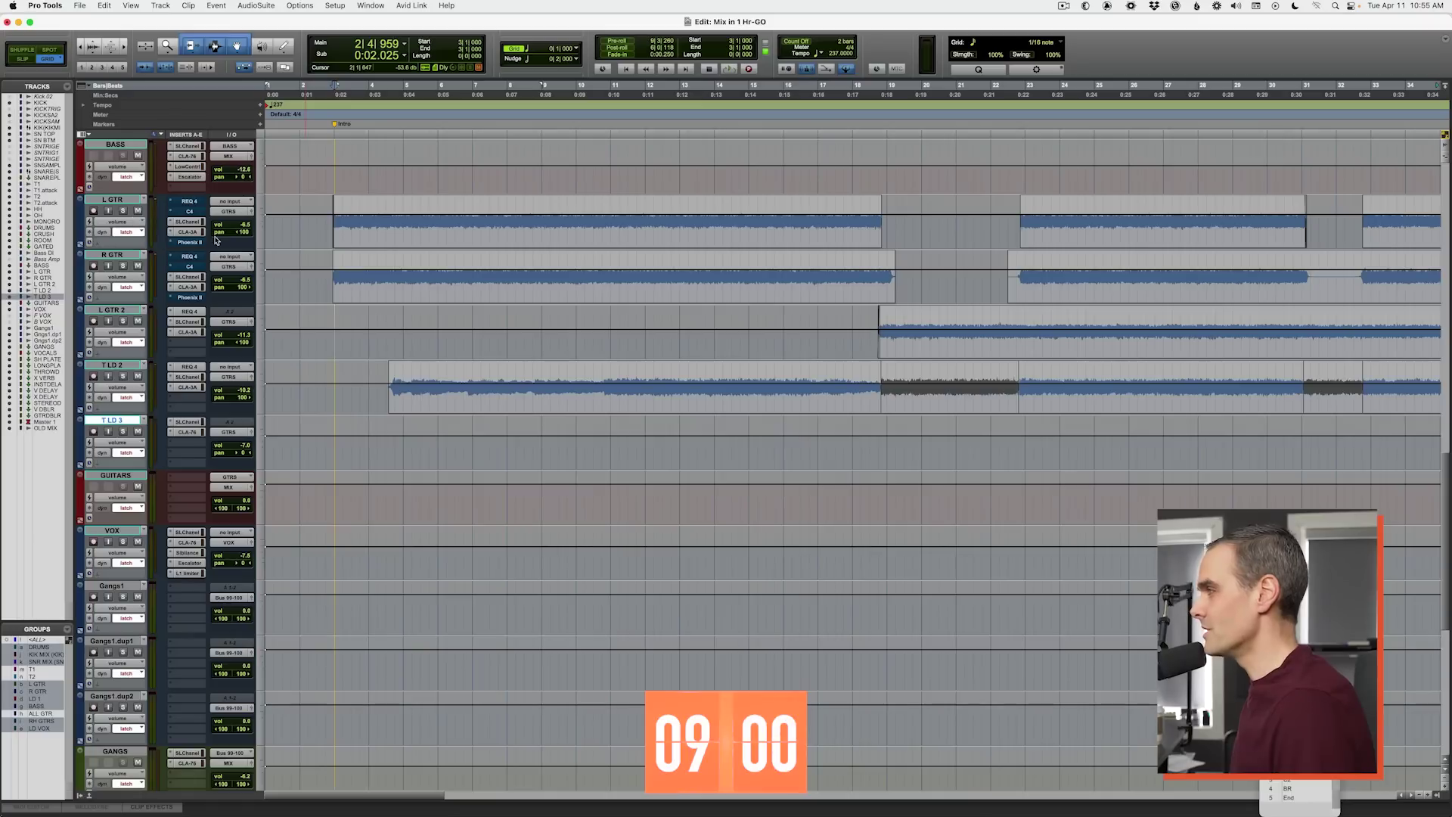
click(300, 228)
key(space)
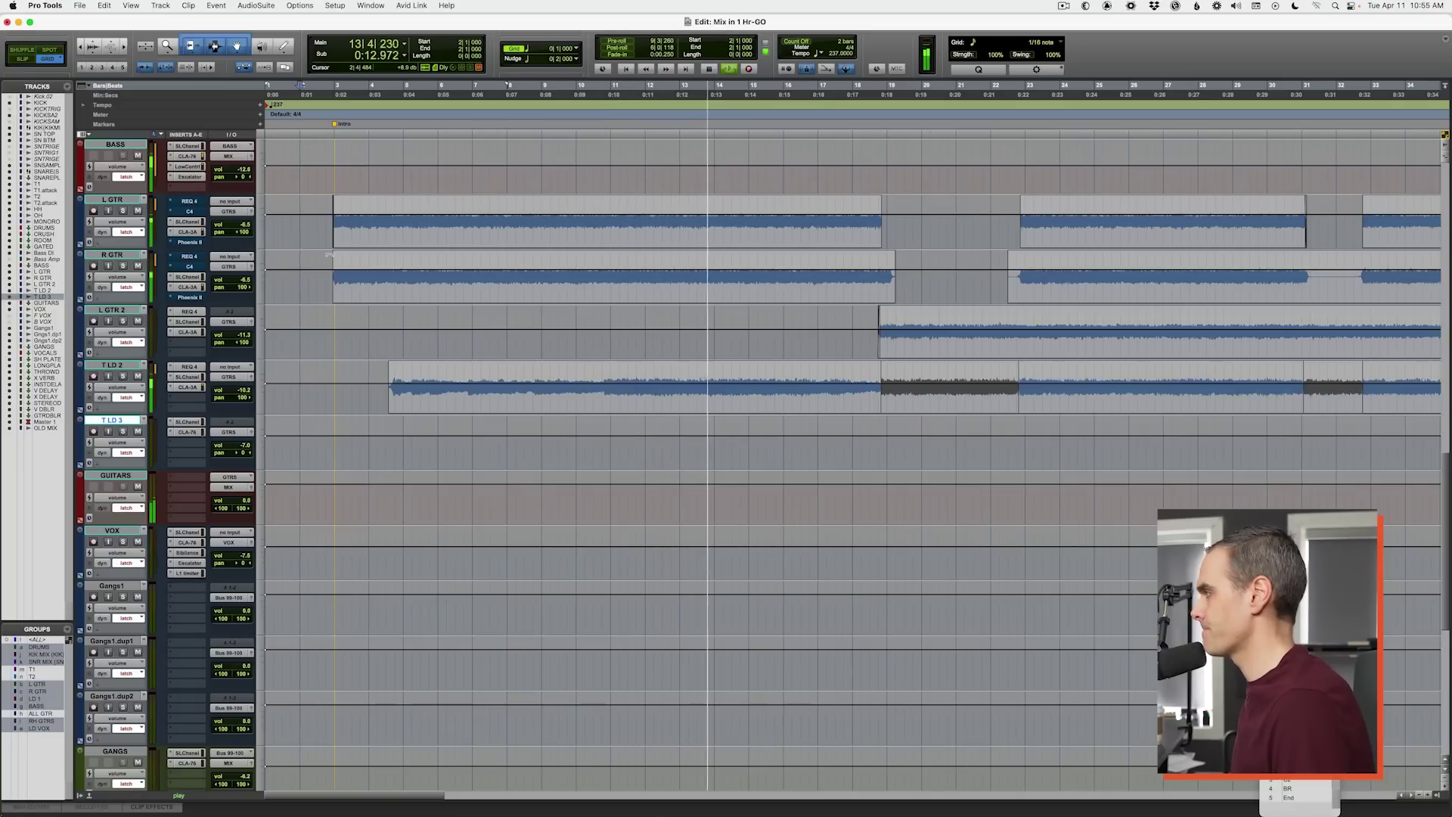
key(space)
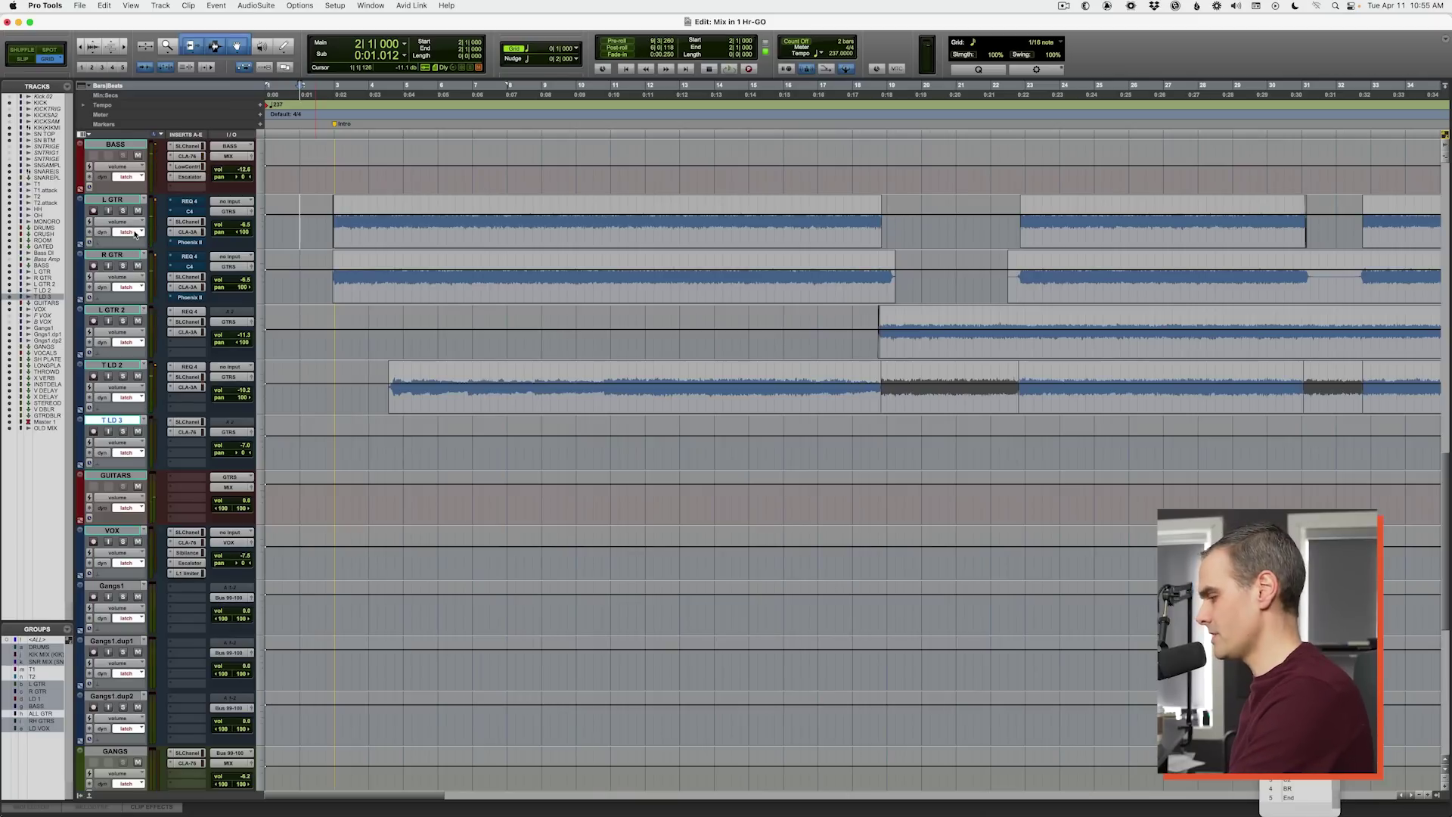
key(space)
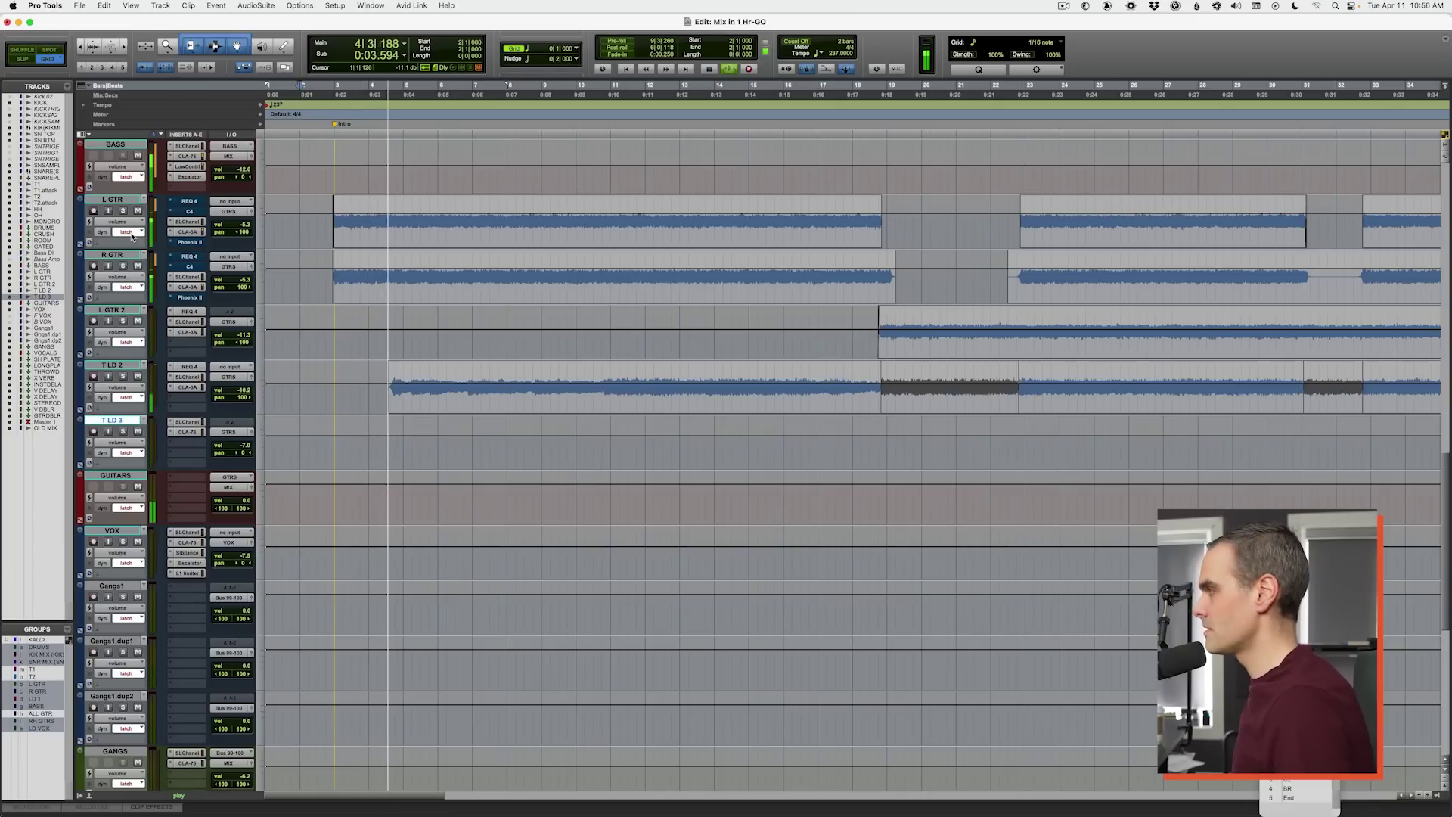
key(super+4)
key(space)
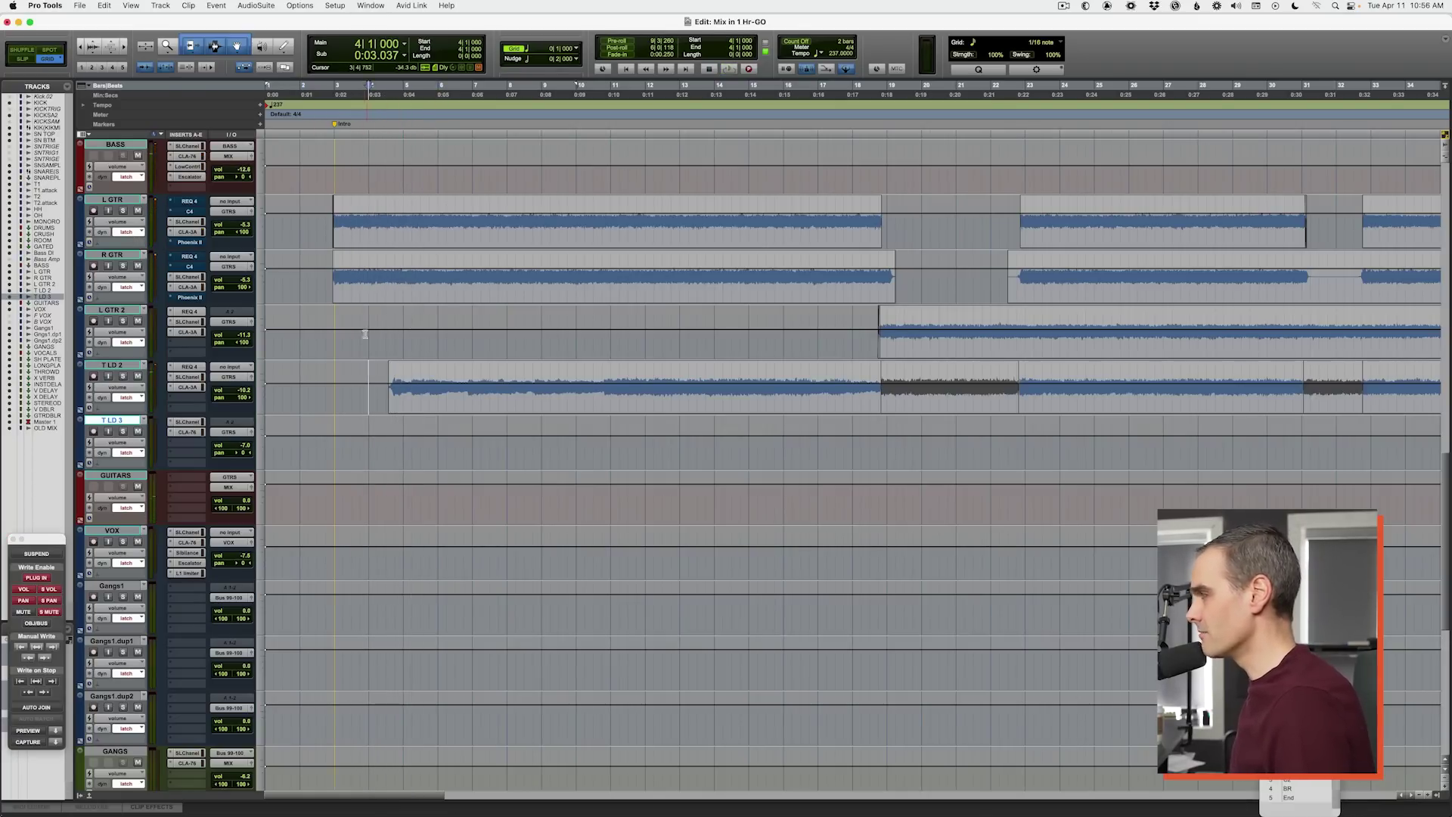
Step: Write latch volume automation on L GTR and R GTR in playback passes from bar 3
key(space)
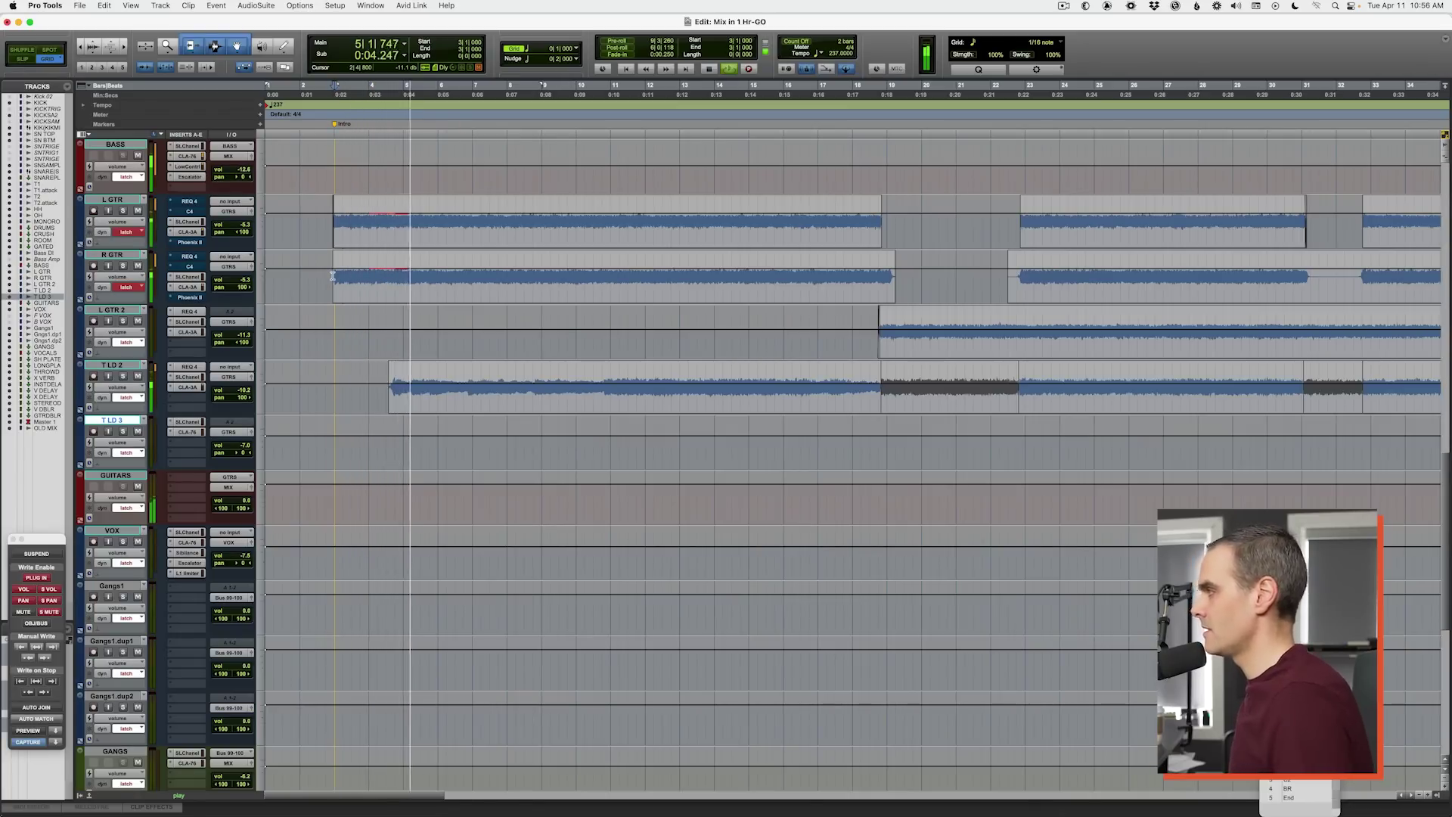
key(space)
key(space)
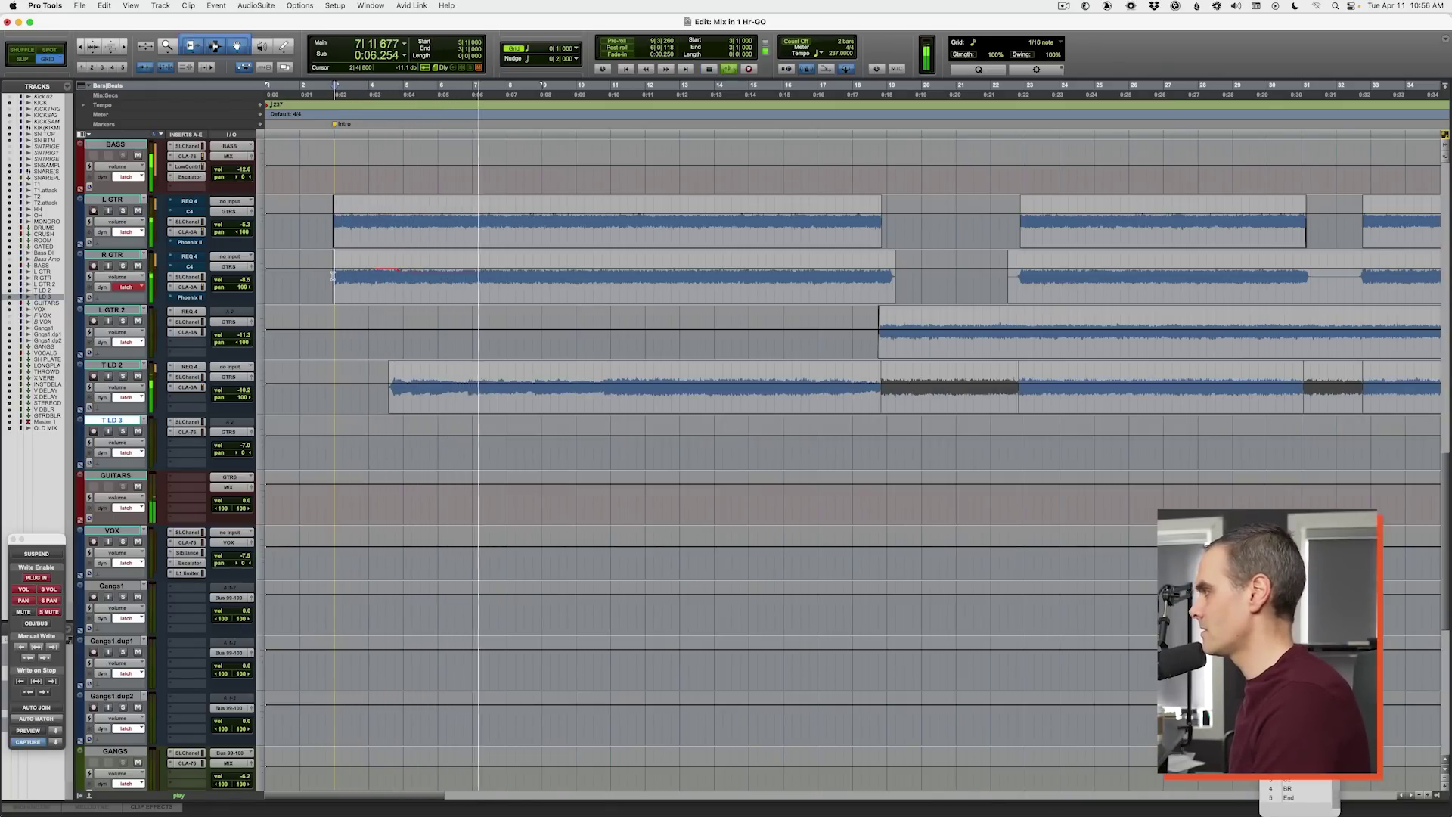
Step: Select the T LD 2 intro part from about bar 4 to bar 18 and raise its volume automation line
drag(377, 387, 820, 360)
drag(820, 360, 820, 358)
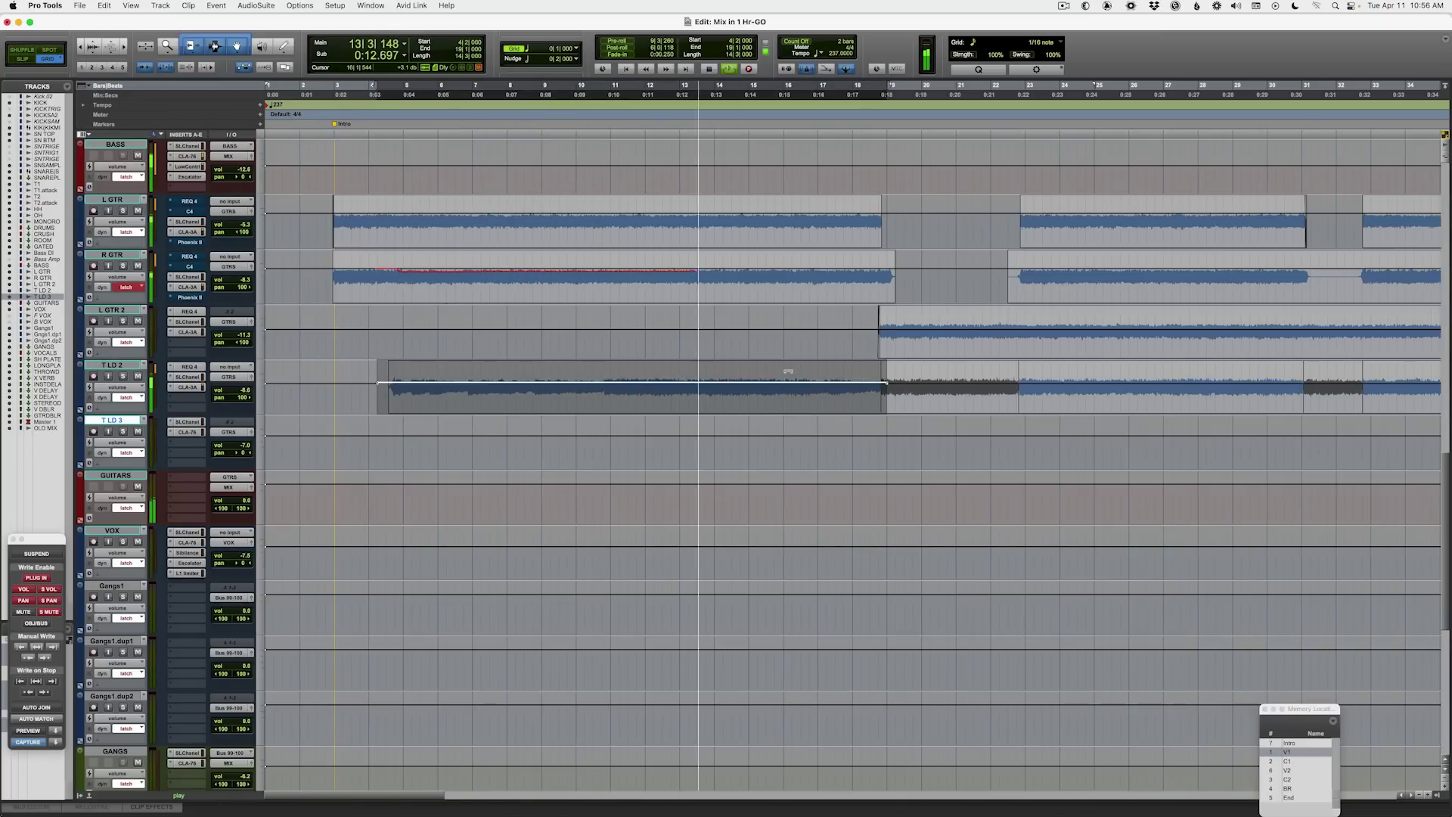
key(space)
Step: Write volume automation for L GTR 2 from bar 18 and for L GTR and R GTR from bar 21, moving the Automation window higher
drag(394, 280, 404, 280)
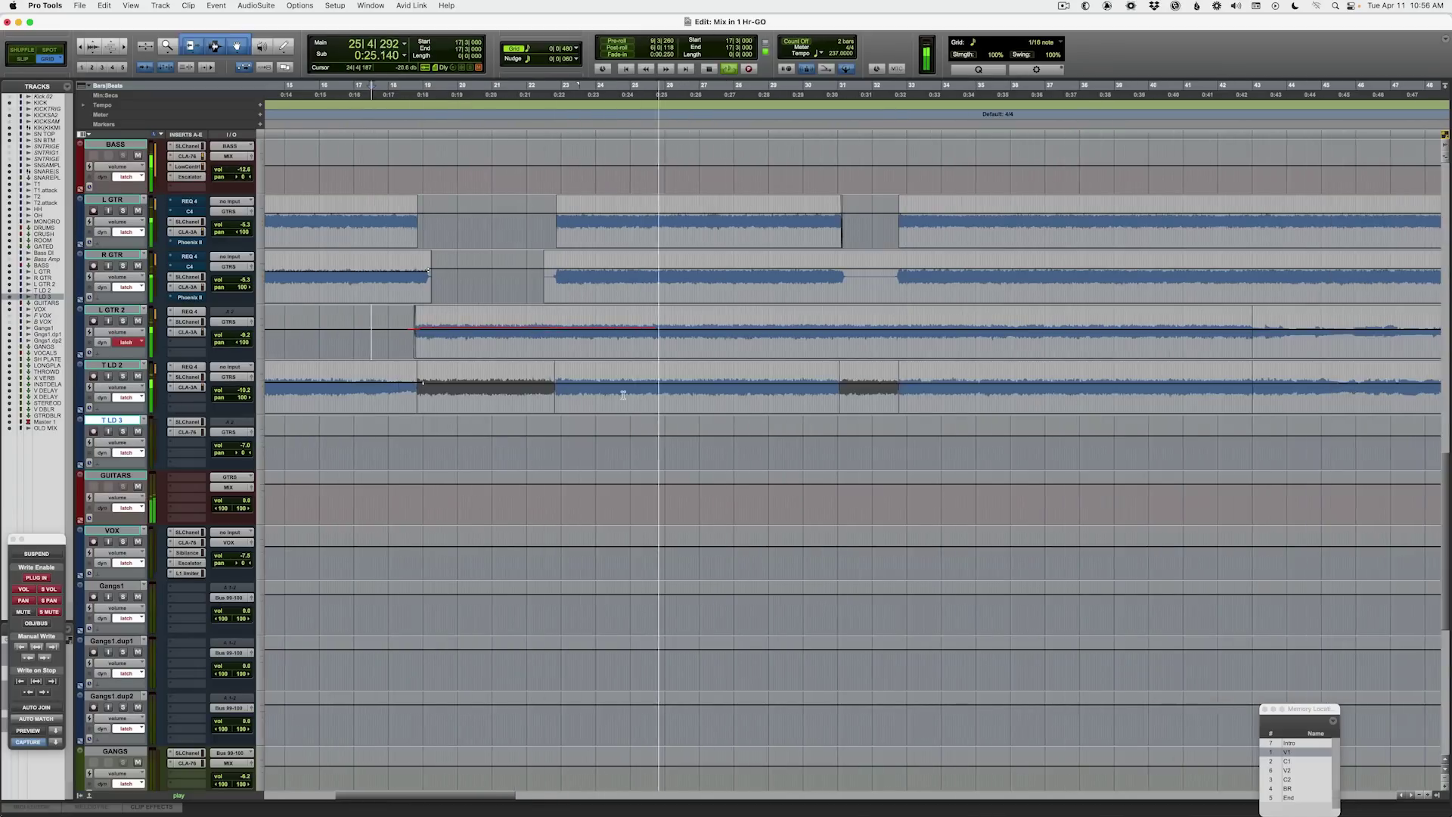
drag(38, 539, 41, 366)
click(314, 223)
key(space)
key(space)
key(space)
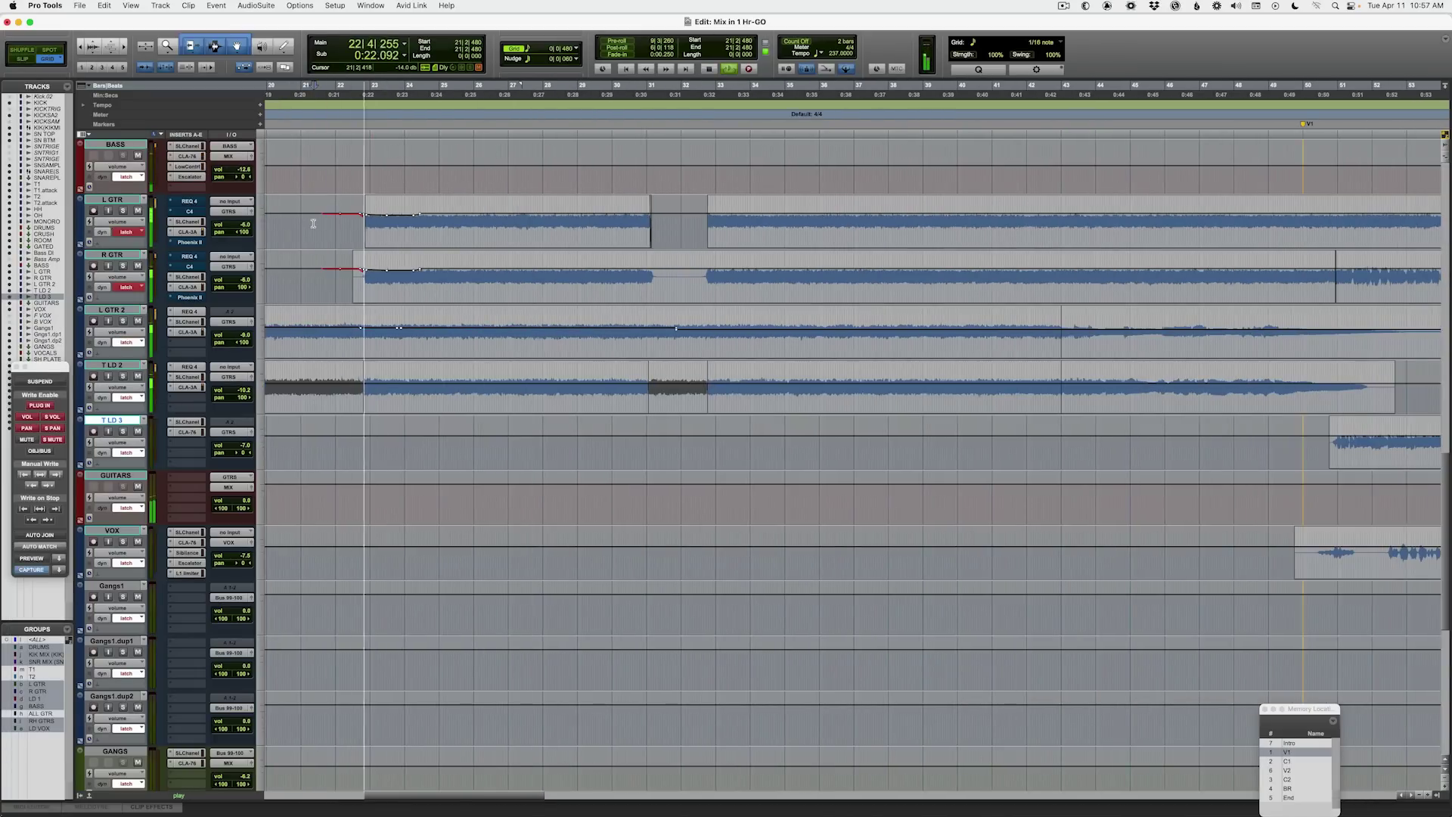
Step: Continue the guitar volume automation passes through the remaining sections to the end of the song
key(space)
key(space)
key(space)
key(space)
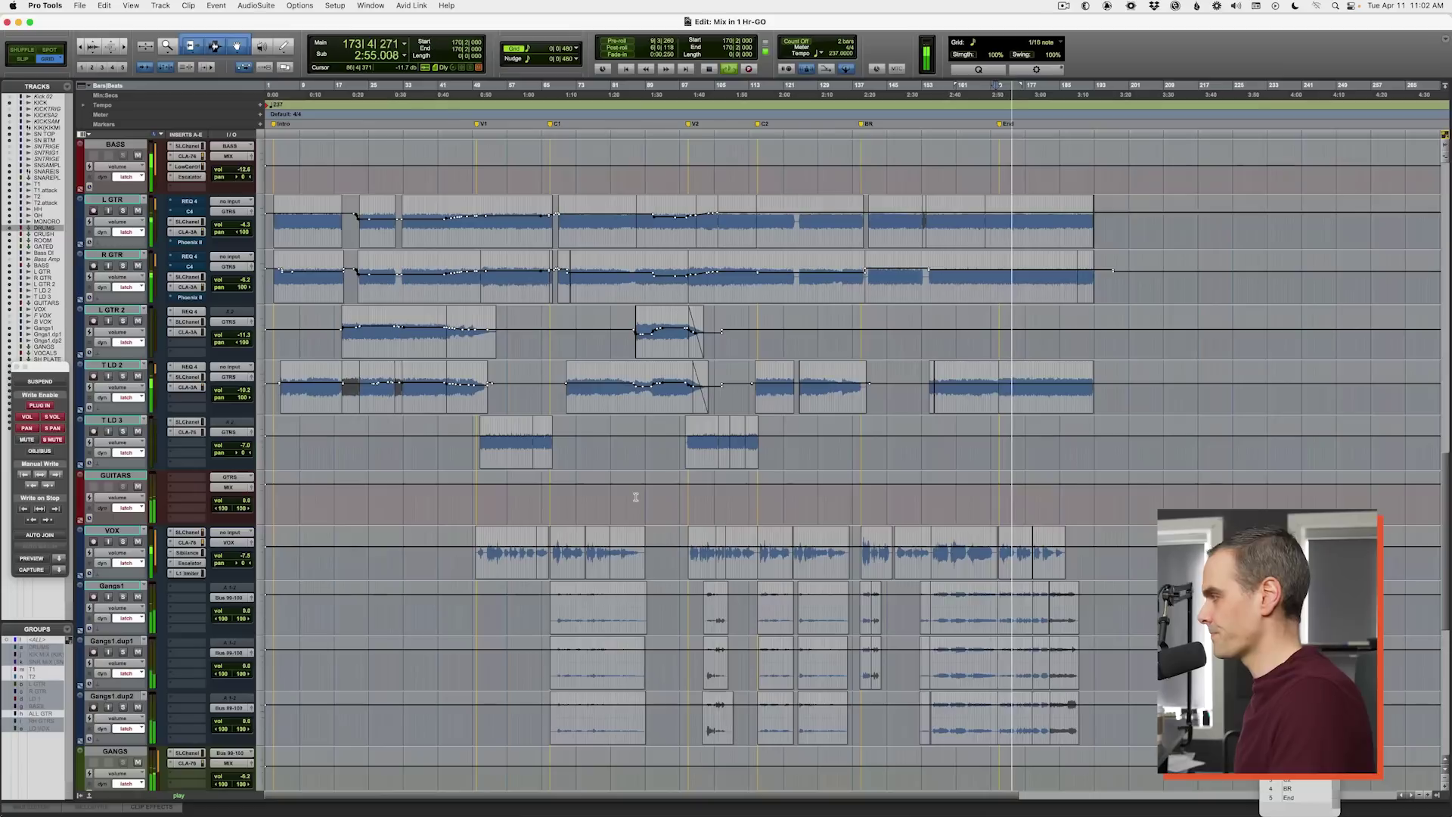
key(space)
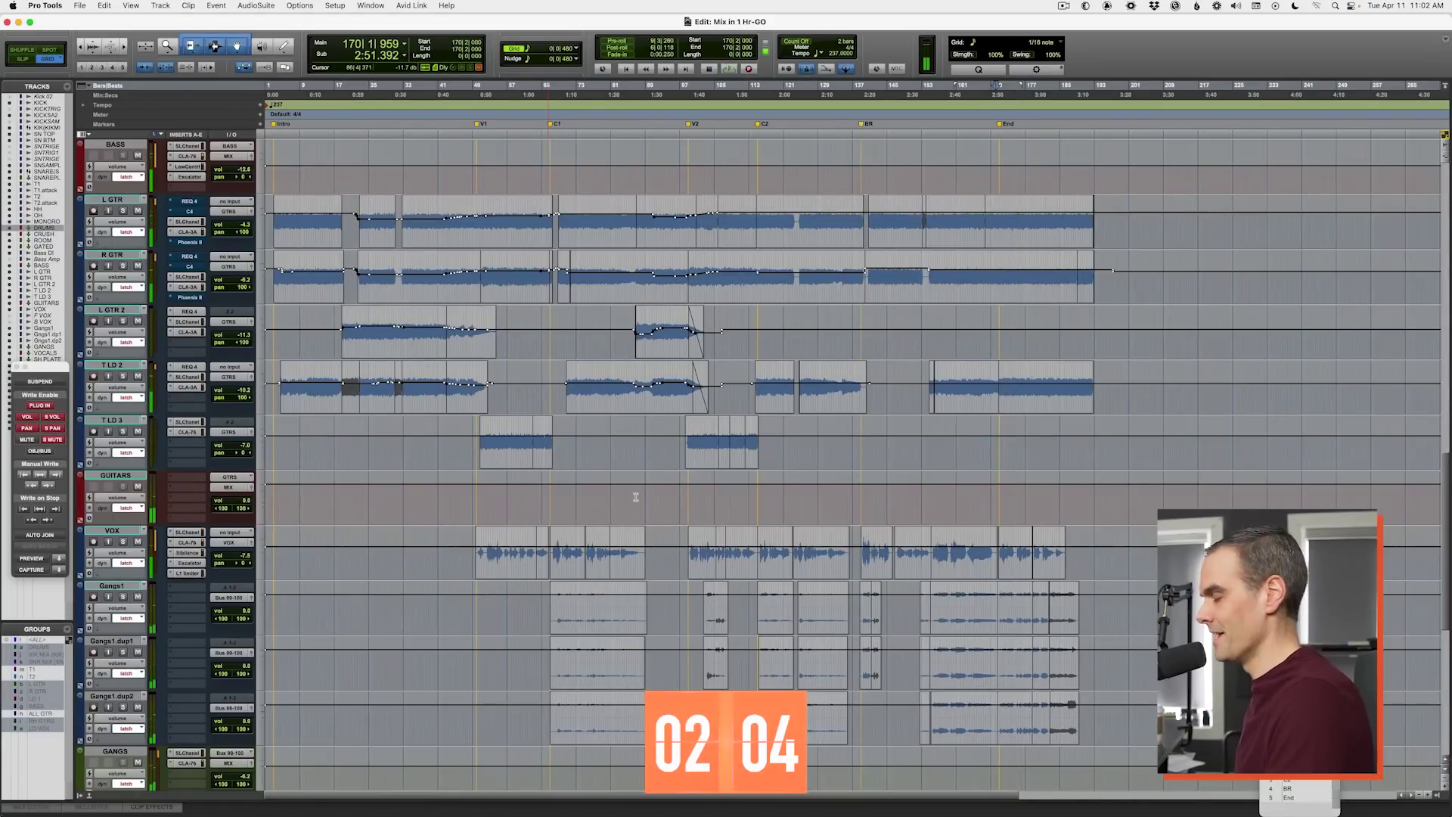
Step: Start playback from bar 49, just before the first verse vocal, and select the VOX track
key(super+bracketleft)
key(super+bracketleft)
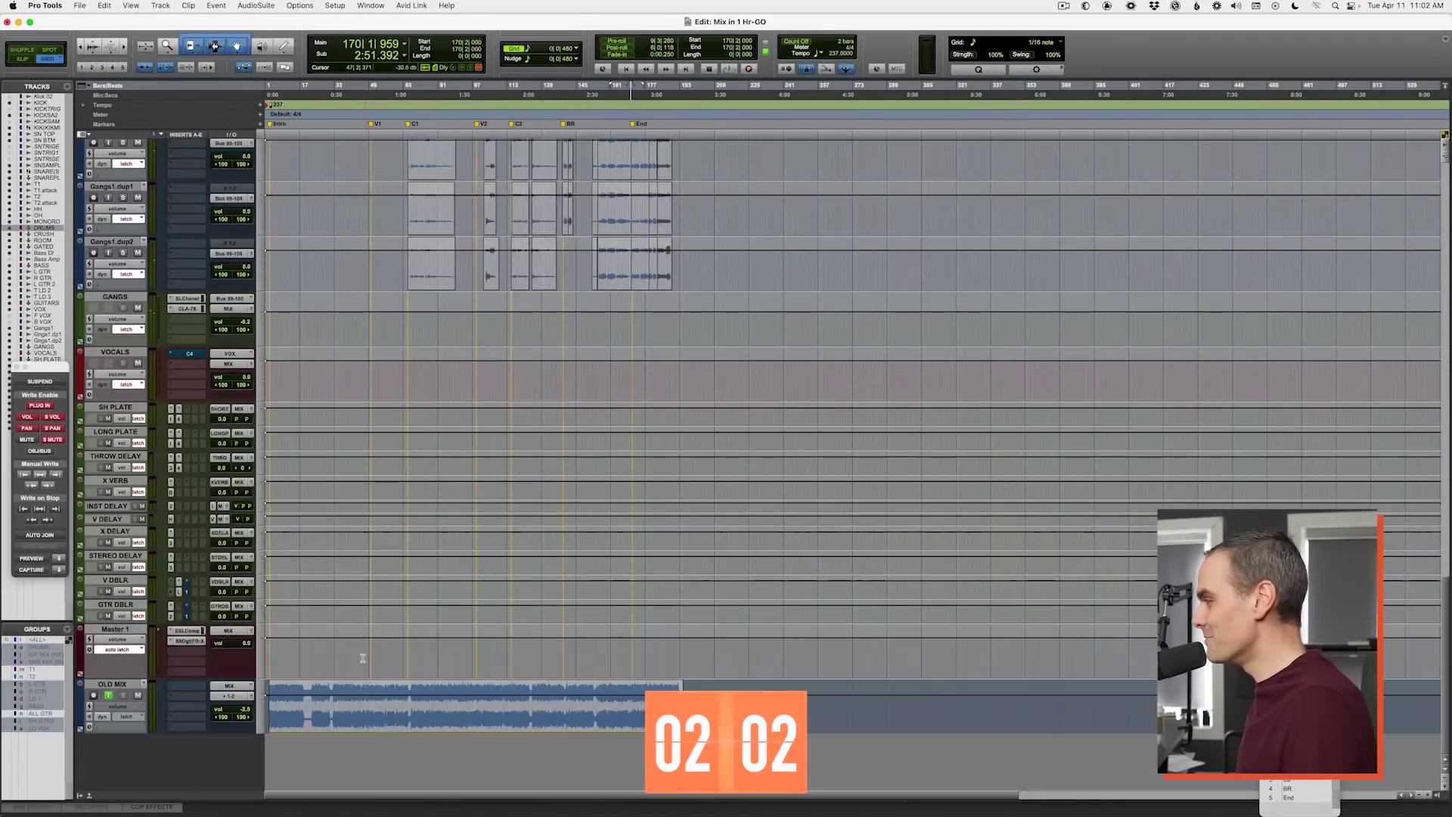
key(super+bracketright)
key(super+bracketright)
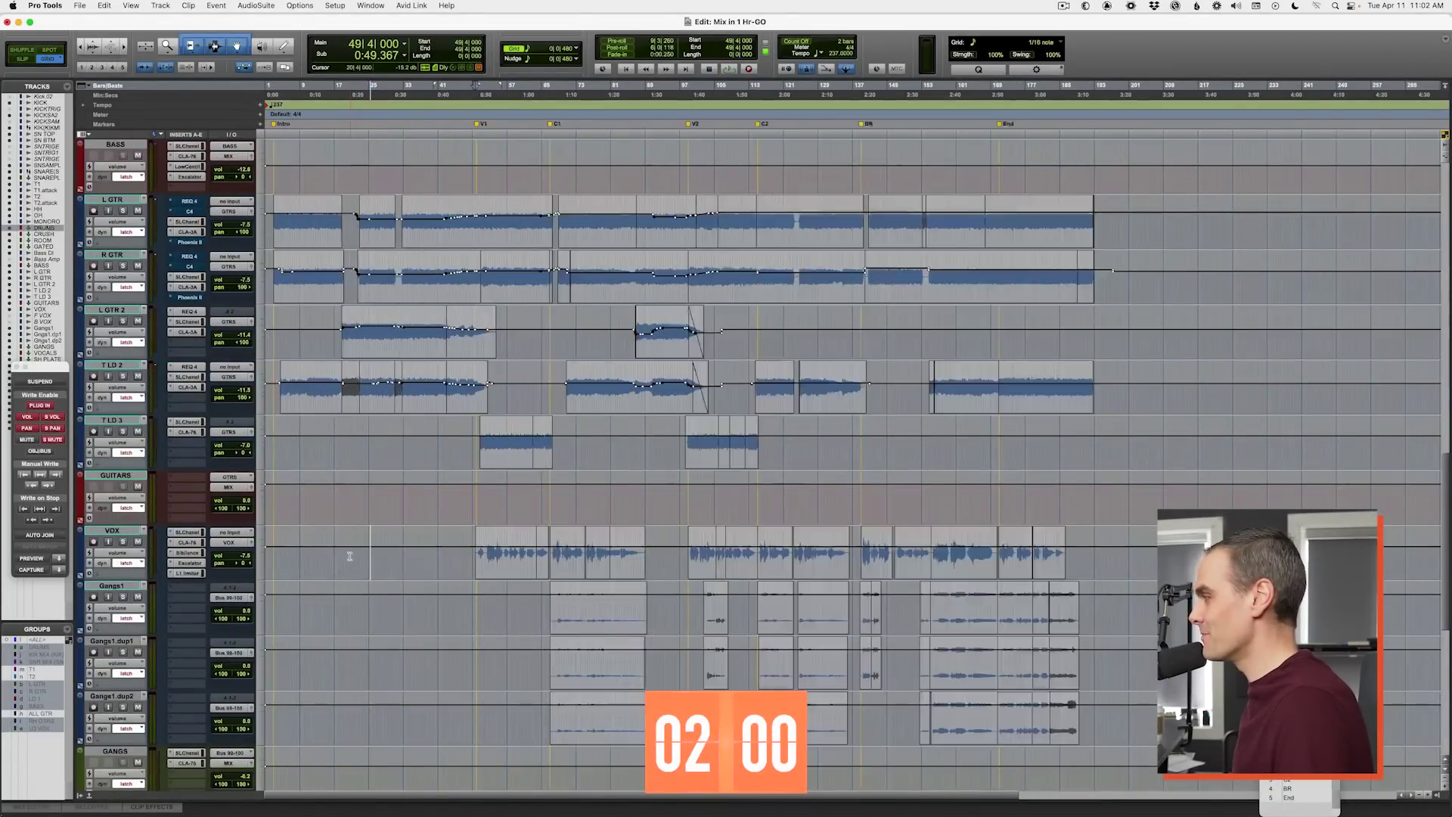
click(478, 476)
key(super+bracketright)
key(super+bracketright)
key(super+bracketright)
key(super+bracketright)
scroll(478, 492, right, 5)
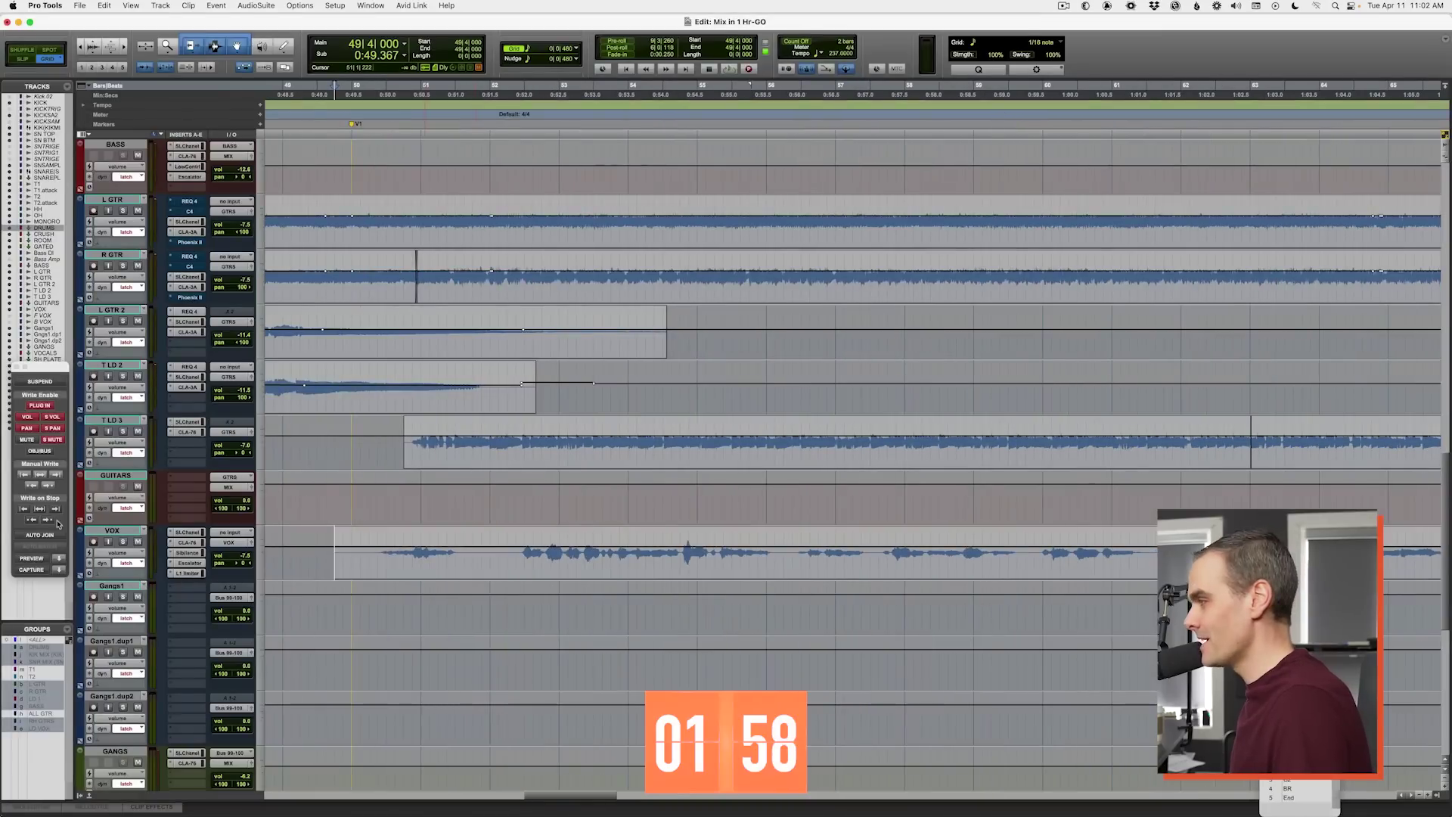
key(space)
click(112, 530)
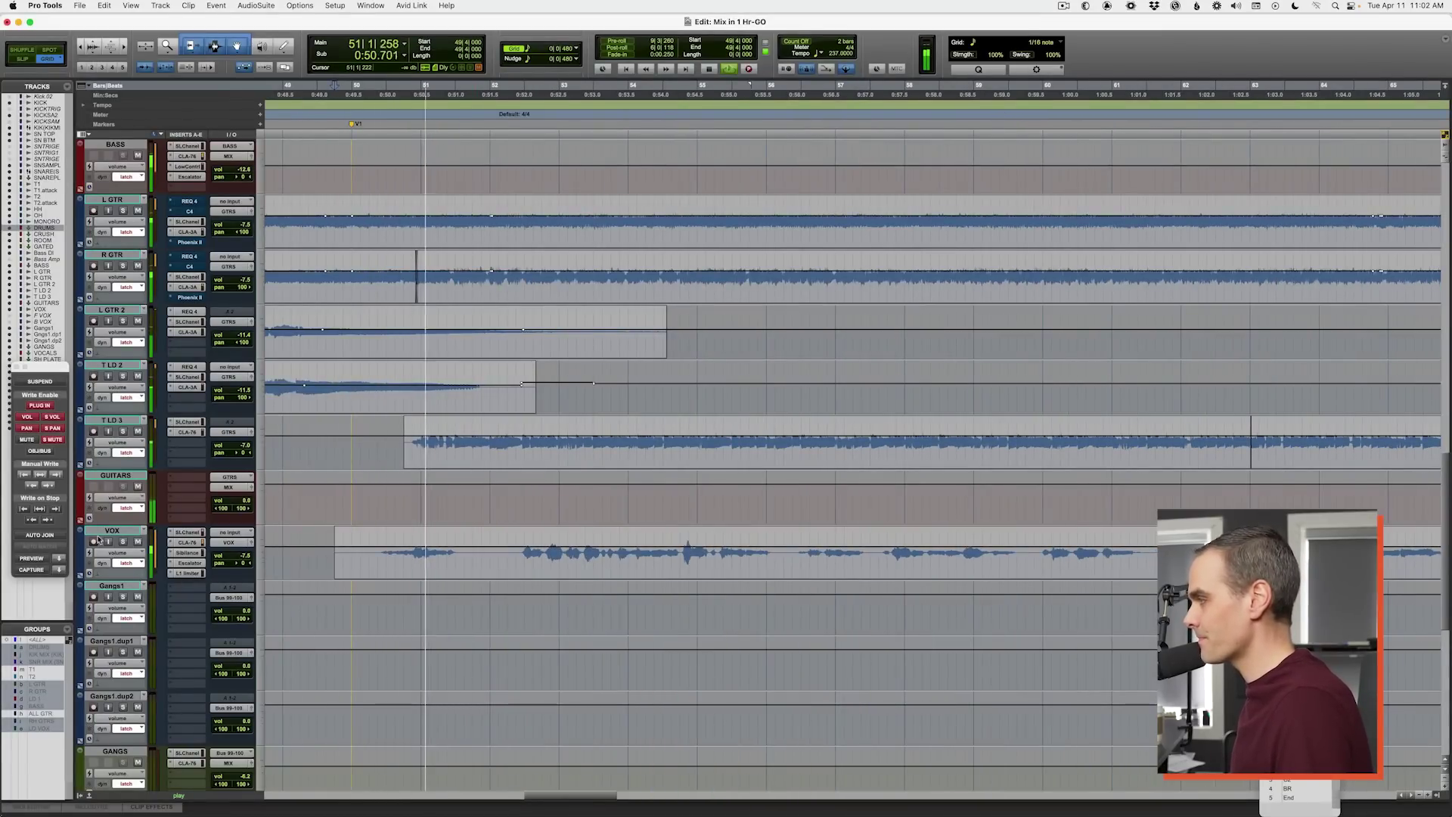
Step: Write latch volume automation on VOX from bar 49 through the first verse phrases
key(super+bracketleft)
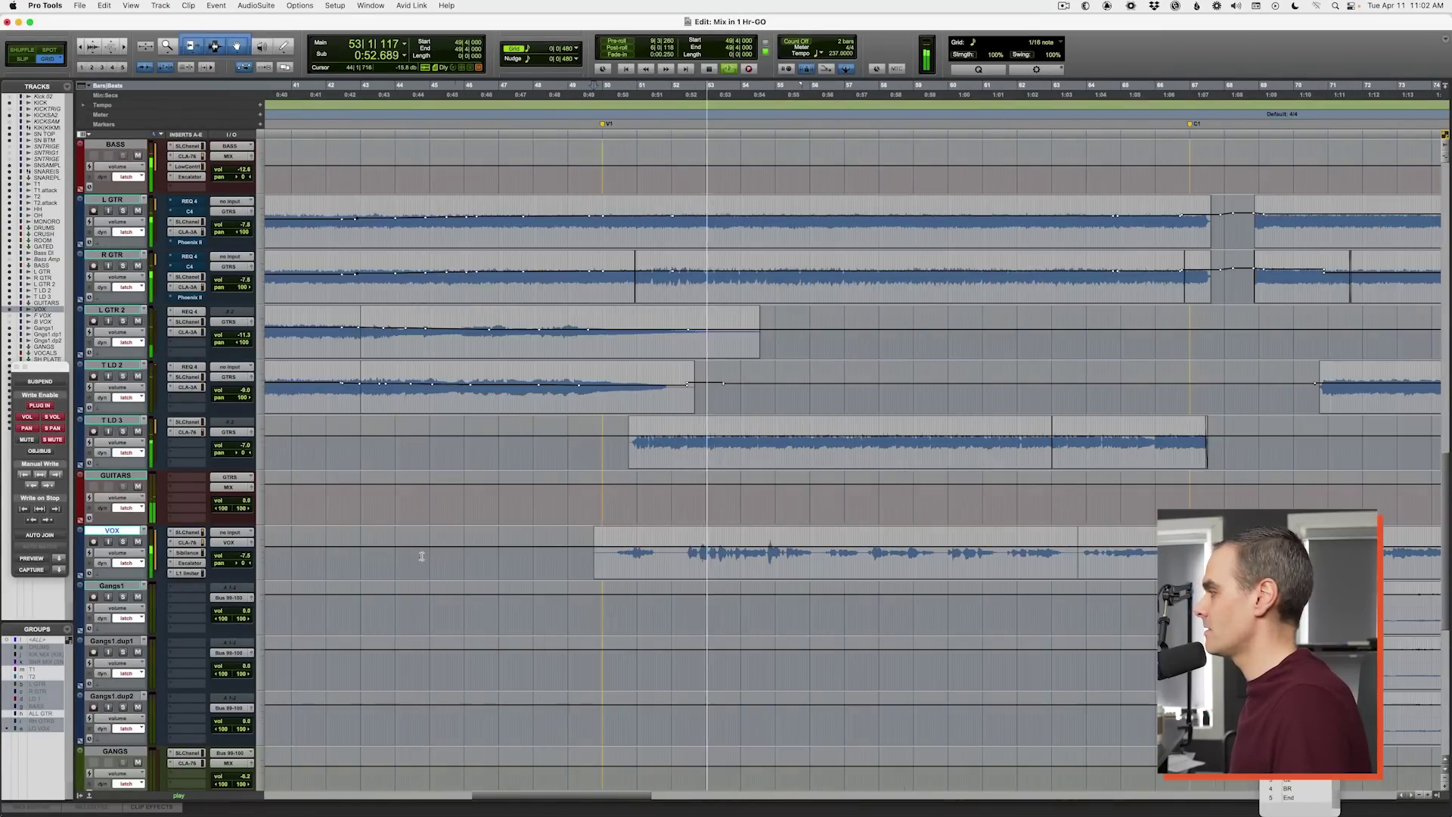
click(563, 553)
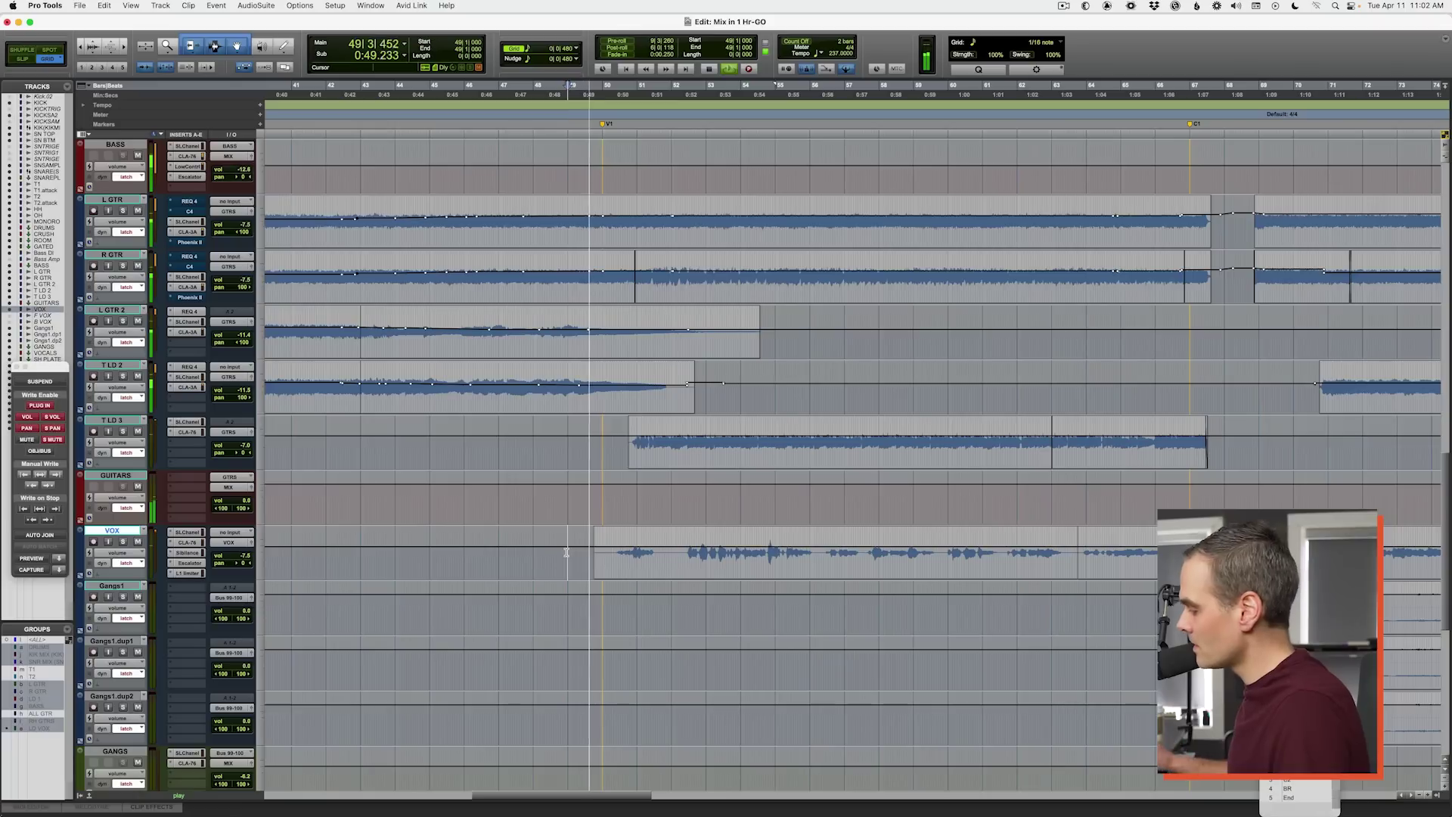
click(566, 553)
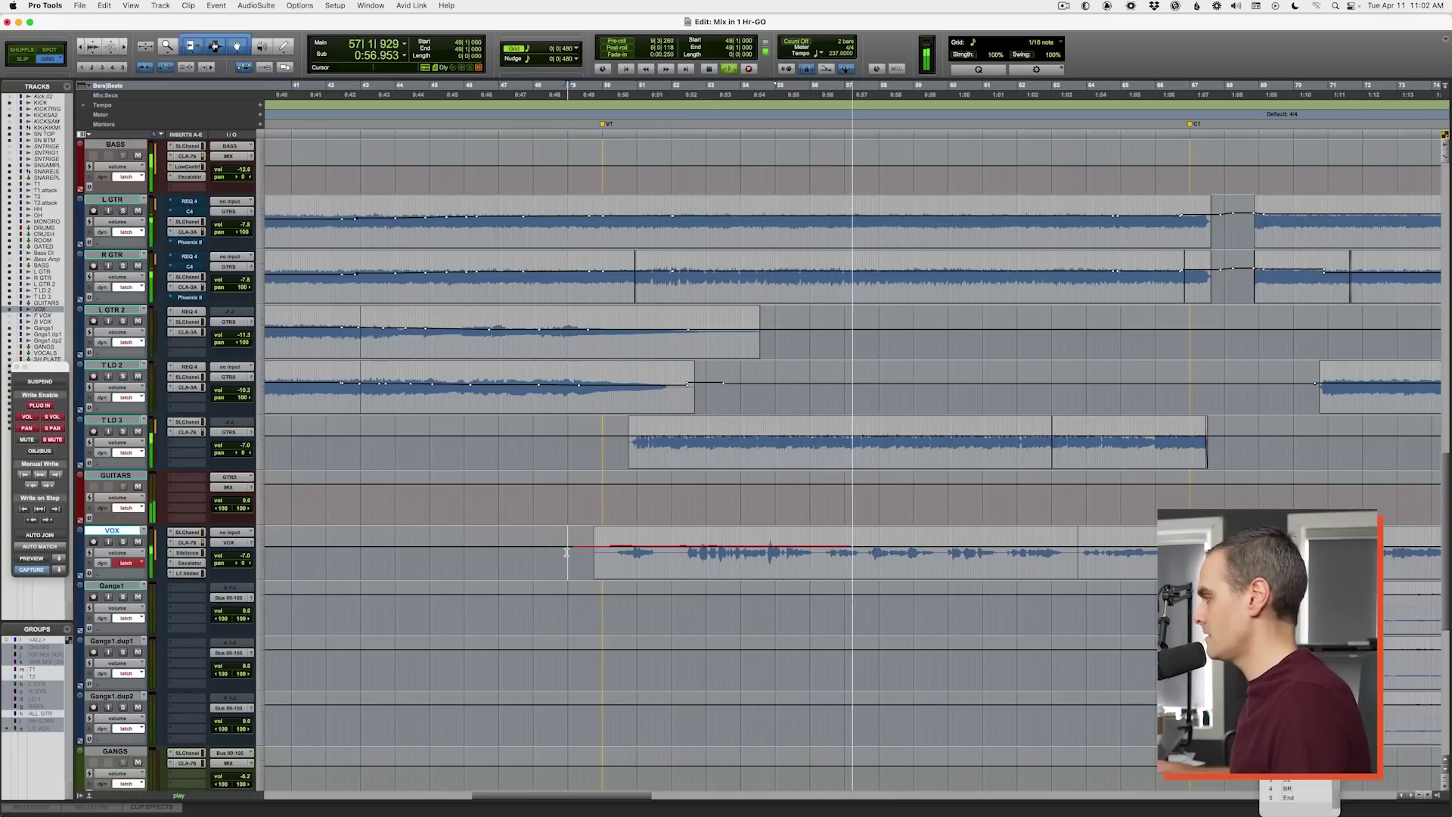
key(space)
key(space)
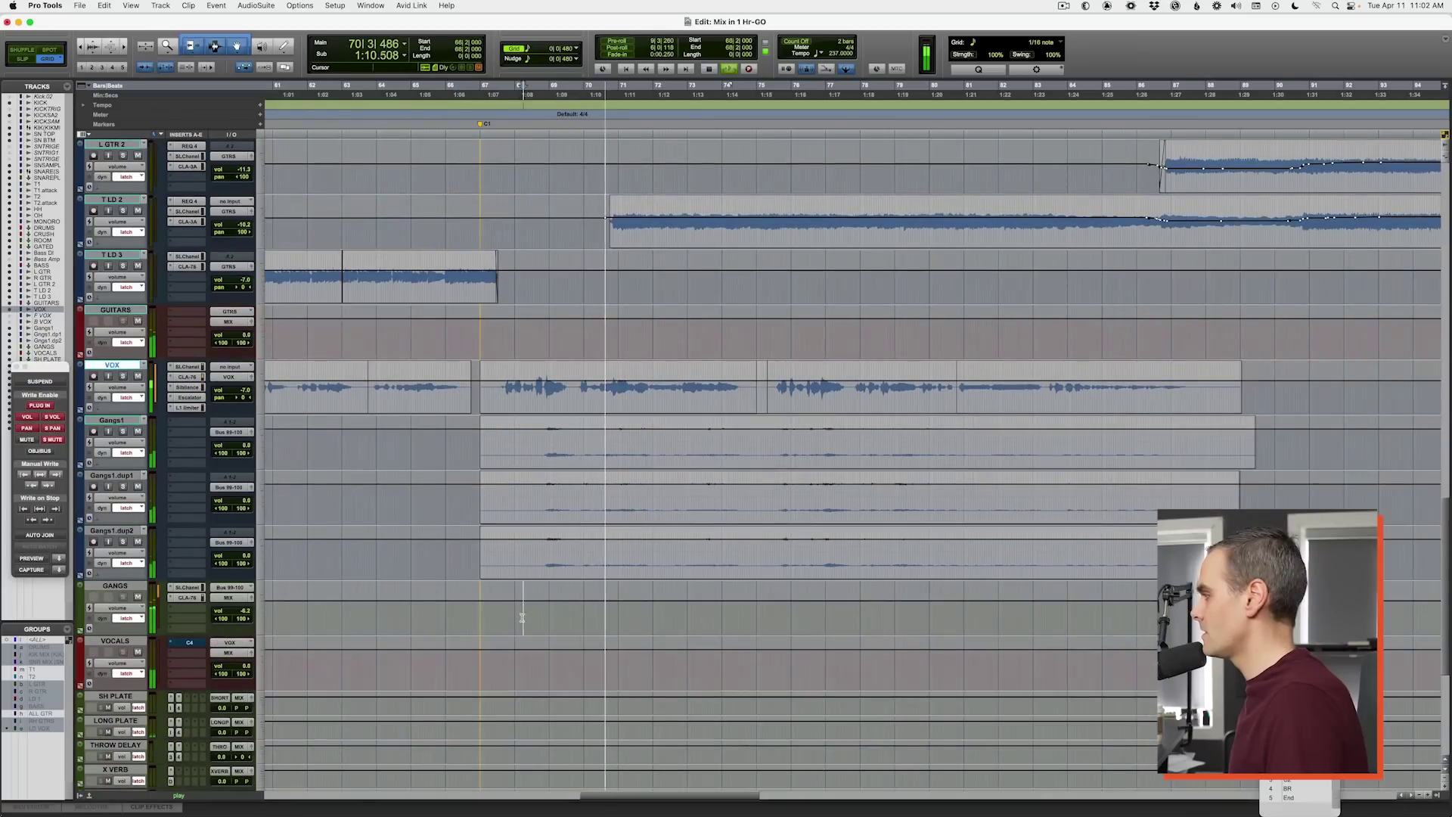
Step: Select GANGS from about bar 68 to bar 89 in the first chorus and raise its volume automation line
mouse_move(524, 605)
mouse_down()
mouse_move(1261, 604)
mouse_move(519, 600)
mouse_up()
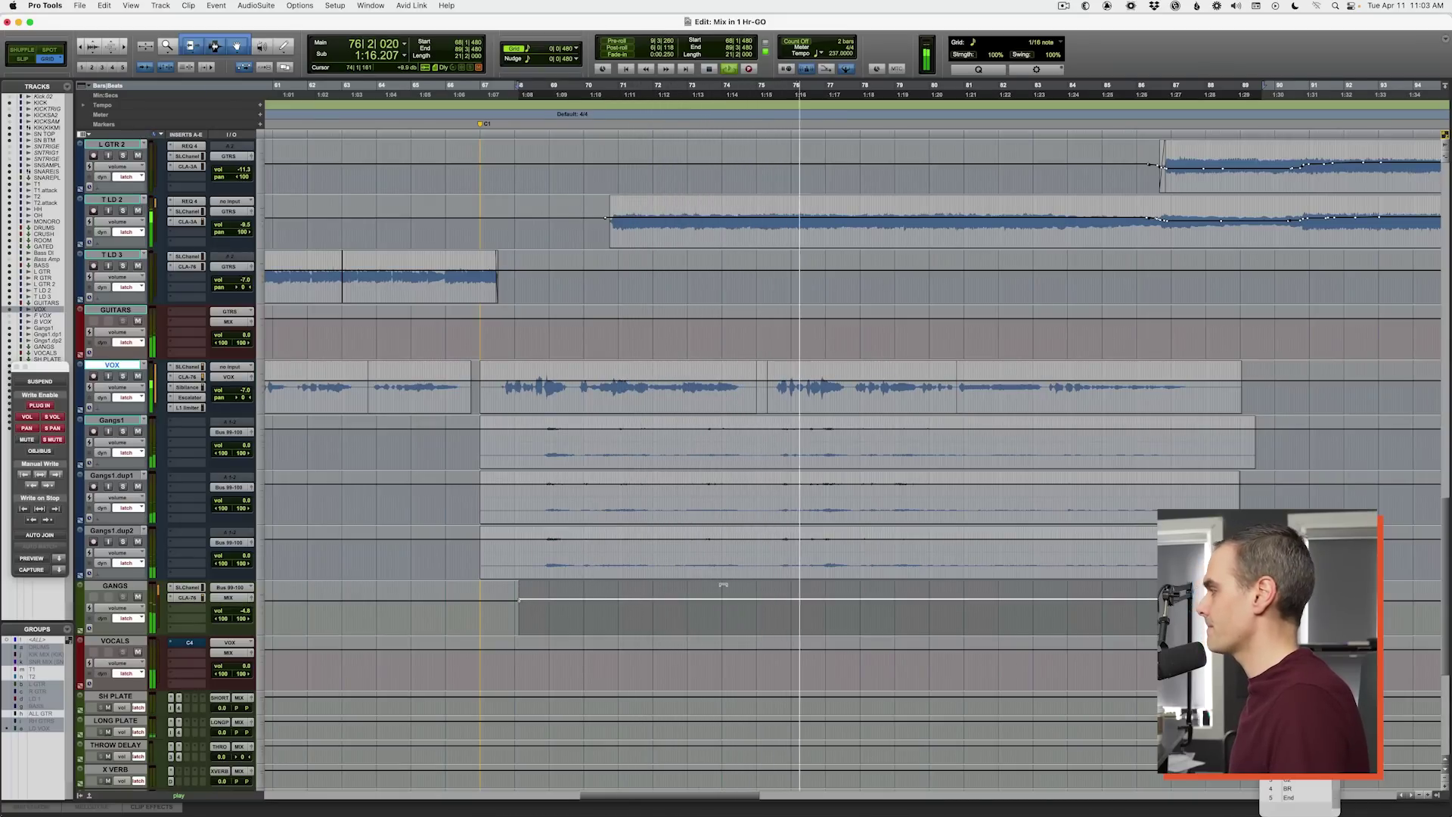
scroll(723, 585, right, 10)
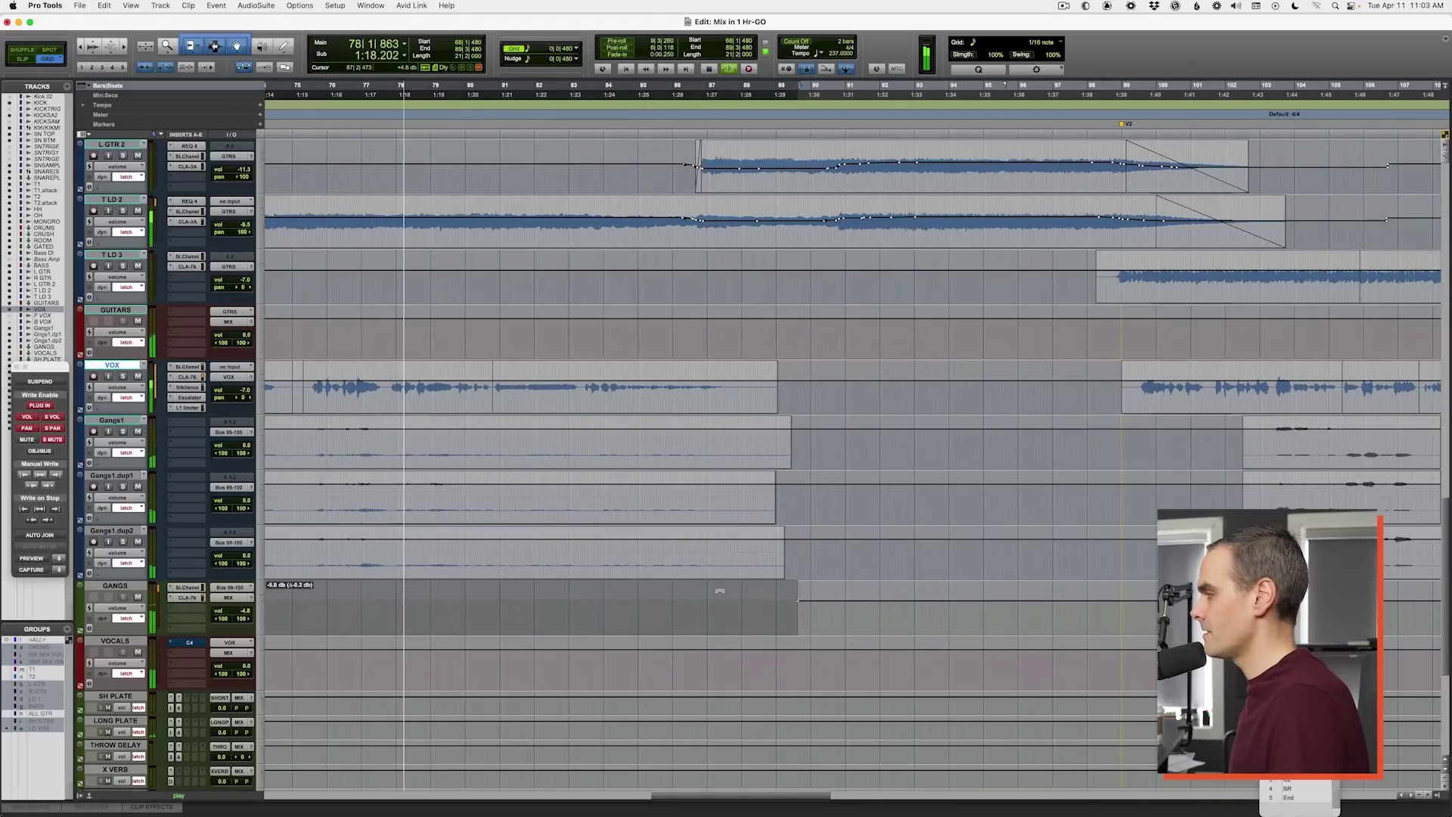
scroll(809, 493, right, 3)
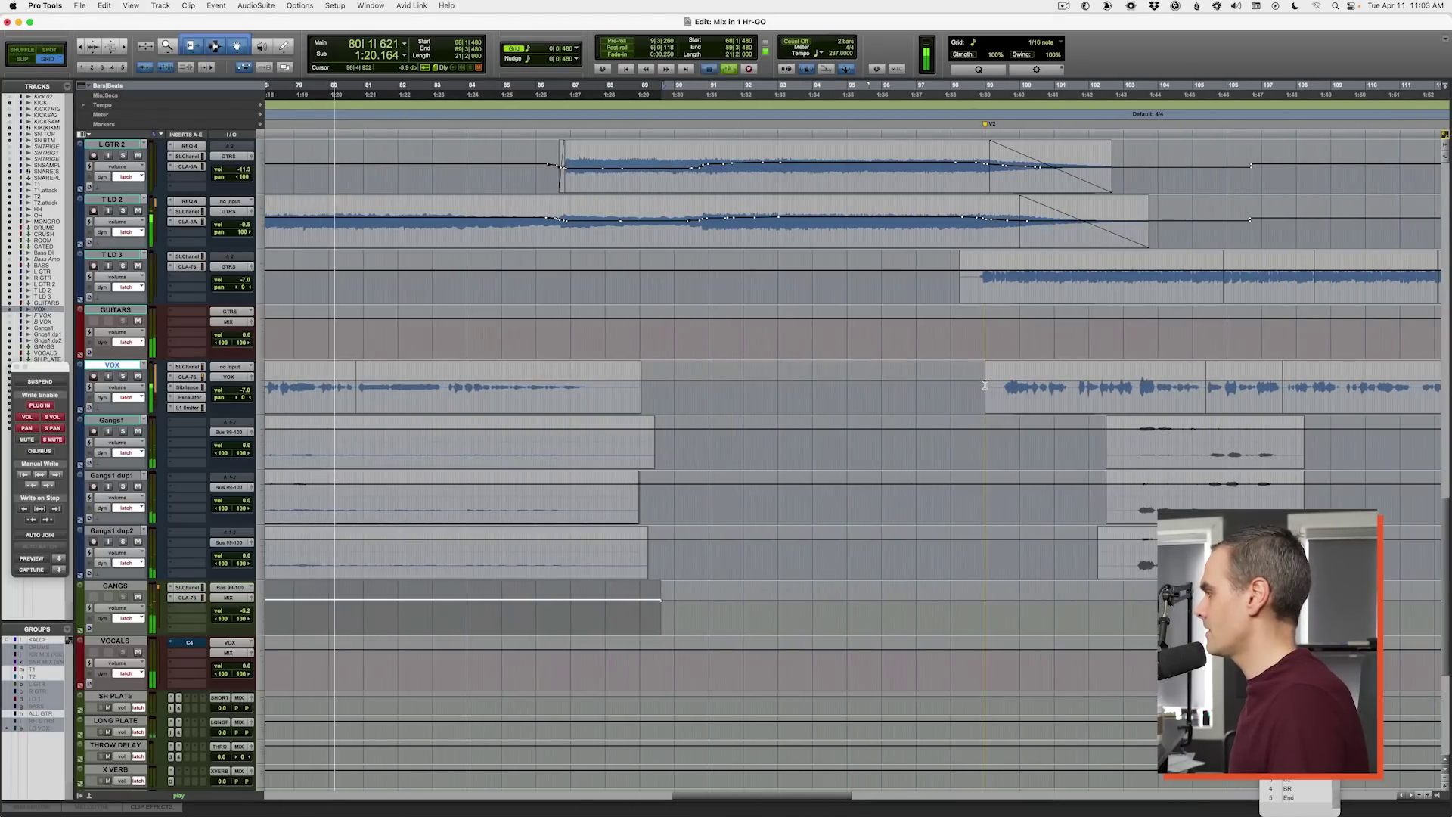
Step: Play from the second verse at about bar 99 and from the second chorus at about bar 114 to check the vocal levels
click(990, 430)
key(r)
key(r)
key(t)
key(t)
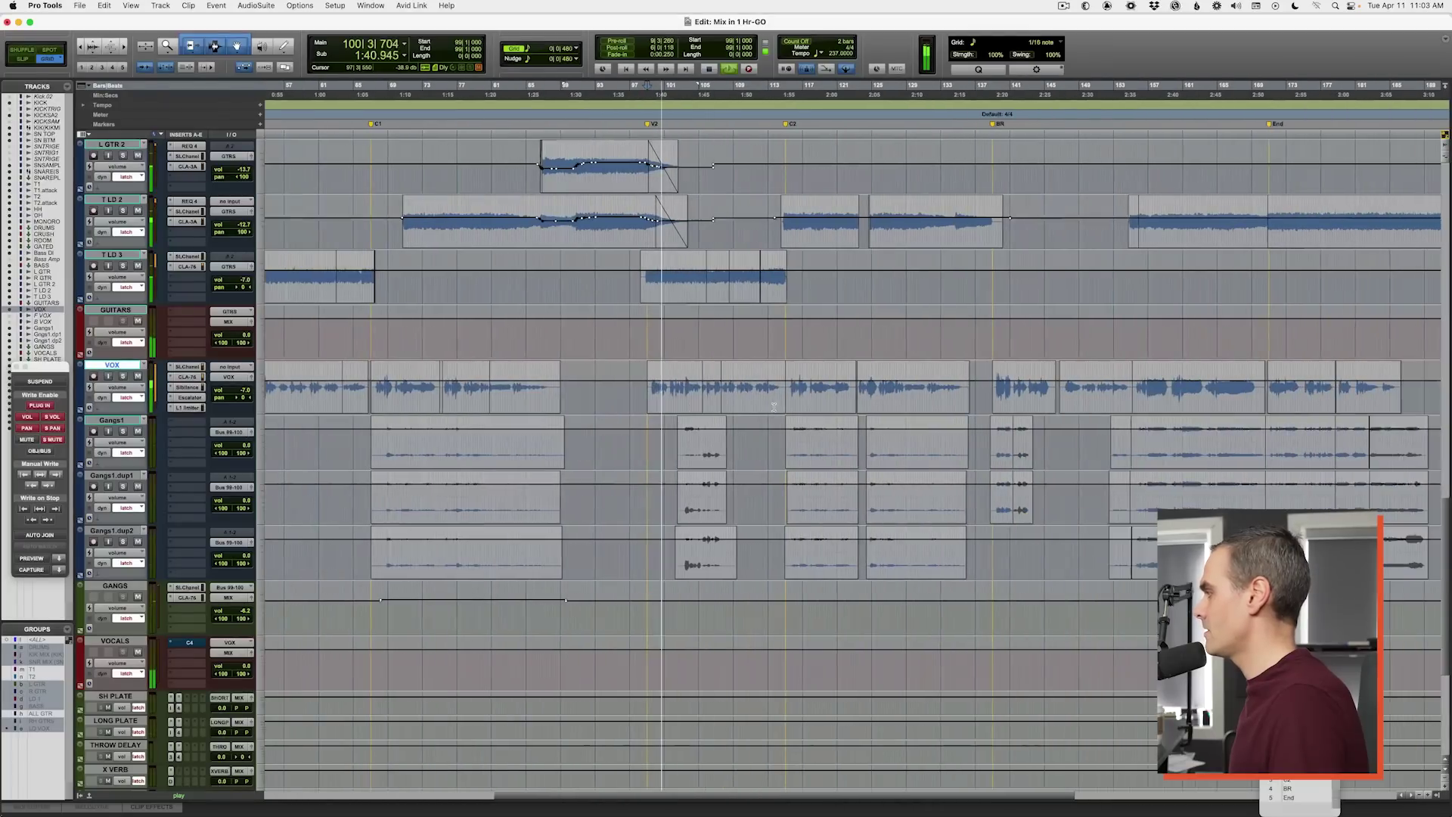
click(850, 258)
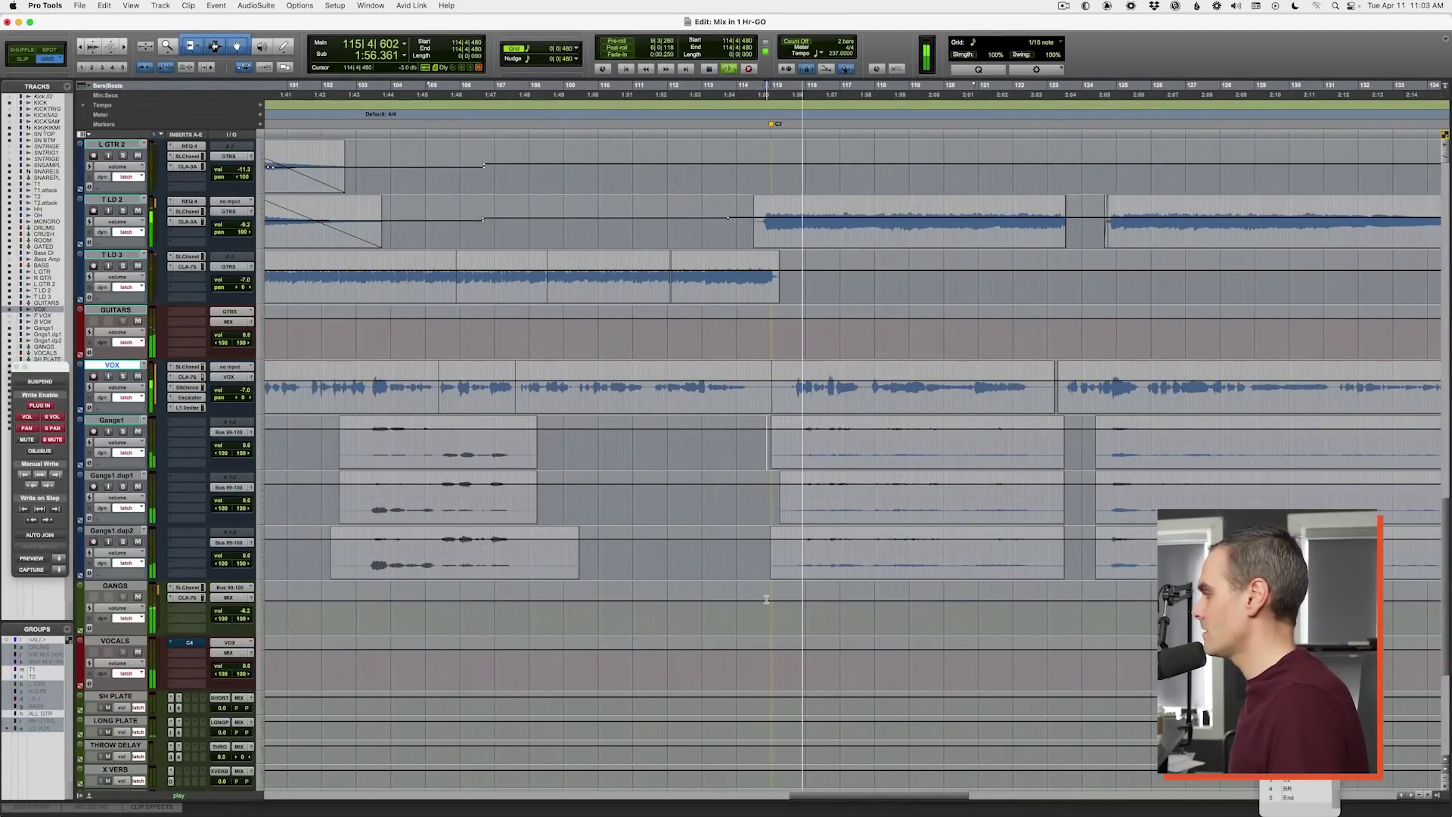
key(r)
key(r)
scroll(827, 611, right, 3)
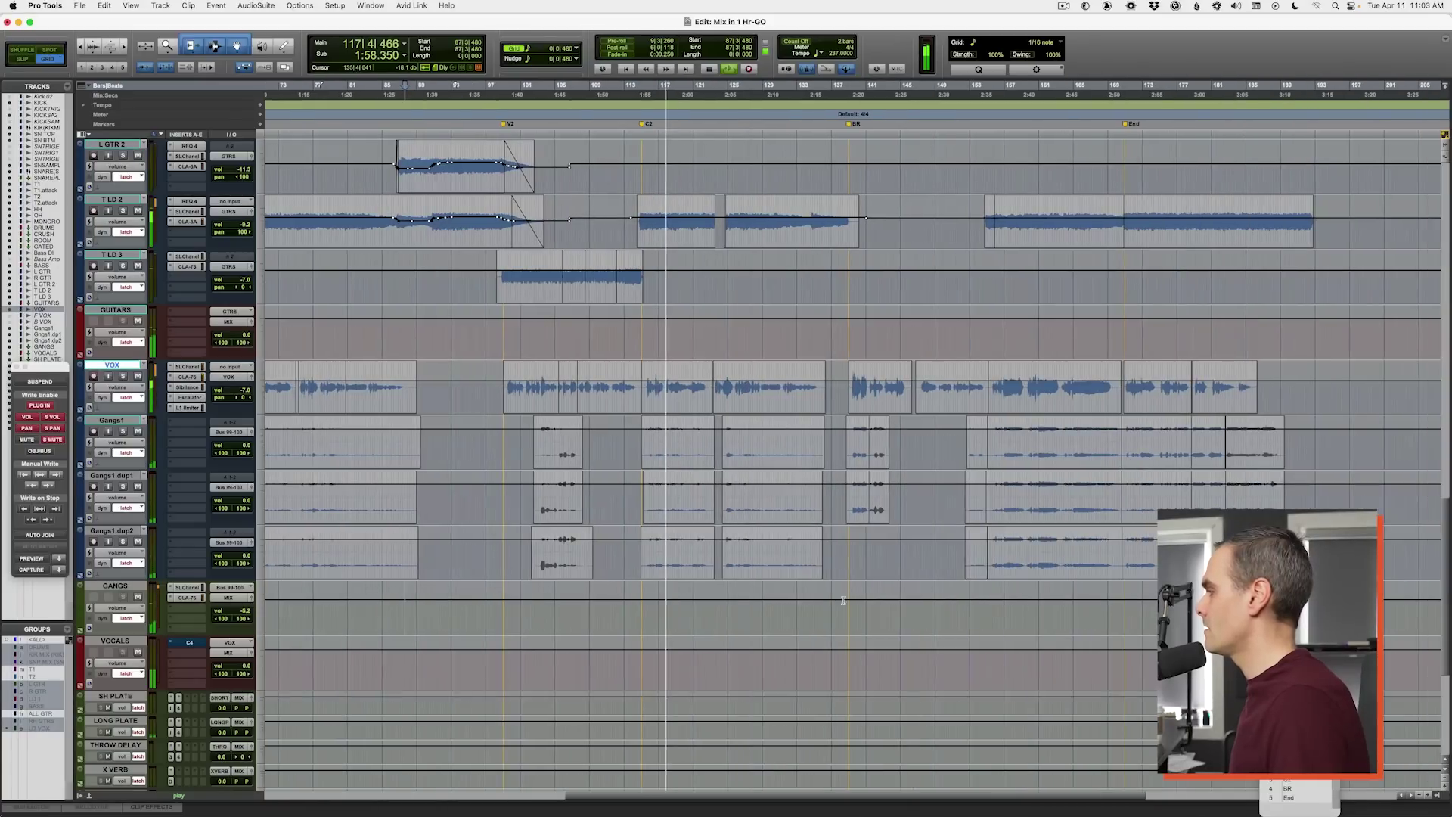
Step: Write volume automation on VOX and GANGS around the BR marker up to about bar 141, with GANGS moved directly below VOX
key(t)
key(t)
key(t)
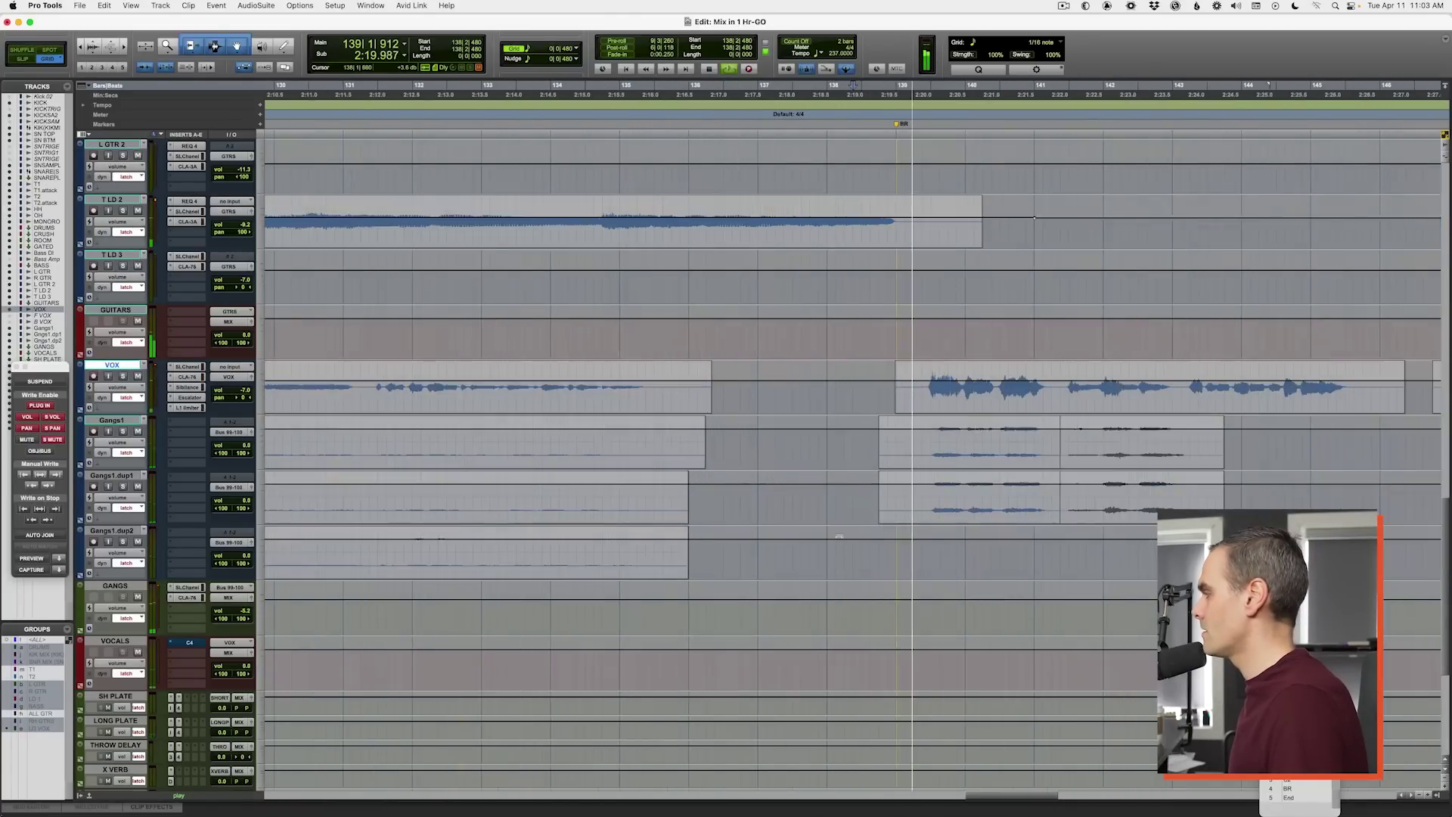
scroll(833, 539, right, 4)
click(533, 397)
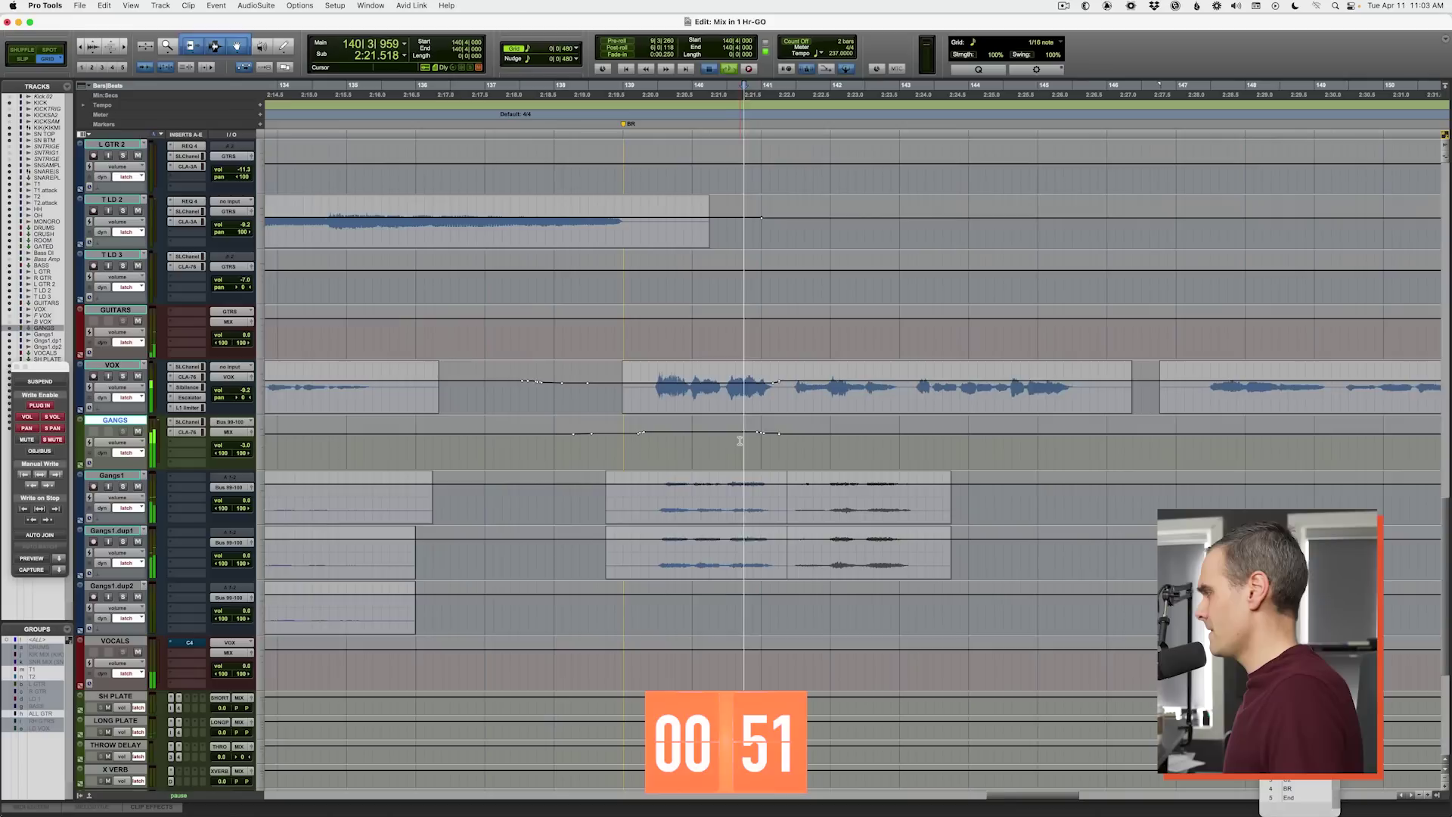
Step: Select GANGS from about bar 155 up to the End marker and raise its volume automation line during playback
scroll(740, 441, right, 5)
key(super+bracketleft)
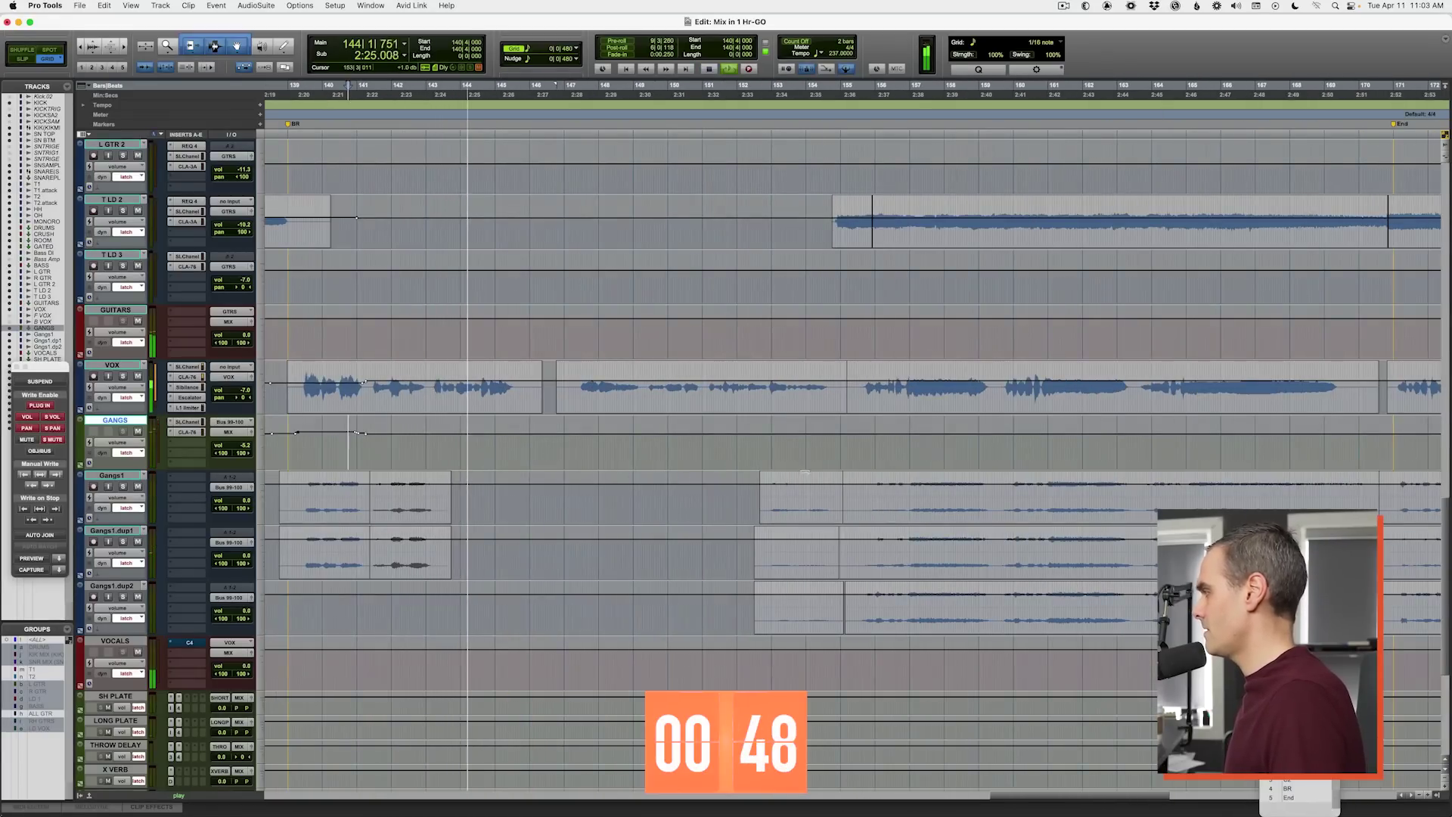
click(766, 459)
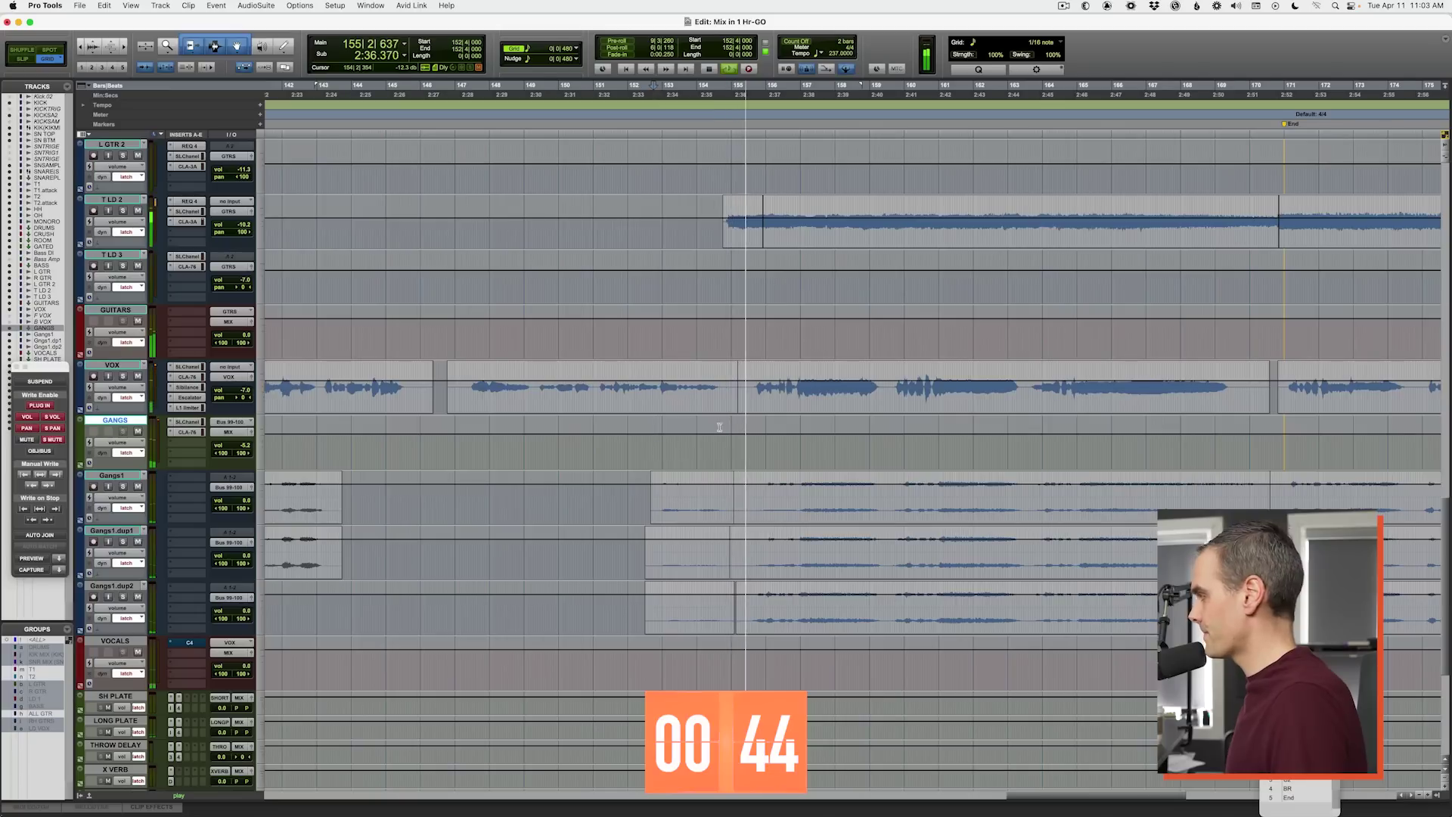
scroll(710, 440, right, 5)
scroll(597, 432, right, 3)
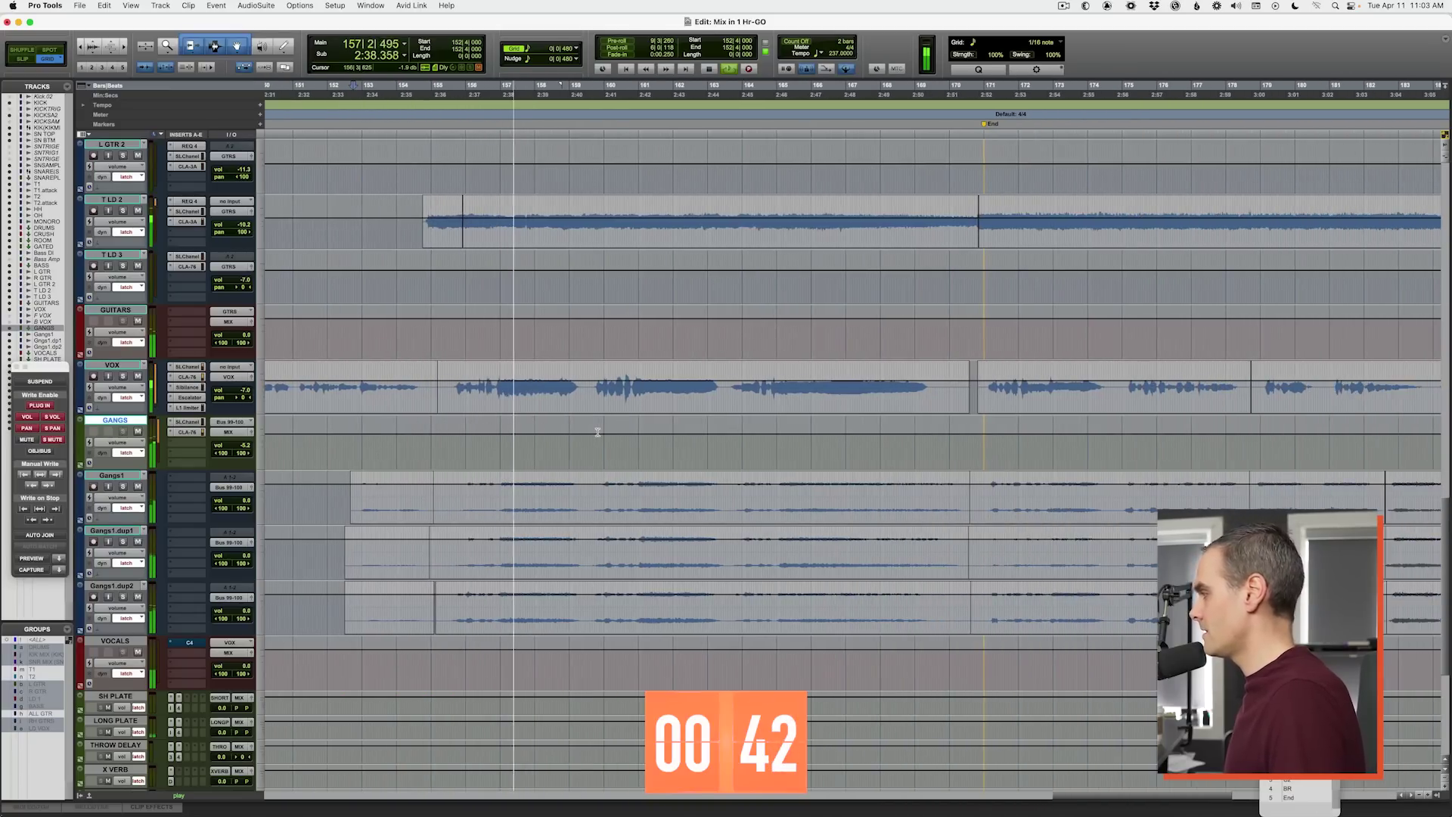
drag(453, 446, 975, 435)
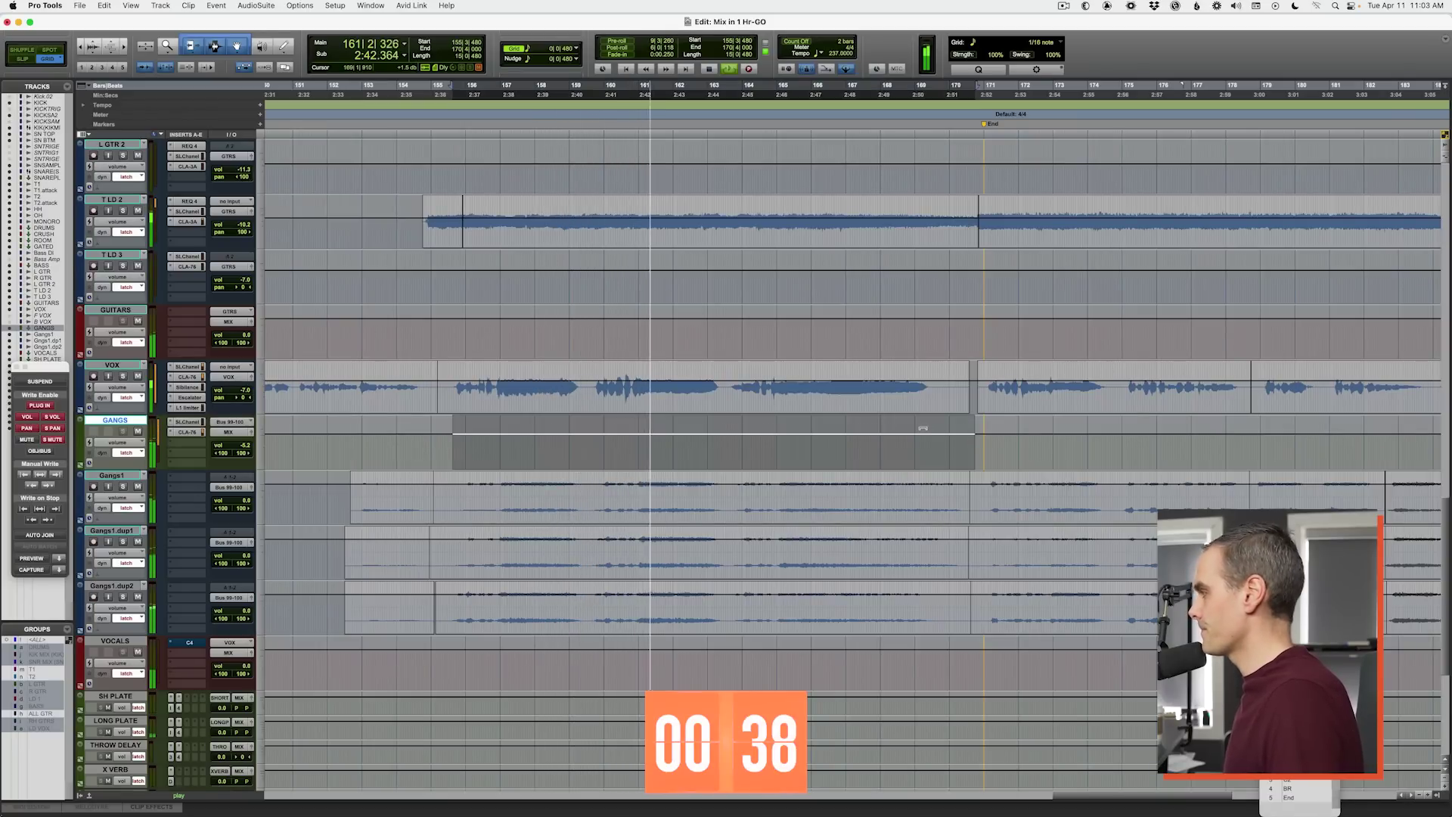
scroll(900, 424, right, 2)
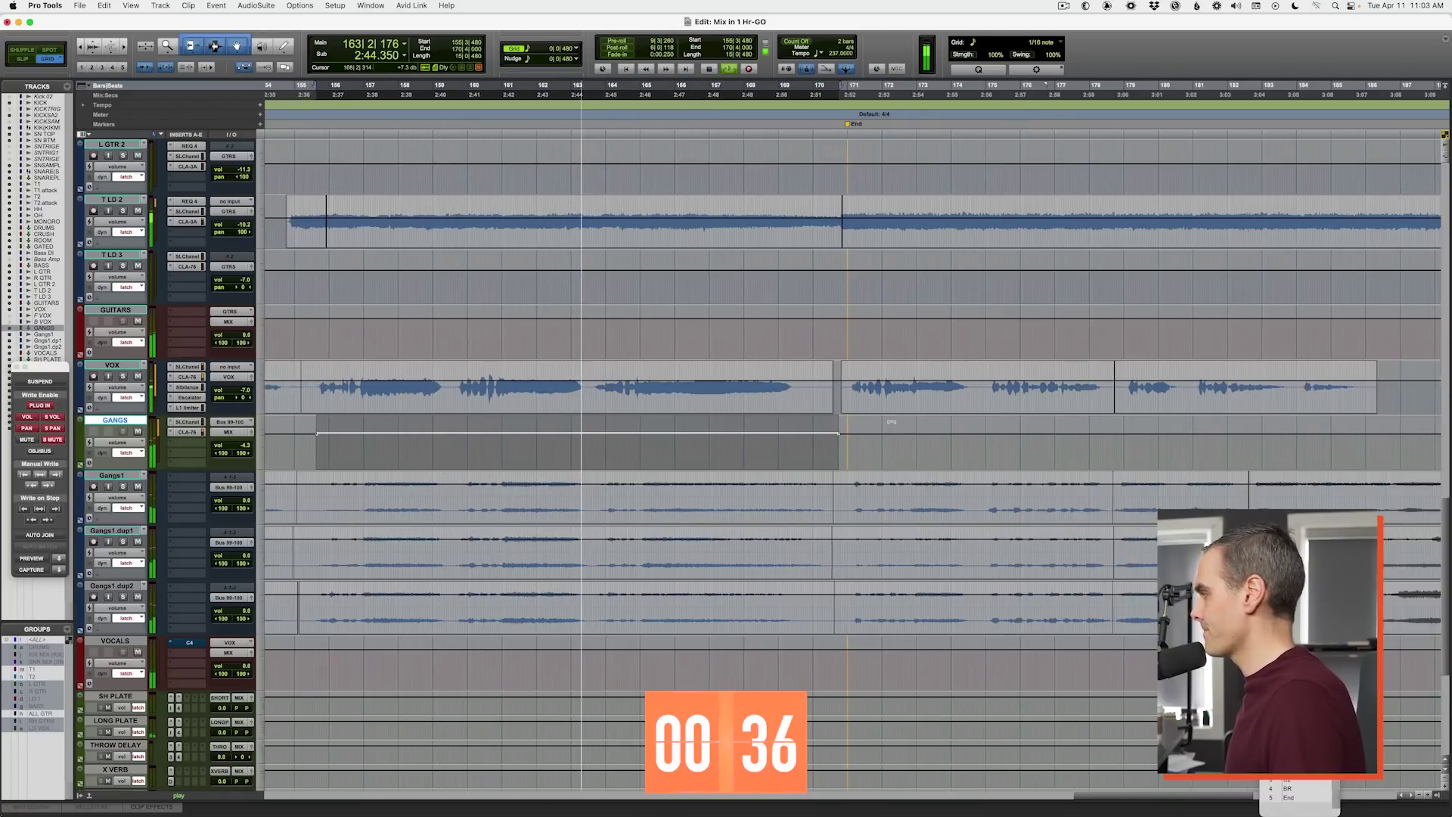
Step: Select GANGS from about bar 170 to bar 188, raise its volume automation line and resume playback from bar 182
scroll(891, 421, right, 2)
click(727, 441)
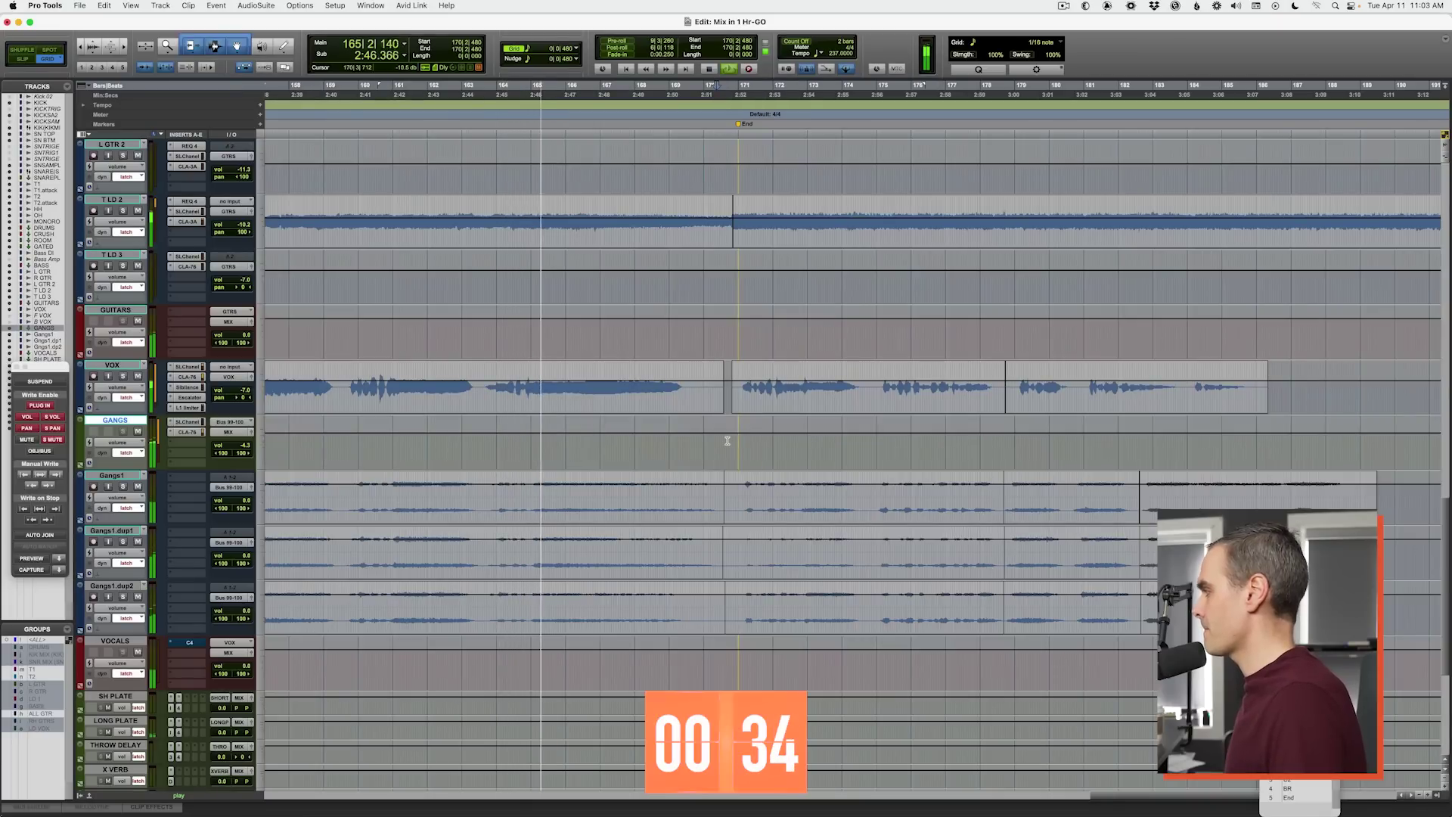
scroll(728, 441, right, 6)
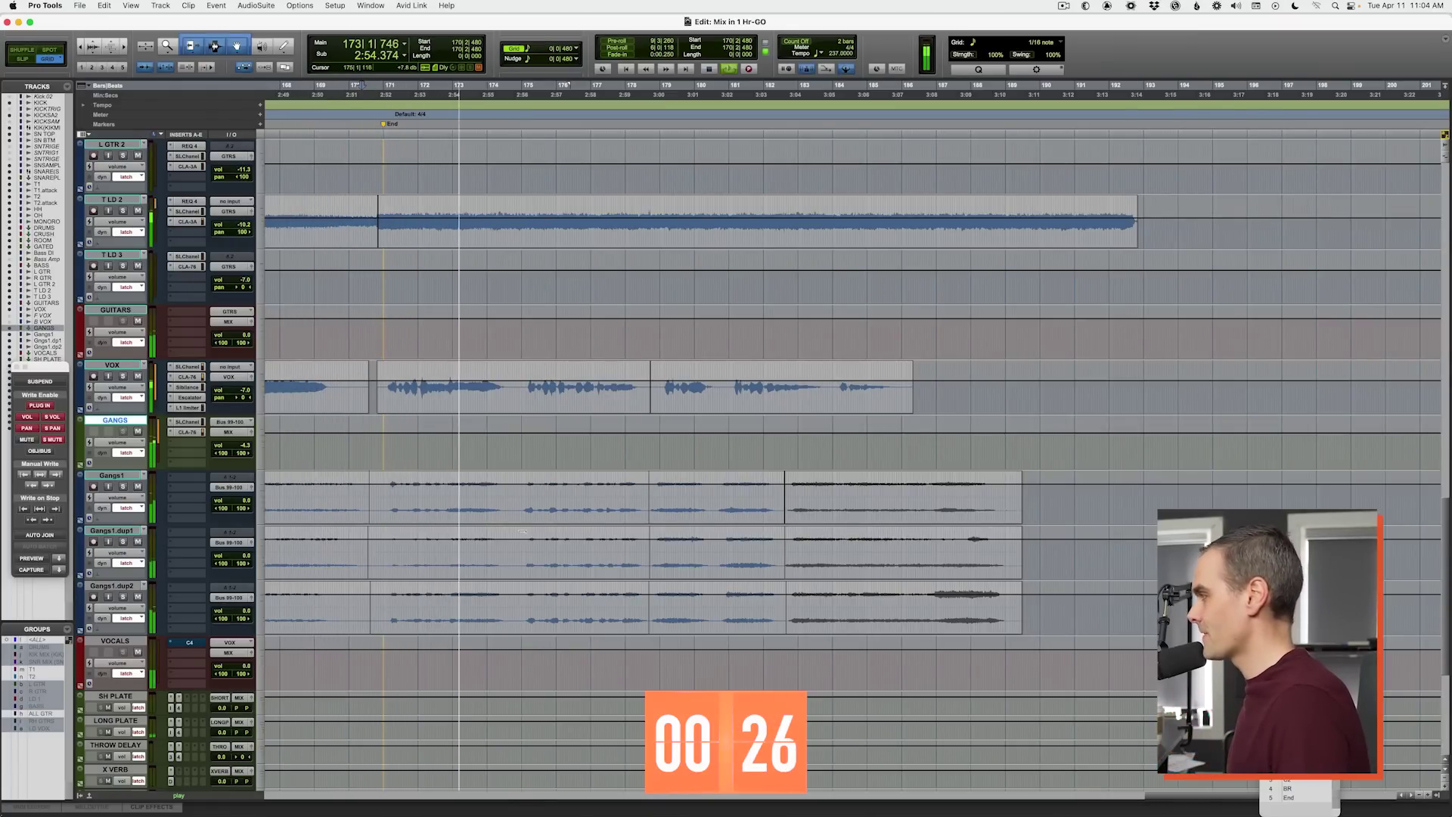
drag(376, 446, 381, 446)
shift+click(962, 446)
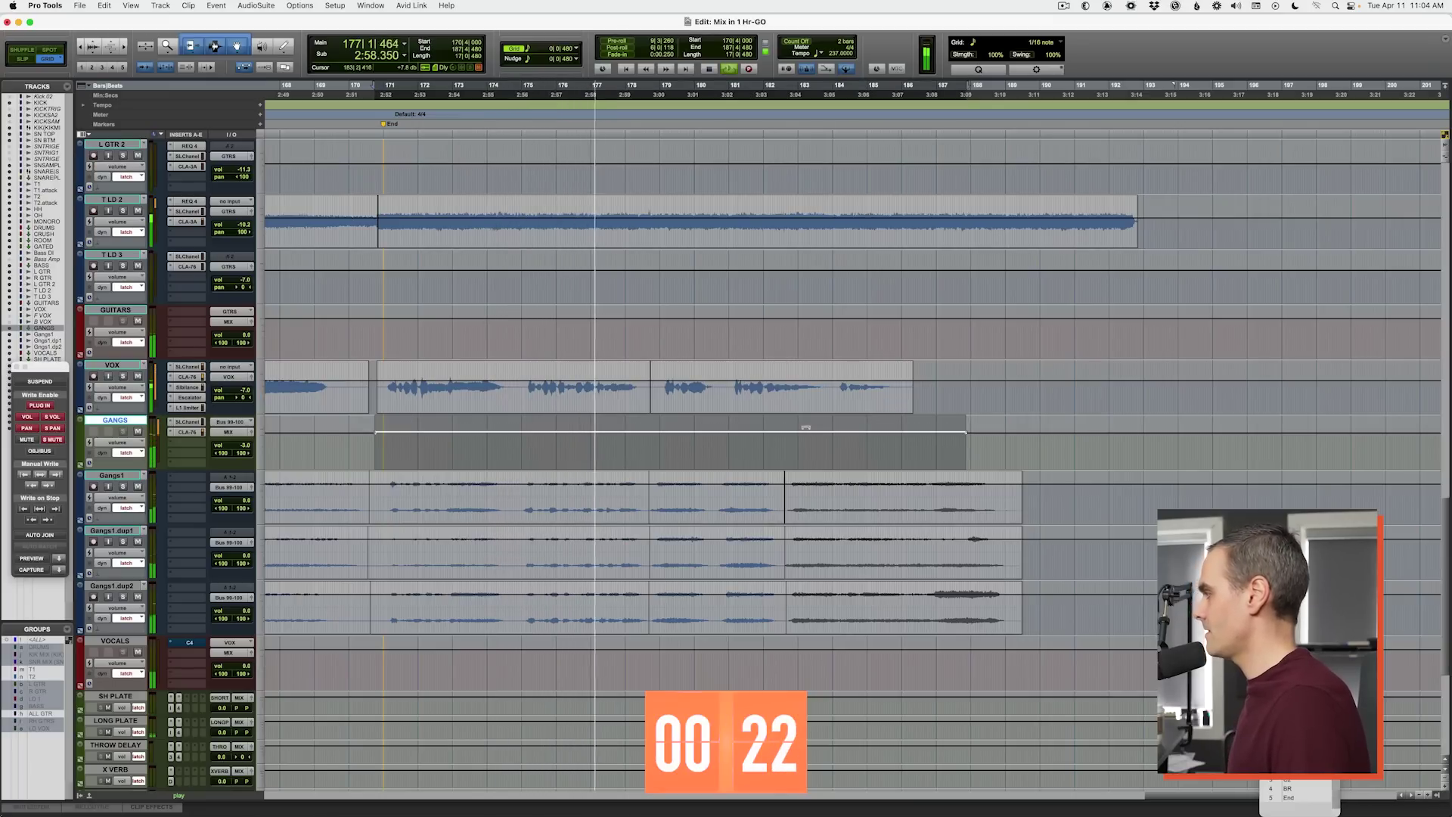
click(776, 454)
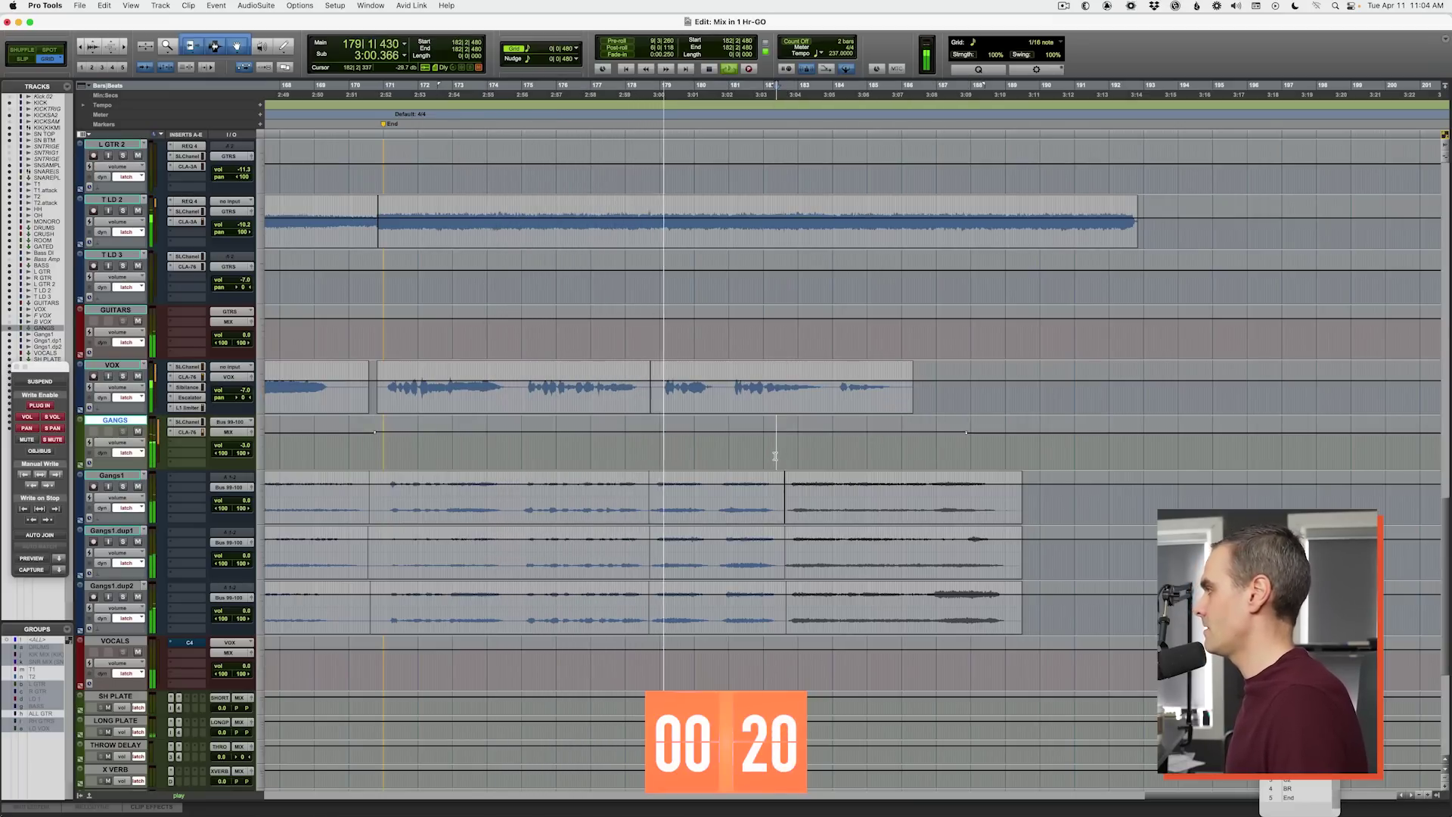
Step: Raise the FG Level gain slightly in the Slate Digital plug-in on Master 1, close it and return to the Edit window
key(super+equal)
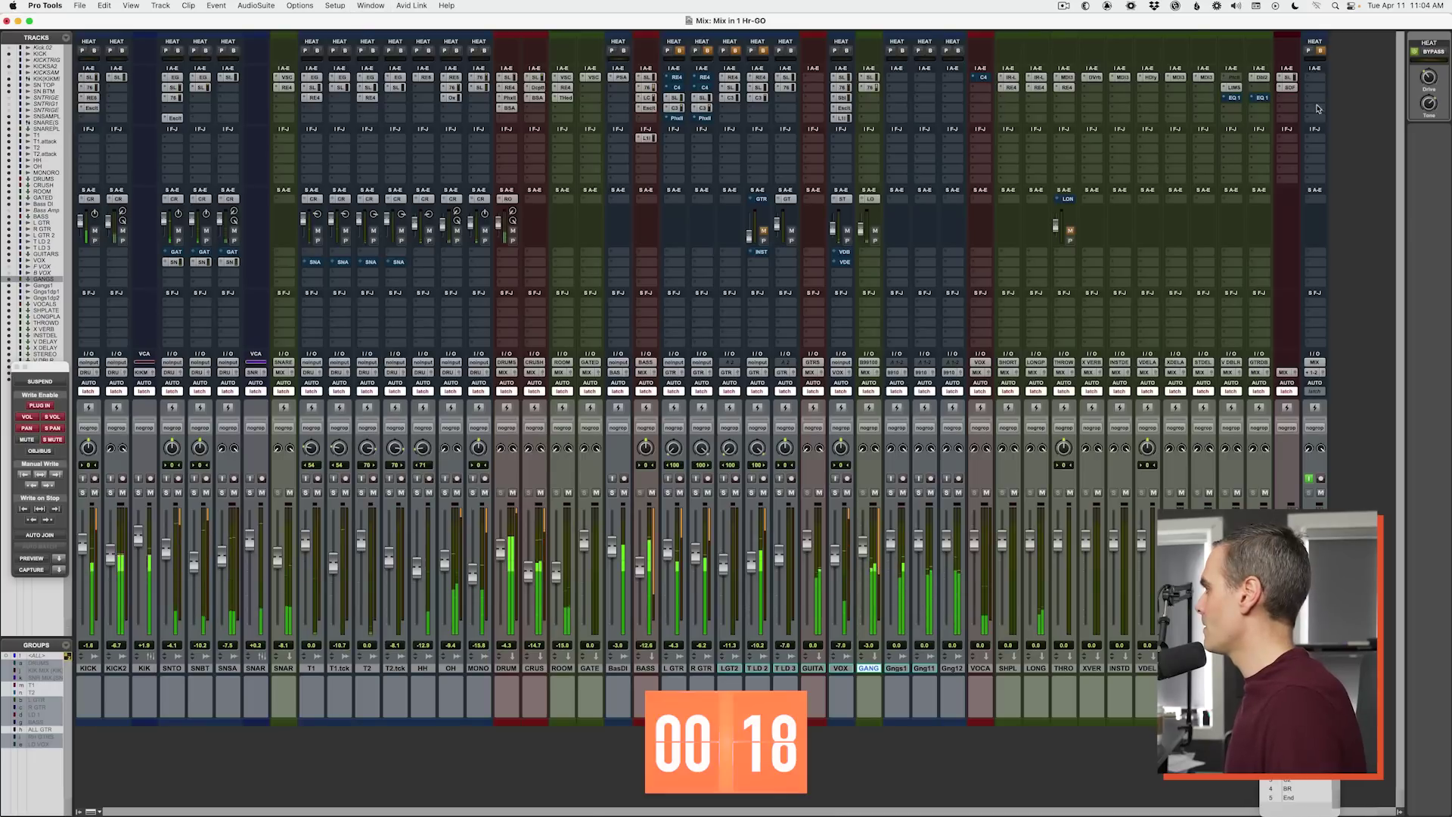
drag(1005, 329, 1006, 318)
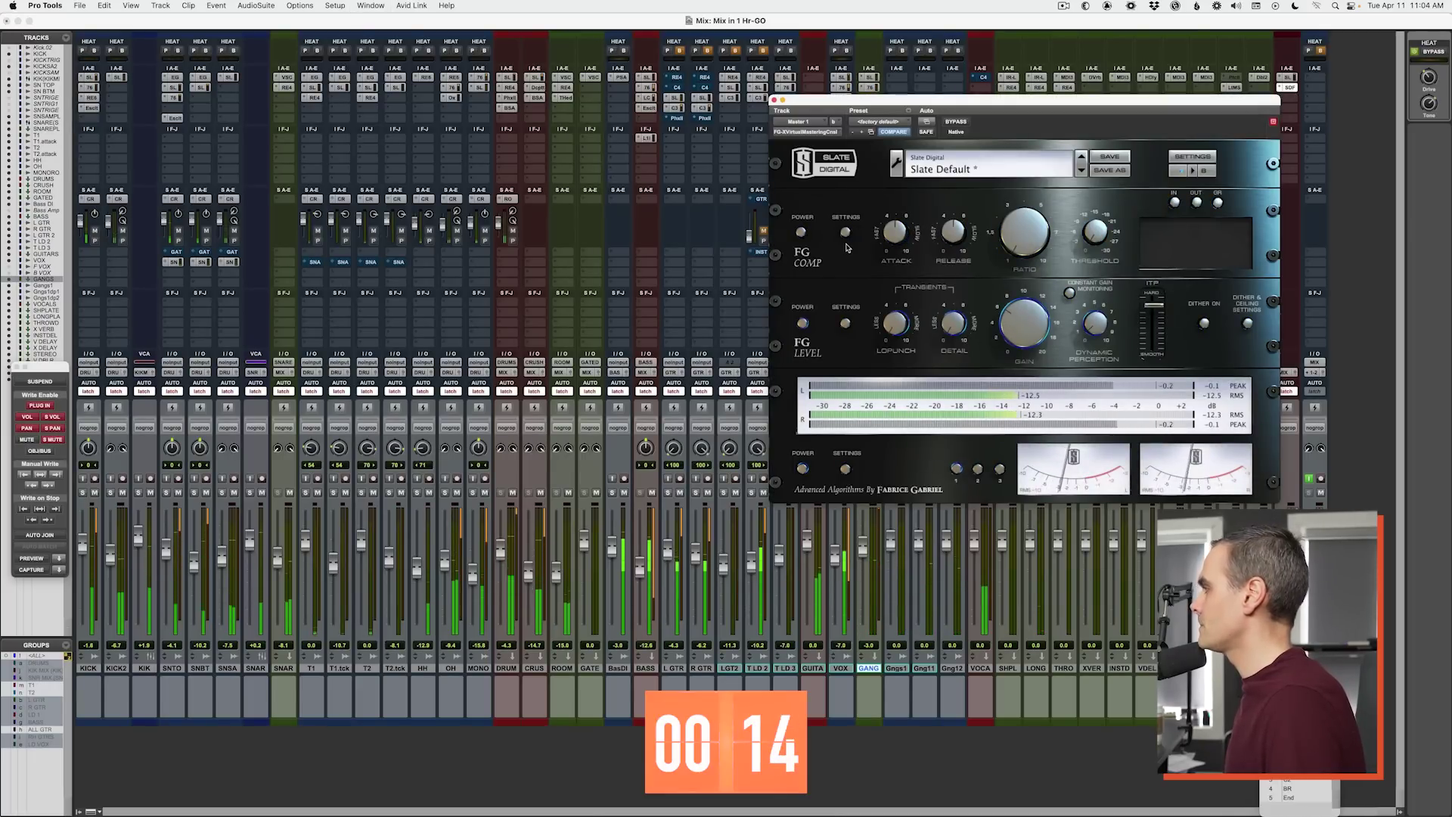
key(super+w)
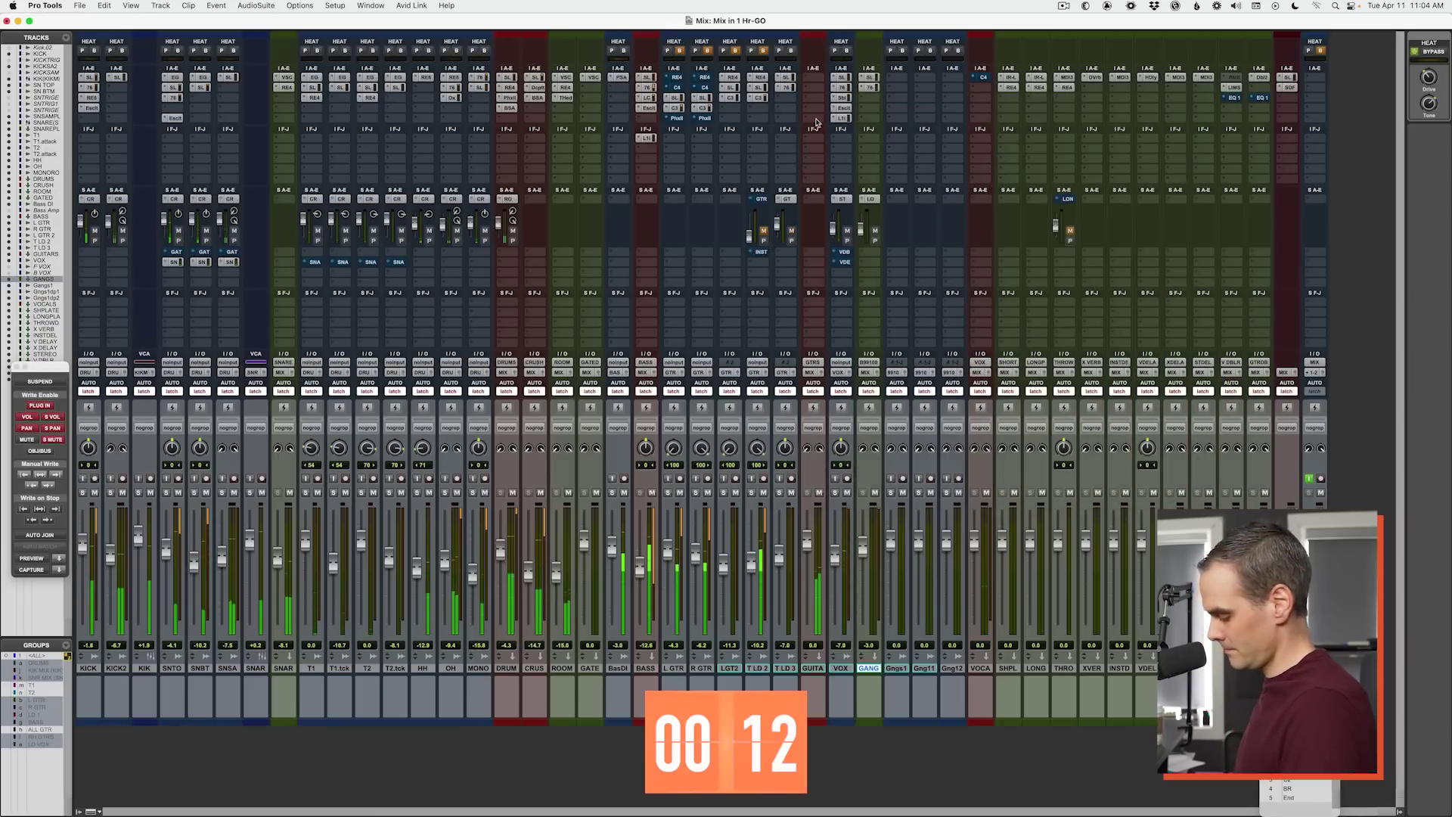
key(super+equal)
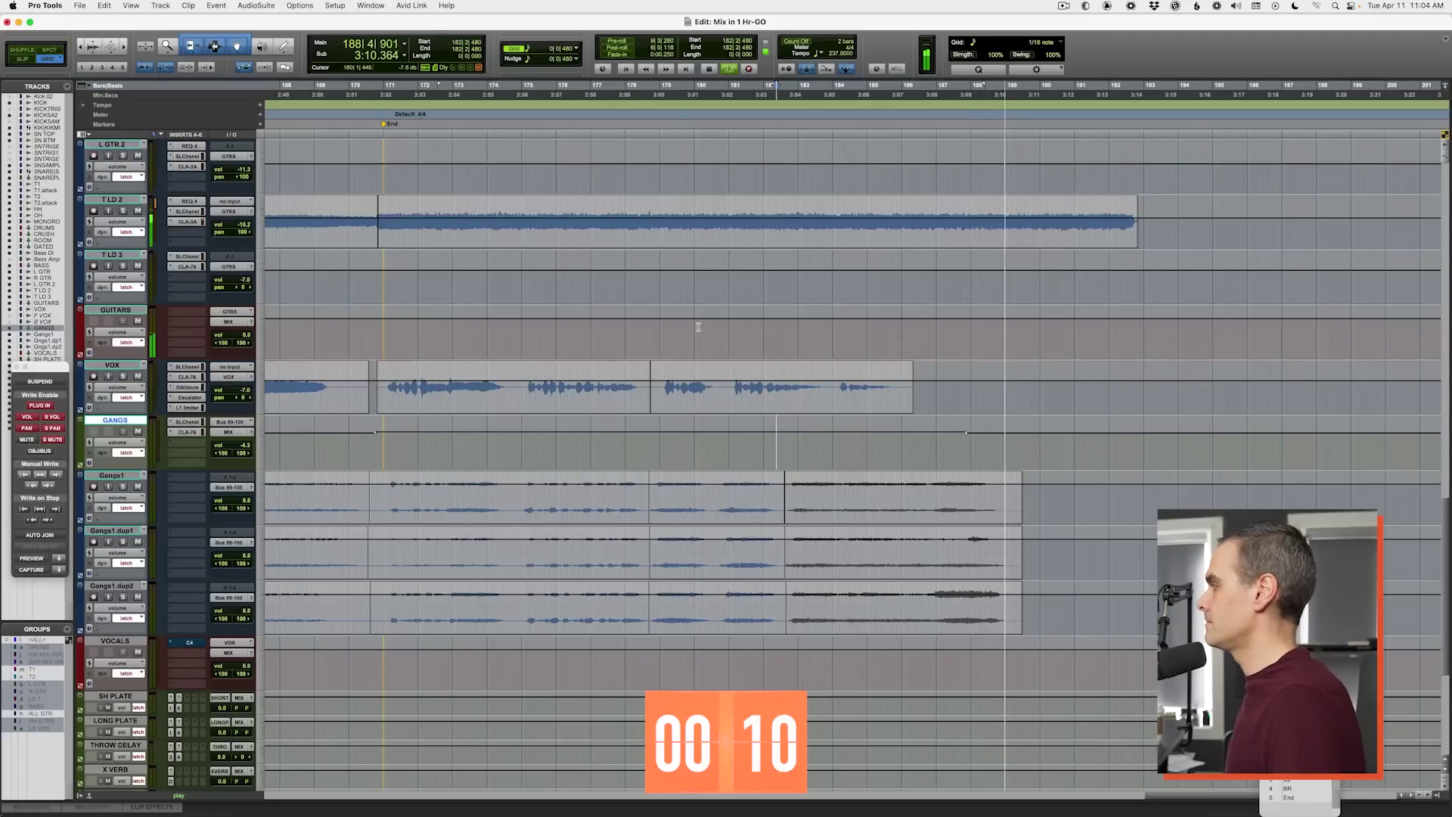
Step: Stop playback, raise the SNARE volume automation slightly over the final hits from bar 192 to just past 193, and audition it from bar 191
key(r)
key(r)
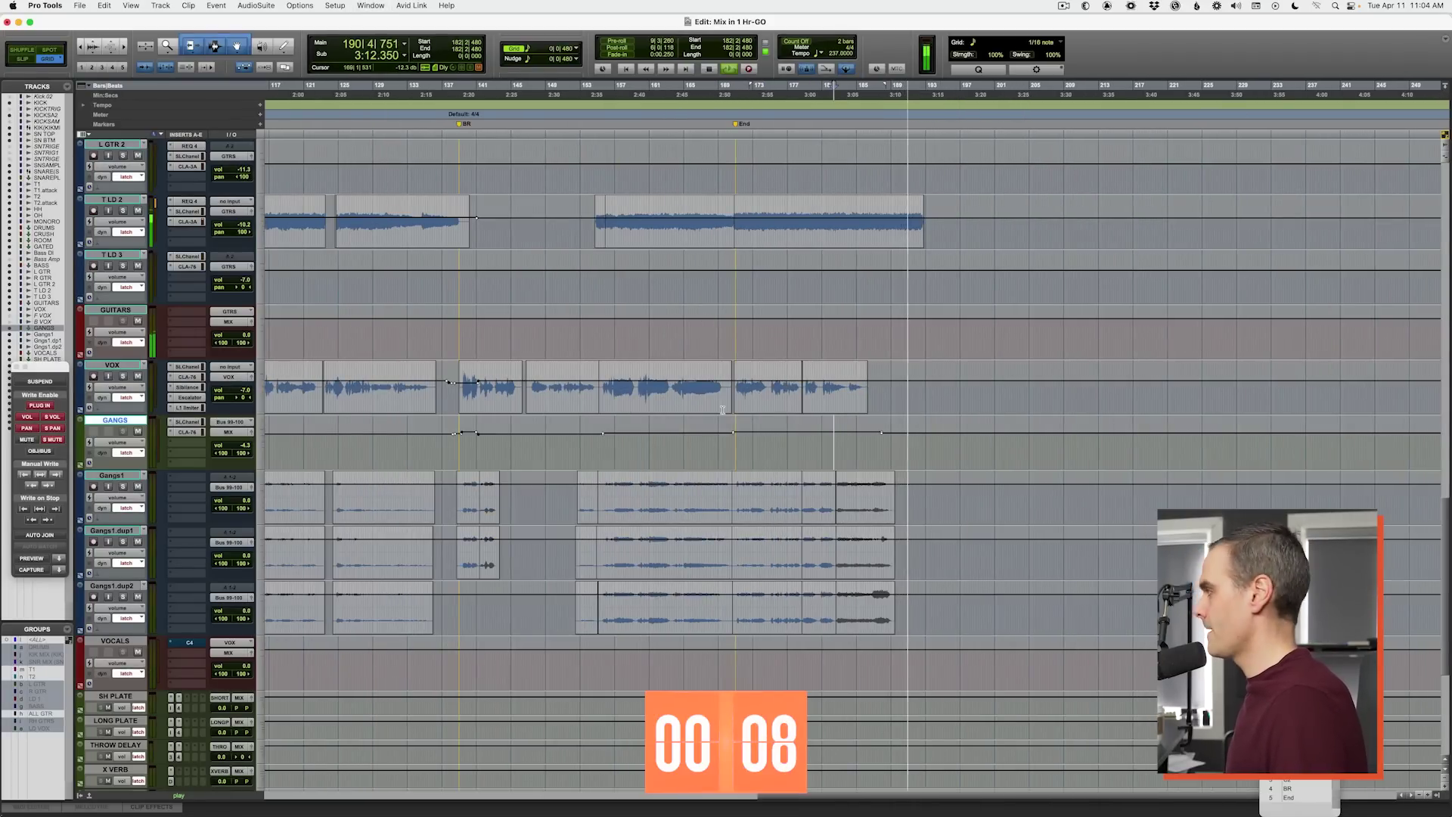
key(r)
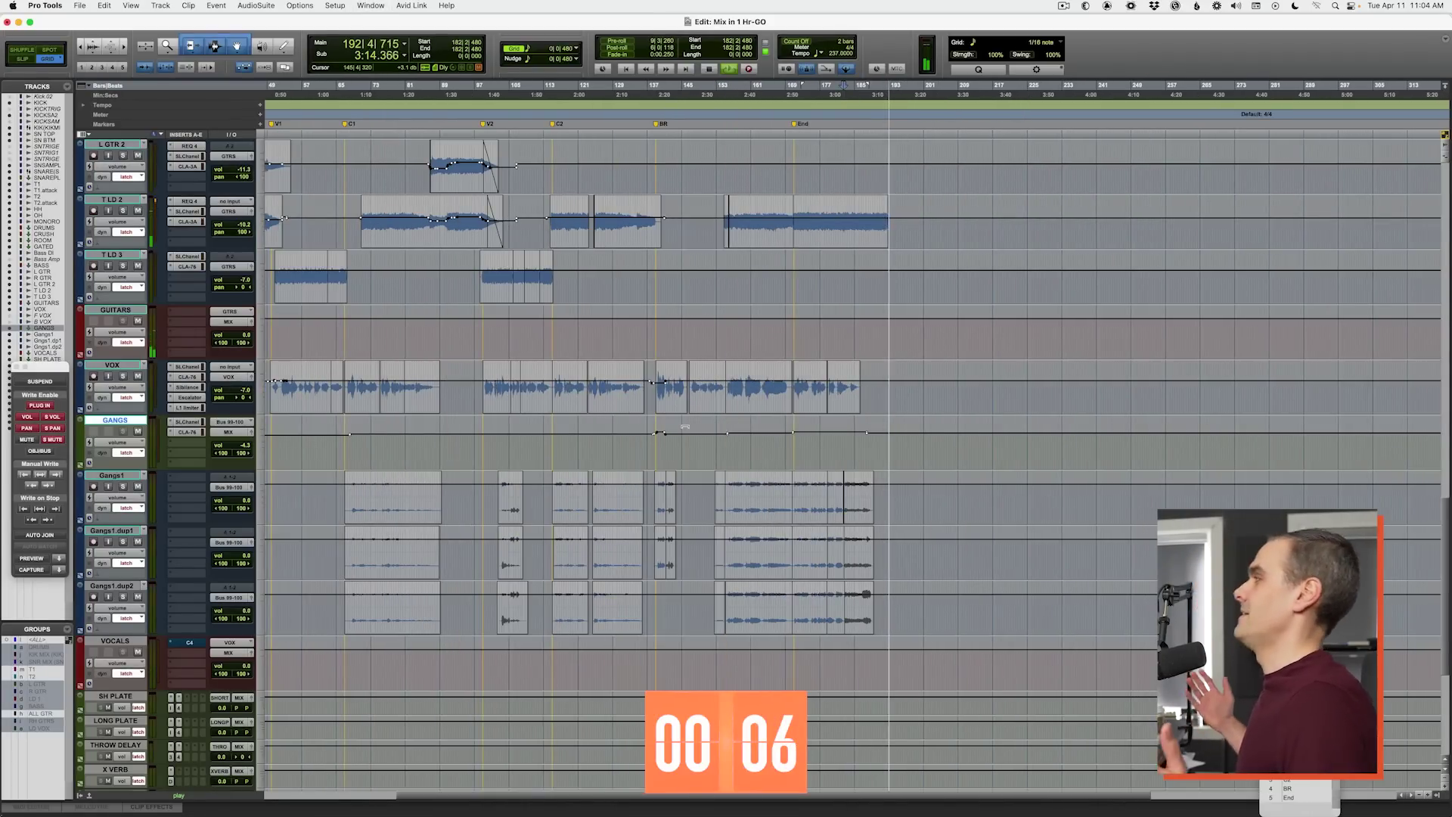
key(space)
scroll(896, 279, up, 8)
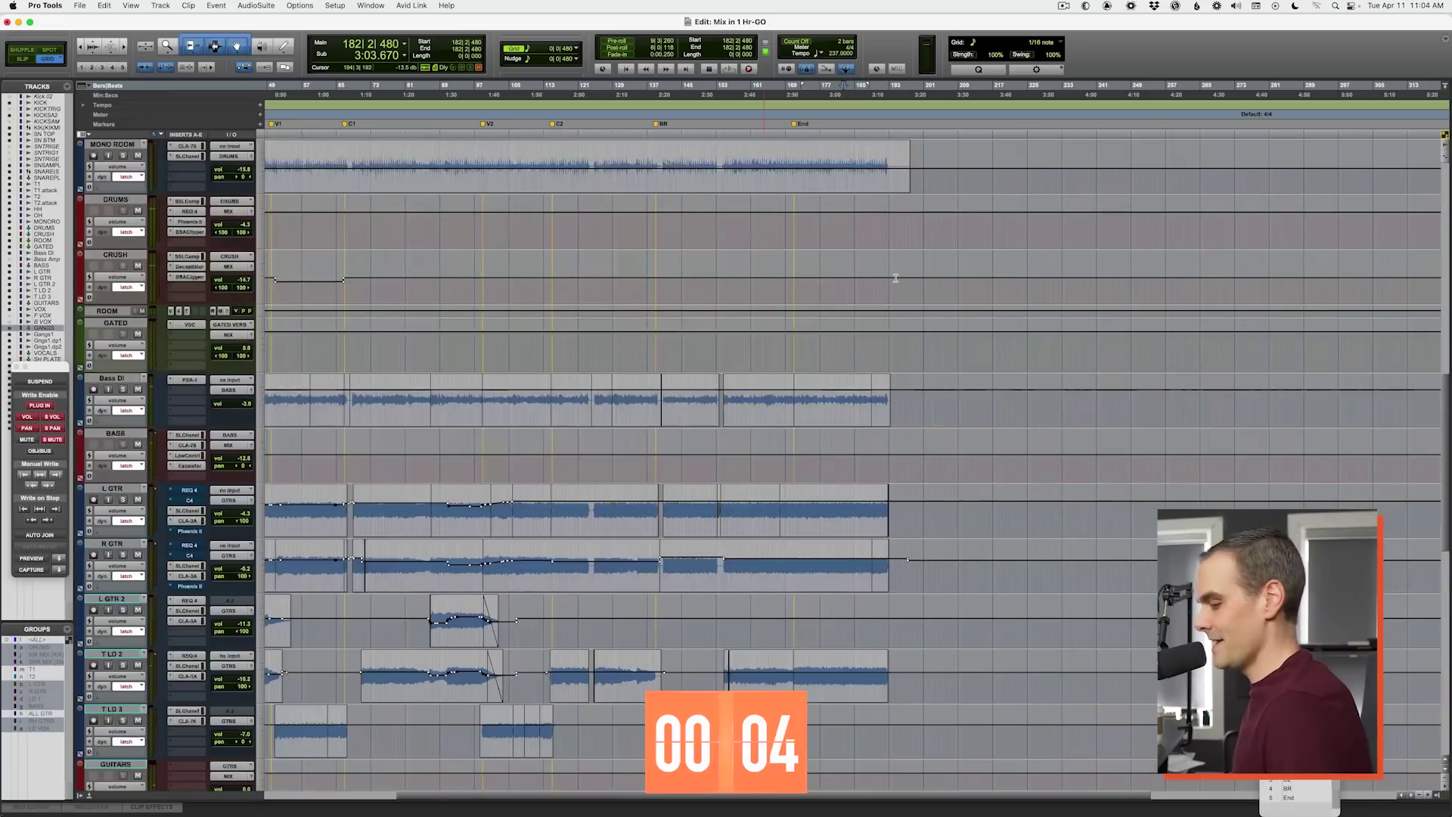
scroll(895, 275, up, 10)
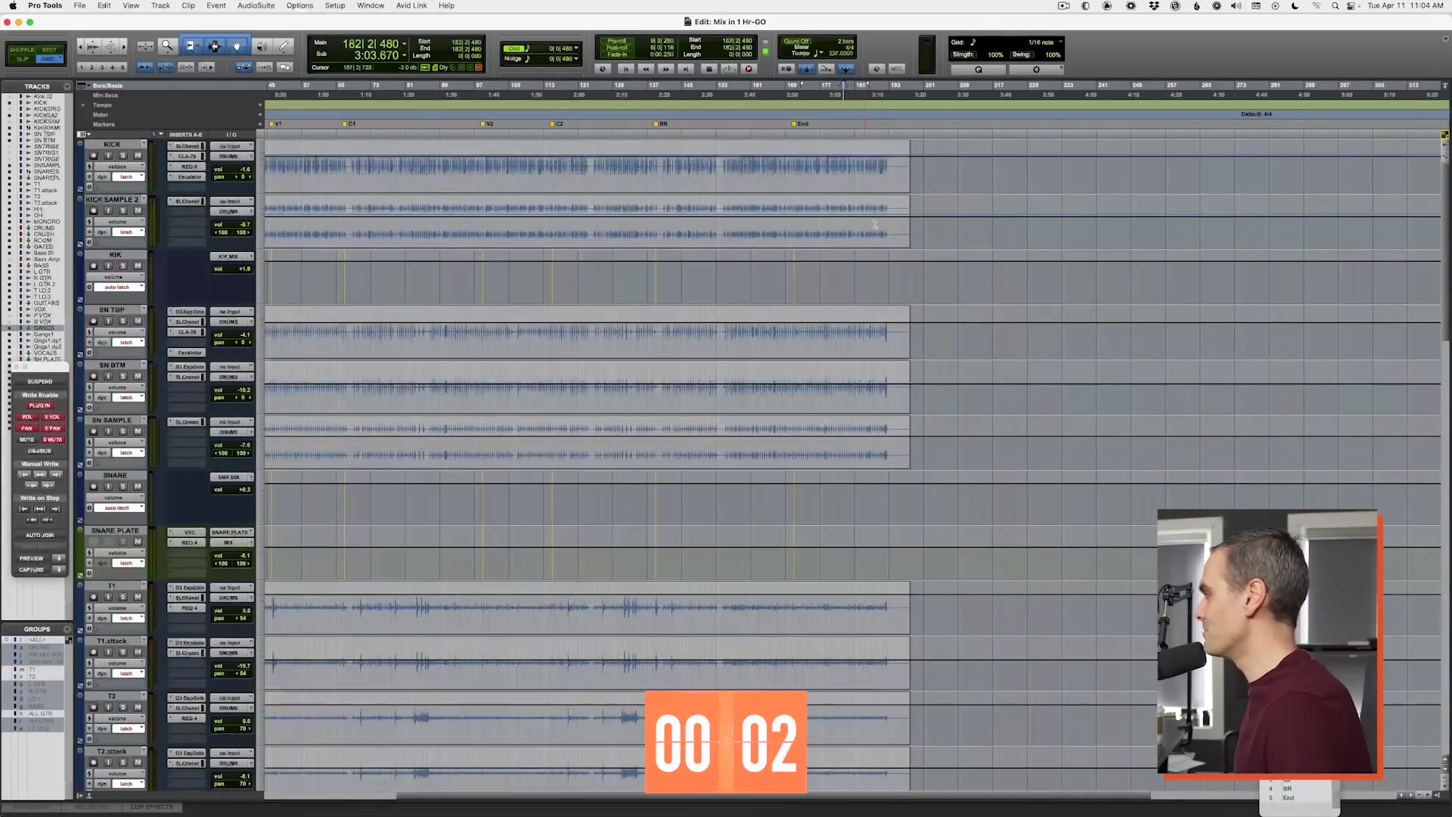
click(883, 225)
key(t)
key(t)
key(t)
key(t)
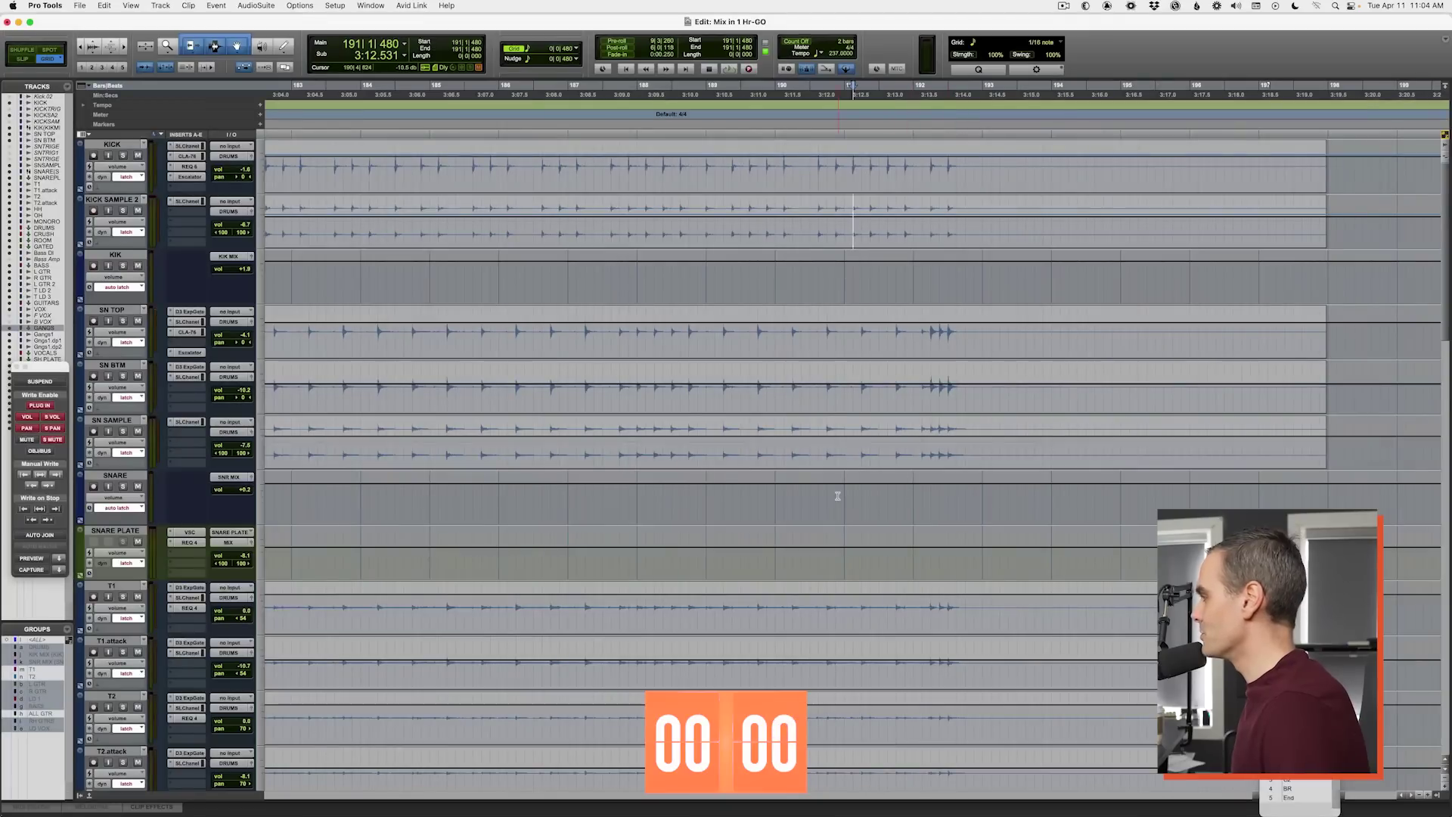
drag(918, 497, 1009, 497)
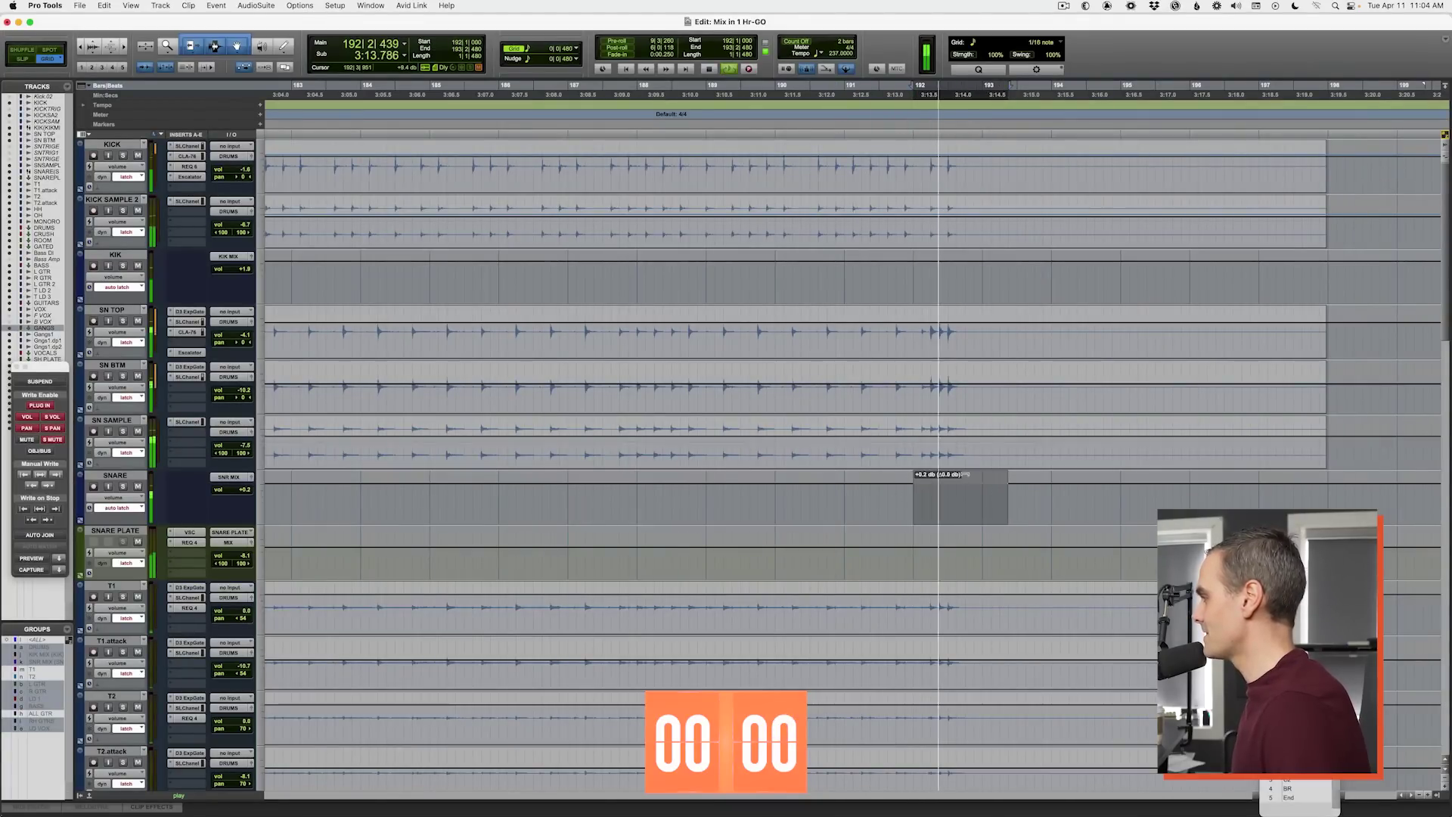
click(850, 499)
key(space)
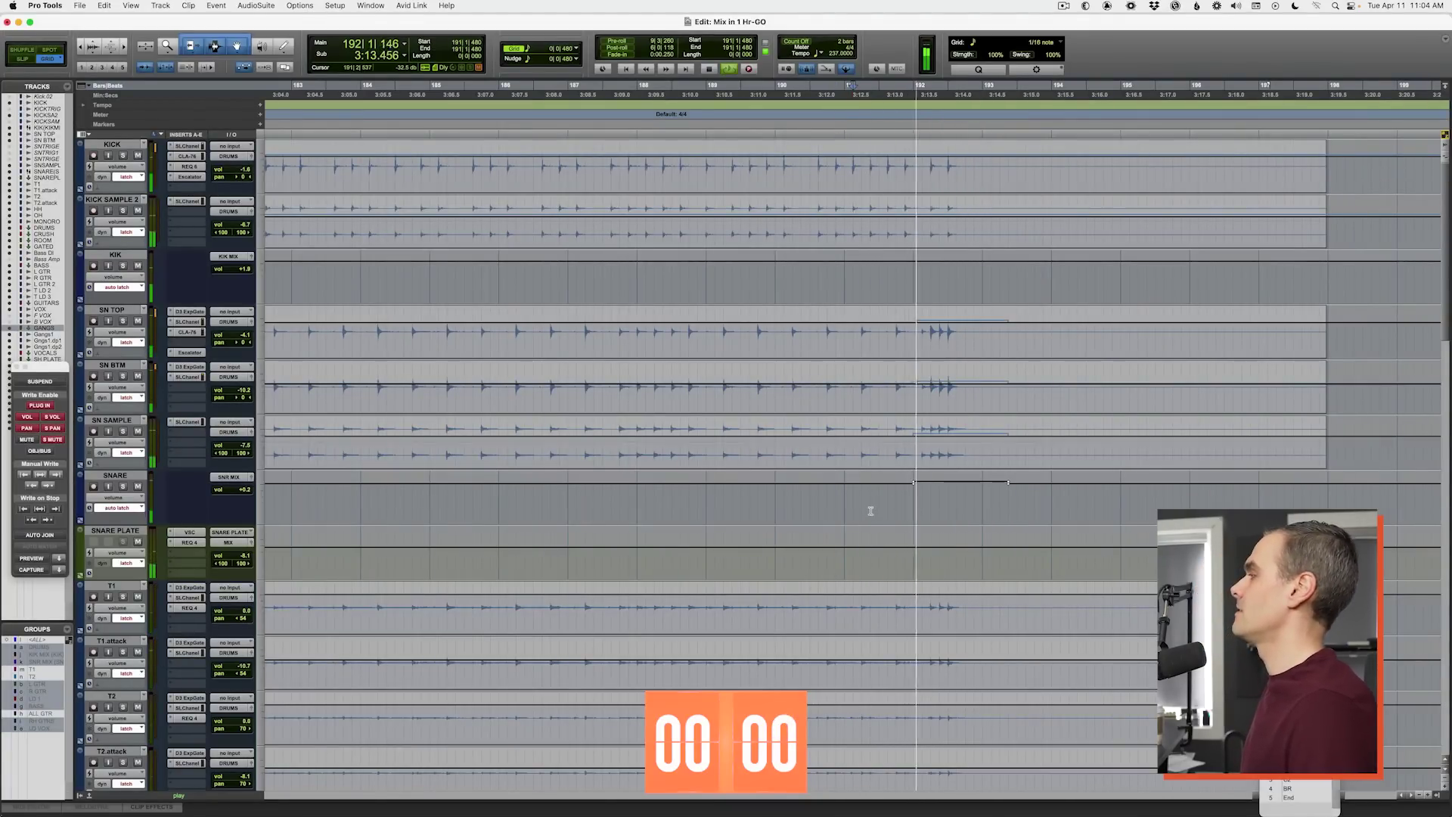
key(space)
key(super+bracketleft)
key(super+bracketleft)
key(super+bracketleft)
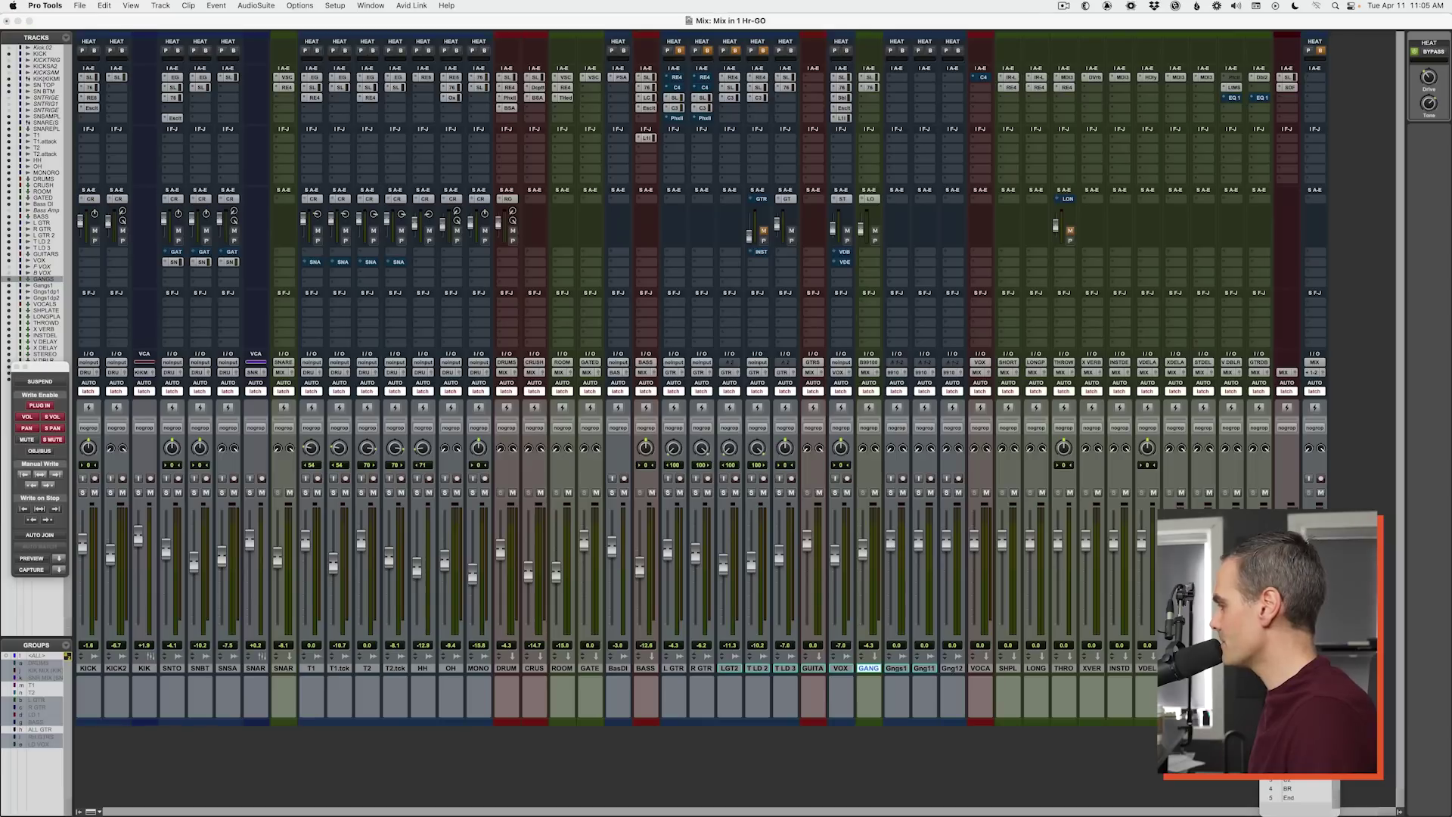
Step: Play the session in the Mix window, set the original mix track's automation mode to off and turn on its input monitoring
key(space)
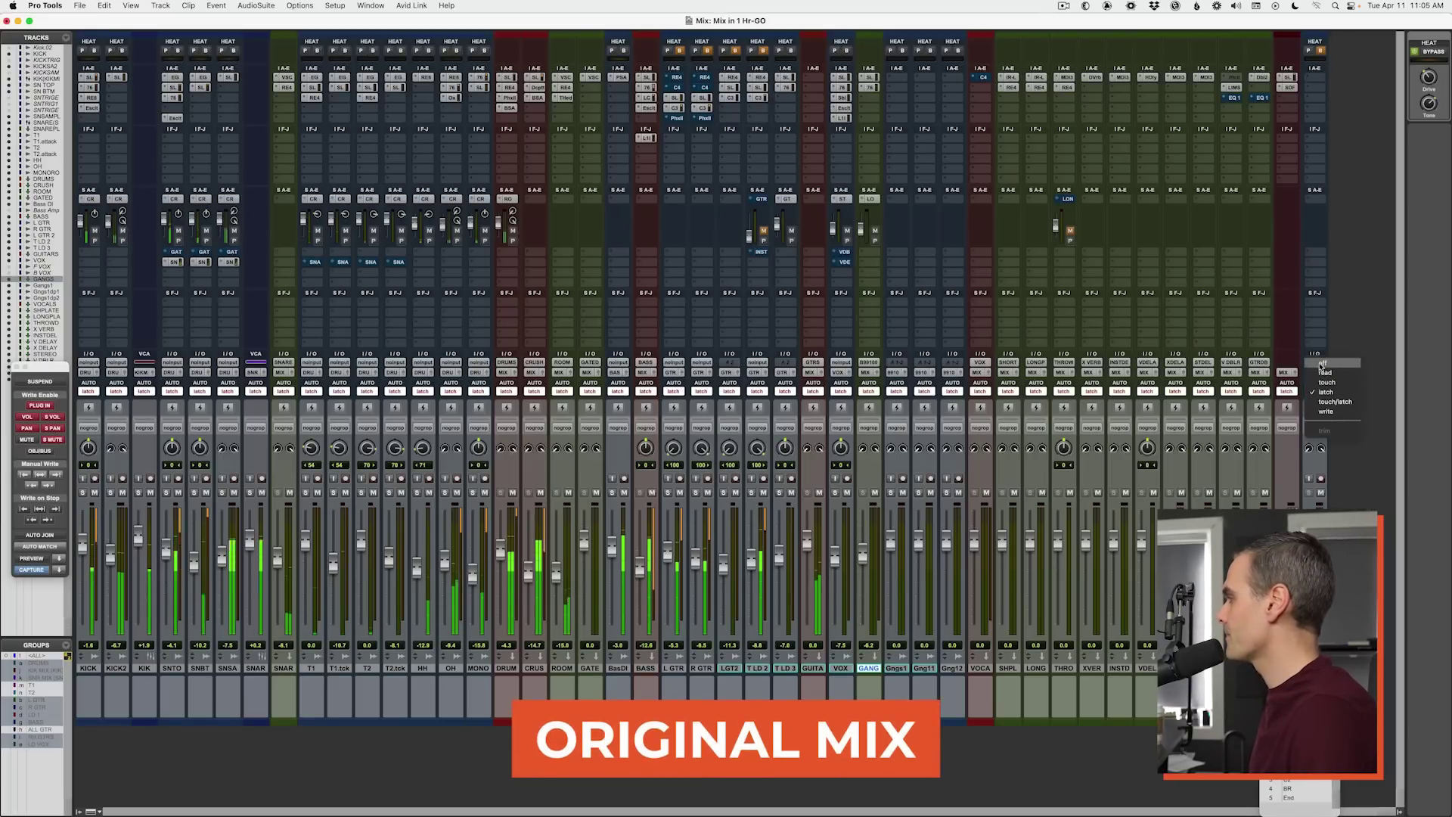
click(1323, 365)
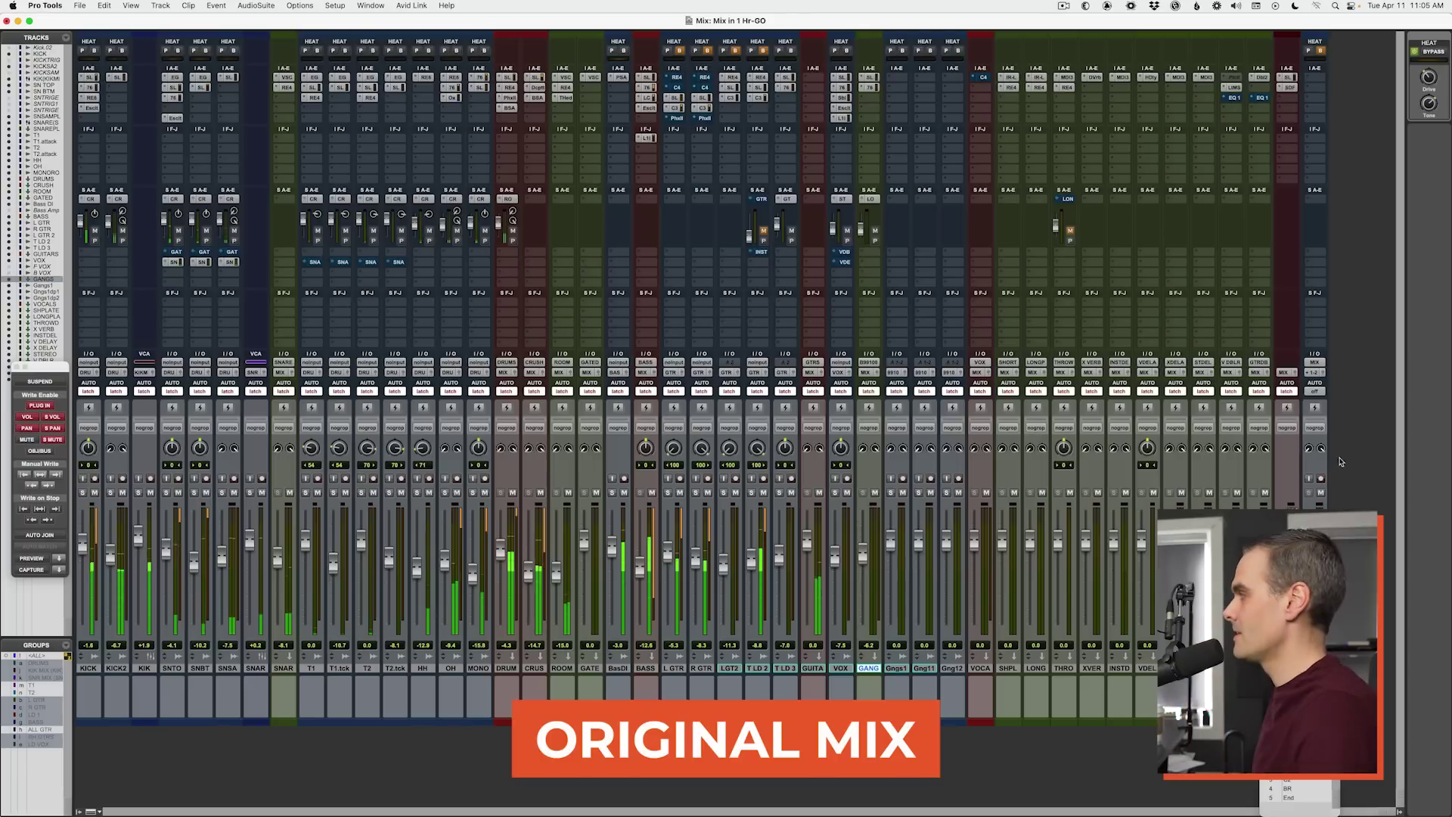
click(1310, 478)
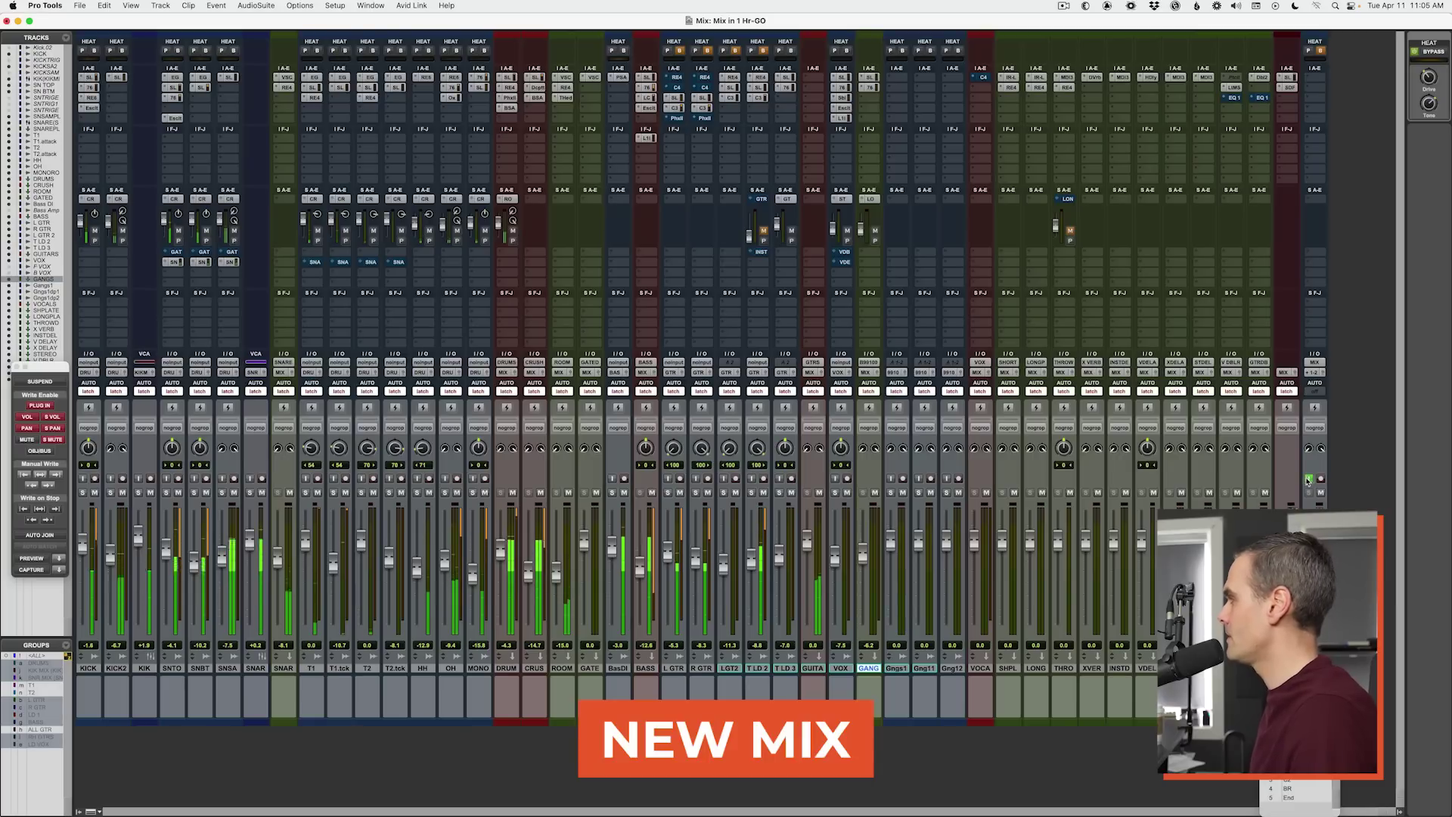
Step: Open the Slate Digital plug-in on Master 1, adjust the FG Level gain slightly and restart playback
click(1288, 86)
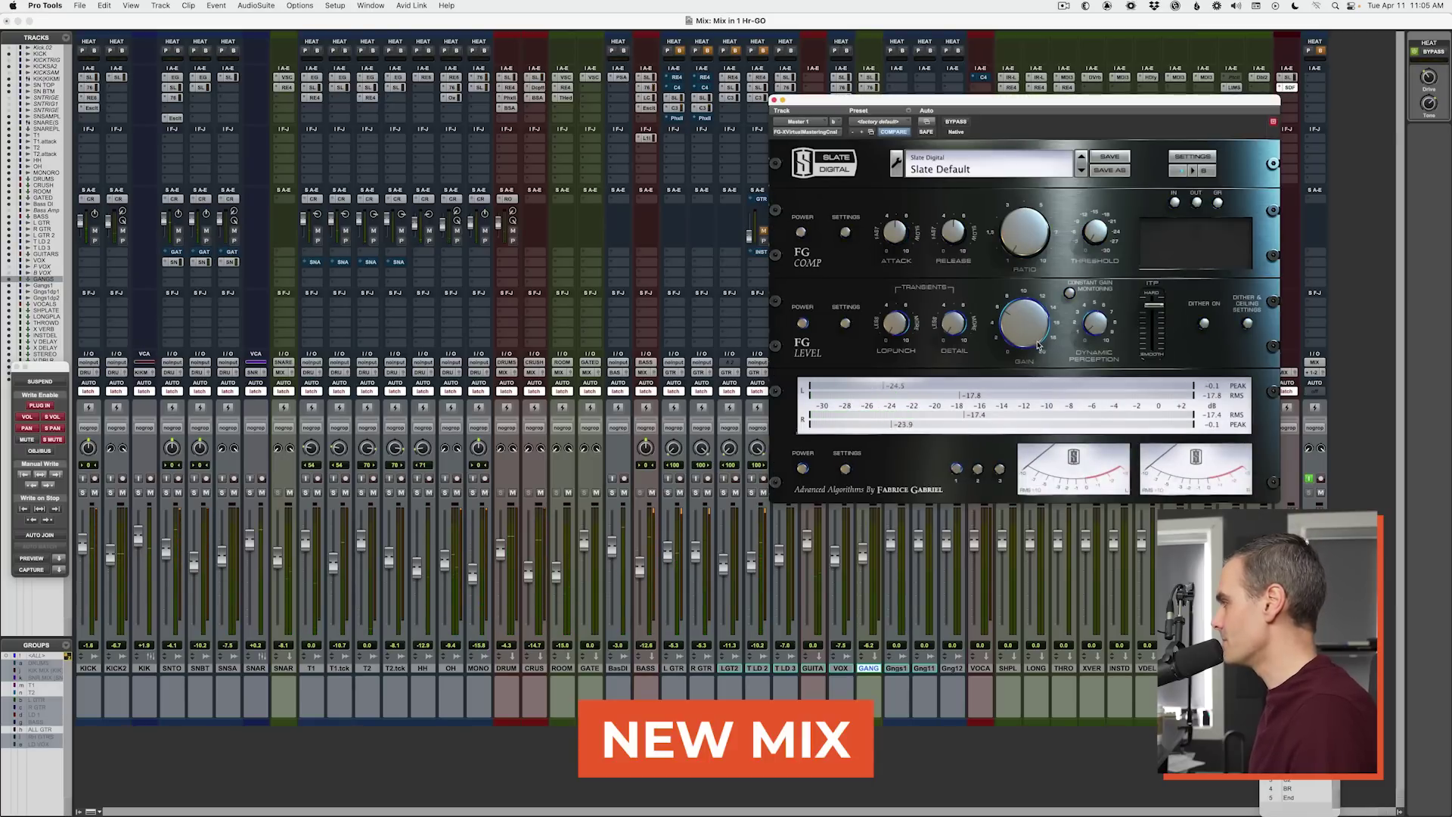
key(space)
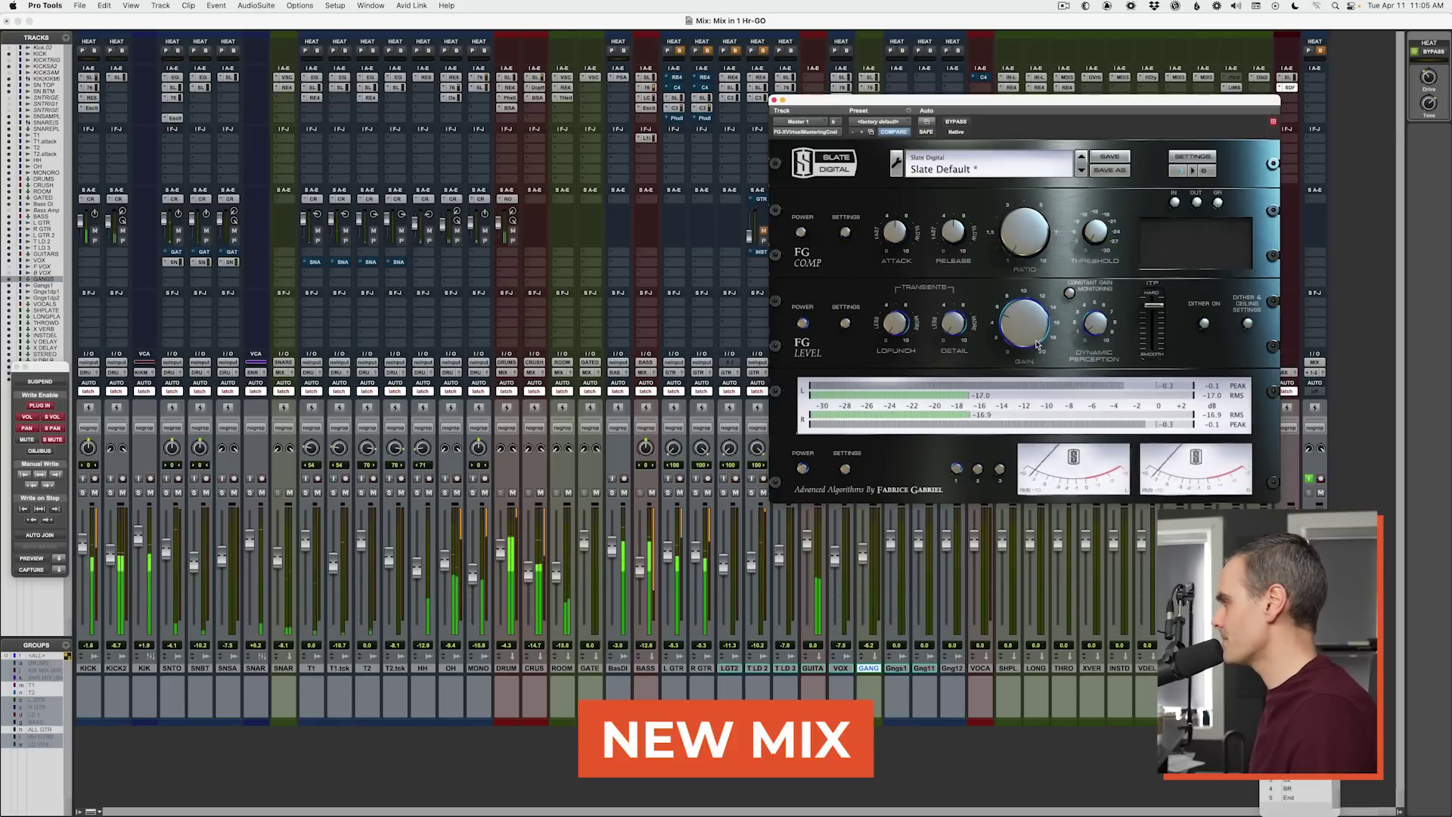
Step: Compare the original and new mixes during playback by repeatedly toggling input monitoring on the original mix track, ending on the new mix
click(1311, 481)
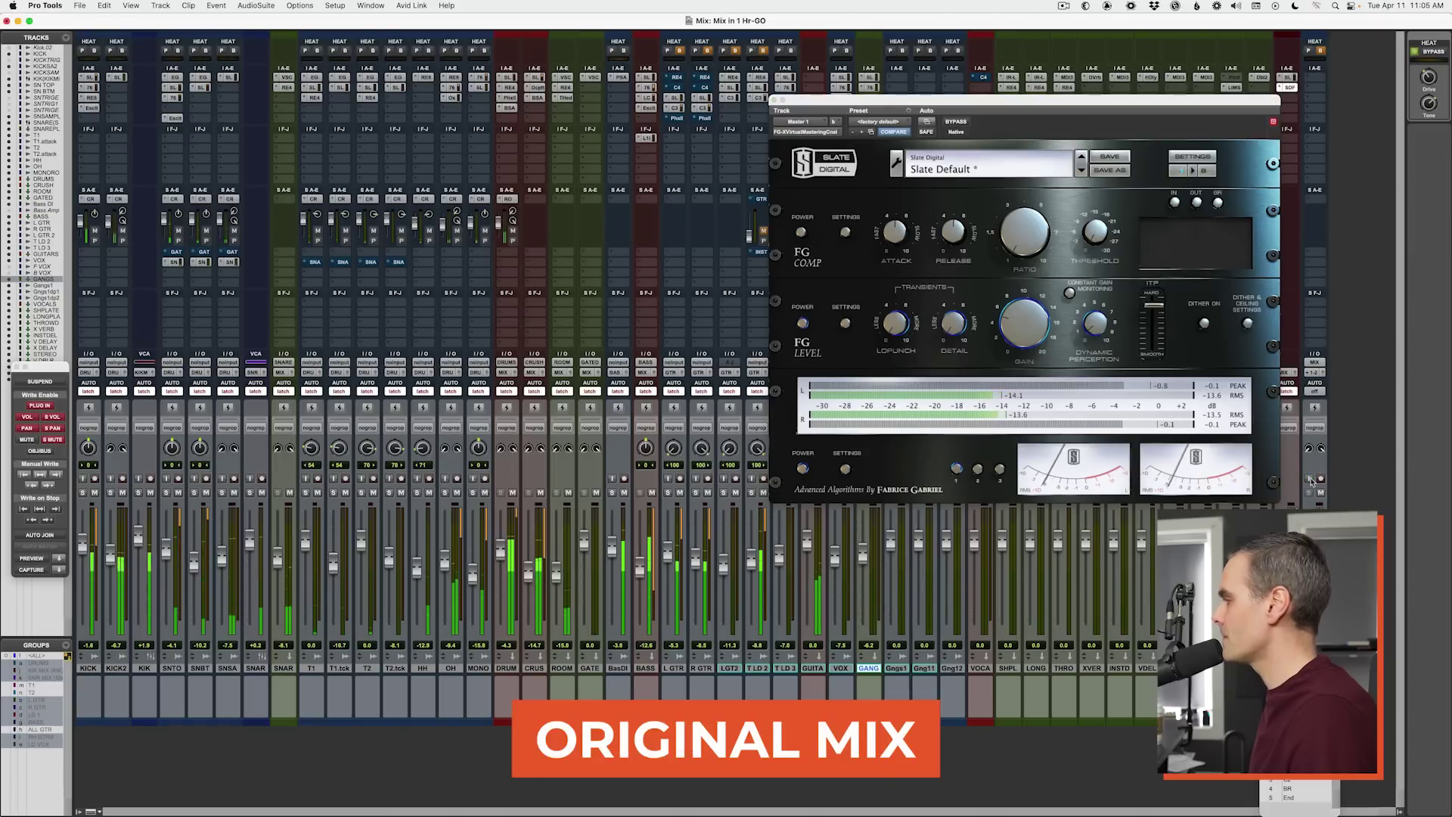
click(1311, 481)
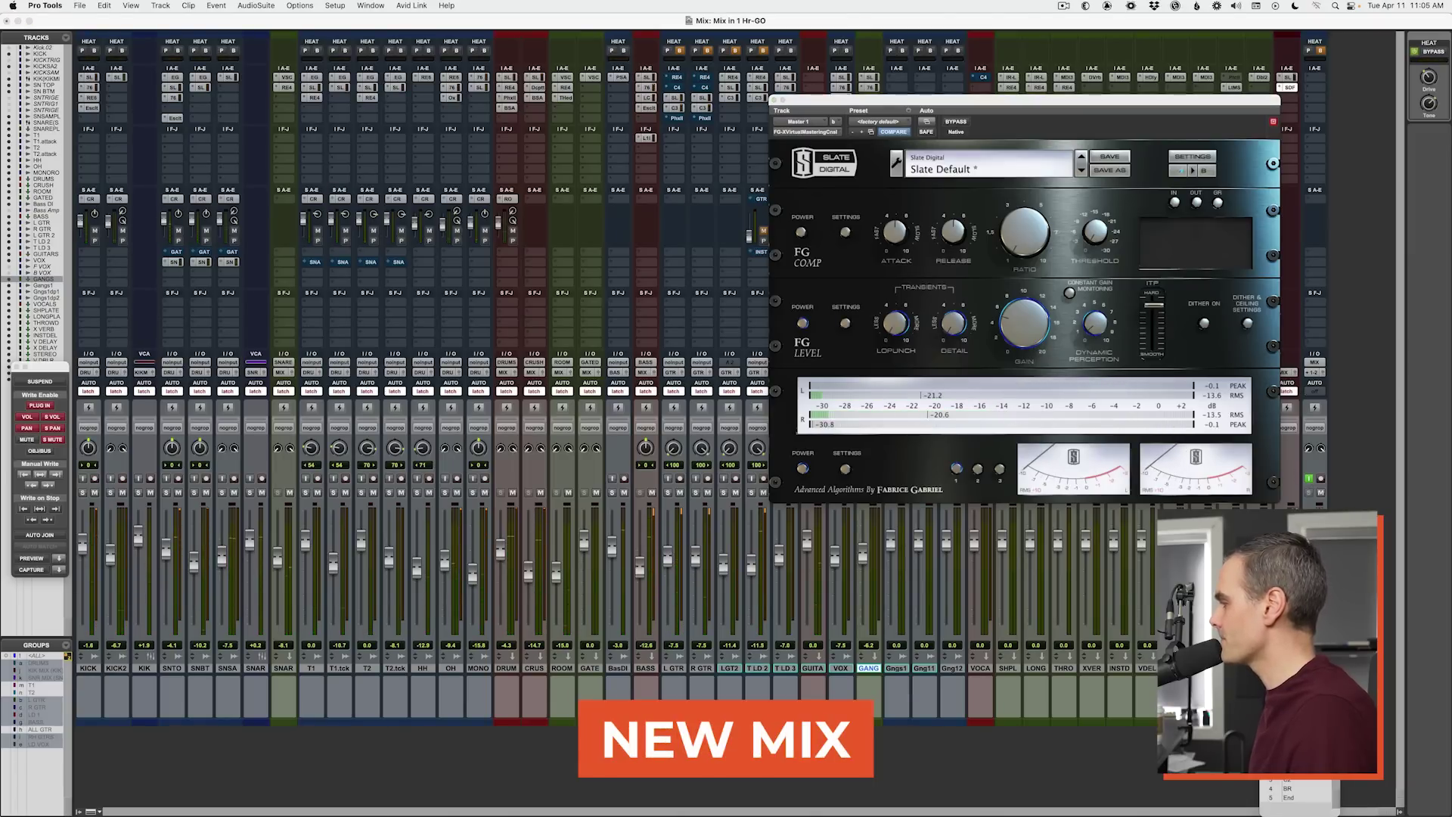
click(1311, 479)
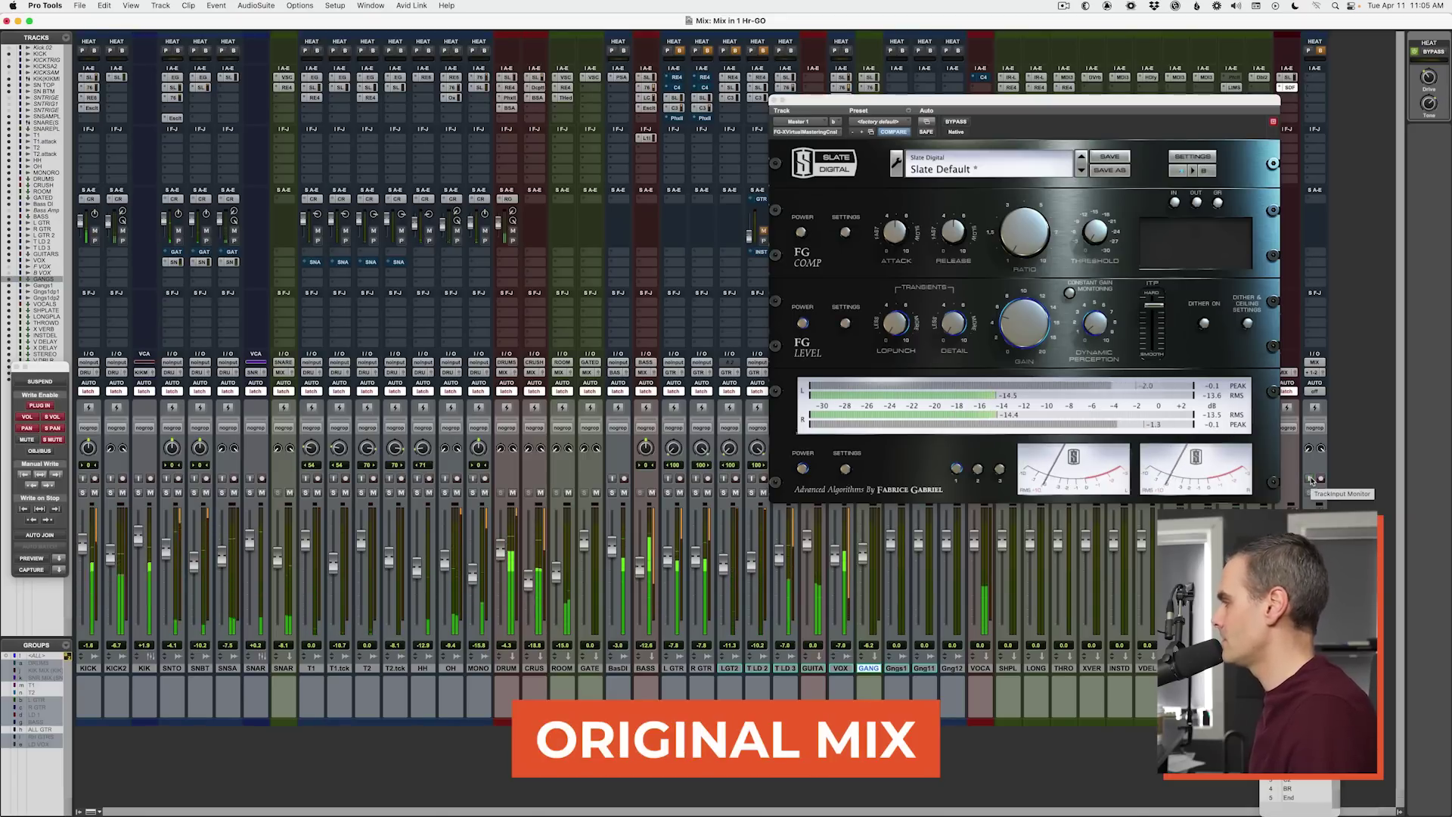
click(1311, 479)
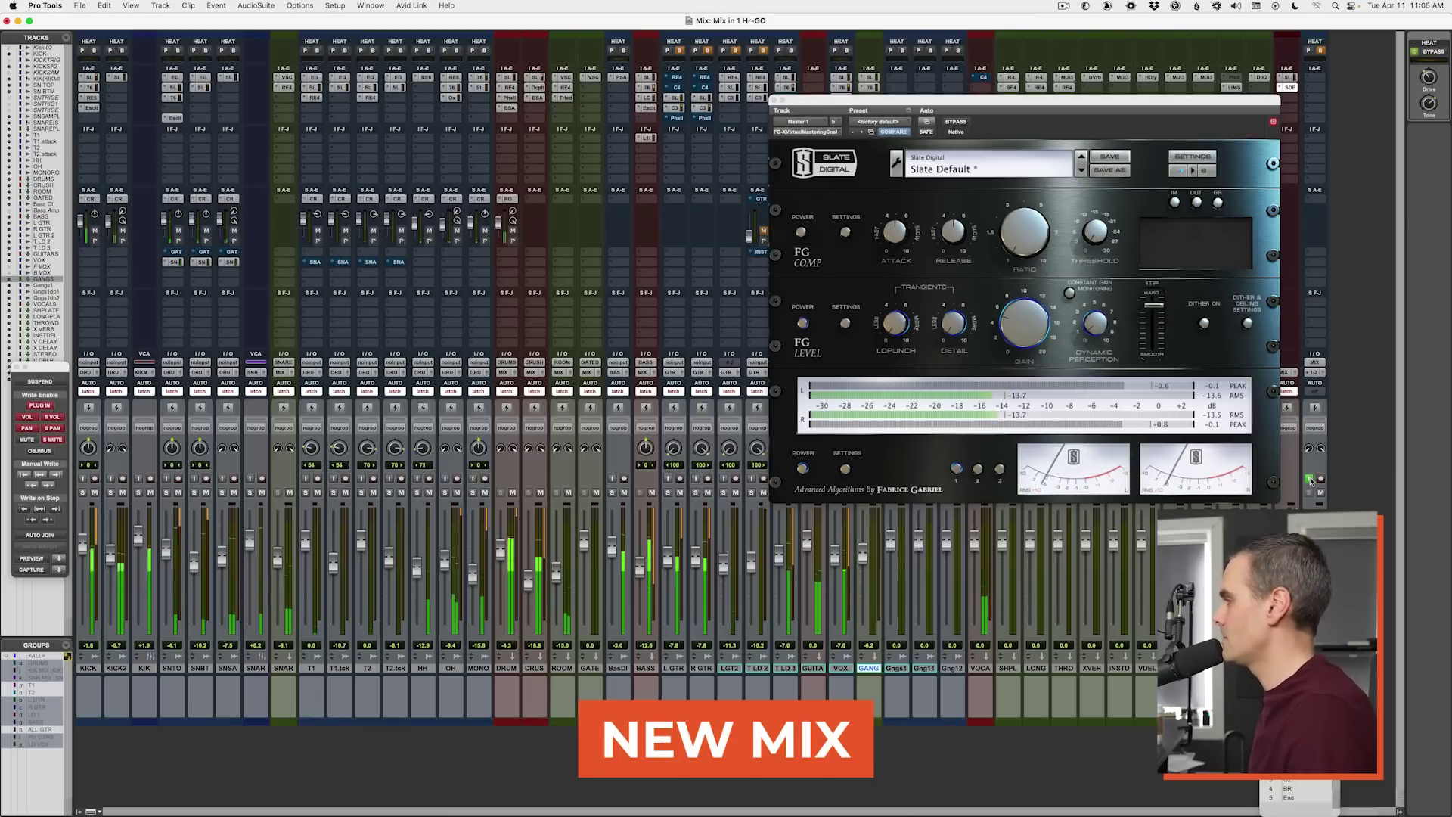
click(1310, 479)
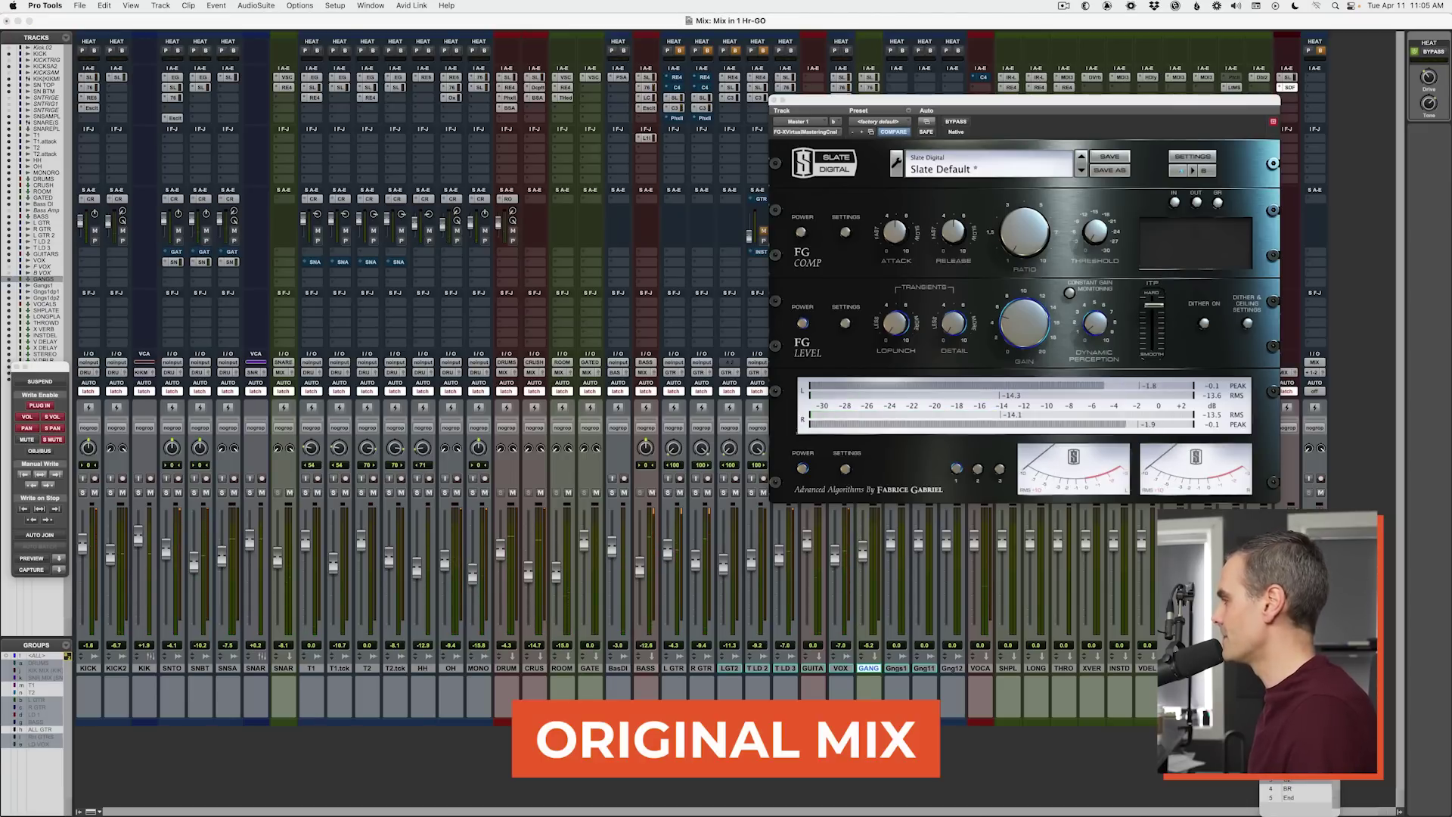
click(1311, 479)
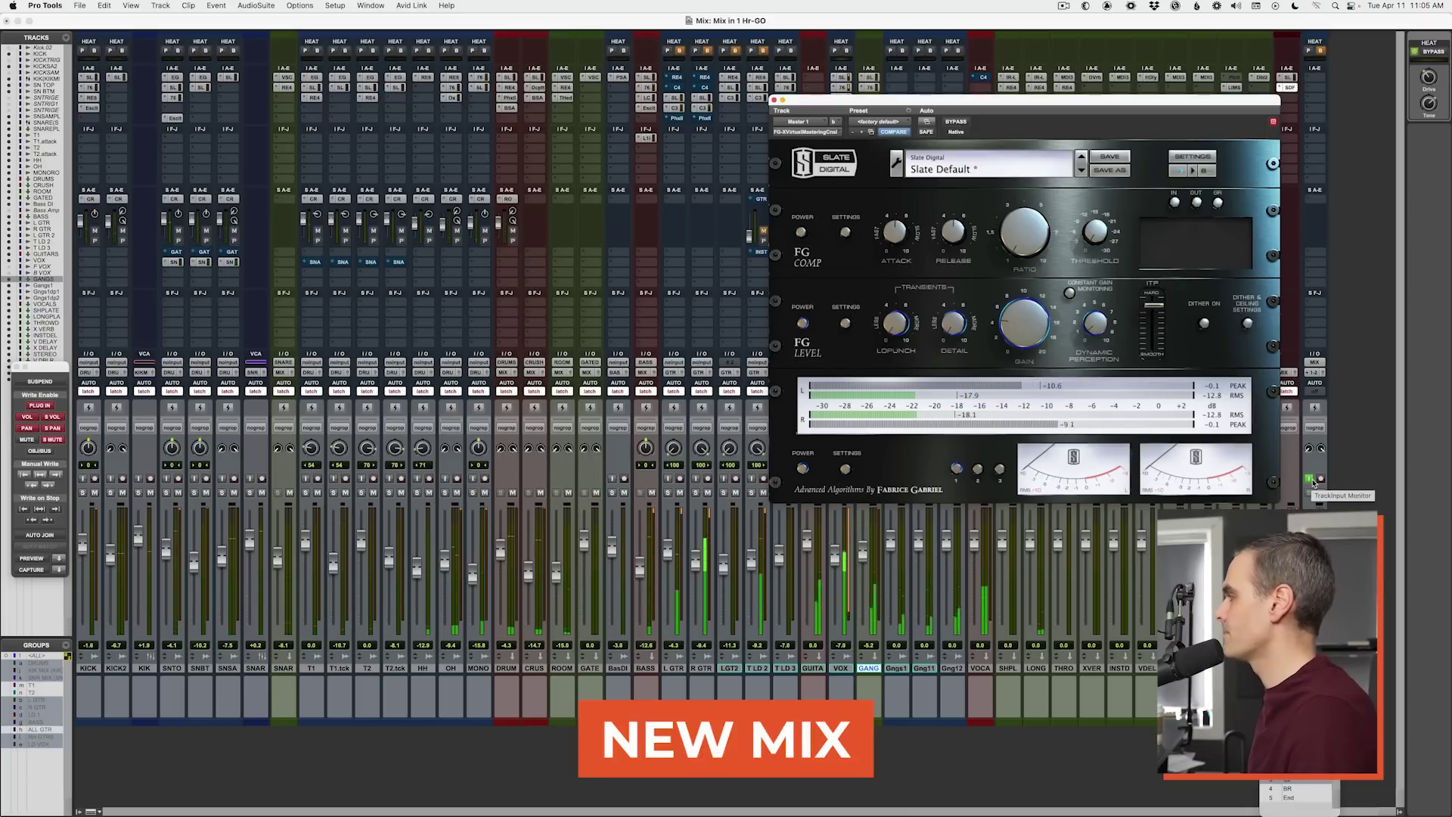
click(1310, 480)
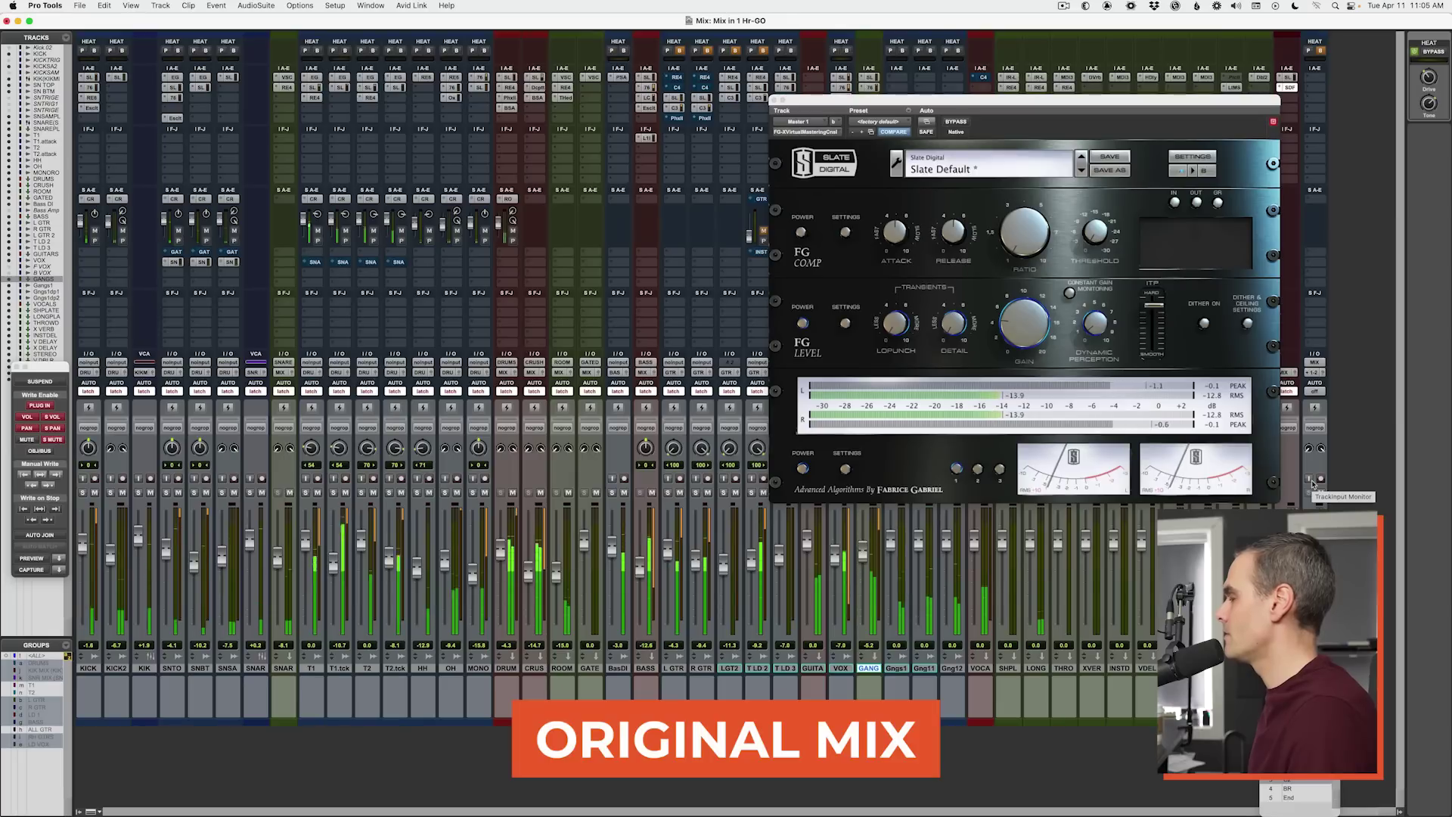
click(1311, 479)
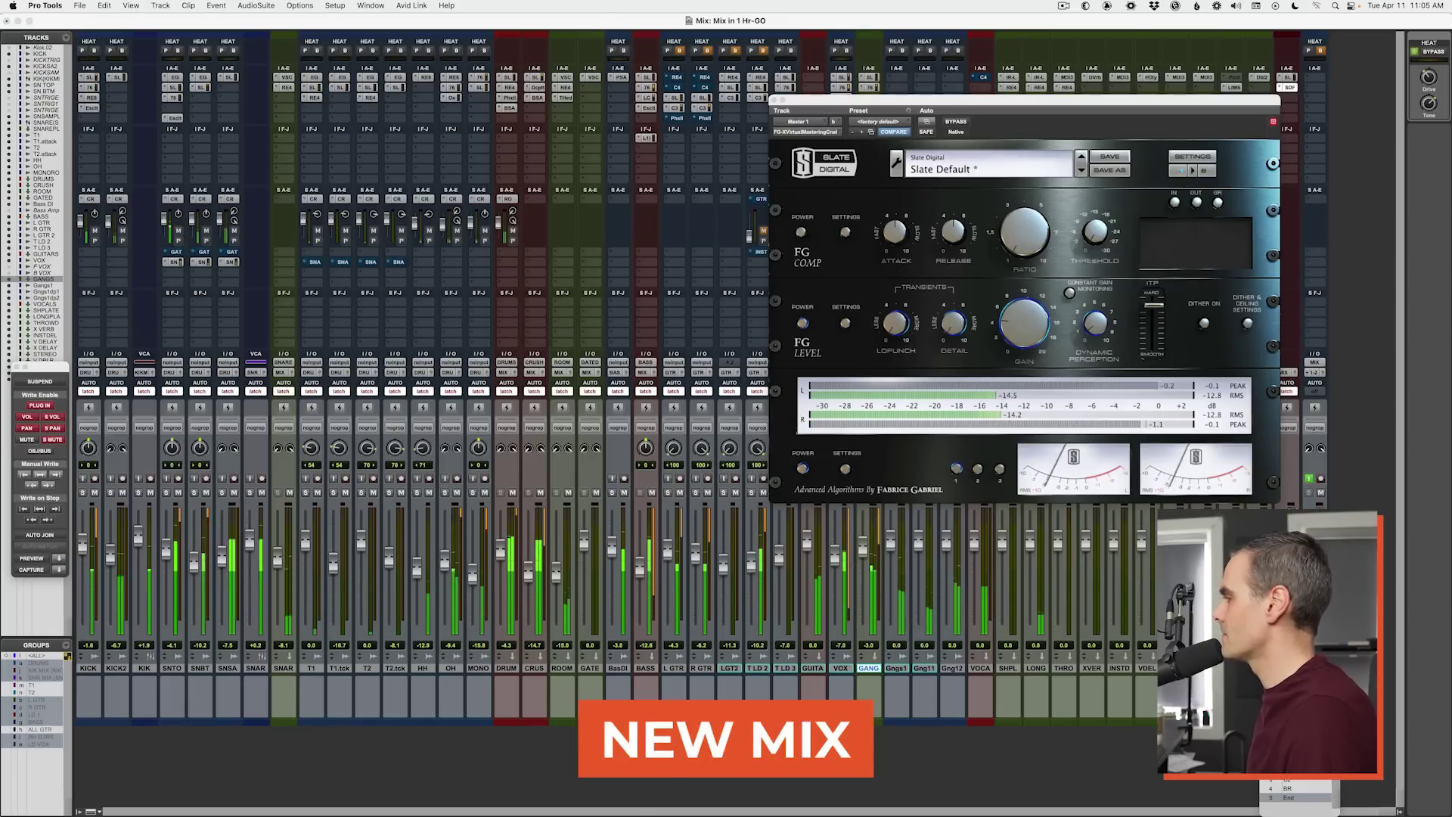
click(1310, 479)
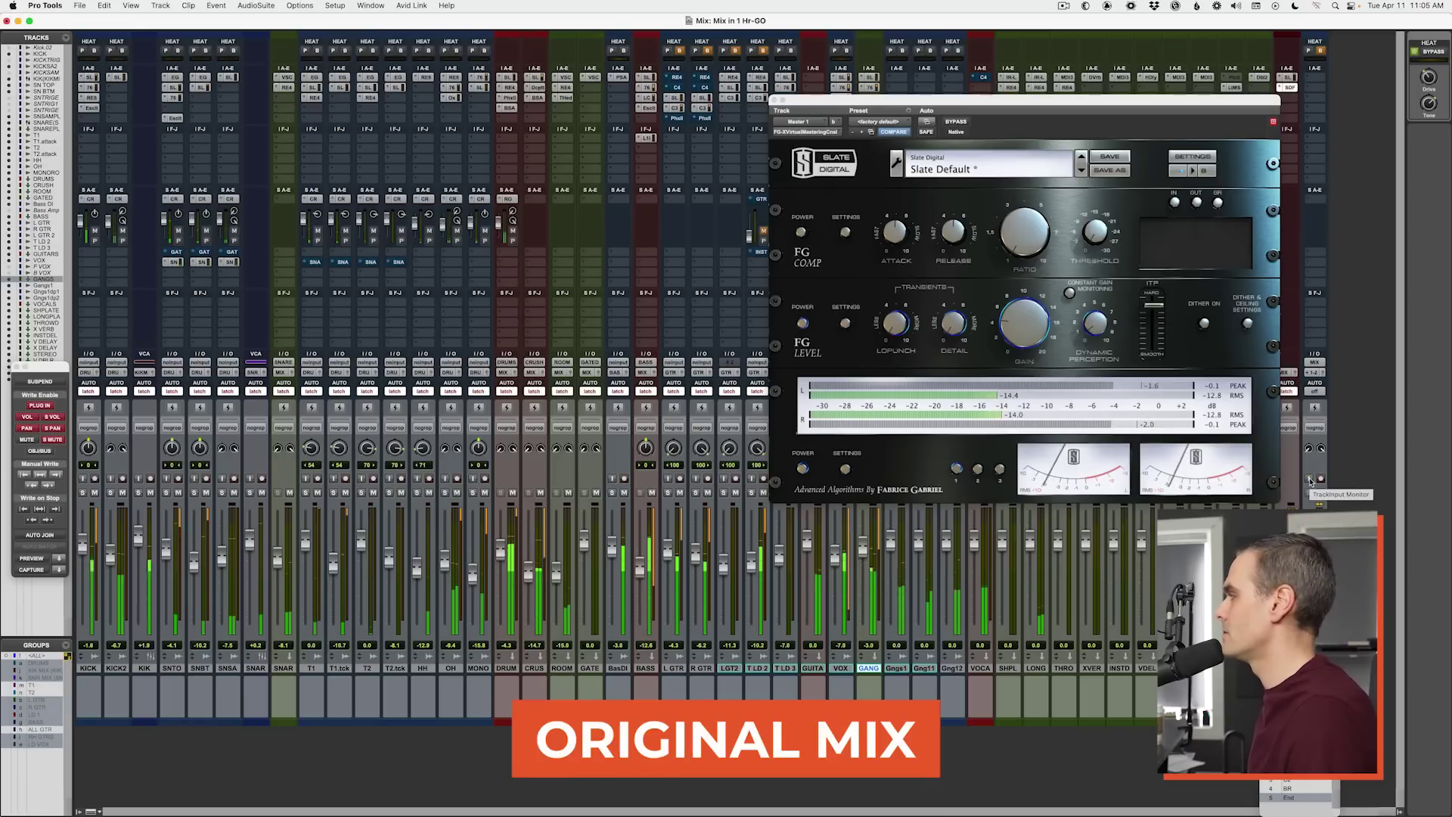
click(1311, 480)
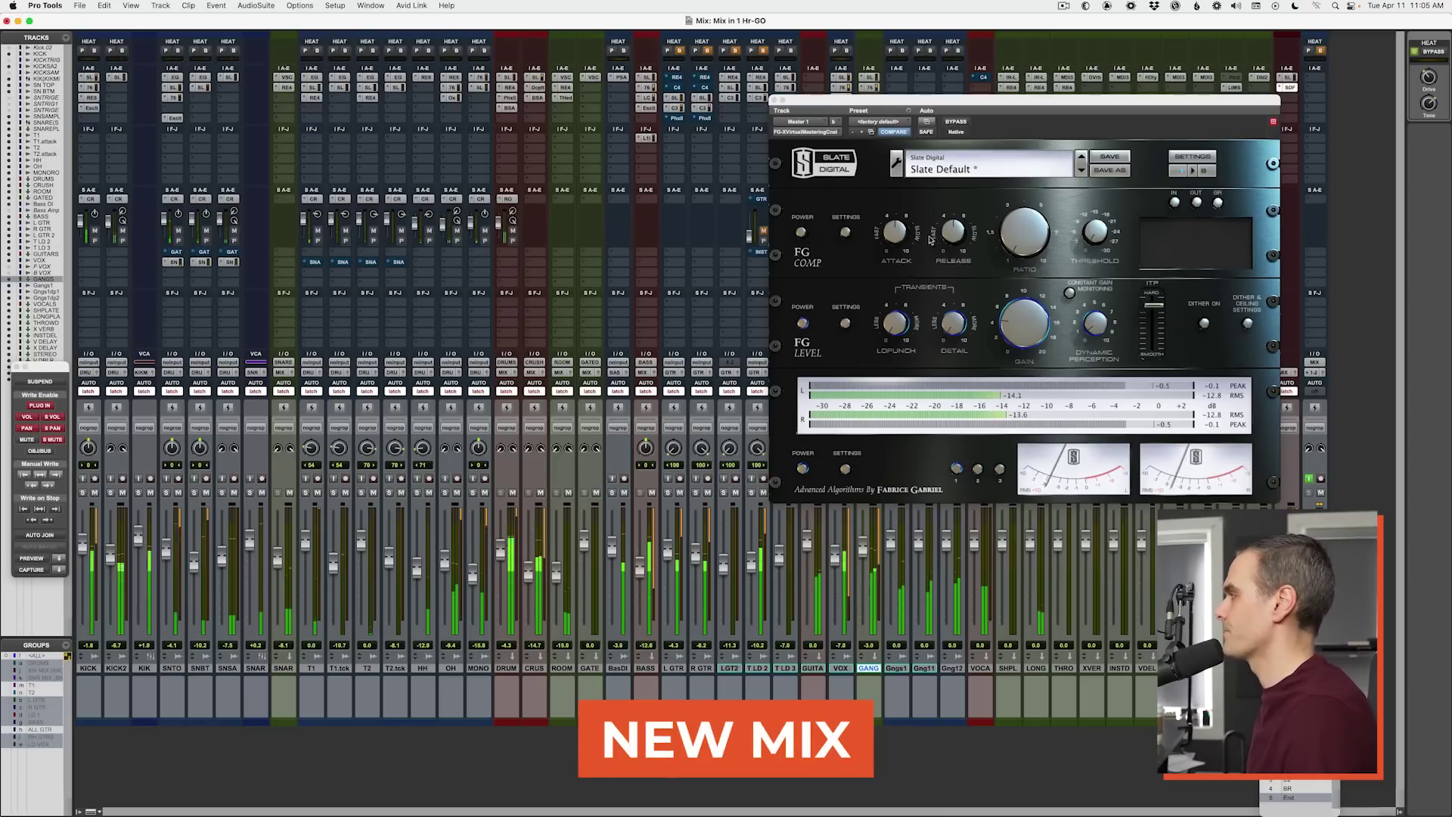